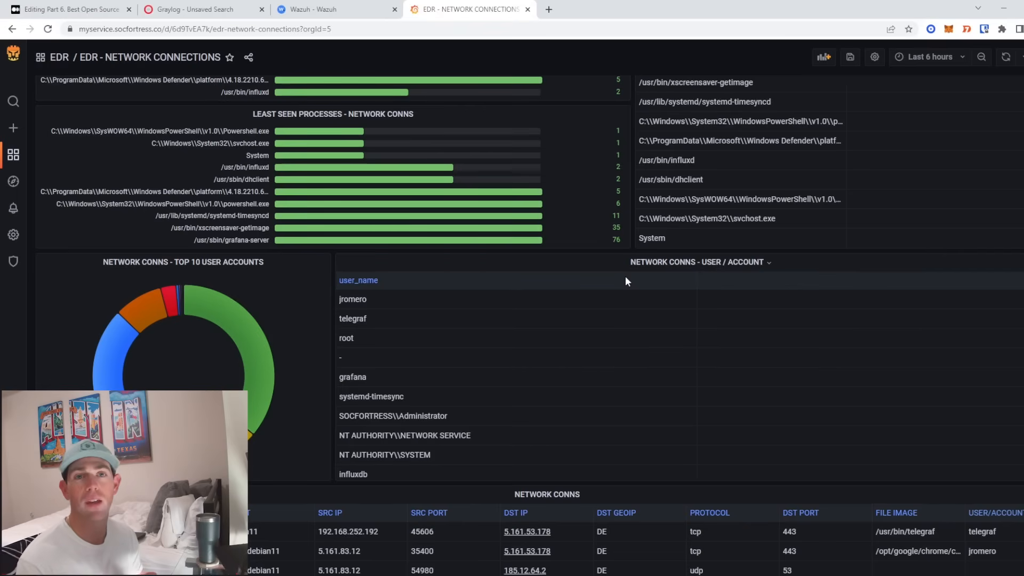
# - Install apt-transport-https on the server using the command copied from the guide
pyautogui.scroll(3, 601, 276)
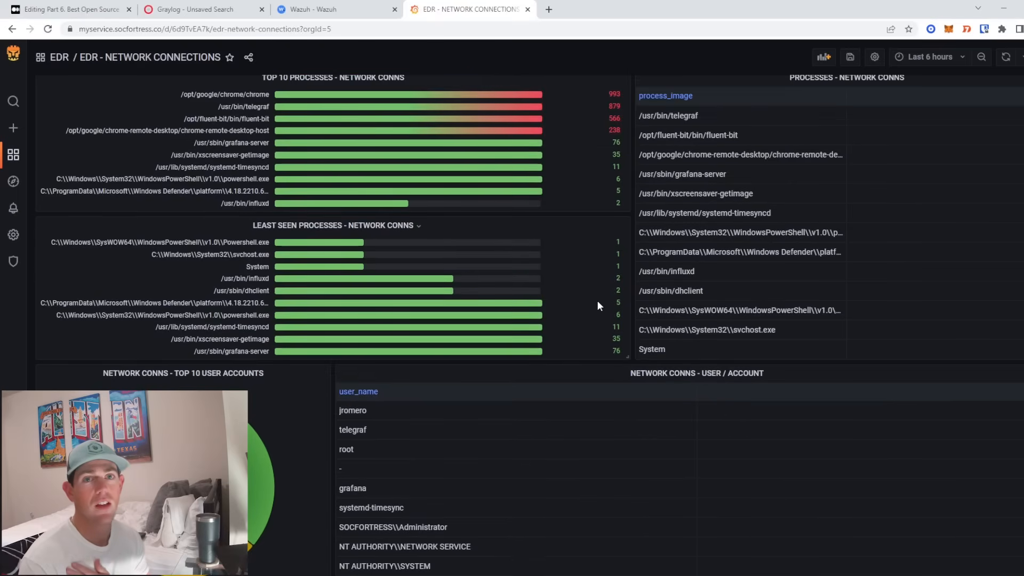
pyautogui.scroll(5, 595, 306)
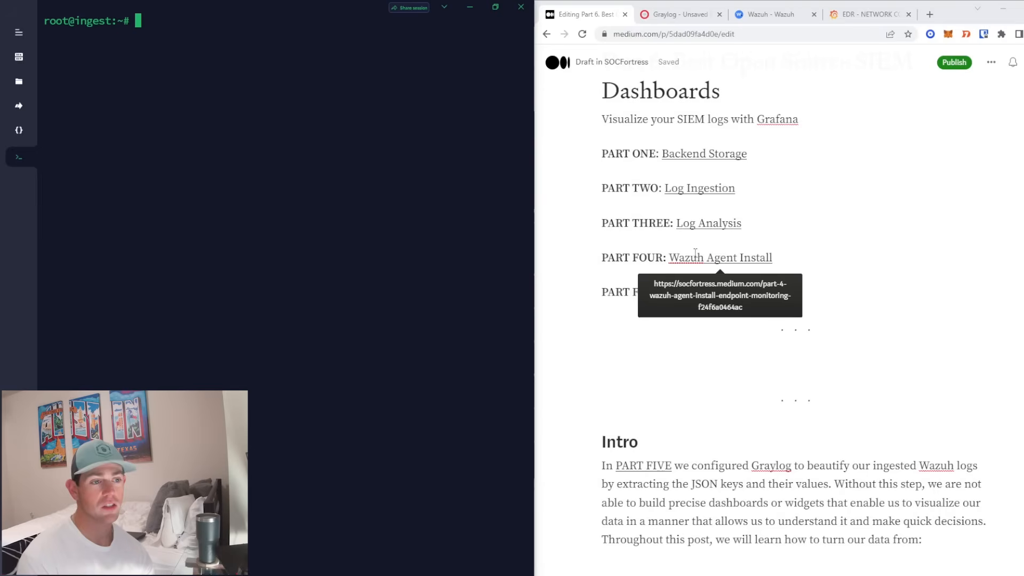
pyautogui.scroll(-3, 735, 250)
pyautogui.scroll(1, 743, 157)
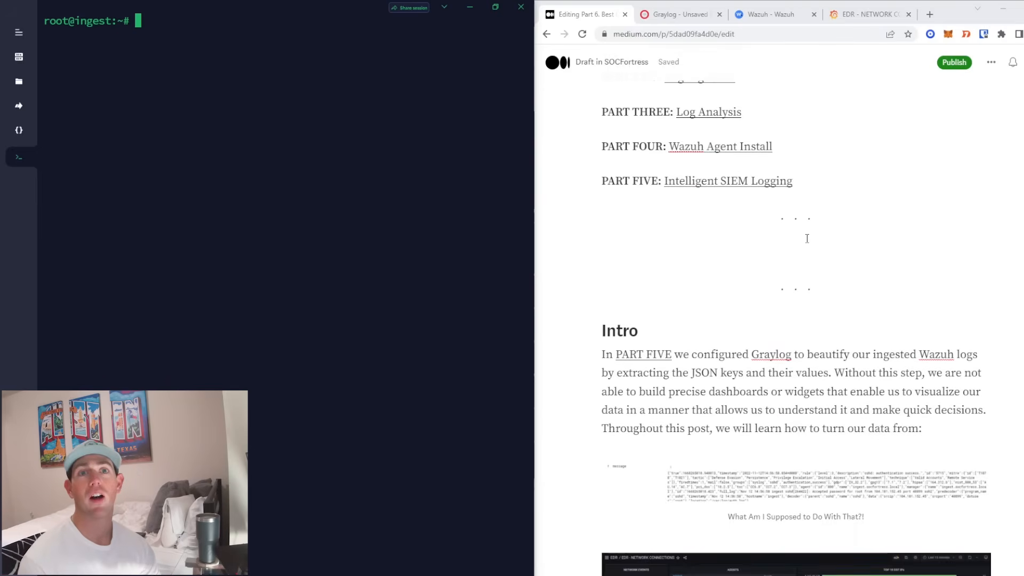
pyautogui.scroll(-4, 802, 236)
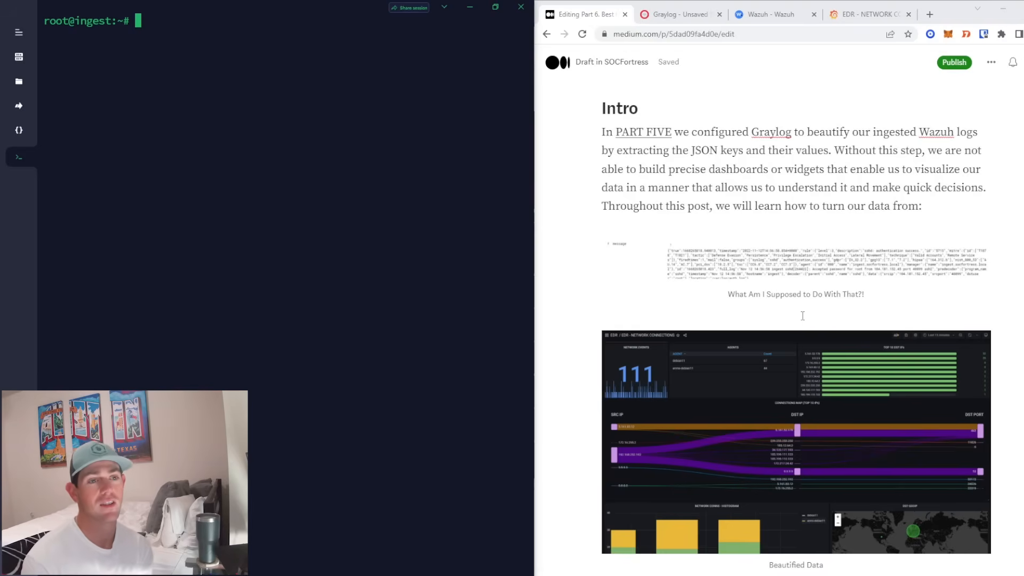
pyautogui.scroll(1, 801, 320)
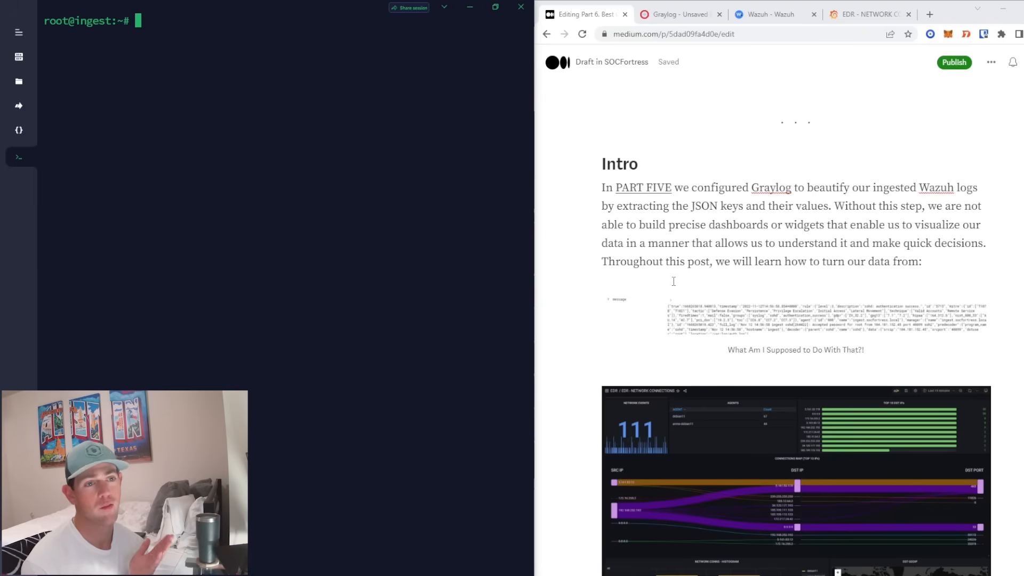
pyautogui.scroll(-1, 664, 278)
pyautogui.scroll(-12, 664, 278)
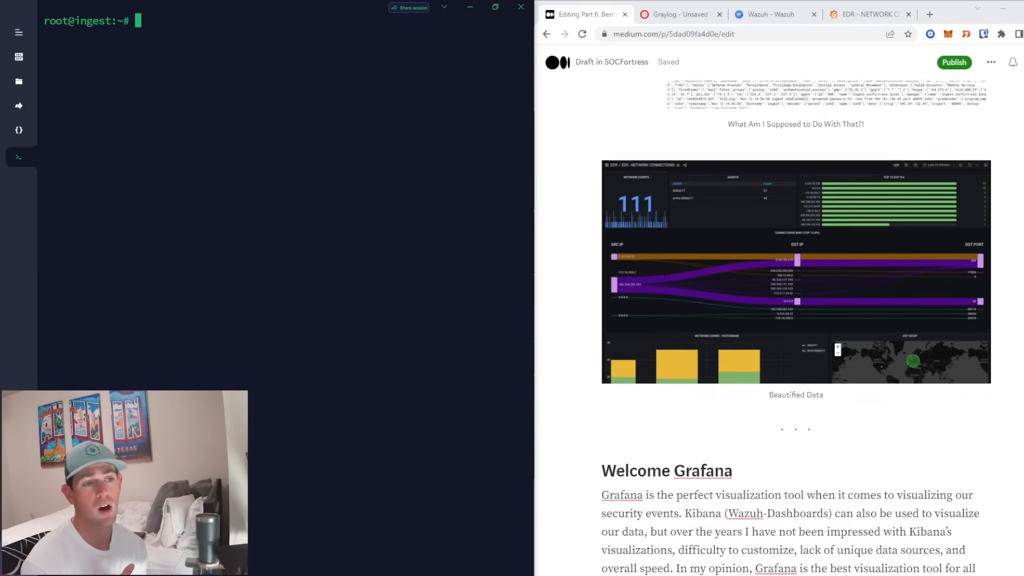
pyautogui.scroll(-3, 665, 273)
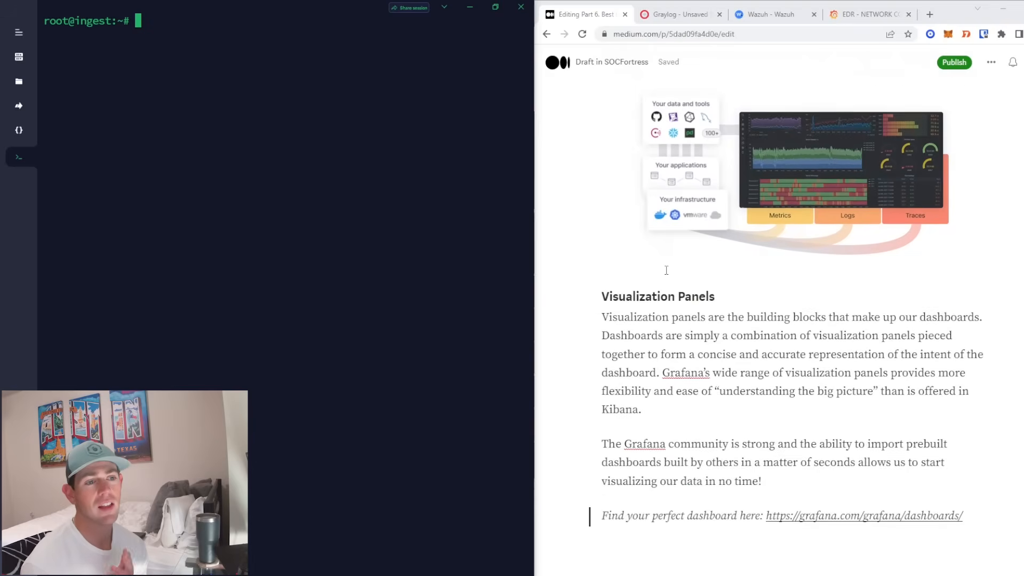
pyautogui.scroll(-2, 665, 270)
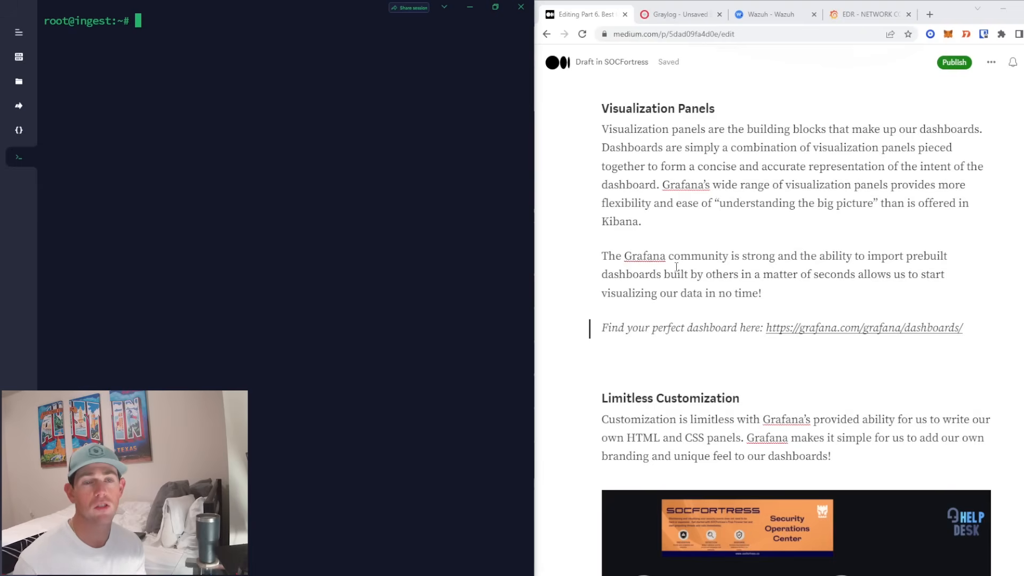
pyautogui.scroll(-5, 672, 264)
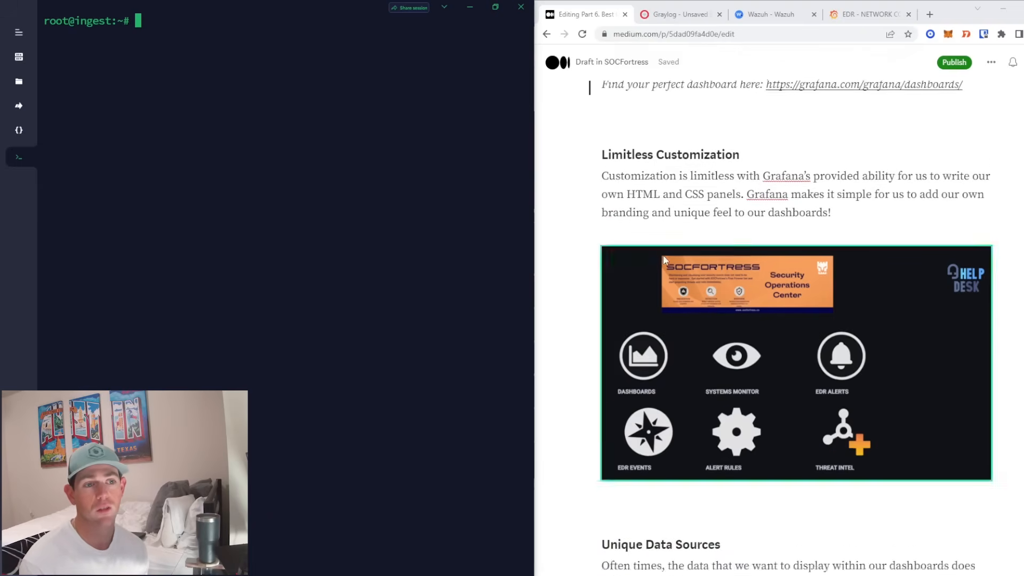
pyautogui.scroll(-7, 662, 254)
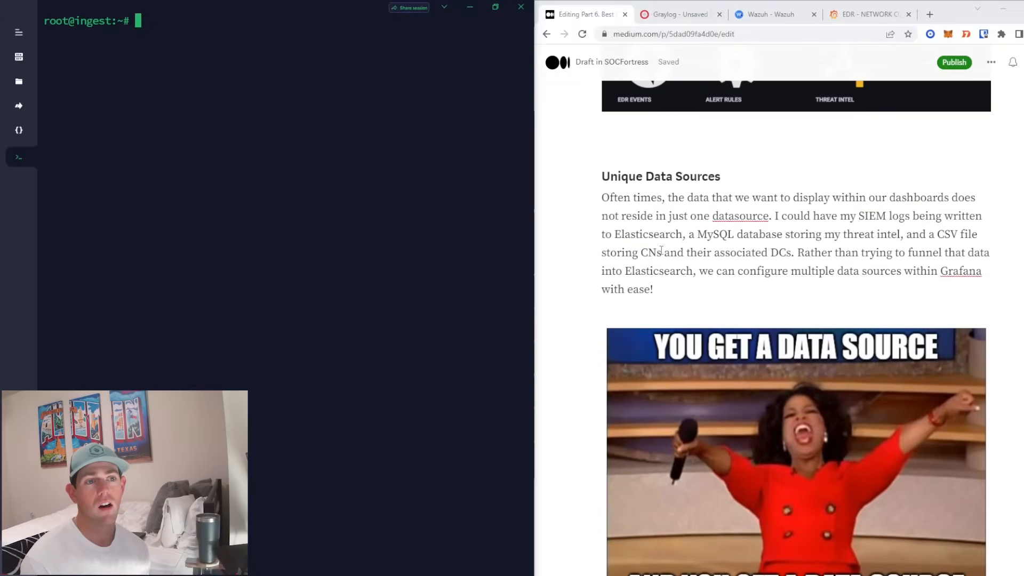
pyautogui.scroll(-1, 661, 250)
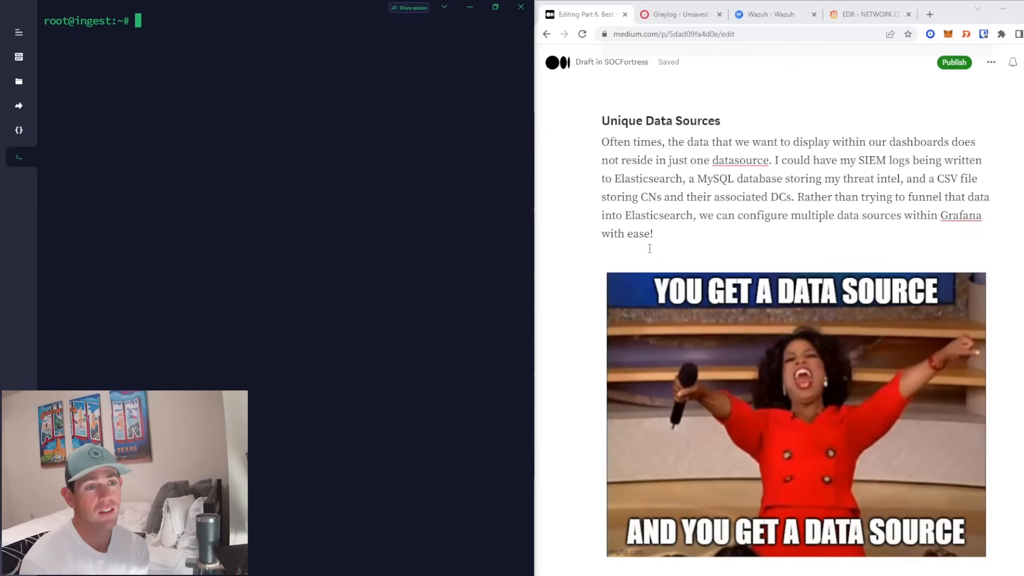
pyautogui.scroll(-10, 638, 314)
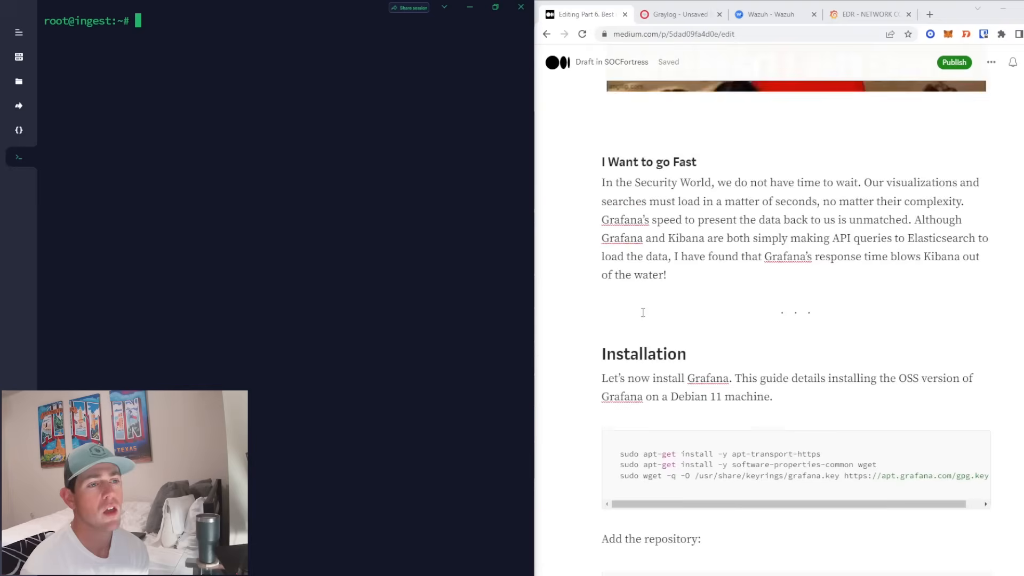
pyautogui.scroll(-4, 642, 312)
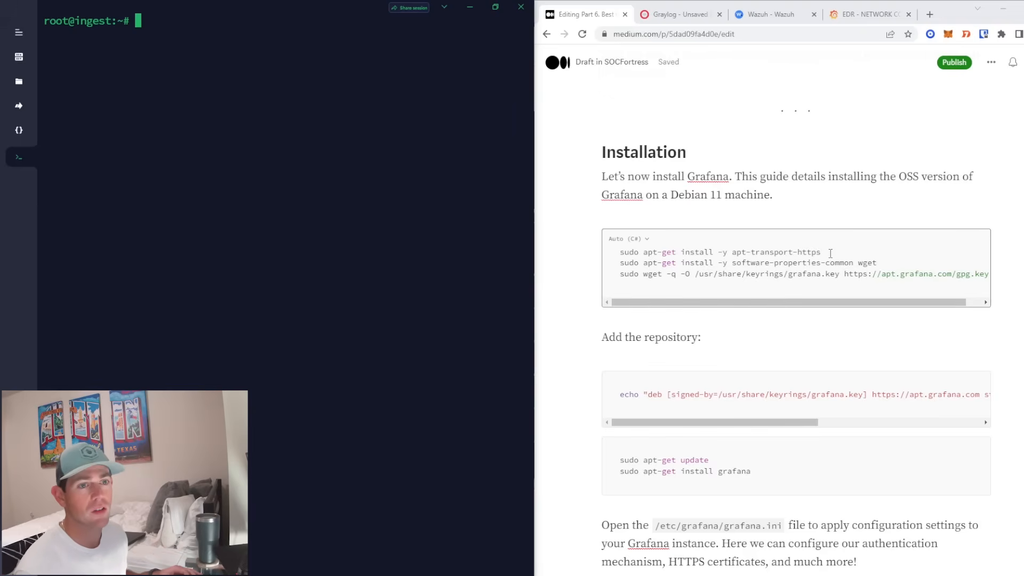
pyautogui.moveTo(831, 253); pyautogui.dragTo(643, 253)
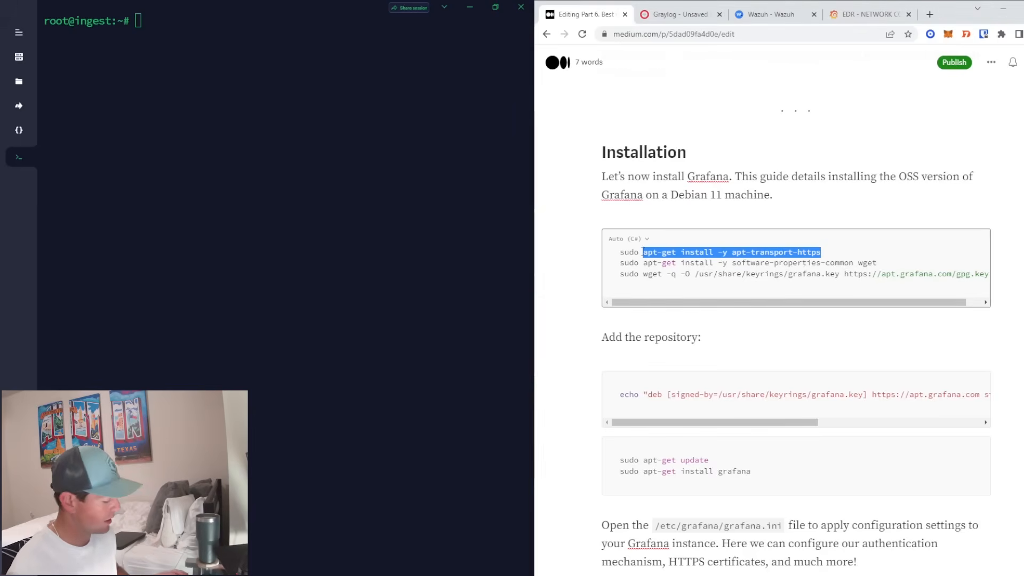
pyautogui.hotkey('ctrl', 'c')
pyautogui.click(174, 235)
pyautogui.hotkey('ctrl', 'v')
pyautogui.press('Return')
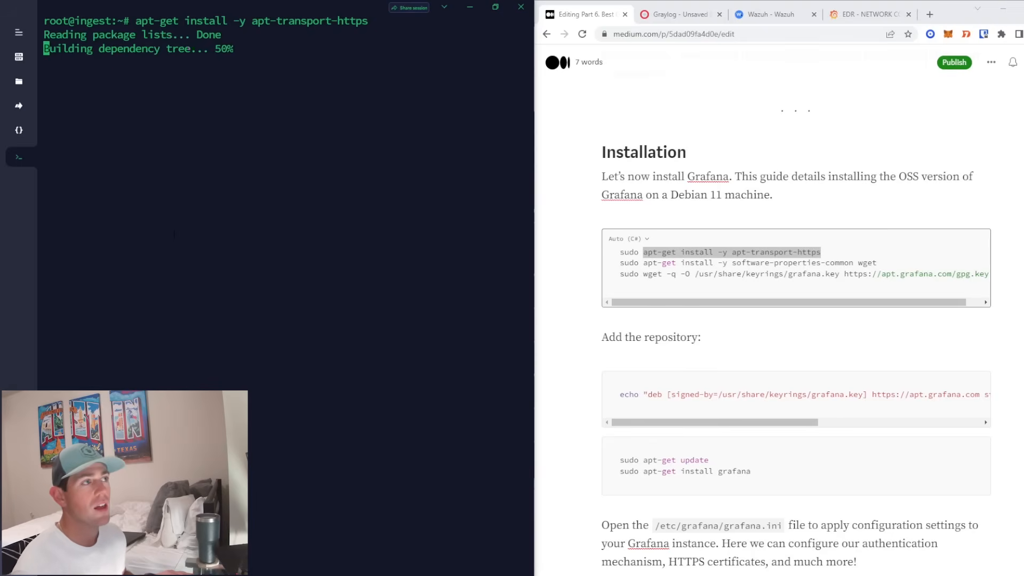
# - Install software-properties-common and wget from the guide's command
pyautogui.moveTo(881, 263); pyautogui.dragTo(642, 263)
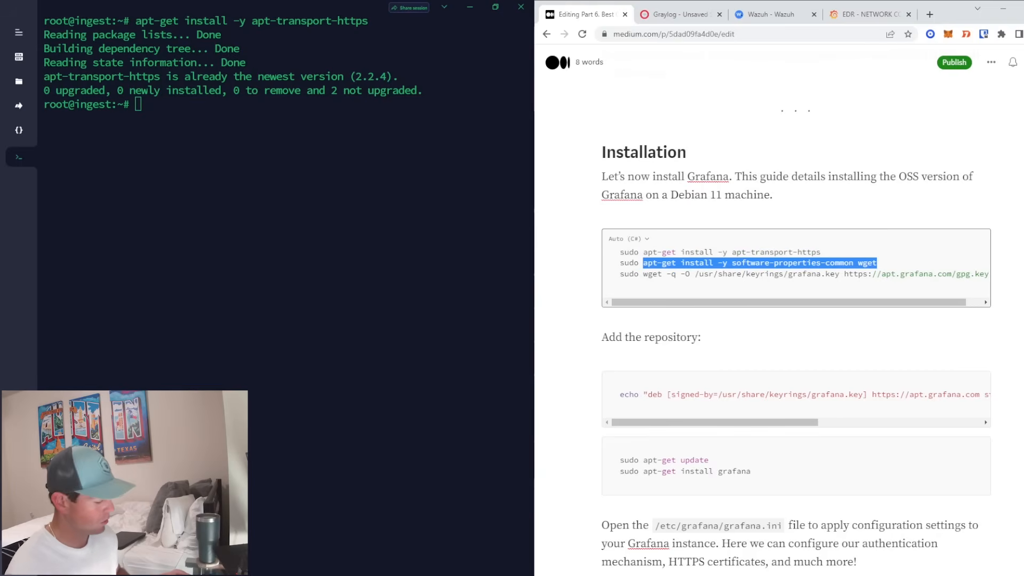
pyautogui.hotkey('ctrl', 'c')
pyautogui.hotkey('alt', 'Tab')
pyautogui.hotkey('ctrl', 'v')
pyautogui.press('Return')
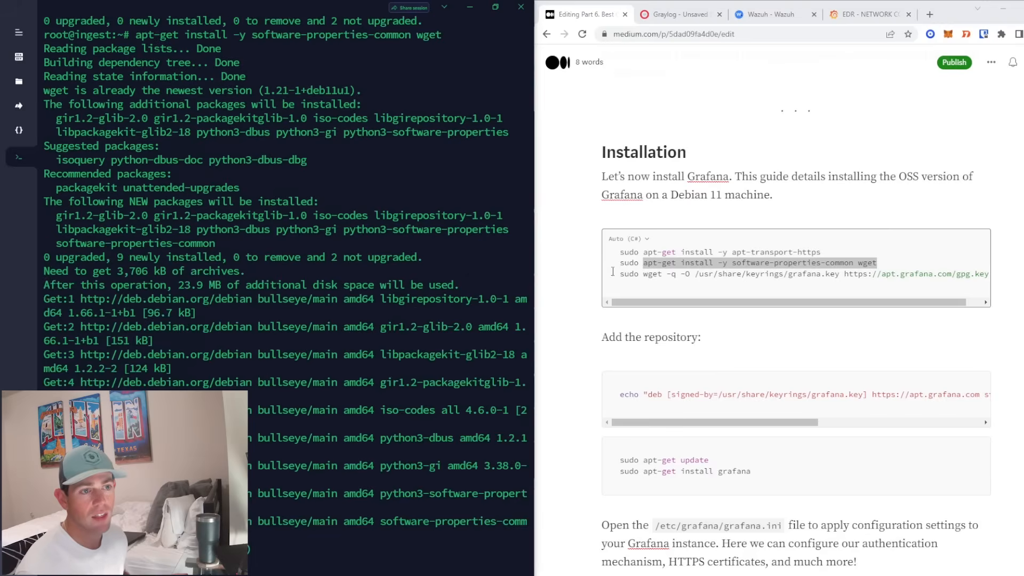
# - Download the Grafana GPG key with the guide's command
pyautogui.moveTo(642, 273); pyautogui.dragTo(1000, 288)
pyautogui.click(495, 288)
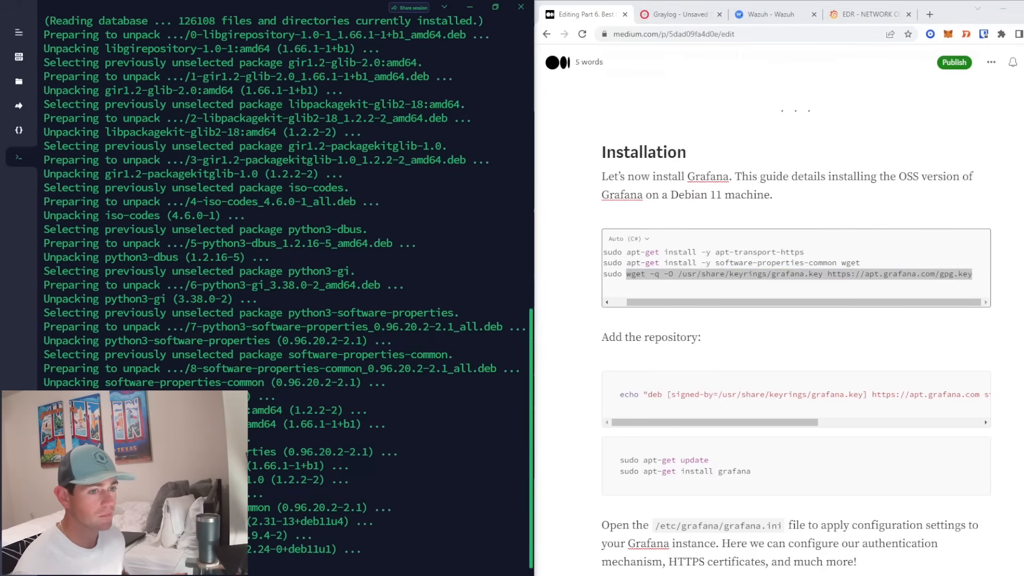
pyautogui.hotkey('ctrl', 'shift', 'v')
pyautogui.press('Return')
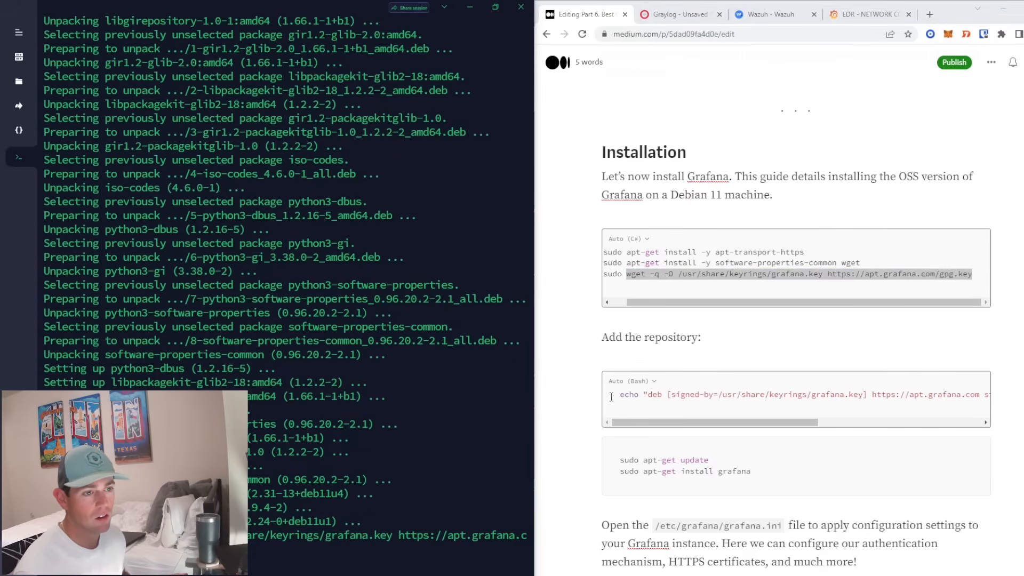
# - Add the Grafana APT repository to the server's sources
pyautogui.moveTo(618, 394); pyautogui.dragTo(1005, 405)
pyautogui.hotkey('ctrl', 'c')
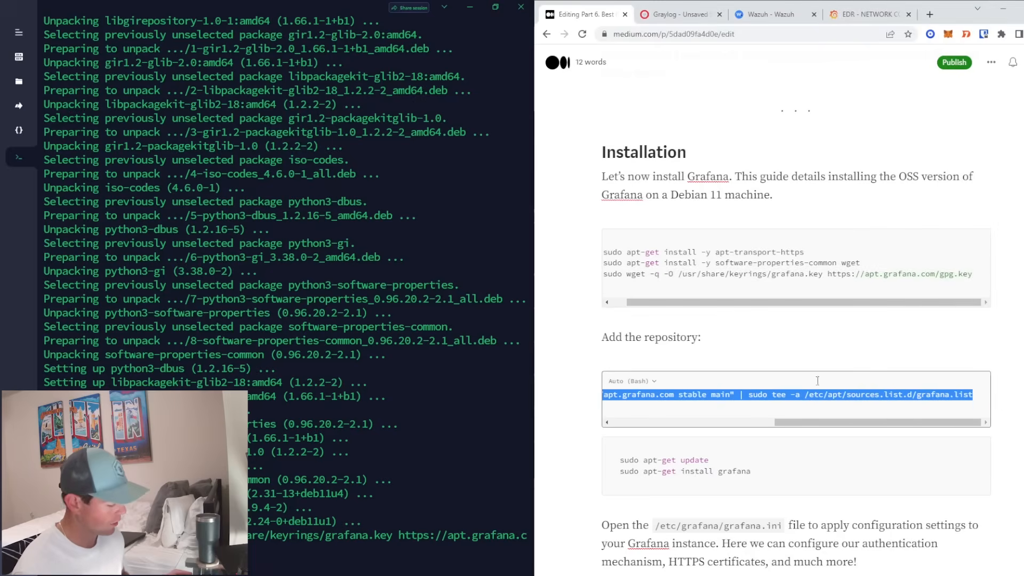
pyautogui.click(459, 341)
pyautogui.hotkey('ctrl', 'shift', 'v')
pyautogui.press('Return')
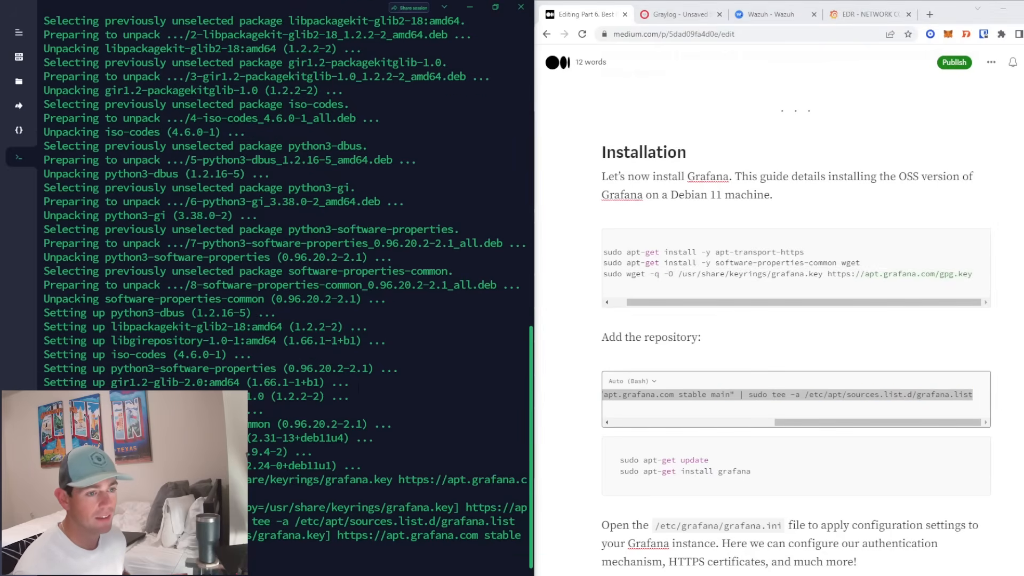
# - Refresh the package lists with sudo apt-get update
pyautogui.click(750, 312)
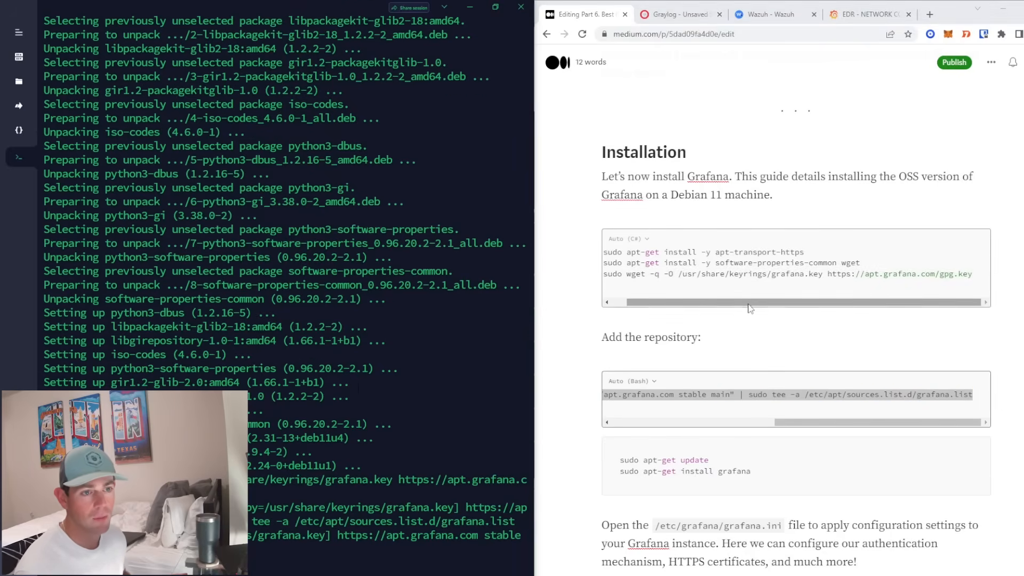
pyautogui.moveTo(743, 311); pyautogui.dragTo(620, 350)
pyautogui.scroll(-1, 710, 336)
pyautogui.scroll(-2, 710, 335)
pyautogui.hotkey('ctrl', 'c')
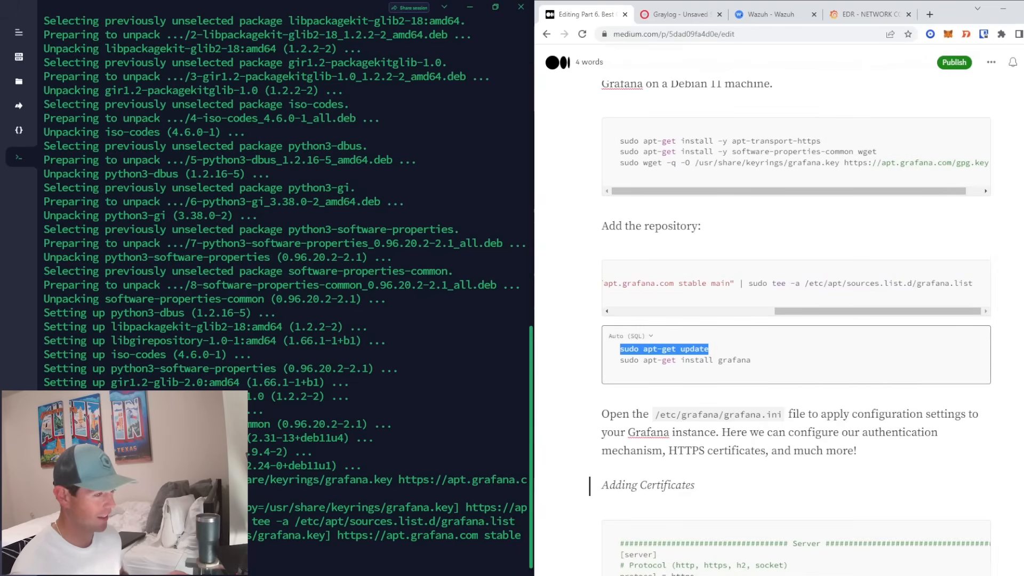
pyautogui.click(279, 420)
pyautogui.hotkey('ctrl', 'v')
pyautogui.press('Return')
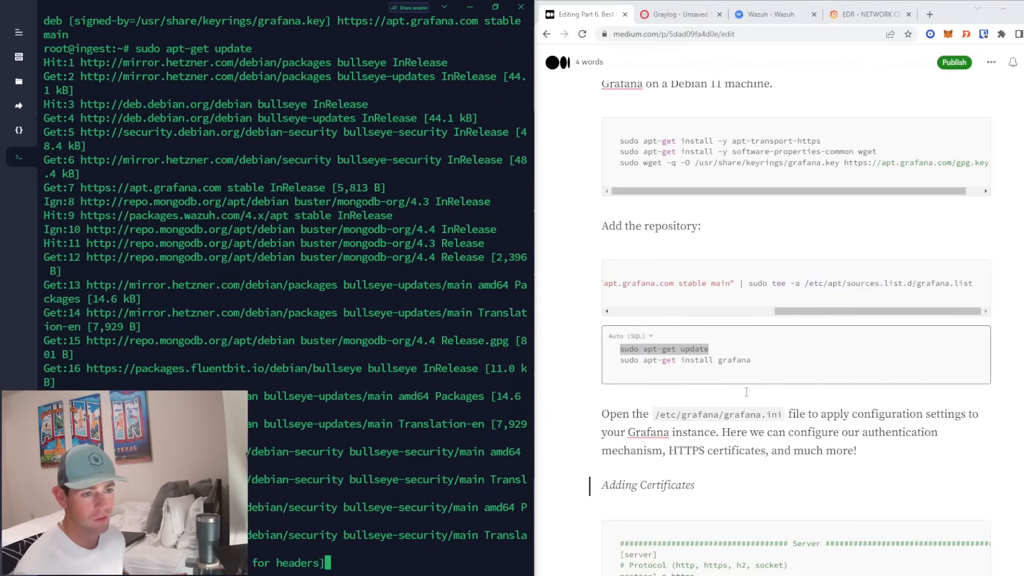
# - Install the grafana 9.2.4 OSS package with sudo apt-get install grafana
pyautogui.moveTo(752, 360); pyautogui.dragTo(602, 361)
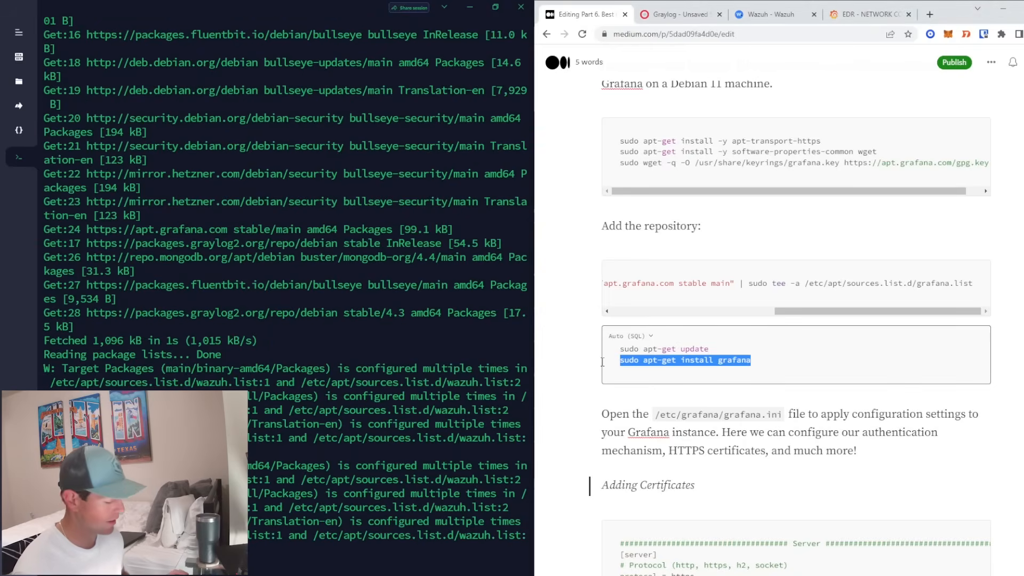
pyautogui.hotkey('ctrl', 'c')
pyautogui.click(279, 421)
pyautogui.hotkey('ctrl', 'v')
pyautogui.press('Return')
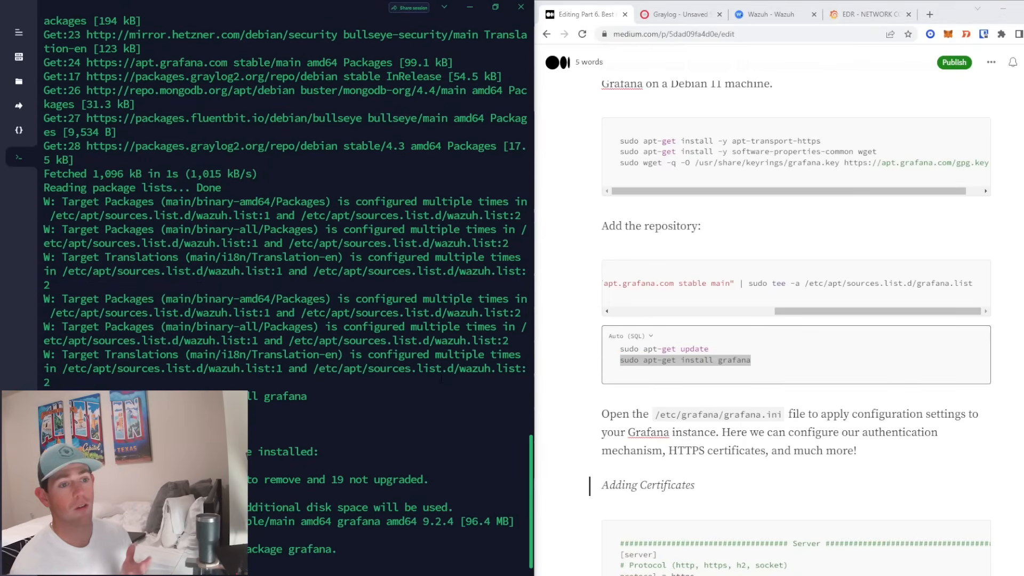
pyautogui.scroll(3, 720, 284)
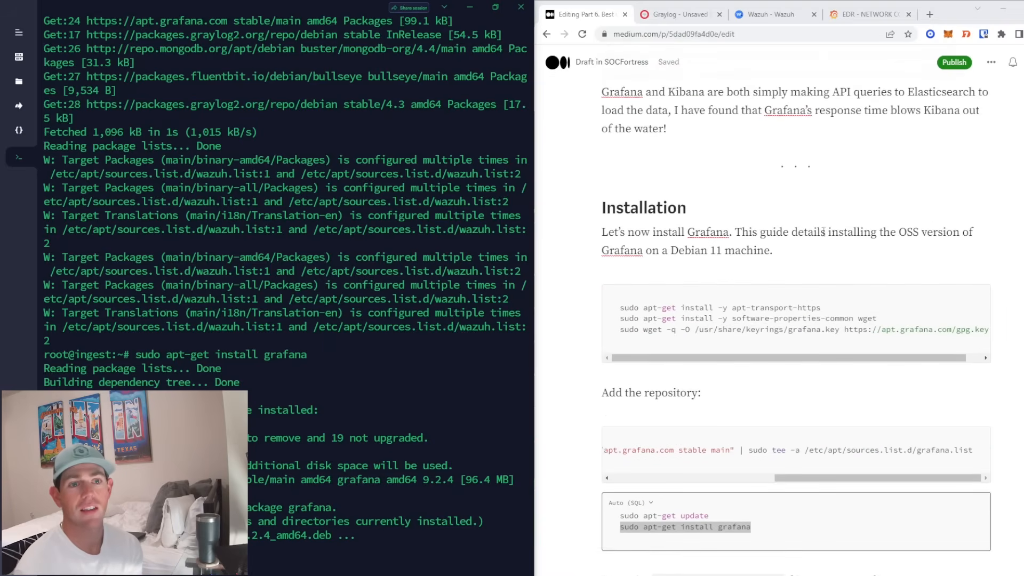
pyautogui.moveTo(898, 232); pyautogui.dragTo(919, 233)
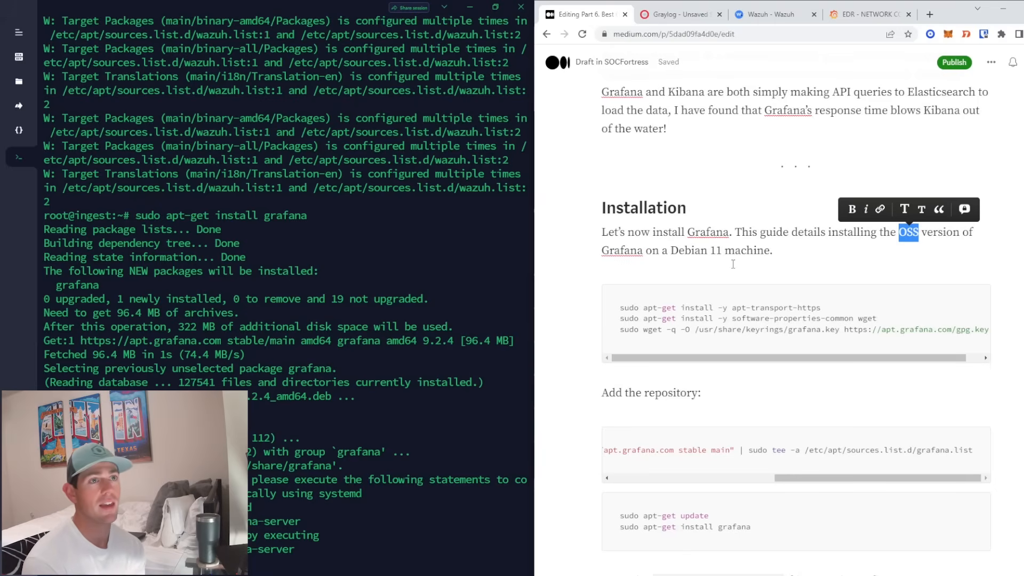
pyautogui.scroll(-5, 733, 264)
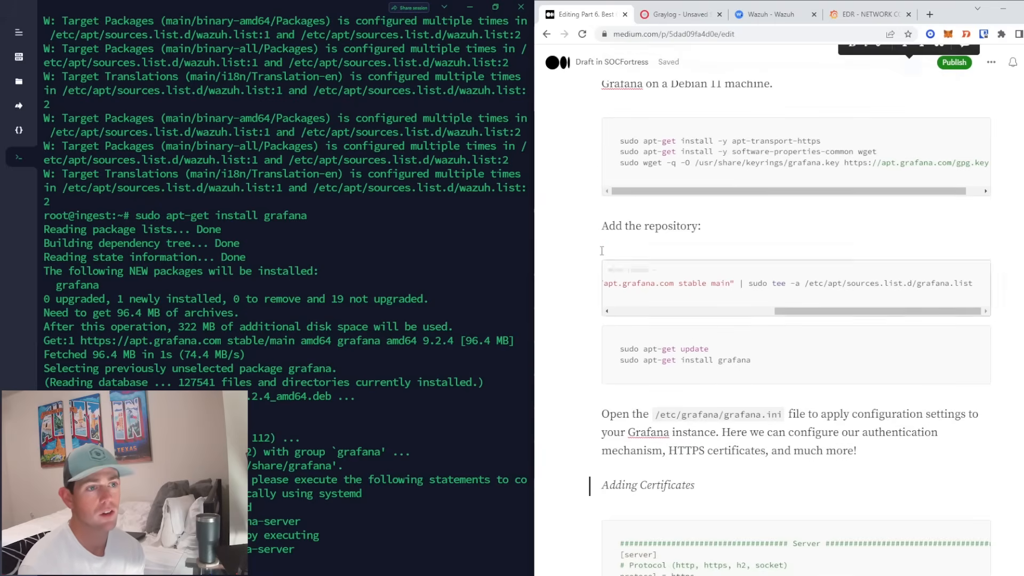
pyautogui.scroll(-5, 593, 242)
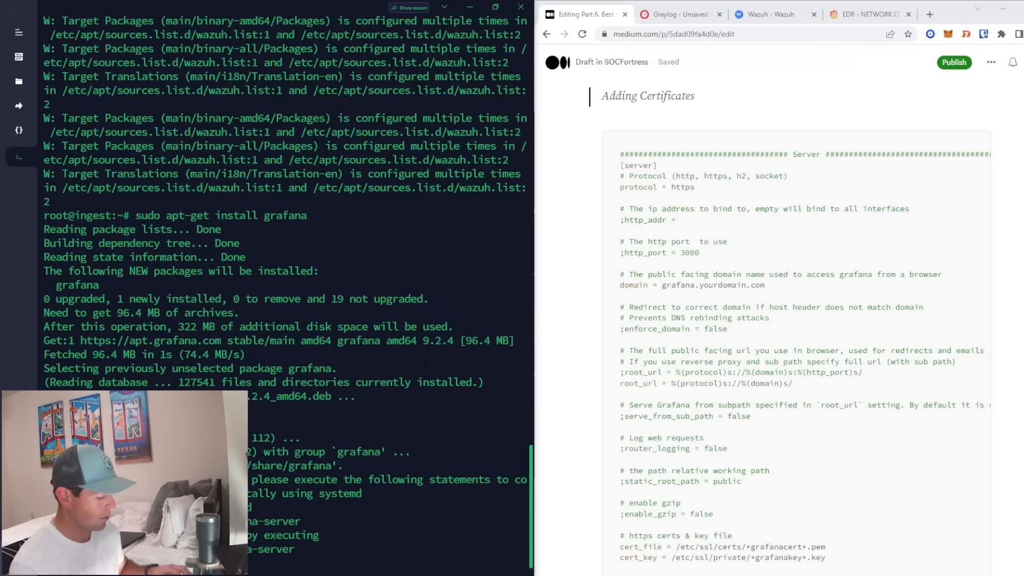
# - Clear the terminal, change into /etc/grafana and list its files
pyautogui.click(425, 361)
pyautogui.hotkey('ctrl', 'l')
pyautogui.write('cd /etc/gra')
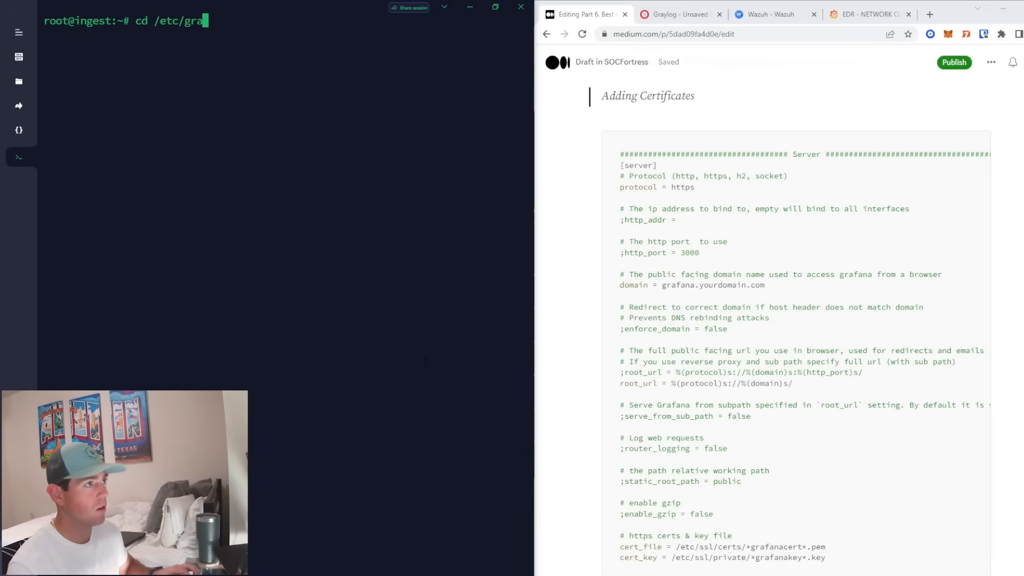
pyautogui.press('Return')
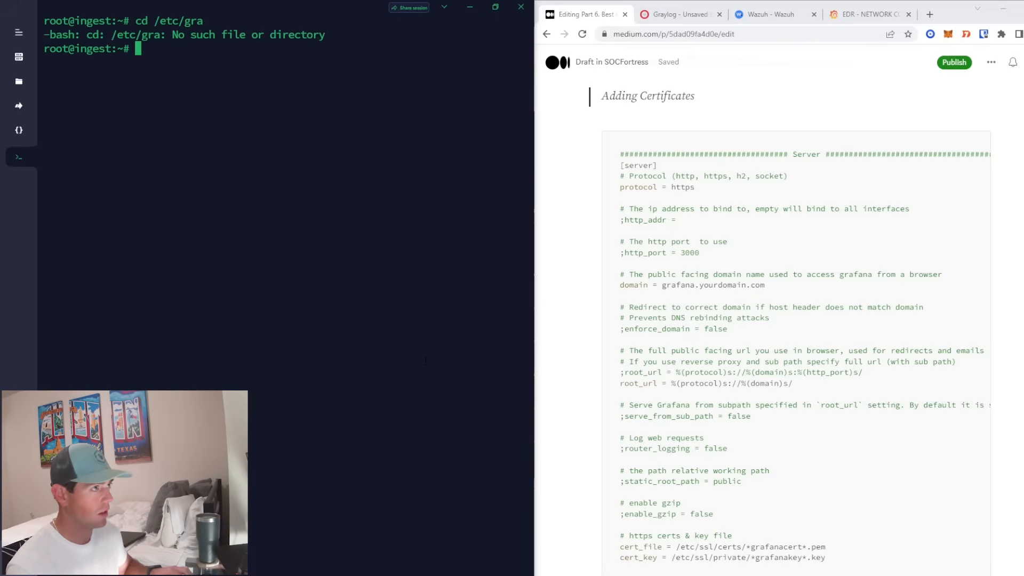
pyautogui.press('Up')
pyautogui.press('Tab')
pyautogui.press('Tab')
pyautogui.write('f')
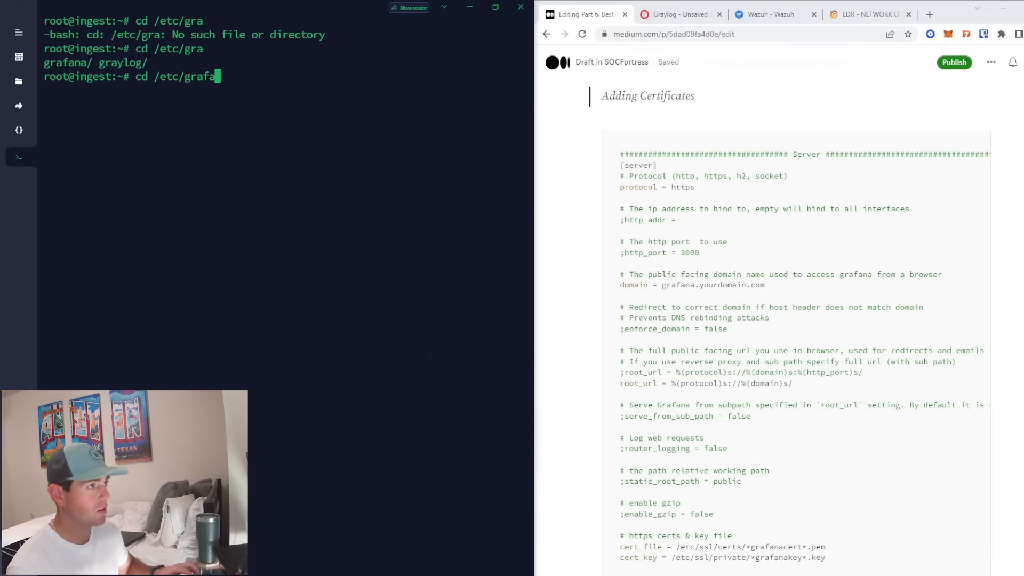
pyautogui.press('Tab')
pyautogui.press('Return')
pyautogui.write('ls')
pyautogui.press('Return')
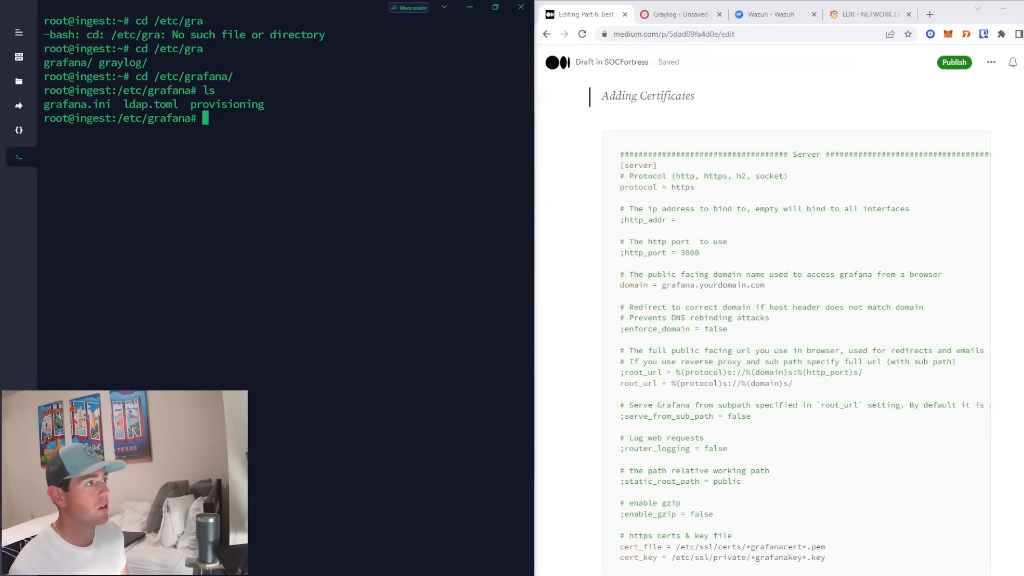
# - Open grafana.ini in nano and locate the [server] section
pyautogui.doubleClick(101, 104)
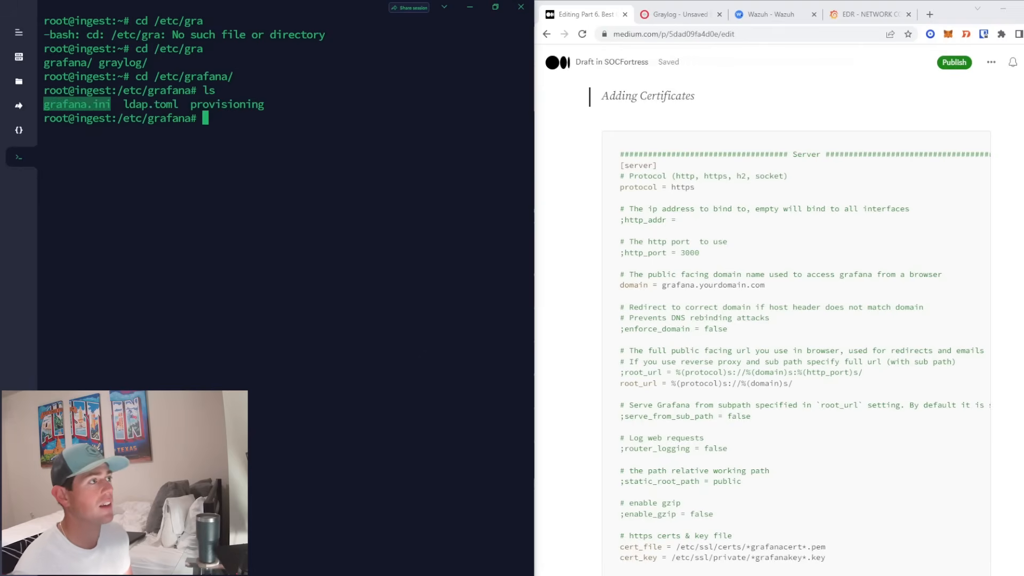
pyautogui.write('nano ')
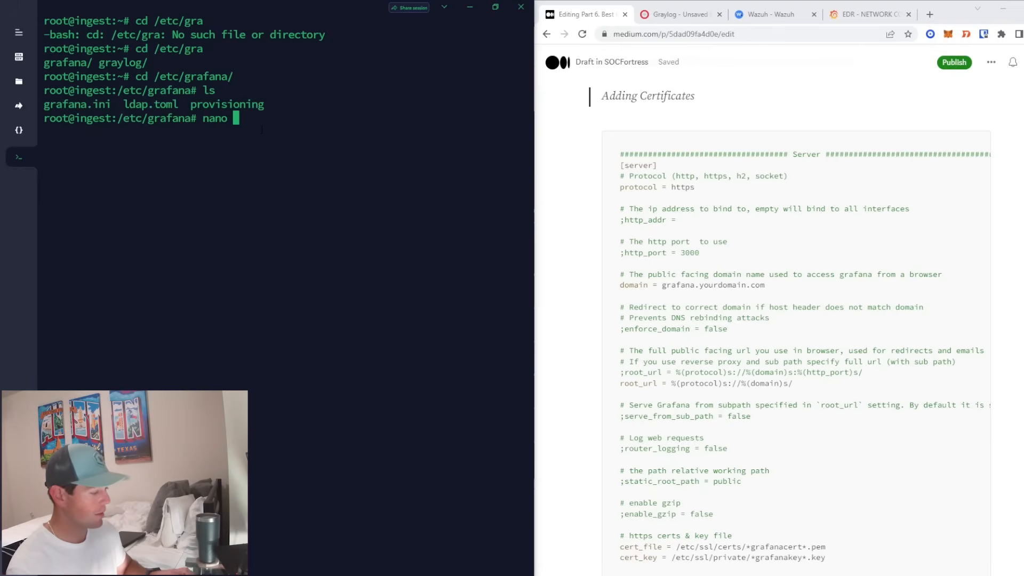
pyautogui.write('gra')
pyautogui.press('Tab')
pyautogui.press('Return')
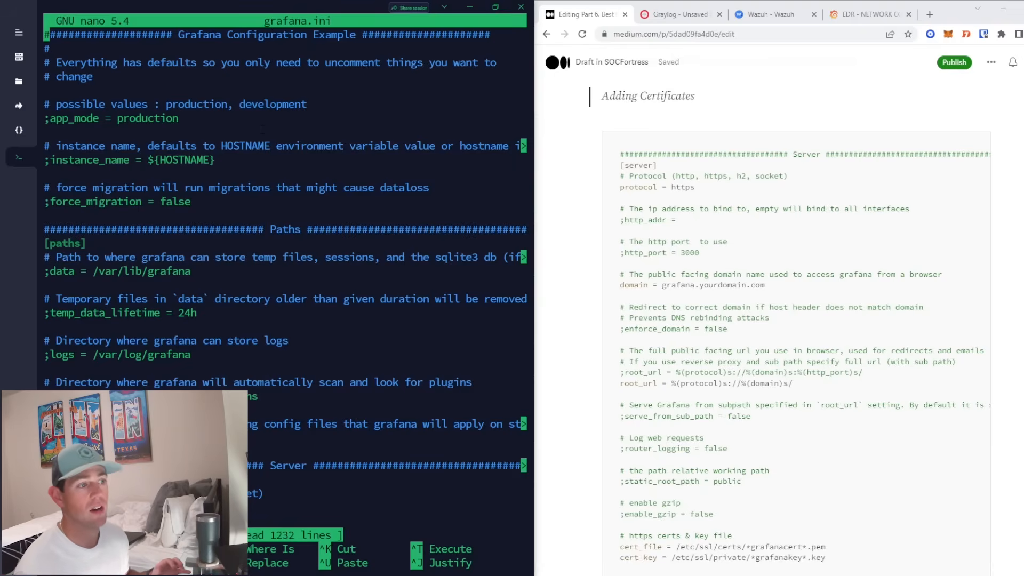
pyautogui.press('pagedown')
pyautogui.press('pagedown')
pyautogui.press('pagedown')
pyautogui.press('pagedown')
pyautogui.press('pagedown')
pyautogui.press('pagedown')
pyautogui.press('pagedown')
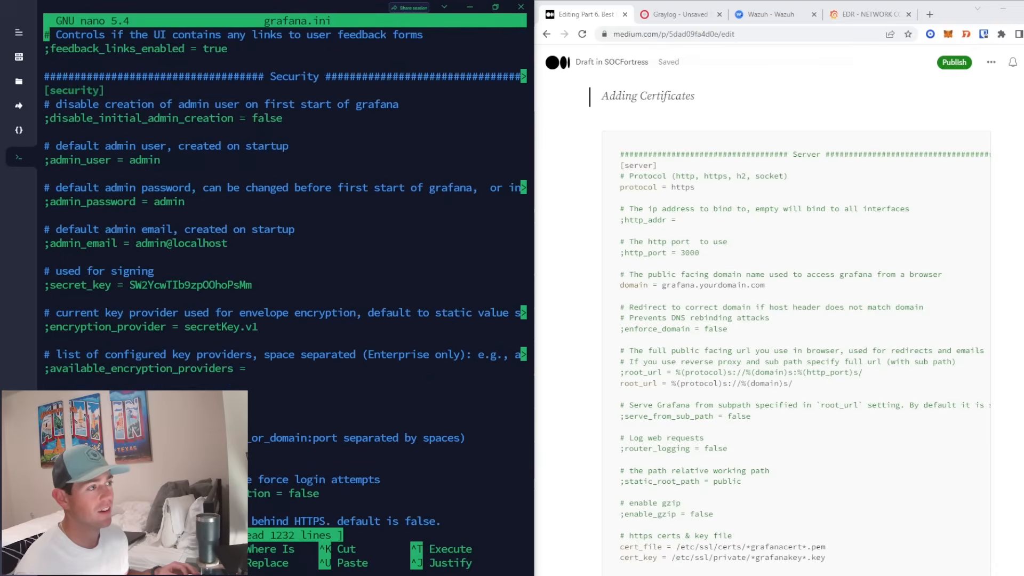
pyautogui.press('pagedown')
pyautogui.press('pagedown')
pyautogui.press('pagedown')
pyautogui.press('pagedown')
pyautogui.press('pagedown')
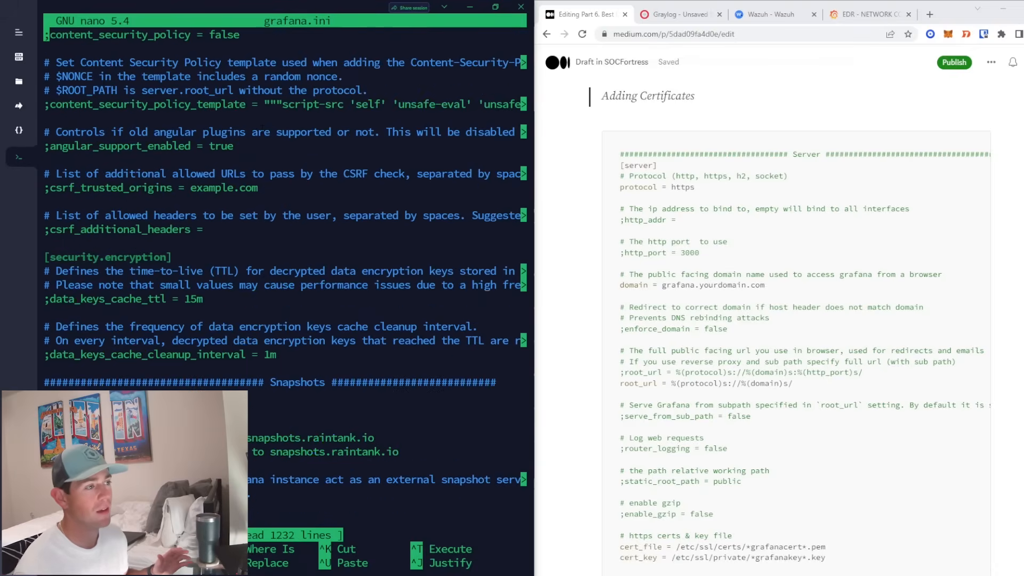
pyautogui.press('pagedown')
pyautogui.press('pagedown')
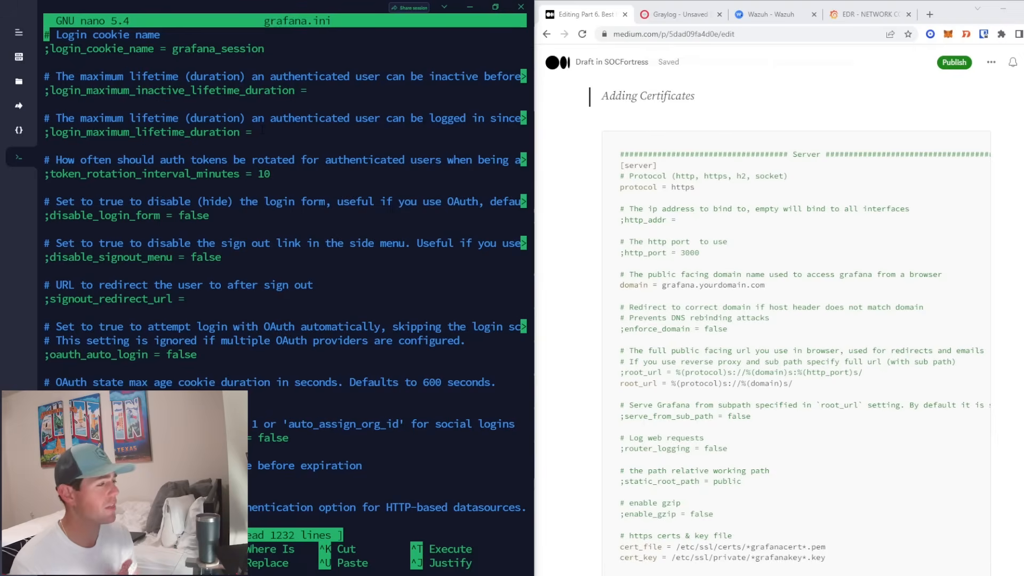
pyautogui.press('pageup')
pyautogui.press('pageup')
pyautogui.press('pageup')
pyautogui.press('pageup')
pyautogui.press('pageup')
pyautogui.press('pageup')
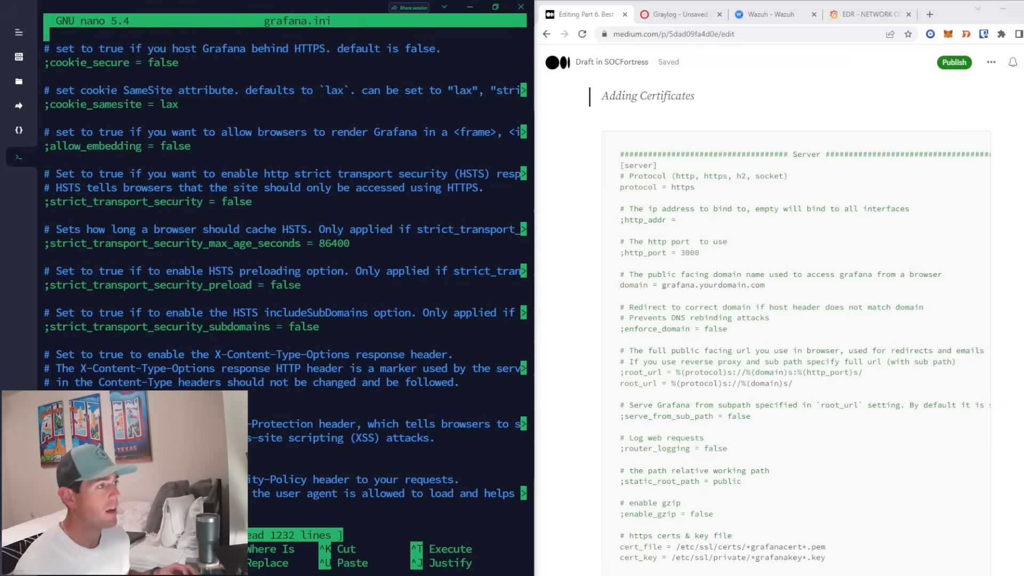
pyautogui.press('pageup')
pyautogui.press('pageup')
pyautogui.press('pageup')
pyautogui.press('pageup')
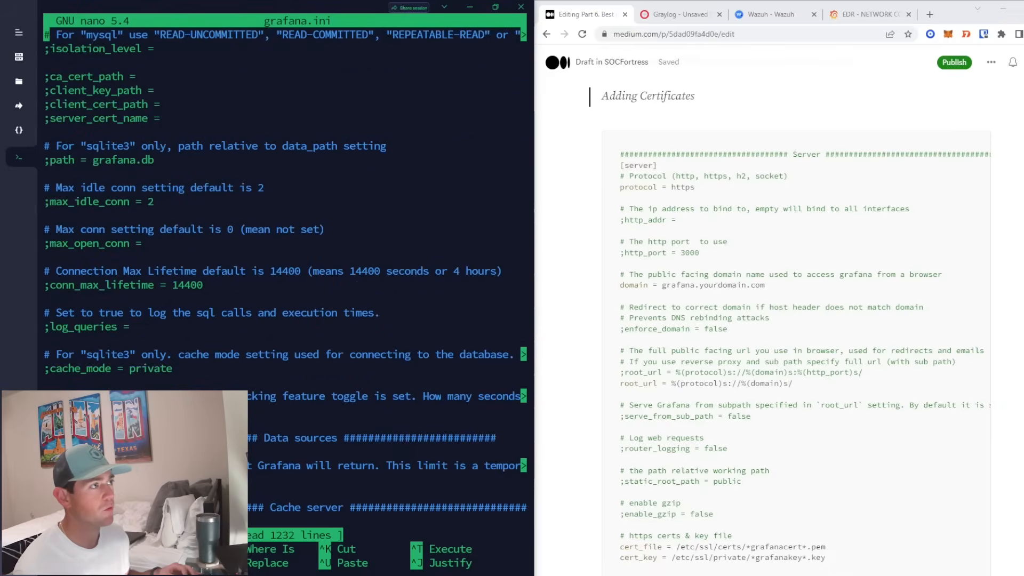
pyautogui.press('pageup')
pyautogui.press('pageup')
pyautogui.press('pageup')
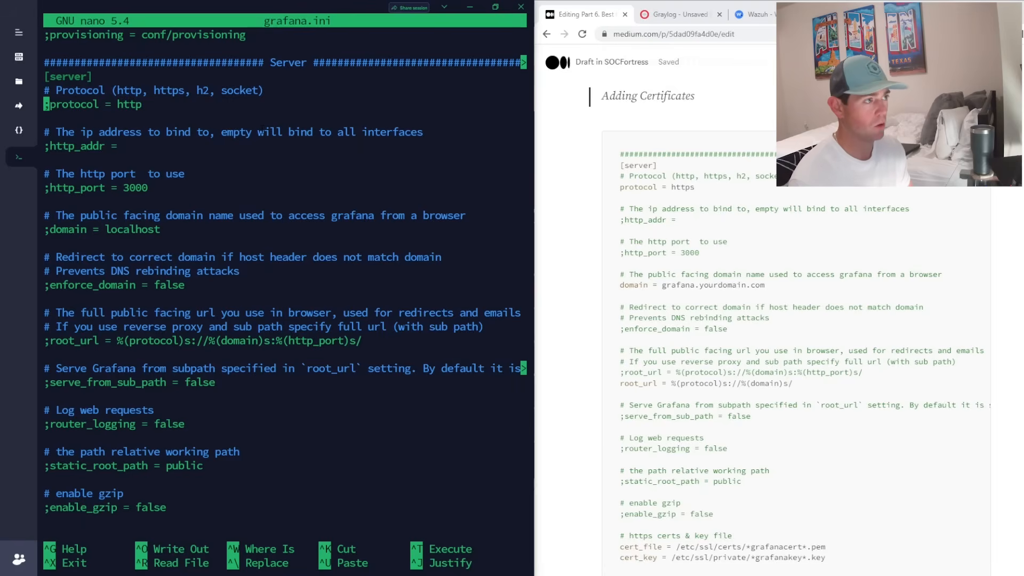
# - Change the server protocol value from http to https
pyautogui.press('End')
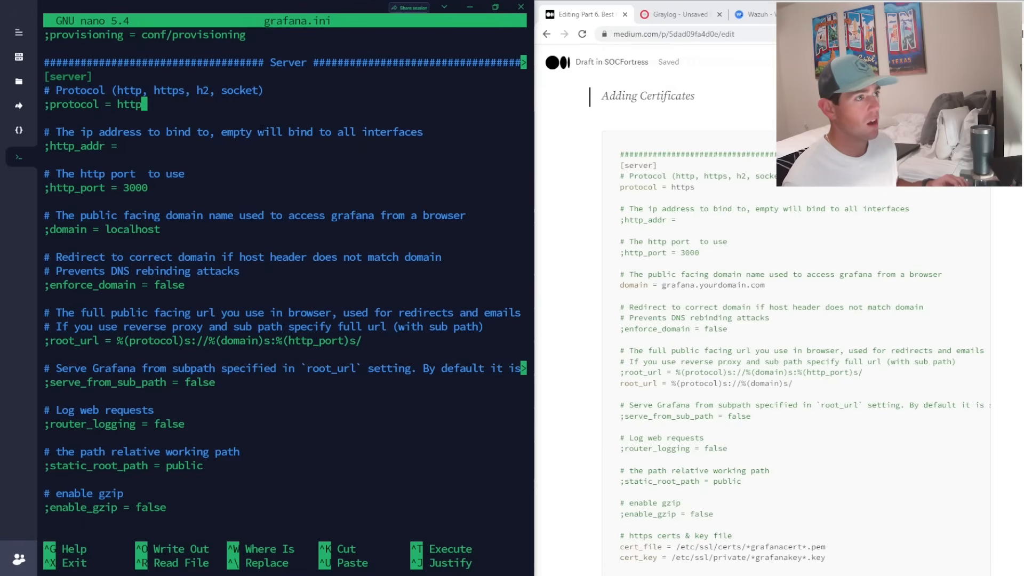
pyautogui.write('s')
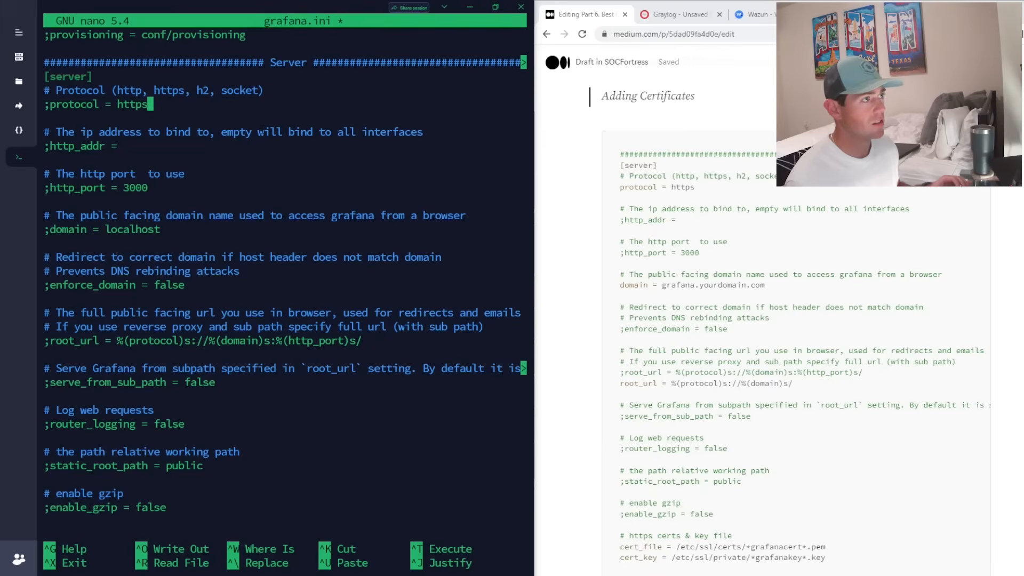
pyautogui.press('Down')
pyautogui.press('Down')
pyautogui.press('Down')
pyautogui.press('Down')
pyautogui.press('Down')
pyautogui.press('Down')
pyautogui.press('Down')
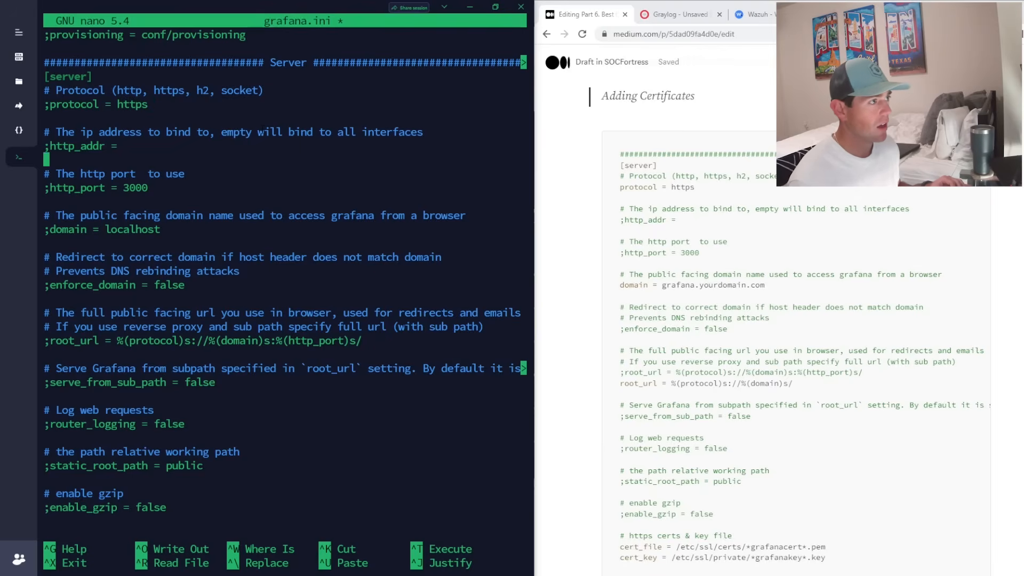
pyautogui.press('Up')
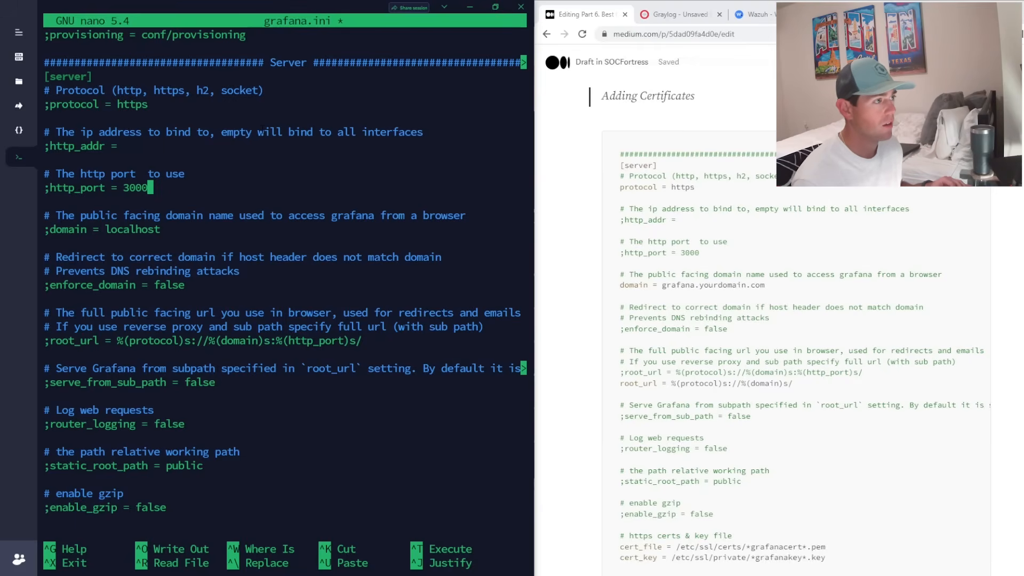
# - Replace the domain value localhost with grafana.socfortress.co
pyautogui.press('Down')
pyautogui.press('Down')
pyautogui.press('End')
pyautogui.press('BackSpace')
pyautogui.press('BackSpace')
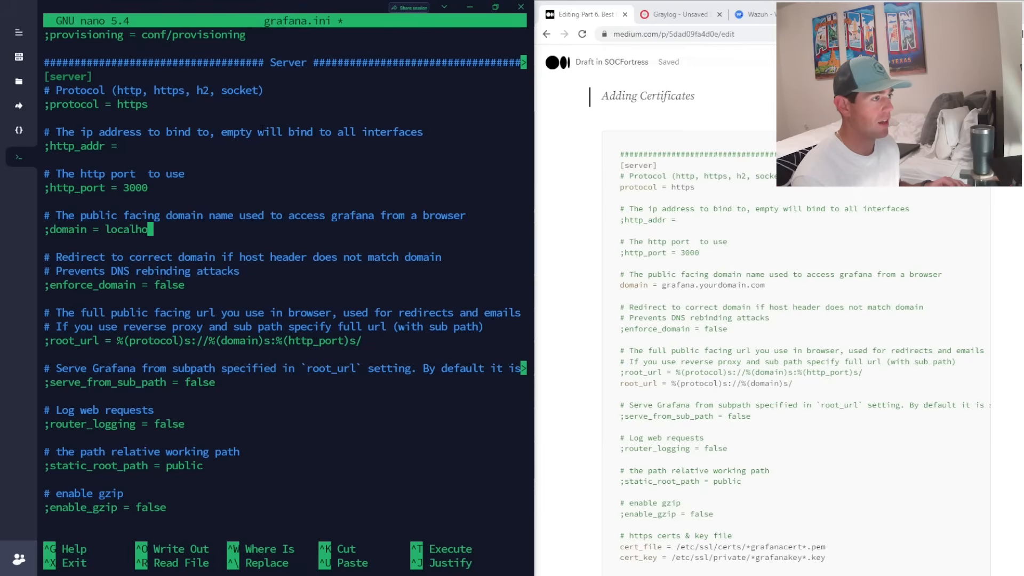
pyautogui.press('BackSpace')
pyautogui.press('BackSpace')
pyautogui.press('BackSpace')
pyautogui.press('BackSpace')
pyautogui.press('BackSpace')
pyautogui.press('BackSpace')
pyautogui.press('BackSpace')
pyautogui.write('grafa')
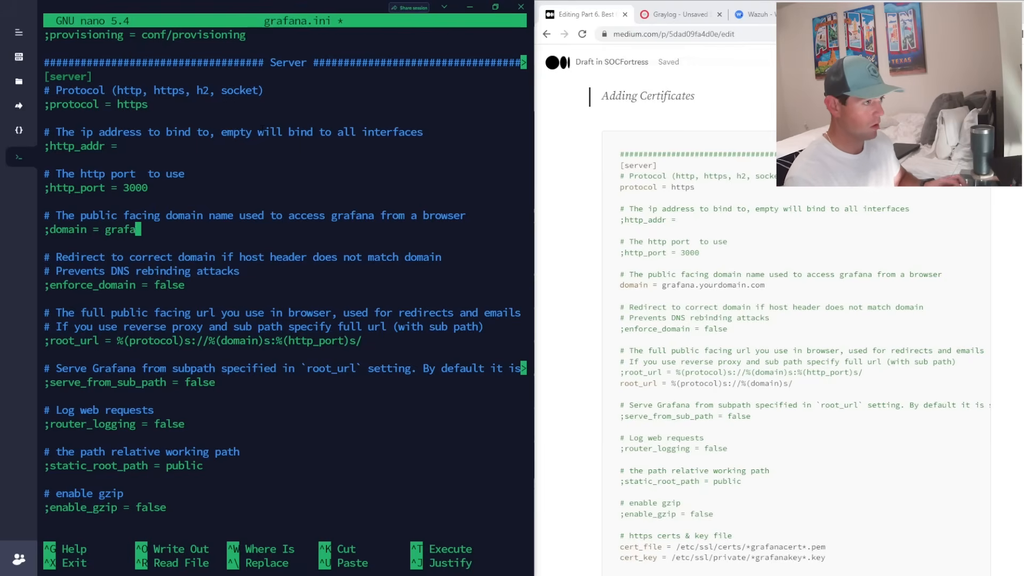
pyautogui.write('na.soc')
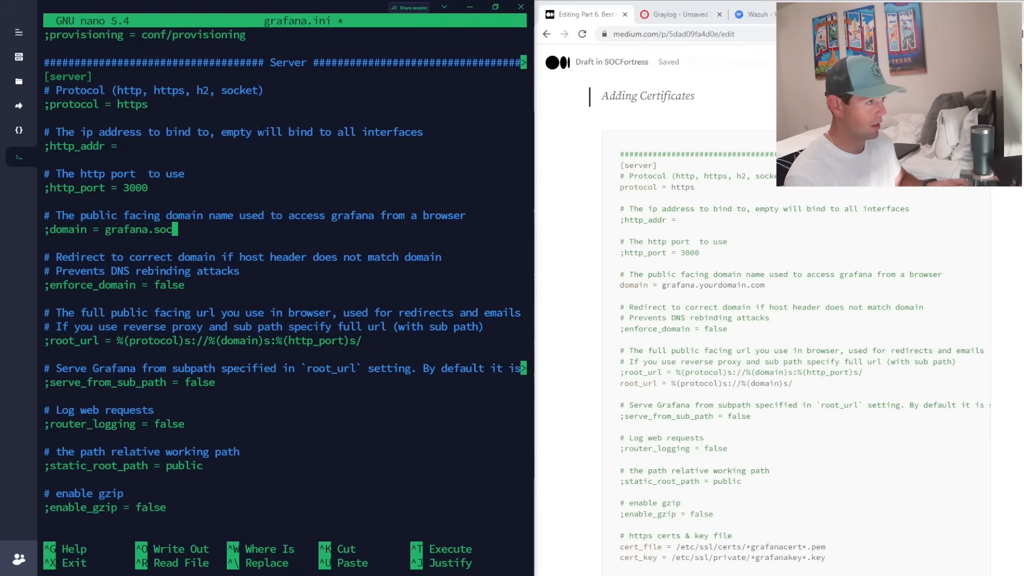
pyautogui.write('fortress.')
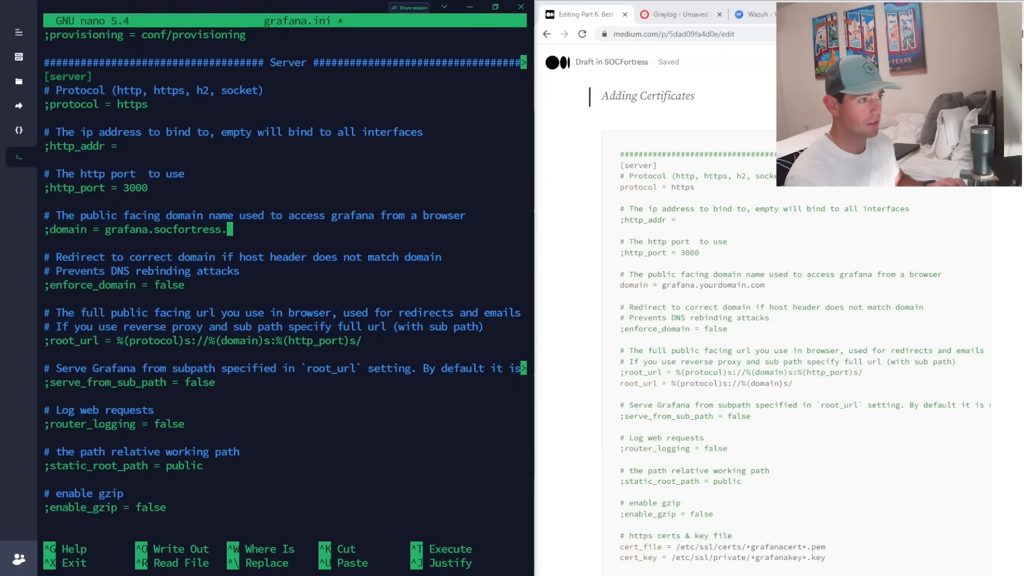
pyautogui.write('co')
pyautogui.press('Down')
pyautogui.press('Down')
pyautogui.press('Down')
pyautogui.press('Down')
pyautogui.press('Down')
pyautogui.press('Down')
pyautogui.press('Down')
pyautogui.press('Down')
pyautogui.press('Down')
pyautogui.press('Down')
pyautogui.press('Down')
pyautogui.press('Down')
pyautogui.press('Down')
pyautogui.press('Down')
pyautogui.press('Down')
pyautogui.press('Down')
pyautogui.press('Down')
pyautogui.press('Down')
pyautogui.press('Down')
pyautogui.press('Down')
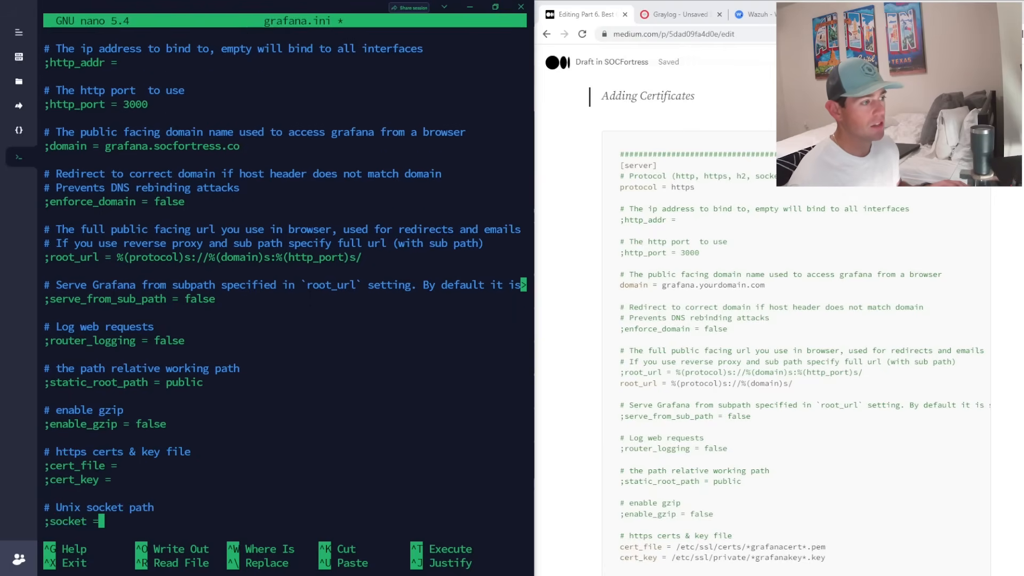
pyautogui.press('Down')
pyautogui.press('Up')
pyautogui.press('Up')
pyautogui.press('Up')
pyautogui.press('Up')
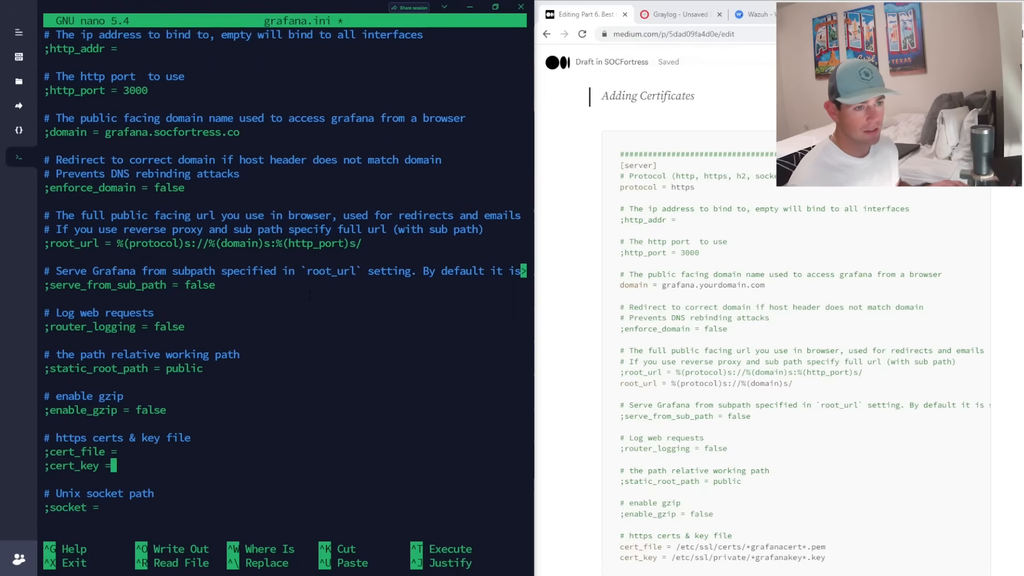
pyautogui.scroll(-3, 795, 304)
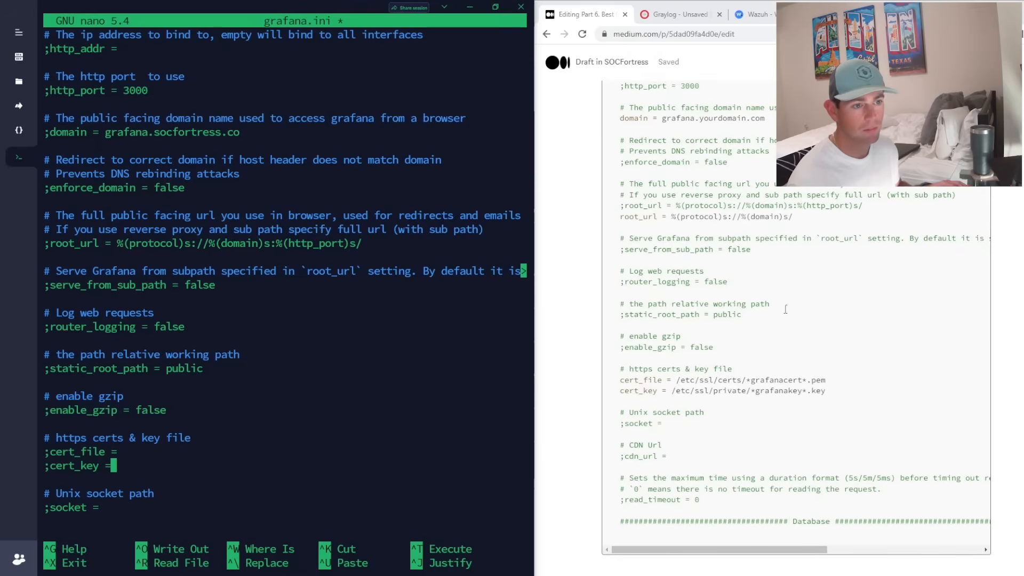
pyautogui.press('Up')
pyautogui.press('Up')
pyautogui.press('Up')
pyautogui.press('Up')
pyautogui.press('Up')
pyautogui.press('Up')
pyautogui.press('Up')
pyautogui.press('Up')
pyautogui.press('Up')
pyautogui.press('Up')
pyautogui.press('Up')
pyautogui.press('Up')
pyautogui.press('Up')
pyautogui.press('Up')
pyautogui.press('Up')
pyautogui.press('Up')
pyautogui.press('Up')
pyautogui.press('Up')
pyautogui.press('Up')
pyautogui.press('Up')
pyautogui.press('Down')
pyautogui.press('Down')
pyautogui.press('Down')
pyautogui.press('Down')
pyautogui.press('Down')
pyautogui.press('Down')
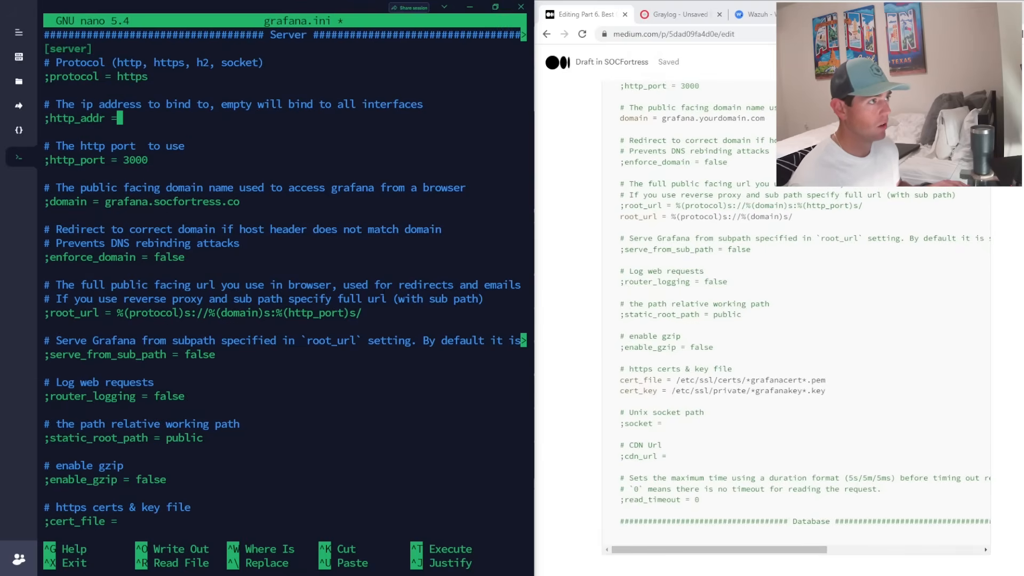
# - Uncomment the protocol and domain lines in the [server] section
pyautogui.press('Up')
pyautogui.press('Up')
pyautogui.press('Up')
pyautogui.press('Home')
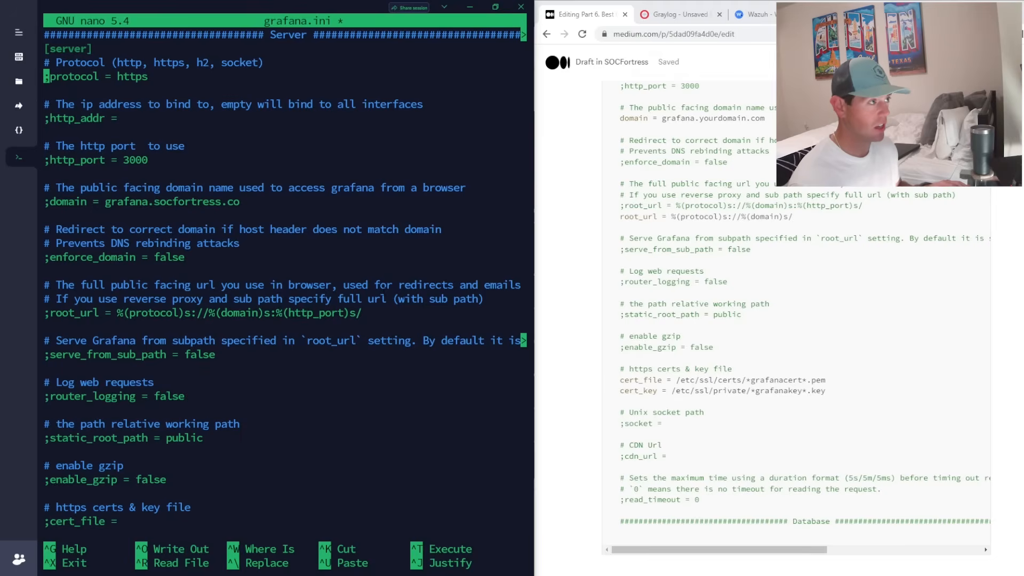
pyautogui.press('Delete')
pyautogui.press('Down')
pyautogui.press('Down')
pyautogui.press('Down')
pyautogui.press('Down')
pyautogui.press('Down')
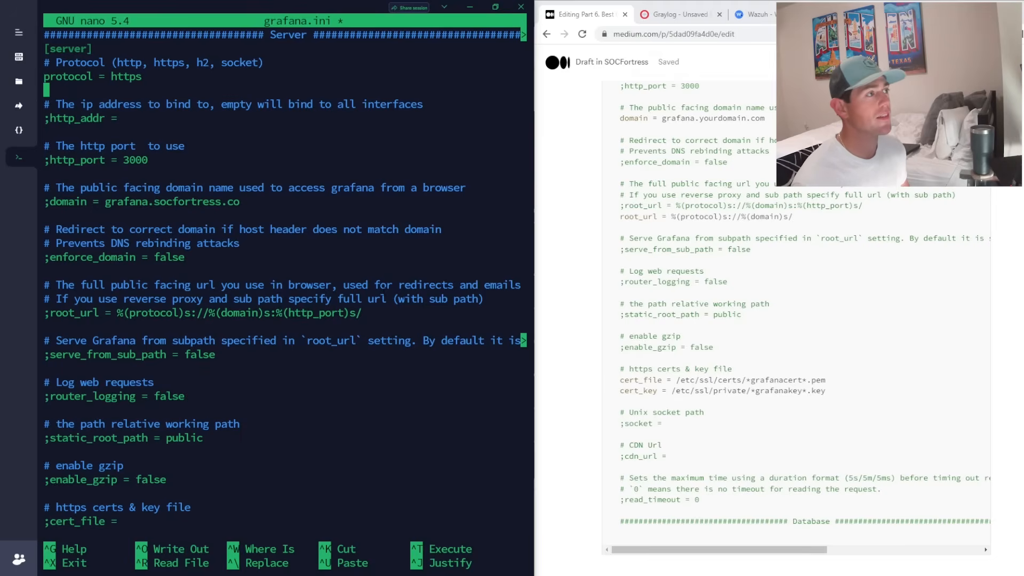
pyautogui.press('Down')
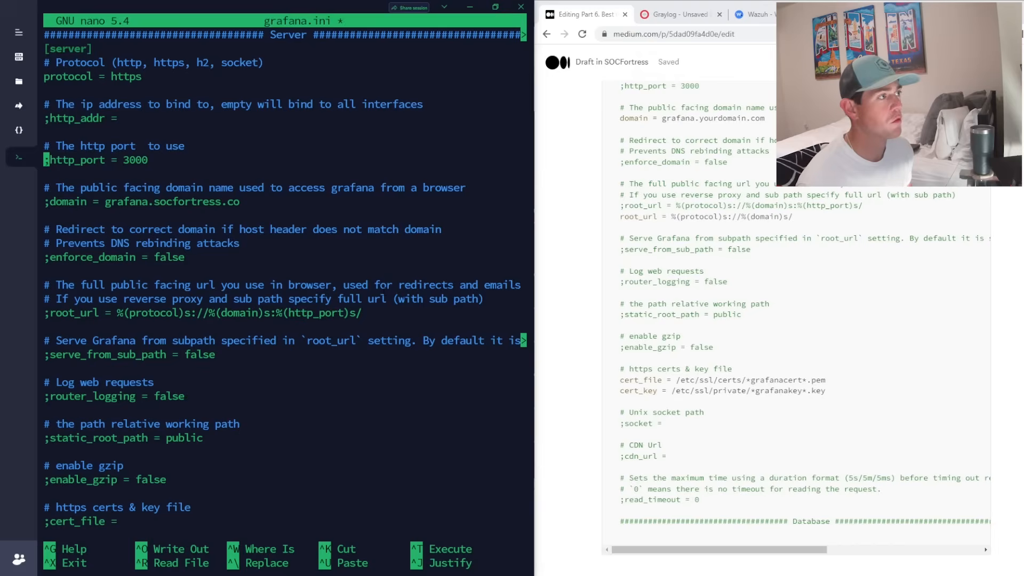
pyautogui.press('Down')
pyautogui.press('Down')
pyautogui.press('Down')
pyautogui.press('Delete')
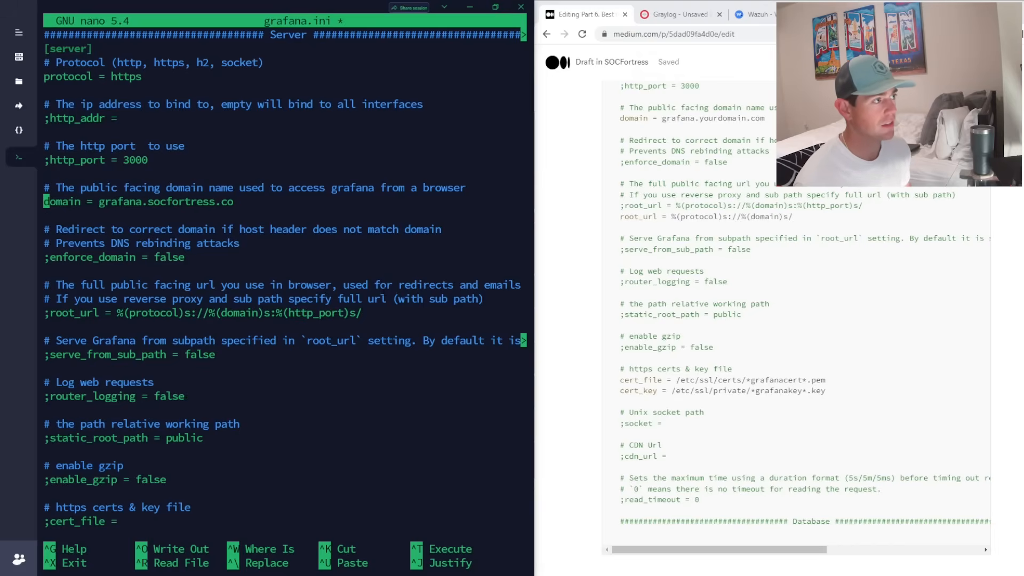
pyautogui.press('Down')
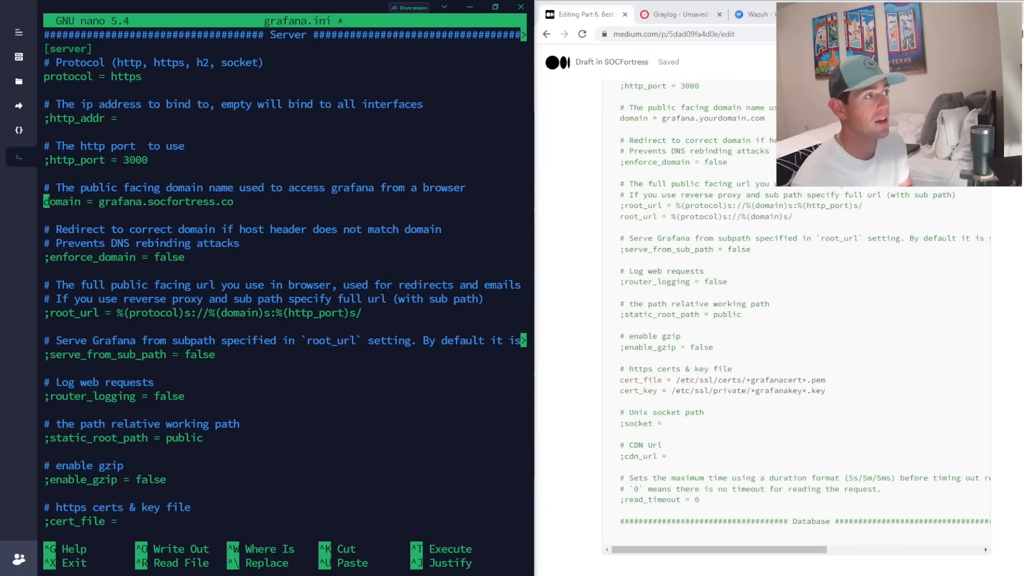
pyautogui.press('Down')
pyautogui.press('Down')
pyautogui.press('Down')
pyautogui.press('Down')
pyautogui.press('Down')
pyautogui.press('Down')
pyautogui.press('Down')
pyautogui.press('Down')
pyautogui.press('Down')
pyautogui.press('Down')
pyautogui.press('Down')
pyautogui.press('Down')
pyautogui.press('Down')
pyautogui.press('Down')
pyautogui.press('Down')
pyautogui.press('Down')
pyautogui.press('Down')
pyautogui.press('Down')
pyautogui.press('Down')
pyautogui.press('Down')
pyautogui.press('Down')
pyautogui.press('Down')
pyautogui.press('Down')
pyautogui.press('Down')
pyautogui.press('Down')
pyautogui.press('Down')
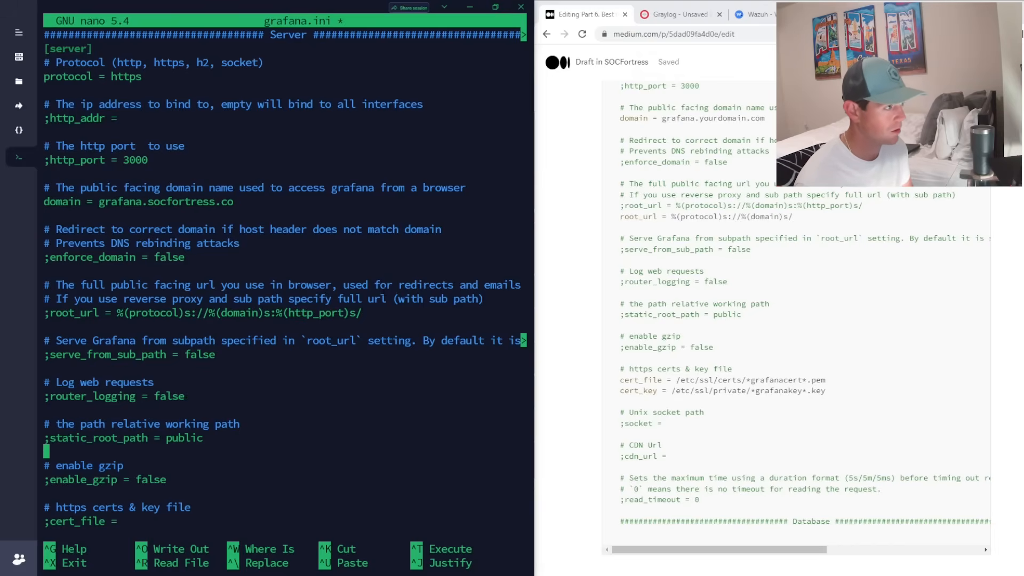
# - Uncomment the cert_file and cert_key lines, then begin exiting nano to save
pyautogui.press('Up')
pyautogui.press('Up')
pyautogui.press('Up')
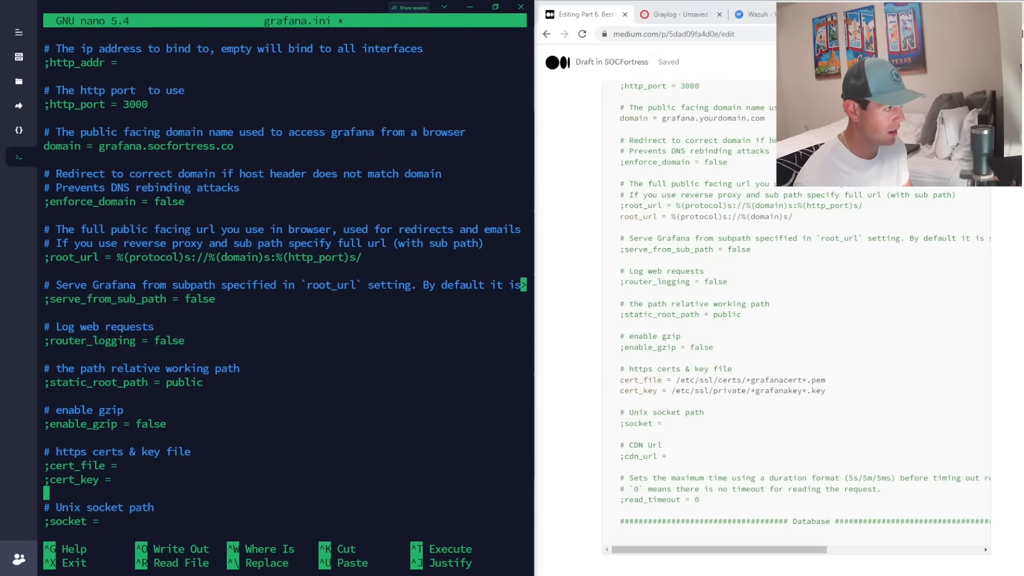
pyautogui.press('Delete')
pyautogui.press('Down')
pyautogui.press('Delete')
pyautogui.press('Up')
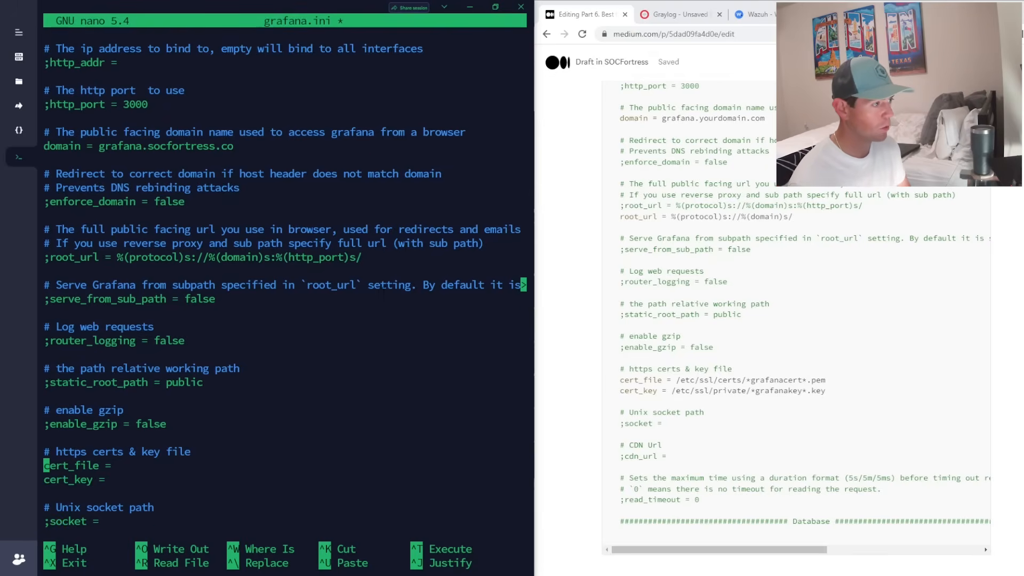
pyautogui.press('Right')
pyautogui.press('End')
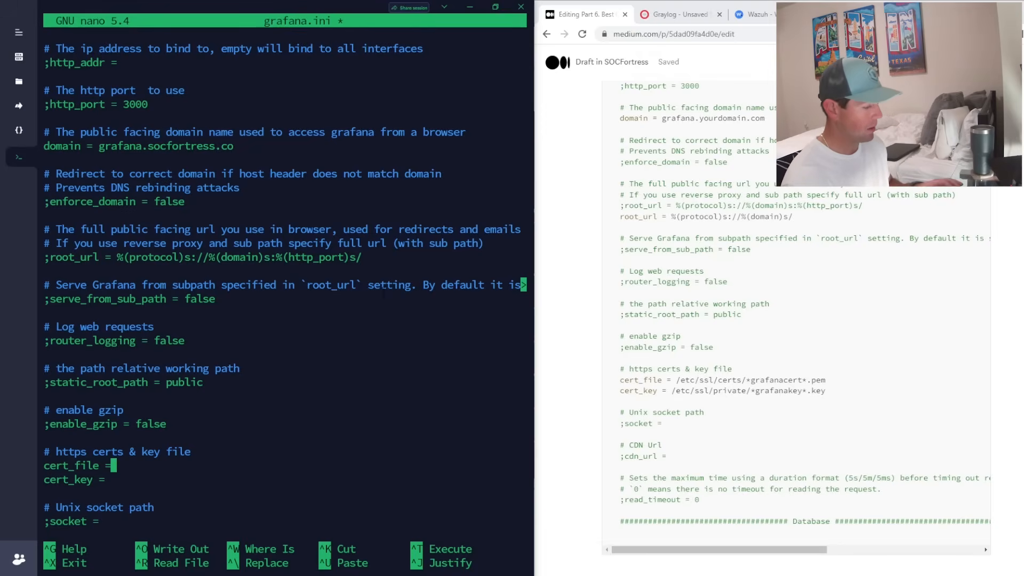
pyautogui.hotkey('ctrl', 'x')
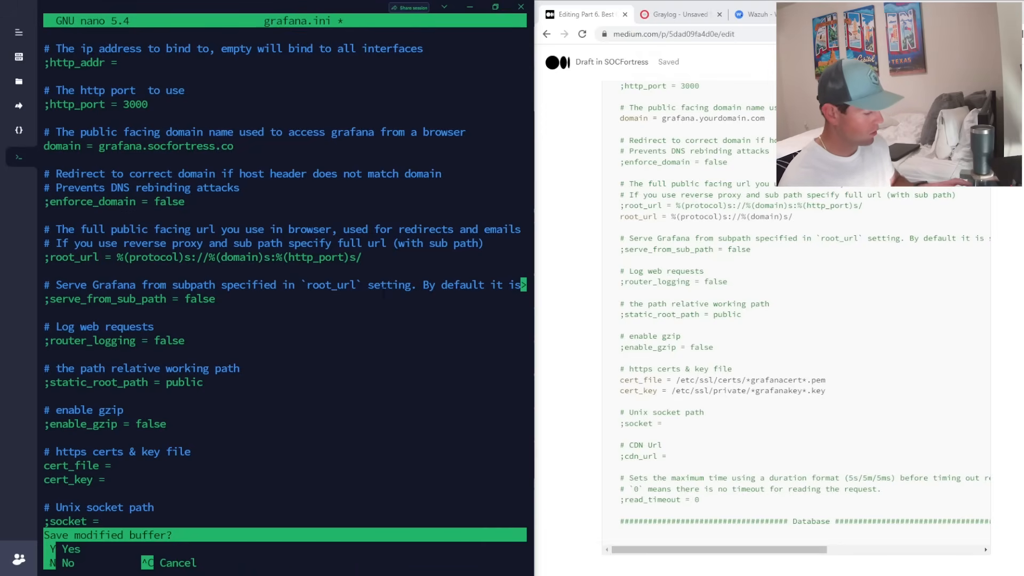
# - Save grafana.ini and copy ingest.socfortress.local.pem into /etc/ssl/certs/
pyautogui.press('y')
pyautogui.press('Return')
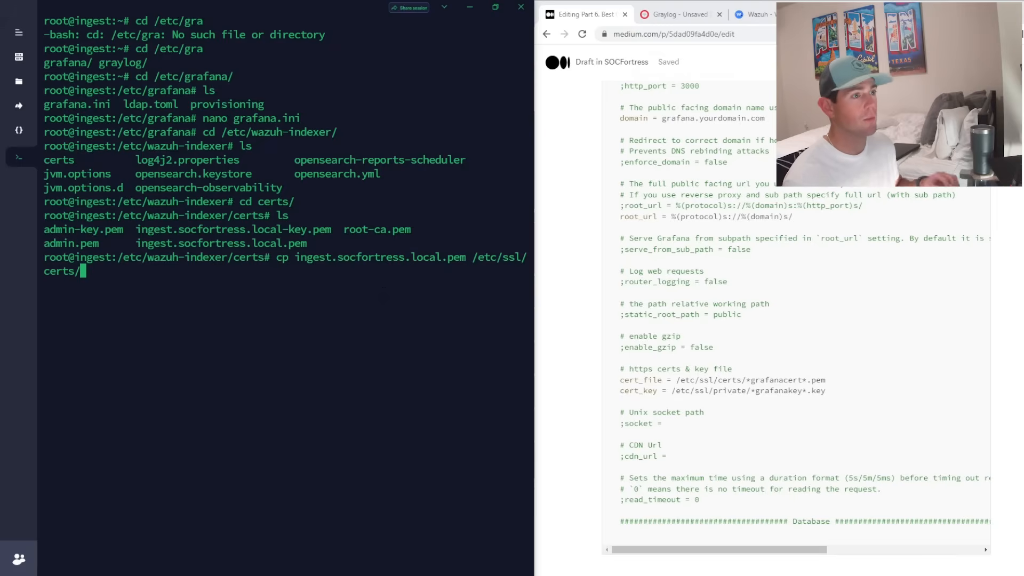
pyautogui.moveTo(300, 257); pyautogui.dragTo(501, 257)
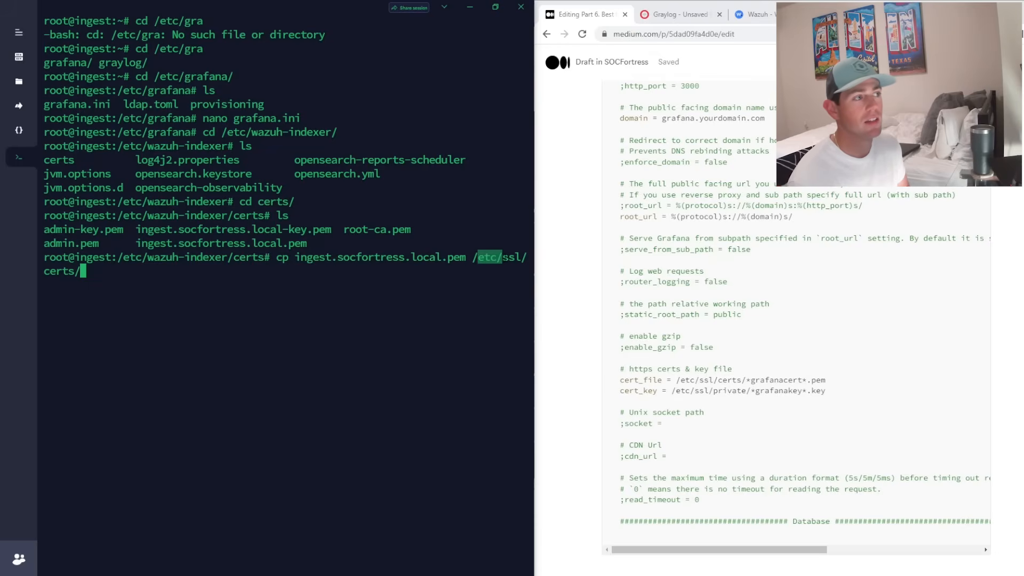
pyautogui.click(502, 257)
pyautogui.press('Return')
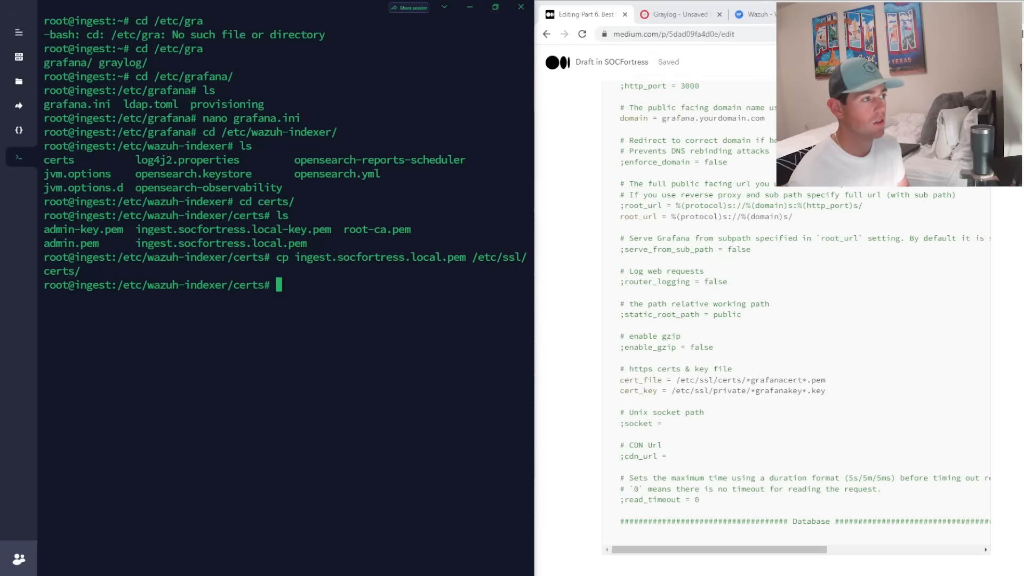
# - Copy the ingest.socfortress.local-key.pem key file into /etc/ssl/private/
pyautogui.write('cp ')
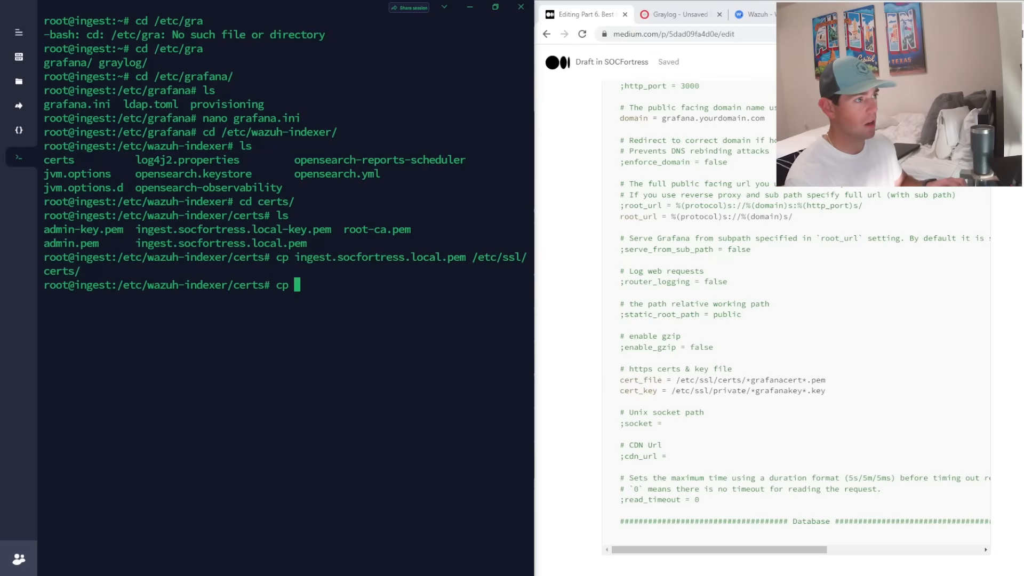
pyautogui.write('in')
pyautogui.press('Tab')
pyautogui.write('-k')
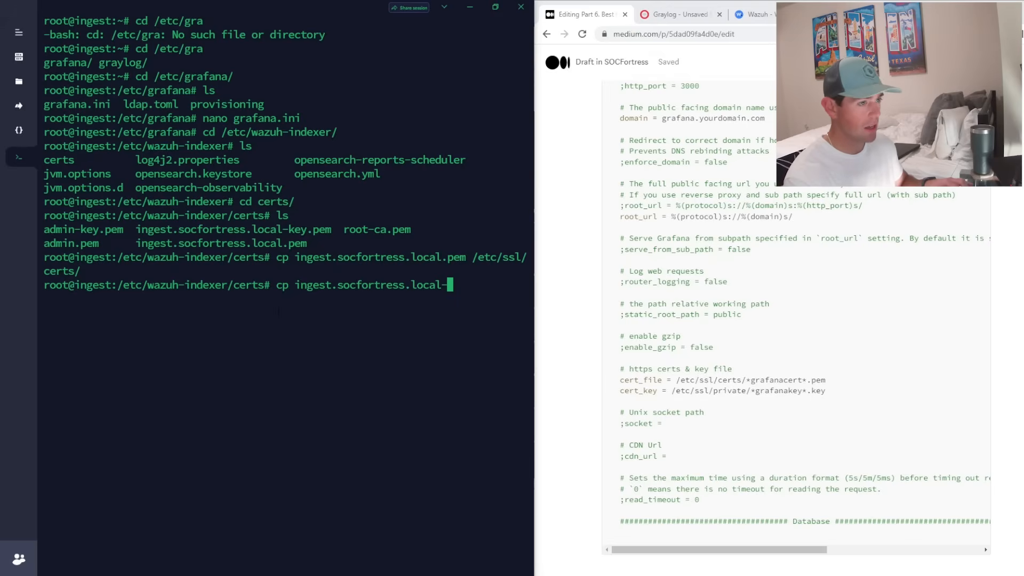
pyautogui.press('Tab')
pyautogui.write('/etc/s')
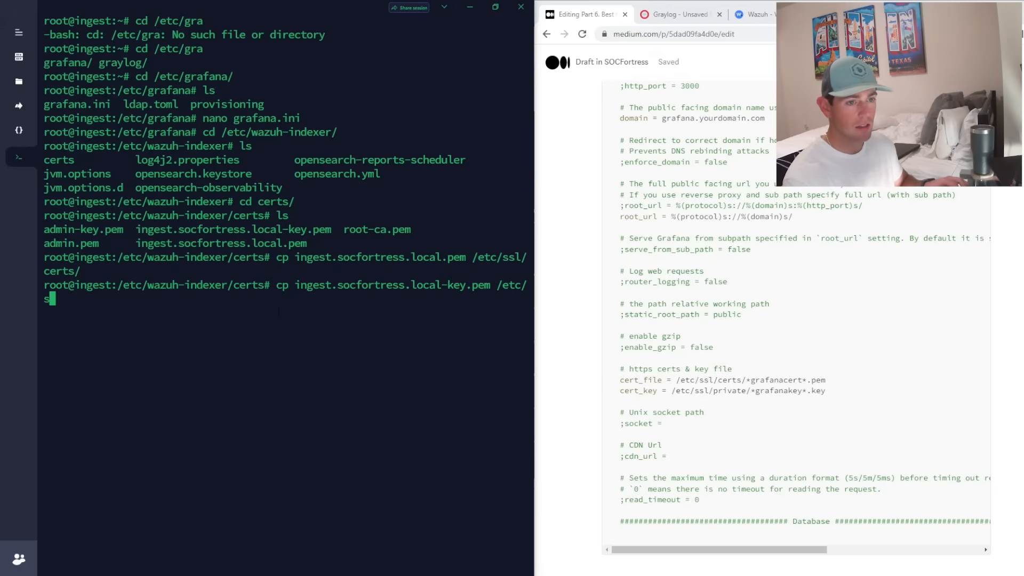
pyautogui.write('sl/pr')
pyautogui.press('Tab')
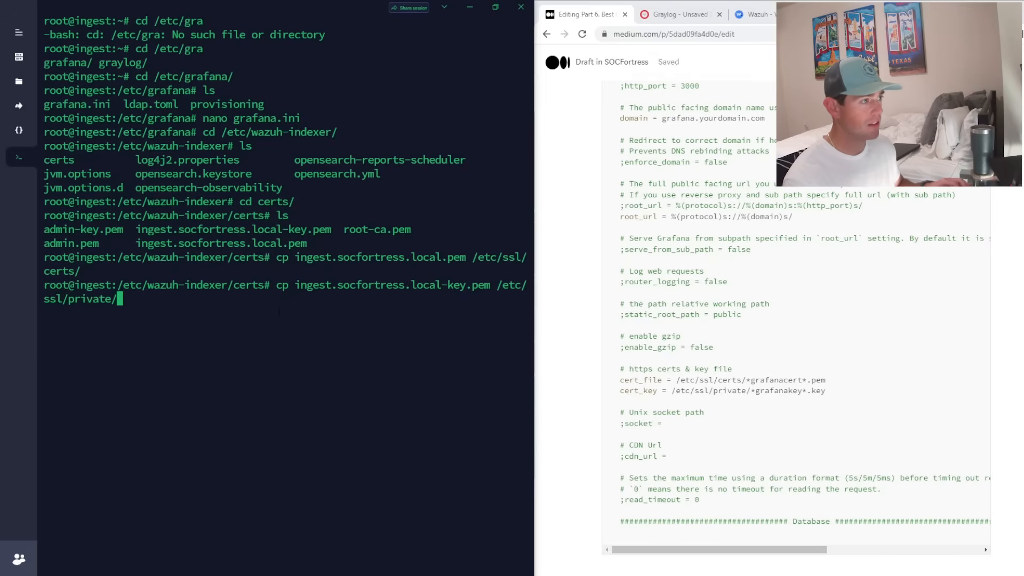
pyautogui.press('Return')
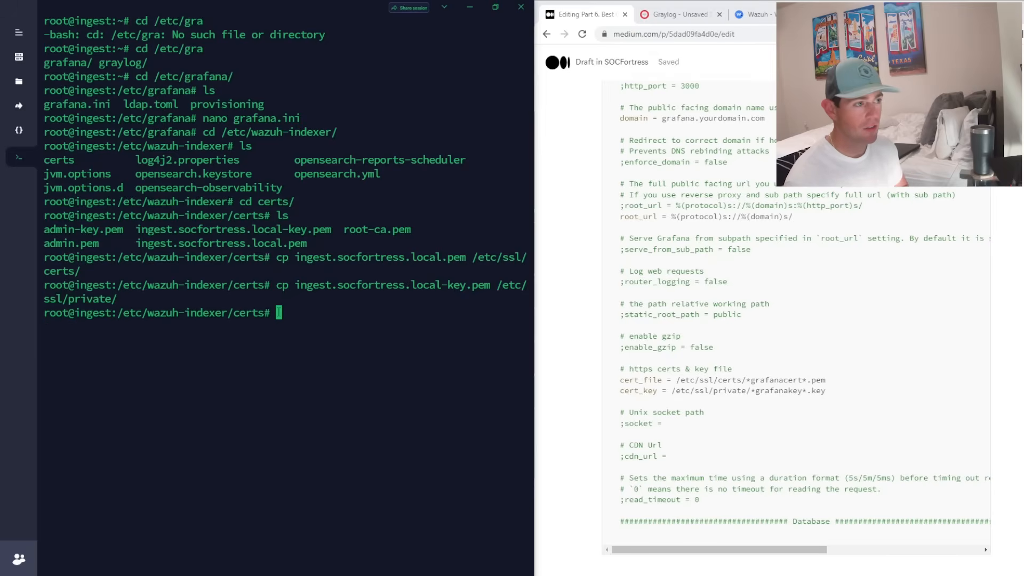
pyautogui.write('cd /etc/gra')
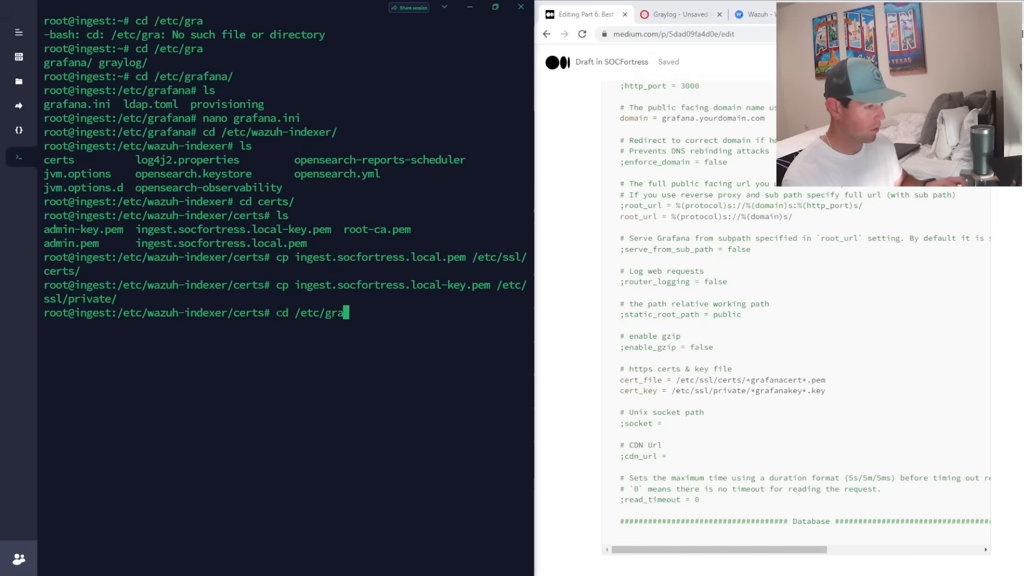
pyautogui.write('f')
# - Change into /etc/grafana and reopen grafana.ini in nano
pyautogui.press('Tab')
pyautogui.press('Return')
pyautogui.write('ls')
pyautogui.press('Return')
pyautogui.write('nano ')
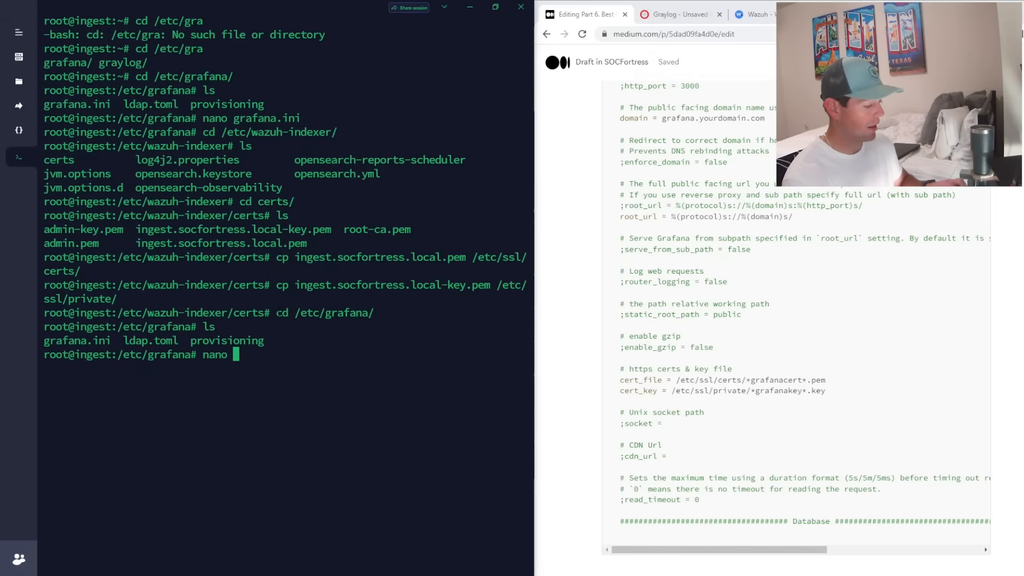
pyautogui.write('gra')
pyautogui.press('Tab')
pyautogui.press('Return')
# - Point cert_file and cert_key to the copied /etc/ssl certificate and key, then save
pyautogui.press('pagedown')
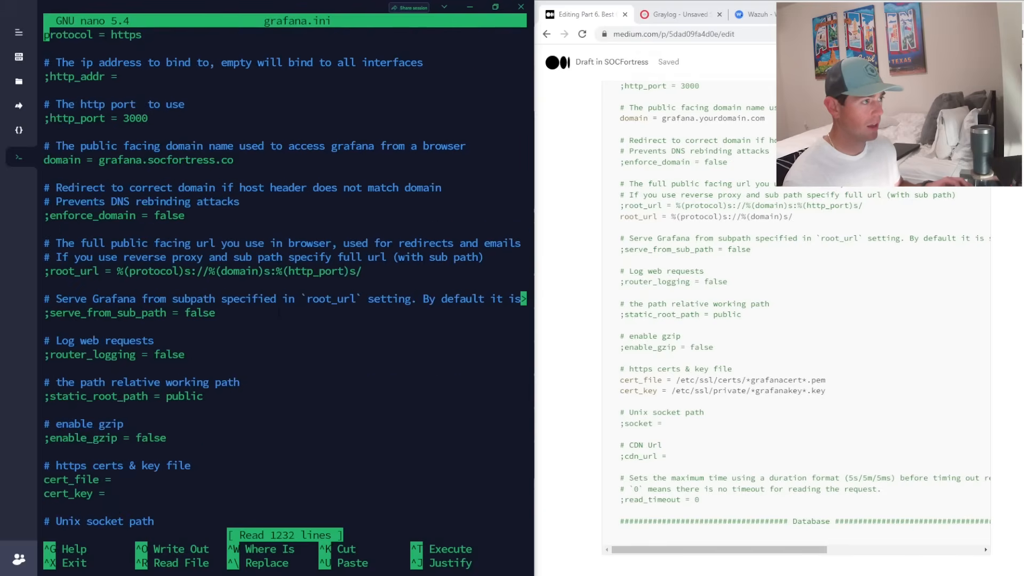
pyautogui.press('pagedown')
pyautogui.press('pageup')
pyautogui.press('Down')
pyautogui.press('Down')
pyautogui.press('Down')
pyautogui.press('Down')
pyautogui.press('Down')
pyautogui.press('Down')
pyautogui.press('Down')
pyautogui.press('Down')
pyautogui.press('Down')
pyautogui.press('Down')
pyautogui.press('Down')
pyautogui.press('Down')
pyautogui.press('Down')
pyautogui.press('Down')
pyautogui.press('Down')
pyautogui.press('Down')
pyautogui.press('Down')
pyautogui.press('Down')
pyautogui.press('Down')
pyautogui.press('Down')
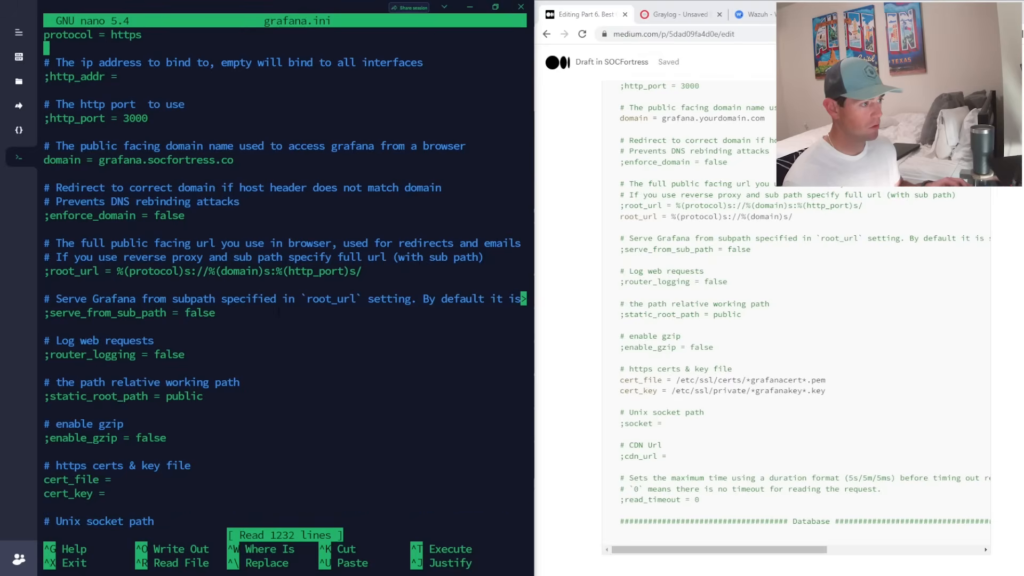
pyautogui.press('Down')
pyautogui.press('Down')
pyautogui.press('Down')
pyautogui.press('Down')
pyautogui.press('End')
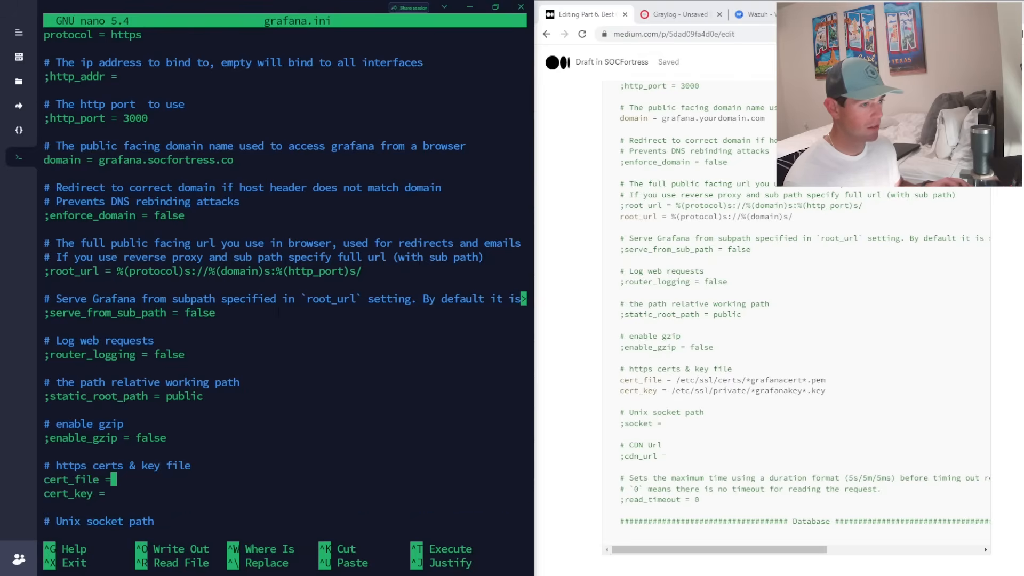
pyautogui.moveTo(826, 381); pyautogui.dragTo(679, 381)
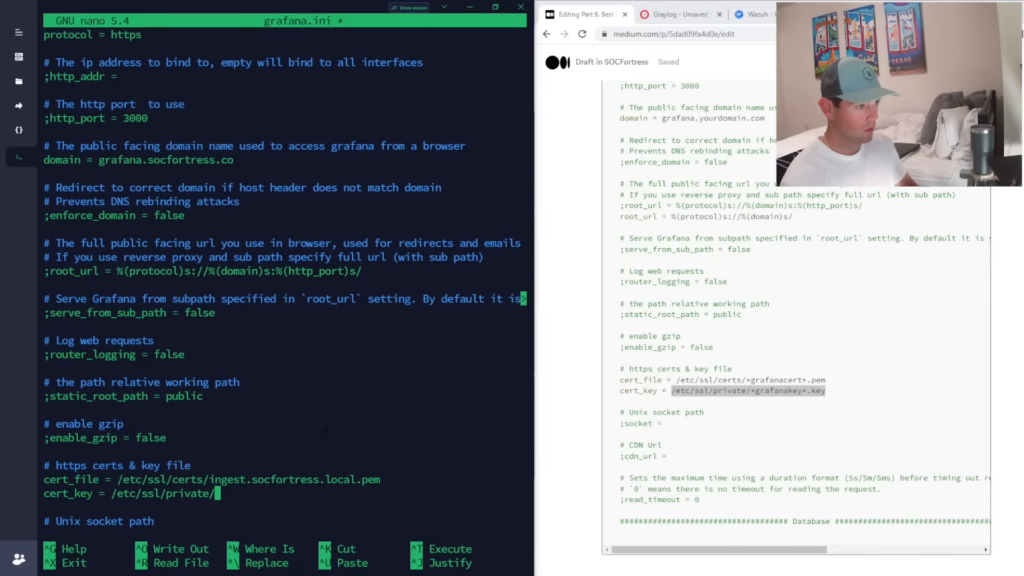
pyautogui.hotkey('ctrl', 'x')
pyautogui.press('y')
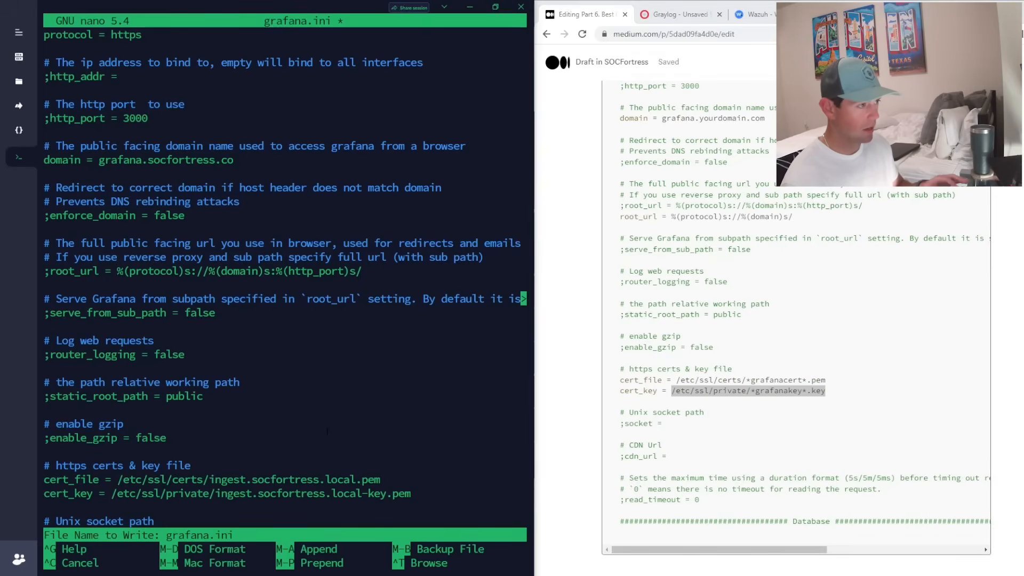
pyautogui.press('Return')
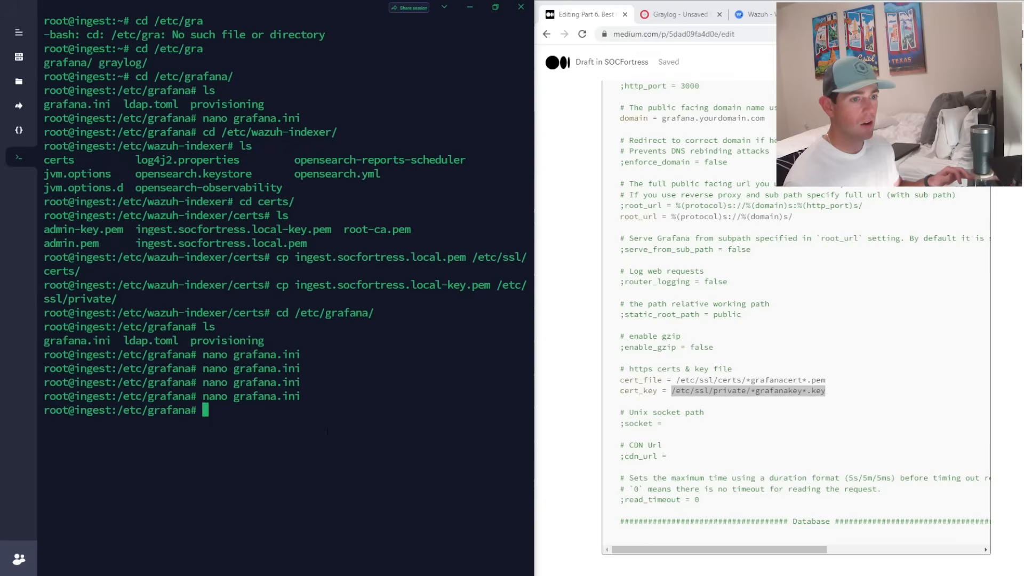
# - Copy the grafana-server start command from the guide and run it in the terminal
pyautogui.scroll(-7, 635, 450)
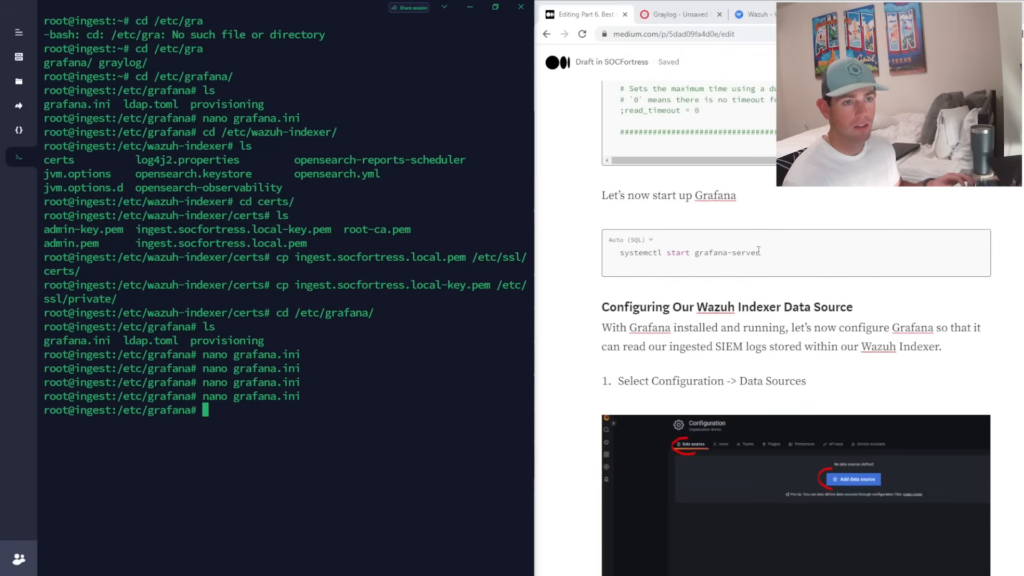
pyautogui.moveTo(769, 254); pyautogui.dragTo(619, 260)
pyautogui.rightClick(639, 259)
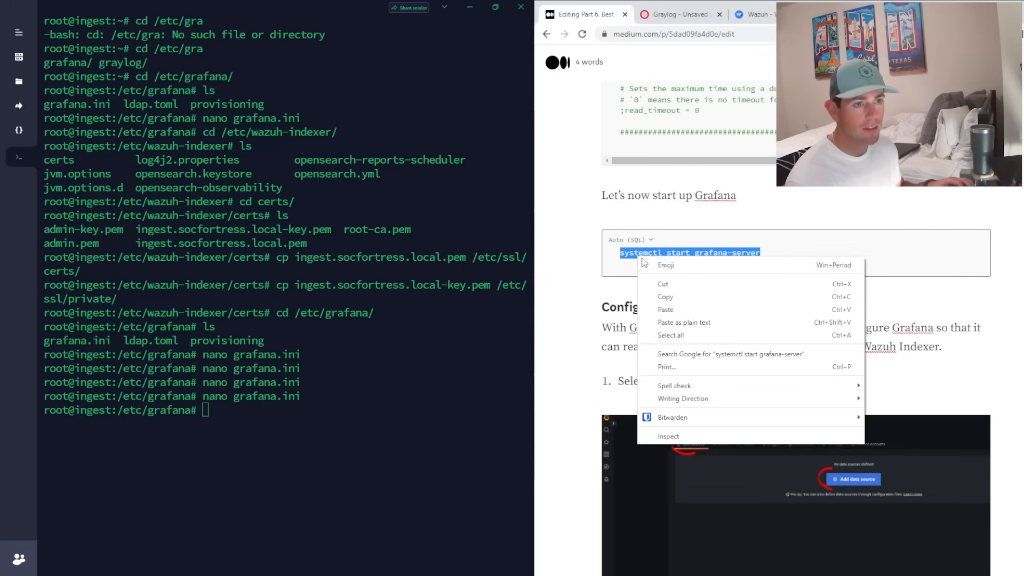
pyautogui.click(675, 297)
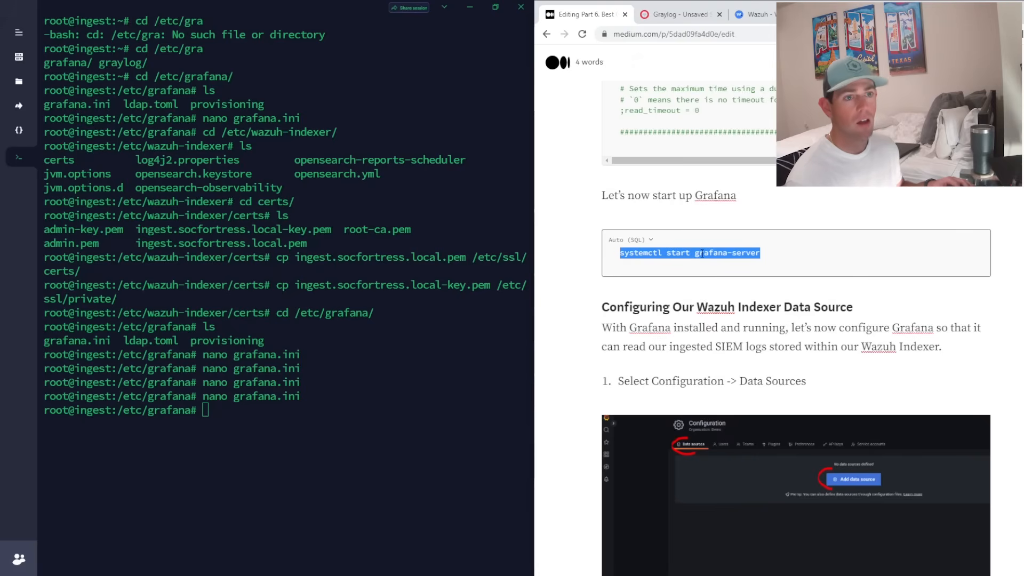
pyautogui.moveTo(697, 256); pyautogui.dragTo(783, 253)
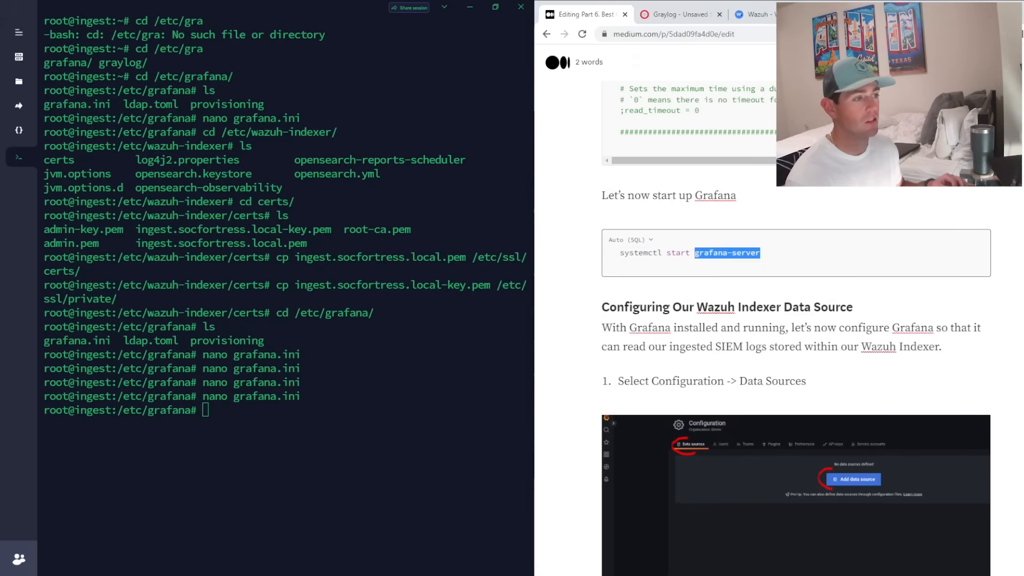
pyautogui.hotkey('alt', 'Tab')
pyautogui.hotkey('ctrl', 'shift', 'v')
pyautogui.press('Return')
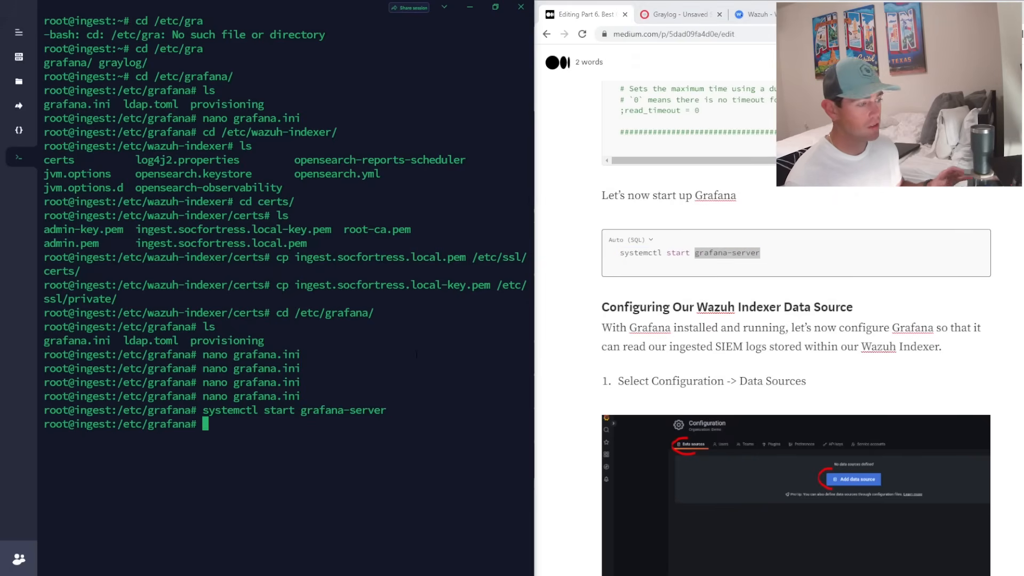
# - Run netstat -ltpnd and highlight Grafana's :::3000 listening entry
pyautogui.press('Up')
pyautogui.press('Left')
pyautogui.press('Left')
pyautogui.press('Left')
pyautogui.press('Left')
pyautogui.press('Left')
pyautogui.press('Left')
pyautogui.press('Left')
pyautogui.press('Left')
pyautogui.press('Left')
pyautogui.press('Left')
pyautogui.press('Left')
pyautogui.press('Left')
pyautogui.press('Left')
pyautogui.press('Left')
pyautogui.press('Left')
pyautogui.press('Left')
pyautogui.press('Left')
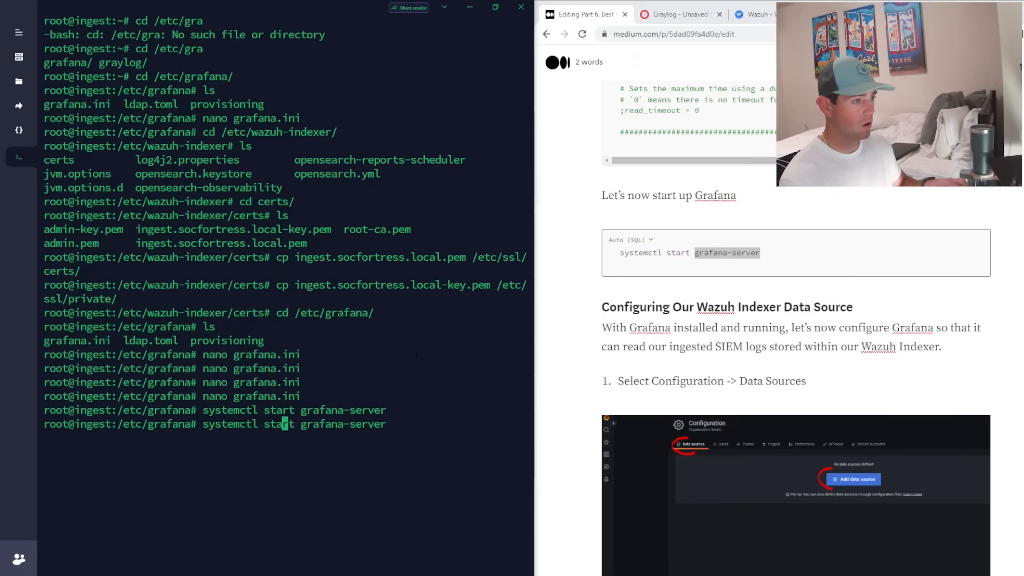
pyautogui.press('Right')
pyautogui.press('Right')
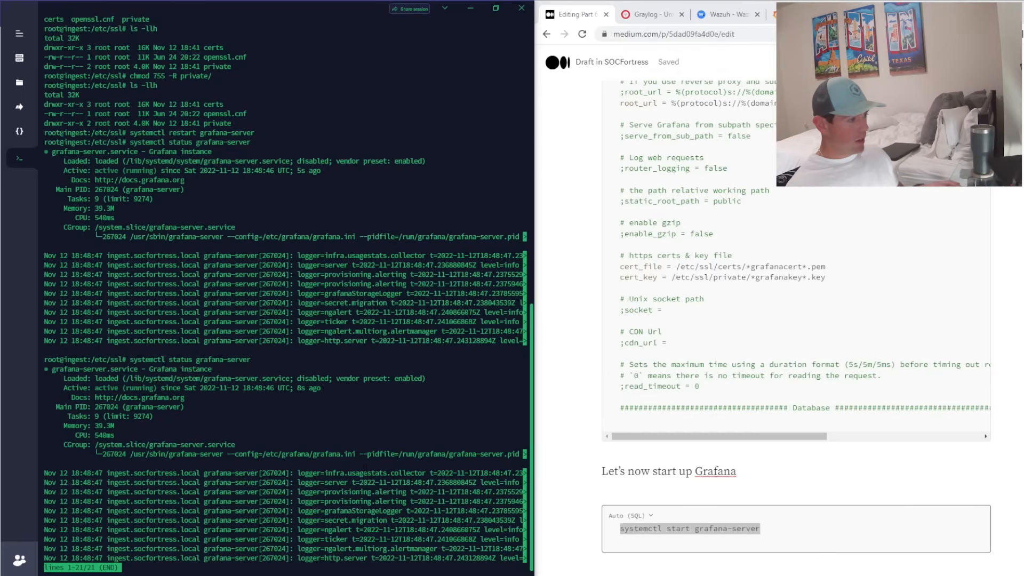
pyautogui.write('q')
pyautogui.write('netstat -ltpnd')
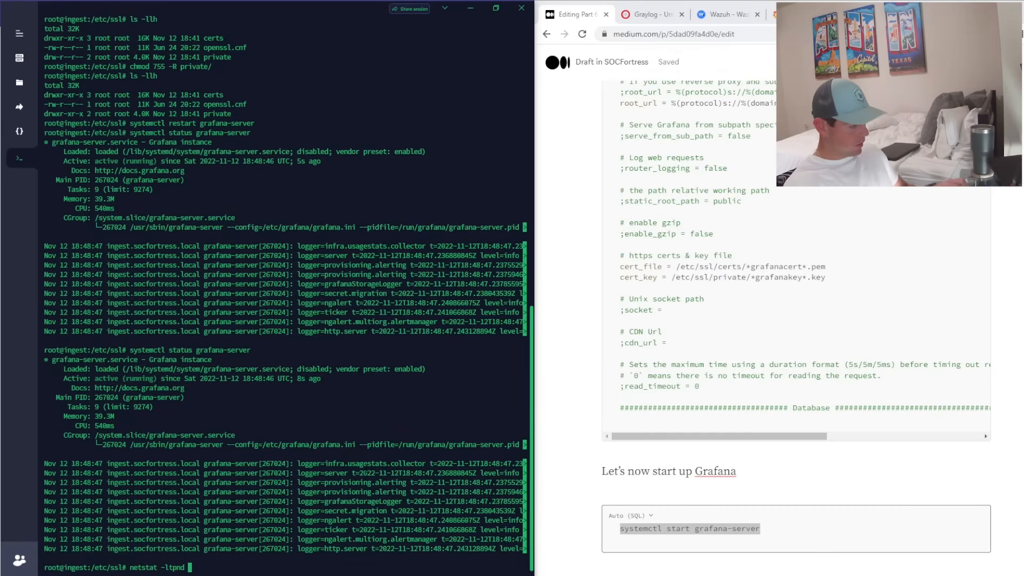
pyautogui.press('Return')
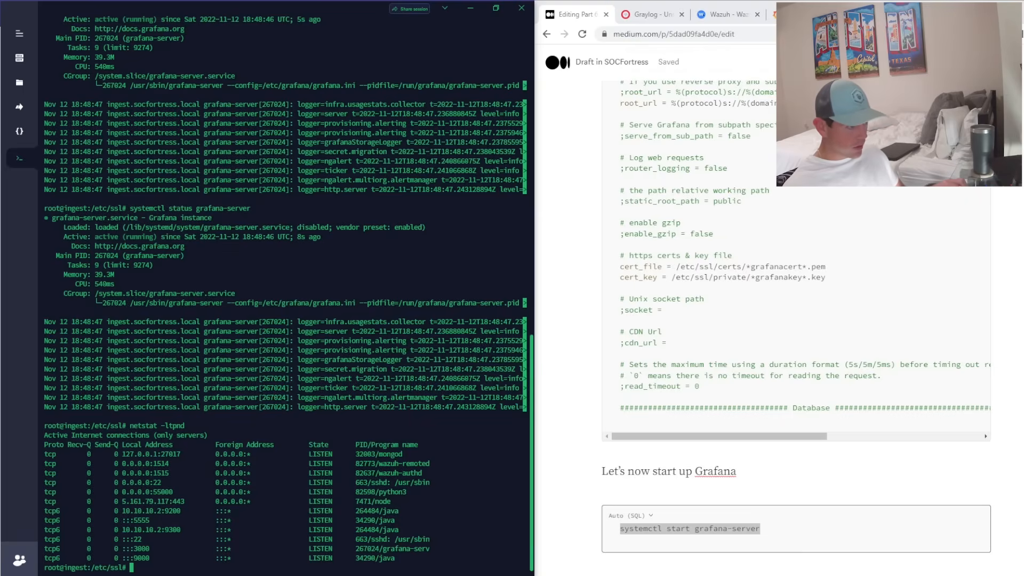
pyautogui.moveTo(134, 548); pyautogui.dragTo(145, 548)
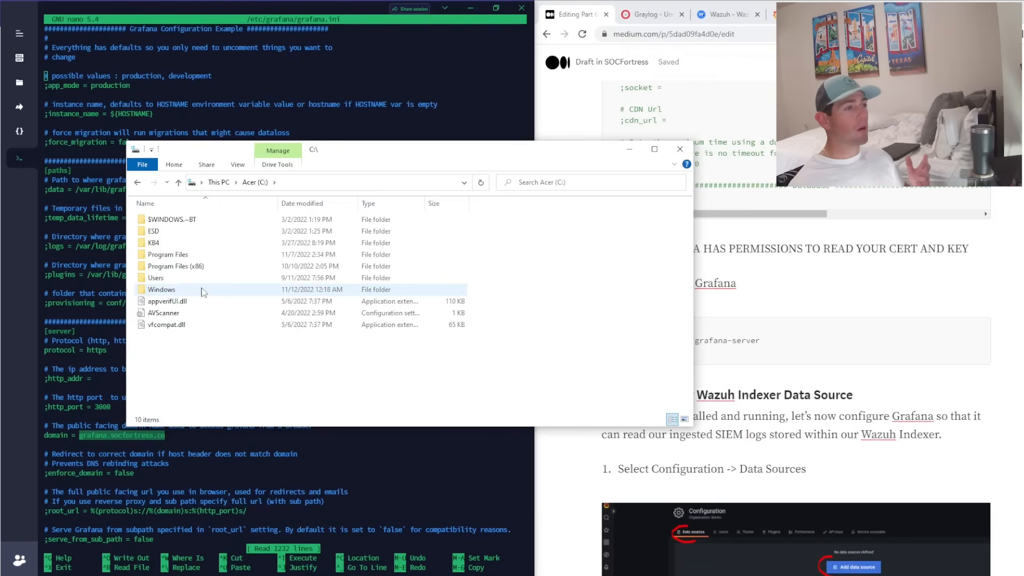
# - Browse to C:\Windows\System32\drivers\etc and open the hosts file with Edit with Notepad++
pyautogui.doubleClick(202, 290)
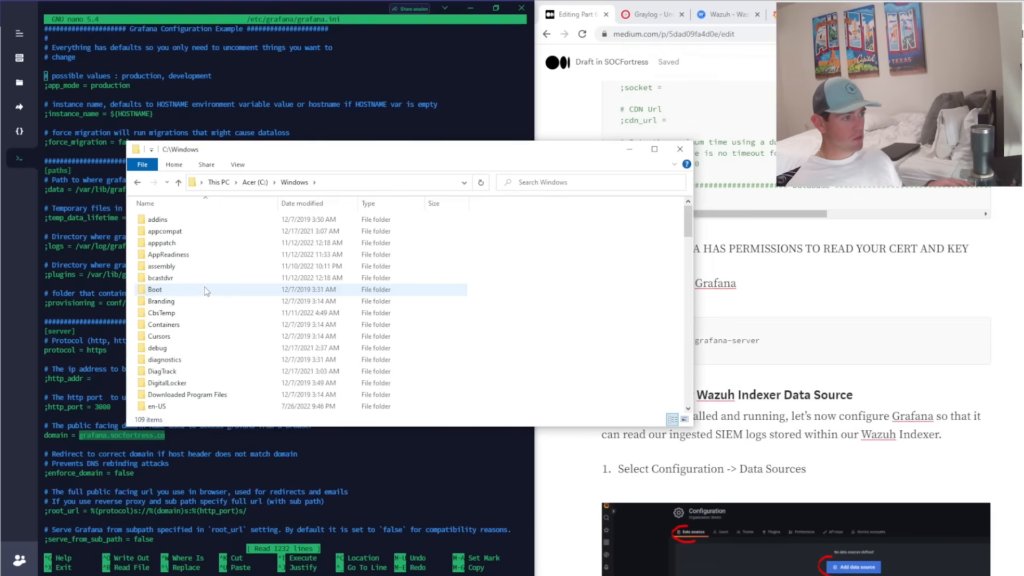
pyautogui.scroll(-20, 205, 291)
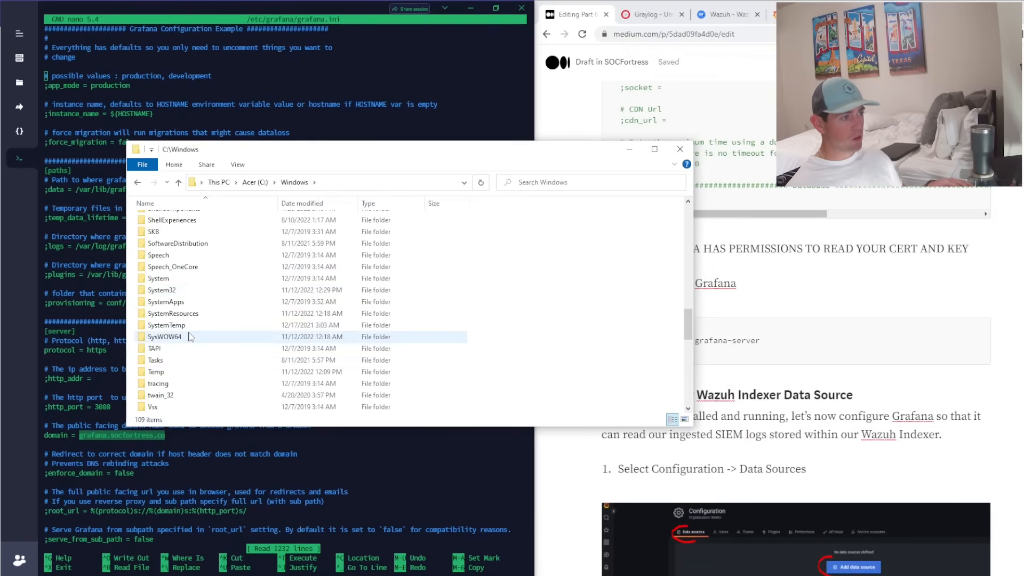
pyautogui.doubleClick(182, 290)
pyautogui.scroll(-7, 197, 298)
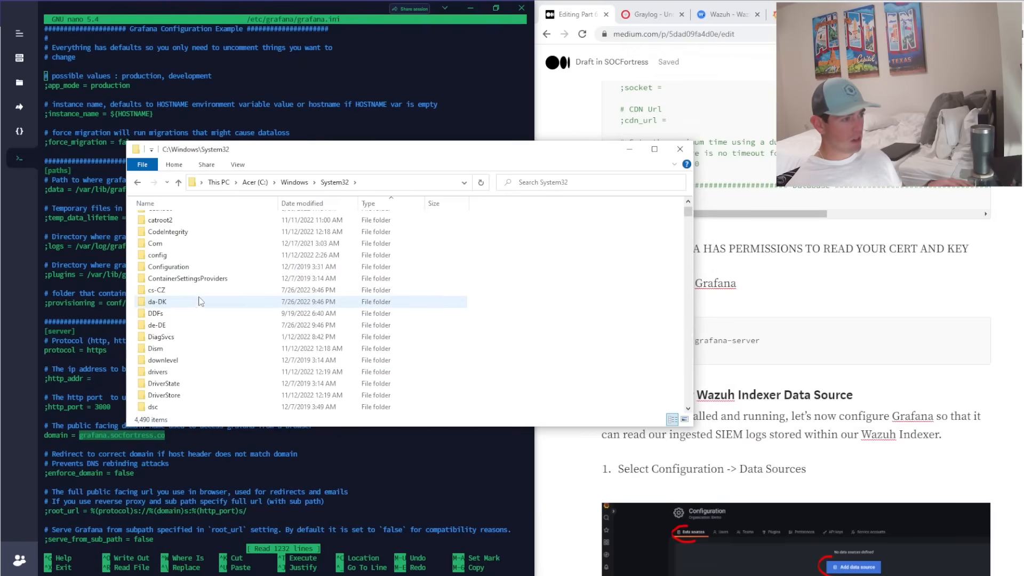
pyautogui.scroll(-2, 206, 298)
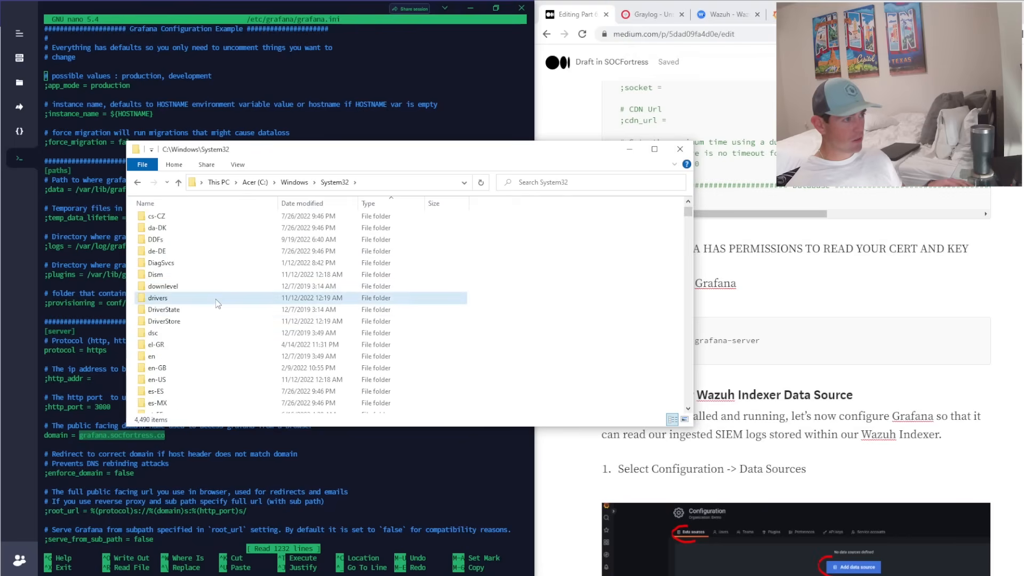
pyautogui.doubleClick(218, 303)
pyautogui.doubleClick(204, 244)
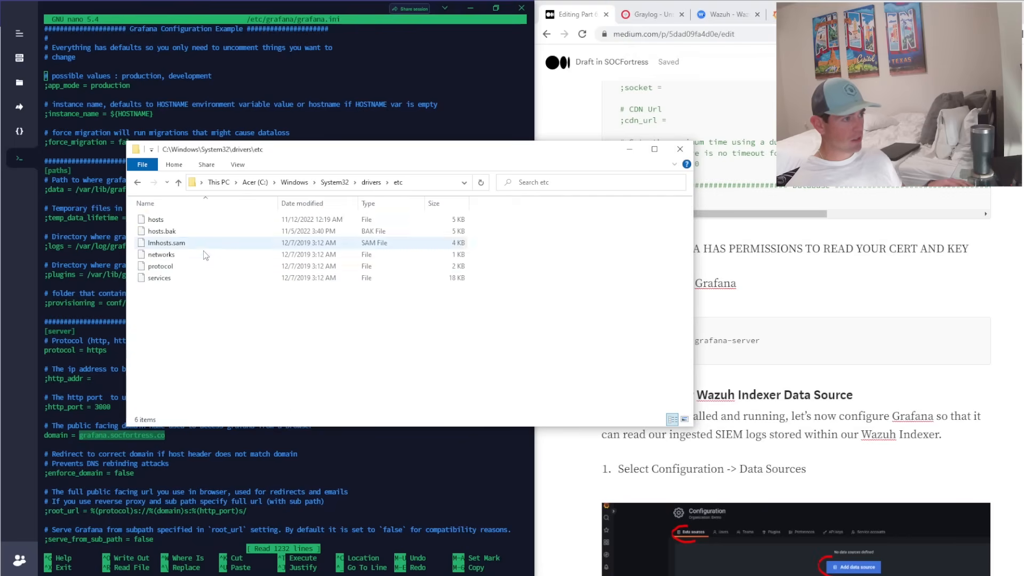
pyautogui.rightClick(196, 222)
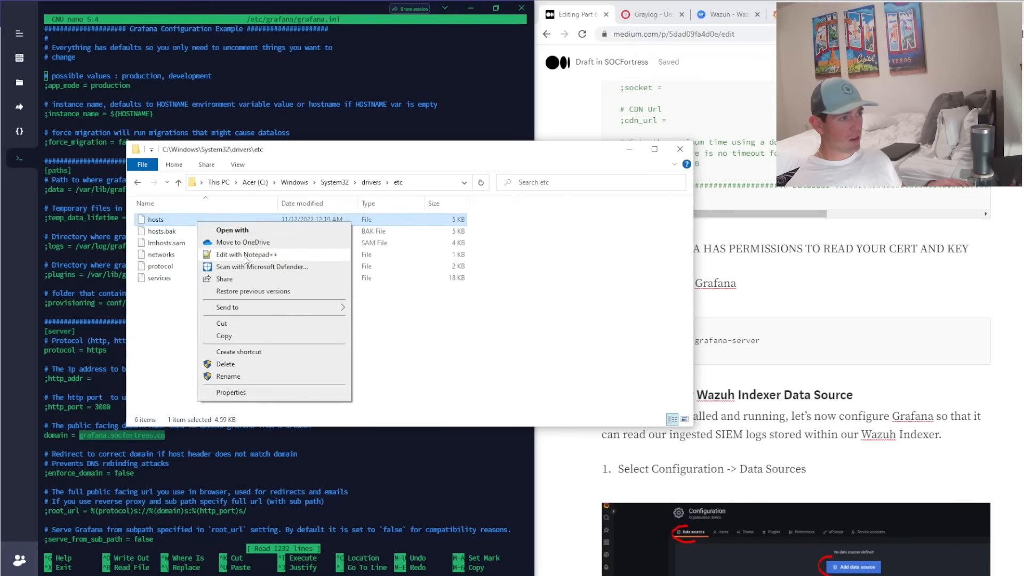
pyautogui.click(246, 255)
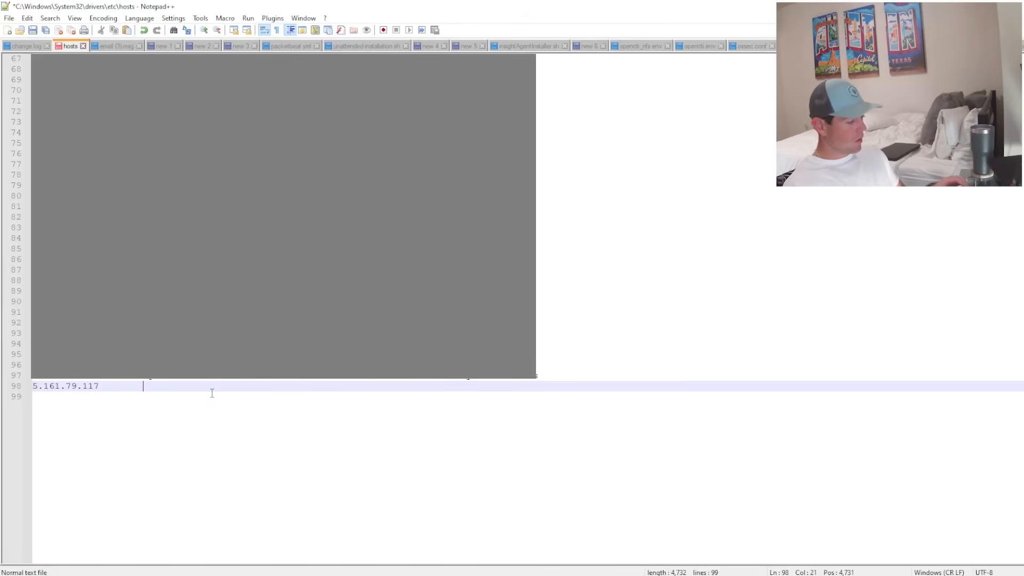
# - Append grafana.socfortress.co after 5.161.79.117 on line 98 and save without the backup copy
pyautogui.write('grafana.soc')
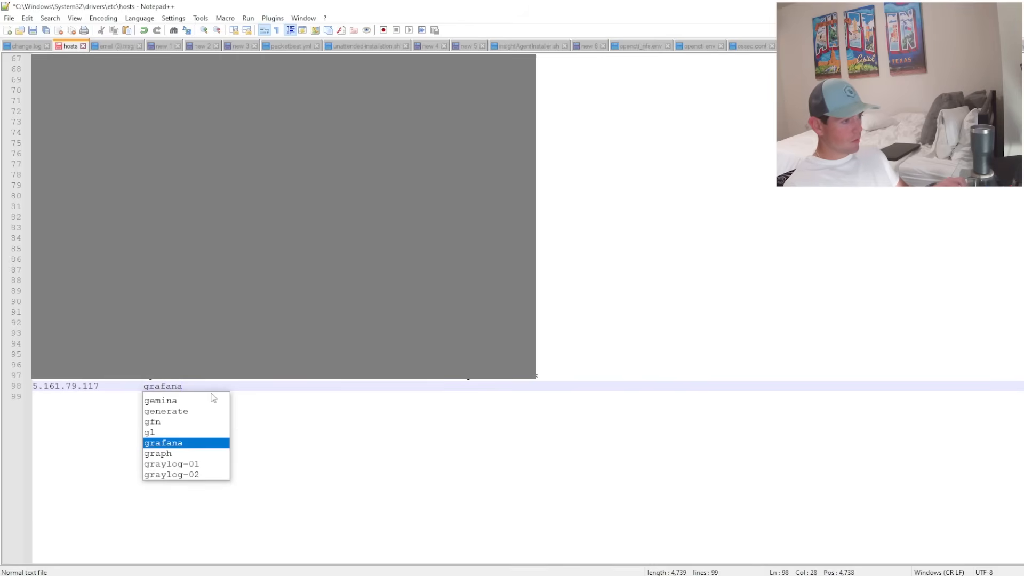
pyautogui.write('fortress.co')
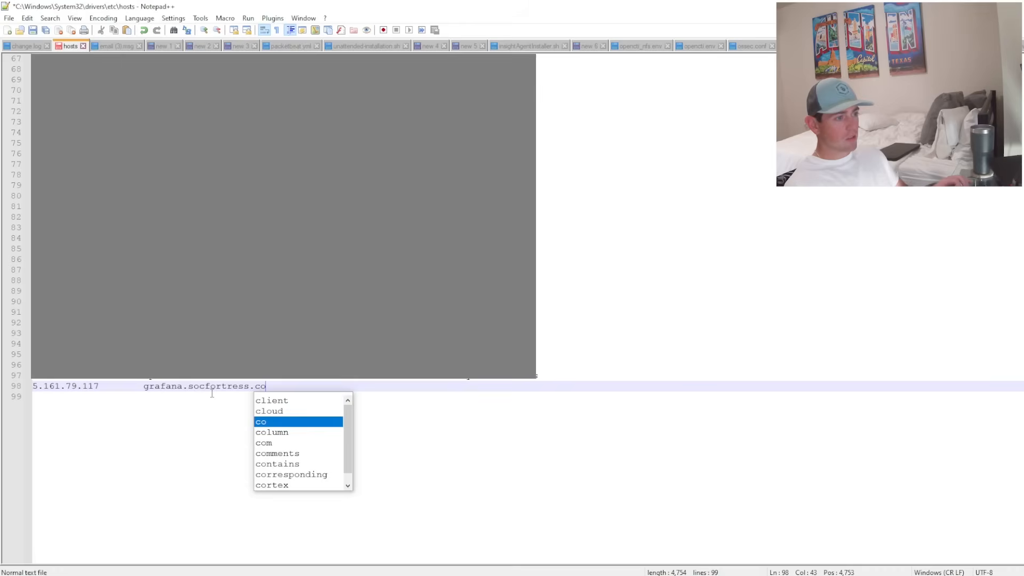
pyautogui.click(209, 410)
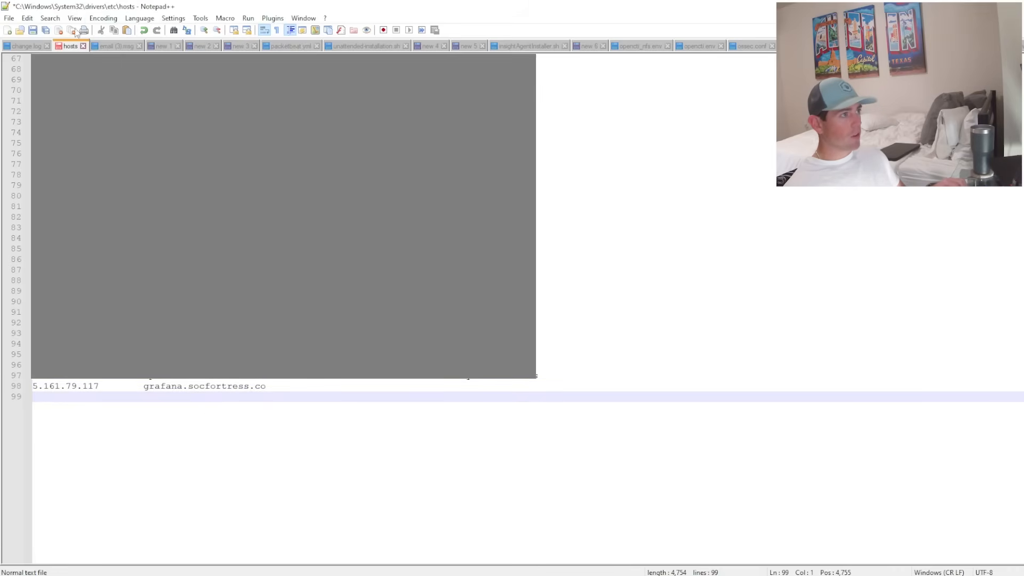
pyautogui.click(32, 29)
pyautogui.click(571, 340)
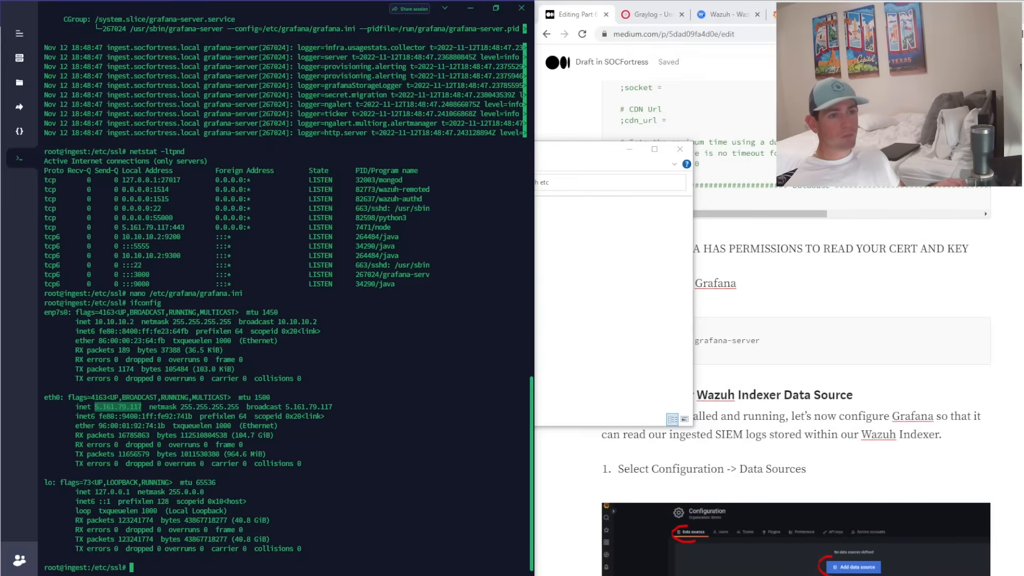
pyautogui.click(680, 150)
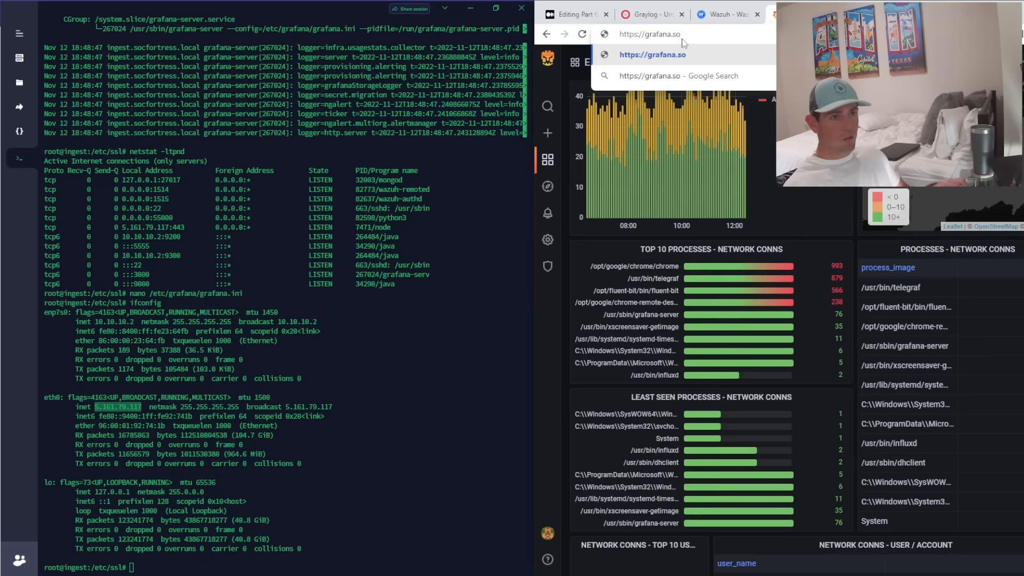
pyautogui.write('cfo')
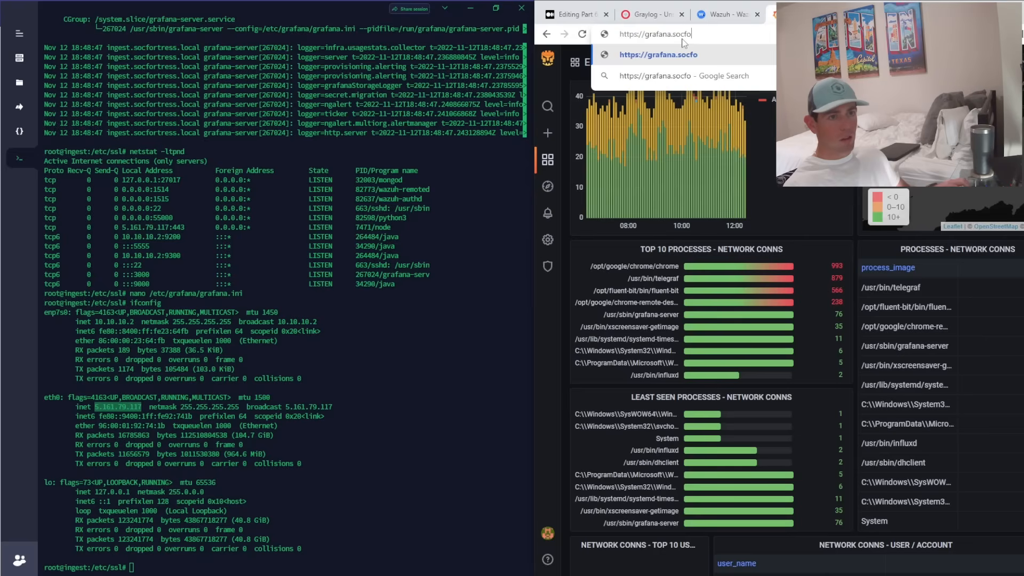
pyautogui.write('rtress.co')
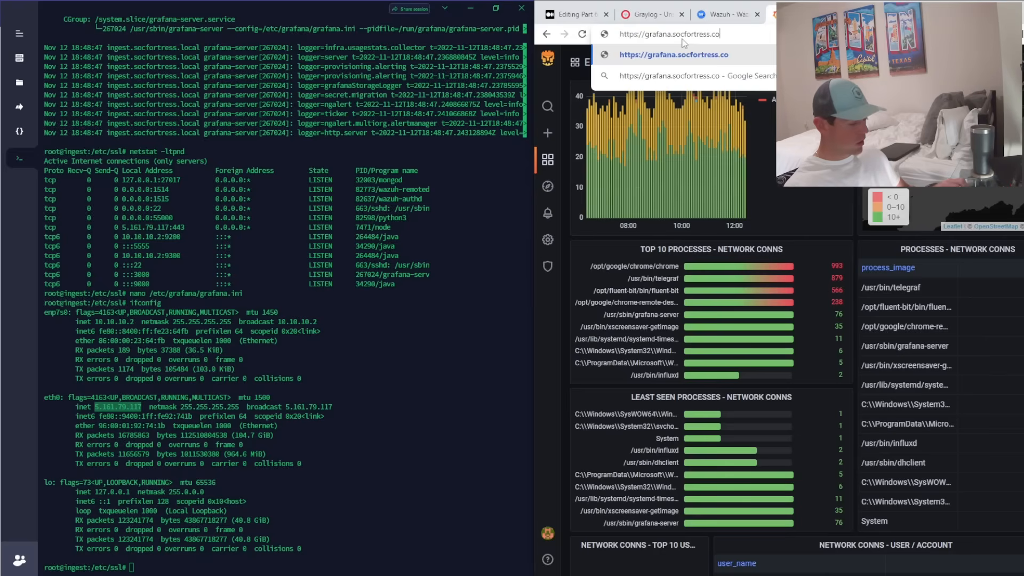
pyautogui.write(':3000')
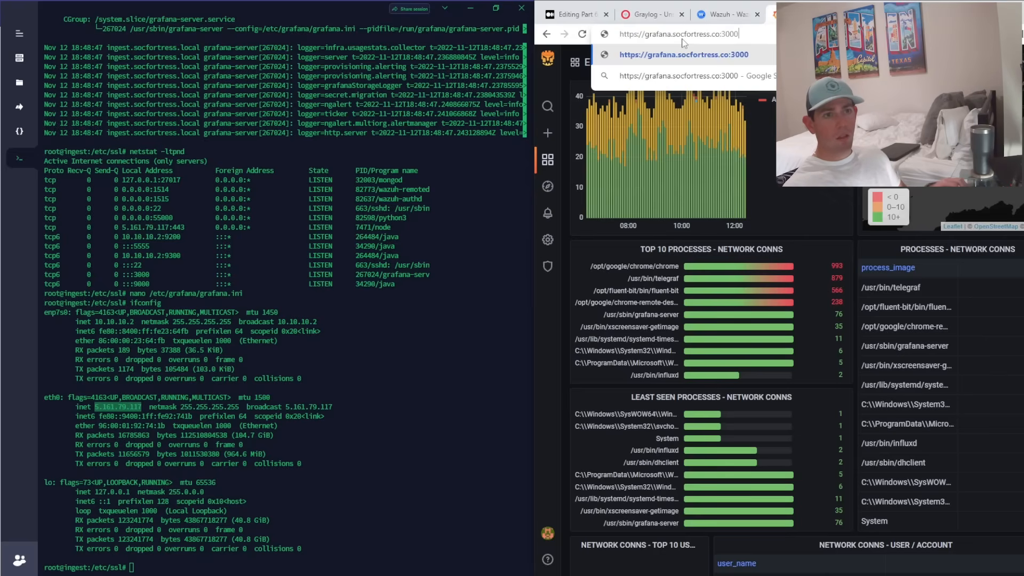
pyautogui.press('Return')
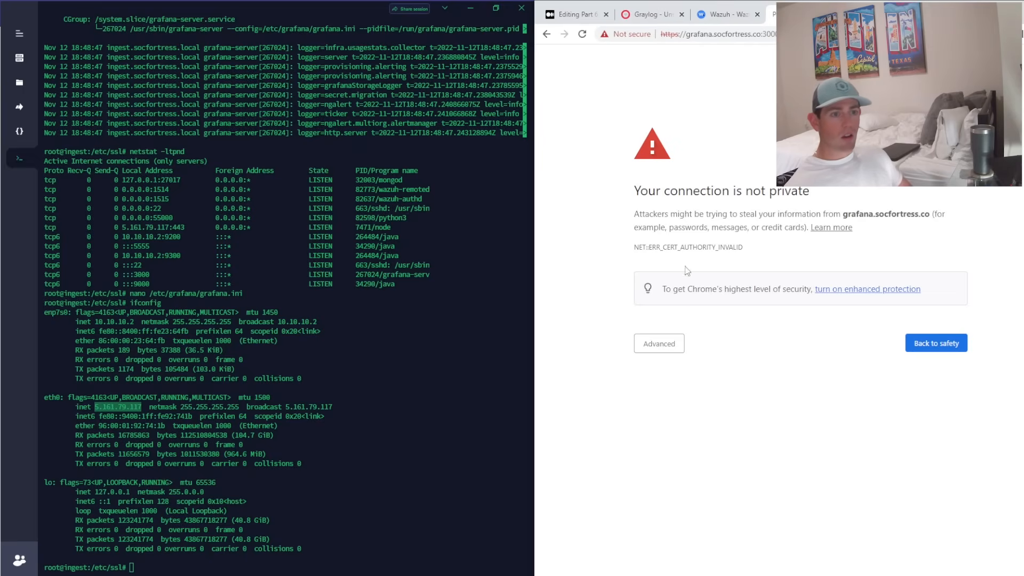
# - Inspect the site's Wazuh-issued certificate, then proceed past the untrusted-certificate warning via Advanced
pyautogui.click(627, 34)
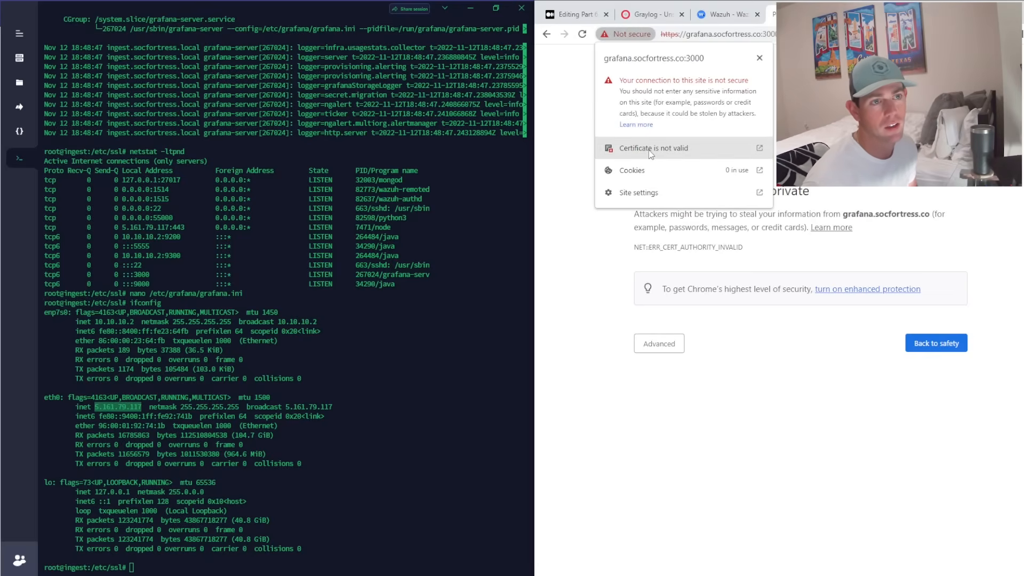
pyautogui.click(624, 145)
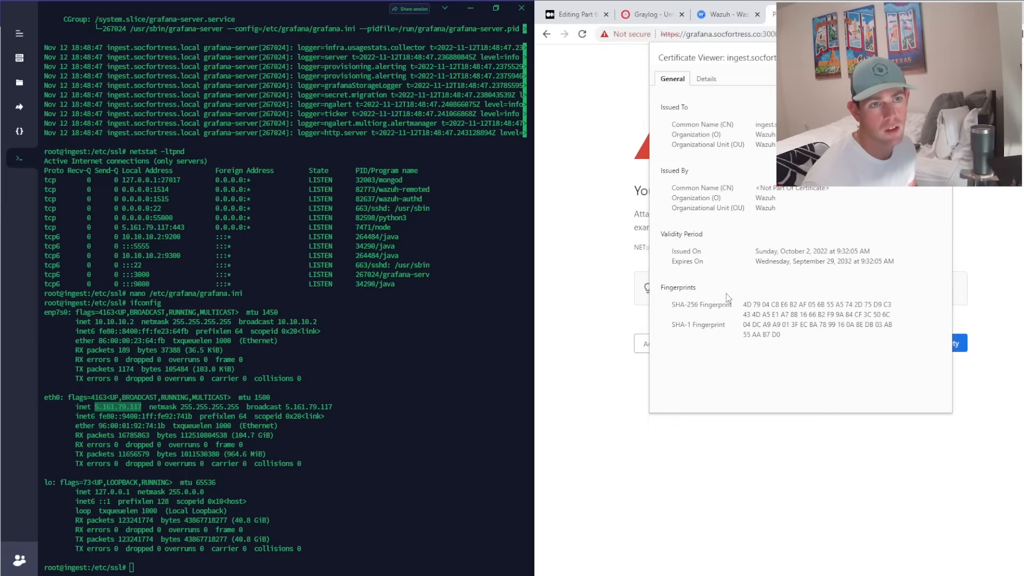
pyautogui.moveTo(760, 127); pyautogui.dragTo(885, 266)
pyautogui.press('Escape')
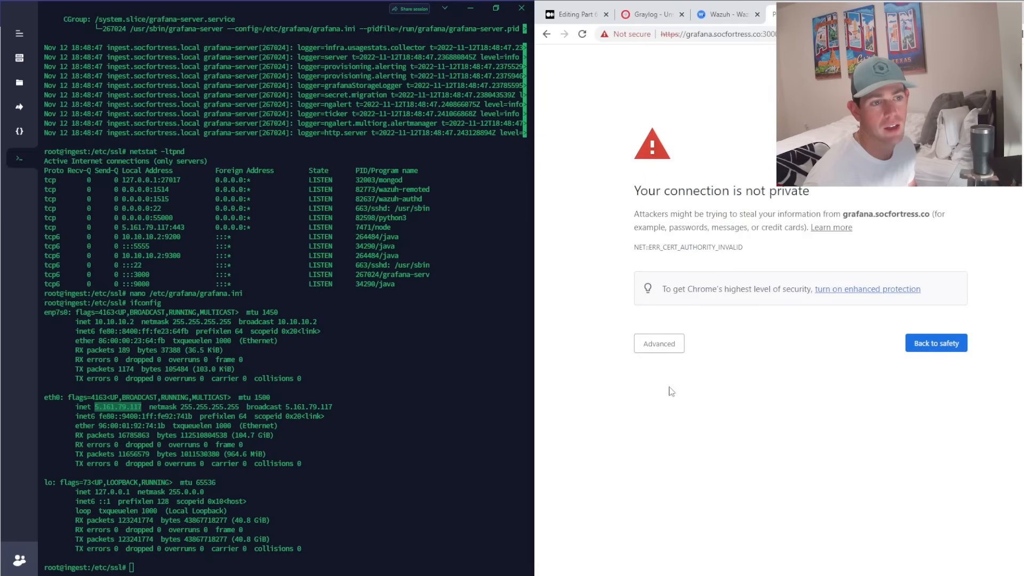
pyautogui.click(666, 343)
pyautogui.click(688, 432)
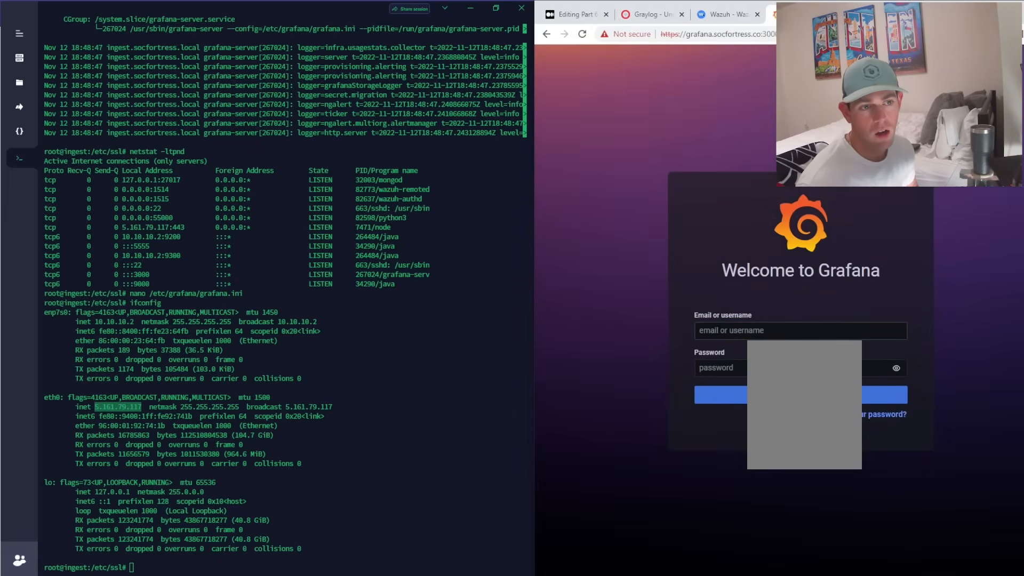
# - Sign in to Grafana with the default admin username and password
pyautogui.write('admin')
pyautogui.press('Tab')
pyautogui.write('admin')
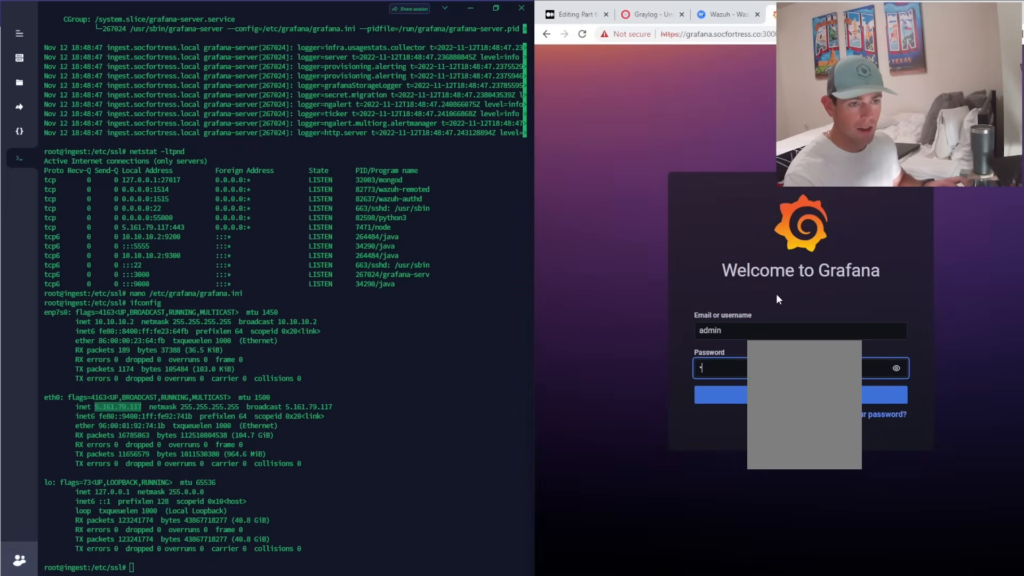
pyautogui.press('Return')
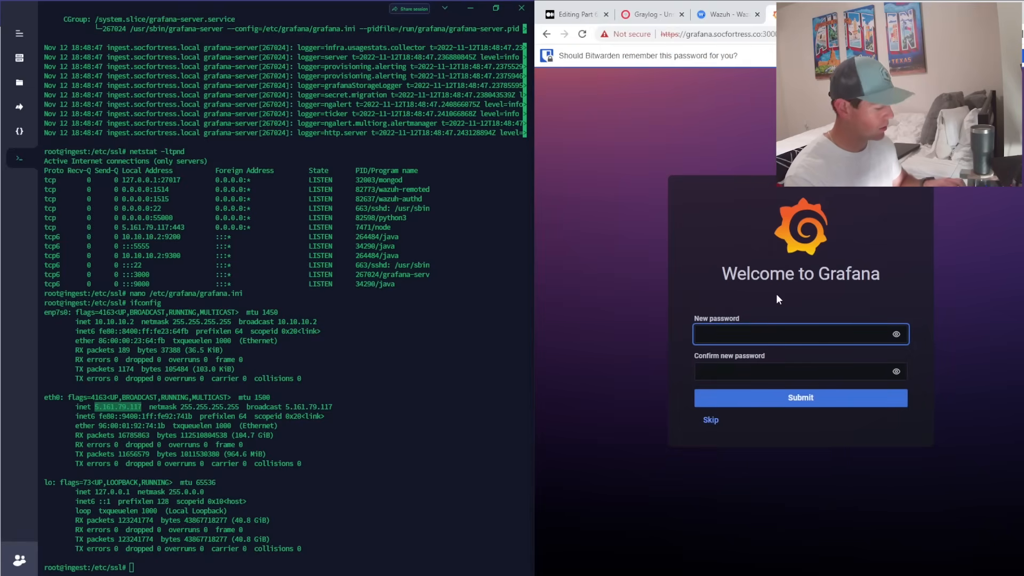
# - Enter a new admin password on the change-password prompt
pyautogui.write('admin')
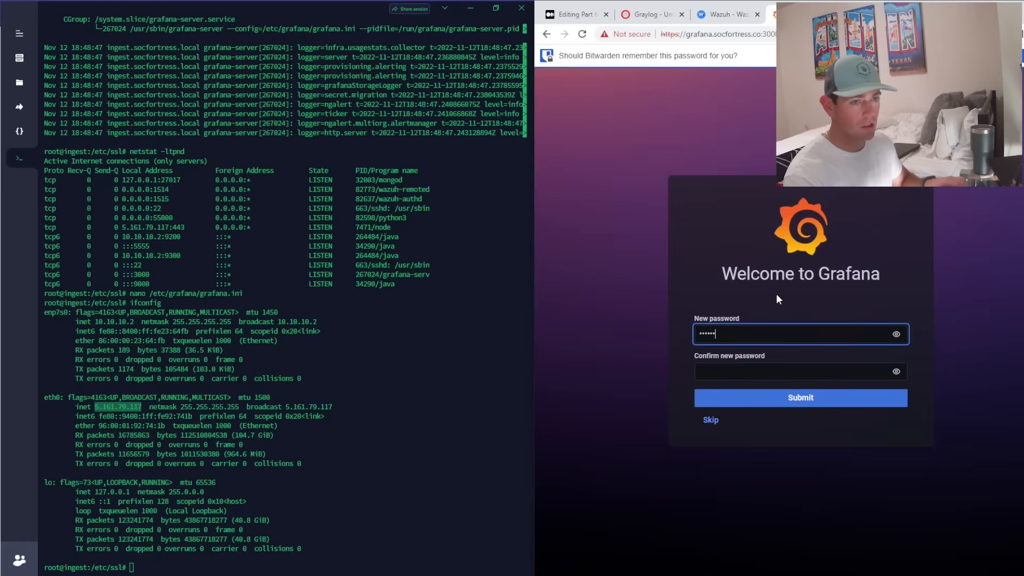
pyautogui.press('BackSpace')
pyautogui.press('BackSpace')
pyautogui.press('BackSpace')
pyautogui.press('BackSpace')
pyautogui.press('BackSpace')
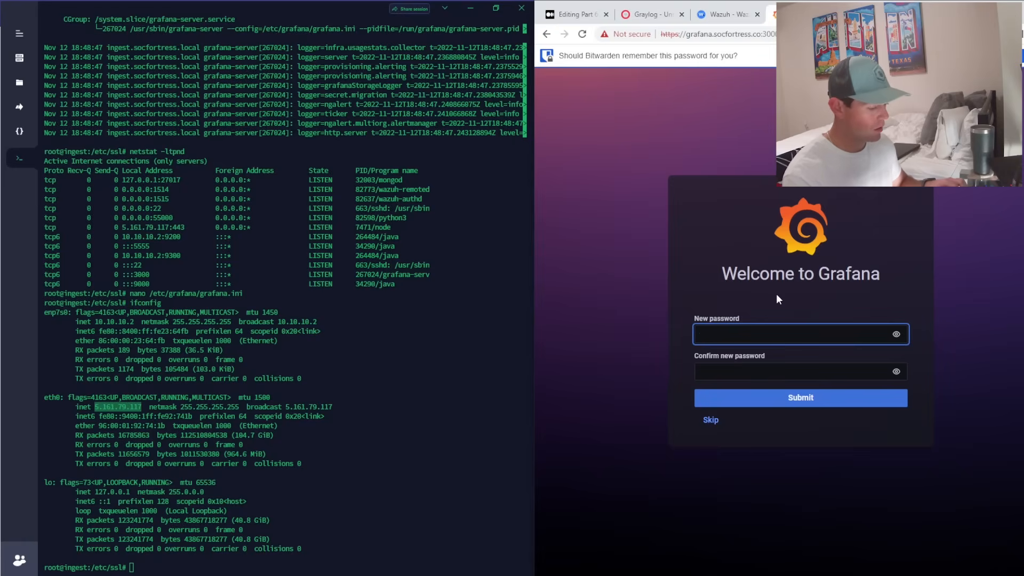
pyautogui.write('•••••••••••••••')
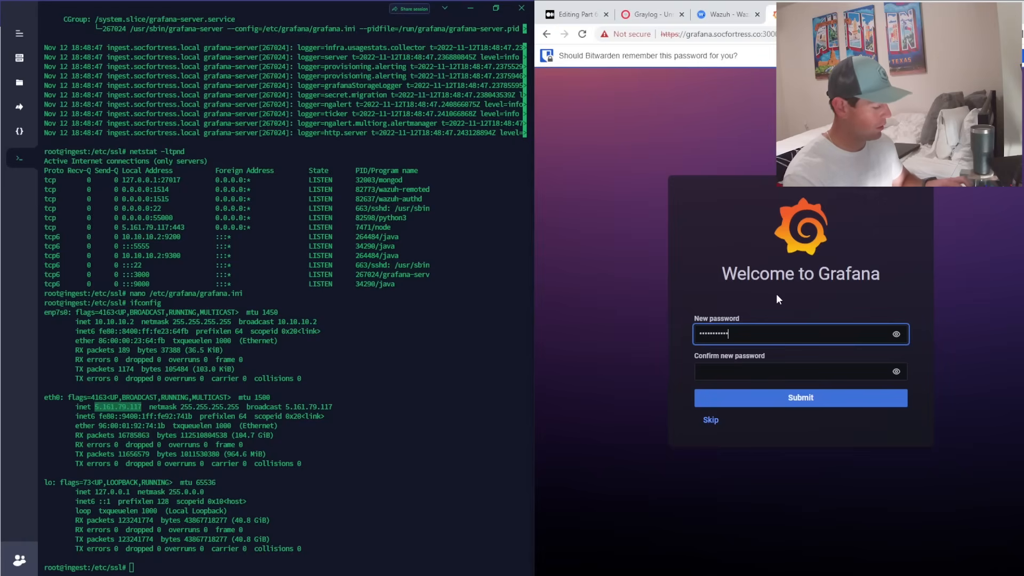
pyautogui.press('Tab')
pyautogui.press('Tab')
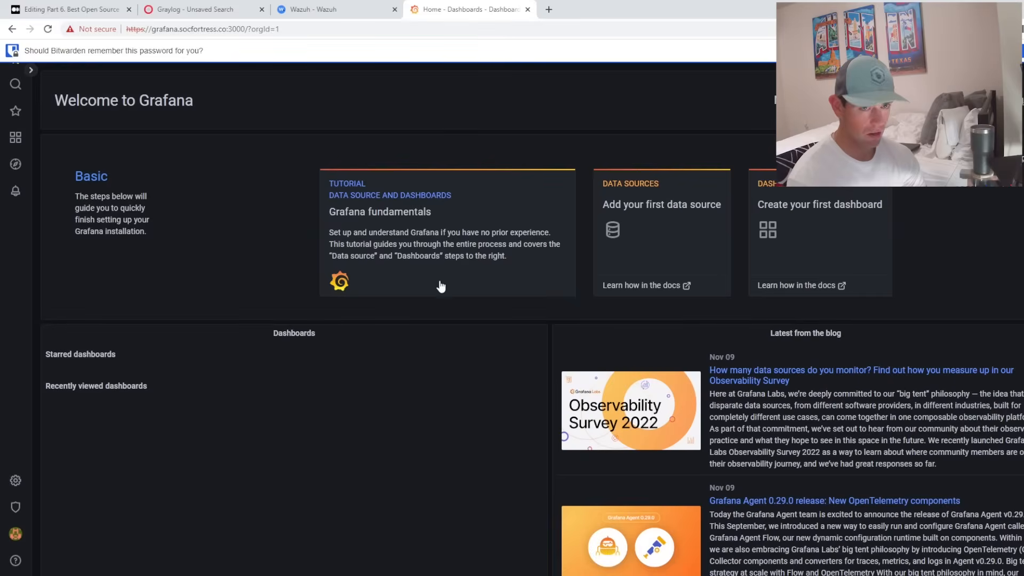
# - Dismiss the save-password offer and review the Medium draft's Wazuh Indexer data source section
pyautogui.click(944, 50)
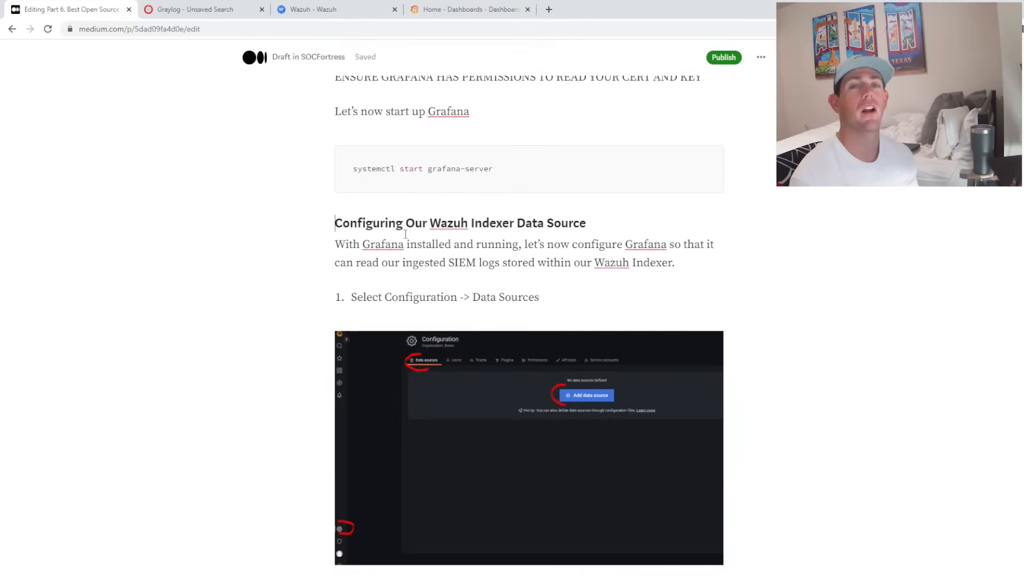
pyautogui.scroll(-1, 406, 233)
pyautogui.scroll(1, 411, 230)
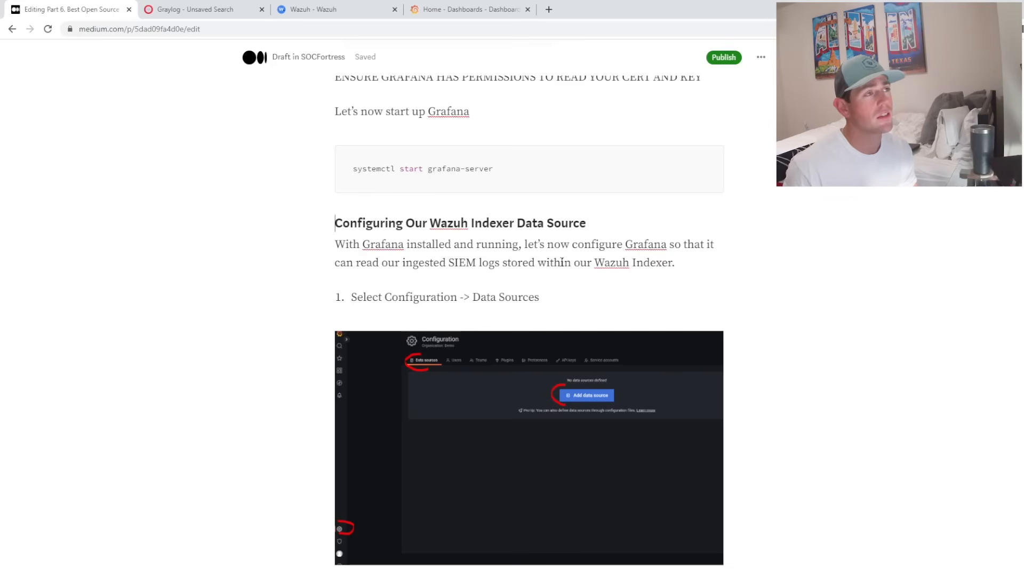
pyautogui.moveTo(377, 157)
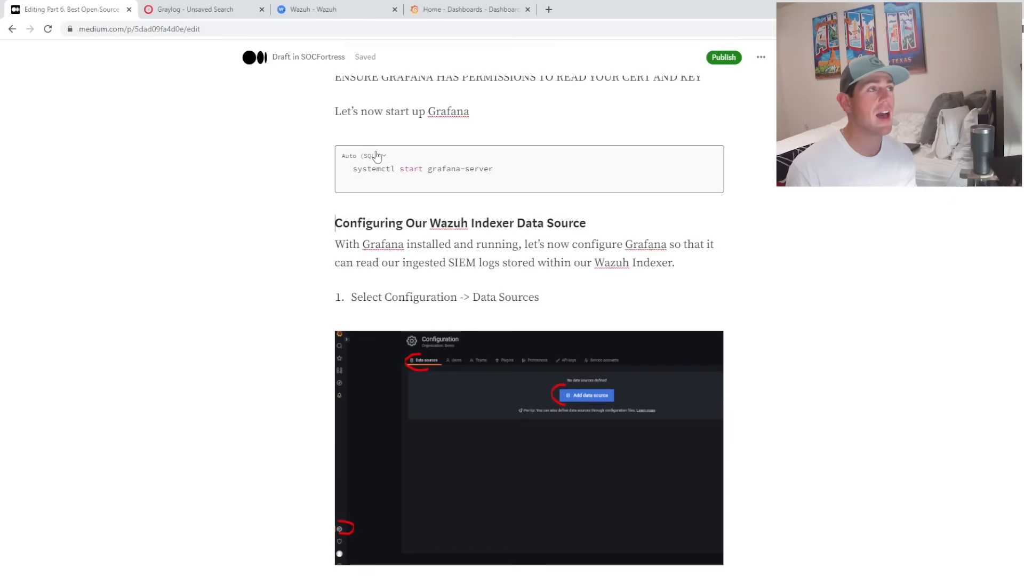
pyautogui.scroll(-1, 482, 316)
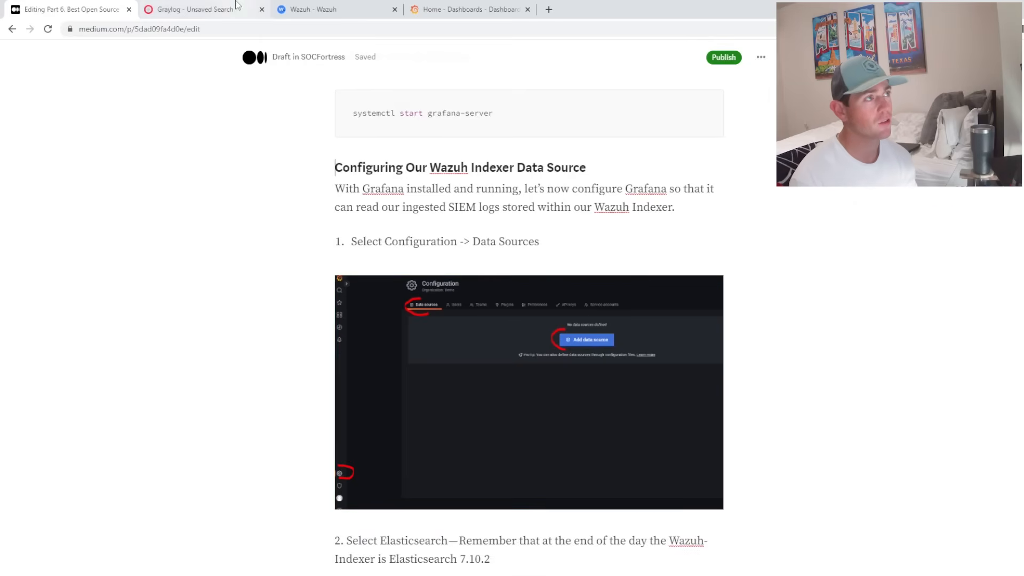
pyautogui.click(448, 9)
# - From Configuration > Data sources, add a new data source of type Elasticsearch
pyautogui.moveTo(14, 481)
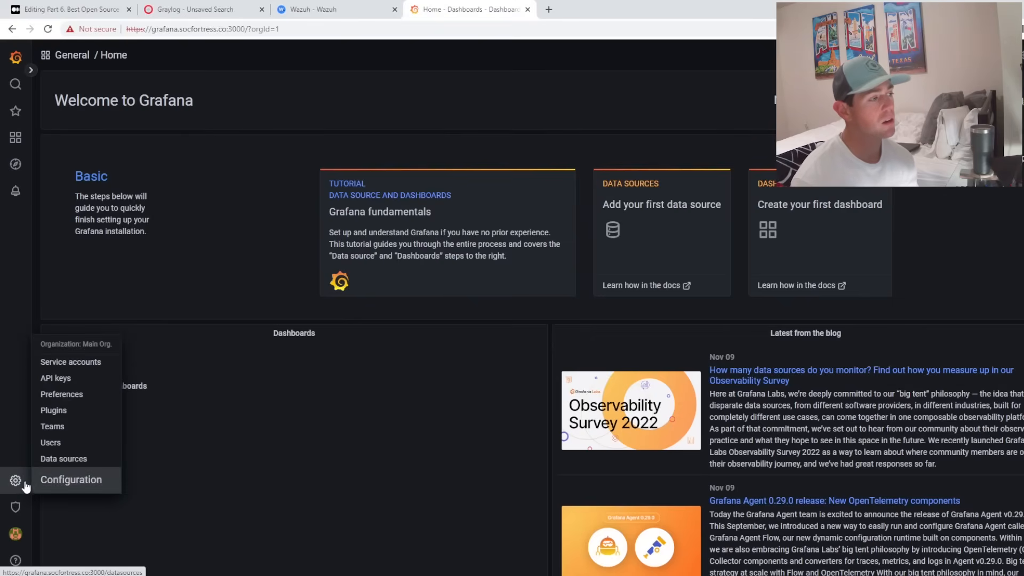
pyautogui.click(80, 459)
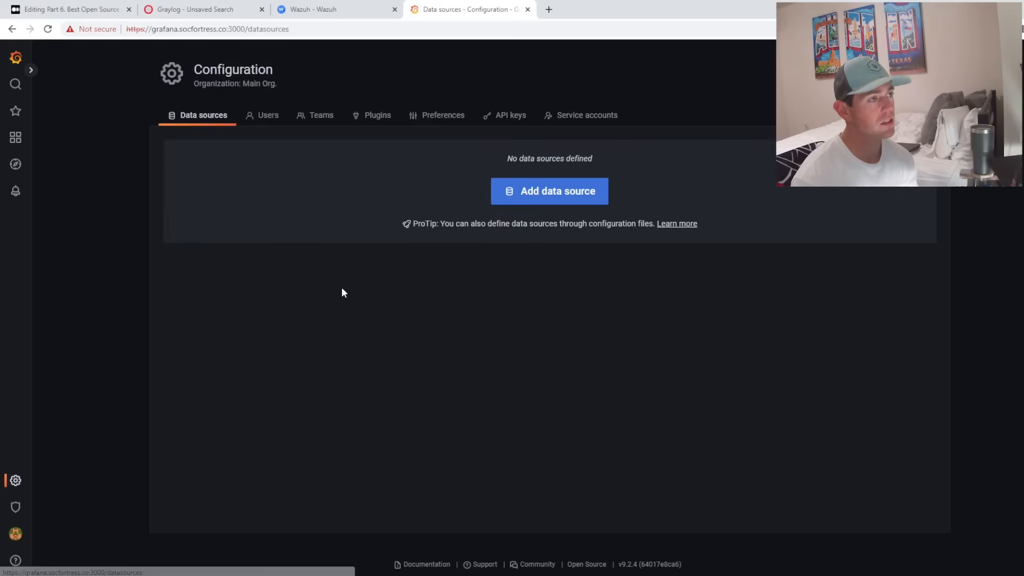
pyautogui.click(568, 192)
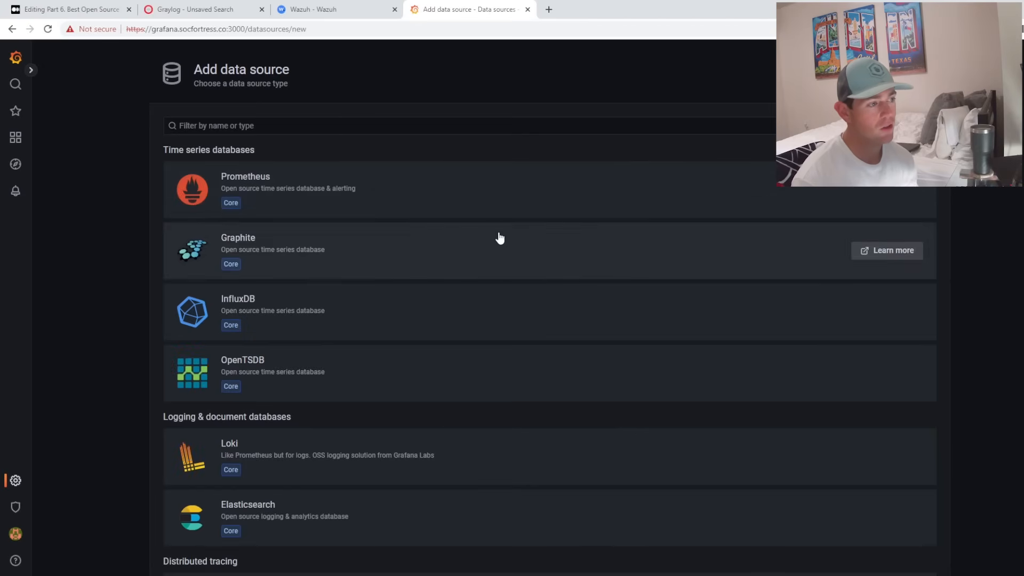
pyautogui.scroll(-10, 498, 236)
pyautogui.scroll(-15, 534, 236)
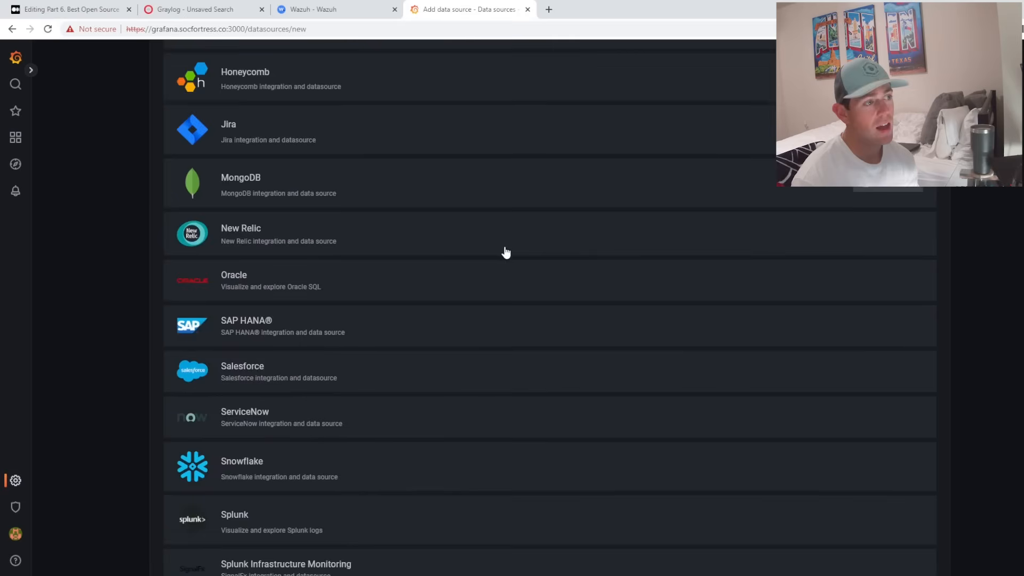
pyautogui.scroll(5, 494, 272)
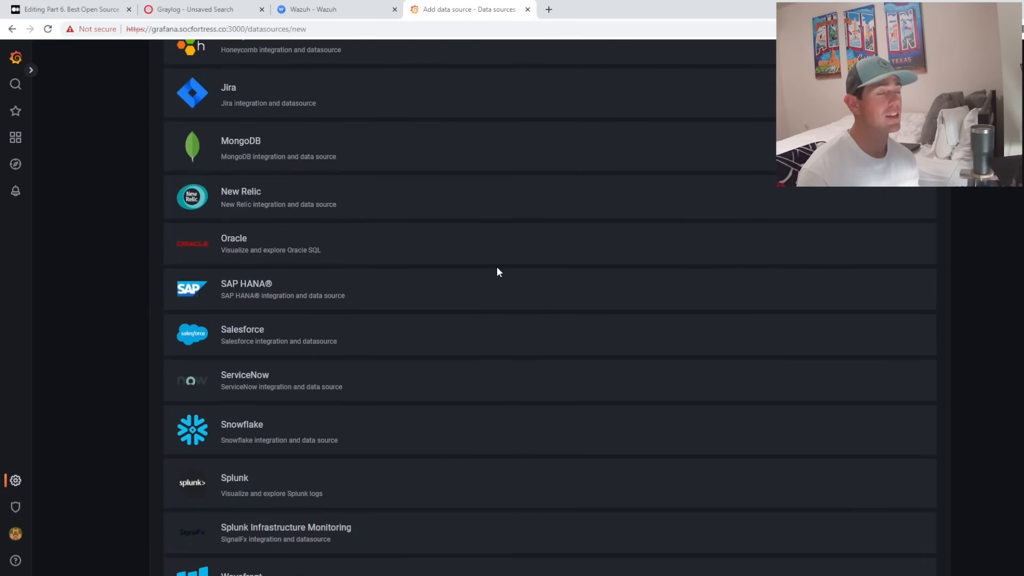
pyautogui.scroll(20, 497, 272)
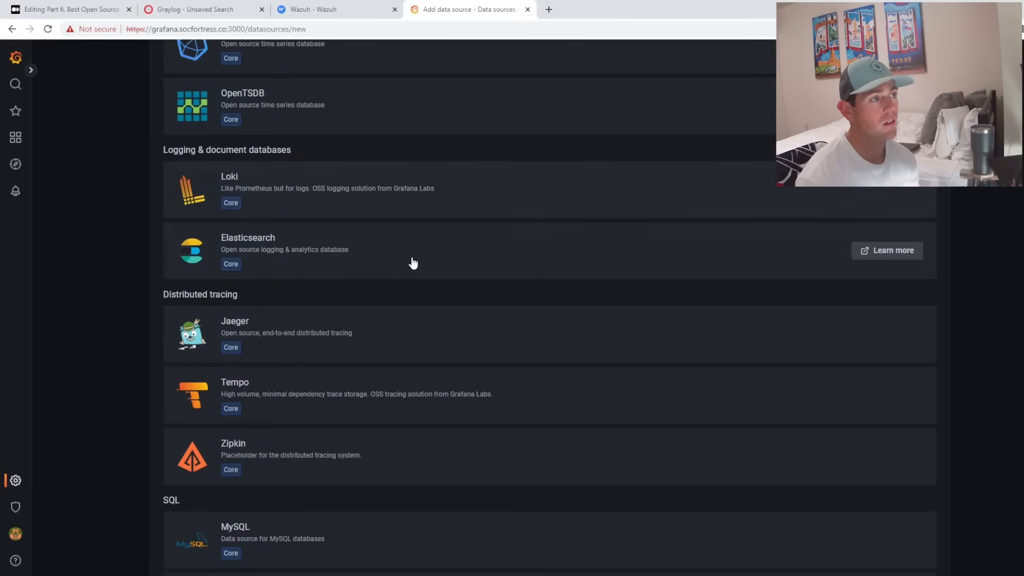
pyautogui.scroll(-2, 352, 110)
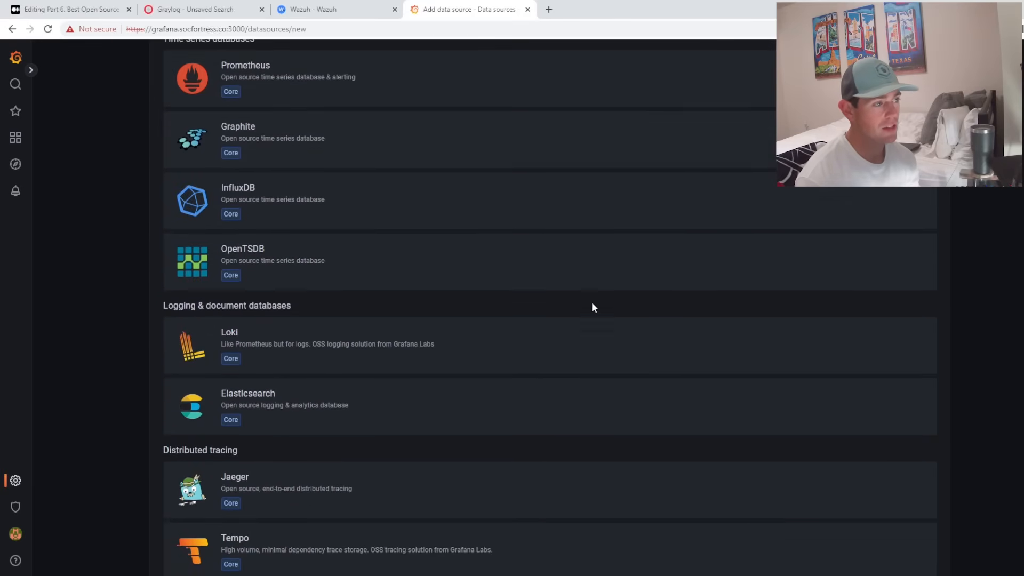
pyautogui.click(368, 405)
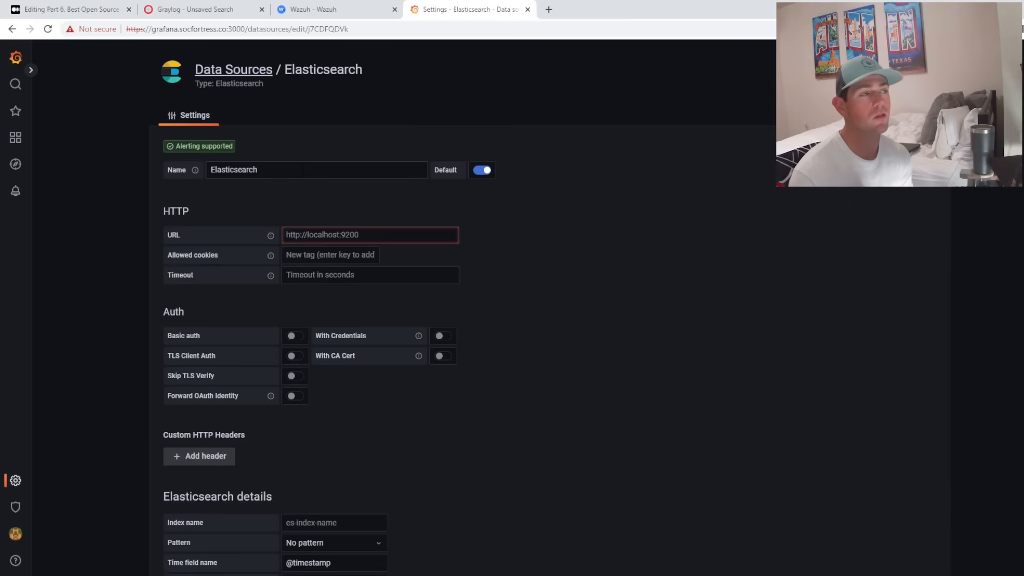
pyautogui.doubleClick(291, 169)
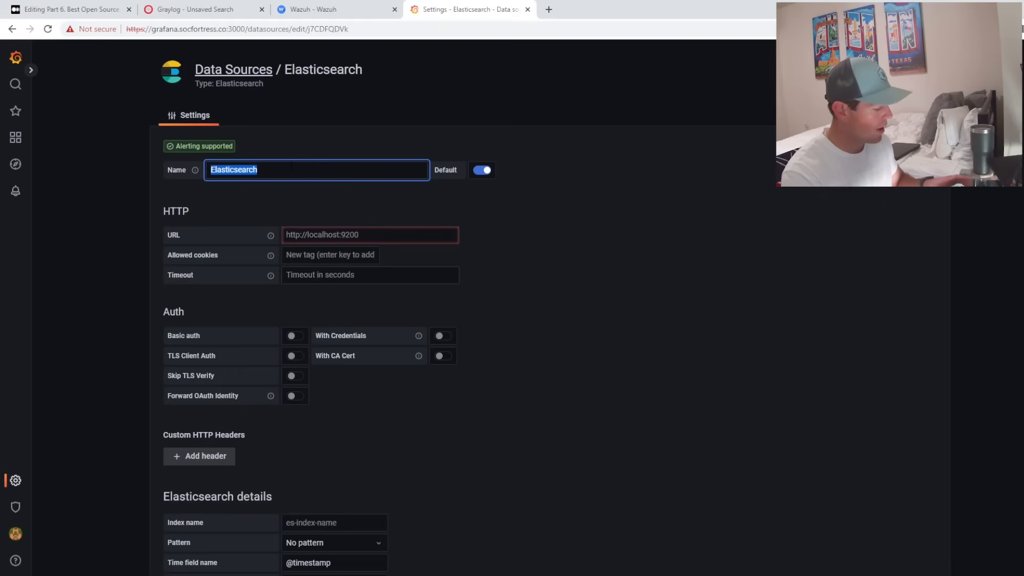
pyautogui.write('WAZUH')
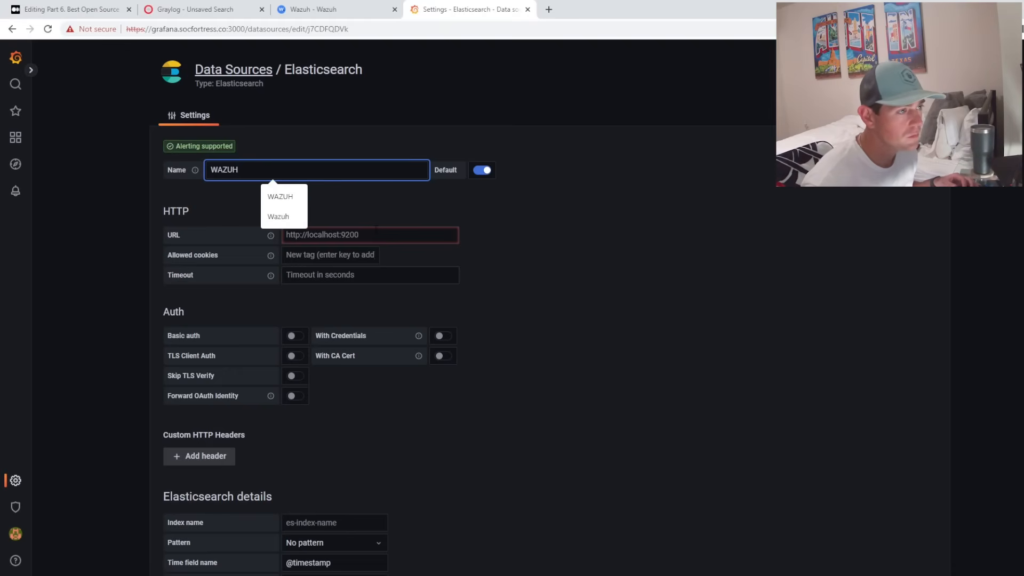
pyautogui.hotkey('alt', 'Tab')
pyautogui.moveTo(160, 235); pyautogui.dragTo(121, 236)
pyautogui.hotkey('ctrl', 'c')
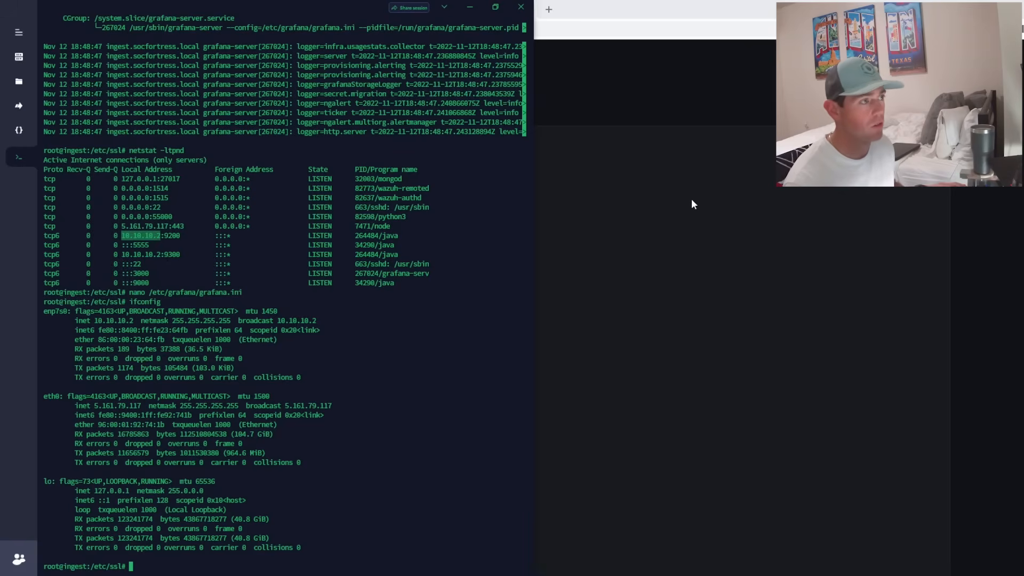
pyautogui.click(691, 199)
pyautogui.click(372, 235)
pyautogui.write('ht')
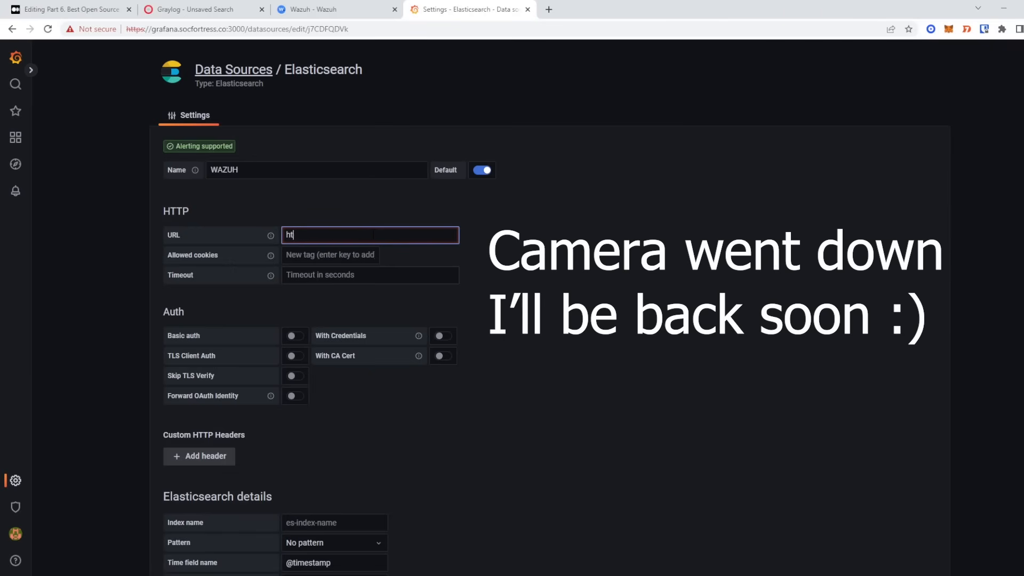
pyautogui.write('tps://')
pyautogui.hotkey('ctrl', 'v')
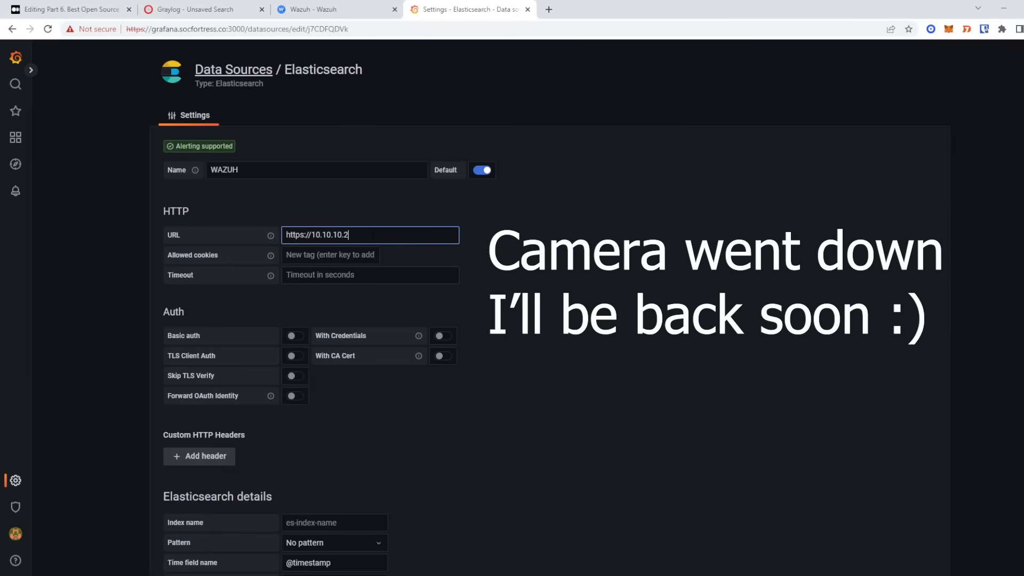
pyautogui.write(':9200')
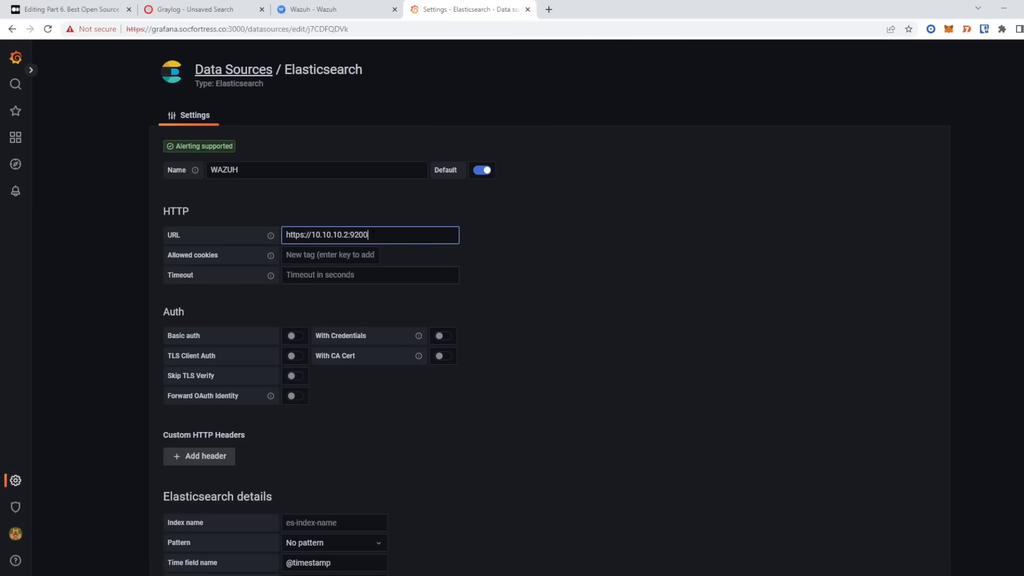
# - Enable Basic auth and Skip TLS Verify, then switch to the Wazuh dashboard
pyautogui.click(296, 339)
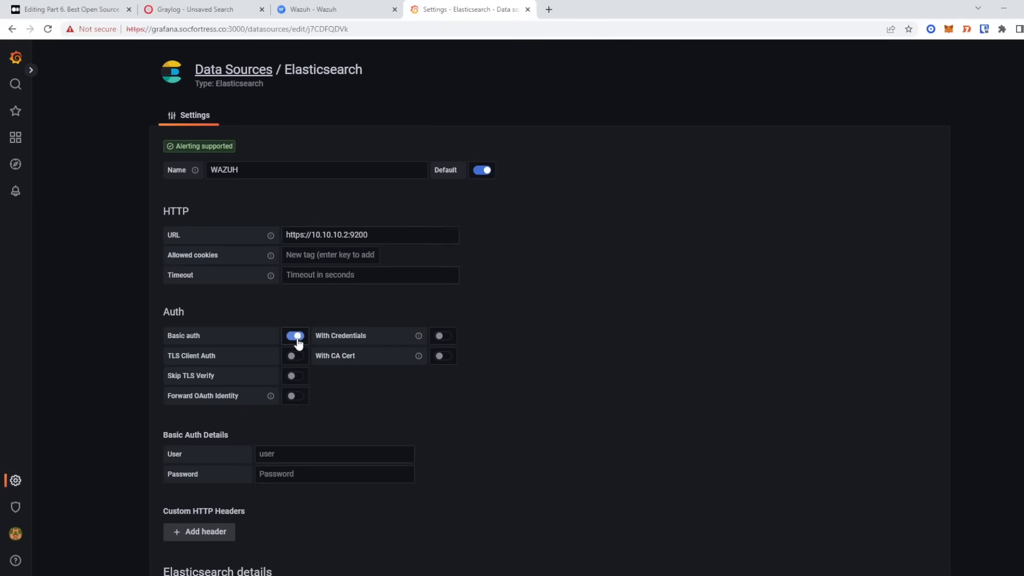
pyautogui.click(296, 377)
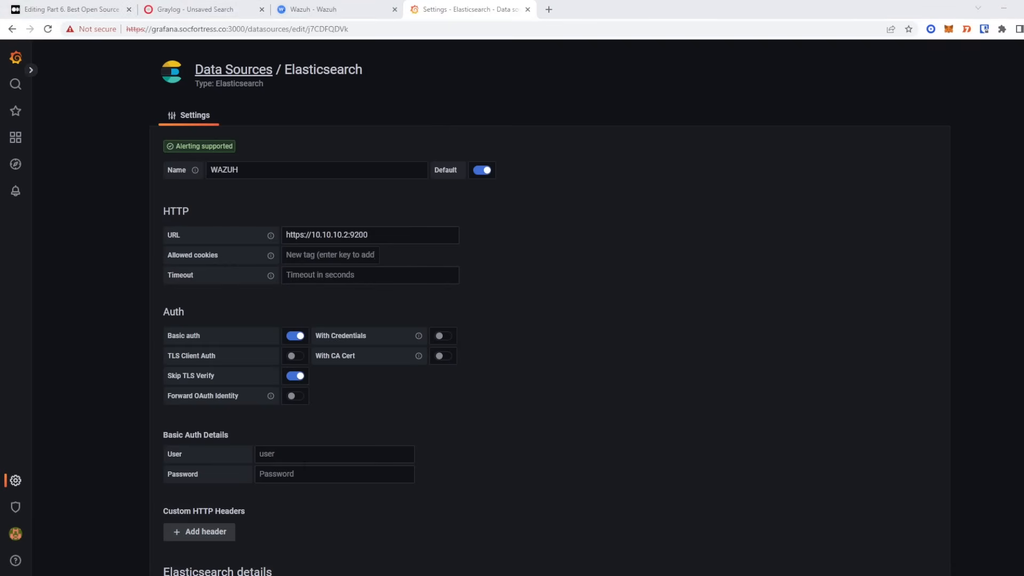
pyautogui.click(320, 455)
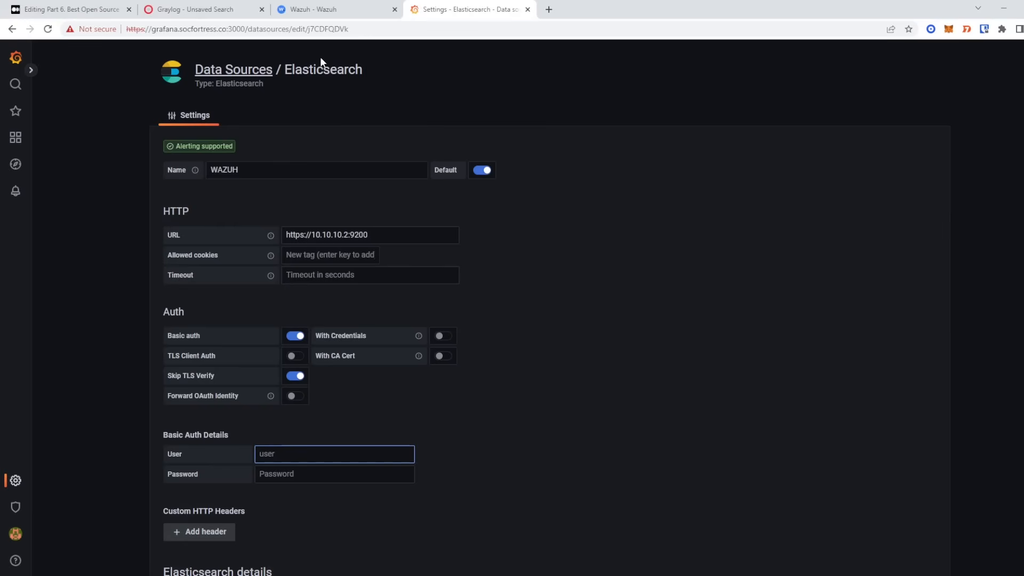
pyautogui.click(341, 9)
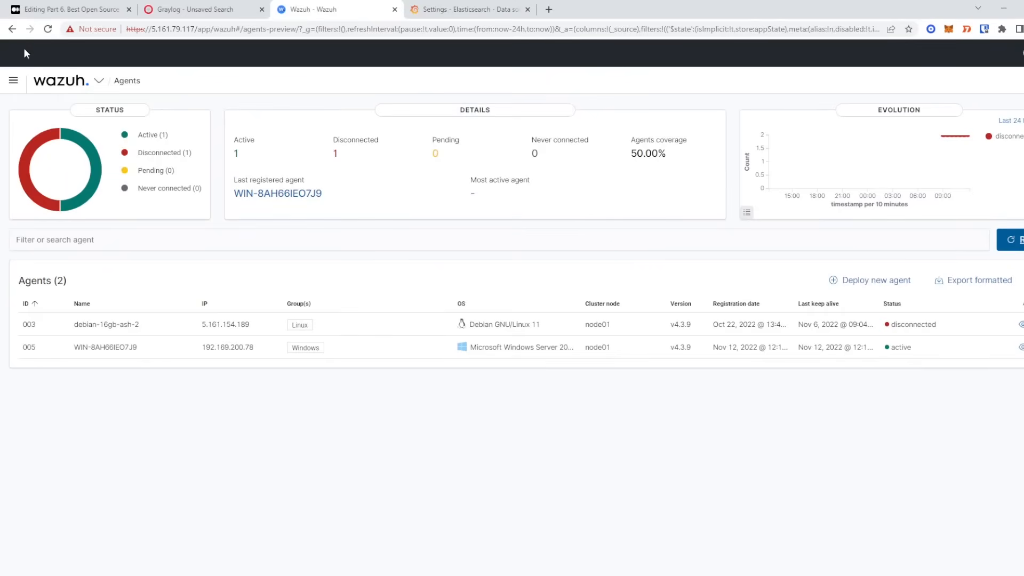
# - Under Security > Roles, start a new role named grafana_role
pyautogui.click(13, 80)
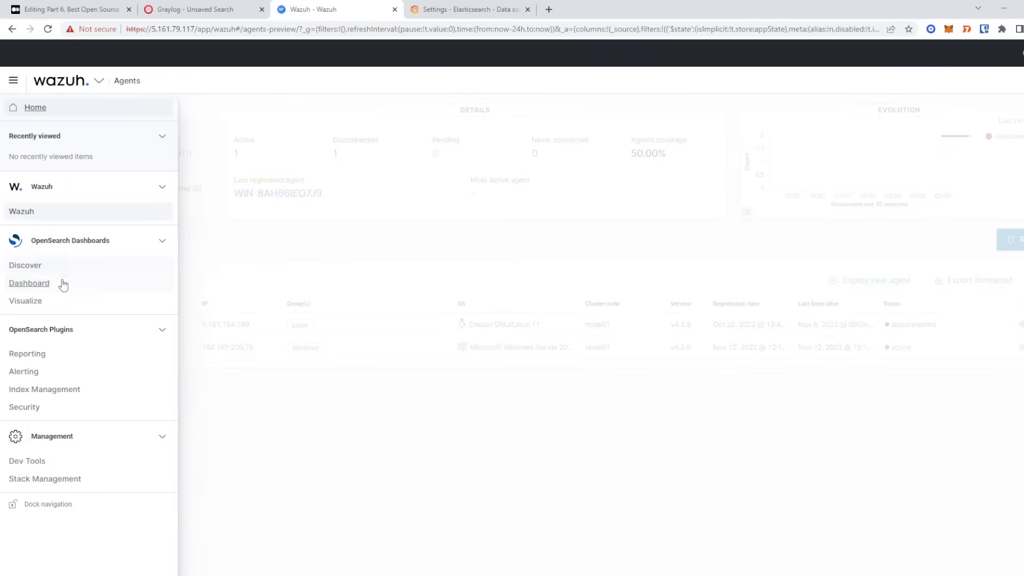
pyautogui.click(58, 408)
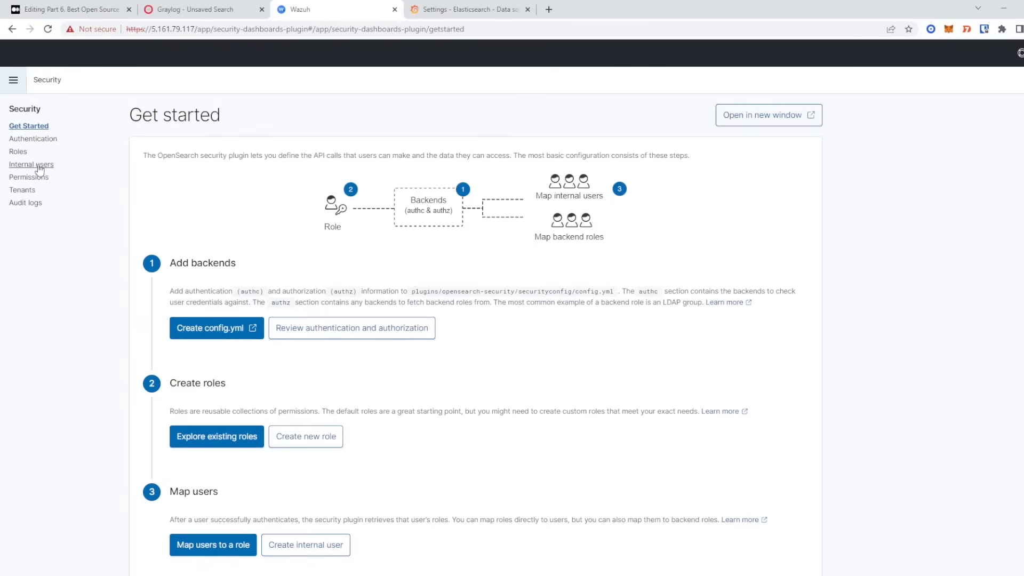
pyautogui.click(20, 153)
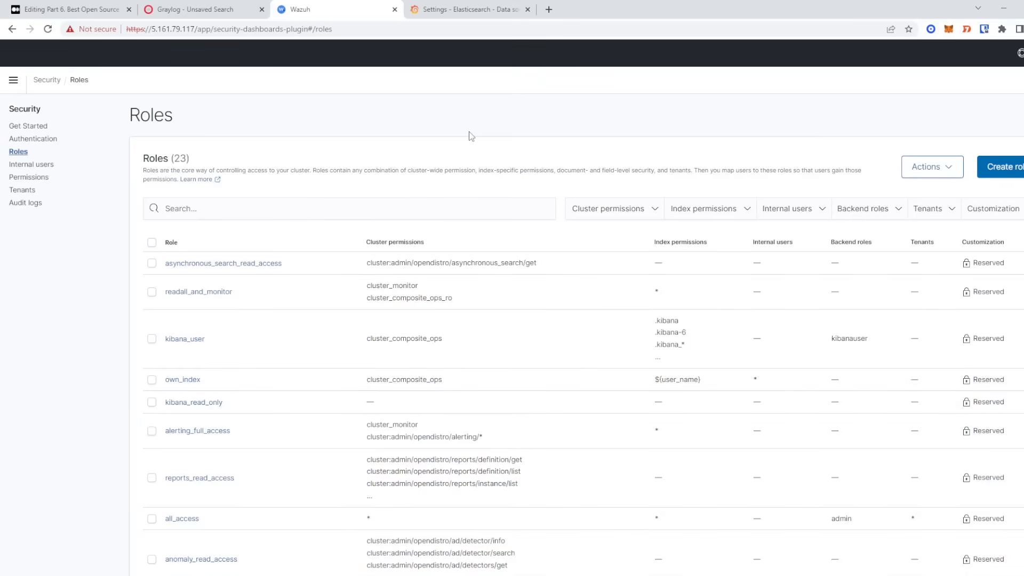
pyautogui.click(1000, 176)
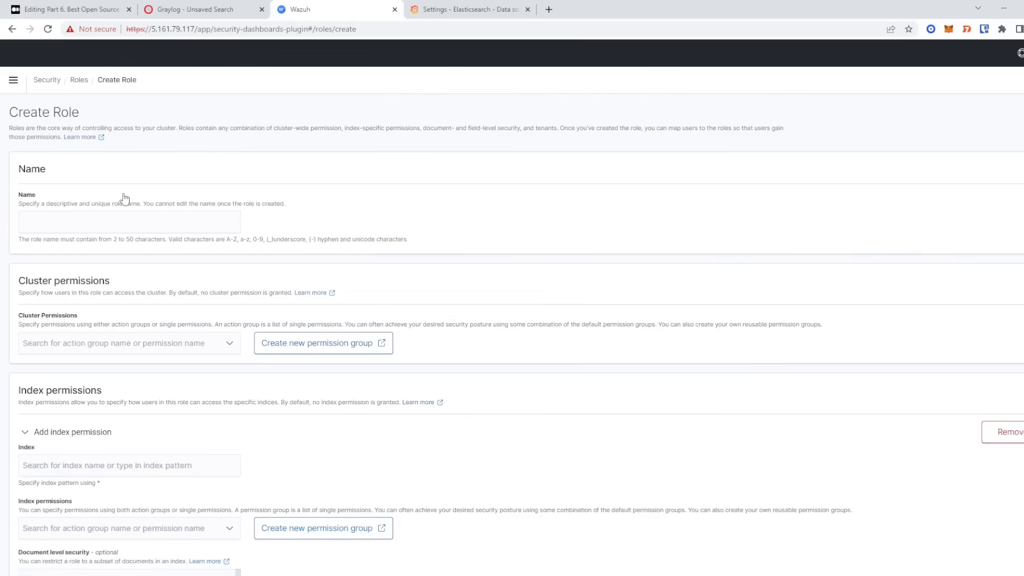
pyautogui.click(115, 221)
pyautogui.write('grafana_role')
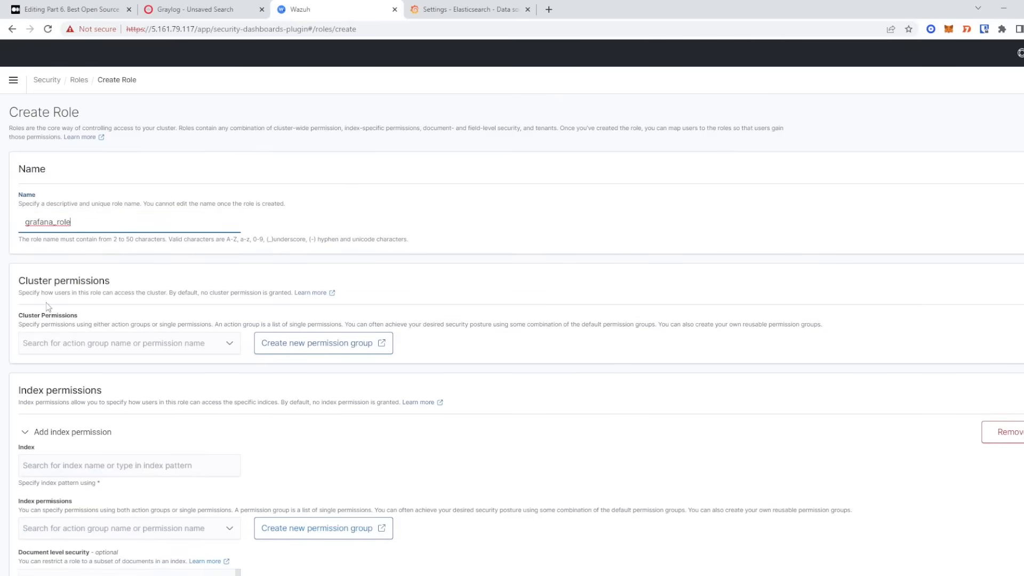
# - Add cluster permissions indices_all, read and kibana_all_read to grafana_role
pyautogui.click(77, 343)
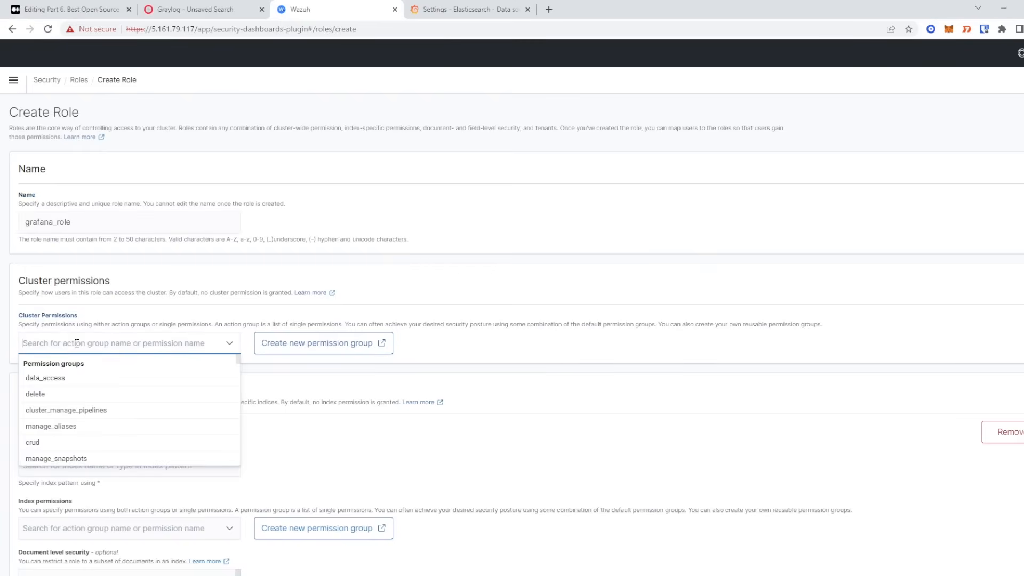
pyautogui.write('ind')
pyautogui.press('Down')
pyautogui.press('Down')
pyautogui.press('Return')
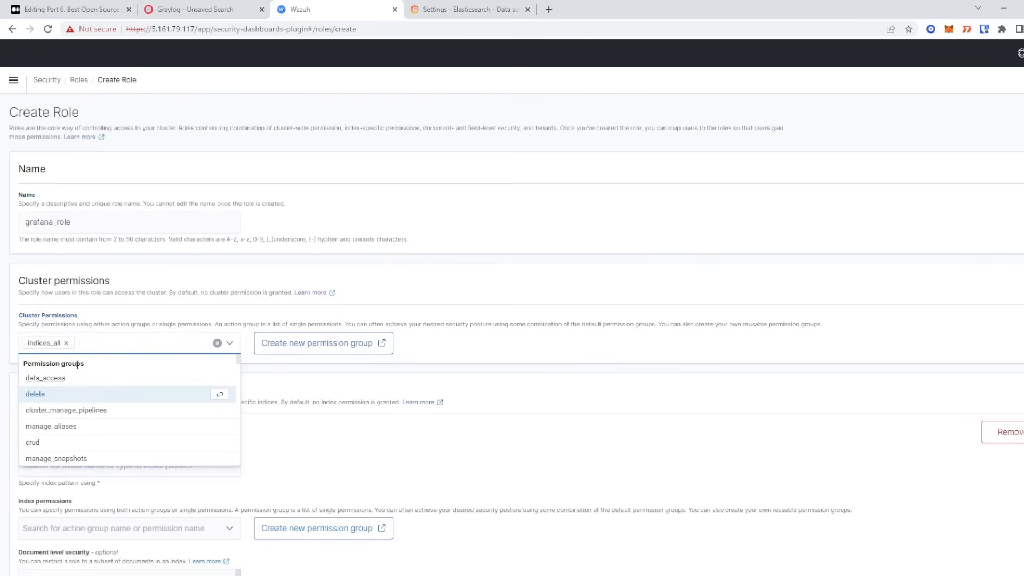
pyautogui.write('read')
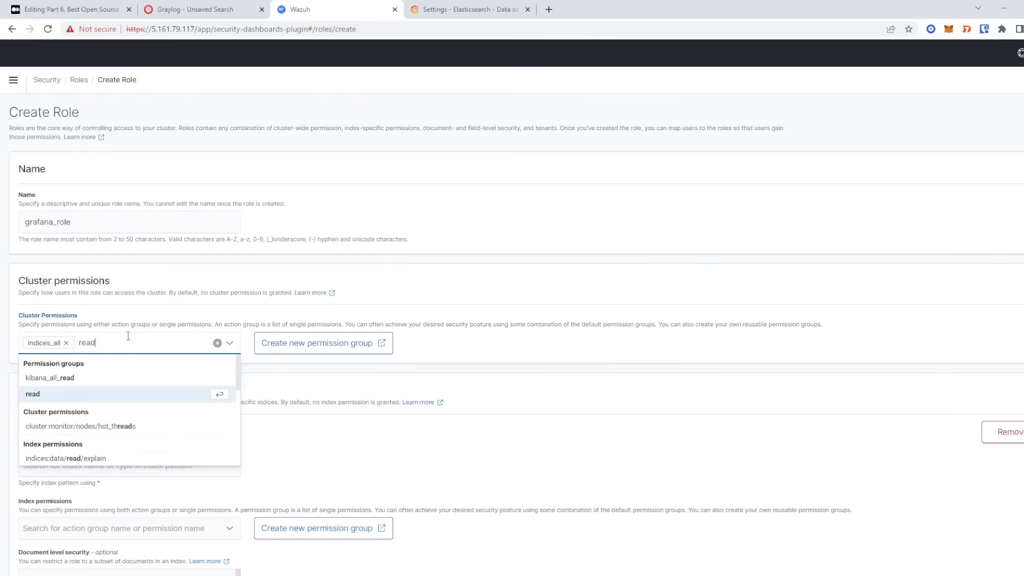
pyautogui.click(75, 395)
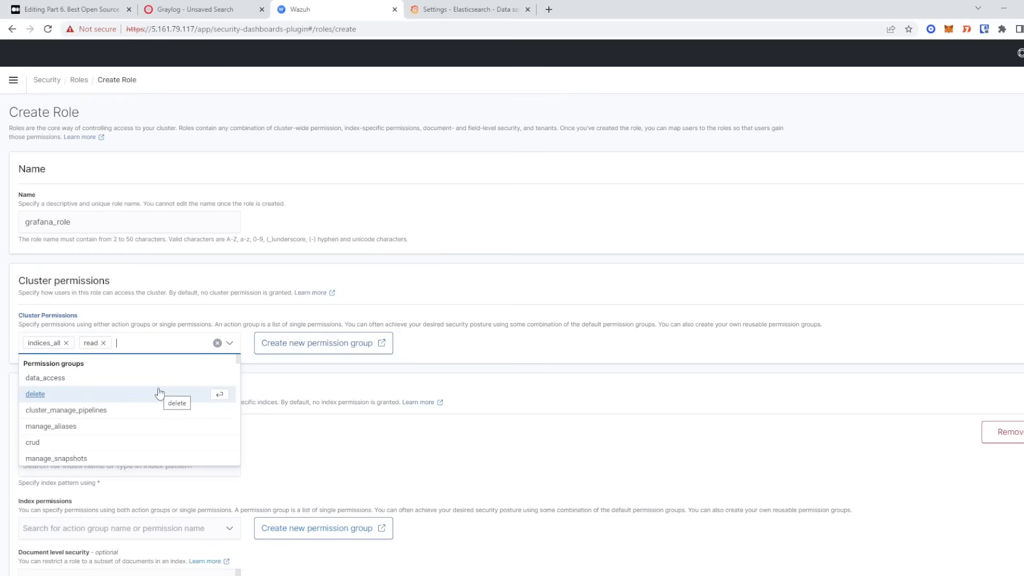
pyautogui.write('kiba')
pyautogui.click(130, 379)
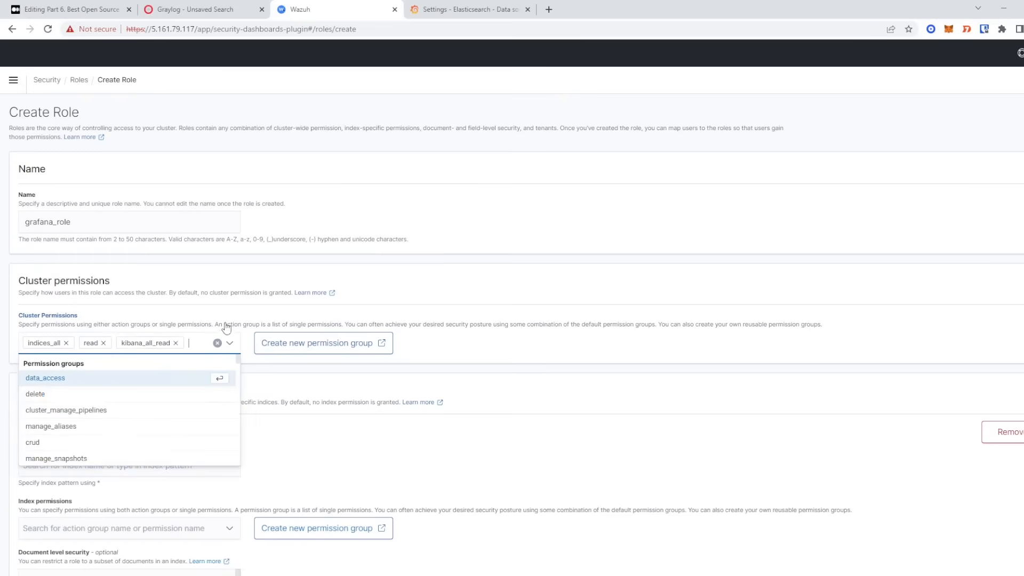
pyautogui.click(221, 308)
pyautogui.scroll(-2, 219, 309)
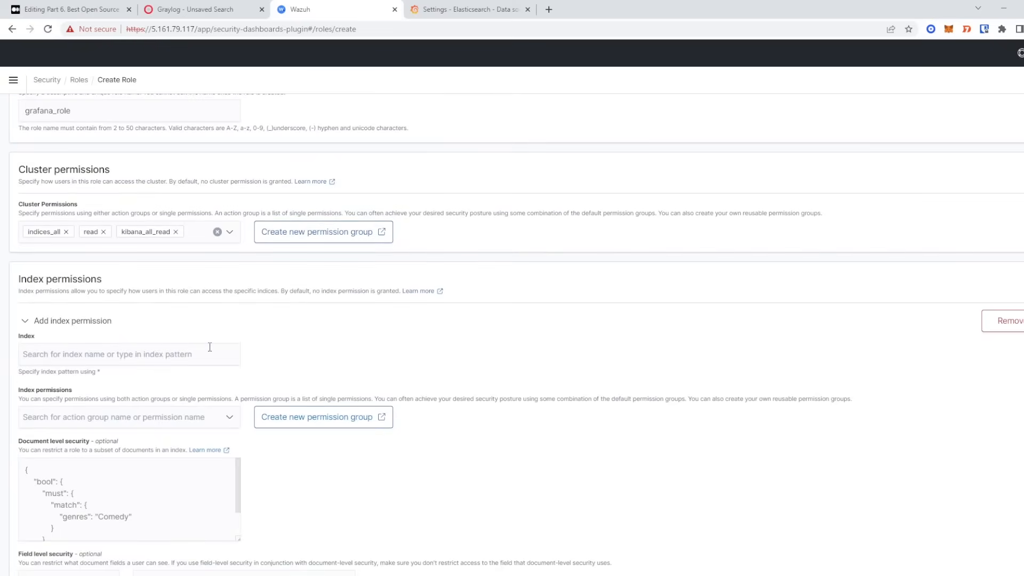
# - Add index pattern * with index permissions index, read and indices_all
pyautogui.click(155, 355)
pyautogui.write('*')
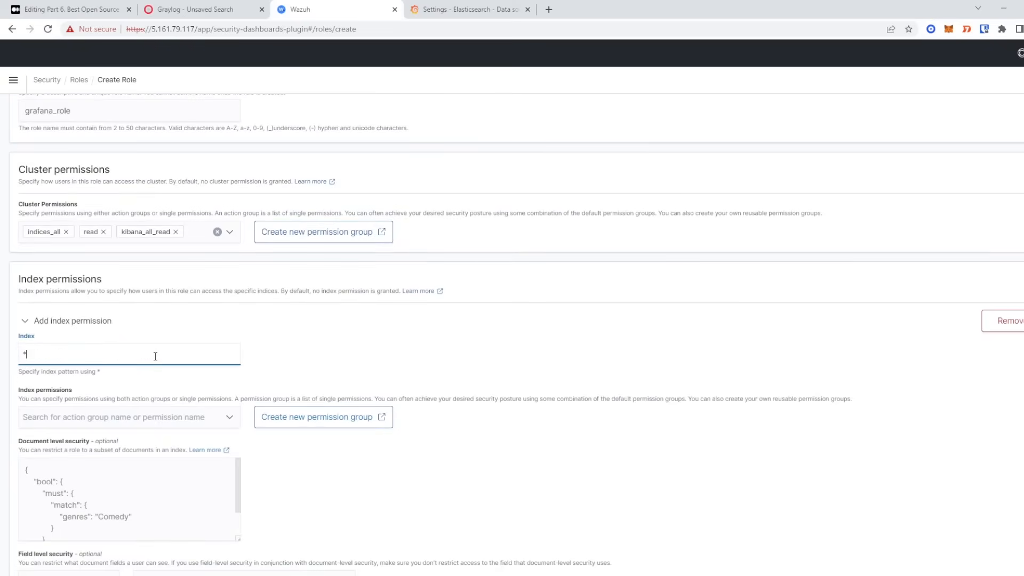
pyautogui.click(103, 416)
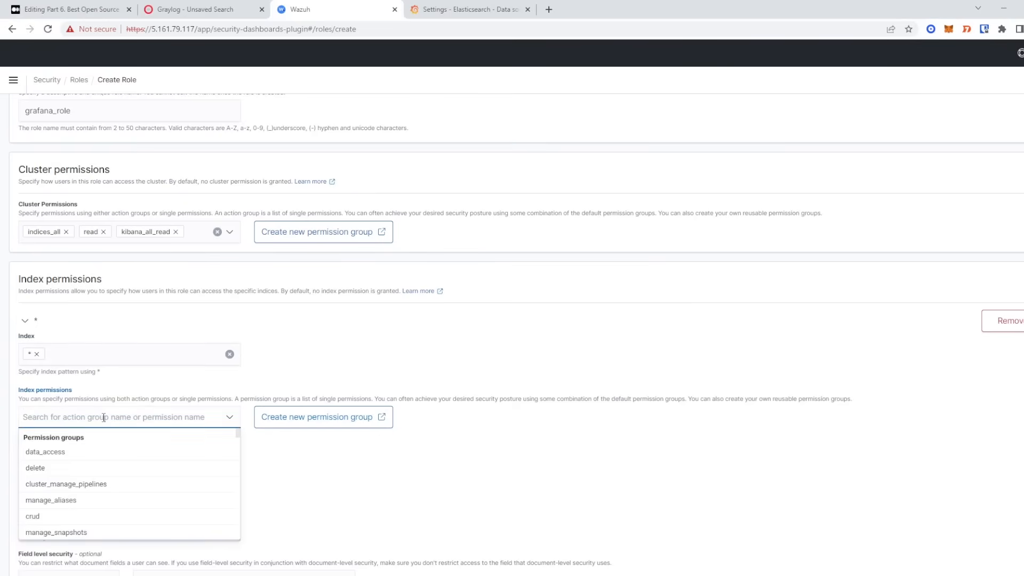
pyautogui.write('inde')
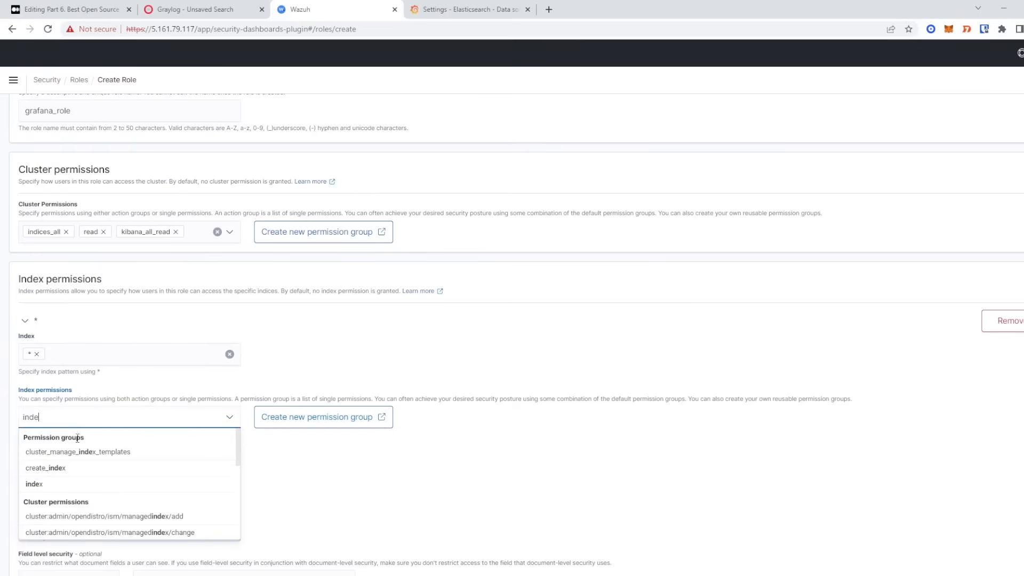
pyautogui.click(59, 484)
pyautogui.write('read')
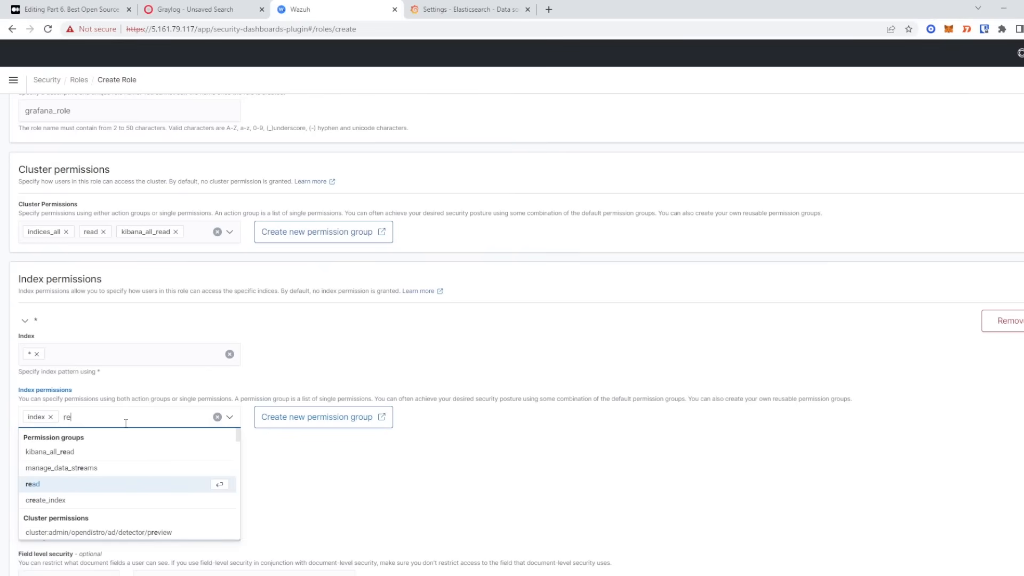
pyautogui.click(70, 485)
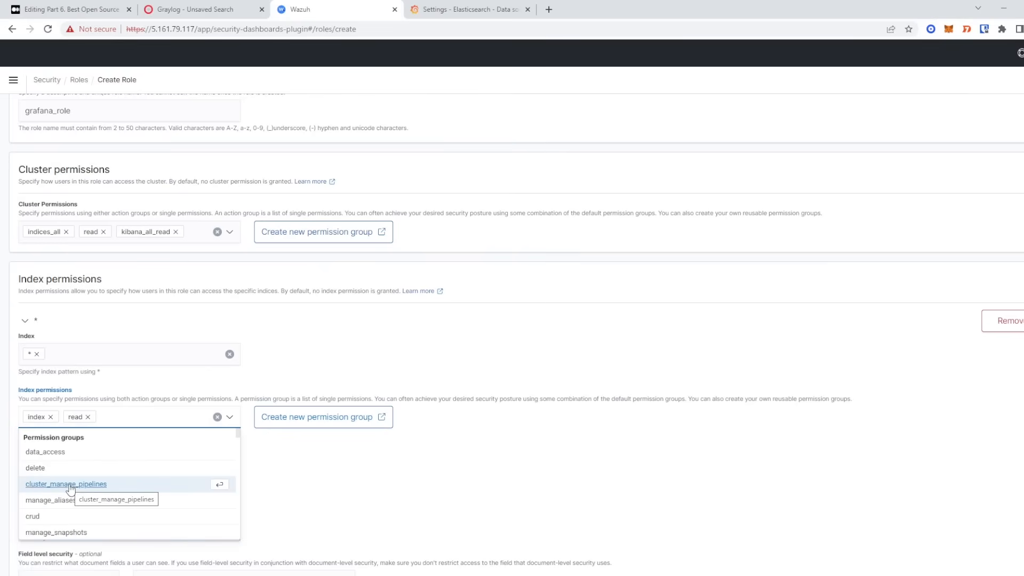
pyautogui.write('indi')
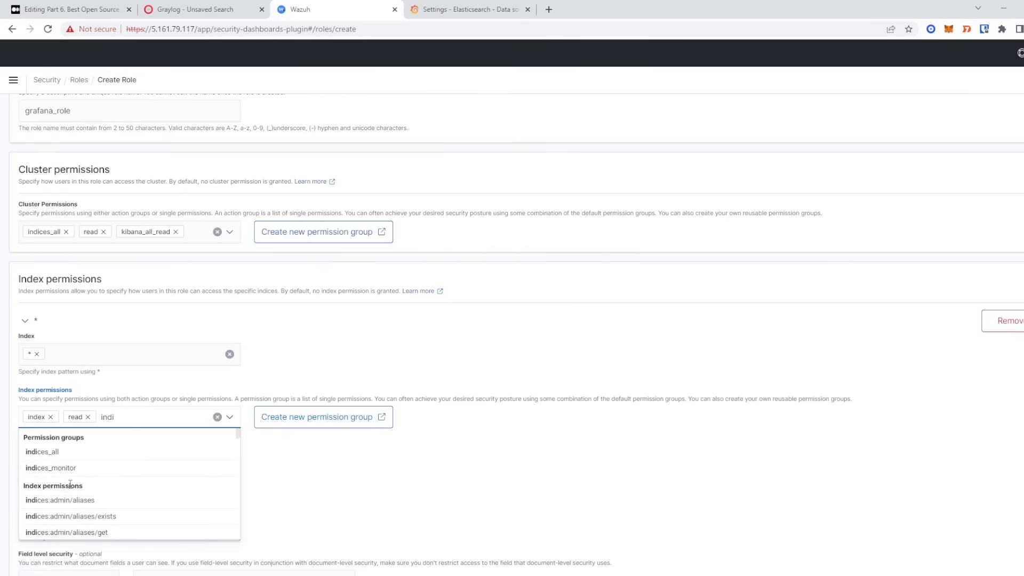
pyautogui.click(94, 453)
# - Review the * index permission, create grafana_role, and return to the Security overview
pyautogui.click(440, 320)
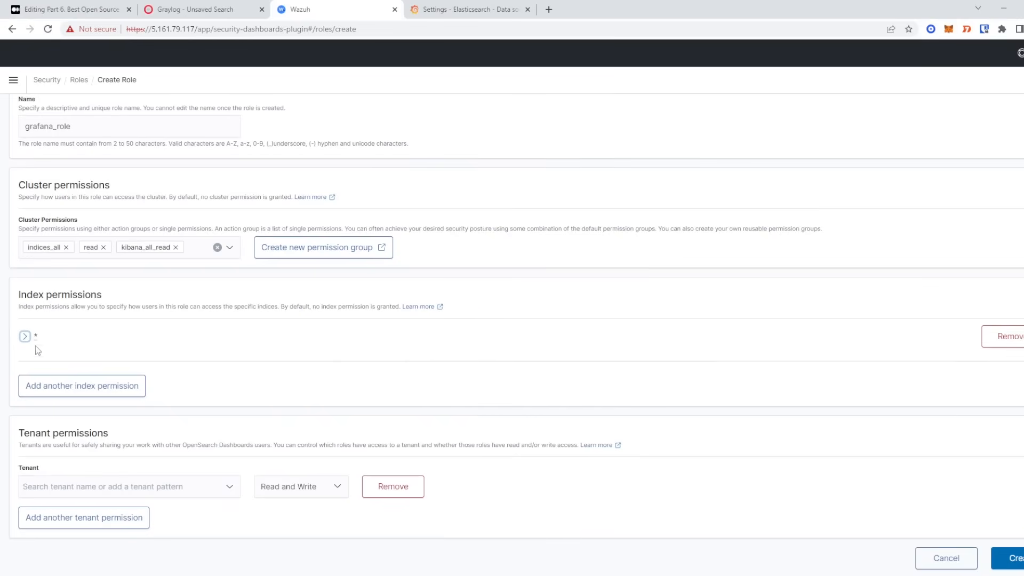
pyautogui.click(25, 336)
pyautogui.scroll(-5, 352, 360)
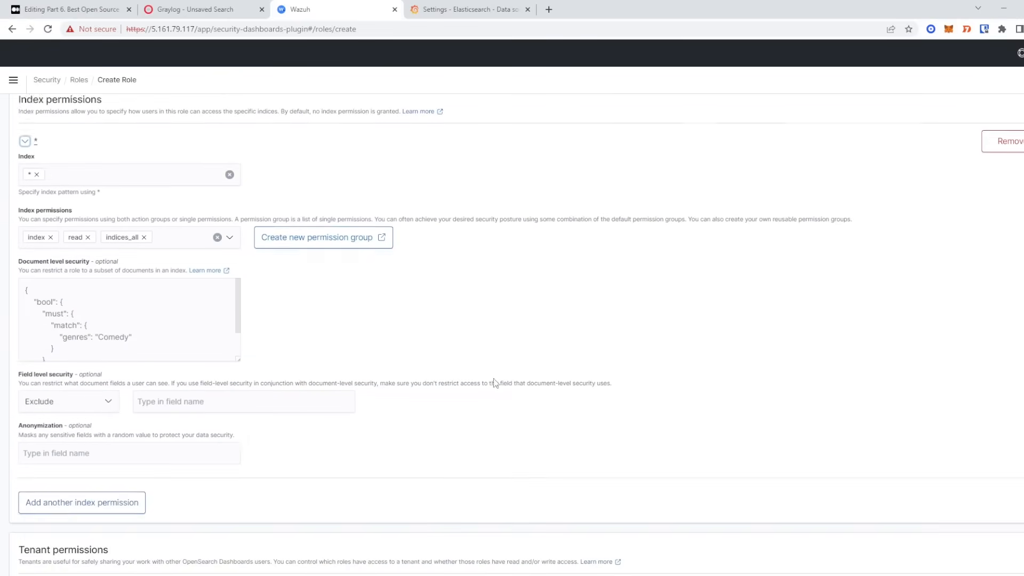
pyautogui.click(1015, 558)
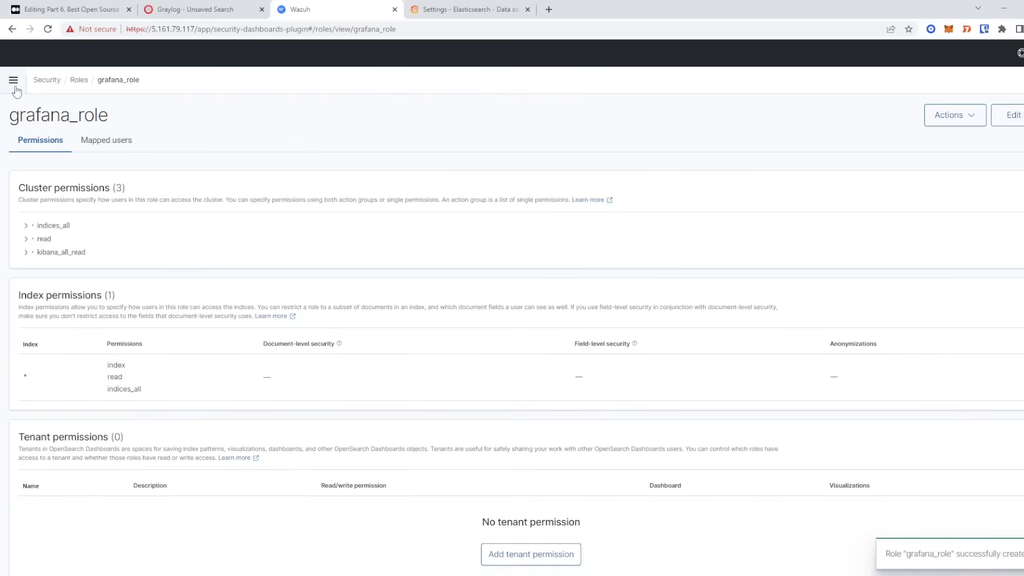
pyautogui.click(46, 80)
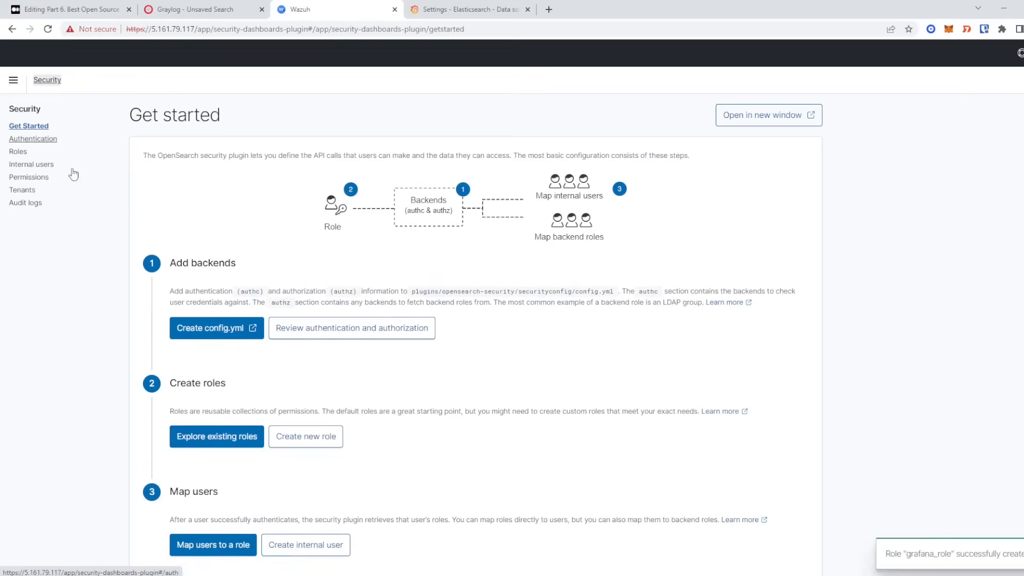
# - Create a Wazuh internal user named grafana with a confirmed password
pyautogui.click(31, 165)
pyautogui.click(1015, 166)
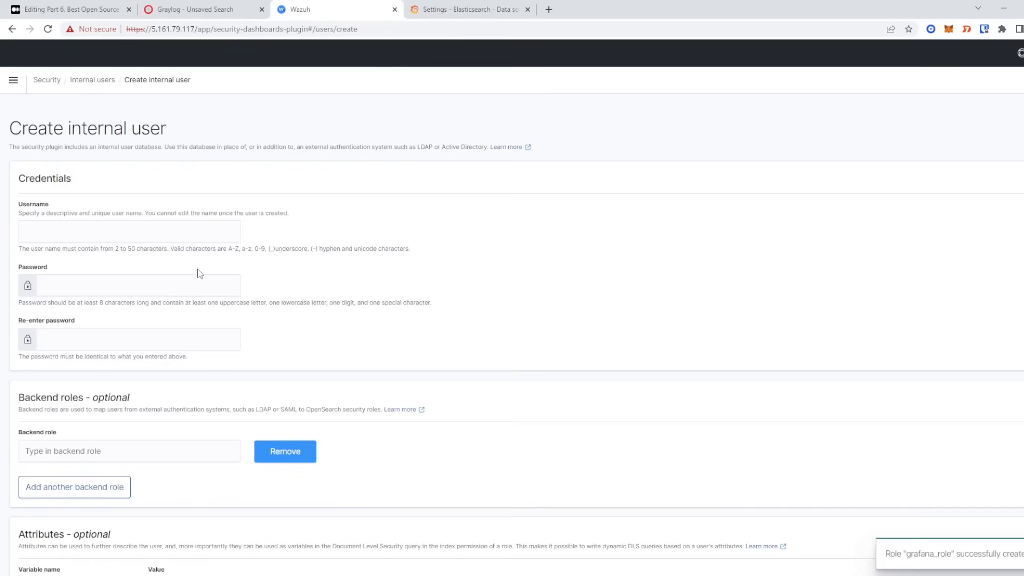
pyautogui.click(141, 233)
pyautogui.write('grafana')
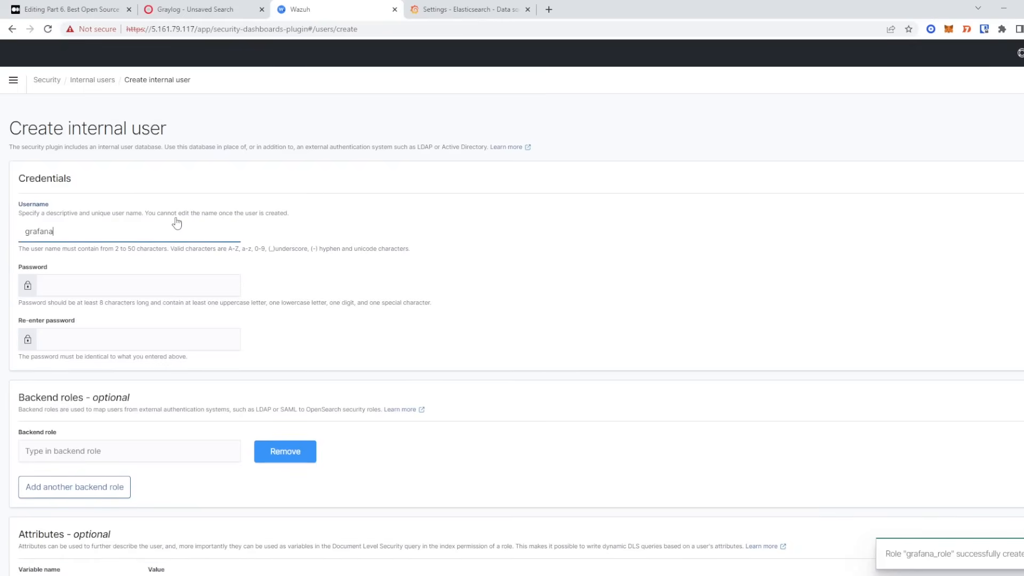
pyautogui.press('Tab')
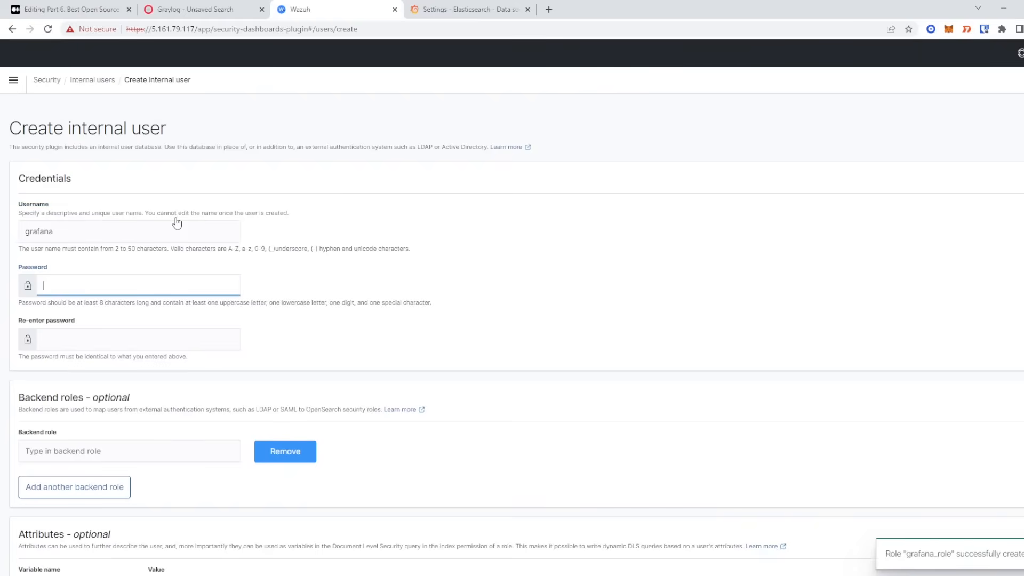
pyautogui.write('*****')
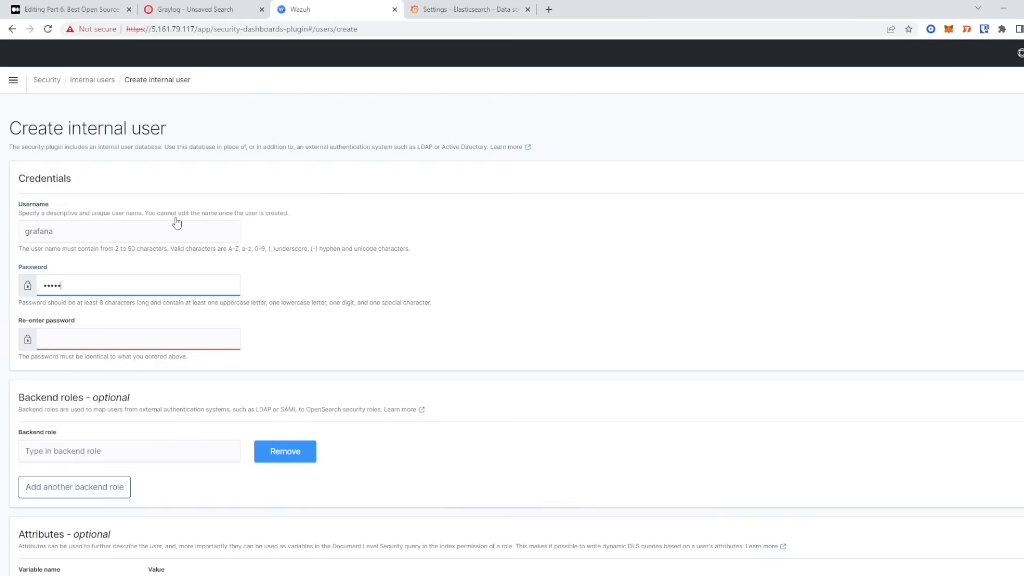
pyautogui.write('**********')
pyautogui.press('Tab')
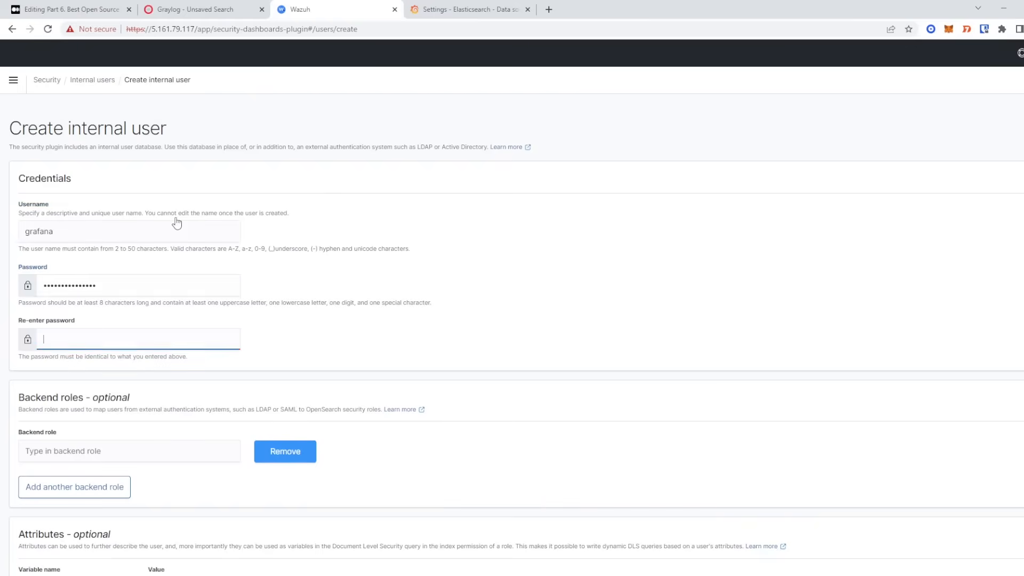
pyautogui.write('*****')
pyautogui.write('**********')
pyautogui.scroll(-2, 414, 322)
pyautogui.click(1013, 560)
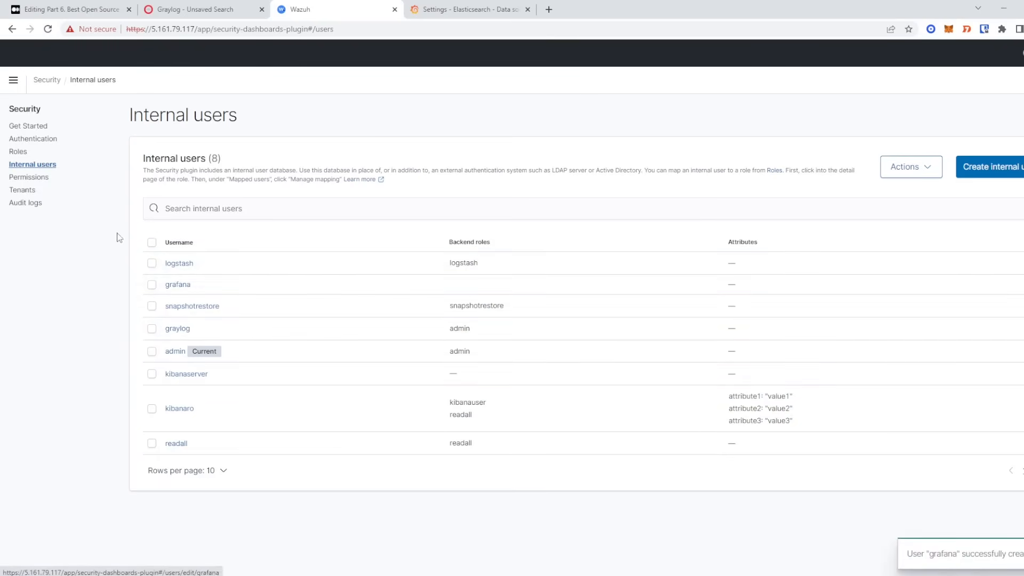
# - Open the mapped users of grafana_role from the second page of Roles
pyautogui.click(19, 152)
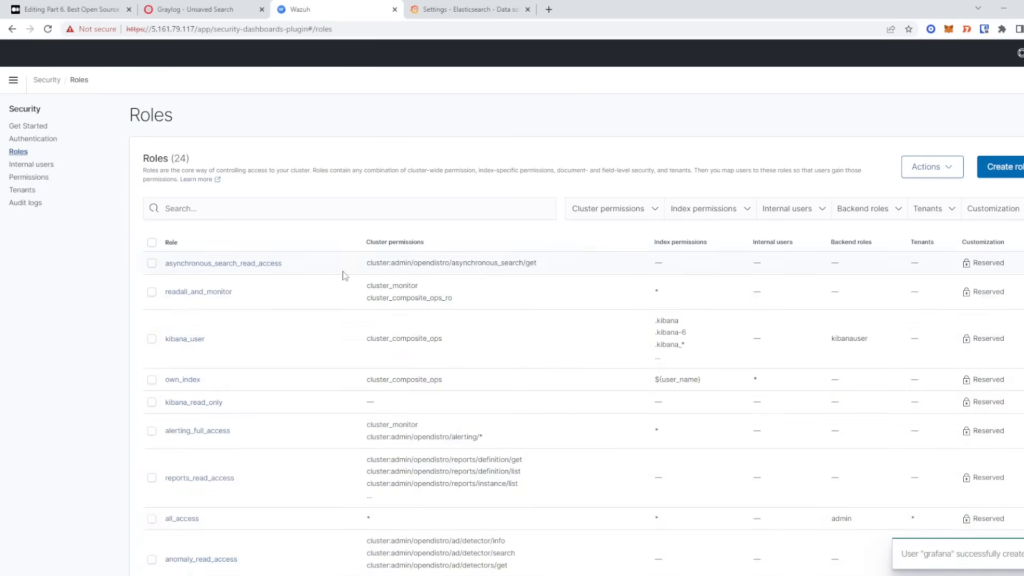
pyautogui.scroll(-2, 344, 276)
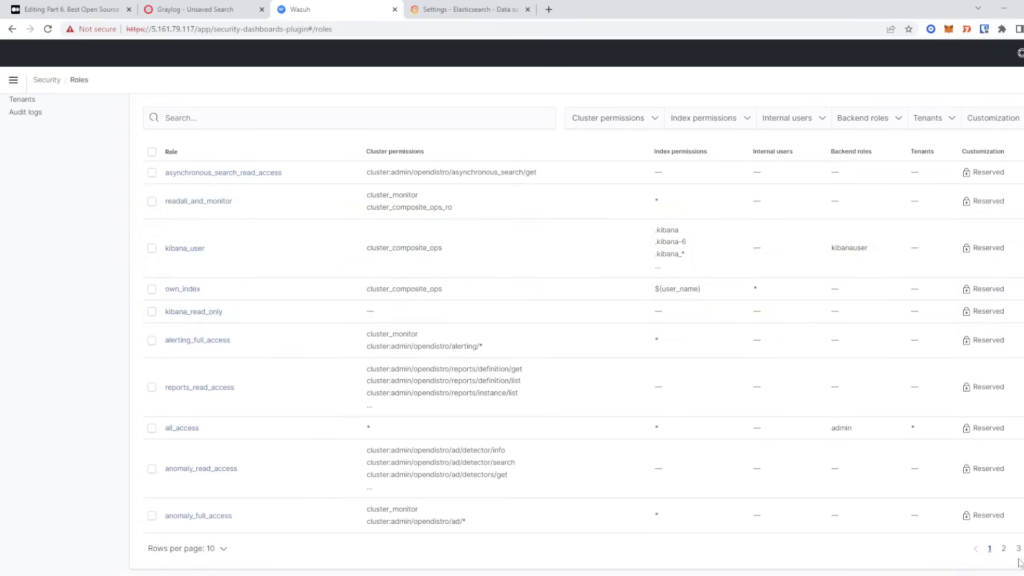
pyautogui.click(1004, 549)
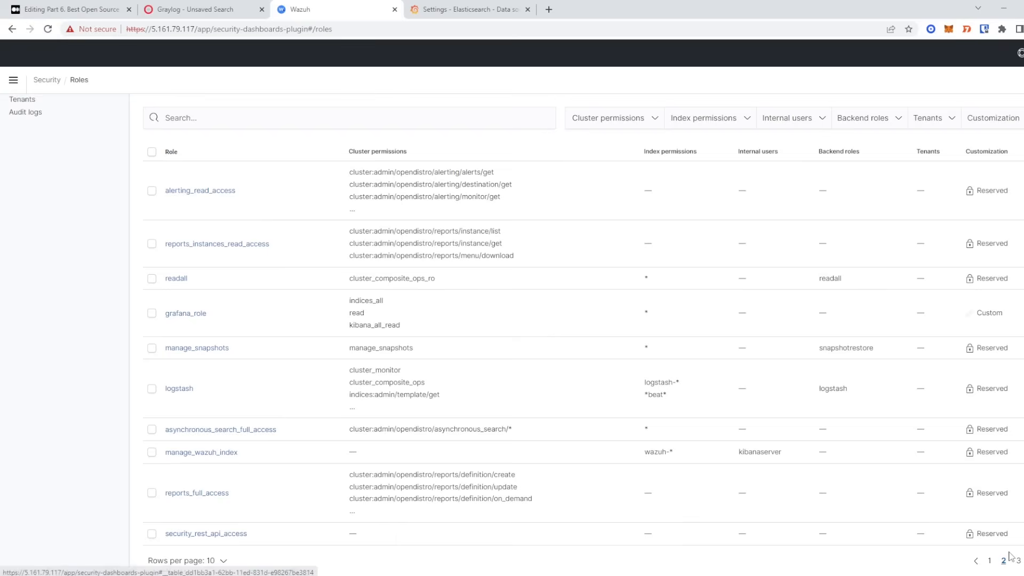
pyautogui.click(190, 315)
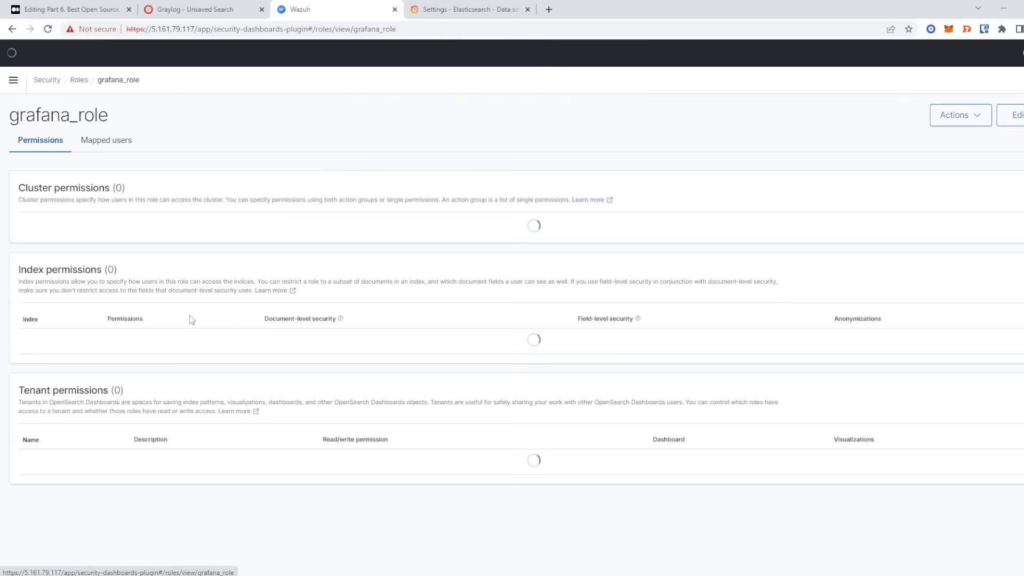
pyautogui.click(108, 140)
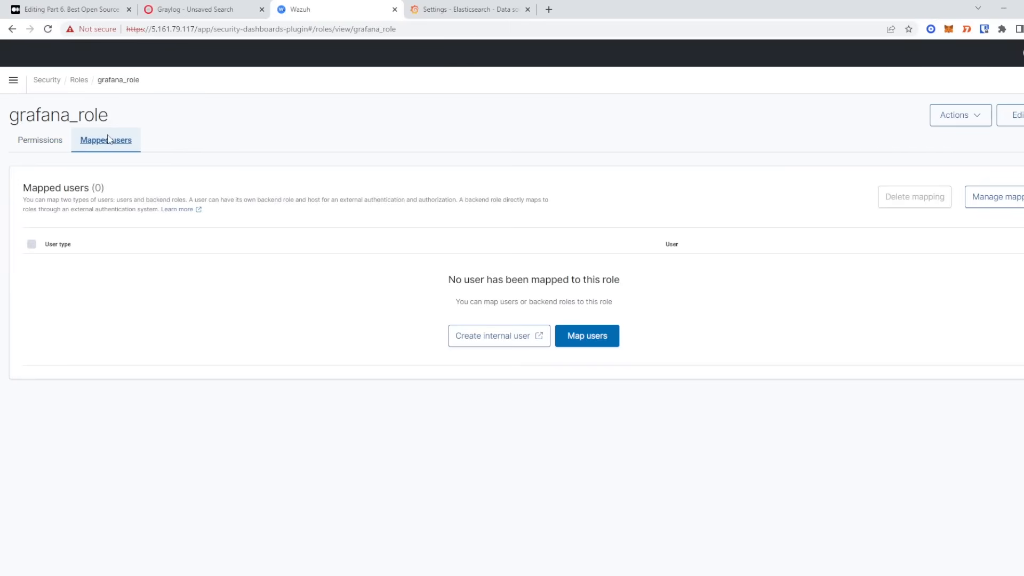
# - Map the grafana user to grafana_role, then return to Grafana's WAZUH data source settings
pyautogui.click(594, 336)
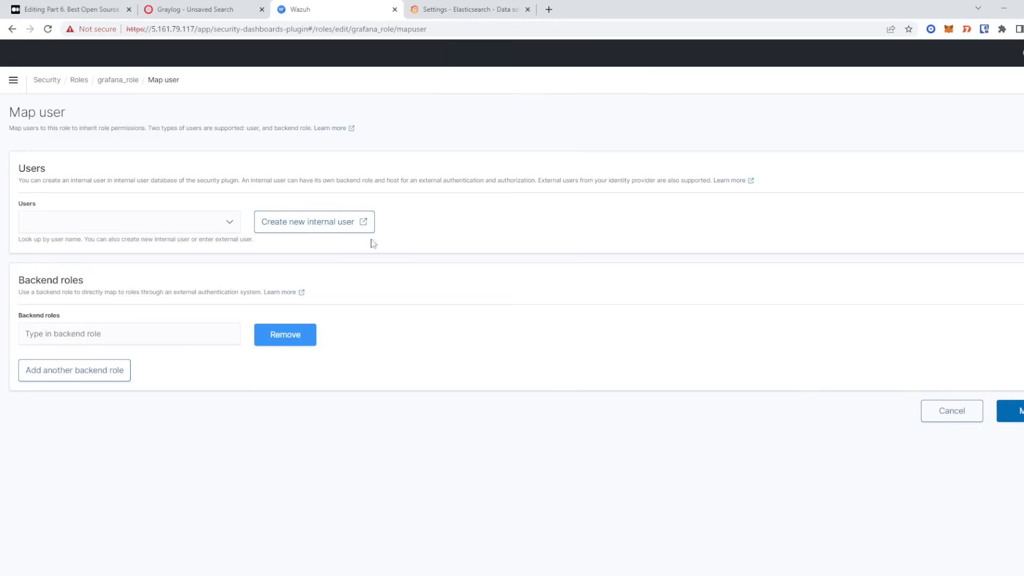
pyautogui.click(154, 223)
pyautogui.write('graf')
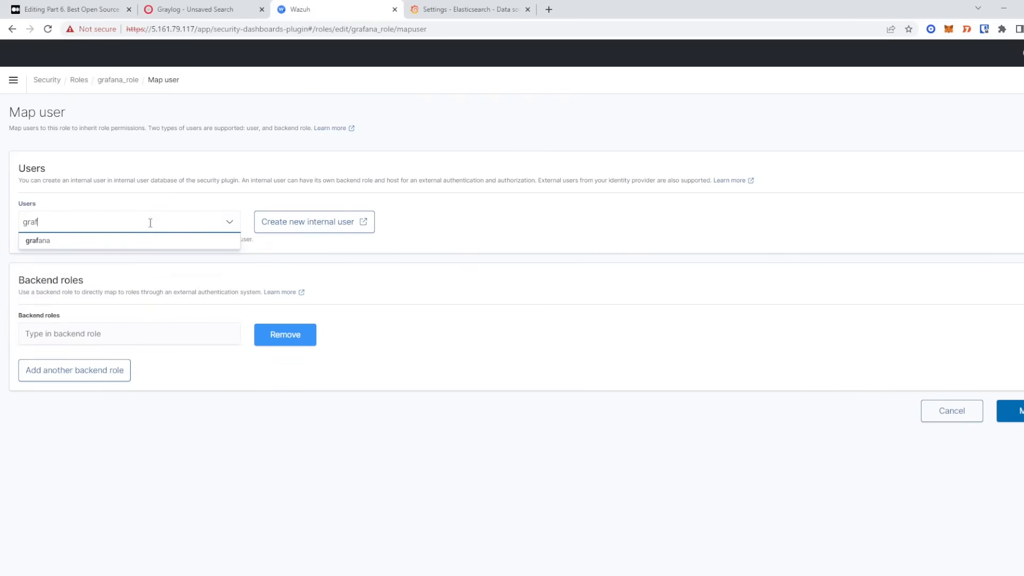
pyautogui.click(107, 246)
pyautogui.click(516, 221)
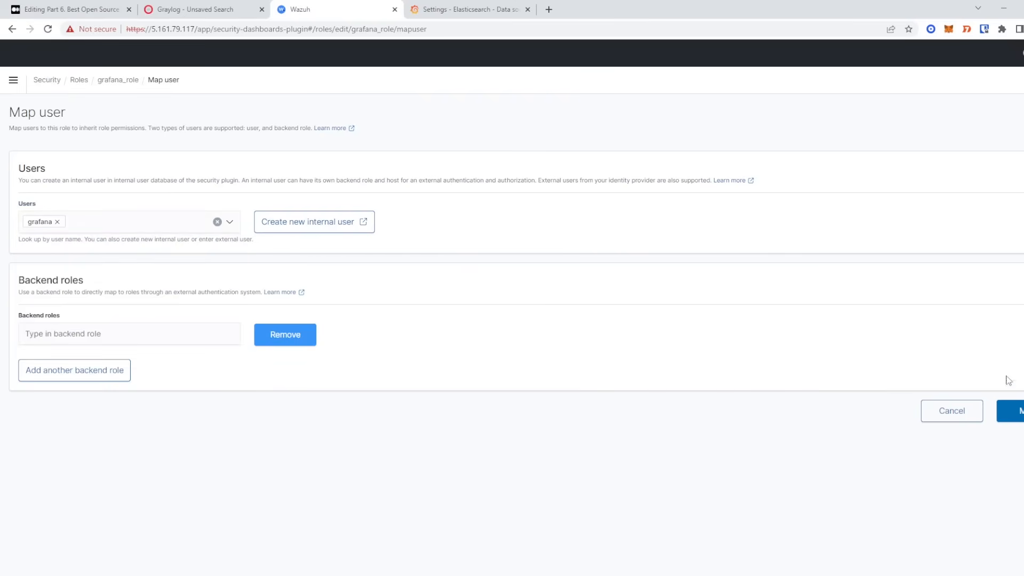
pyautogui.click(1010, 411)
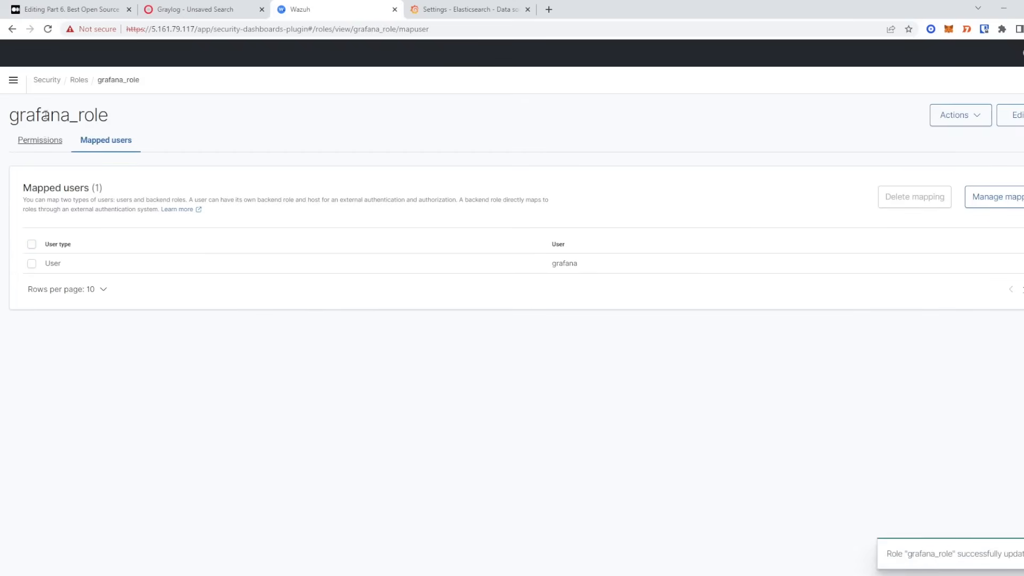
pyautogui.click(461, 9)
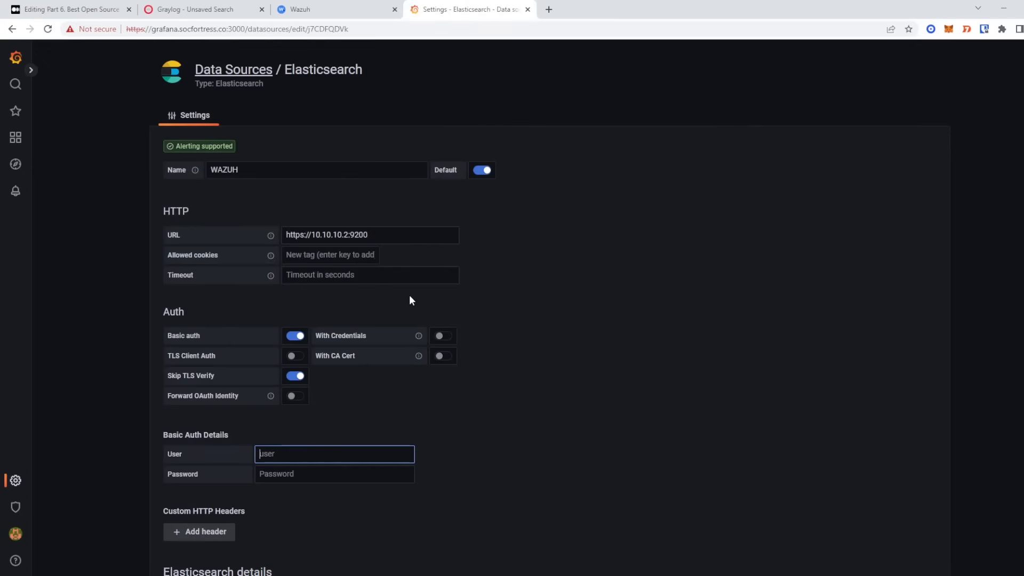
# - Enter basic auth user grafana and its password in the WAZUH data source
pyautogui.write('grafna')
pyautogui.write('ana')
pyautogui.press('Tab')
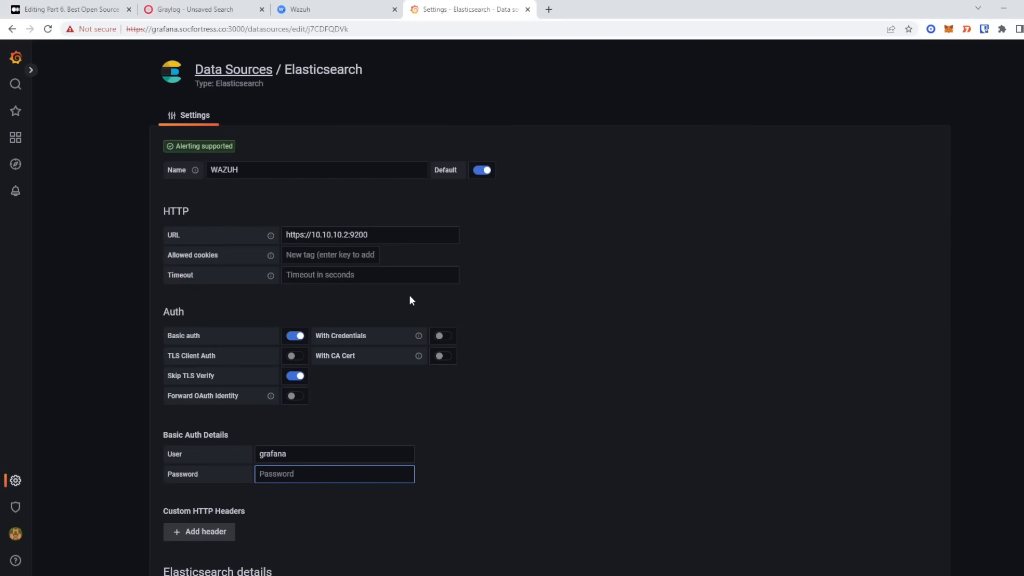
pyautogui.write('****')
# - Scroll to the index name field, then go to Wazuh to look up the index
pyautogui.scroll(-3, 872, 427)
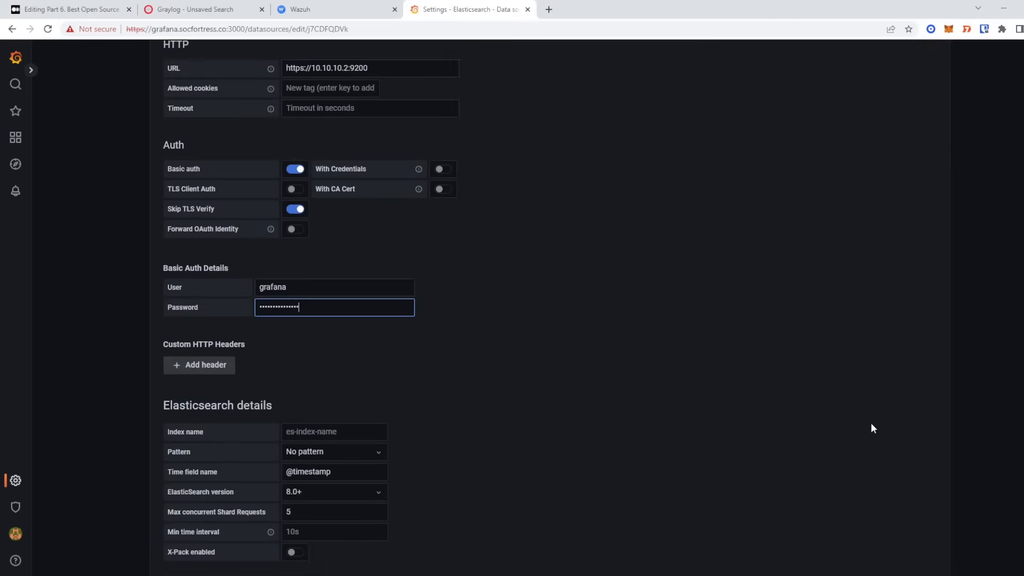
pyautogui.scroll(-1, 864, 421)
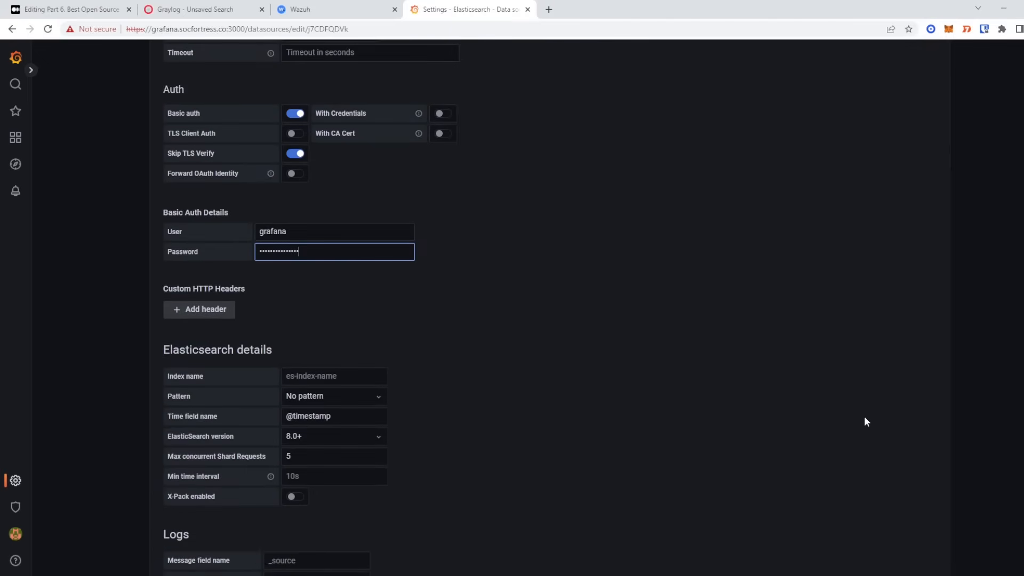
pyautogui.click(338, 374)
pyautogui.click(557, 373)
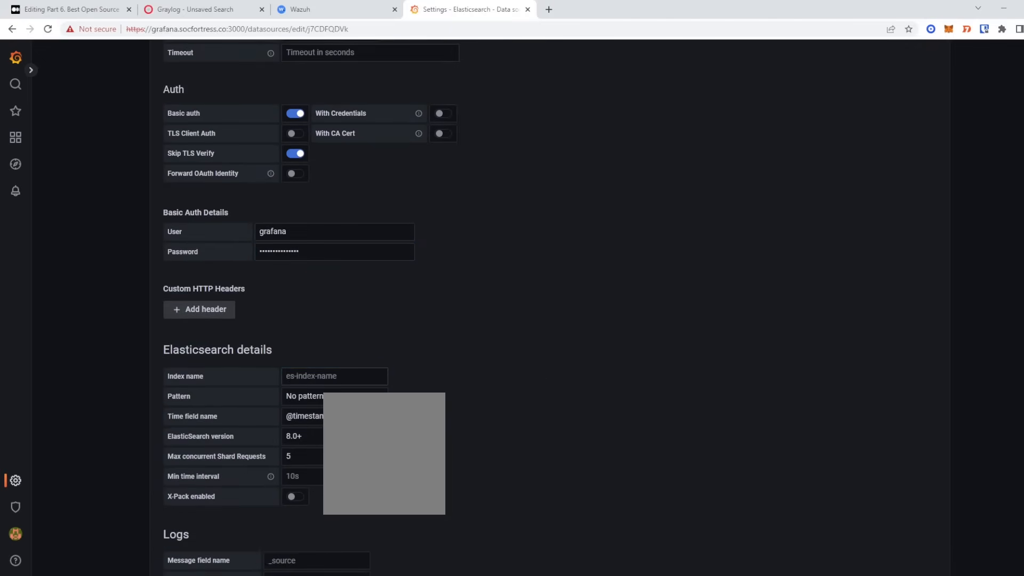
pyautogui.click(336, 9)
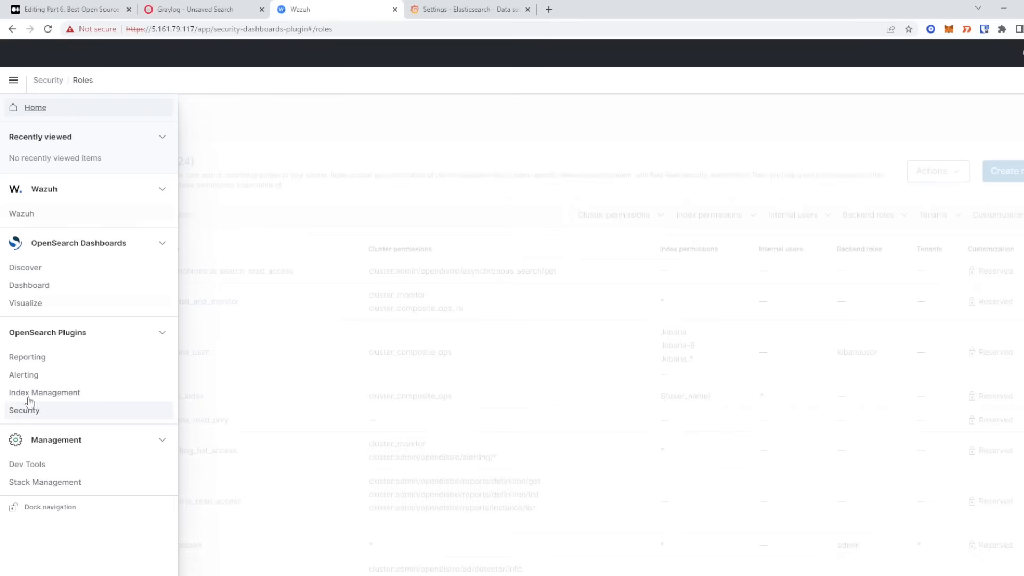
# - Copy the wazuh-alerts-socfortress index name from Index Management > Indices
pyautogui.click(83, 397)
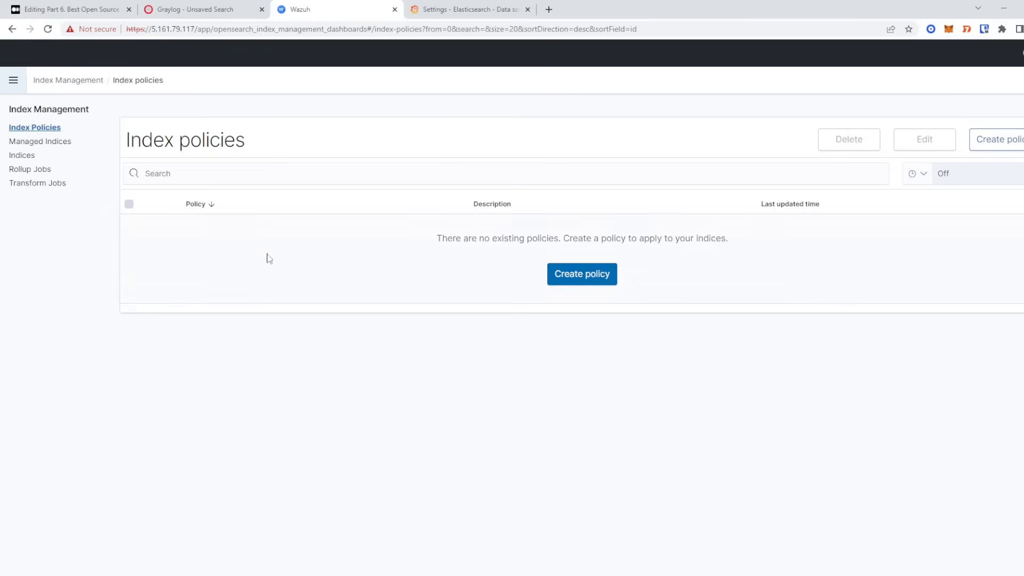
pyautogui.click(24, 155)
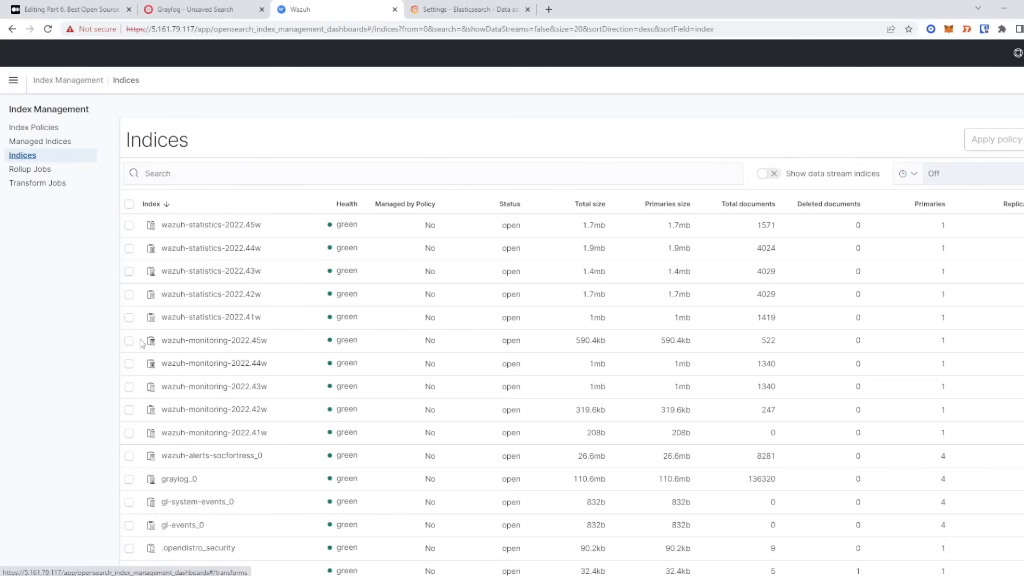
pyautogui.scroll(-1, 236, 444)
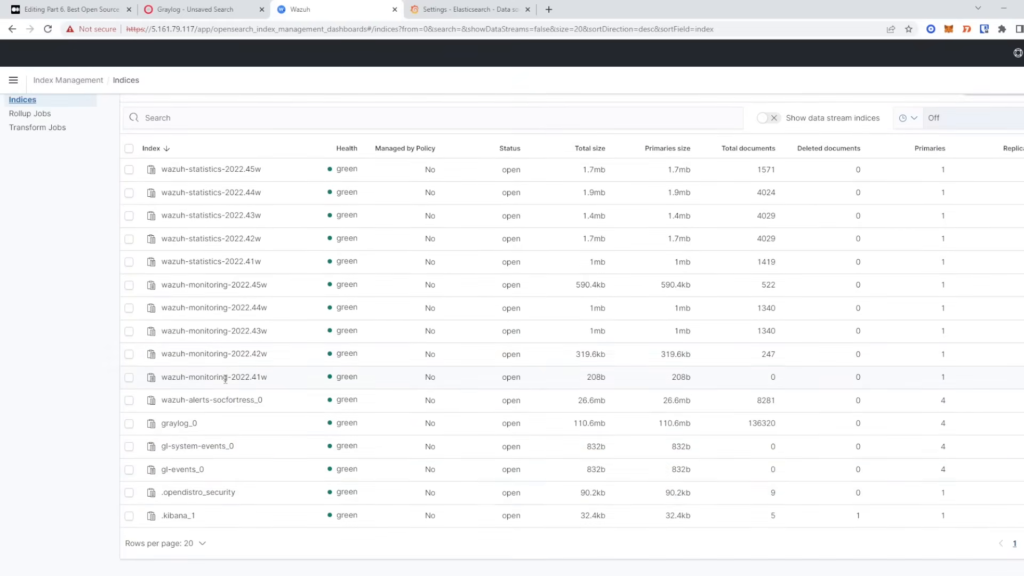
pyautogui.moveTo(255, 400); pyautogui.dragTo(162, 400)
pyautogui.rightClick(172, 401)
pyautogui.click(202, 408)
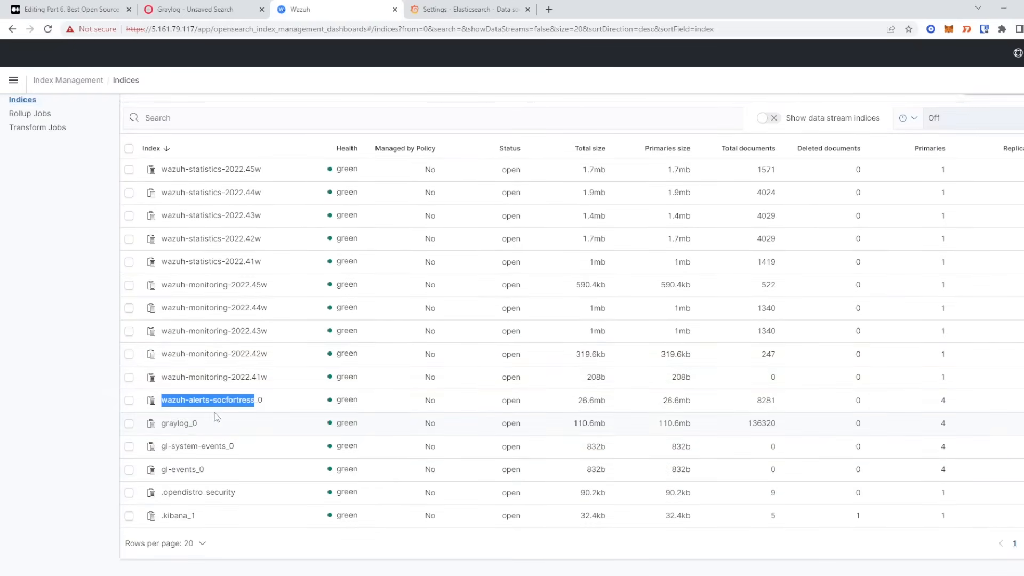
# - Set the index name to wazuh-alerts-socfortress*, checking the _0 suffix in Wazuh's indices list
pyautogui.click(467, 7)
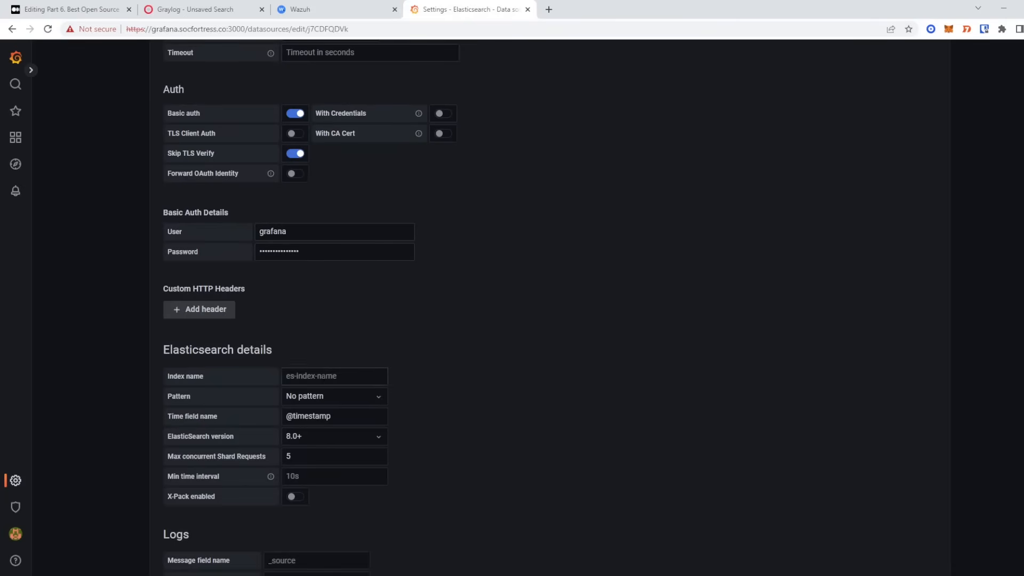
pyautogui.click(381, 375)
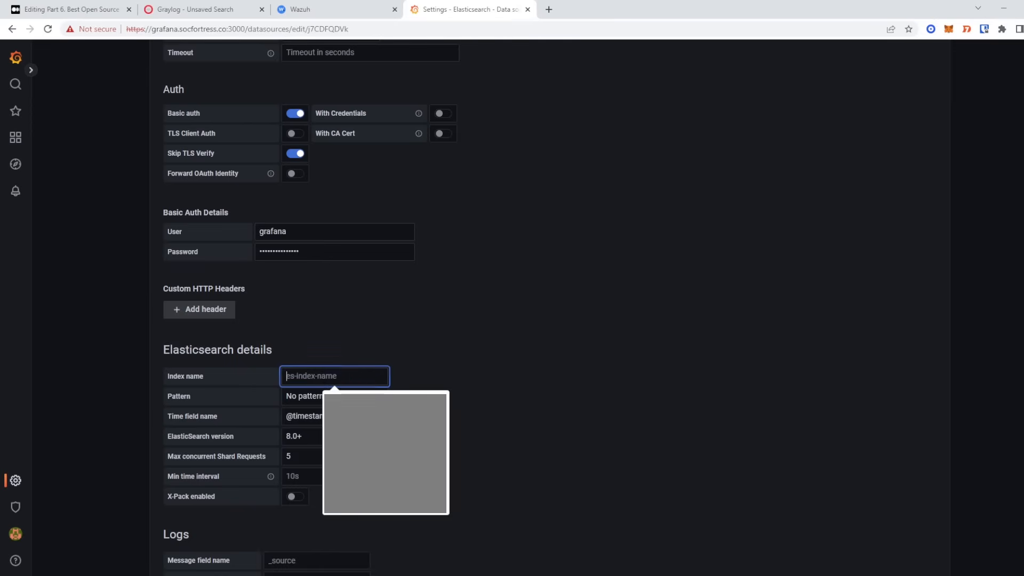
pyautogui.hotkey('ctrl', 'v')
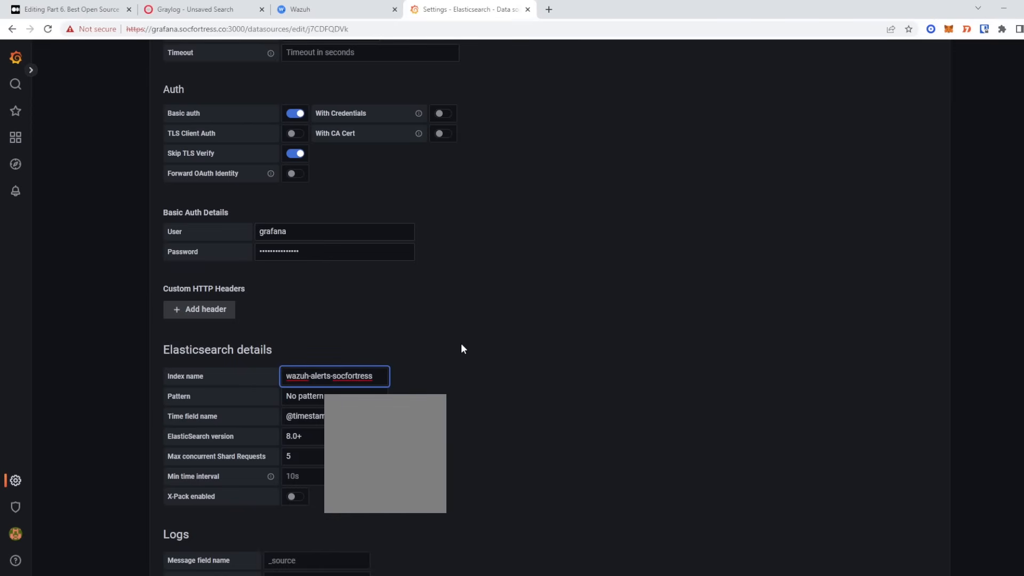
pyautogui.write('*')
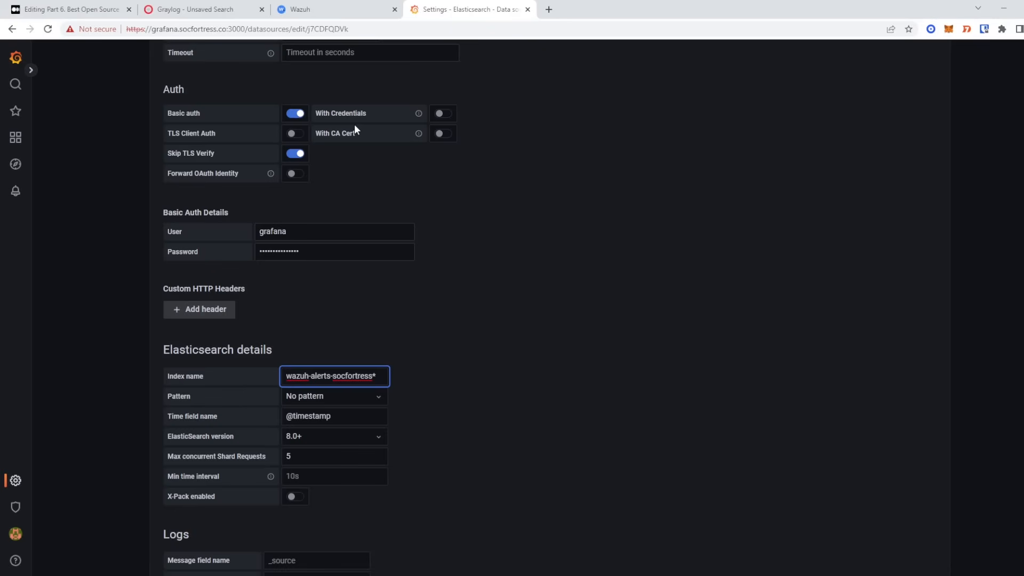
pyautogui.press('Left')
pyautogui.hotkey('shift', 'Left')
pyautogui.hotkey('shift', 'Left')
pyautogui.hotkey('shift', 'Left')
pyautogui.hotkey('shift', 'Left')
pyautogui.hotkey('shift', 'Left')
pyautogui.hotkey('shift', 'Left')
pyautogui.hotkey('shift', 'Left')
pyautogui.hotkey('shift', 'Left')
pyautogui.hotkey('shift', 'Left')
pyautogui.hotkey('shift', 'Left')
pyautogui.hotkey('shift', 'Left')
pyautogui.hotkey('ctrl', 'shift', 'Tab')
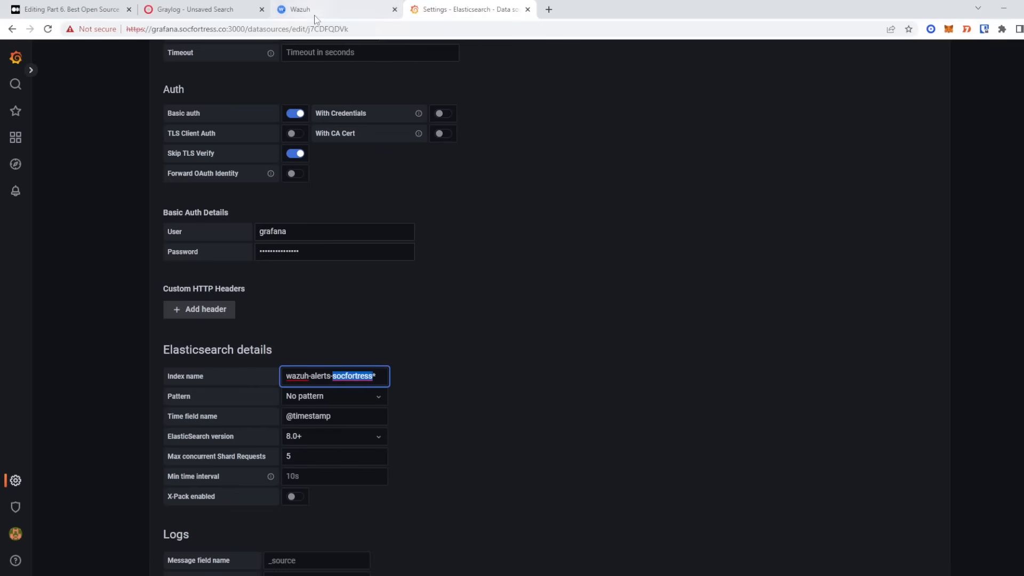
pyautogui.moveTo(268, 403); pyautogui.dragTo(255, 401)
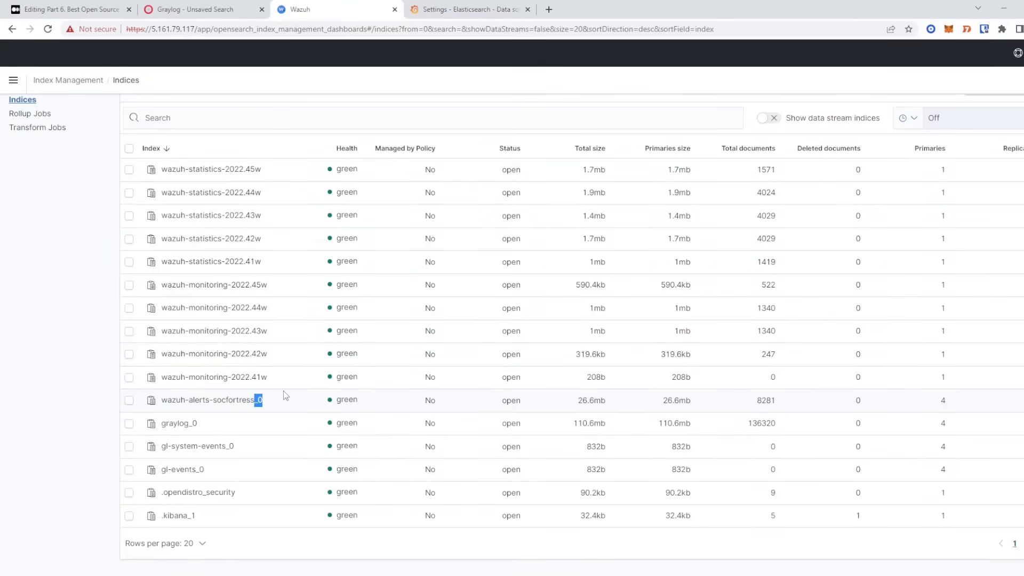
pyautogui.click(445, 9)
pyautogui.click(392, 370)
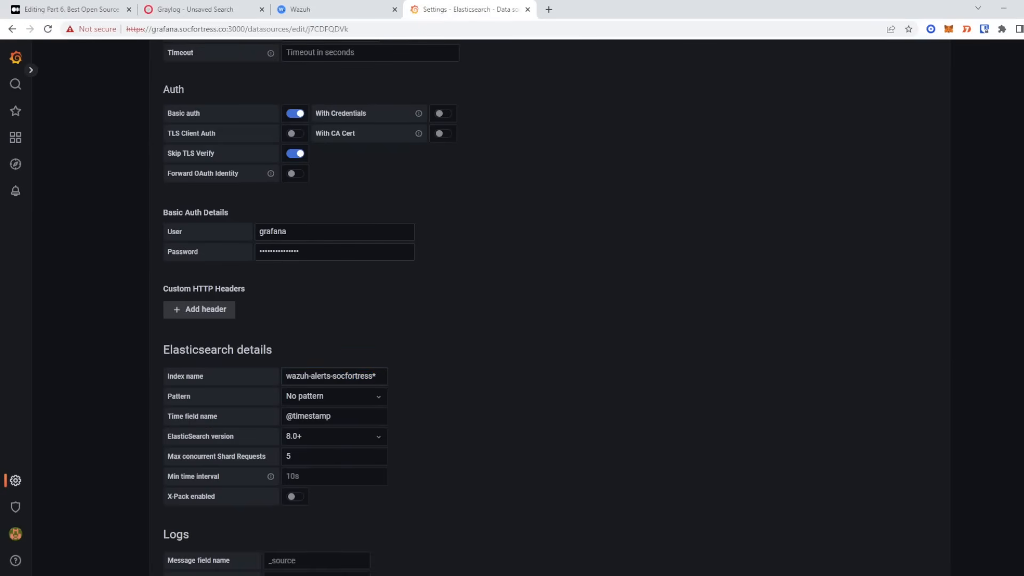
pyautogui.click(352, 395)
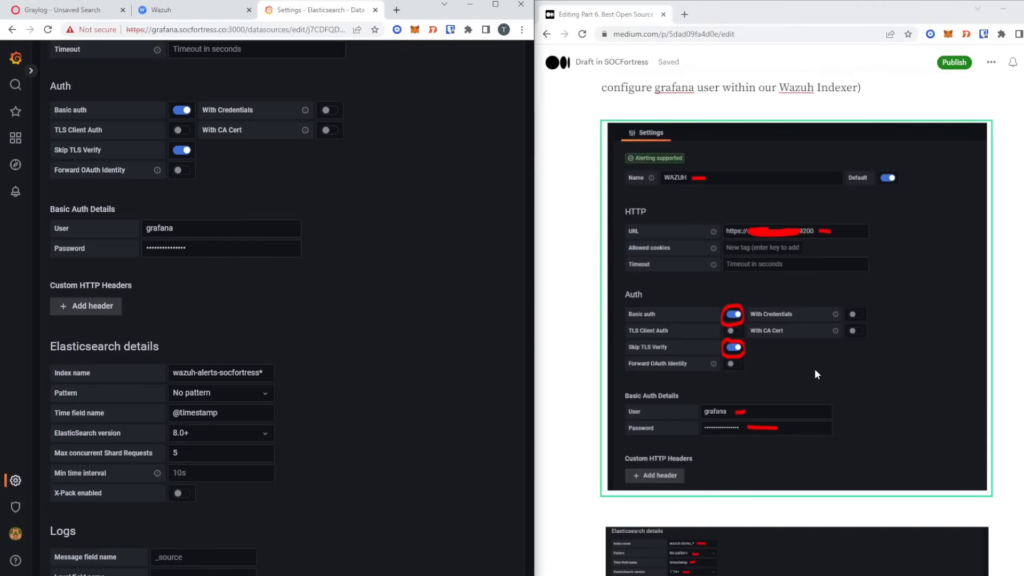
# - Change the time field name to timestamp and the Elasticsearch version to 7.10+
pyautogui.scroll(-6, 814, 369)
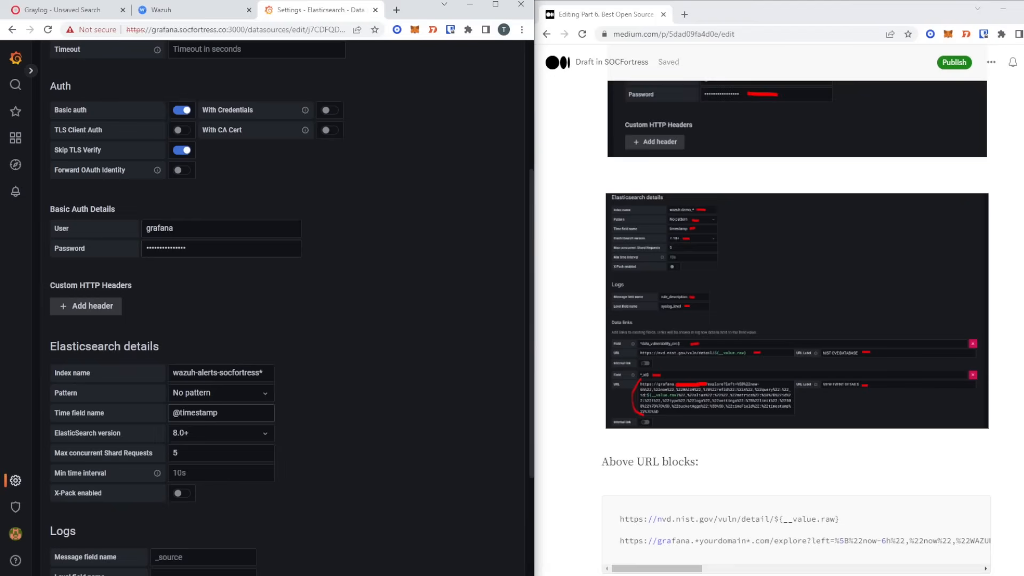
pyautogui.click(180, 412)
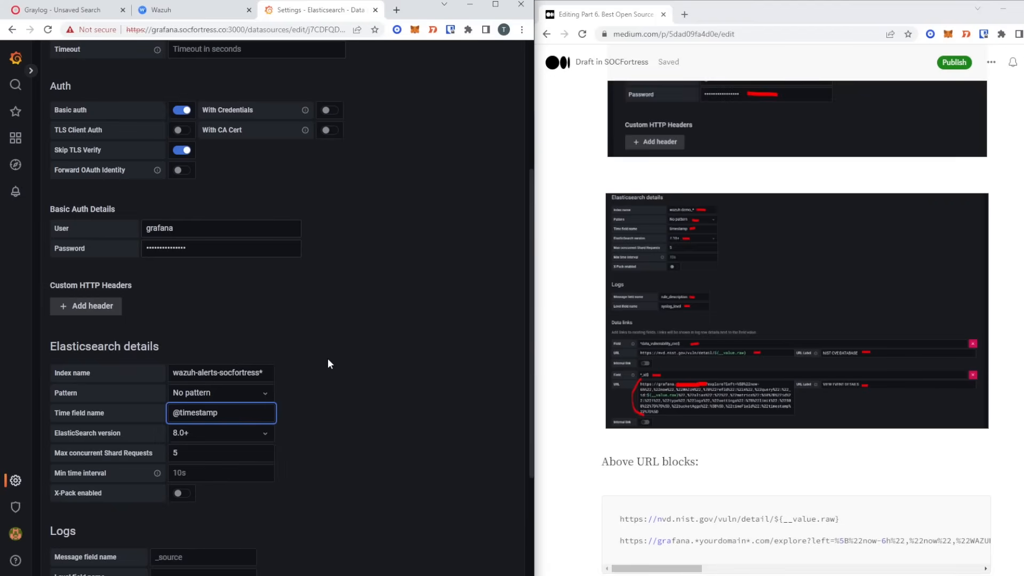
pyautogui.press('BackSpace')
pyautogui.click(225, 438)
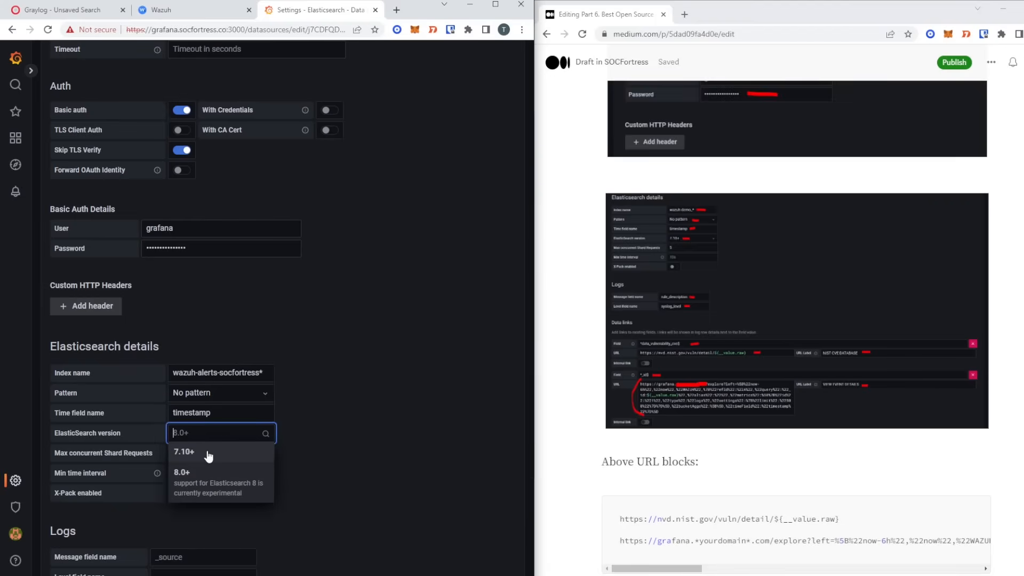
pyautogui.click(209, 454)
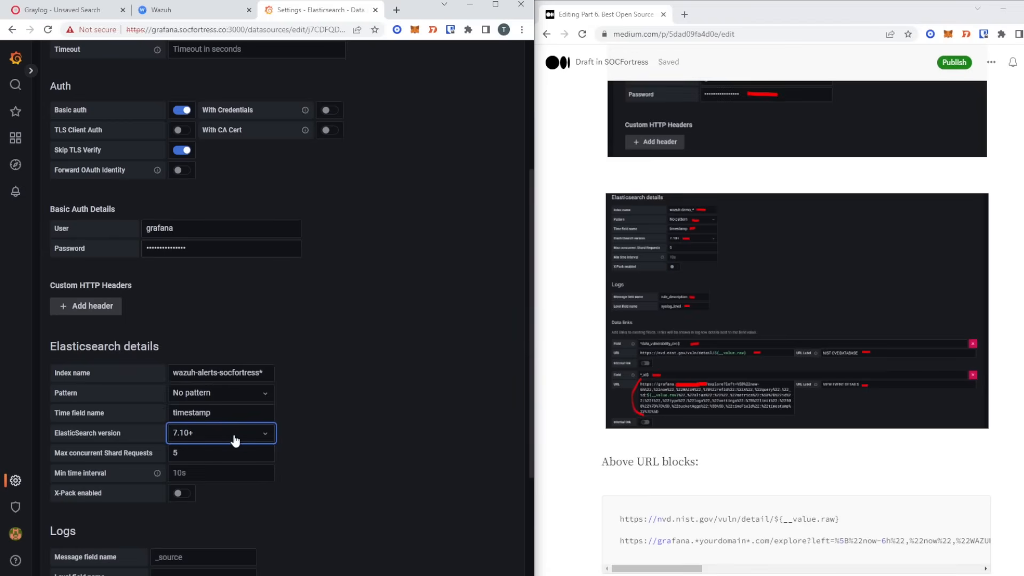
# - Use rule_description as message field and syslog_level as level field, then add a data link
pyautogui.scroll(-2, 309, 434)
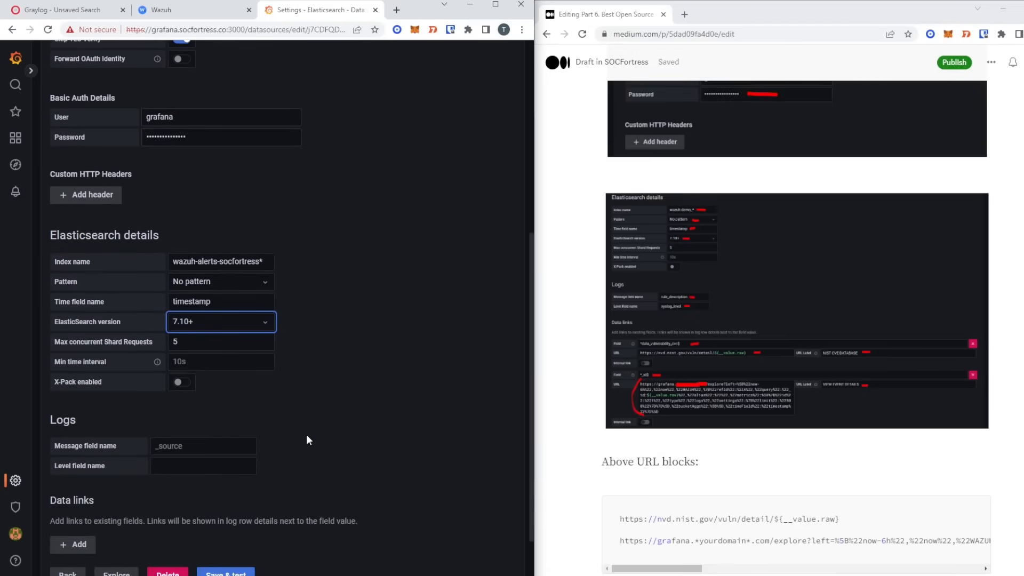
pyautogui.scroll(-1, 549, 318)
pyautogui.click(203, 446)
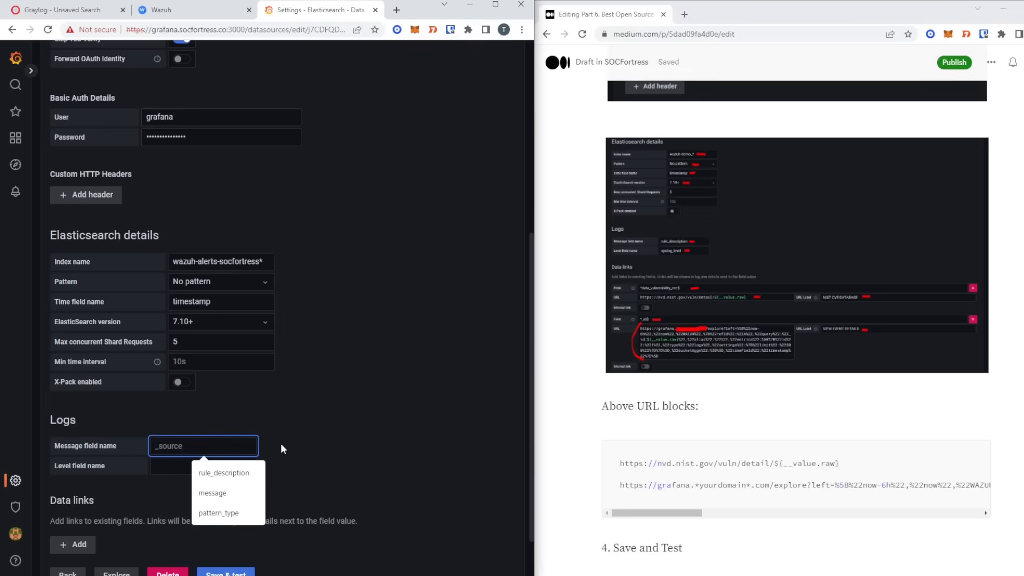
pyautogui.click(245, 471)
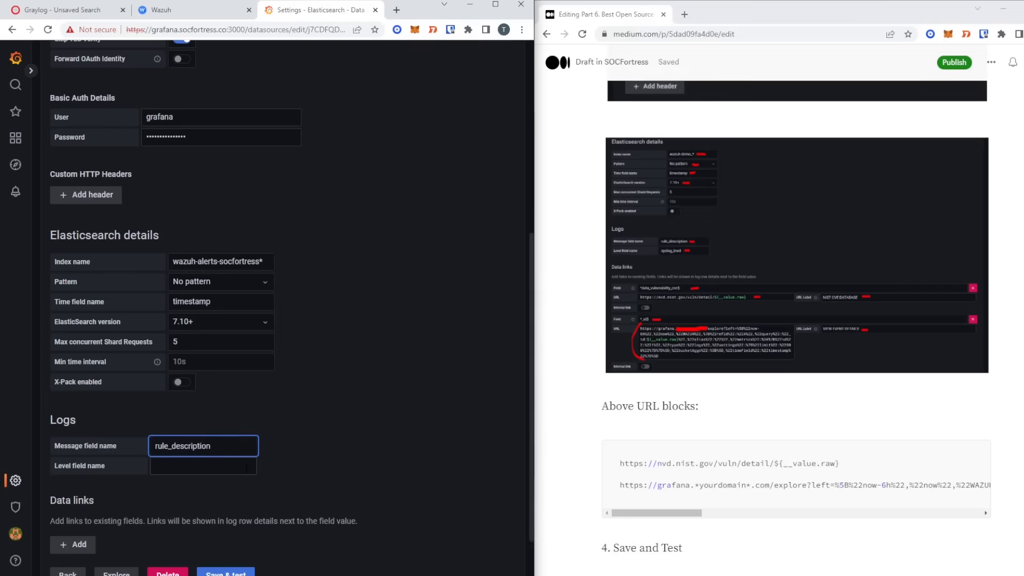
pyautogui.click(246, 468)
pyautogui.click(228, 490)
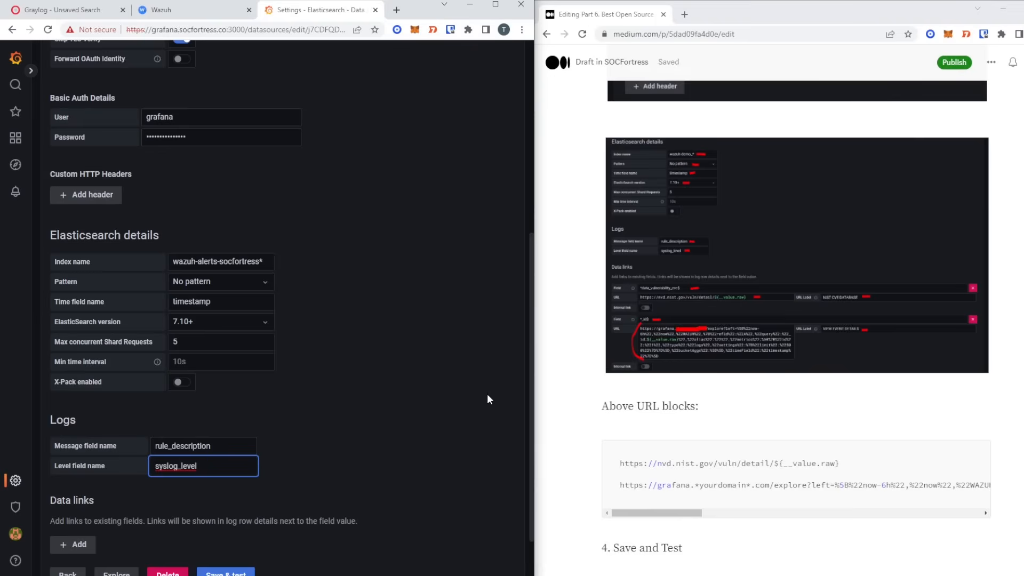
pyautogui.scroll(-2, 353, 388)
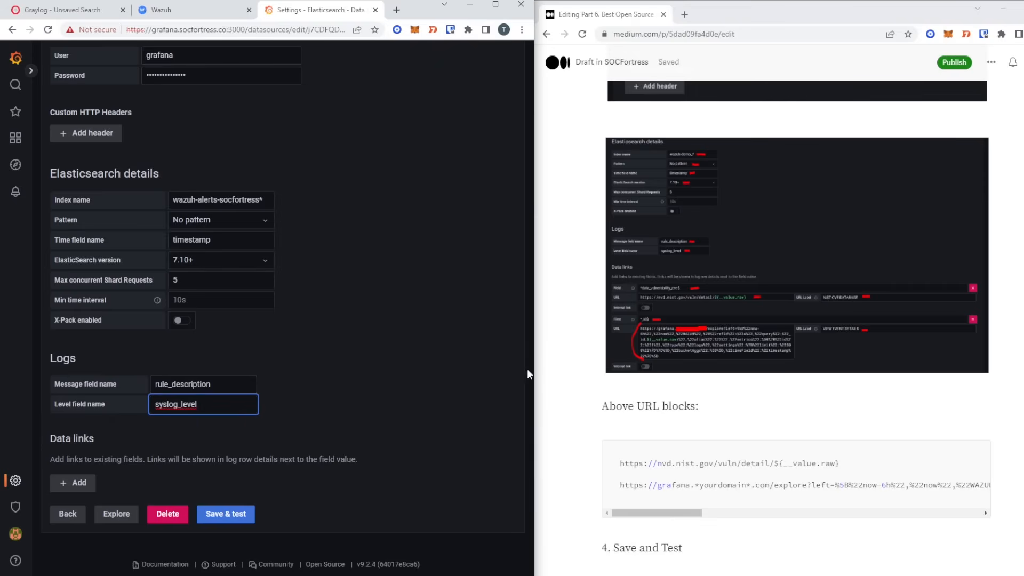
pyautogui.click(75, 483)
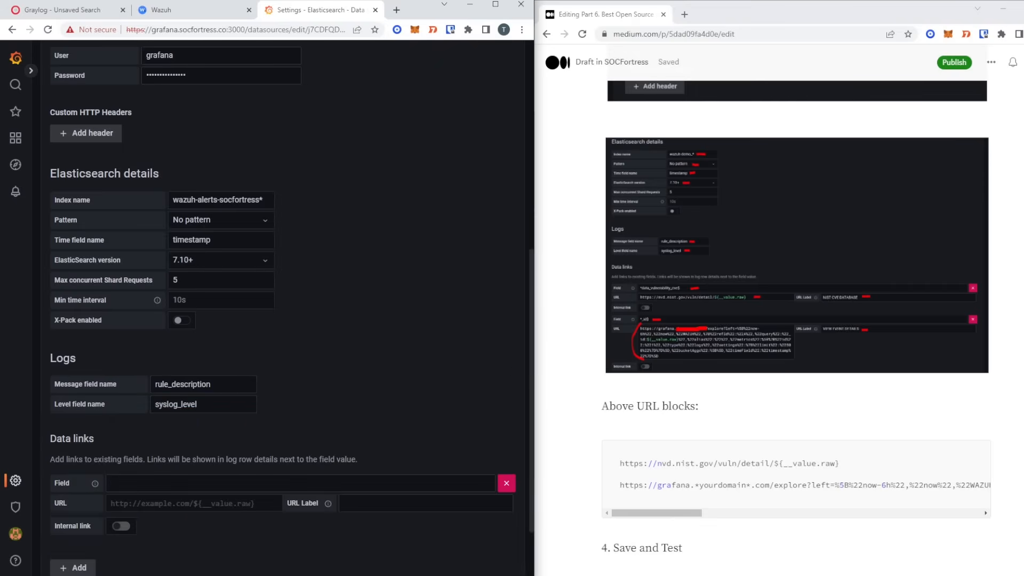
# - Set the first data link's Field to ^data_vulnerability_cve$
pyautogui.scroll(-2, 75, 483)
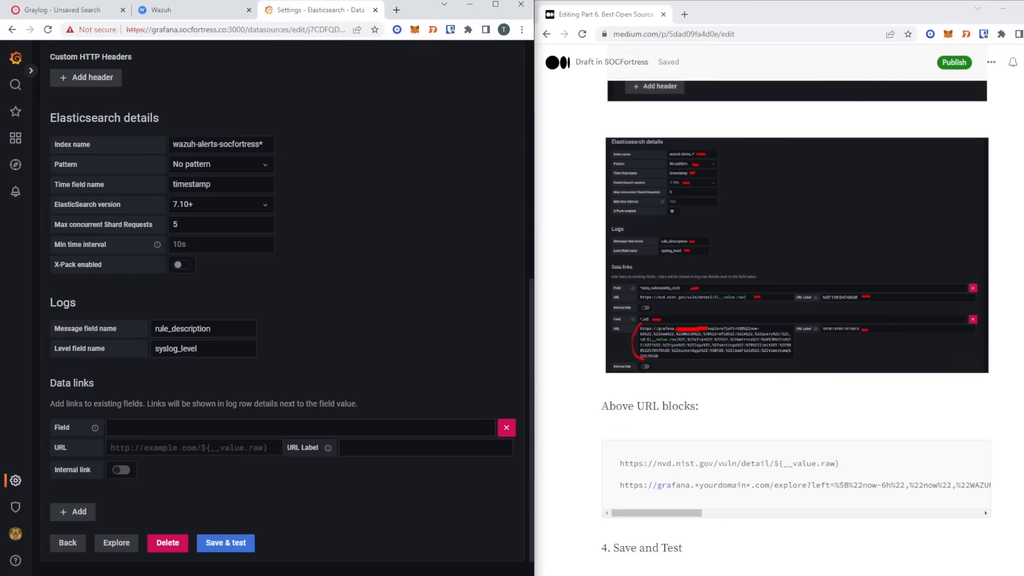
pyautogui.click(839, 463)
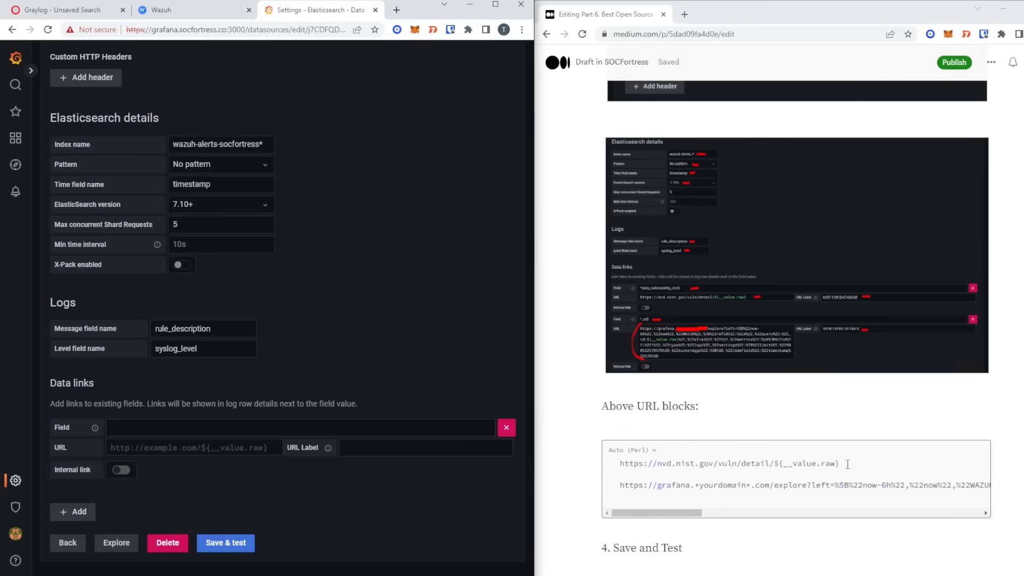
pyautogui.moveTo(840, 463); pyautogui.dragTo(619, 462)
pyautogui.hotkey('ctrl', 'c')
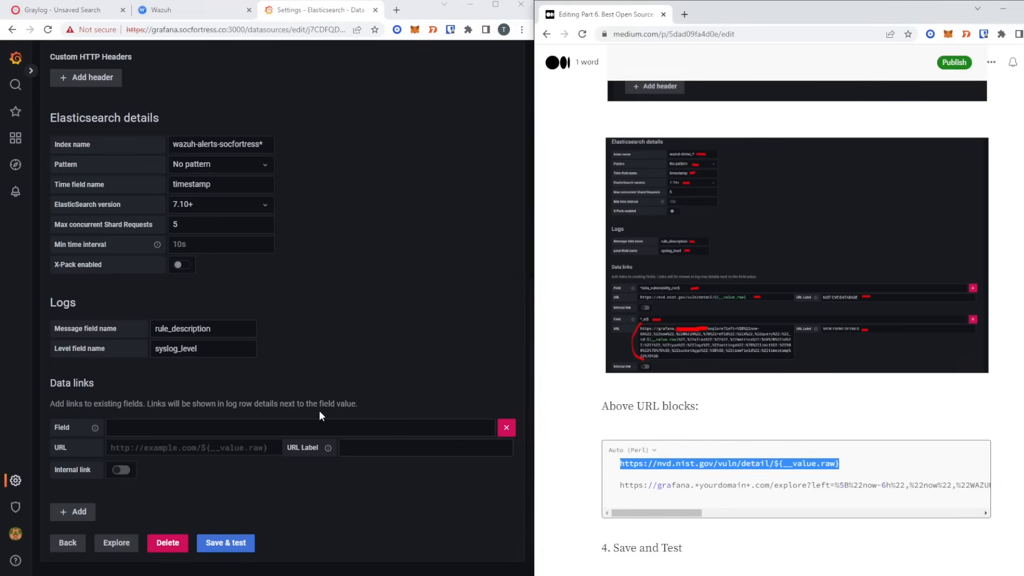
pyautogui.click(302, 428)
pyautogui.hotkey('ctrl', 'v')
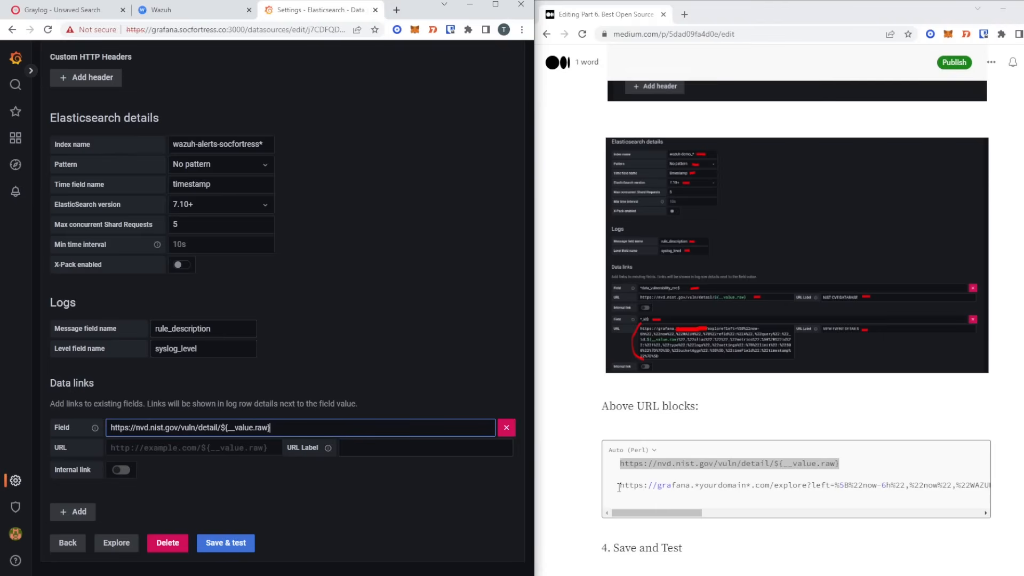
pyautogui.moveTo(272, 428); pyautogui.dragTo(109, 427)
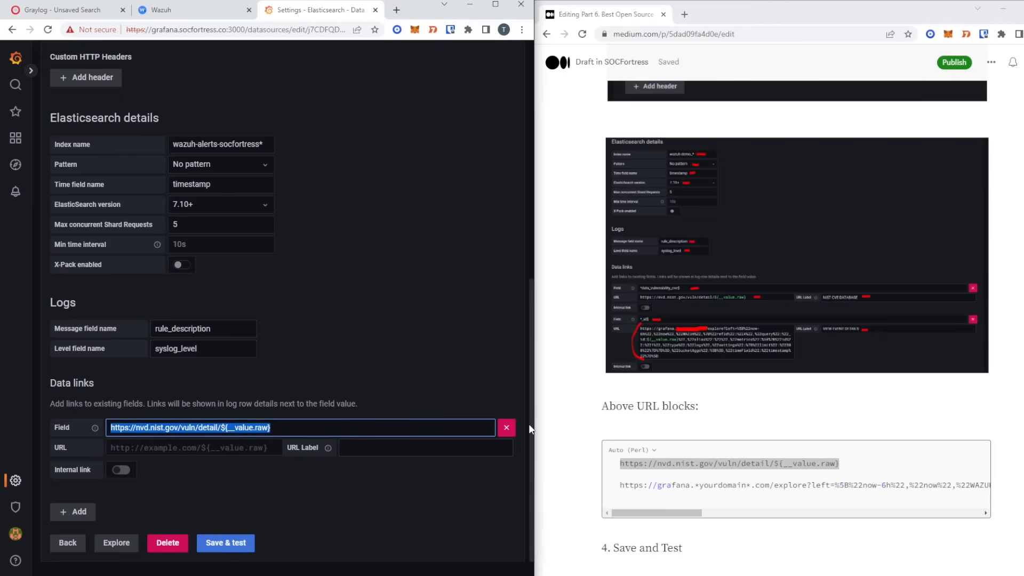
pyautogui.hotkey('ctrl', 'v')
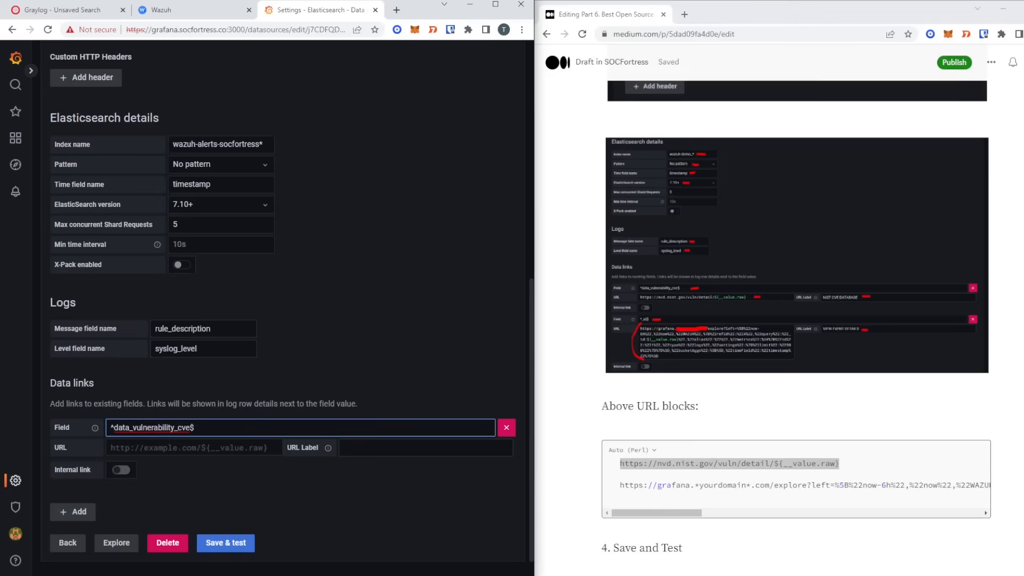
pyautogui.moveTo(113, 428); pyautogui.dragTo(210, 442)
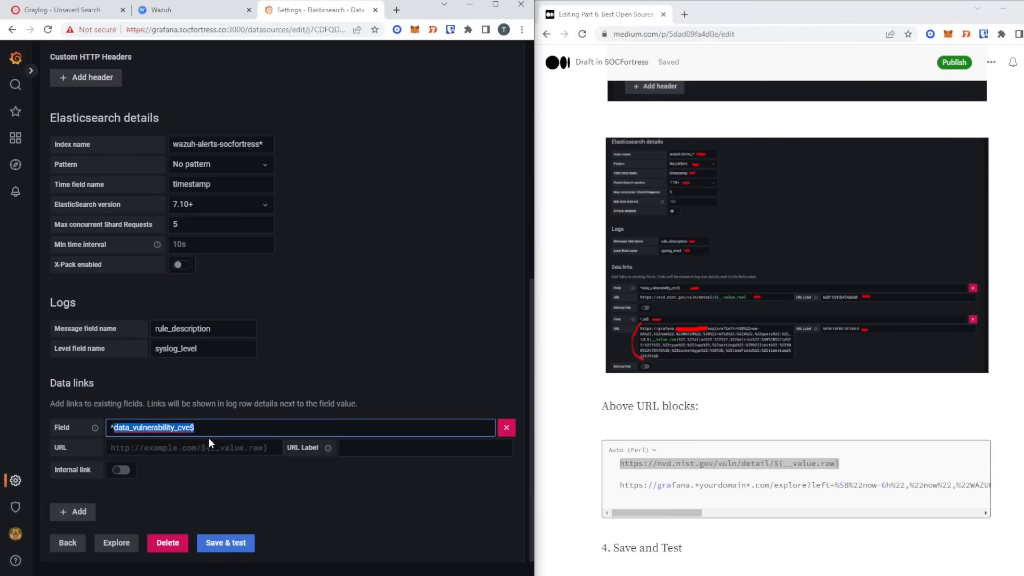
pyautogui.hotkey('shift', 'Left')
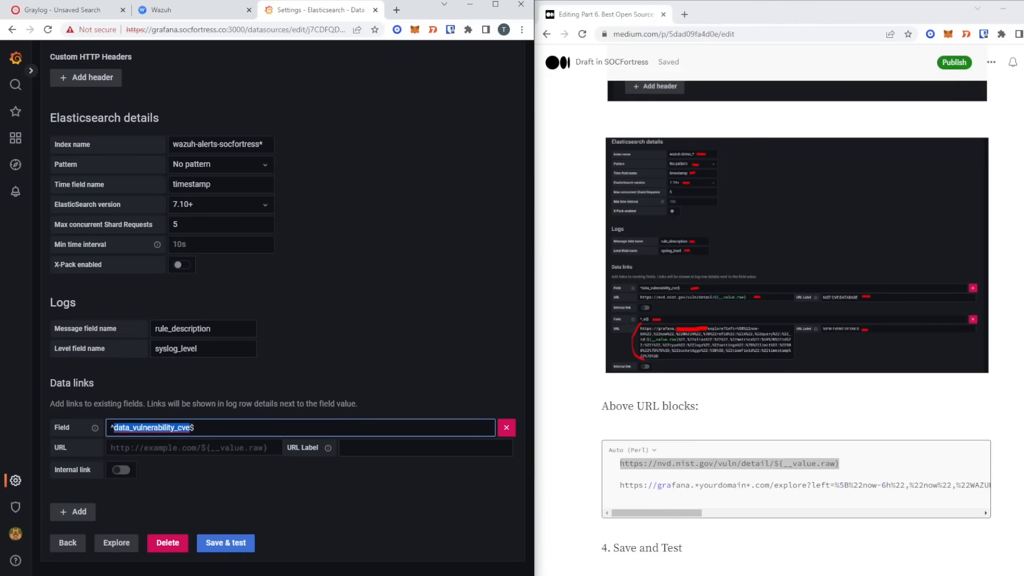
pyautogui.hotkey('alt', 'Tab')
pyautogui.click(868, 464)
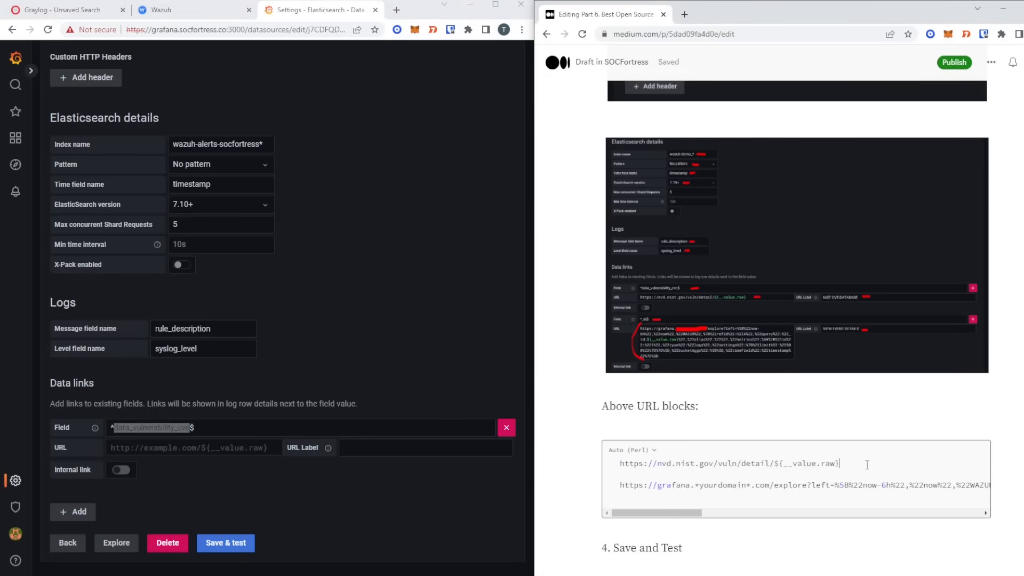
pyautogui.moveTo(848, 466); pyautogui.dragTo(581, 462)
pyautogui.hotkey('ctrl', 'c')
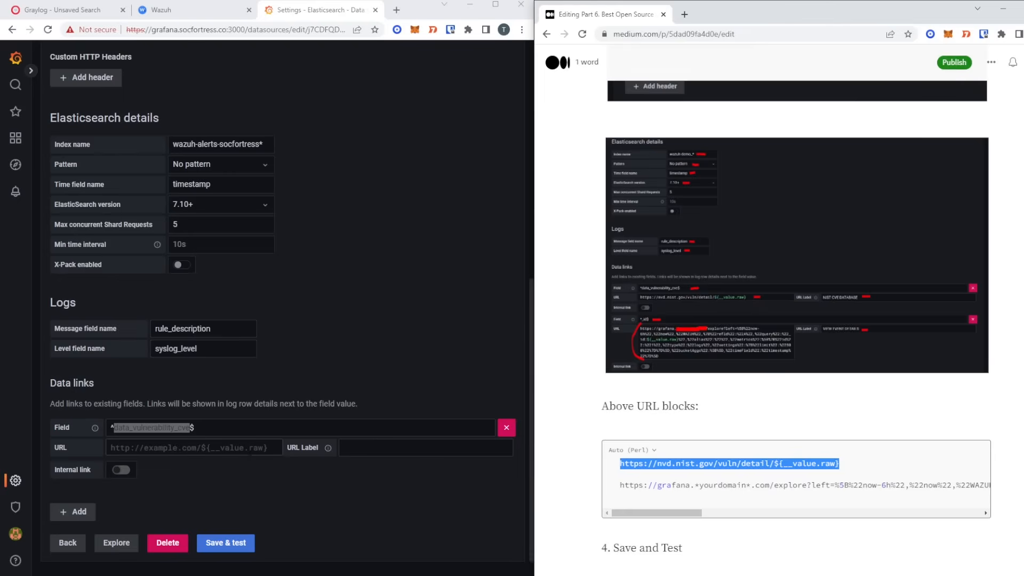
pyautogui.click(160, 447)
pyautogui.hotkey('ctrl', 'v')
pyautogui.hotkey('alt', 'Tab')
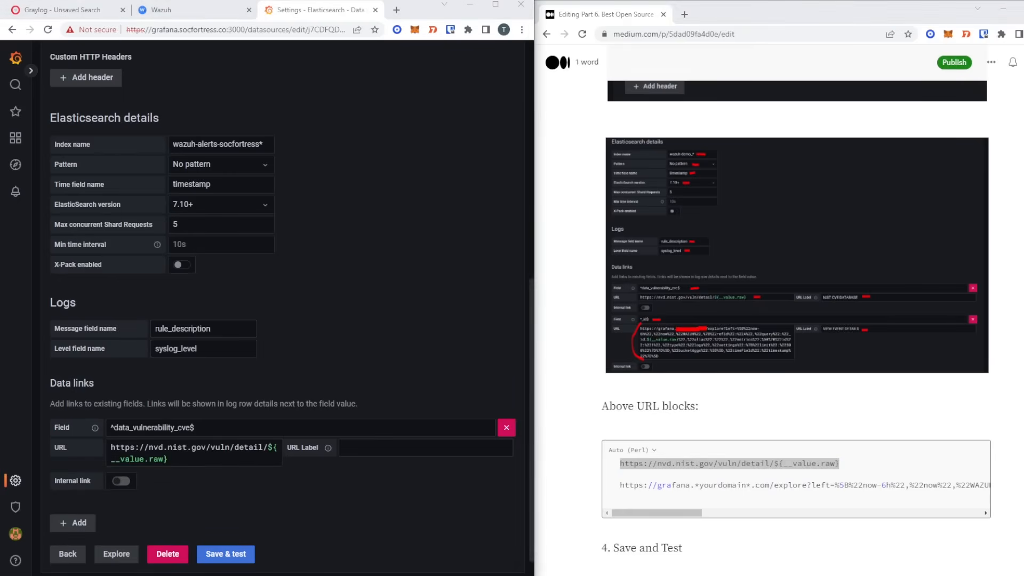
pyautogui.click(373, 448)
pyautogui.hotkey('ctrl', 'v')
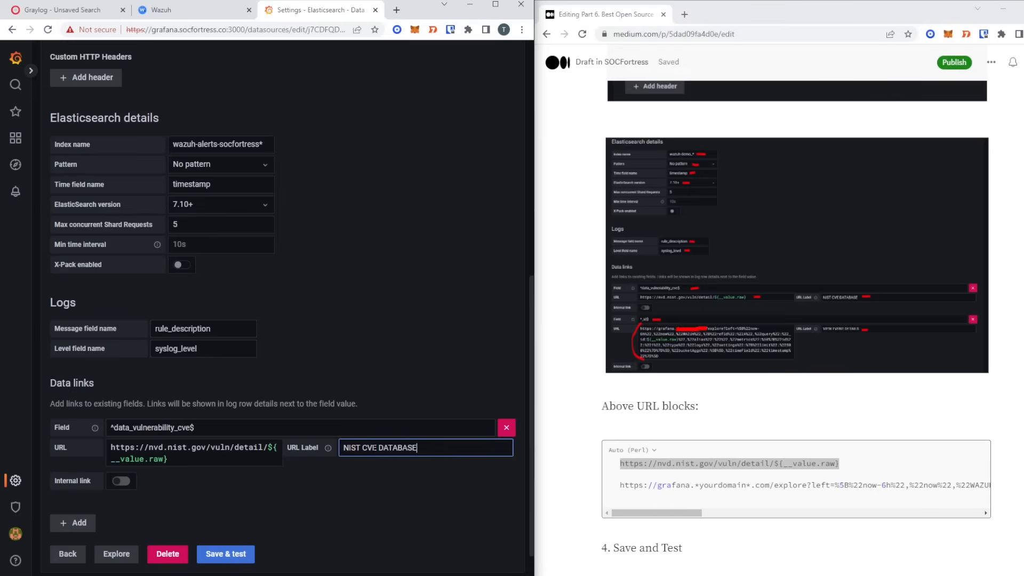
pyautogui.scroll(-1, 378, 471)
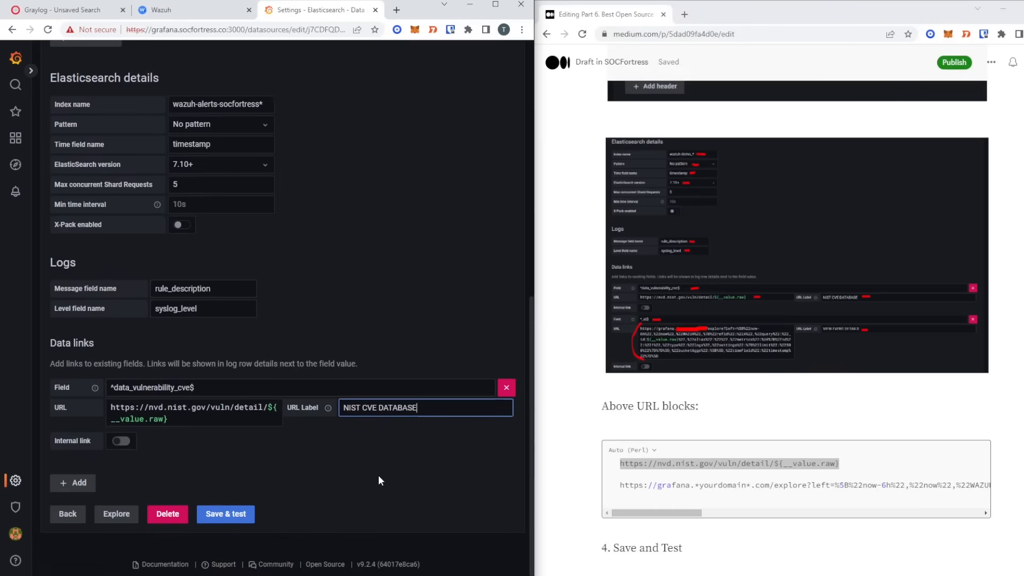
pyautogui.click(80, 484)
pyautogui.scroll(-1, 80, 487)
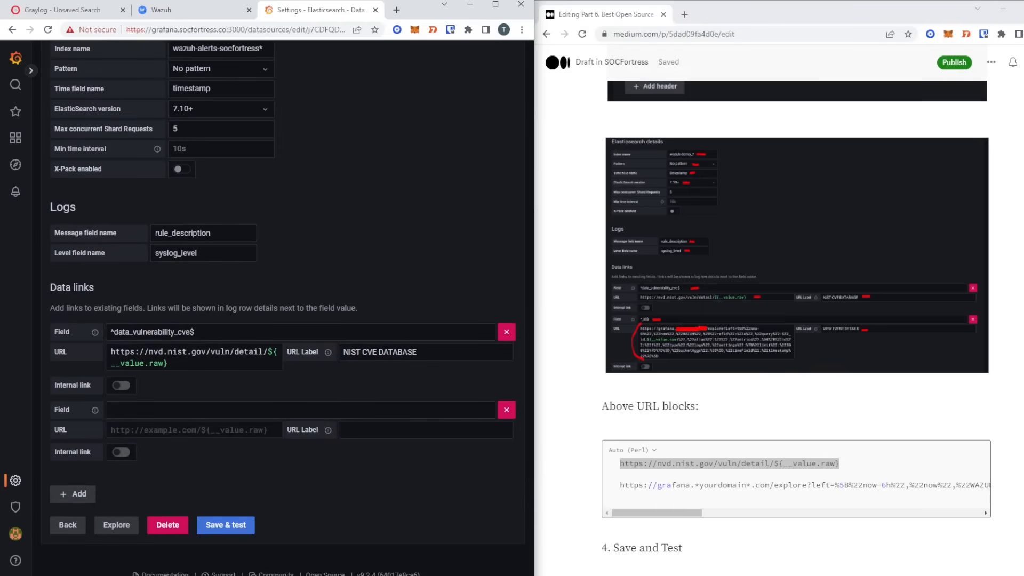
# - Set the second data link's Field to ^_id$ and paste the Grafana explore URL
pyautogui.click(274, 409)
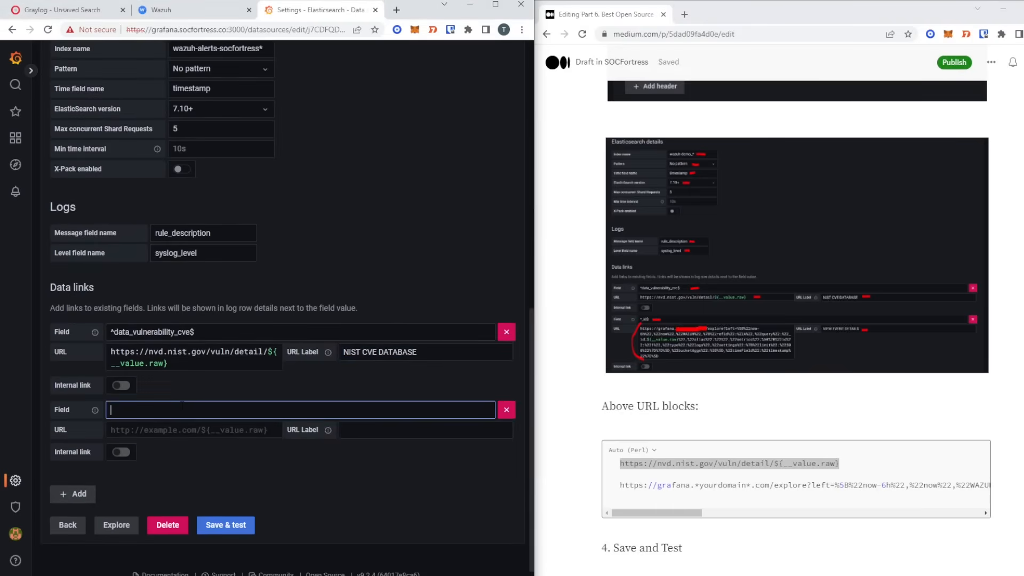
pyautogui.write('^_id$')
pyautogui.moveTo(620, 485); pyautogui.dragTo(1011, 492)
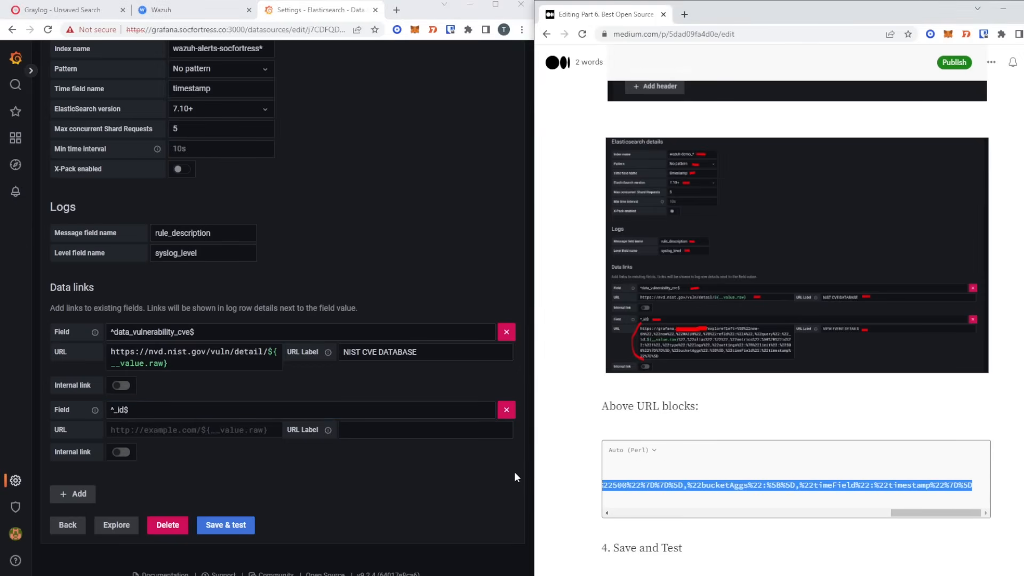
pyautogui.click(269, 431)
pyautogui.hotkey('ctrl', 'v')
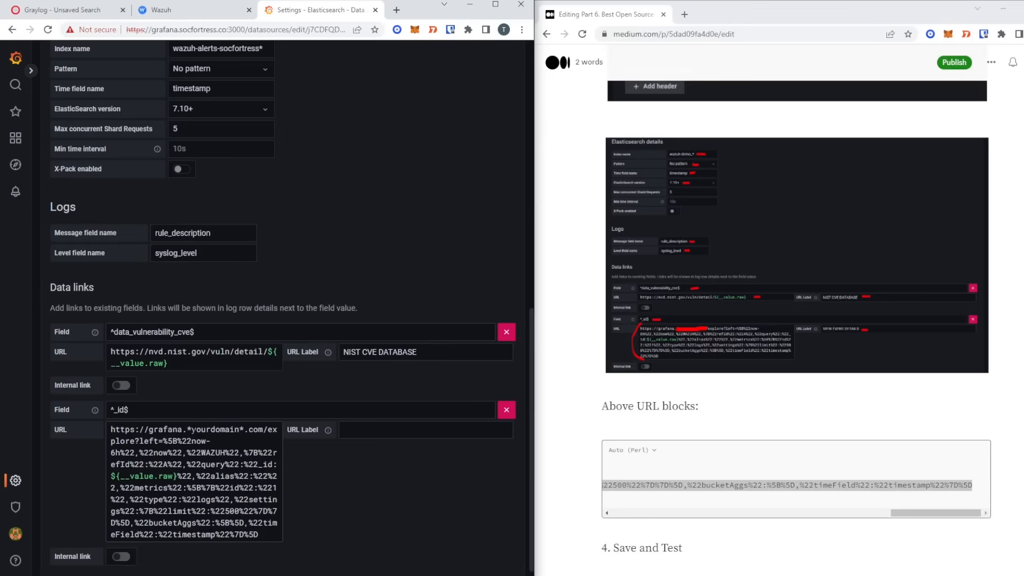
# - Change the URL domain to grafana.socfortress.co and label the link VIEW EVENT DETAILS
pyautogui.moveTo(187, 429); pyautogui.dragTo(244, 429)
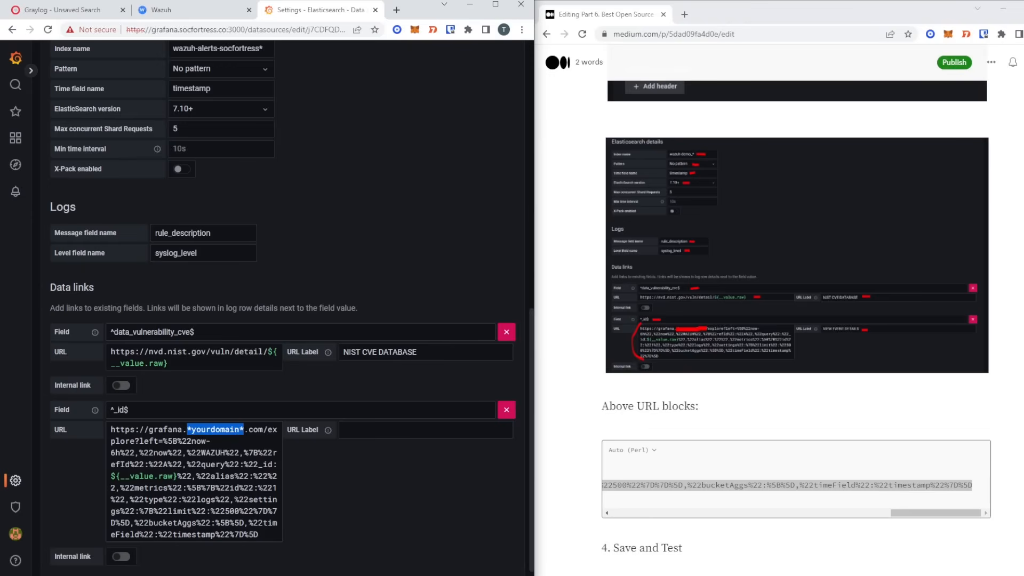
pyautogui.write('socfortress')
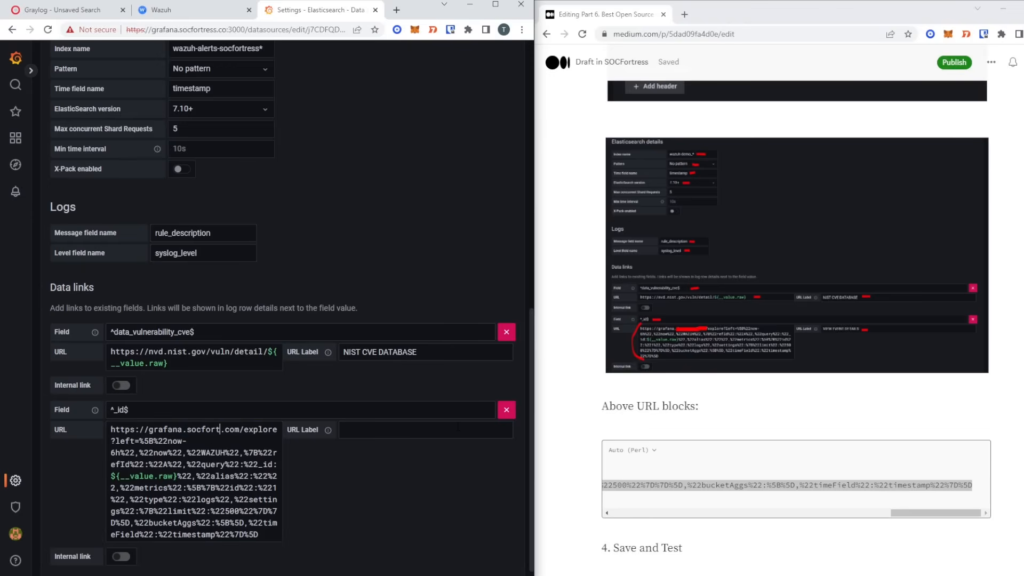
pyautogui.click(114, 440)
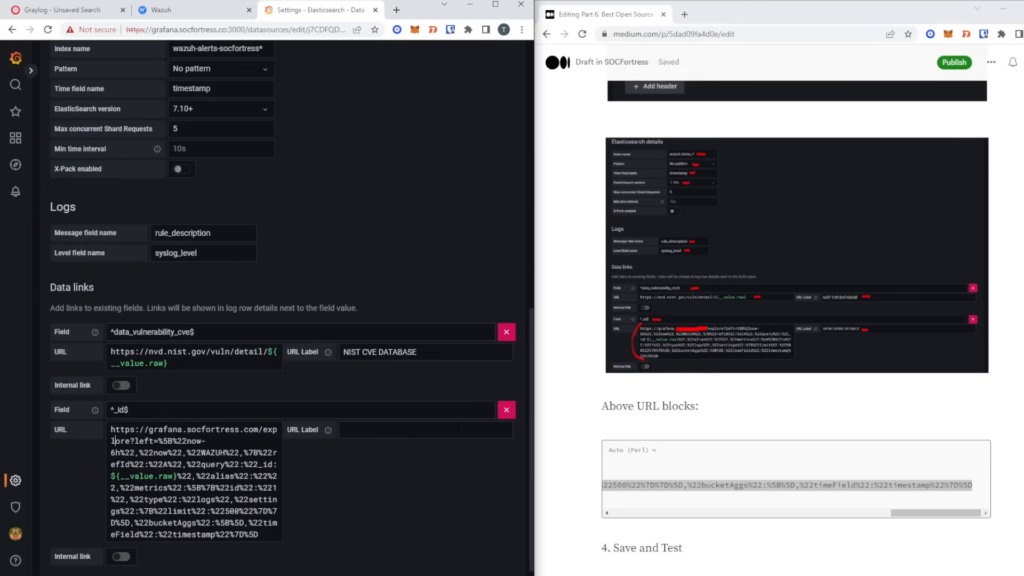
pyautogui.press('Left')
pyautogui.press('Left')
pyautogui.press('Left')
pyautogui.press('Left')
pyautogui.press('Left')
pyautogui.press('BackSpace')
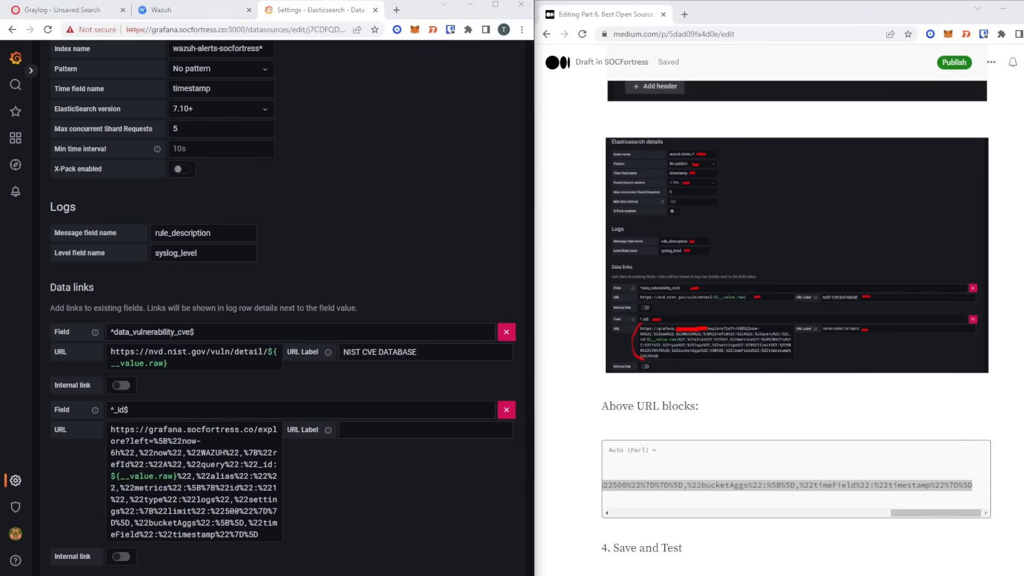
pyautogui.click(403, 441)
pyautogui.hotkey('ctrl', 'v')
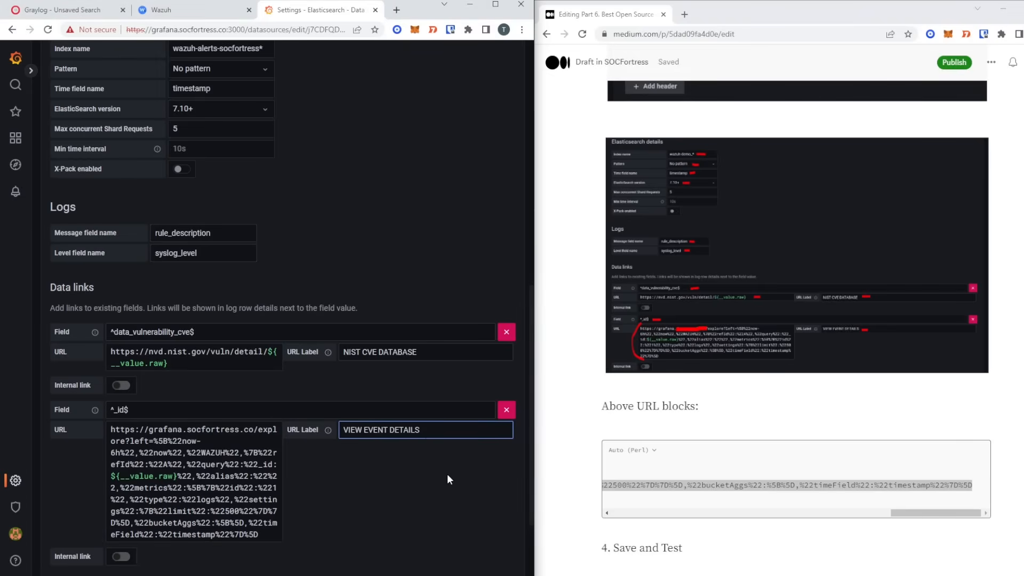
pyautogui.scroll(-2, 445, 474)
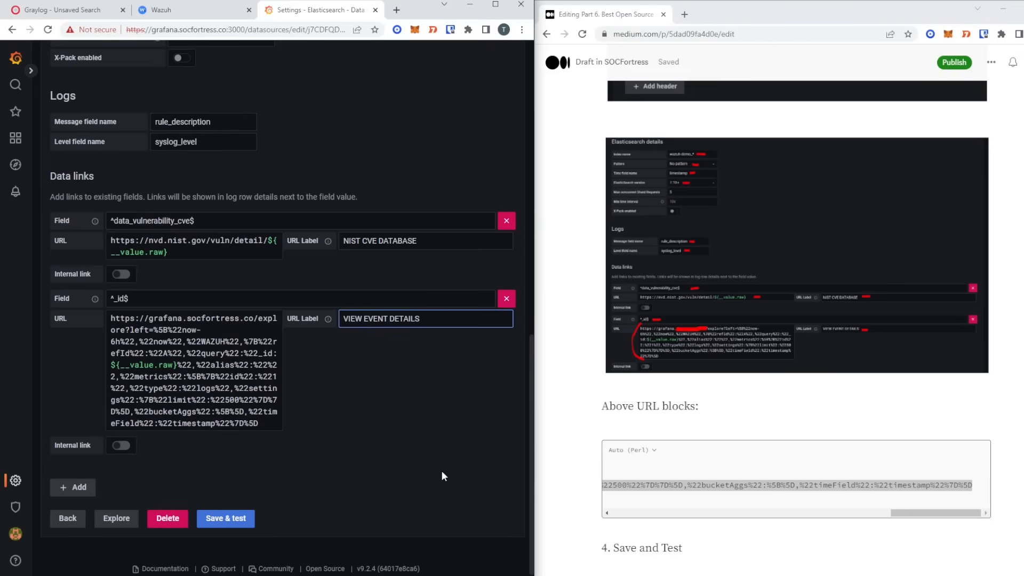
# - Save & test the WAZUH data source and review the result
pyautogui.click(226, 518)
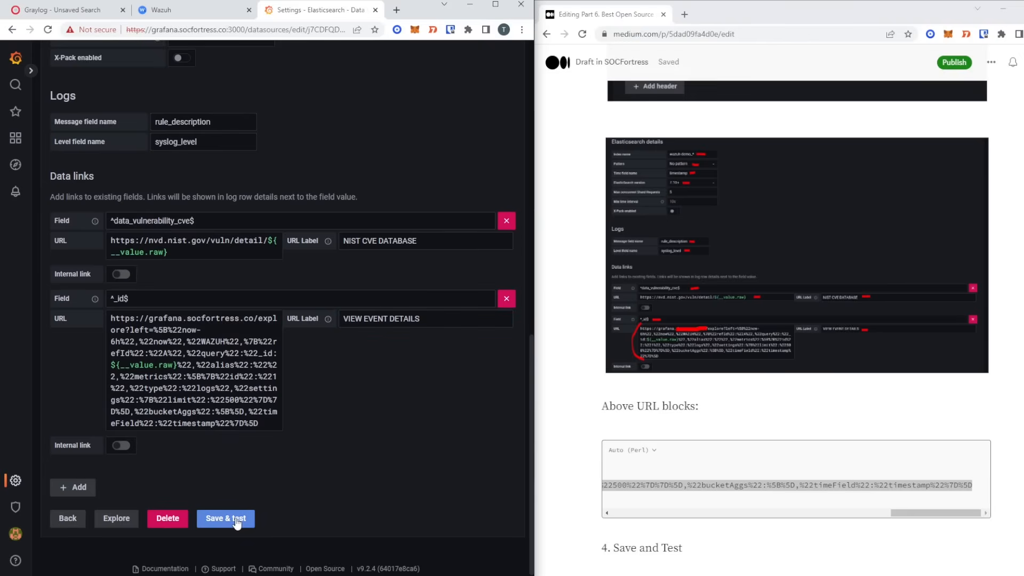
pyautogui.scroll(-2, 331, 400)
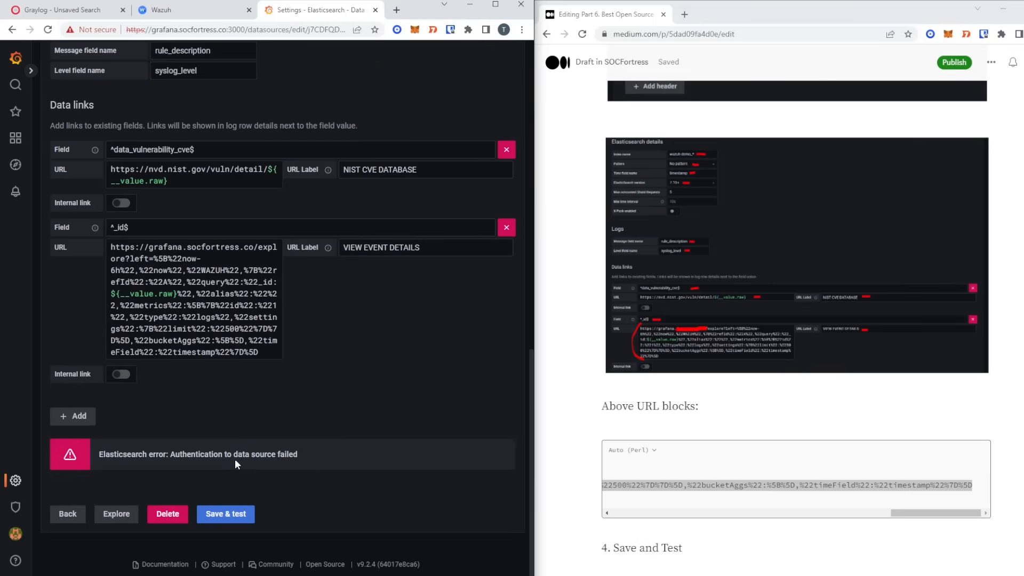
pyautogui.scroll(5, 436, 358)
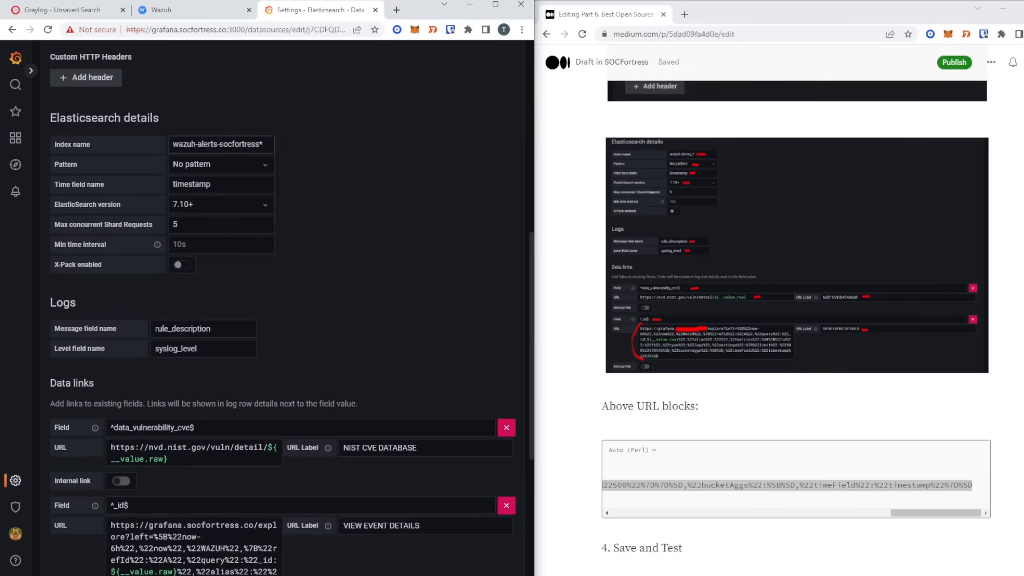
pyautogui.scroll(2, 331, 256)
pyautogui.scroll(-7, 325, 260)
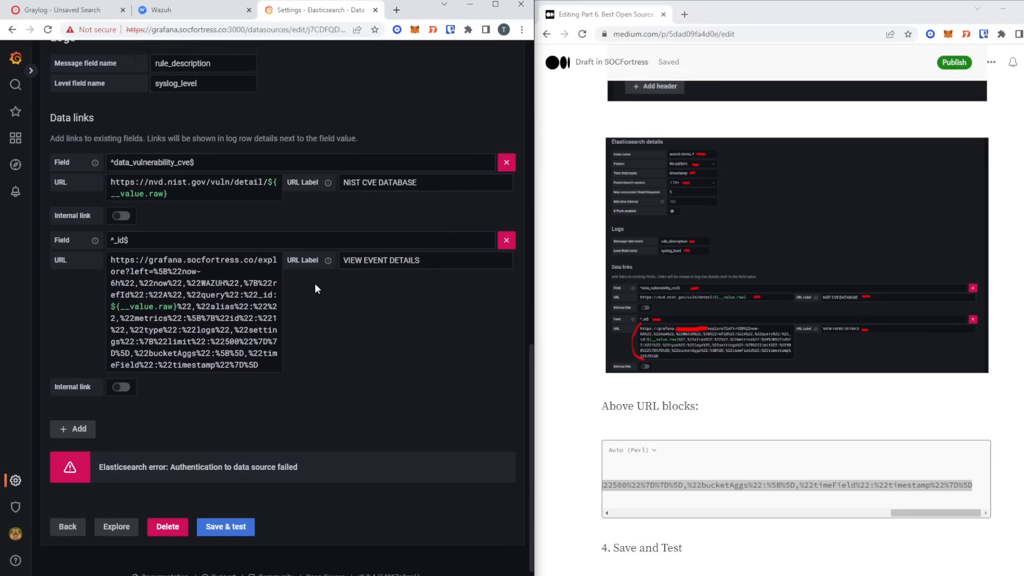
pyautogui.scroll(10, 226, 265)
# - Reset and re-enter the basic auth password, then save & test to get 'Index OK. Time field name OK.'
pyautogui.click(211, 354)
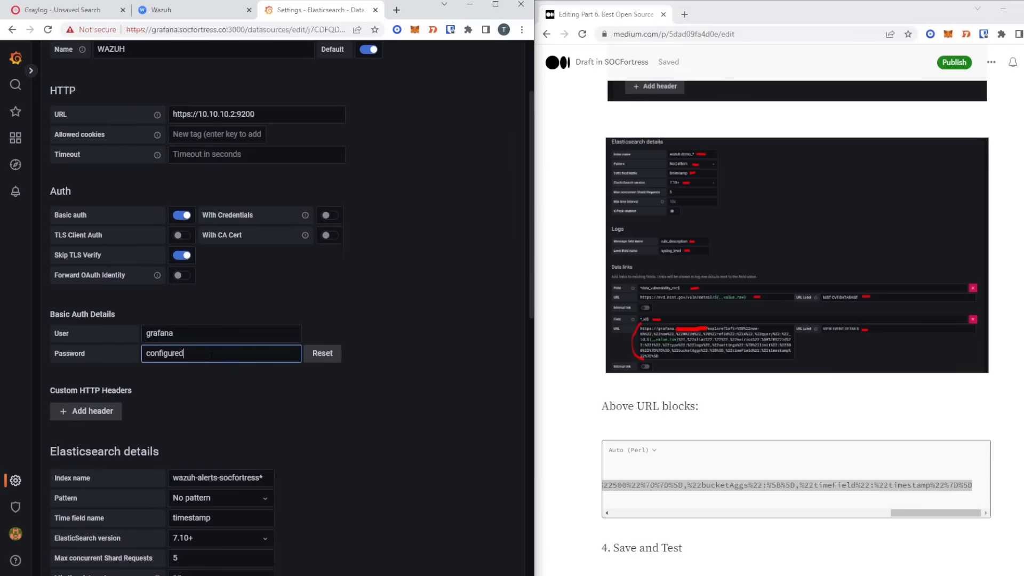
pyautogui.doubleClick(211, 354)
pyautogui.click(327, 359)
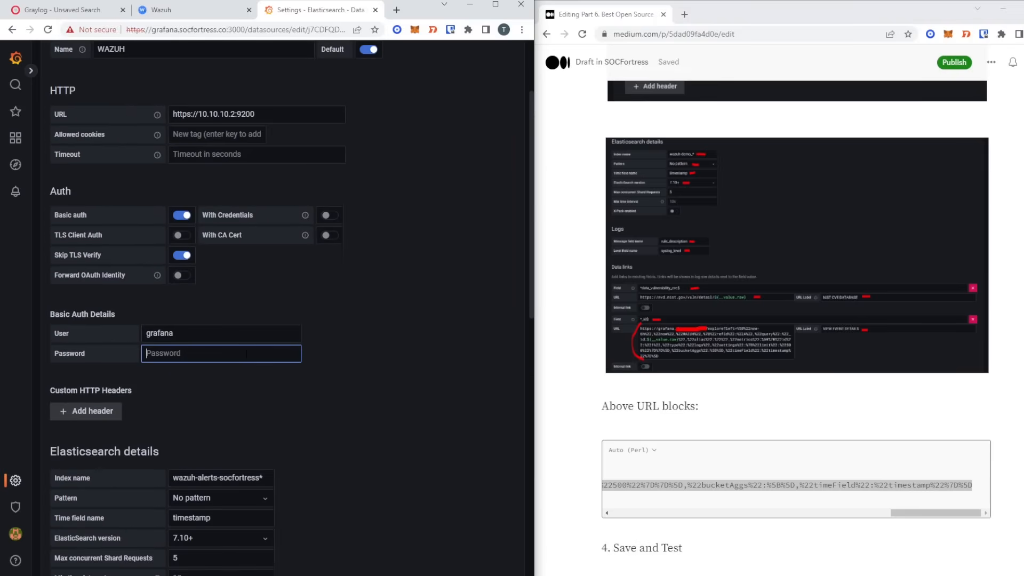
pyautogui.write('****************')
pyautogui.press('Return')
pyautogui.scroll(-2, 418, 491)
pyautogui.click(229, 510)
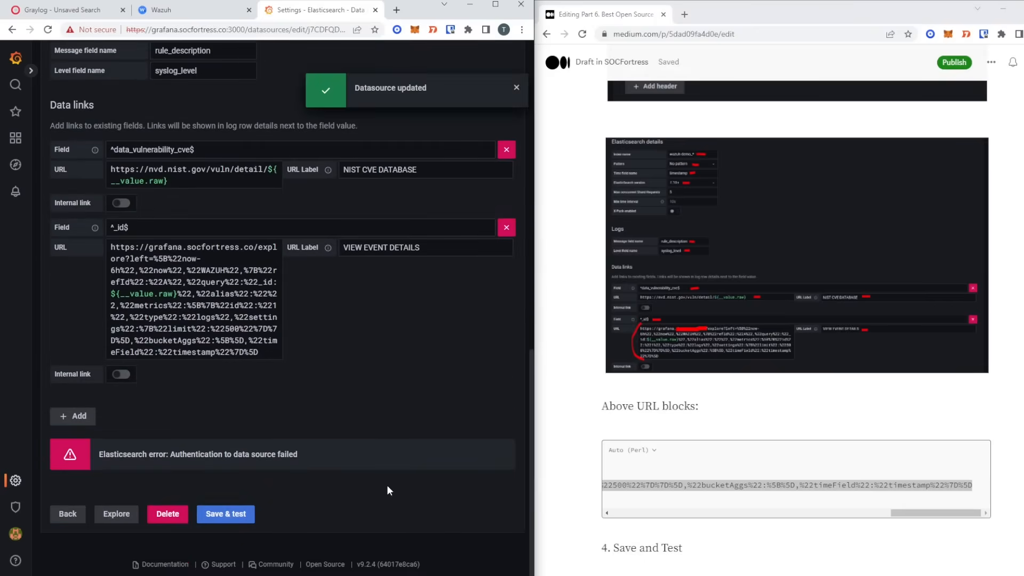
pyautogui.scroll(4, 405, 395)
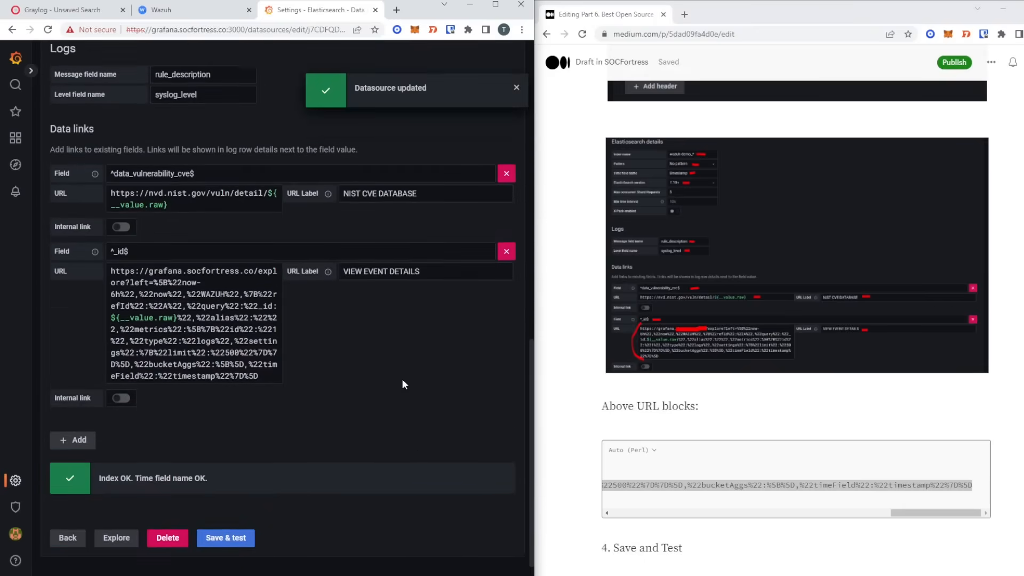
pyautogui.scroll(-4, 288, 298)
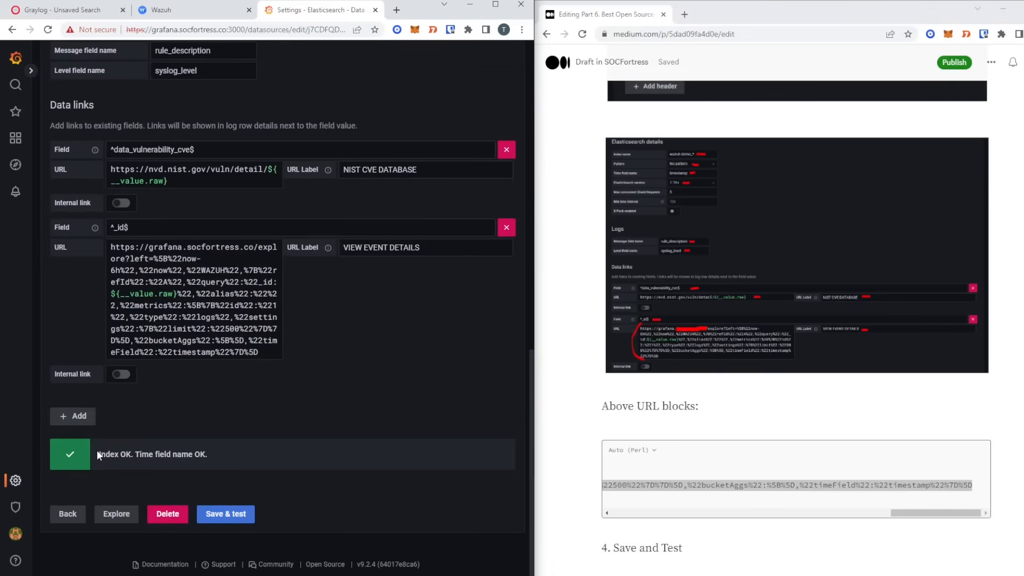
pyautogui.moveTo(97, 452); pyautogui.dragTo(215, 457)
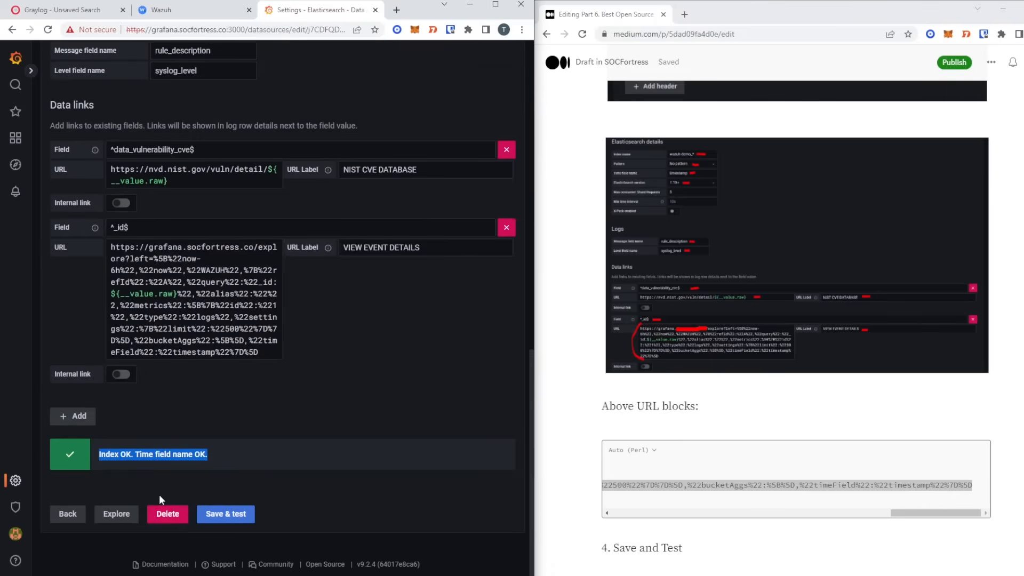
# - Open the WAZUH data source in Explore, maximized, with the metric switched from Count to Logs
pyautogui.click(495, 5)
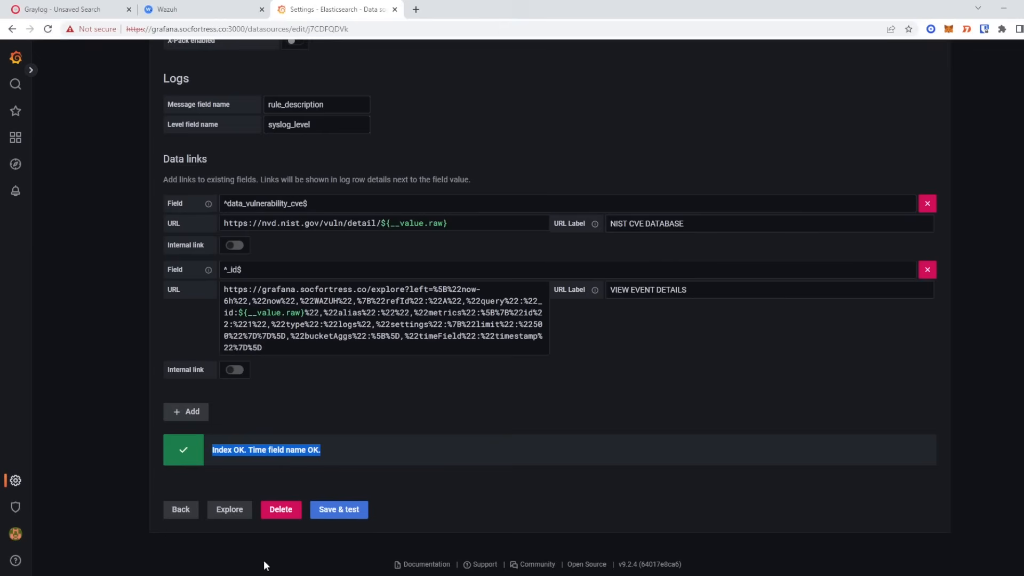
pyautogui.click(231, 510)
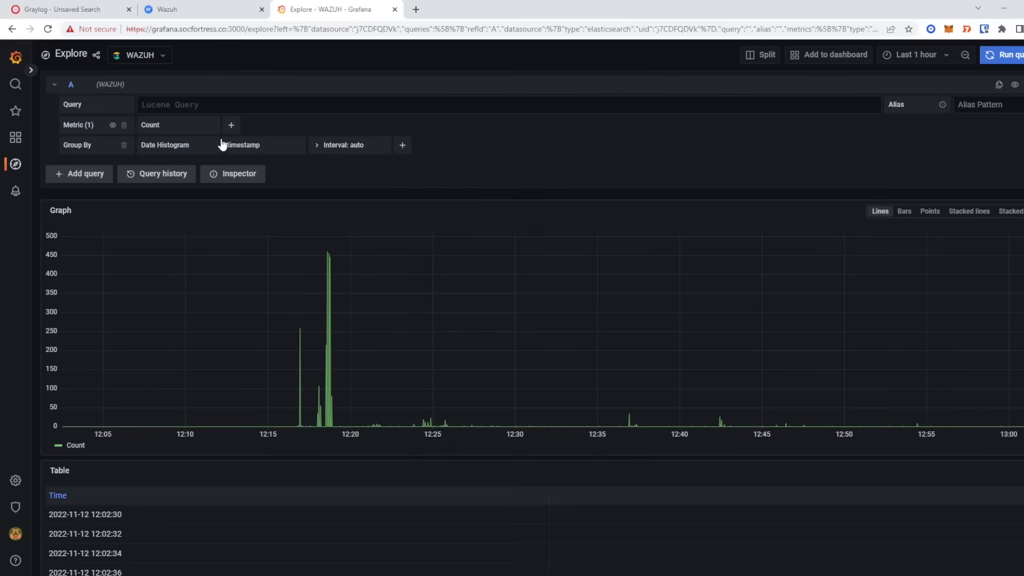
pyautogui.click(196, 124)
pyautogui.scroll(-2, 192, 264)
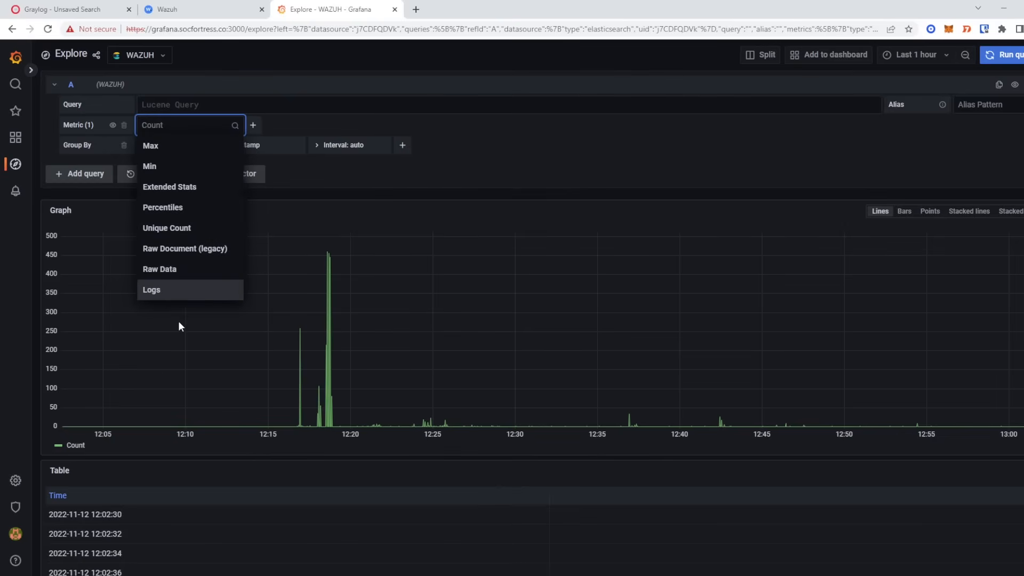
pyautogui.click(176, 290)
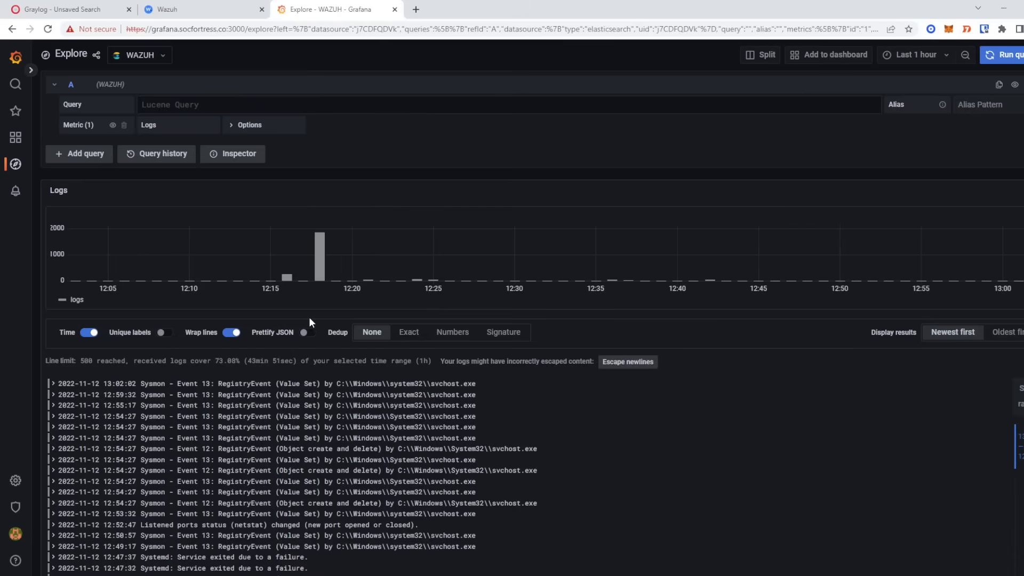
# - Scroll through the Sysmon and Systemd log lines and the log-volume histogram
pyautogui.scroll(-2, 456, 394)
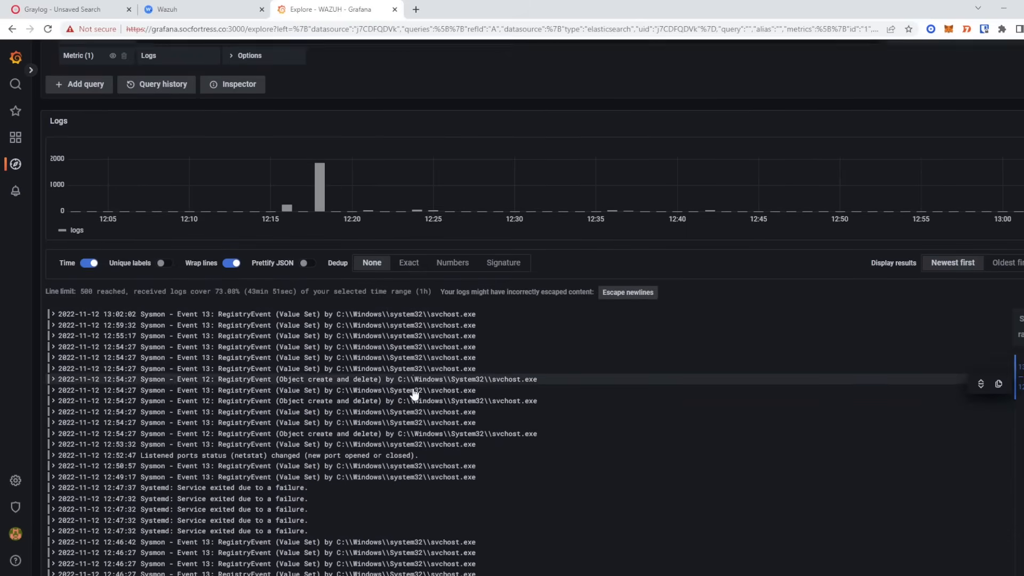
pyautogui.scroll(-5, 414, 394)
pyautogui.scroll(4, 395, 365)
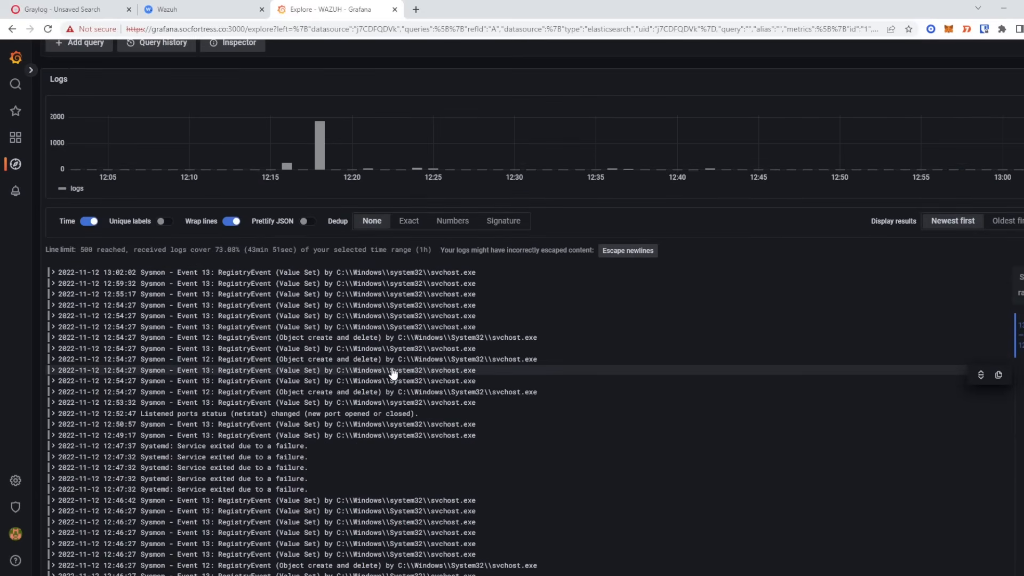
pyautogui.scroll(3, 393, 373)
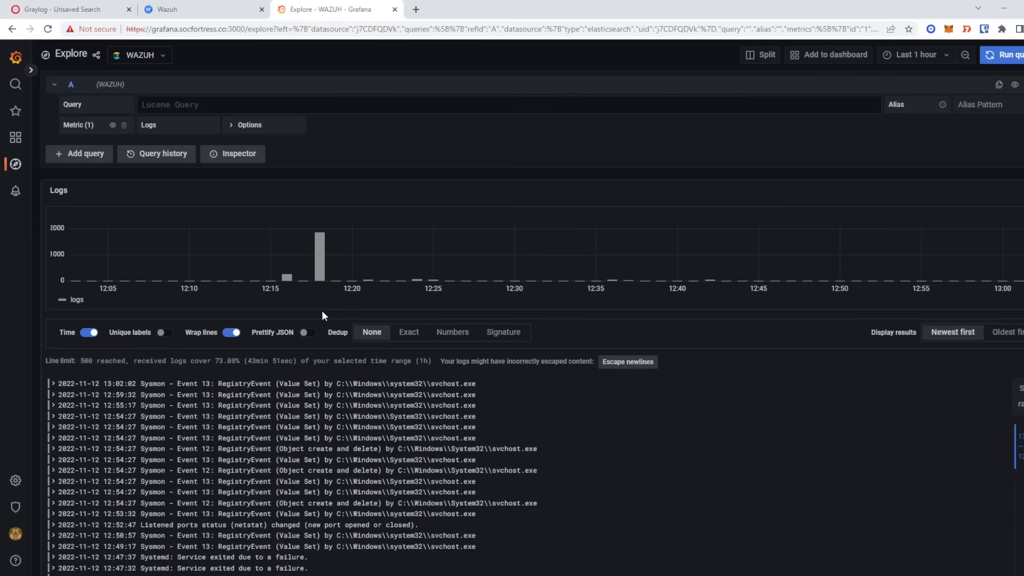
pyautogui.scroll(-3, 318, 304)
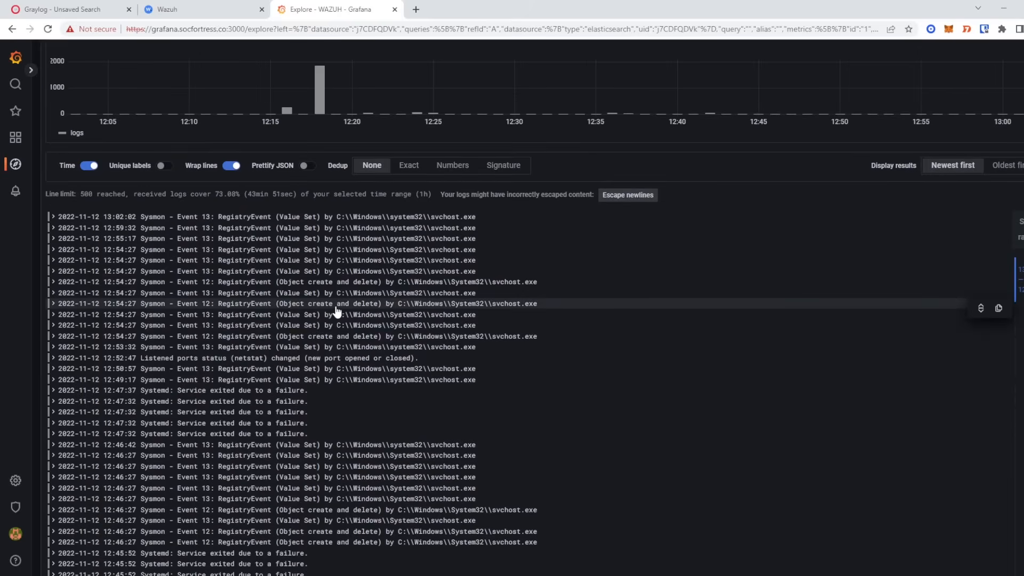
pyautogui.scroll(3, 323, 211)
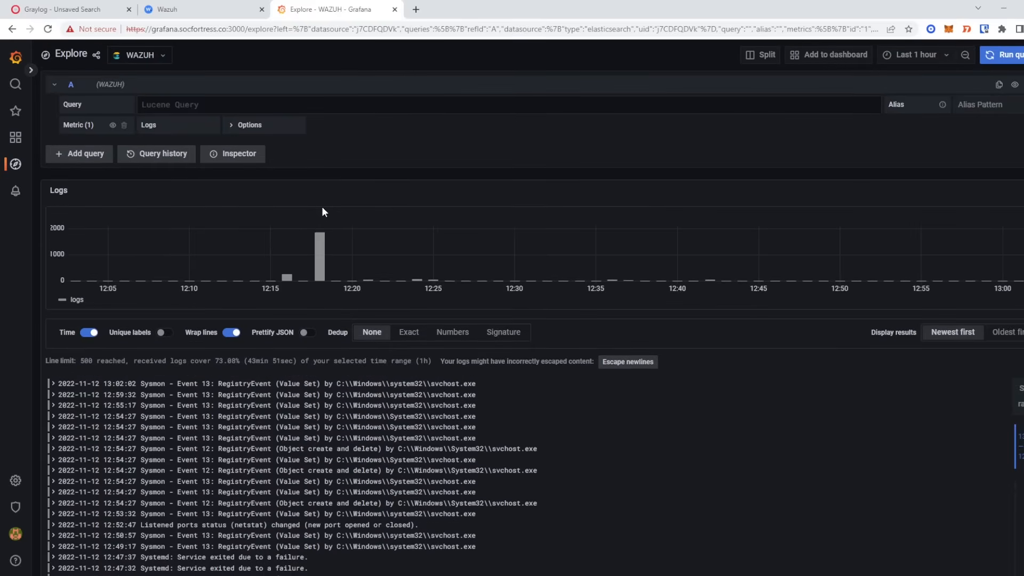
pyautogui.moveTo(21, 145)
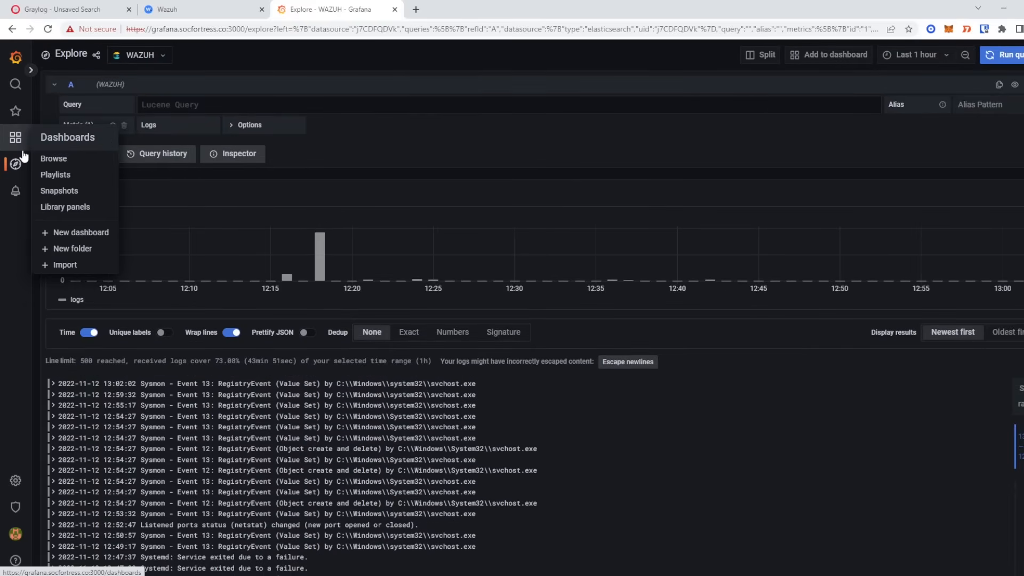
# - Create a new Grafana dashboard with a WAZUH event-count panel, then return to Graylog's WAZUH ALERTS search
pyautogui.click(21, 142)
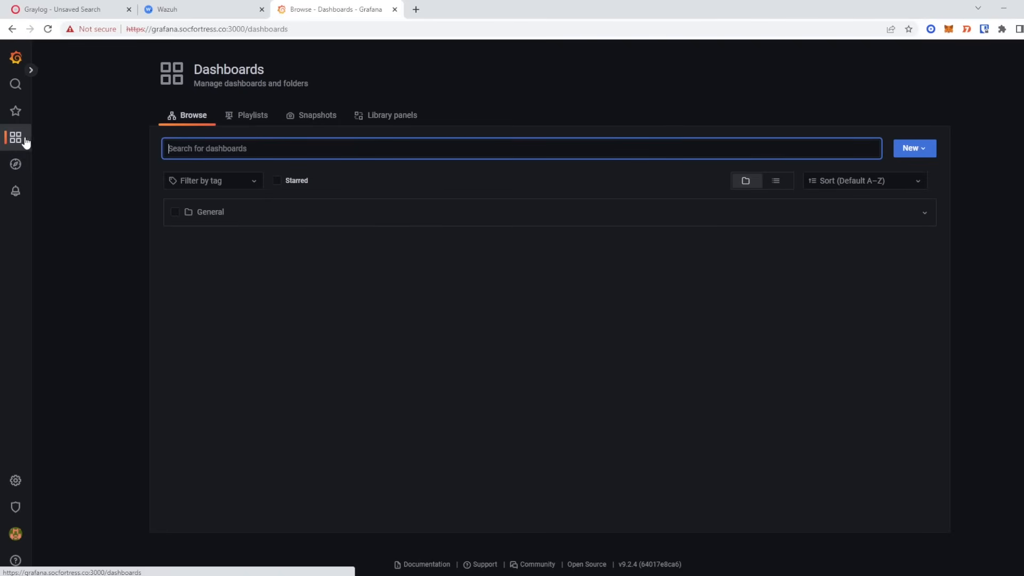
pyautogui.click(925, 148)
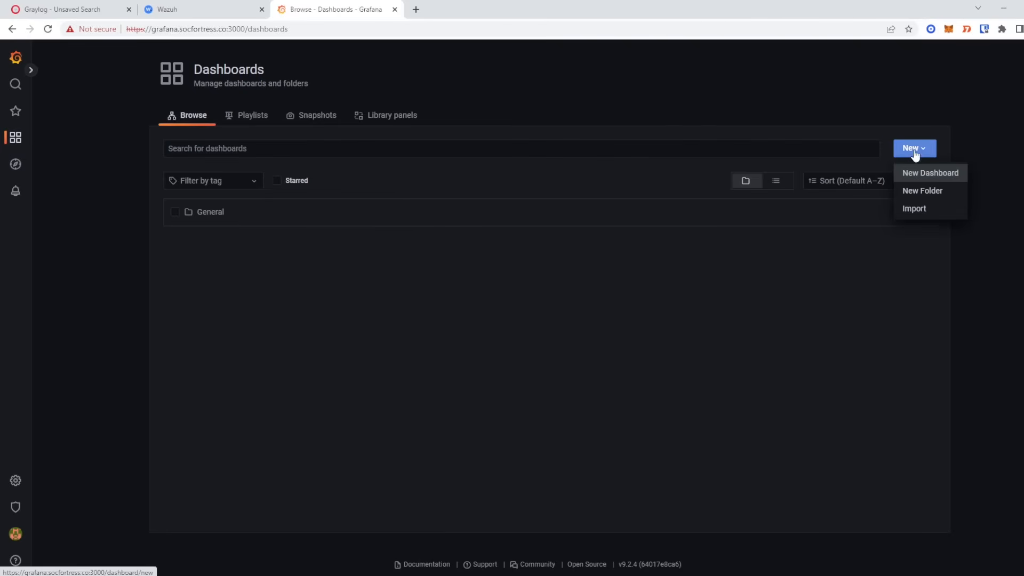
pyautogui.click(925, 172)
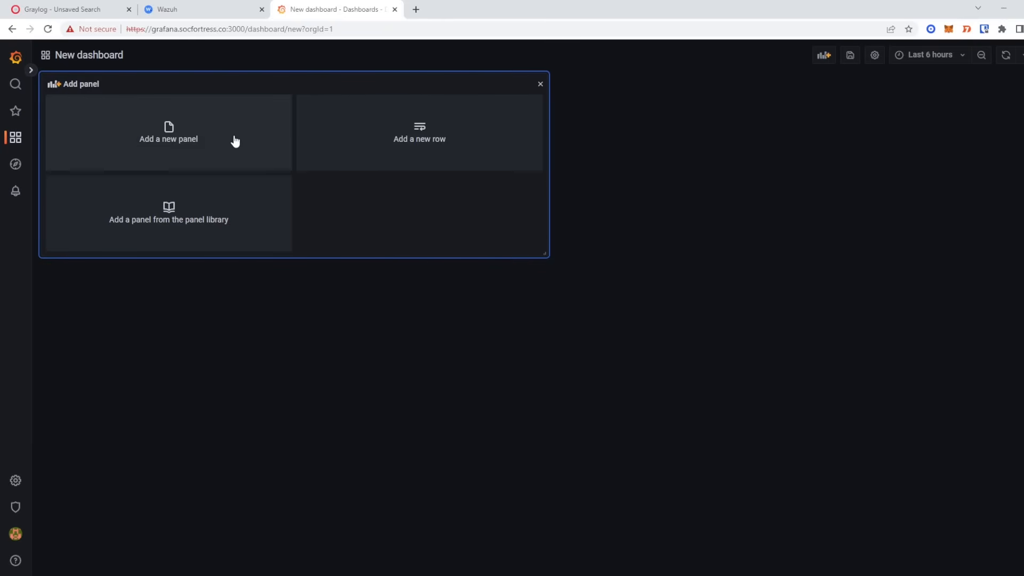
pyautogui.click(198, 144)
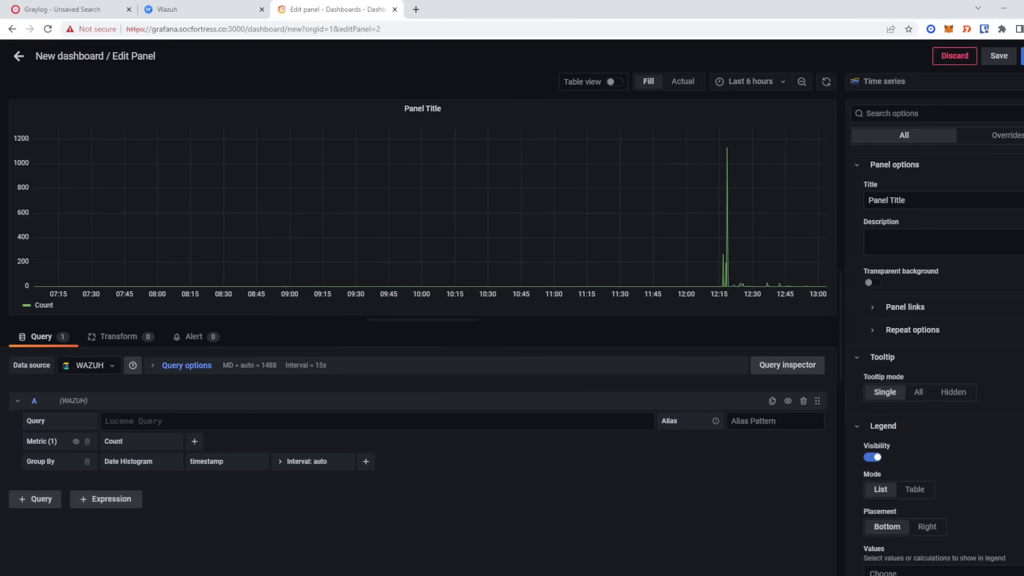
pyautogui.click(75, 9)
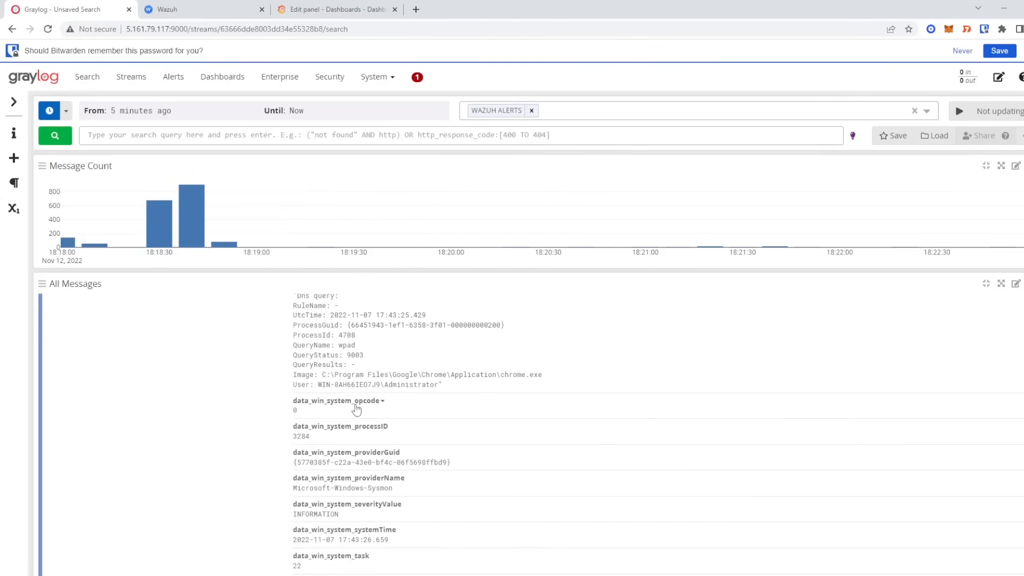
pyautogui.scroll(-6, 355, 408)
pyautogui.scroll(-6, 344, 379)
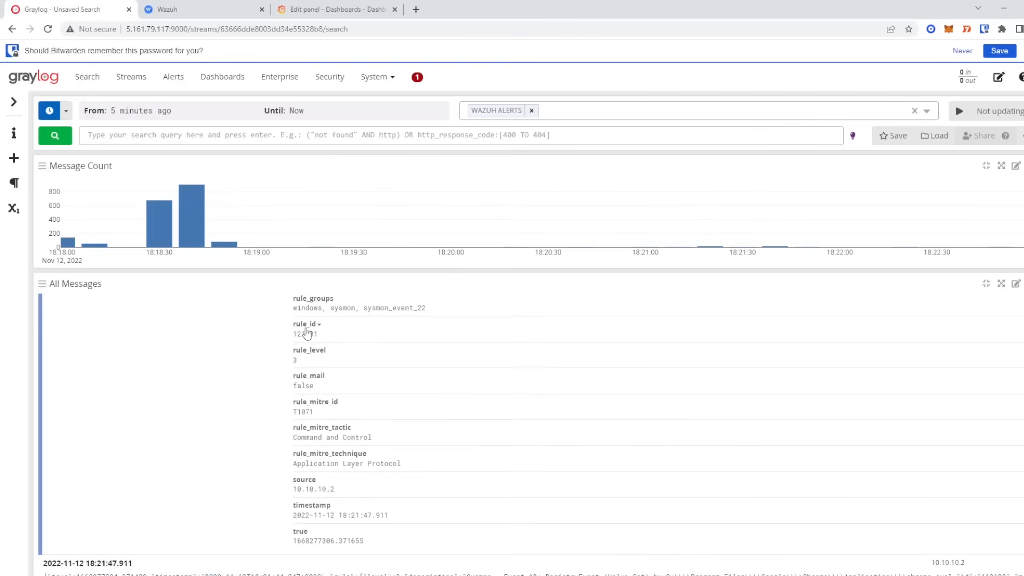
pyautogui.scroll(1, 342, 342)
pyautogui.moveTo(292, 363); pyautogui.dragTo(426, 370)
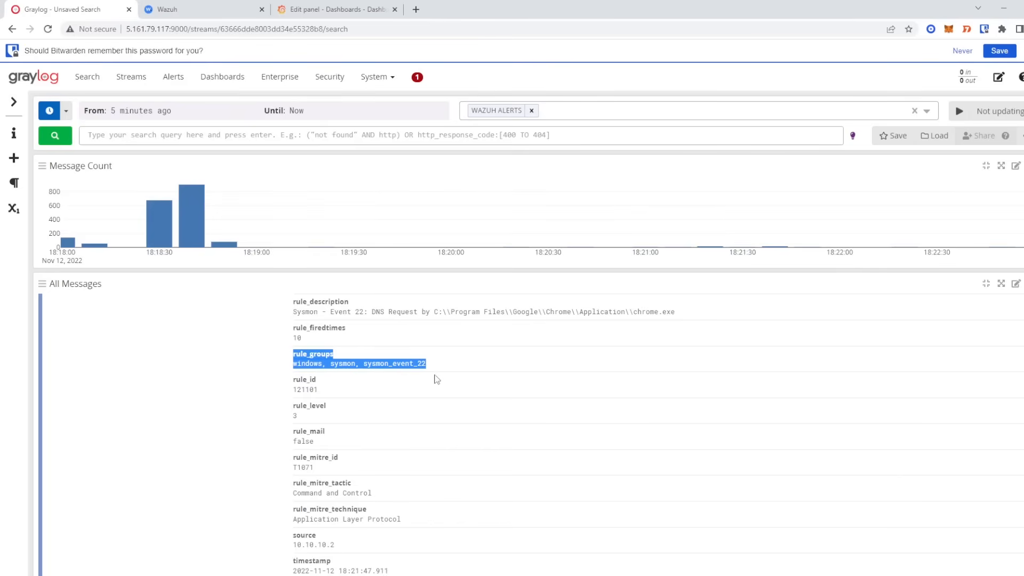
pyautogui.click(455, 368)
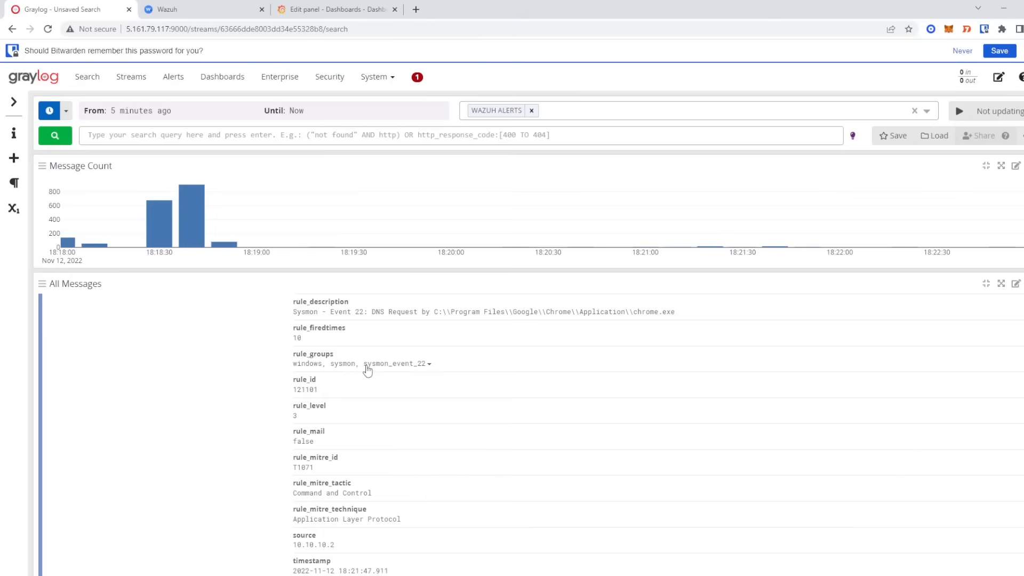
pyautogui.moveTo(367, 366); pyautogui.dragTo(433, 372)
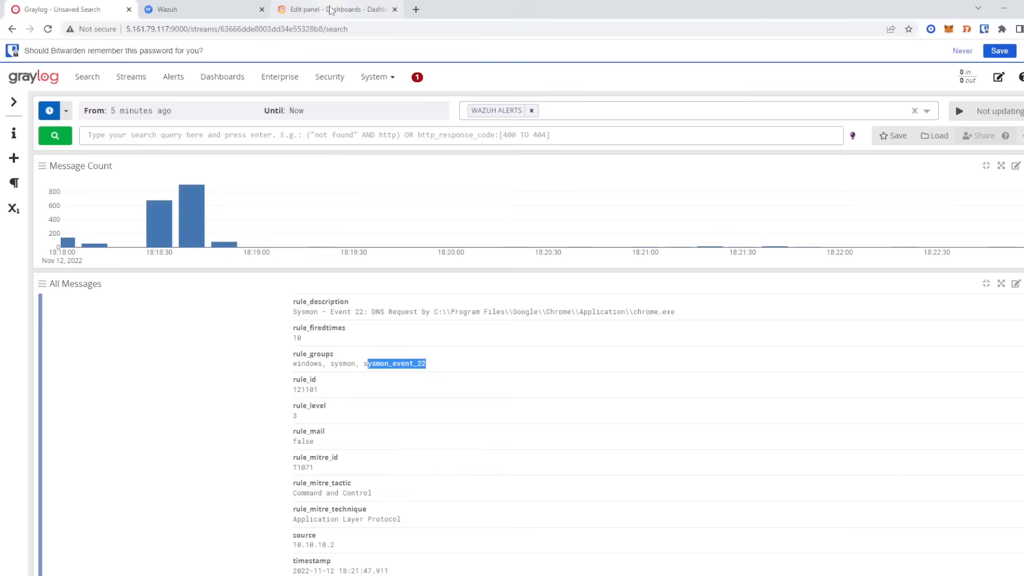
pyautogui.click(332, 9)
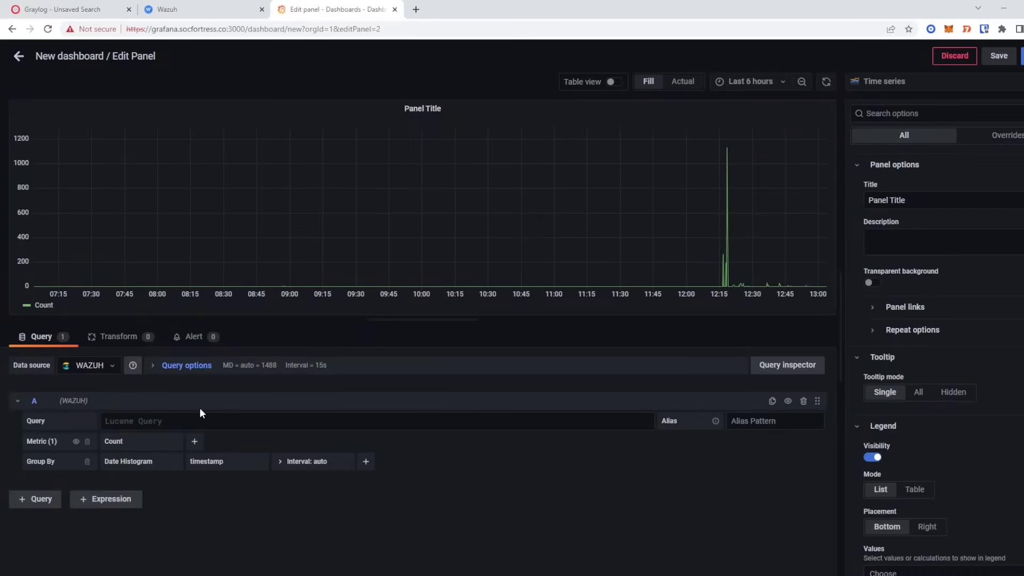
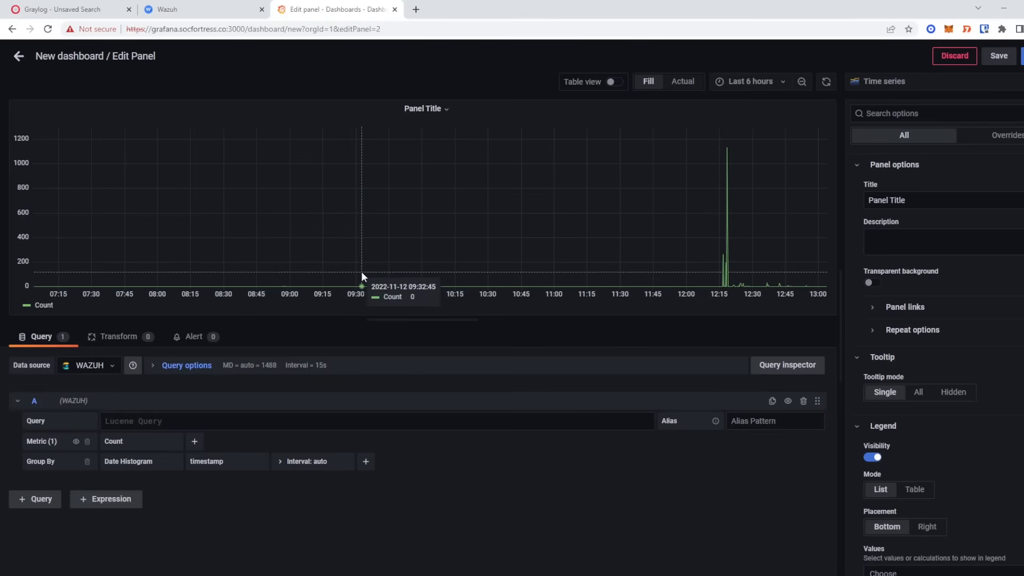
# - Return to Graylog's WAZUH ALERTS search and look over the Sysmon rule_groups values
pyautogui.click(79, 13)
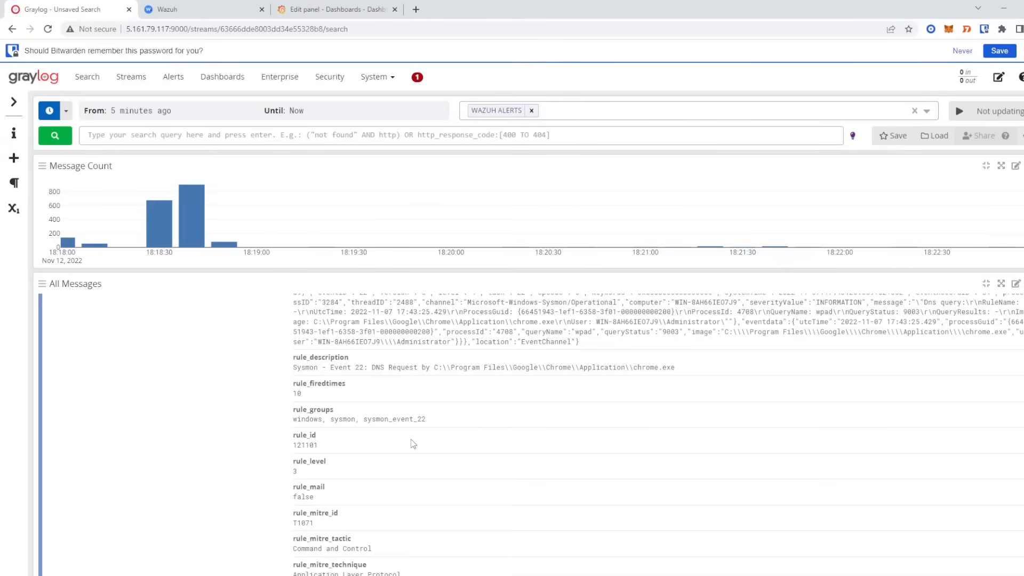
pyautogui.moveTo(363, 420); pyautogui.dragTo(428, 427)
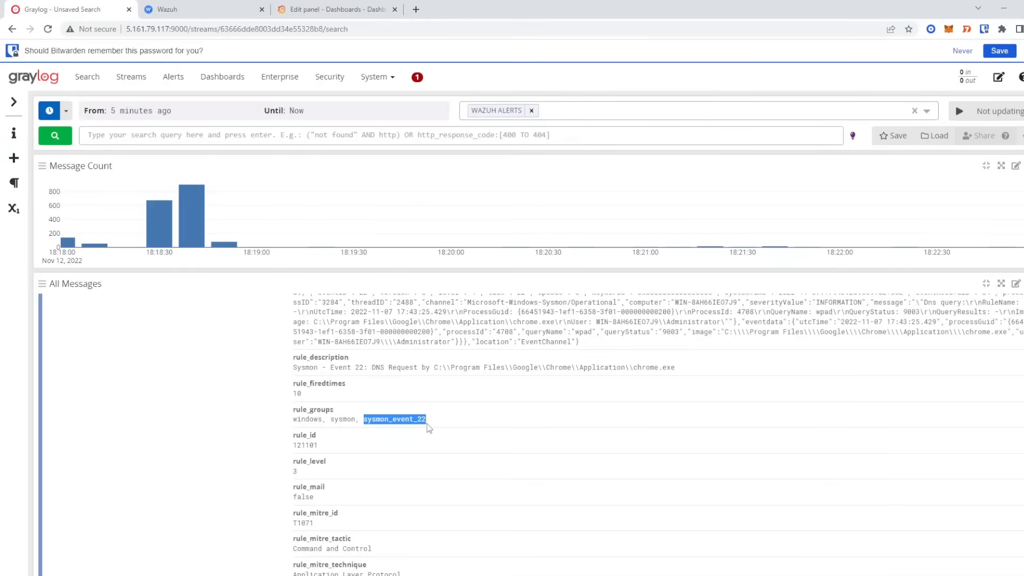
pyautogui.scroll(-2, 432, 433)
pyautogui.scroll(4, 437, 436)
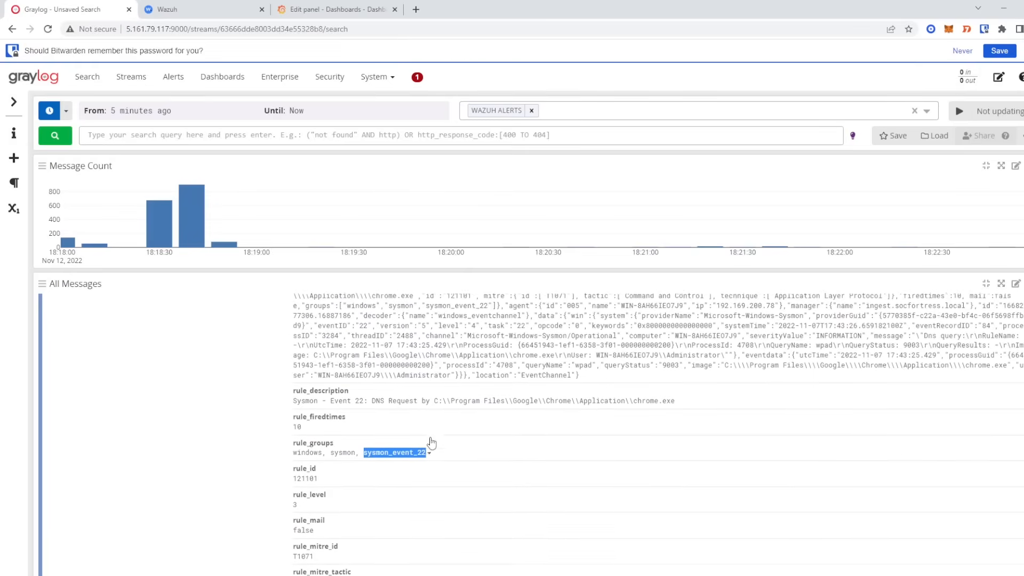
pyautogui.scroll(2, 430, 443)
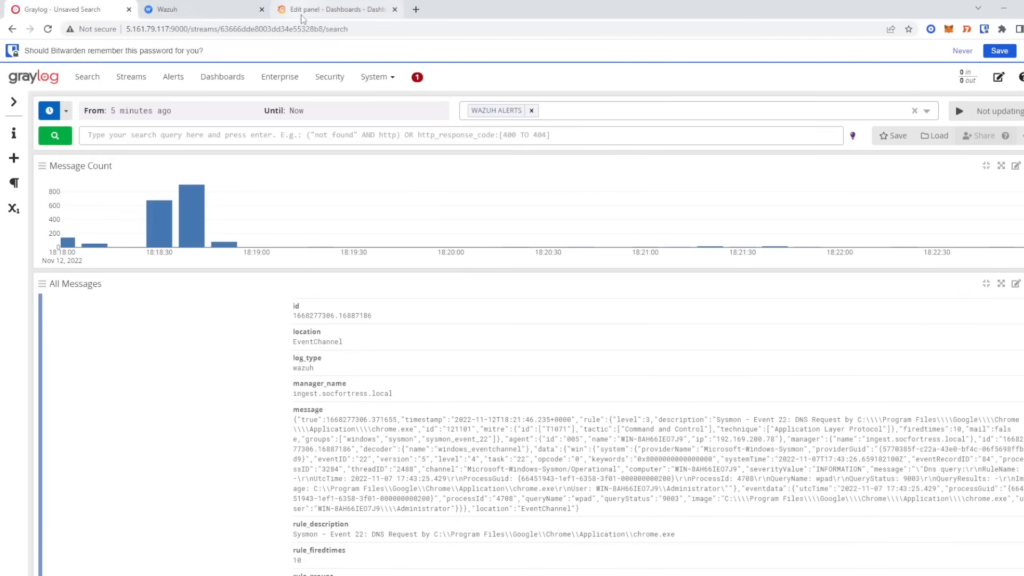
pyautogui.scroll(-3, 414, 378)
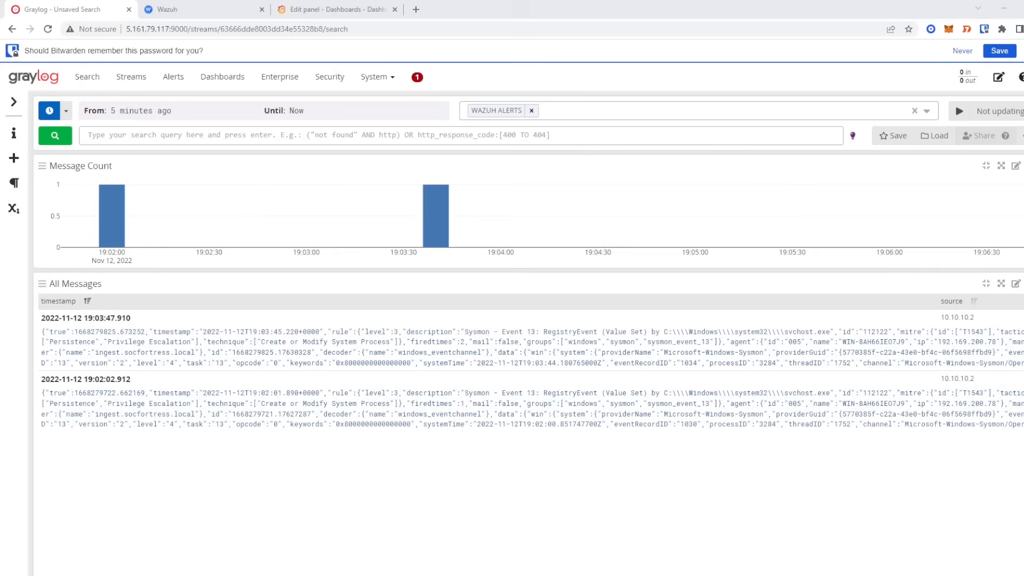
# - Expand the newest Sysmon Event 13 message and open the actions for its rule_groups value
pyautogui.click(486, 360)
pyautogui.scroll(-5, 488, 393)
pyautogui.scroll(-11, 487, 393)
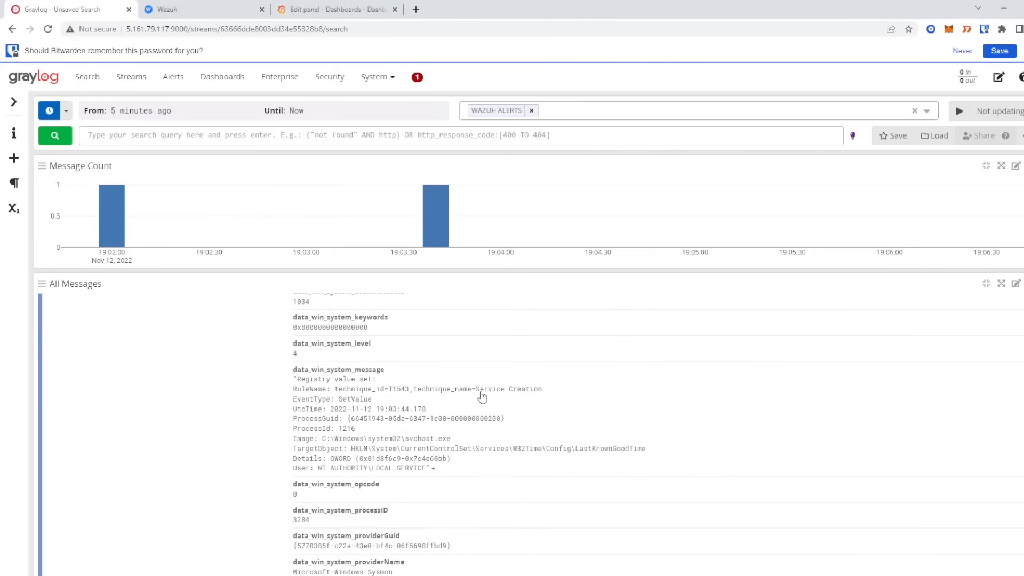
pyautogui.scroll(-9, 482, 394)
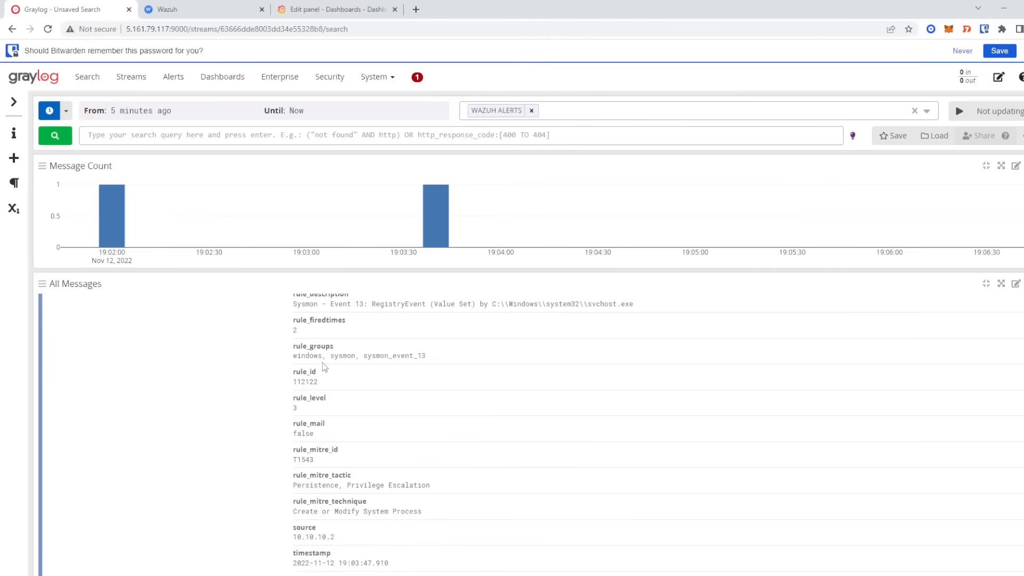
pyautogui.click(329, 361)
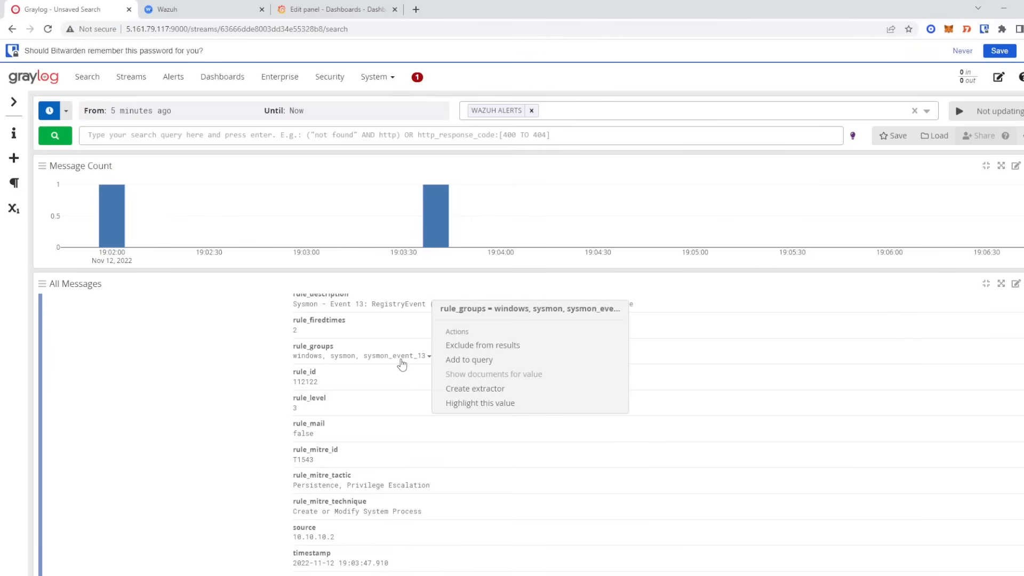
# - Start a Split & Index extractor from the rule_groups value
pyautogui.click(480, 388)
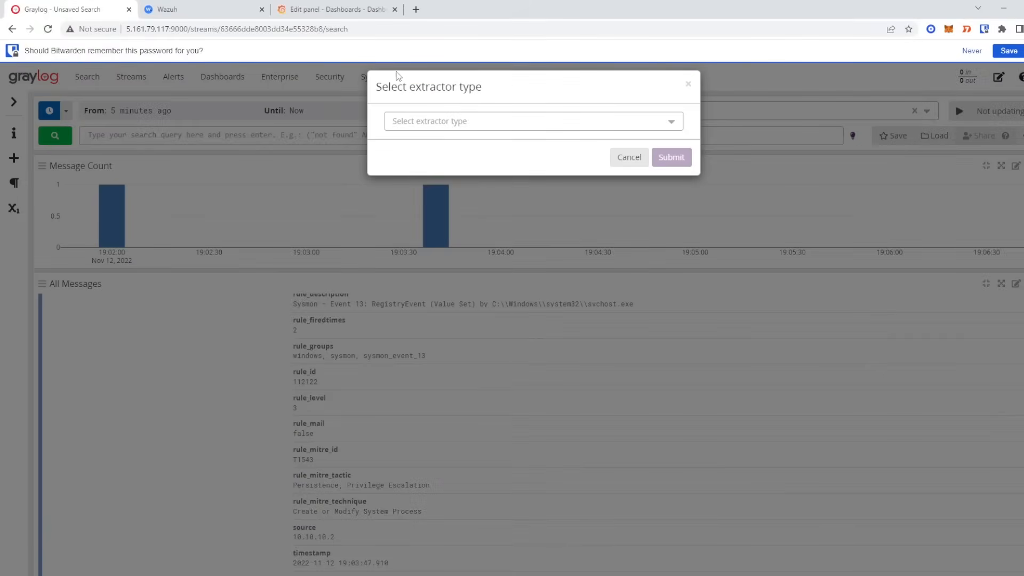
pyautogui.click(427, 124)
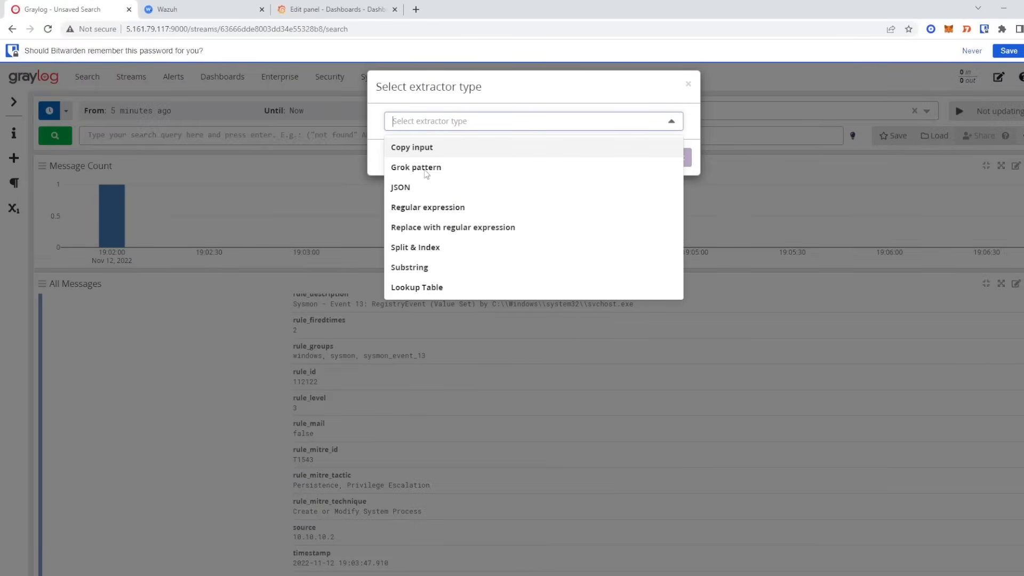
pyautogui.click(432, 249)
pyautogui.click(671, 157)
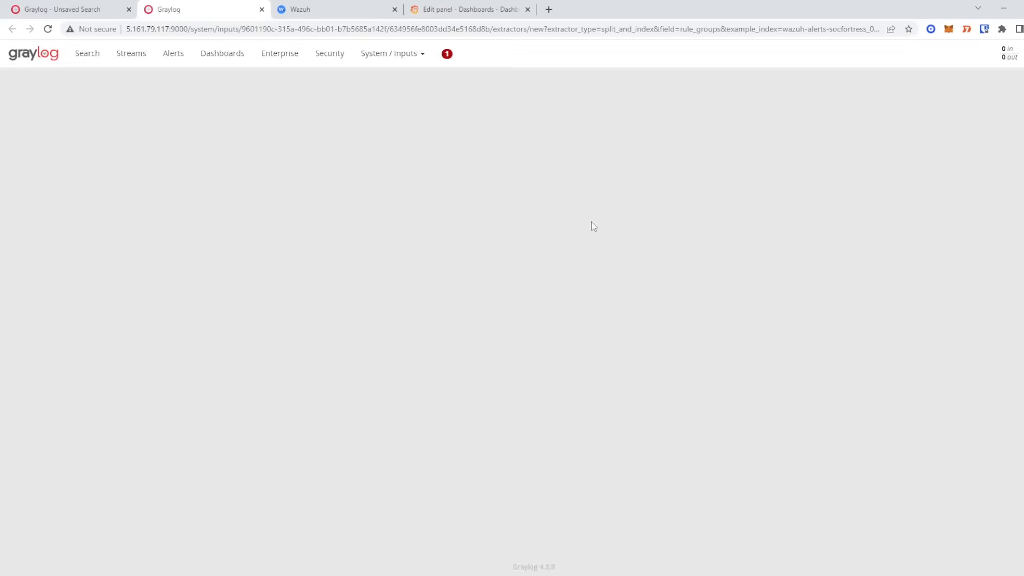
# - Split by ',' with target index 1 and preview the extracted value 'windows'
pyautogui.click(169, 301)
pyautogui.write(',')
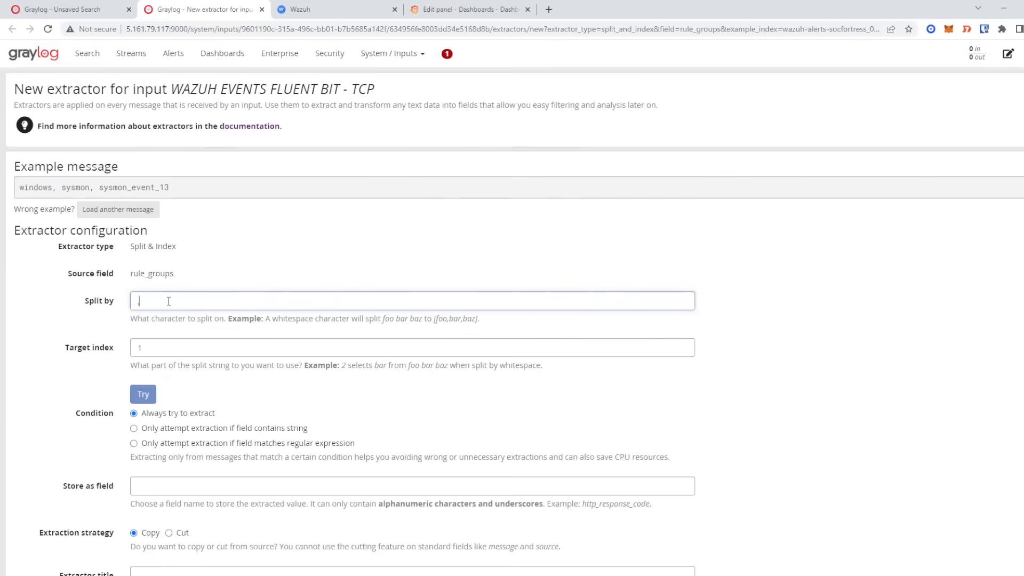
pyautogui.click(53, 191)
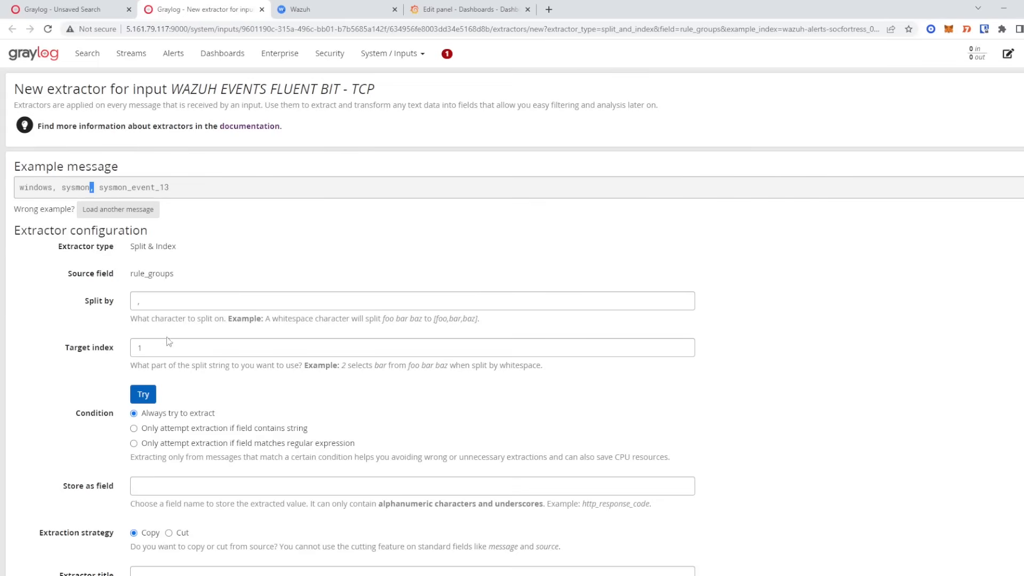
pyautogui.doubleClick(151, 349)
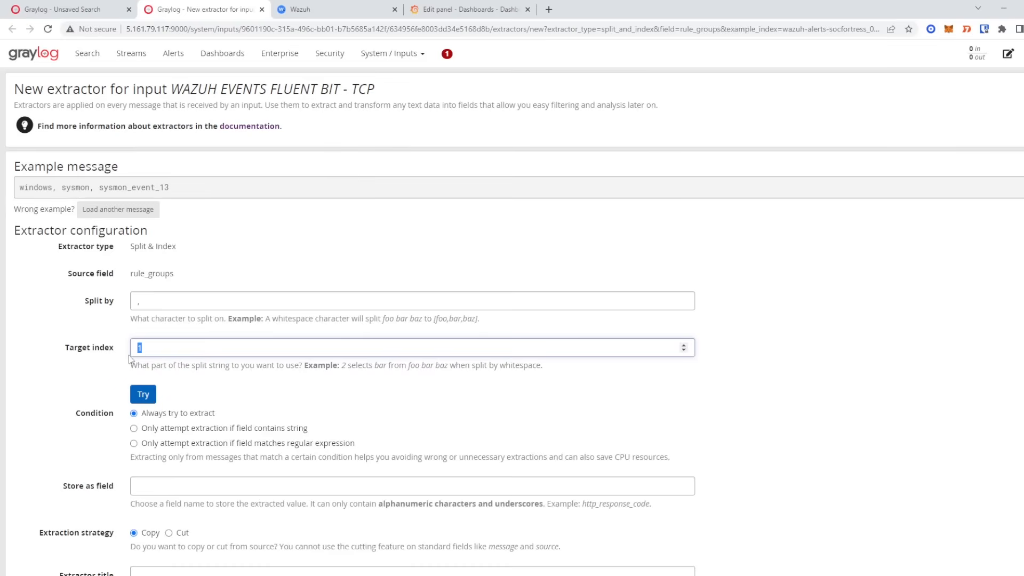
pyautogui.click(140, 303)
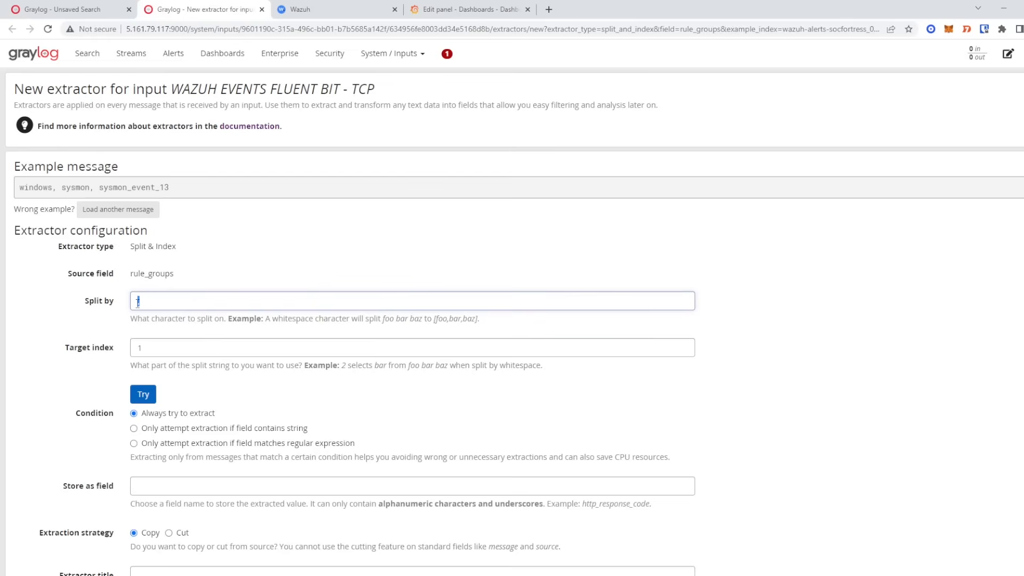
pyautogui.moveTo(52, 191); pyautogui.dragTo(53, 188)
pyautogui.click(26, 189)
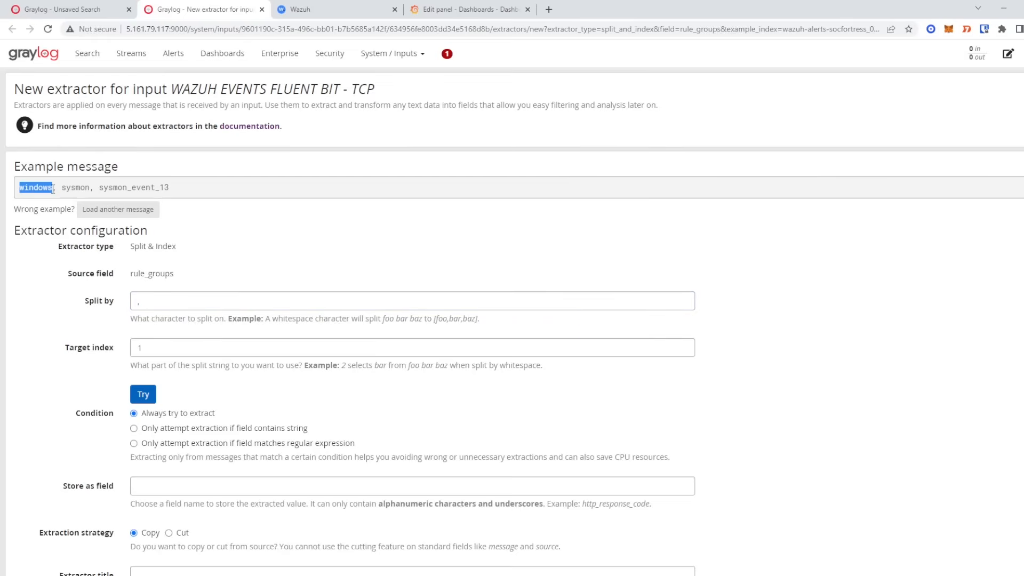
pyautogui.click(143, 394)
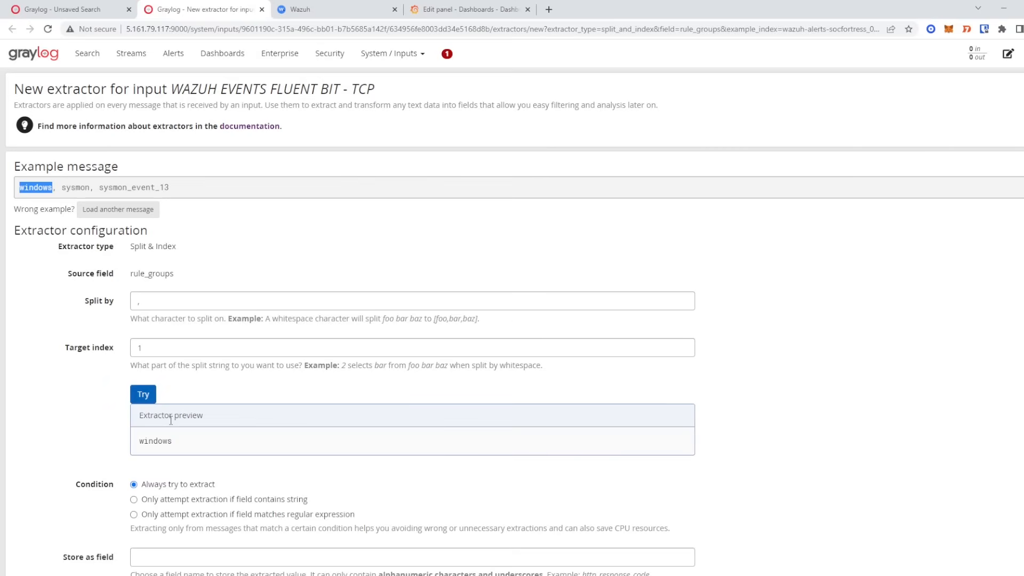
pyautogui.doubleClick(156, 437)
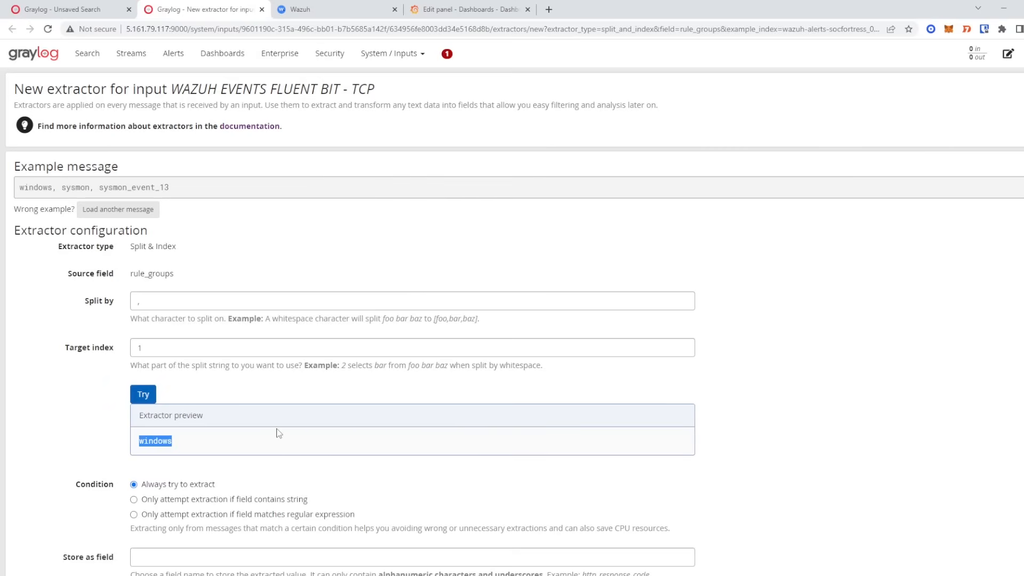
pyautogui.scroll(-3, 277, 432)
# - Store as rule_group1, title it 'Rule Group 1', create the extractor and close its tab
pyautogui.click(156, 396)
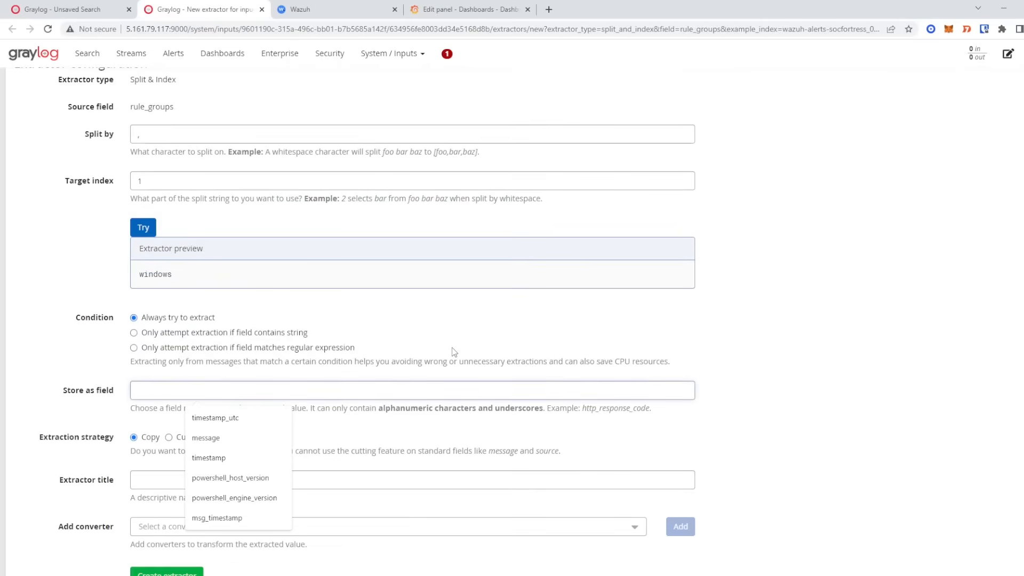
pyautogui.scroll(1, 381, 357)
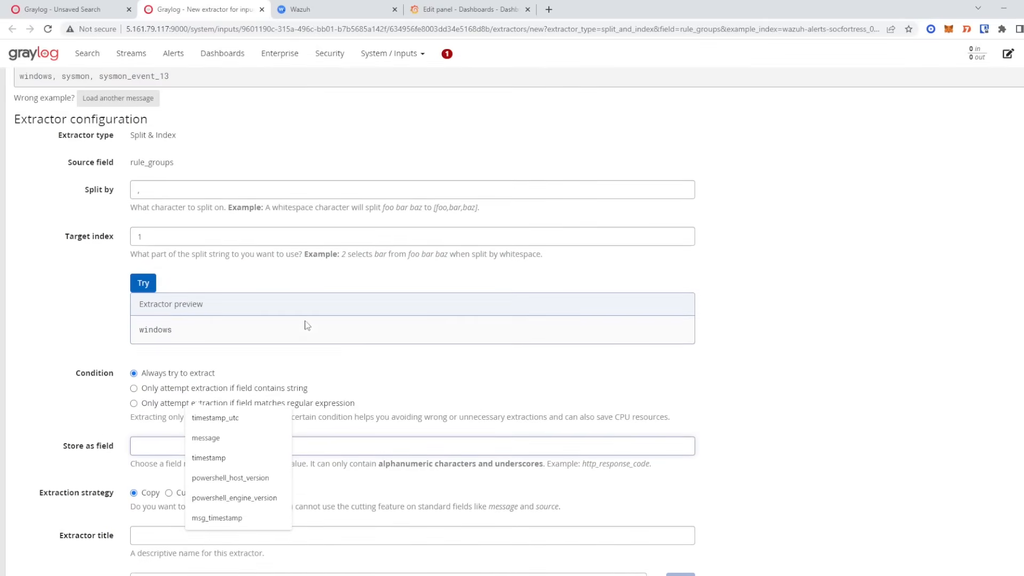
pyautogui.moveTo(133, 163); pyautogui.dragTo(174, 163)
pyautogui.click(172, 453)
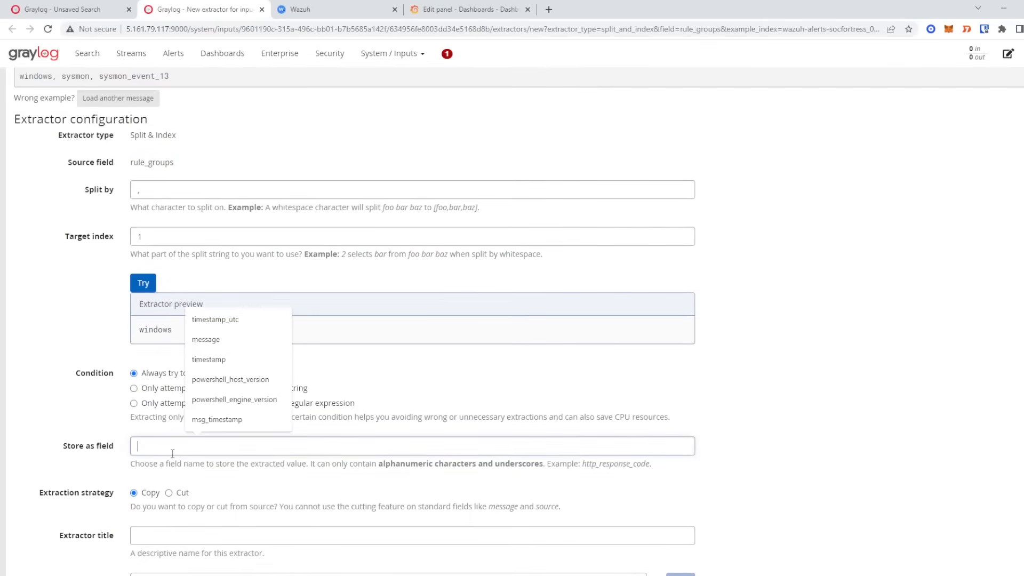
pyautogui.write('rule_gr')
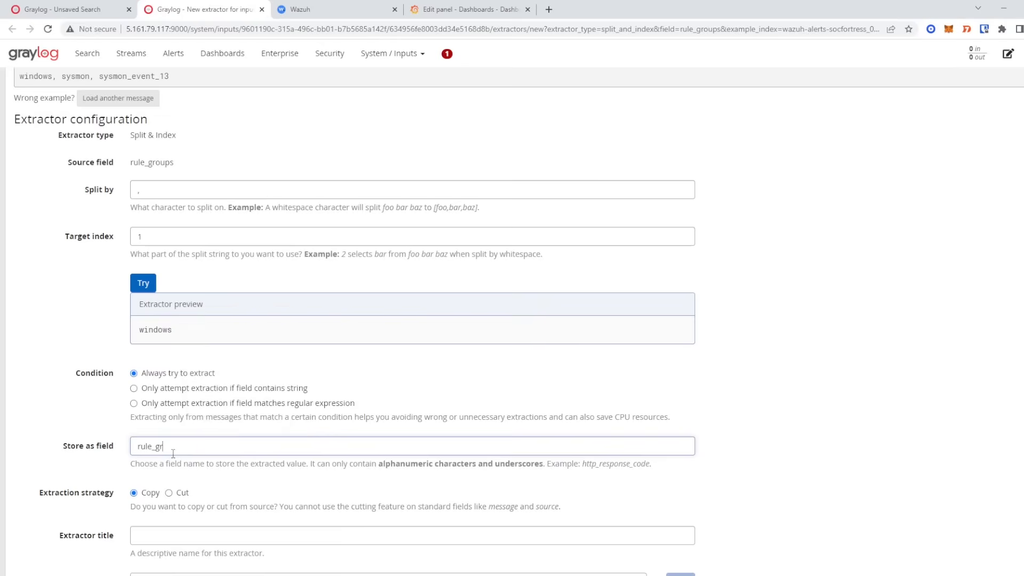
pyautogui.write('oup1')
pyautogui.scroll(-1, 184, 469)
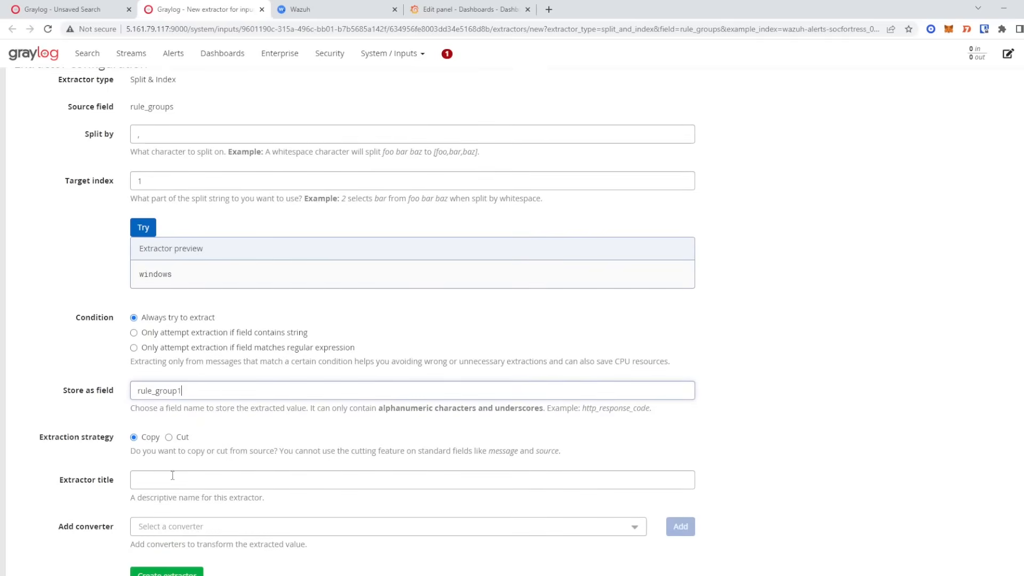
pyautogui.click(167, 483)
pyautogui.write('Rule Group 1')
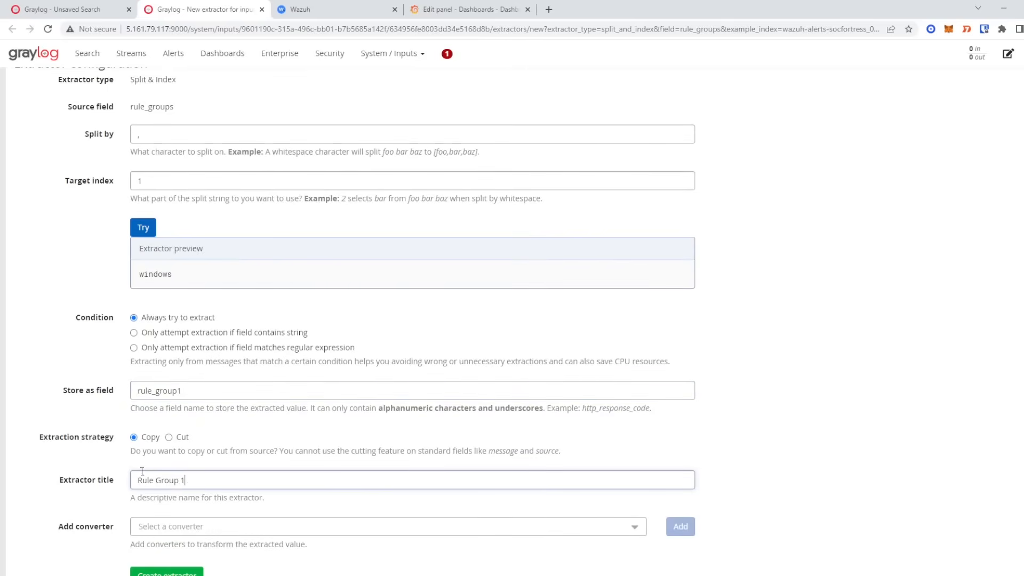
pyautogui.scroll(-1, 187, 427)
pyautogui.click(187, 538)
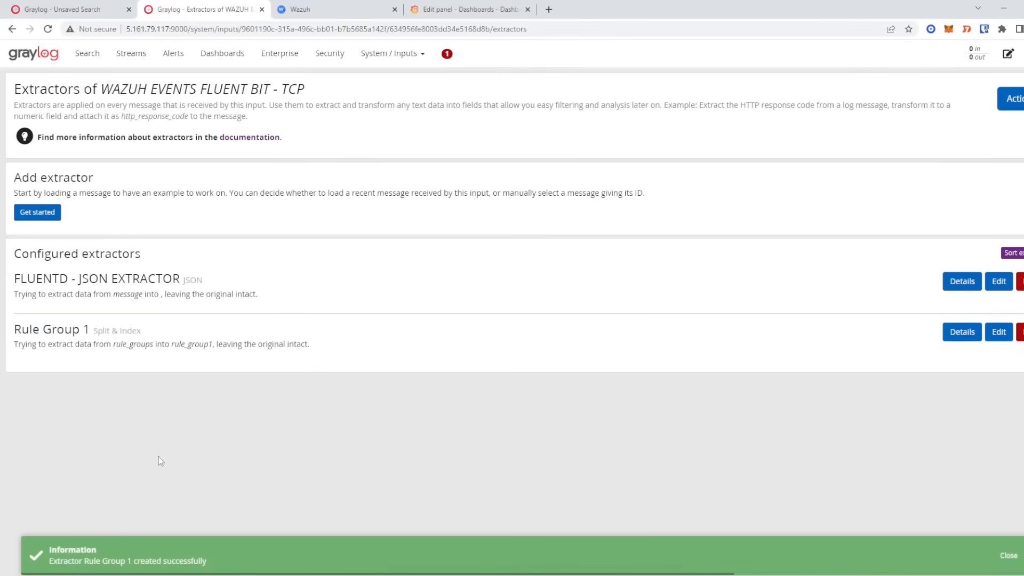
pyautogui.hotkey('ctrl', 'w')
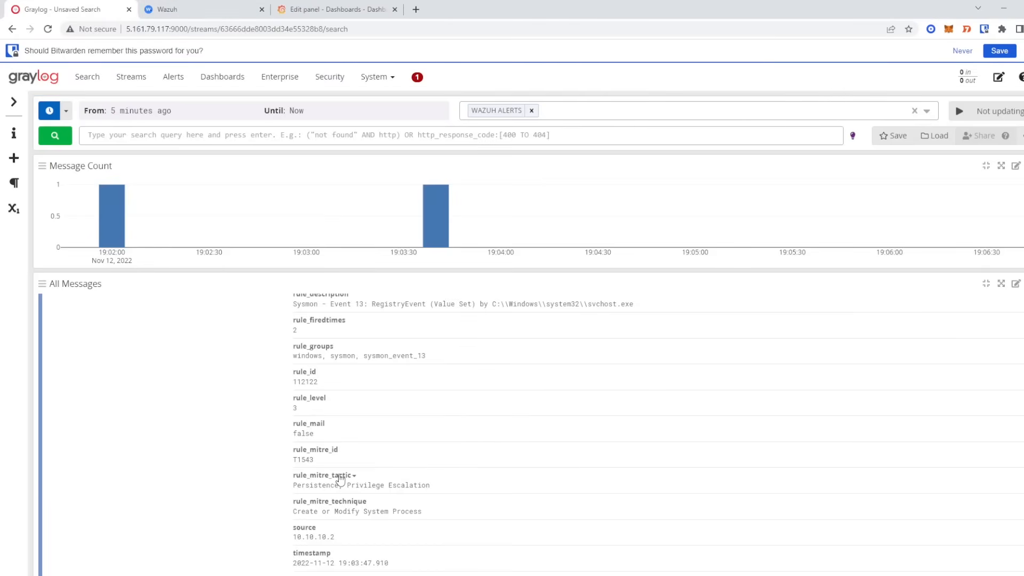
# - Start another Split & Index extractor from the rule_groups value
pyautogui.click(380, 357)
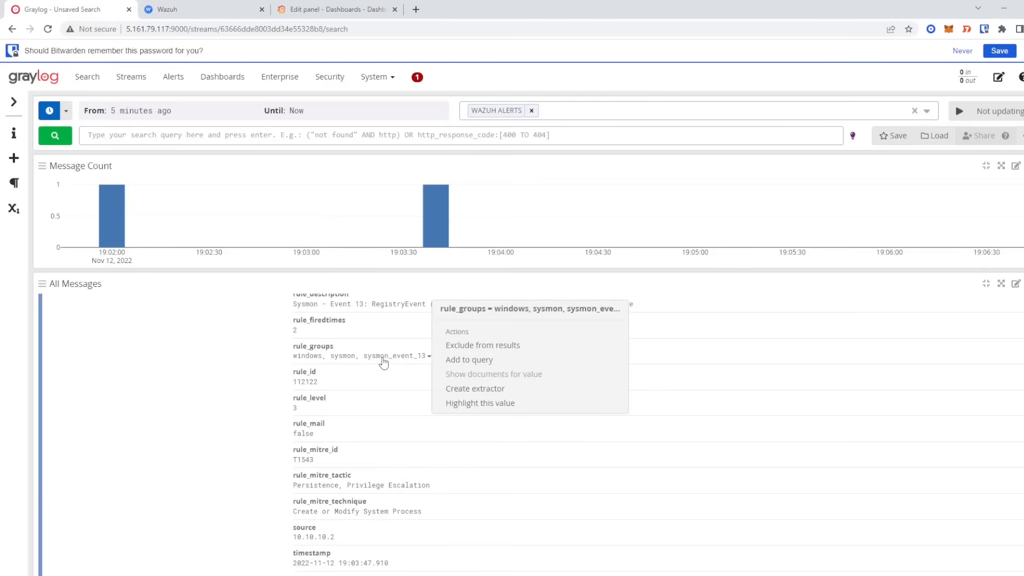
pyautogui.click(472, 388)
pyautogui.click(483, 121)
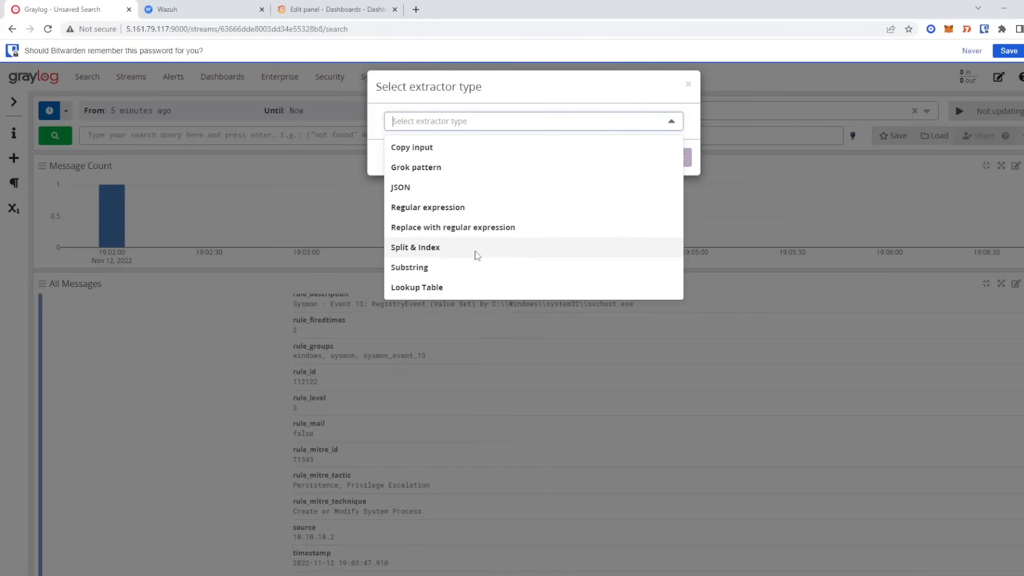
pyautogui.click(476, 255)
pyautogui.click(669, 156)
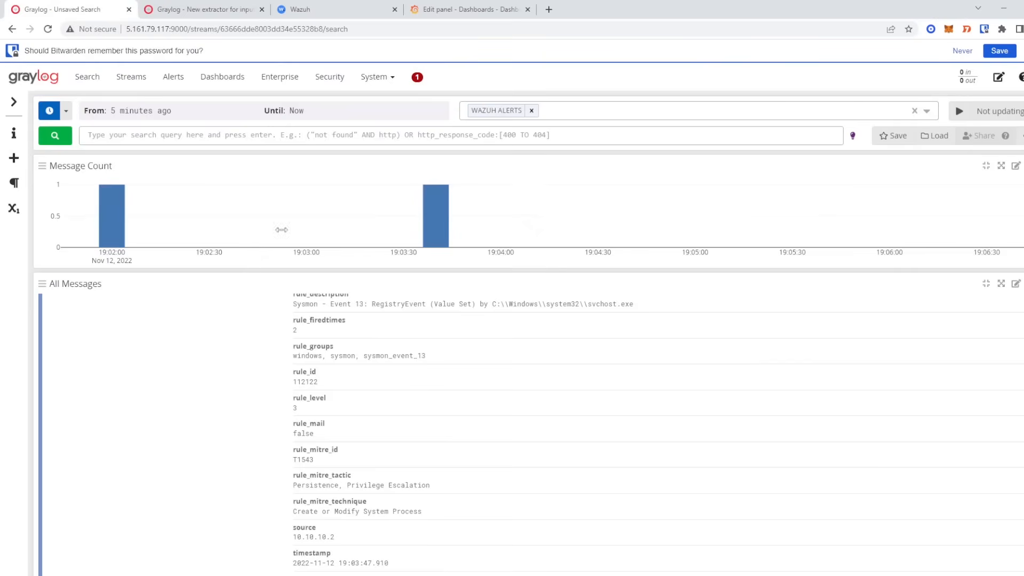
pyautogui.click(396, 356)
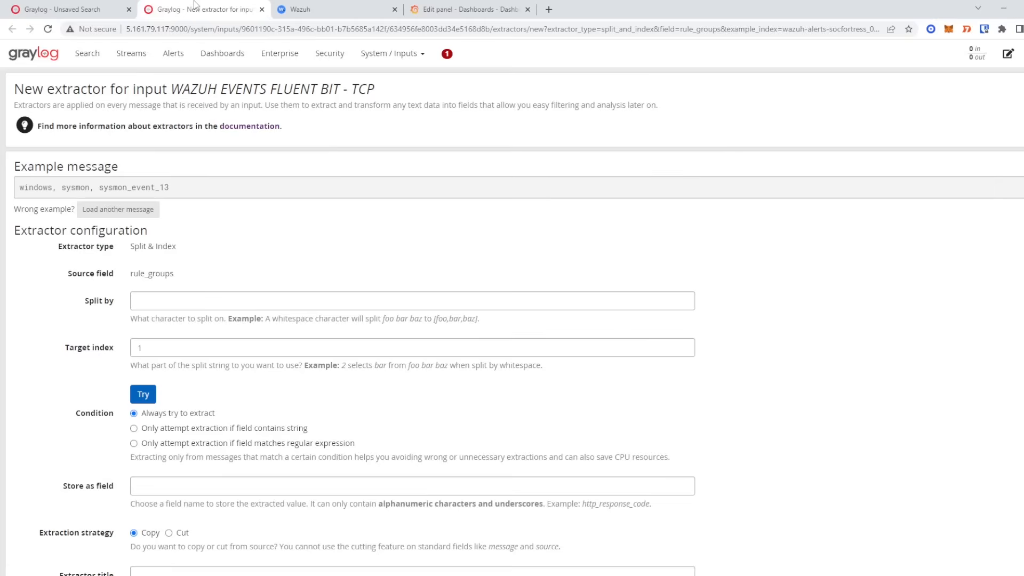
# - Split by ',' with target index 2 and preview the extracted value 'sysmon'
pyautogui.moveTo(29, 187); pyautogui.dragTo(170, 188)
pyautogui.click(169, 304)
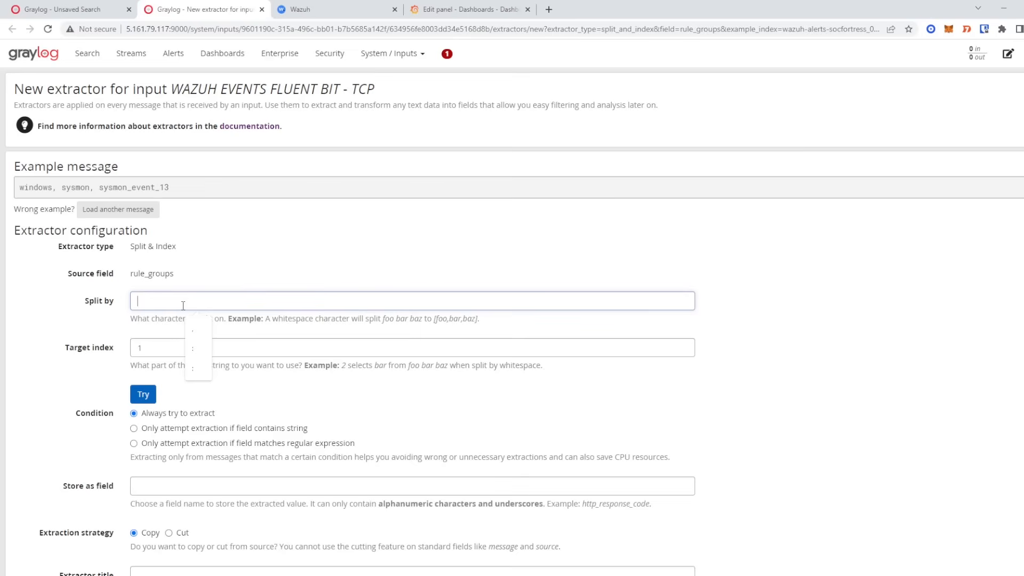
pyautogui.write(',')
pyautogui.click(159, 347)
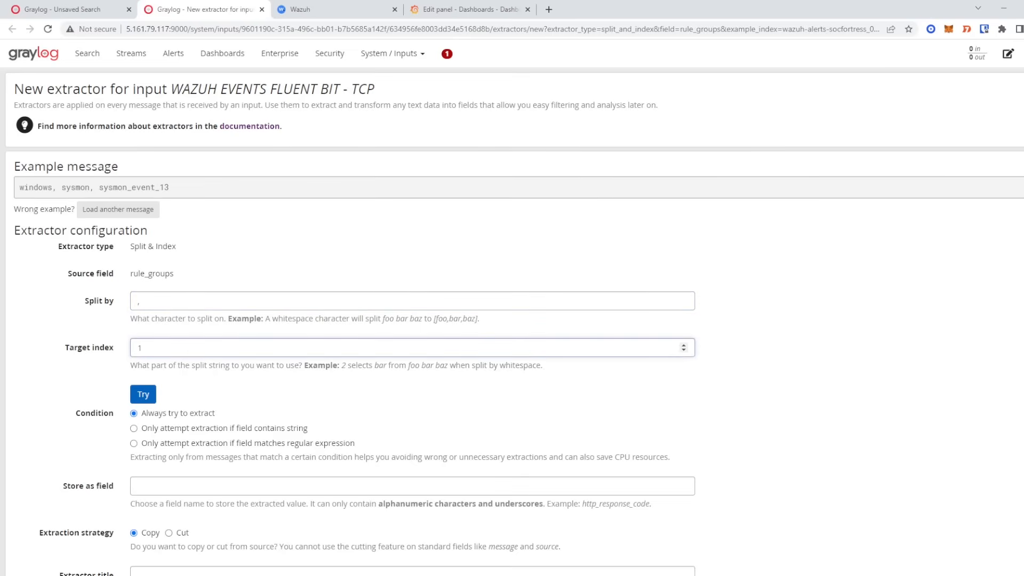
pyautogui.moveTo(62, 188); pyautogui.dragTo(91, 189)
pyautogui.rightClick(90, 189)
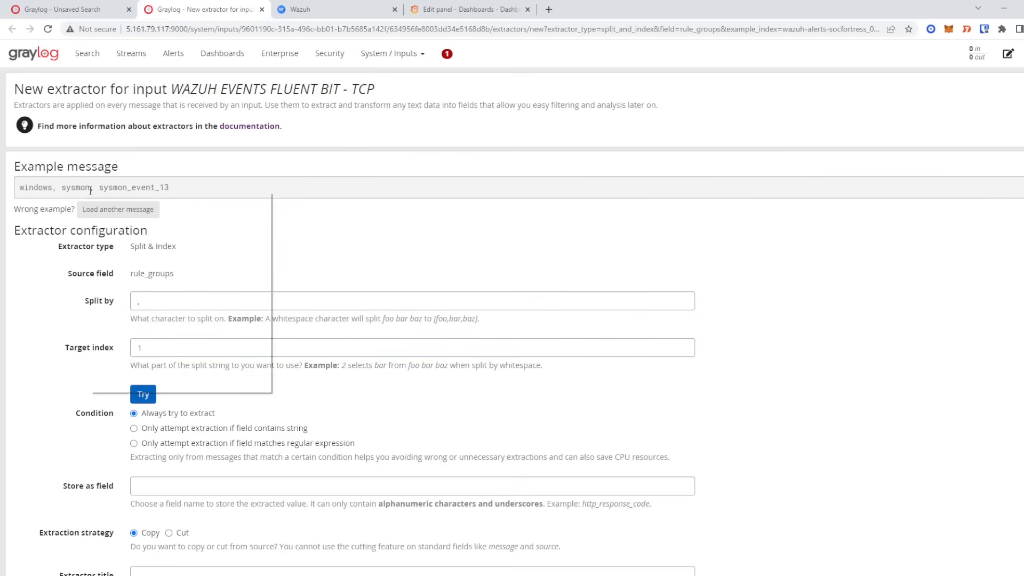
pyautogui.click(81, 189)
pyautogui.doubleClick(73, 188)
pyautogui.click(150, 346)
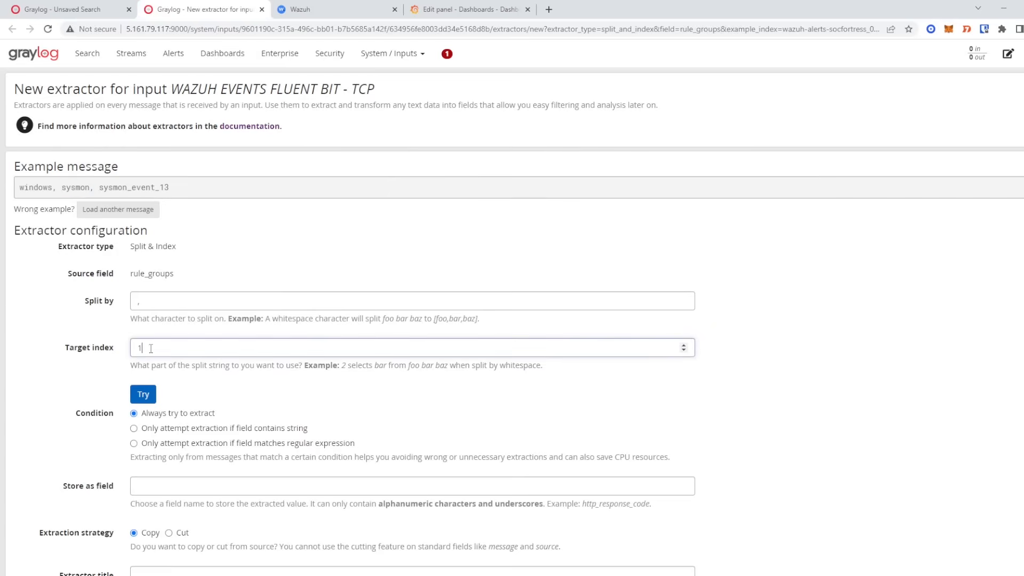
pyautogui.press('BackSpace')
pyautogui.write('2')
pyautogui.click(142, 394)
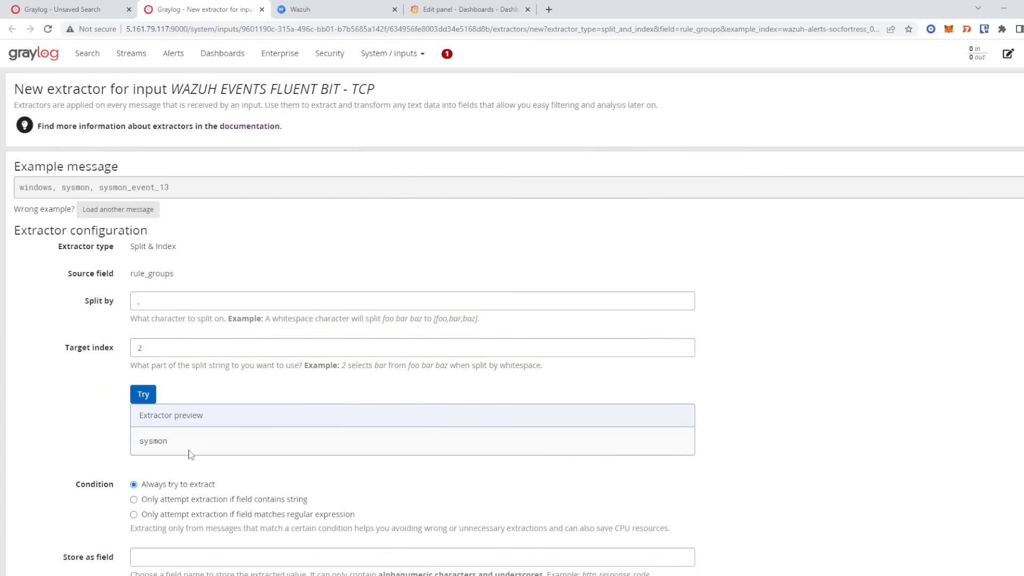
pyautogui.doubleClick(75, 188)
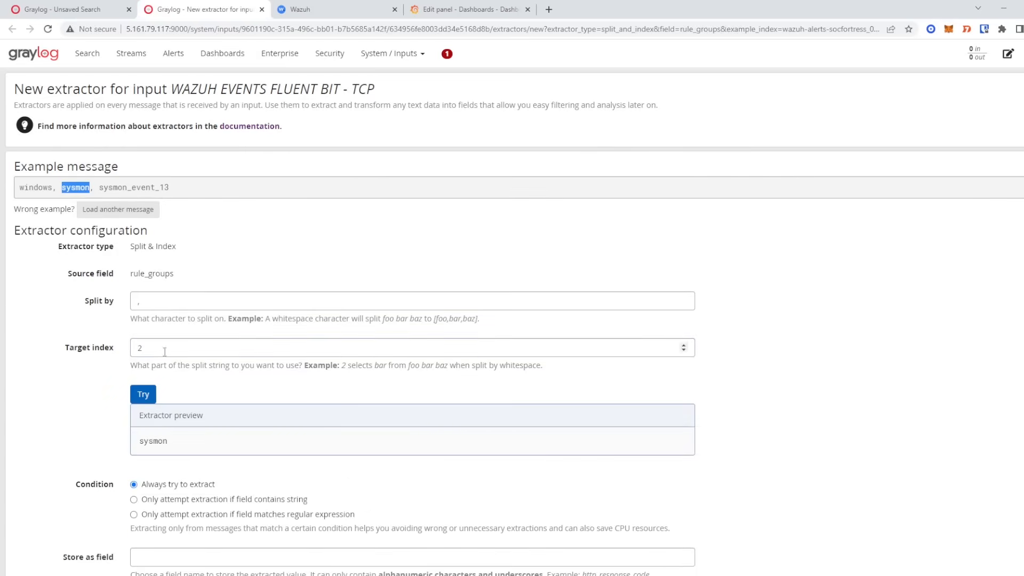
pyautogui.doubleClick(153, 441)
# - Store as rule_group2, title it 'Rule Group 2', create the extractor and close the page
pyautogui.scroll(-3, 160, 427)
pyautogui.click(165, 390)
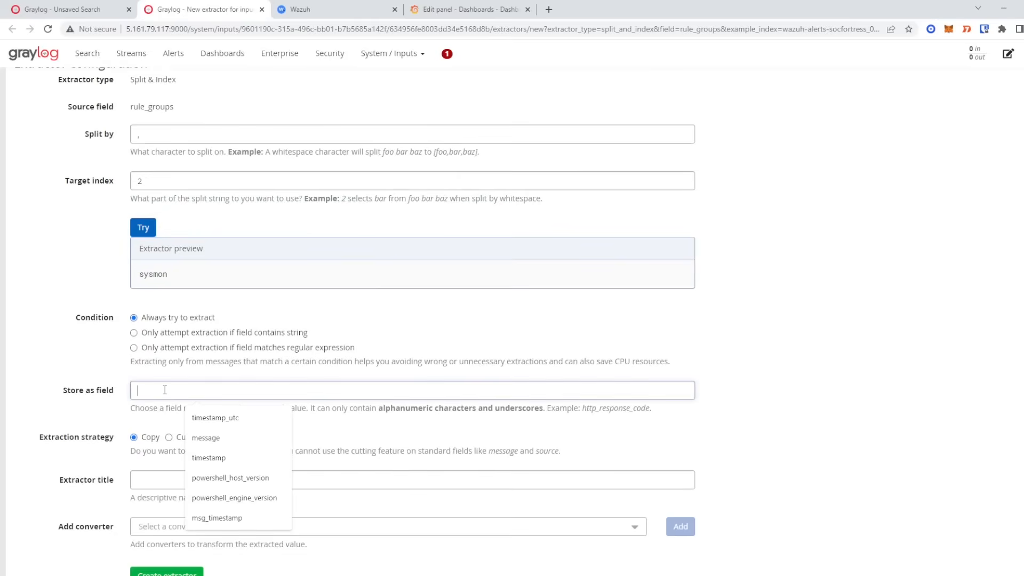
pyautogui.write('rule_group2')
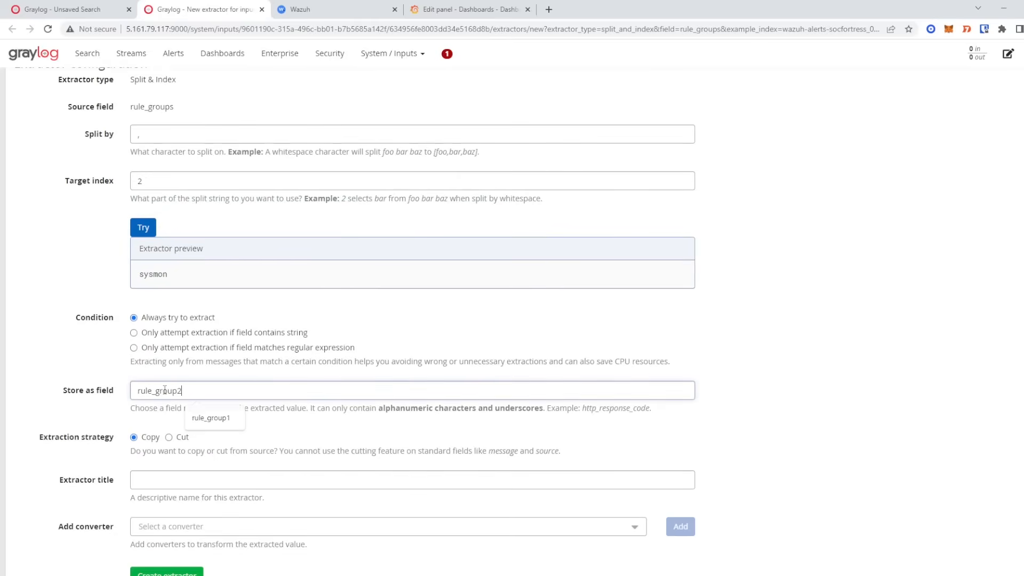
pyautogui.scroll(-1, 175, 426)
pyautogui.click(183, 439)
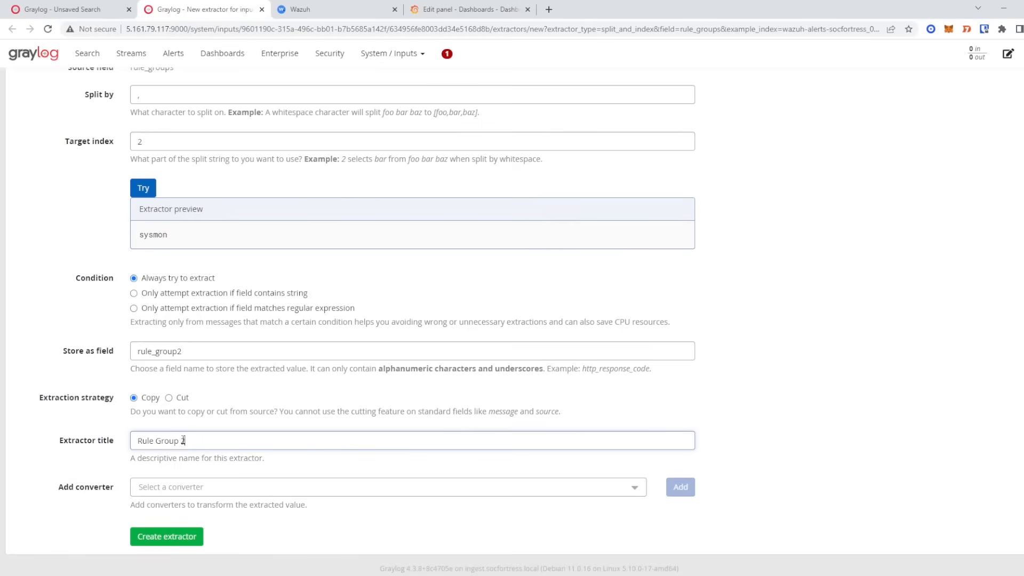
pyautogui.click(183, 535)
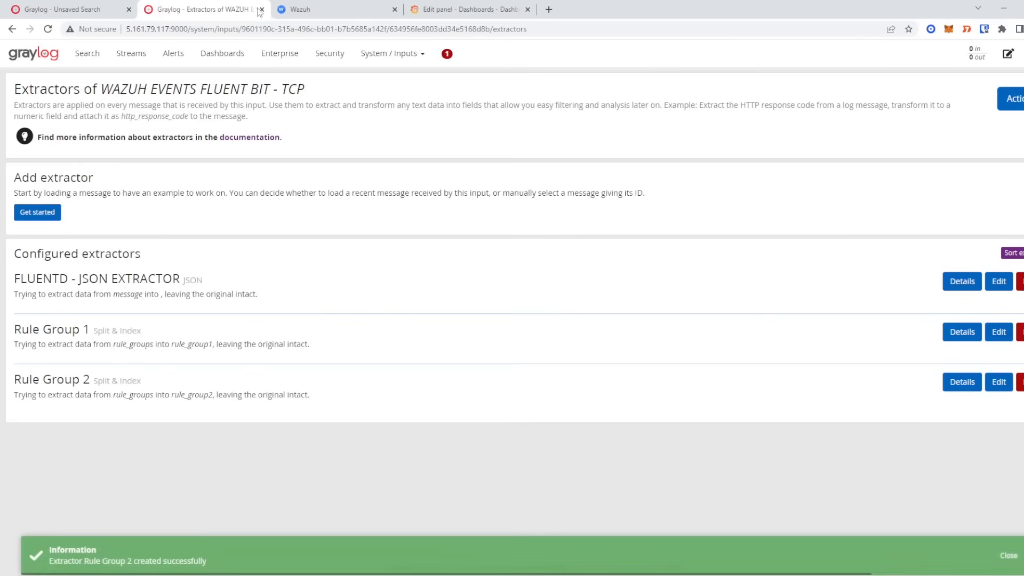
pyautogui.click(261, 10)
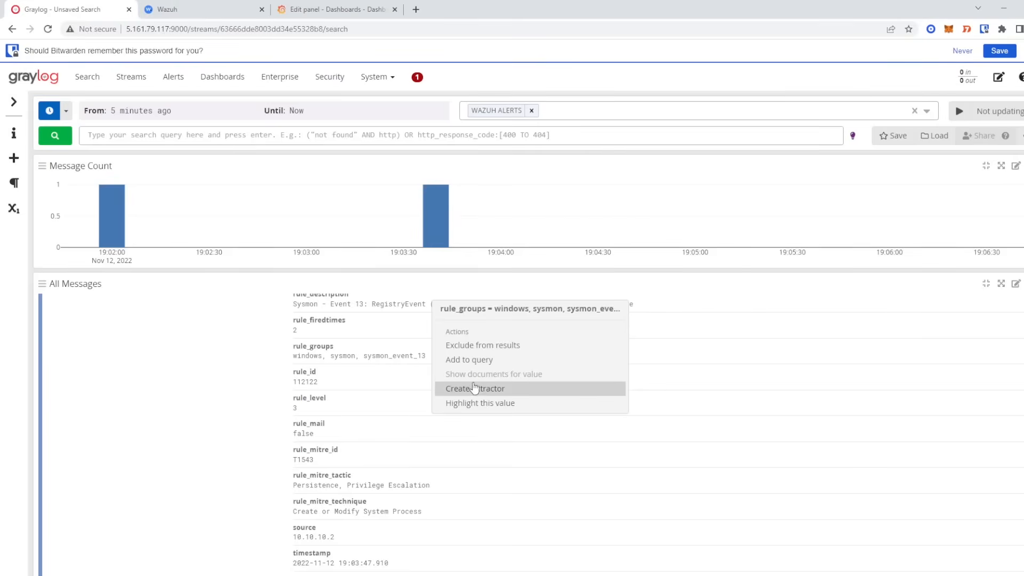
# - Start a third Split & Index extractor from the rule_groups value
pyautogui.click(474, 388)
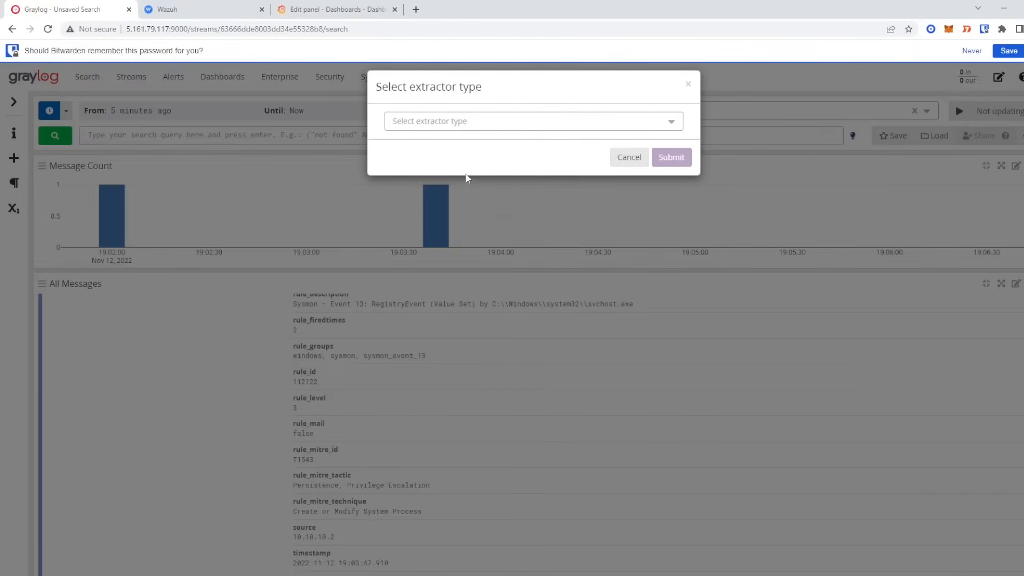
pyautogui.click(482, 121)
pyautogui.click(474, 247)
pyautogui.click(664, 159)
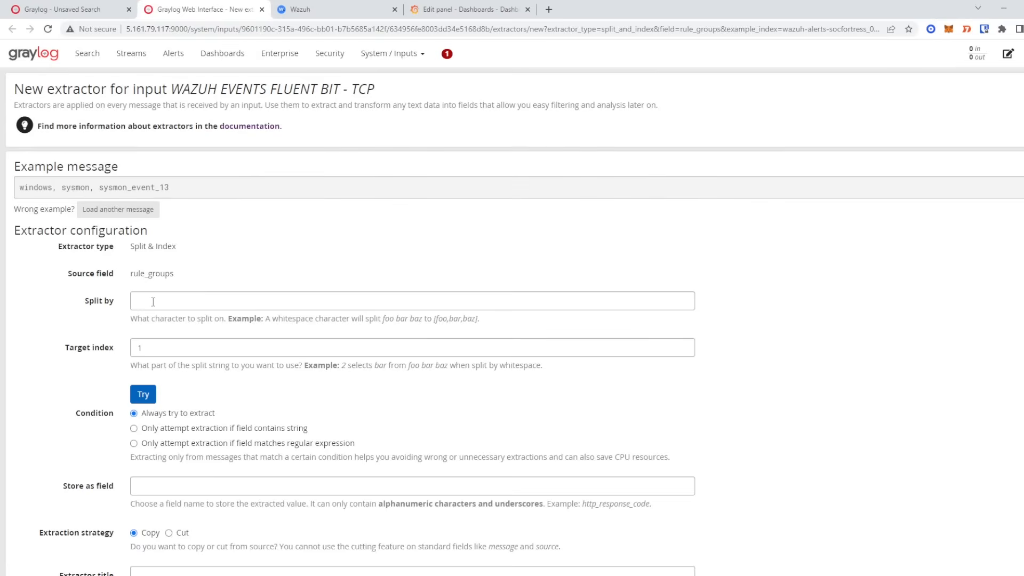
# - Split by ',' with target index 3 and preview the value 'sysmon_event_13'
pyautogui.click(153, 301)
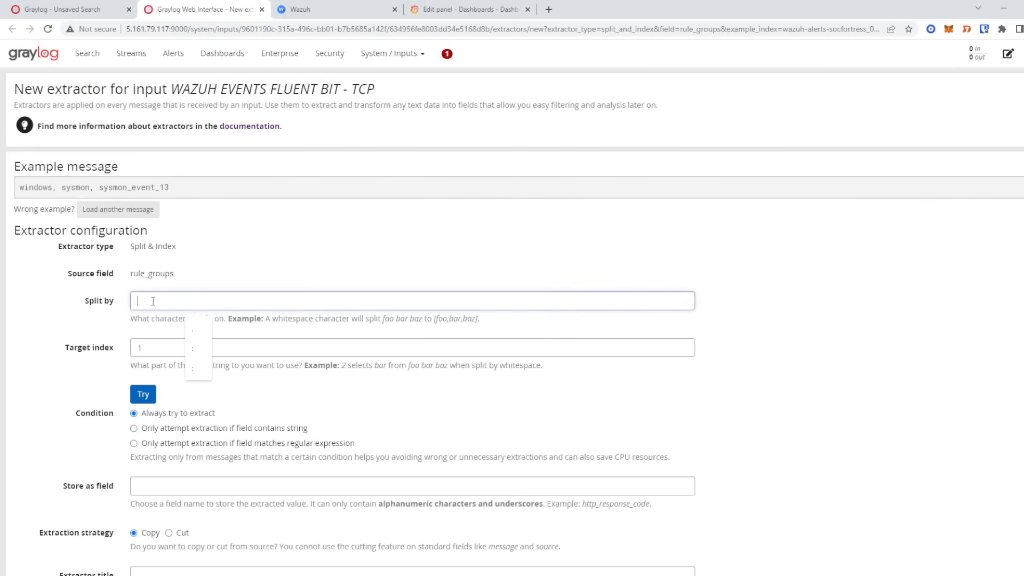
pyautogui.write(',')
pyautogui.click(182, 348)
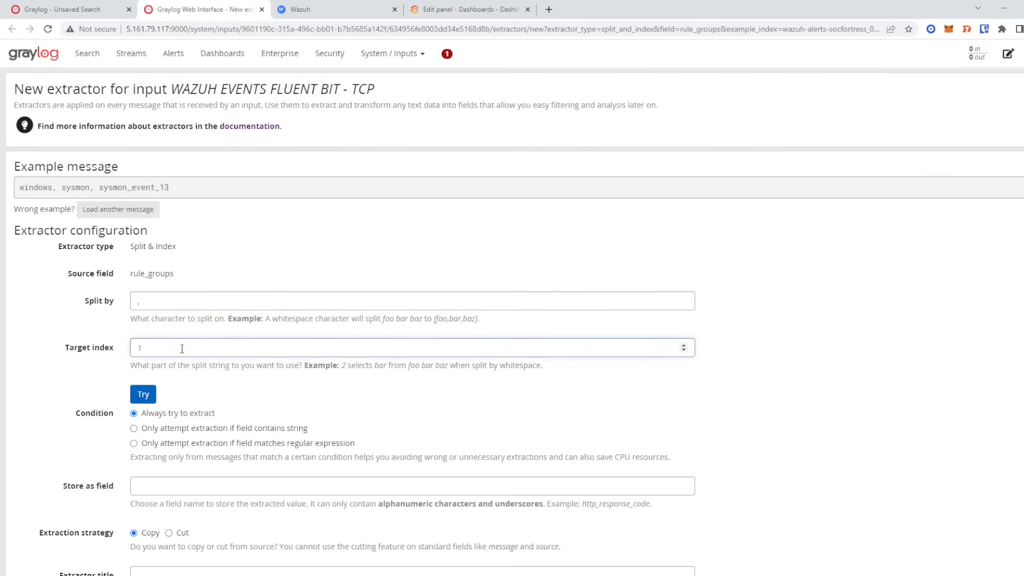
pyautogui.press('BackSpace')
pyautogui.write('3')
pyautogui.click(143, 394)
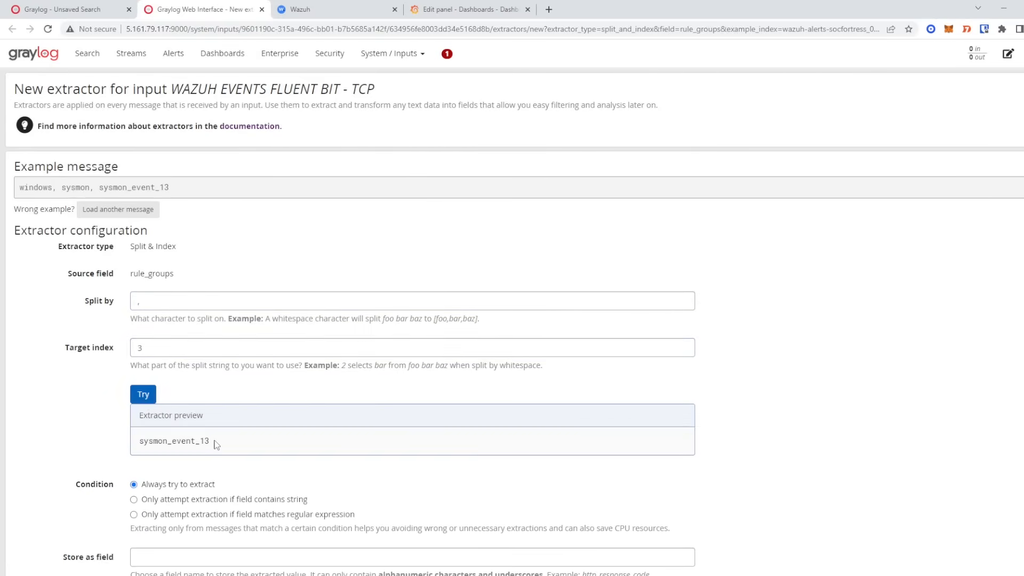
pyautogui.moveTo(216, 444); pyautogui.dragTo(125, 445)
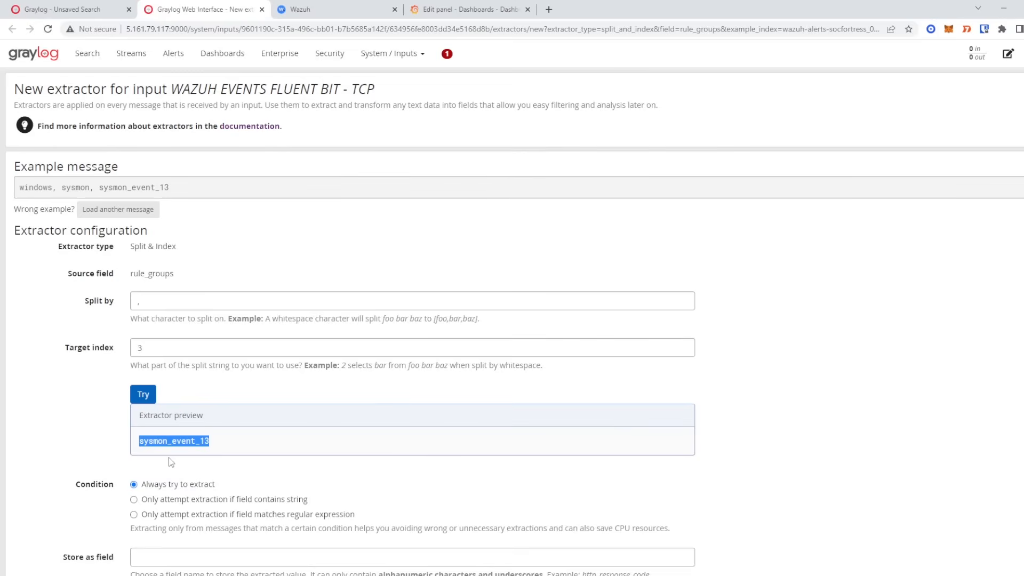
# - Store as rule_group3, title it 'Rule Group3', create the extractor and return to the search
pyautogui.scroll(-1, 176, 459)
pyautogui.click(174, 502)
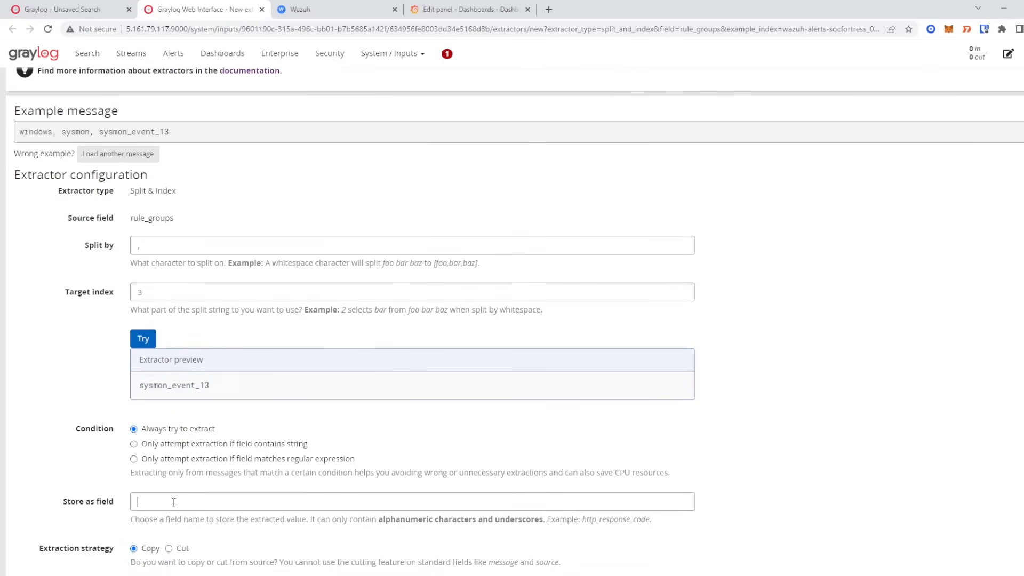
pyautogui.write('rule')
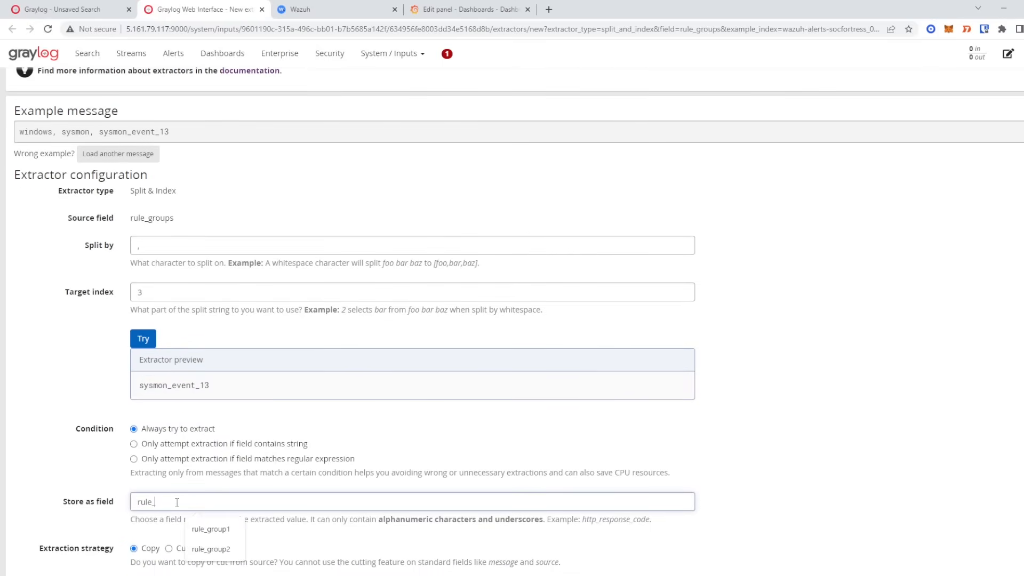
pyautogui.write('_group3')
pyautogui.scroll(-2, 177, 502)
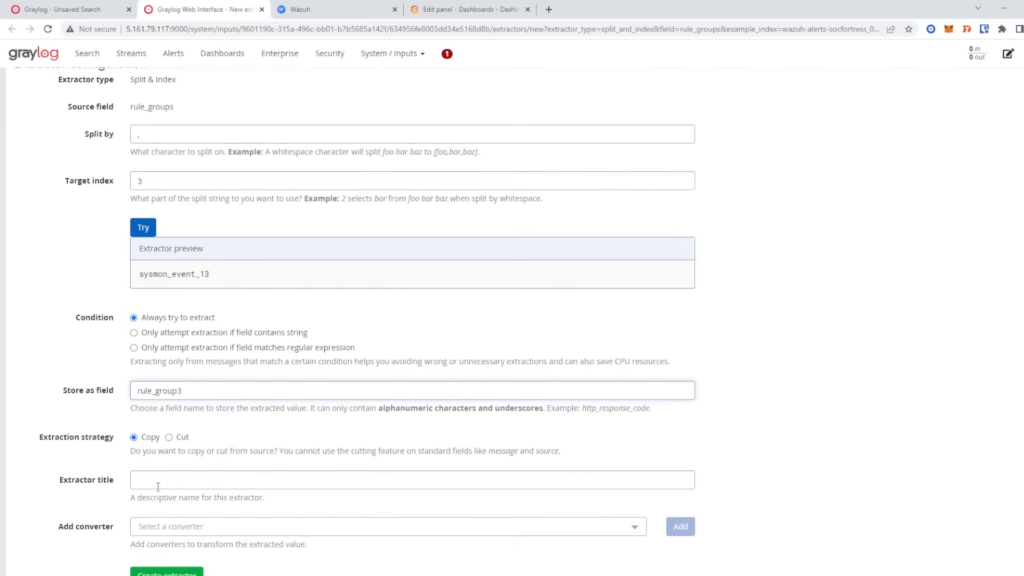
pyautogui.click(157, 480)
pyautogui.write('Rule Group3')
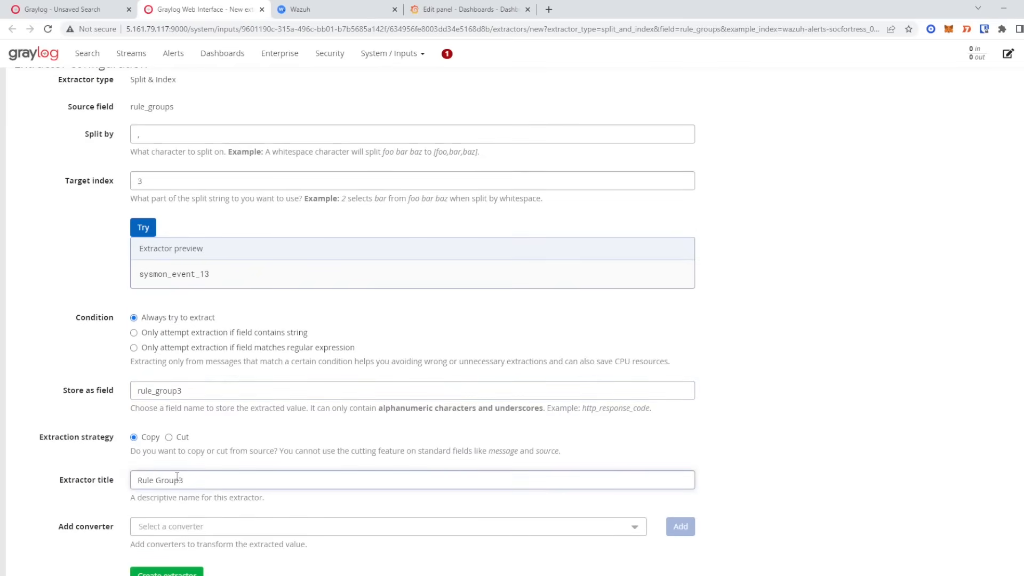
pyautogui.scroll(-1, 177, 476)
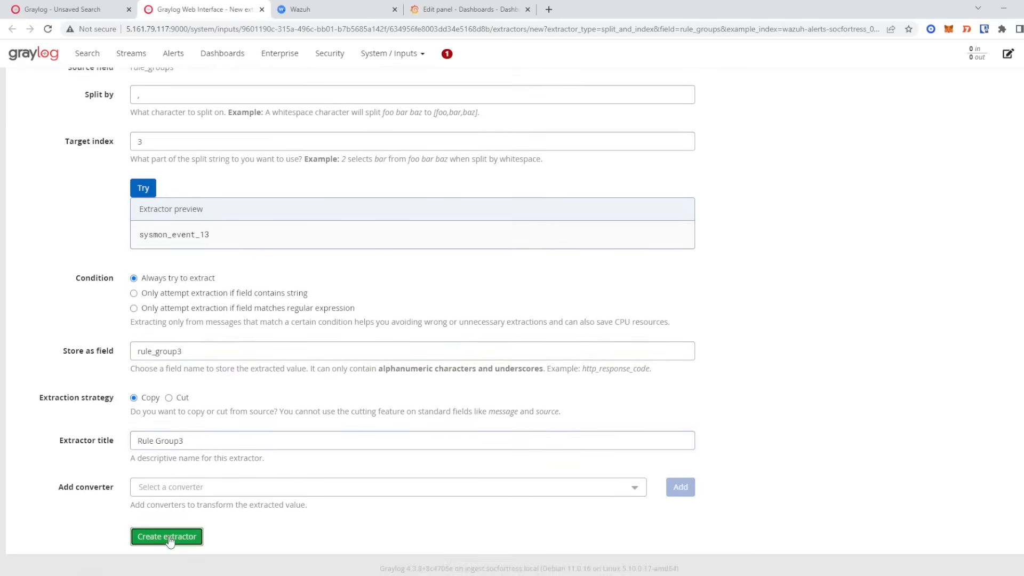
pyautogui.click(170, 537)
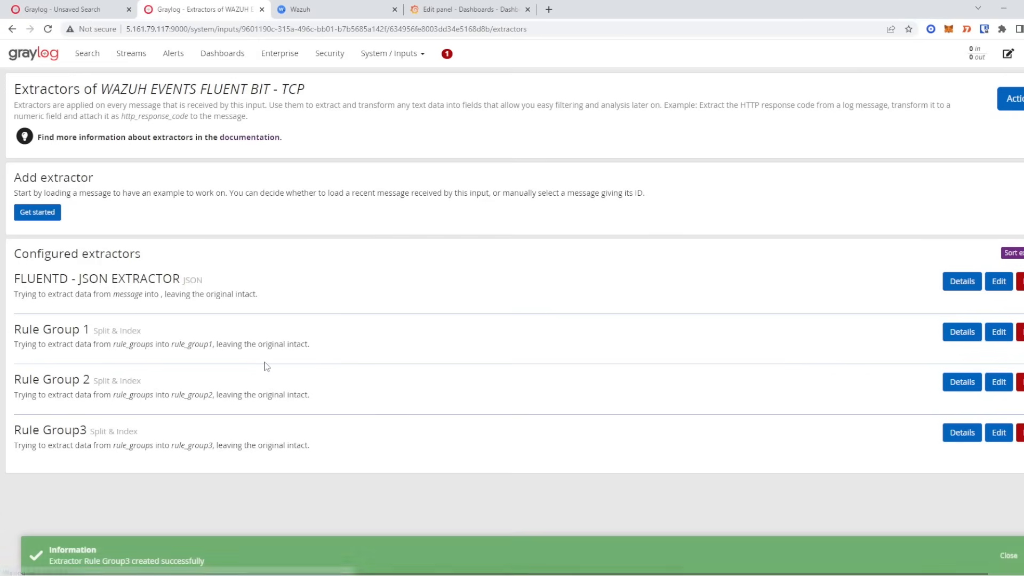
pyautogui.click(92, 9)
pyautogui.click(958, 112)
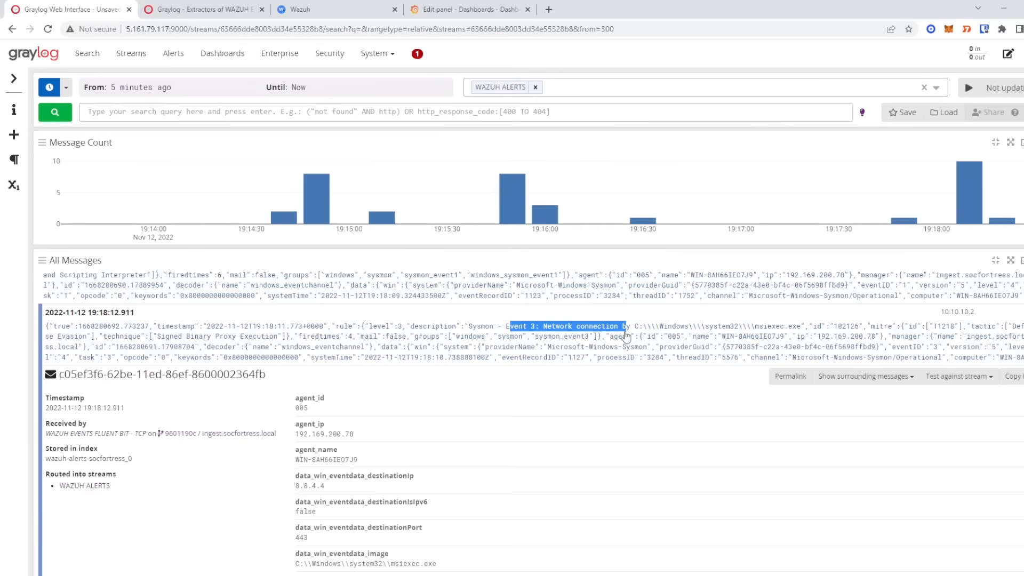
pyautogui.scroll(-10, 533, 373)
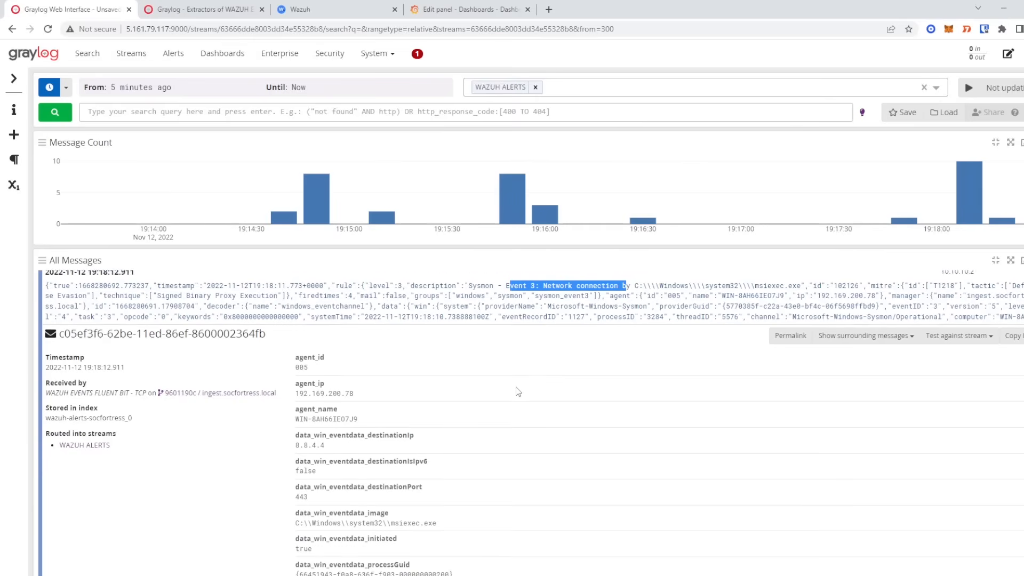
pyautogui.scroll(-15, 490, 377)
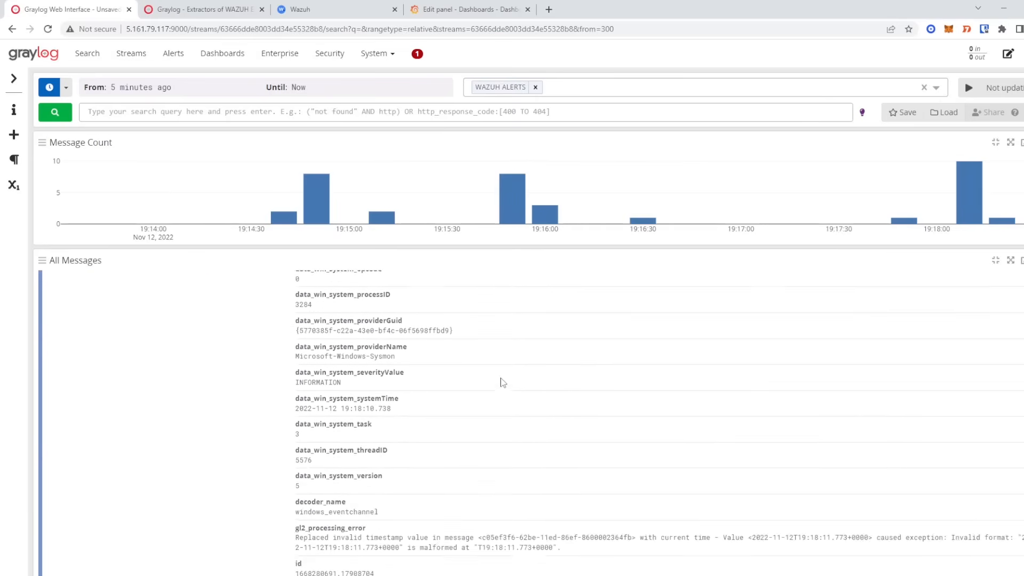
pyautogui.scroll(-1, 499, 367)
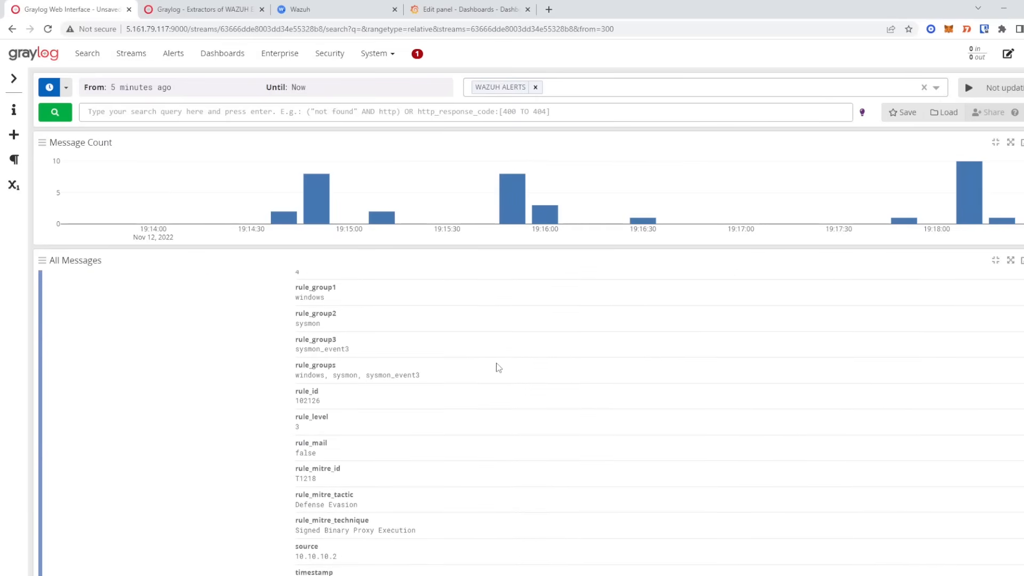
pyautogui.scroll(2, 405, 373)
pyautogui.moveTo(292, 339); pyautogui.dragTo(397, 402)
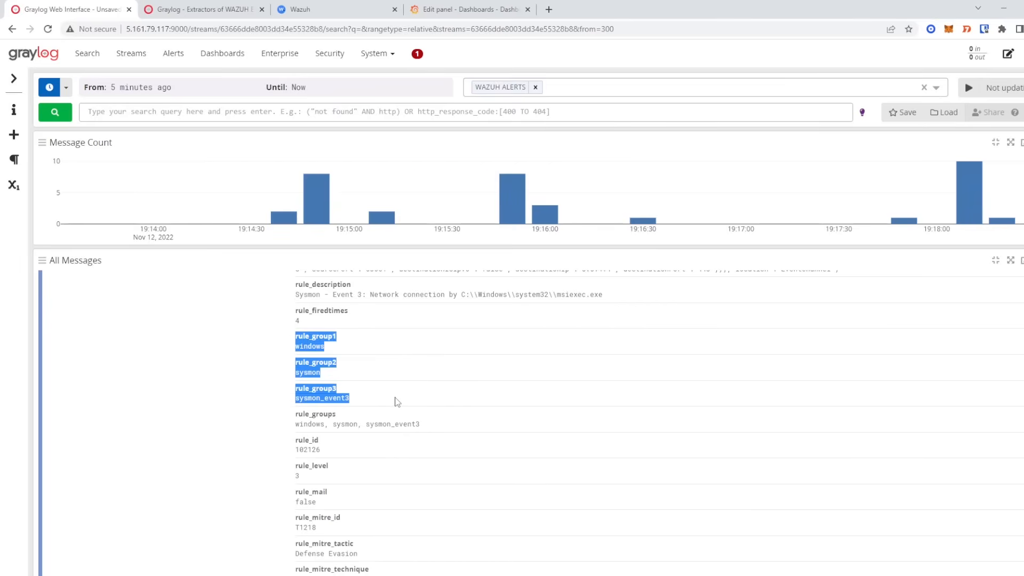
pyautogui.click(396, 402)
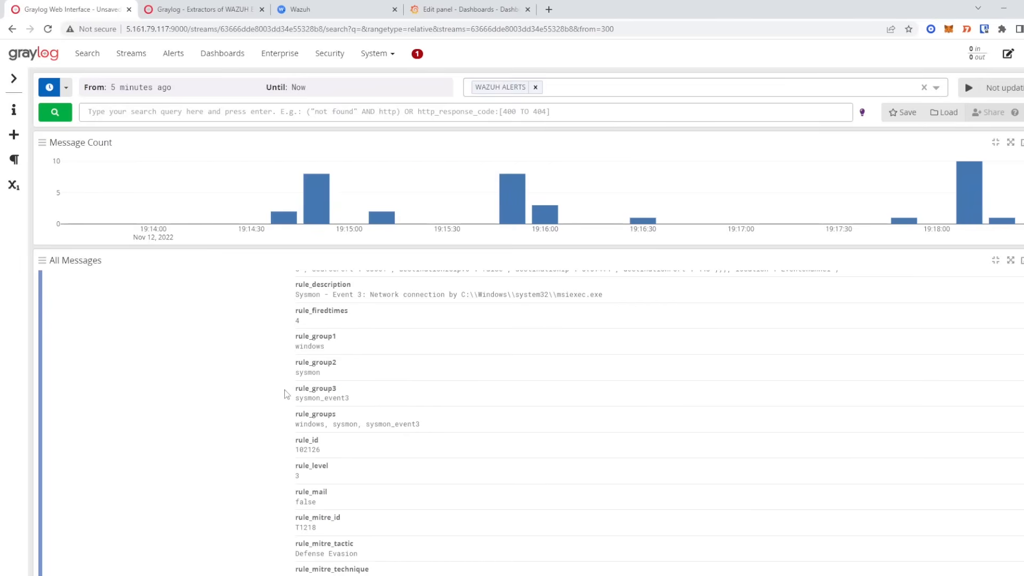
pyautogui.moveTo(295, 399); pyautogui.dragTo(351, 410)
pyautogui.scroll(3, 402, 427)
pyautogui.scroll(-2, 406, 431)
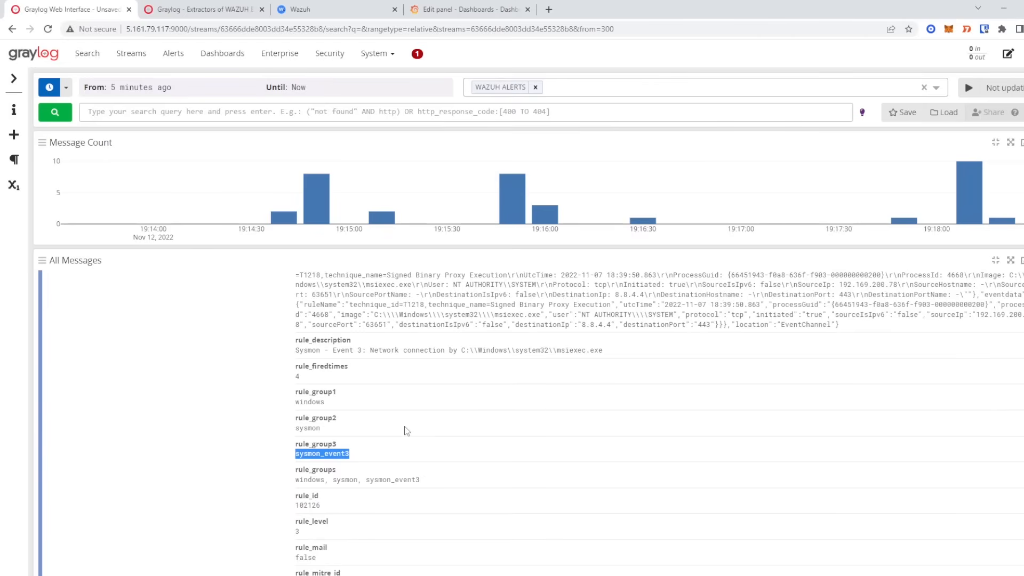
pyautogui.scroll(-2, 427, 414)
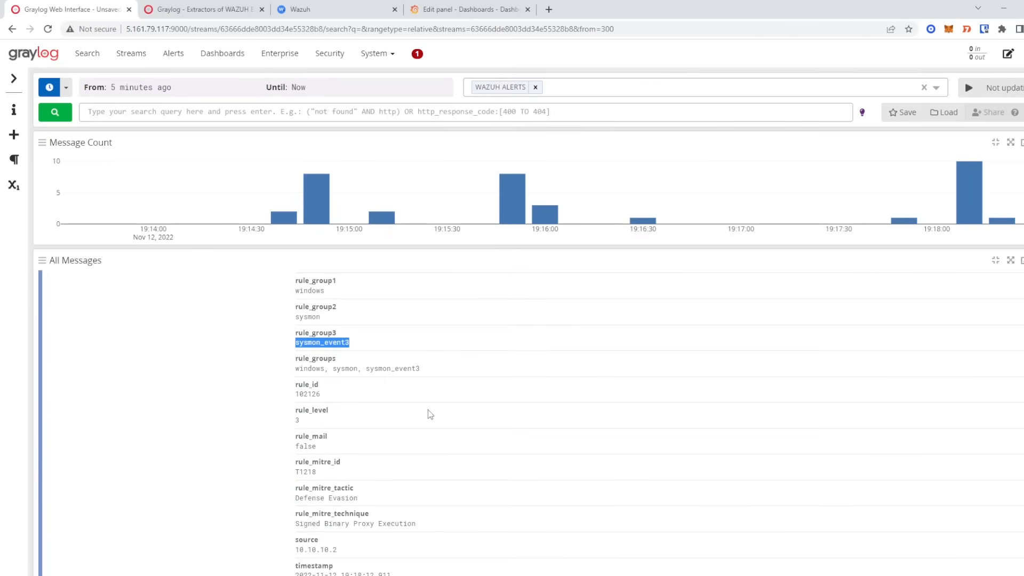
pyautogui.scroll(2, 430, 413)
pyautogui.scroll(-1, 431, 413)
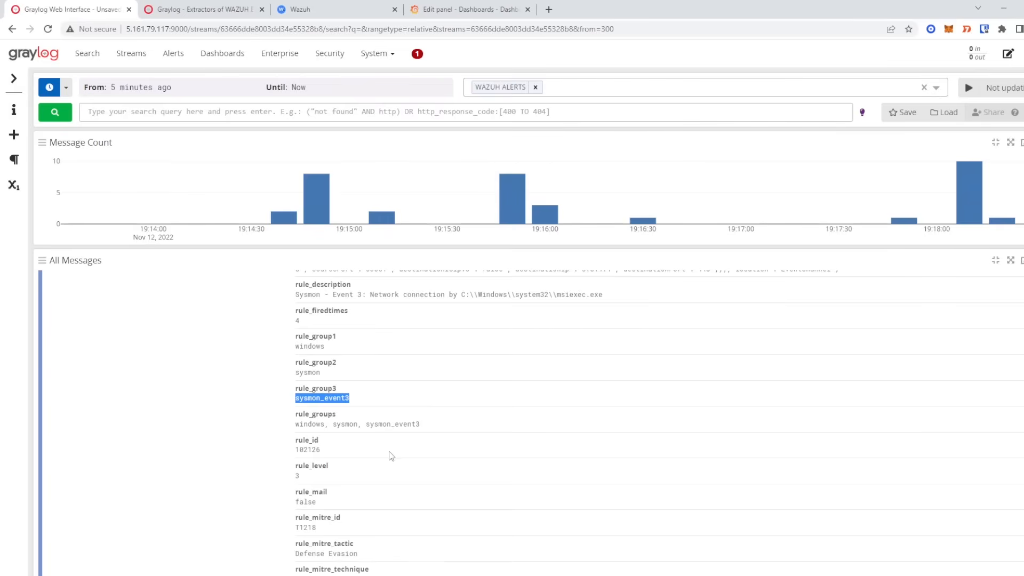
pyautogui.scroll(-1, 389, 453)
pyautogui.moveTo(296, 395); pyautogui.dragTo(322, 395)
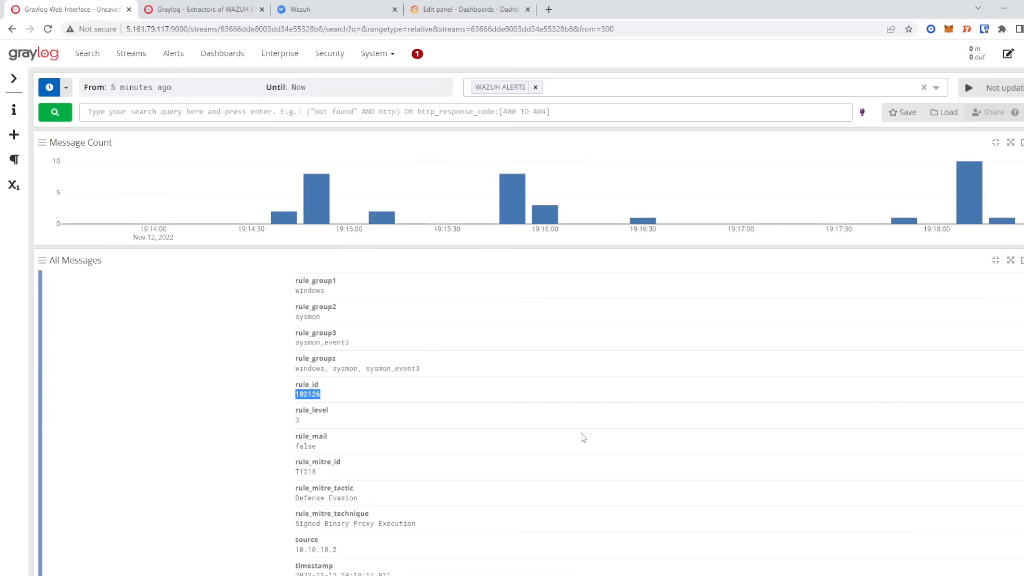
pyautogui.scroll(1, 571, 443)
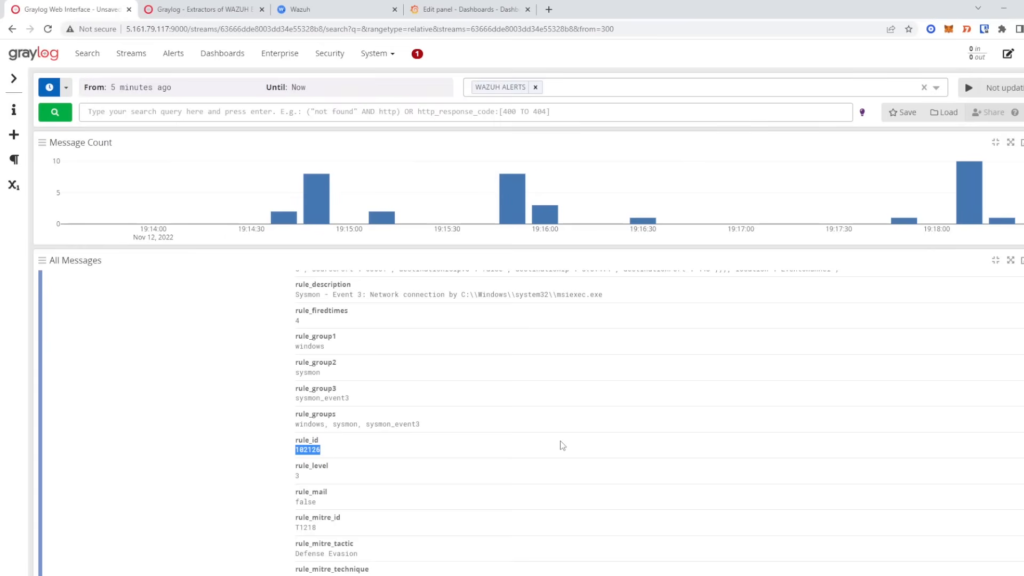
pyautogui.doubleClick(307, 400)
pyautogui.moveTo(290, 390); pyautogui.dragTo(350, 398)
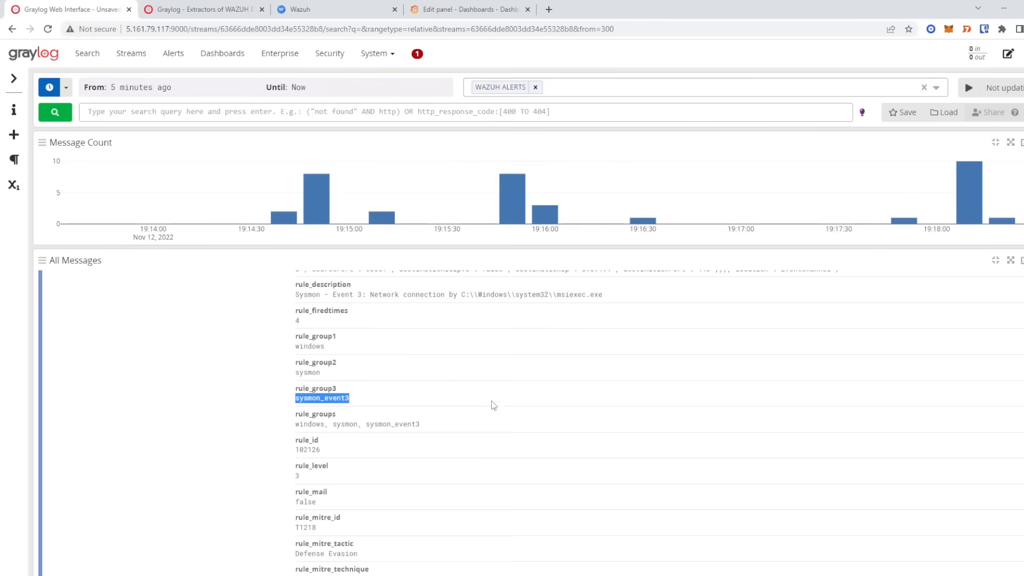
pyautogui.click(240, 575)
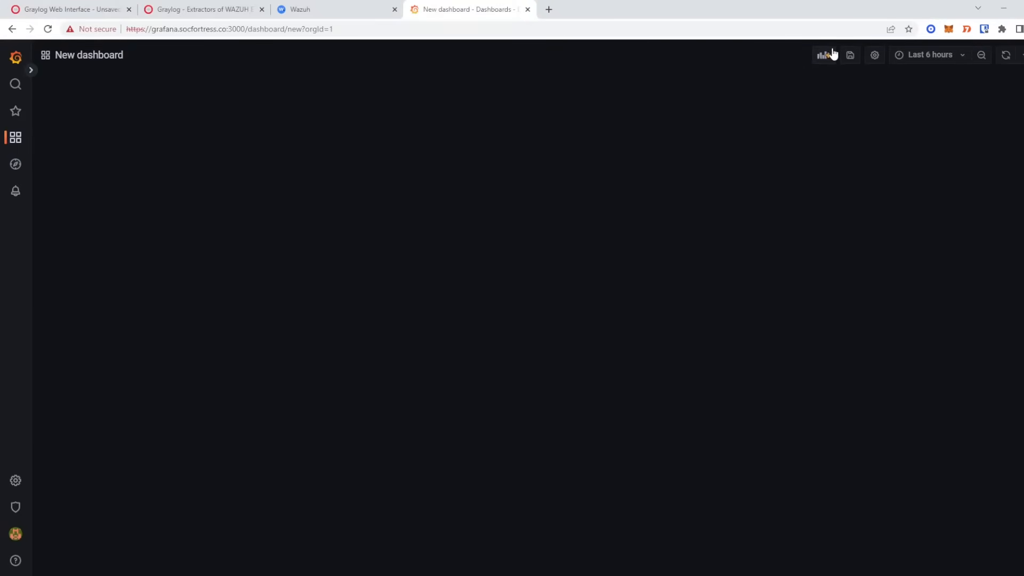
# - Add a new WAZUH panel and search visualizations for 'sankey', which finds no matches
pyautogui.click(832, 54)
pyautogui.click(214, 110)
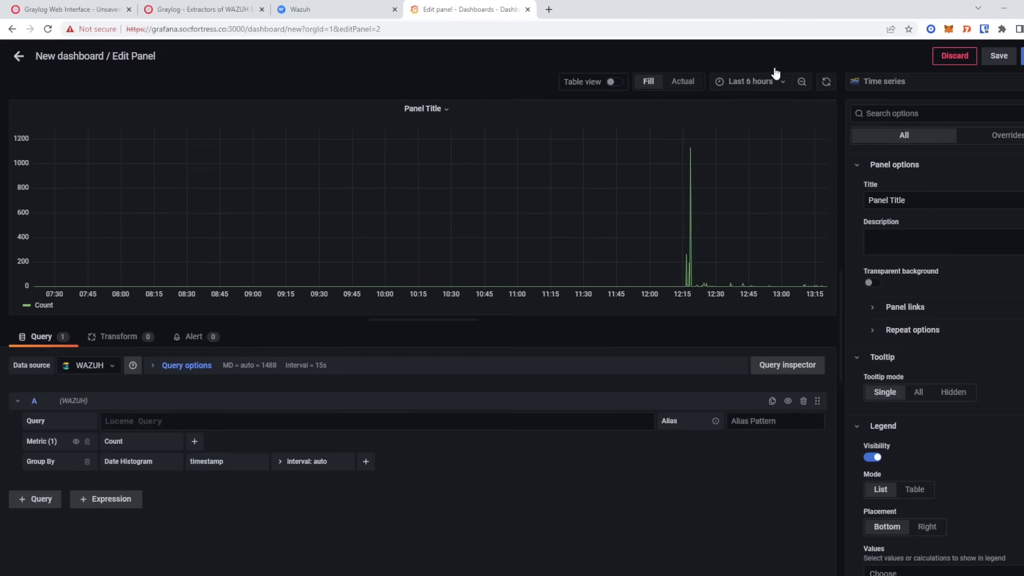
pyautogui.click(867, 81)
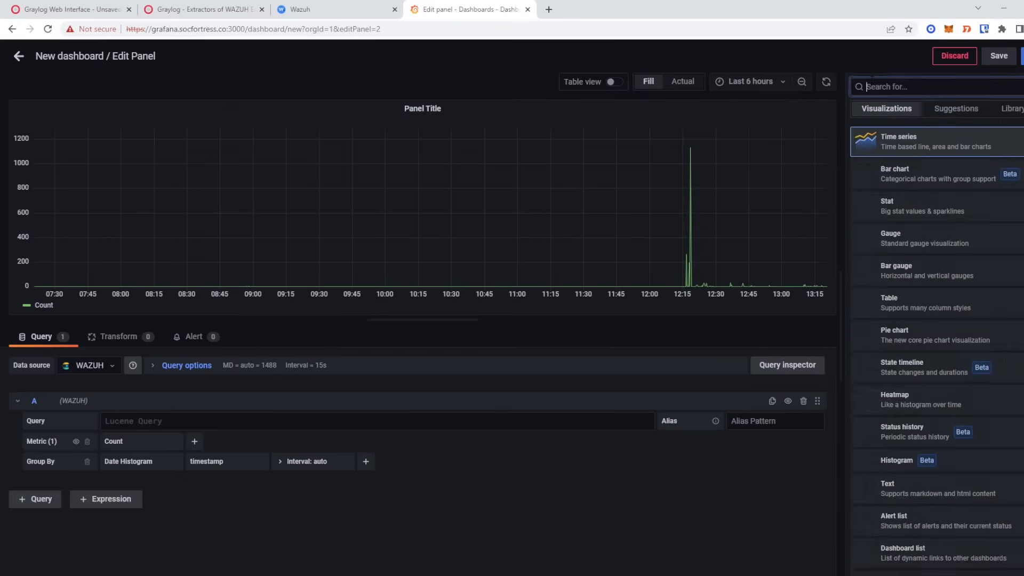
pyautogui.write('san')
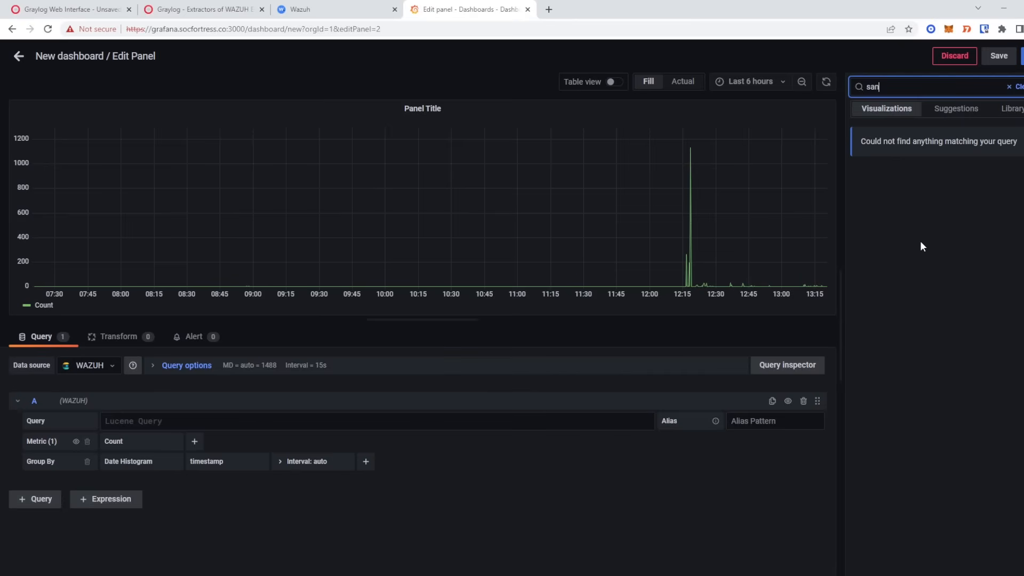
pyautogui.write('key')
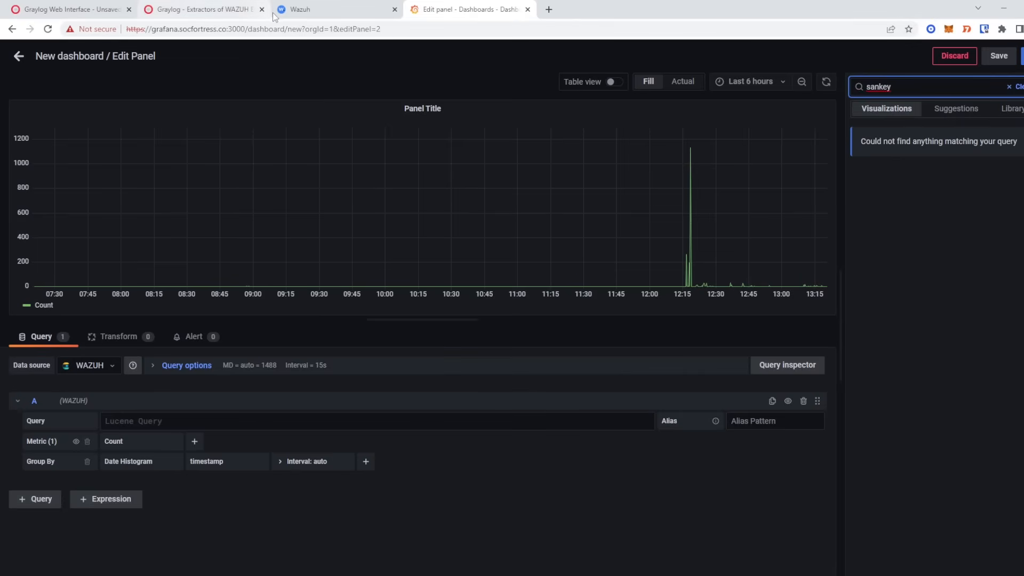
pyautogui.moveTo(530, 151); pyautogui.dragTo(542, 153)
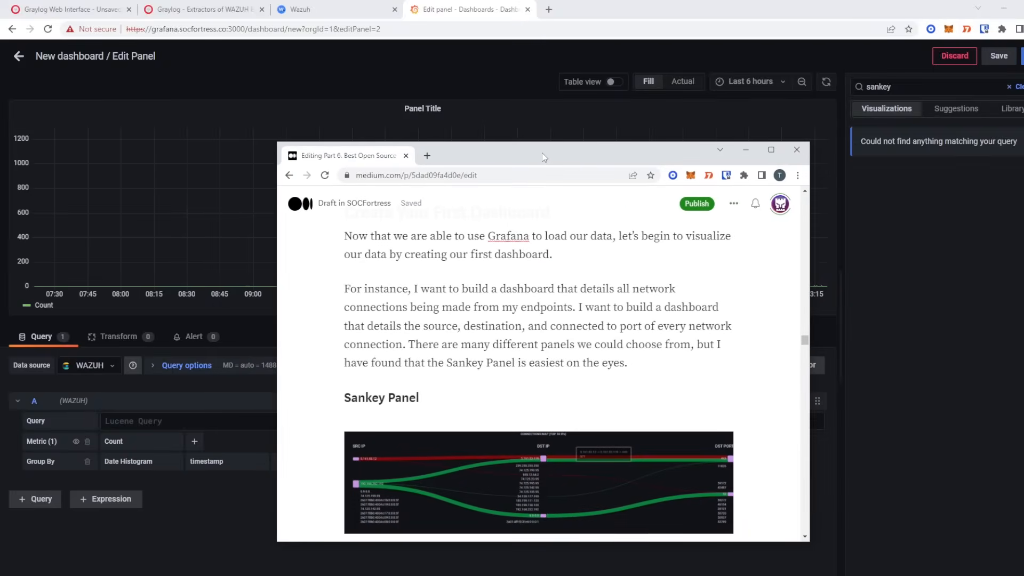
# - Copy the 'grafana-cli plugins install netsage-sankey-panel' command from the maximized Medium draft
pyautogui.doubleClick(542, 152)
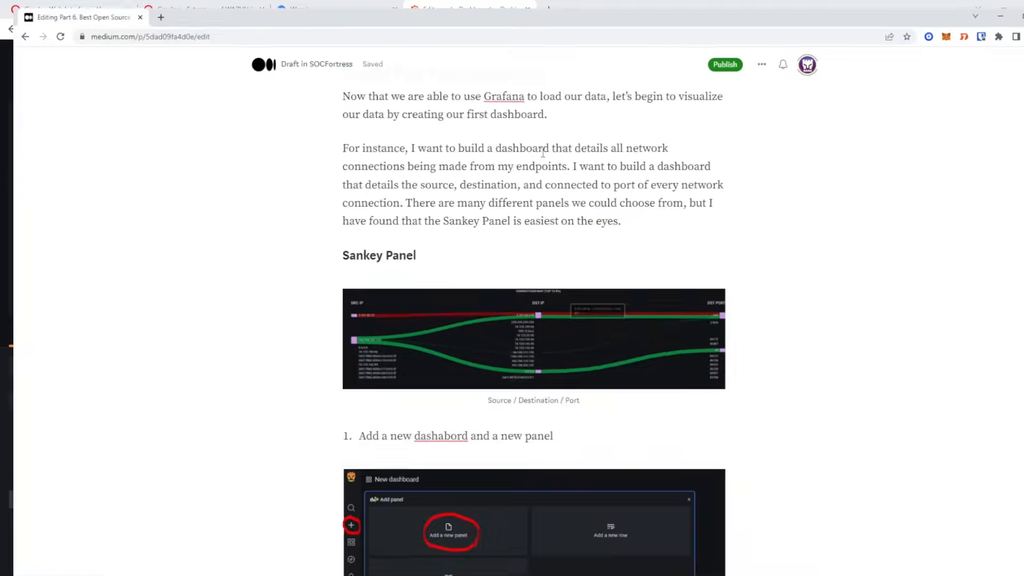
pyautogui.scroll(-9, 405, 288)
pyautogui.scroll(3, 507, 320)
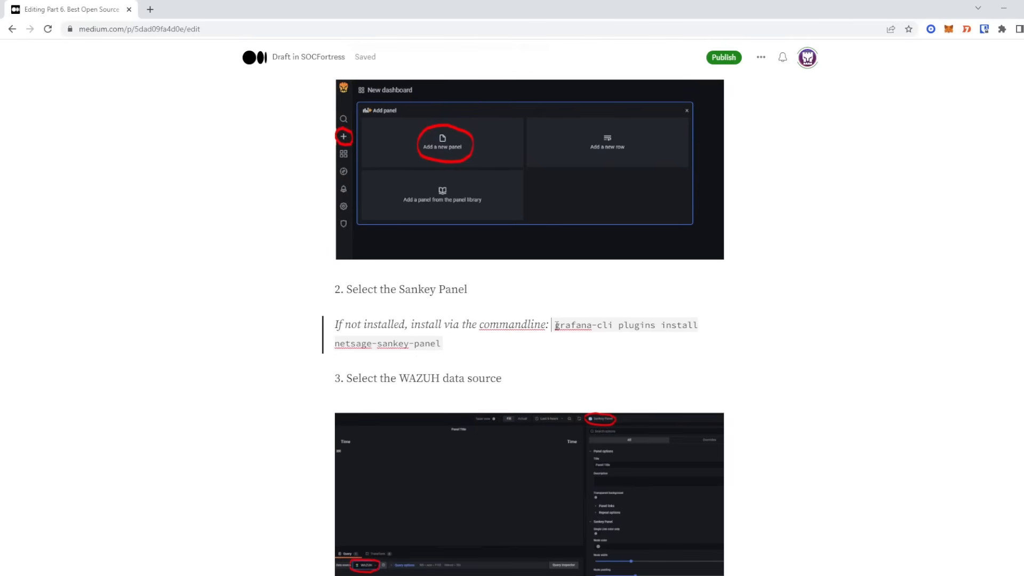
pyautogui.moveTo(553, 325); pyautogui.dragTo(442, 337)
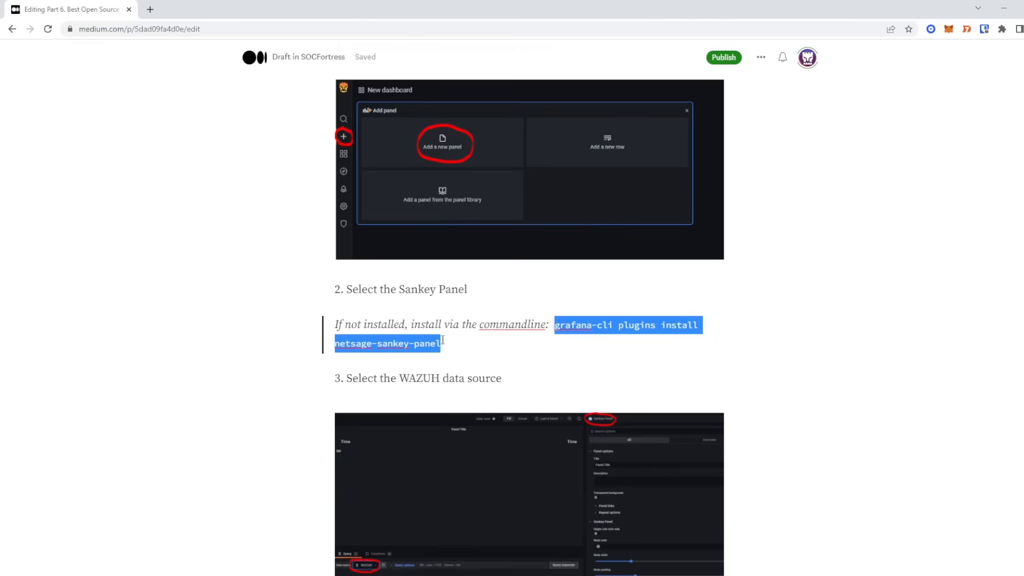
pyautogui.rightClick(430, 350)
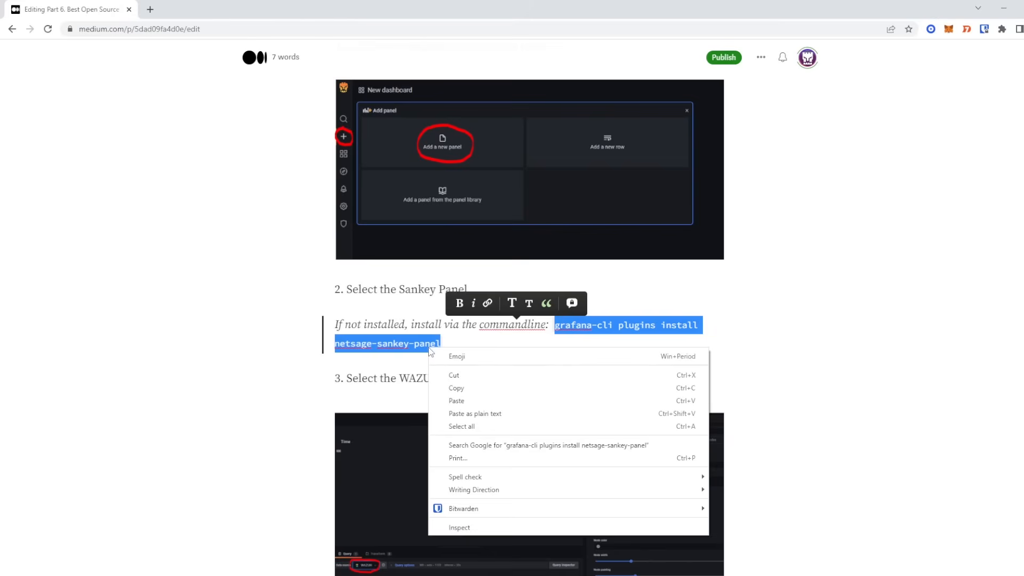
pyautogui.click(484, 388)
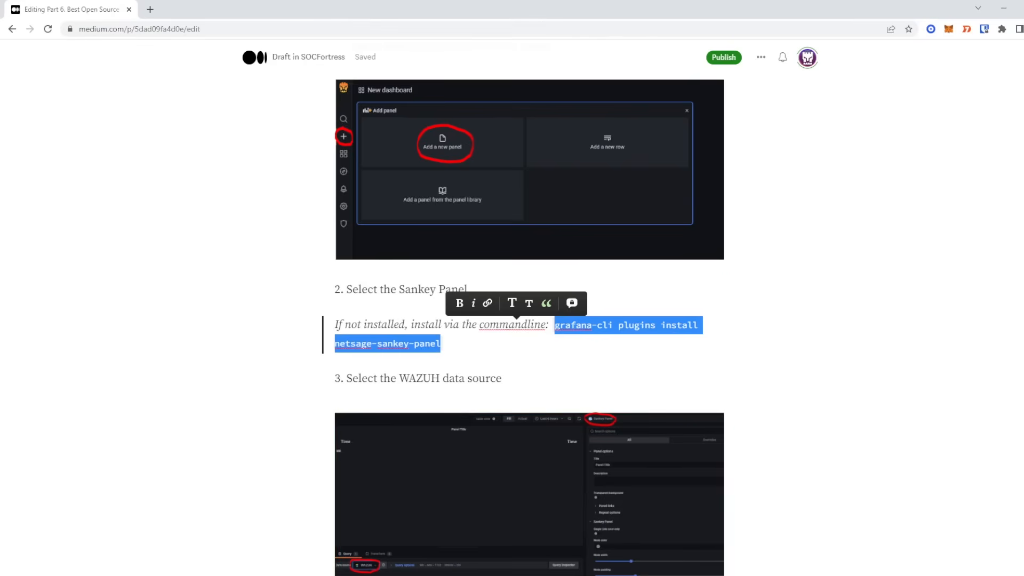
pyautogui.hotkey('alt', 'Tab')
# - Install netsage-sankey-panel v1.0.6 via grafana-cli, restart Grafana with systemctl, and reload the dashboard
pyautogui.hotkey('ctrl', 'shift', 'v')
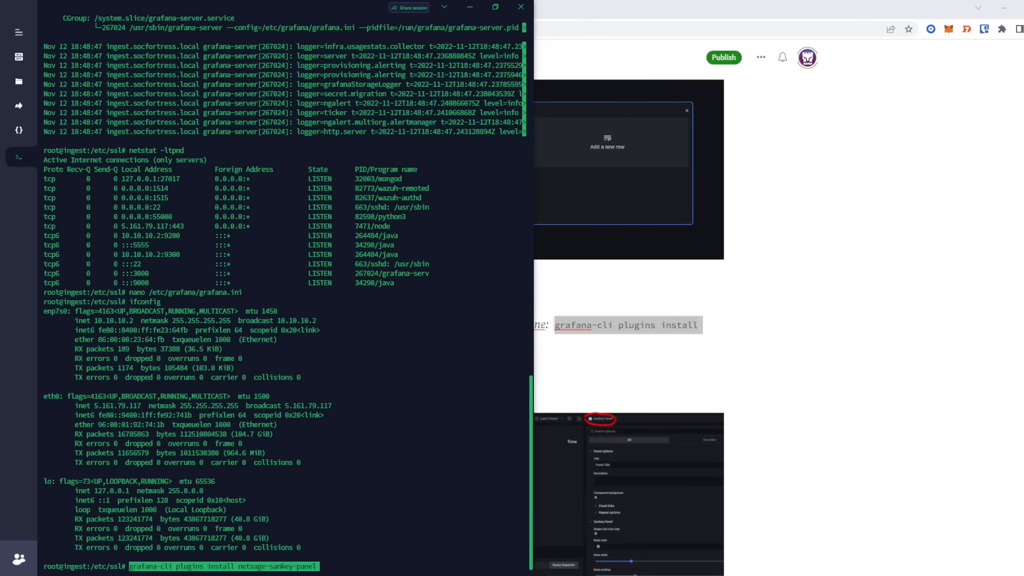
pyautogui.hotkey('ctrl', 'l')
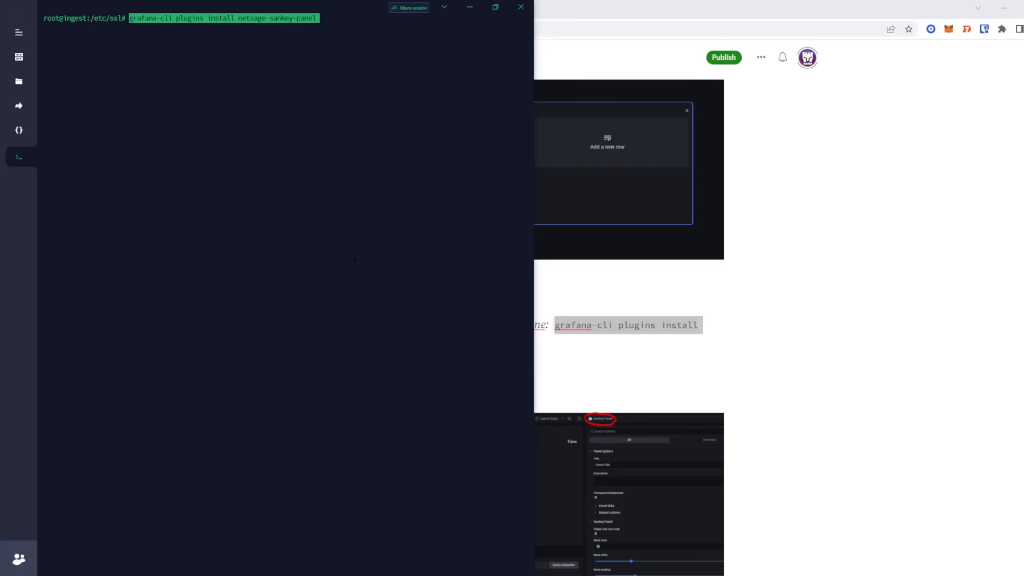
pyautogui.press('Return')
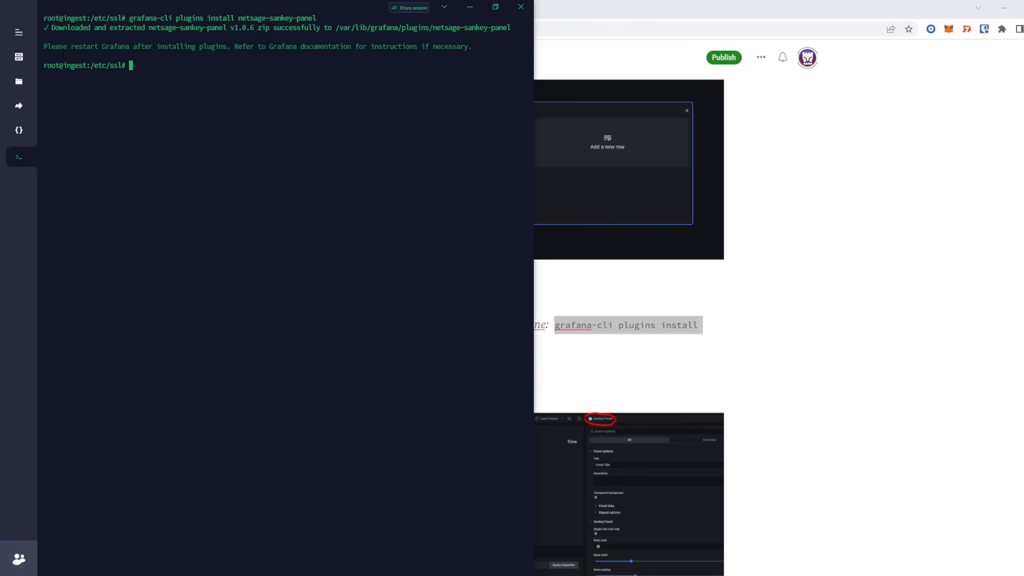
pyautogui.write('systemctl restart')
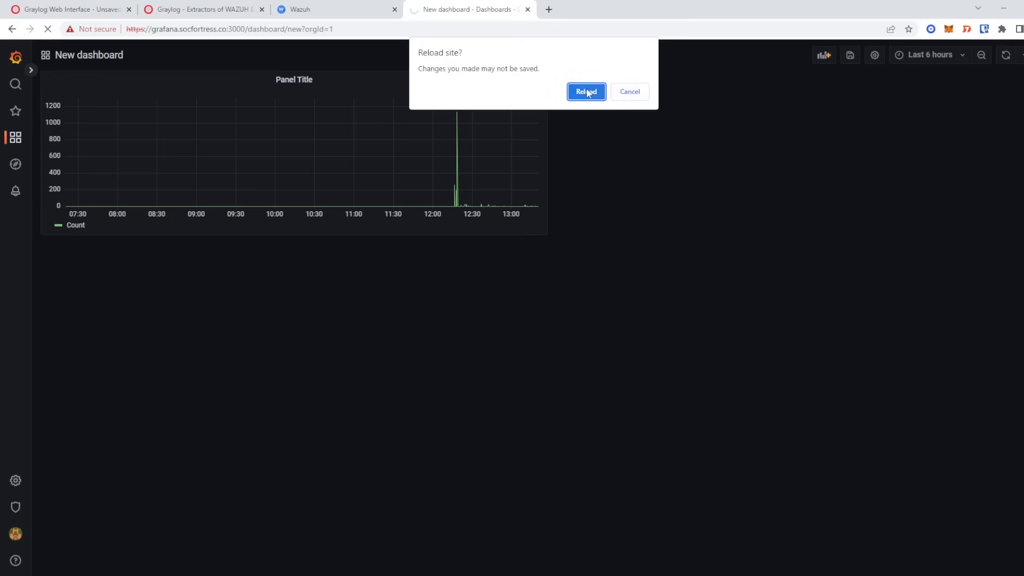
pyautogui.click(587, 91)
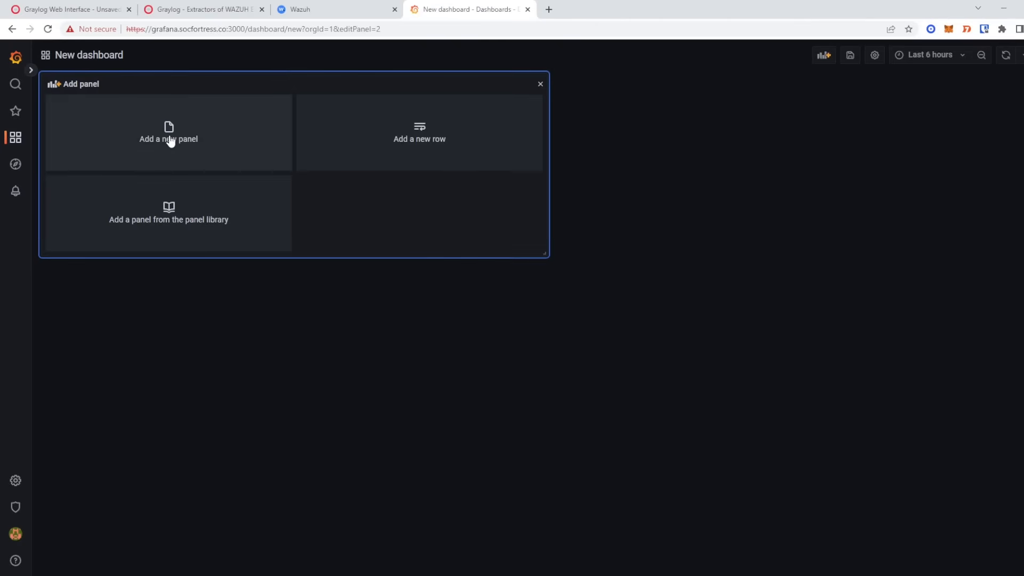
# - Add a new panel using the Sankey Panel visualization
pyautogui.click(168, 135)
pyautogui.click(865, 82)
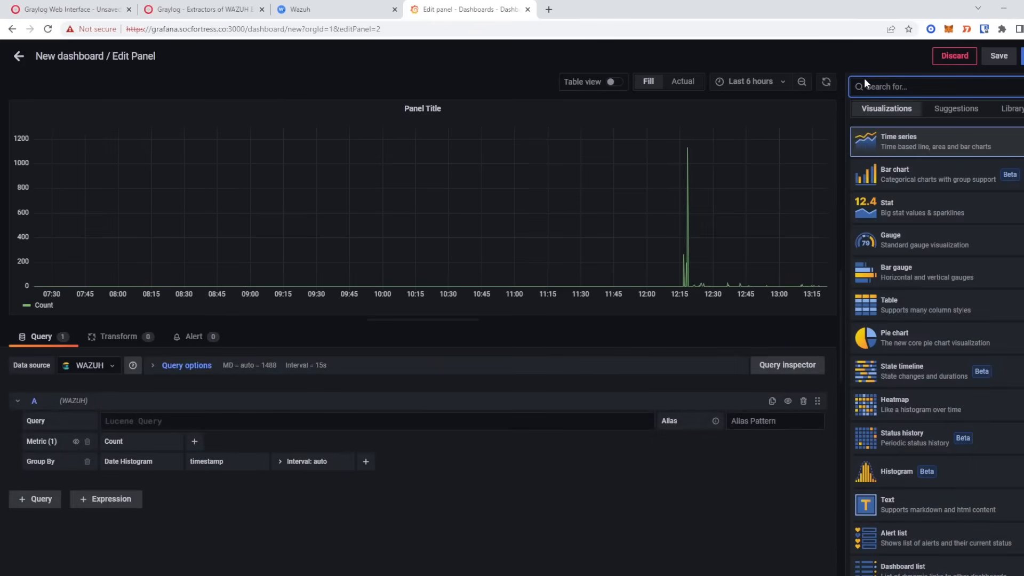
pyautogui.write('sank')
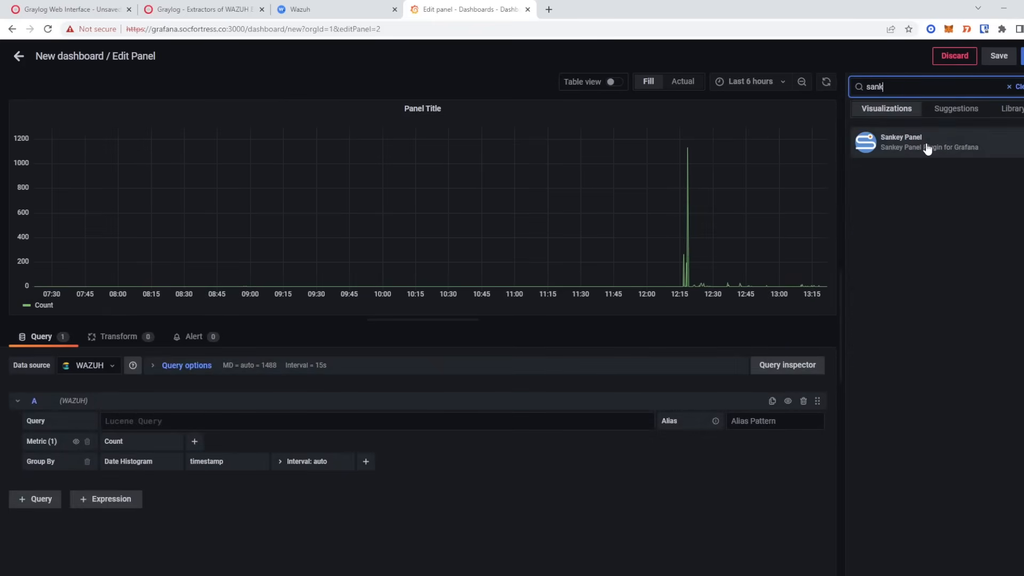
pyautogui.click(919, 152)
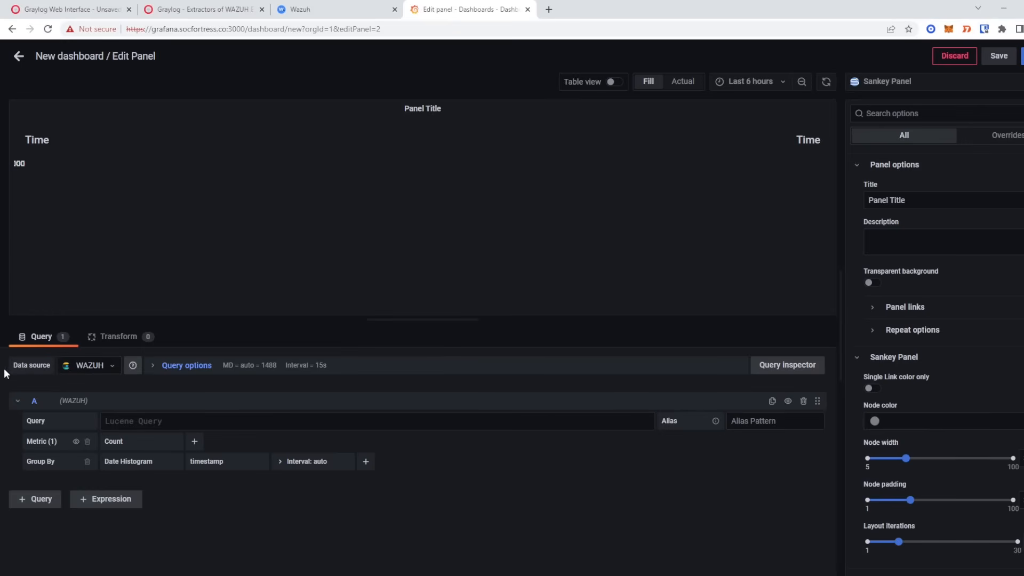
# - Keep WAZUH as the panel's data source and go to the Lucene query field
pyautogui.click(89, 365)
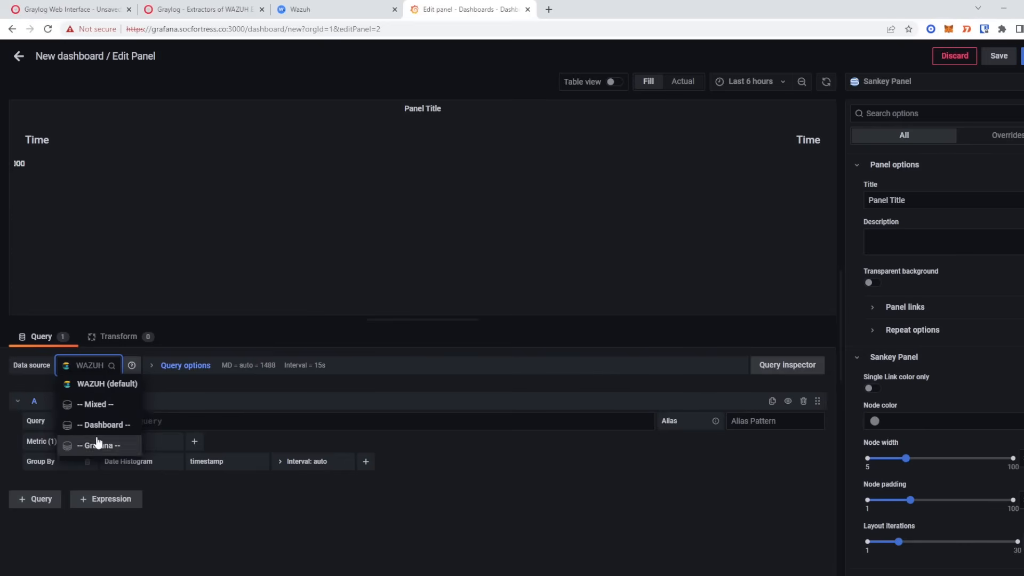
pyautogui.click(113, 383)
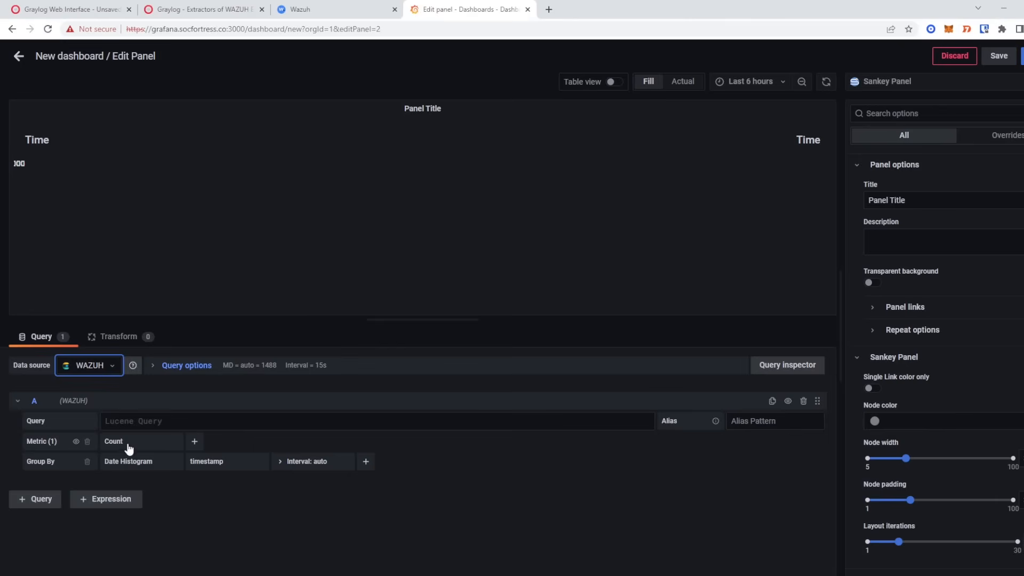
pyautogui.click(143, 420)
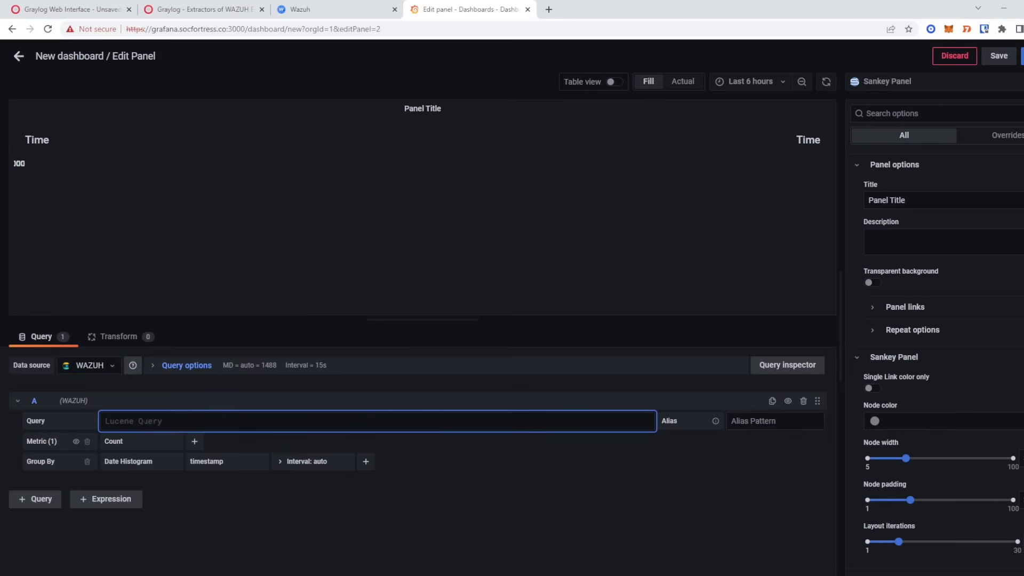
pyautogui.click(174, 9)
pyautogui.click(65, 10)
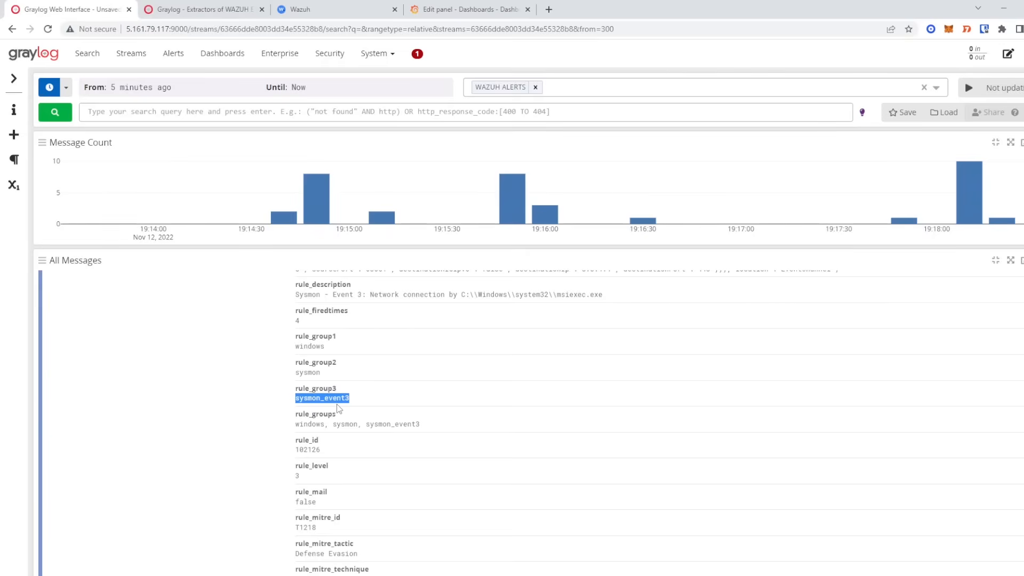
# - Set the Sankey panel's Lucene query to rule_group3:sysmon_event3, grouped by Terms
pyautogui.moveTo(296, 388); pyautogui.dragTo(336, 395)
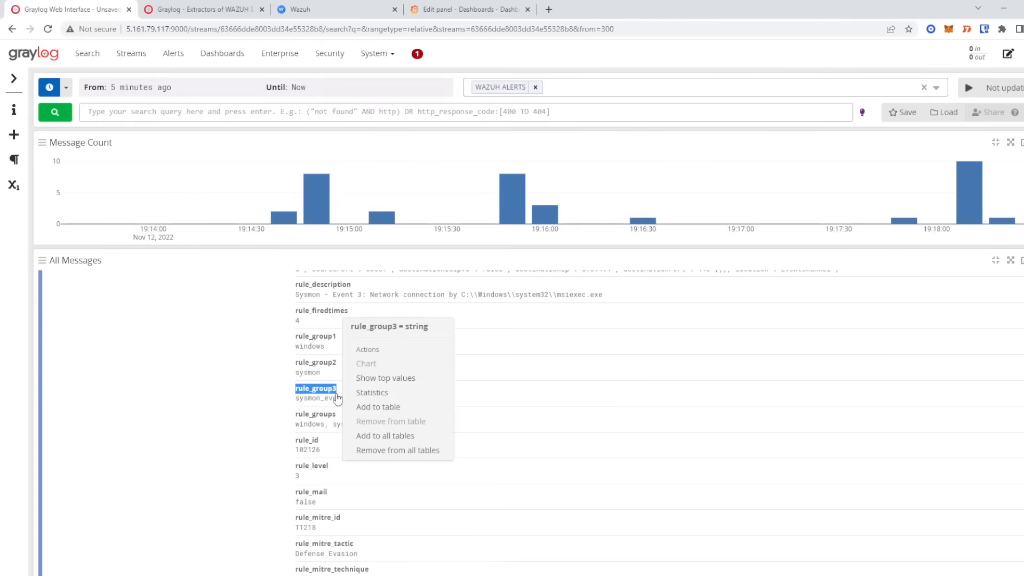
pyautogui.click(474, 10)
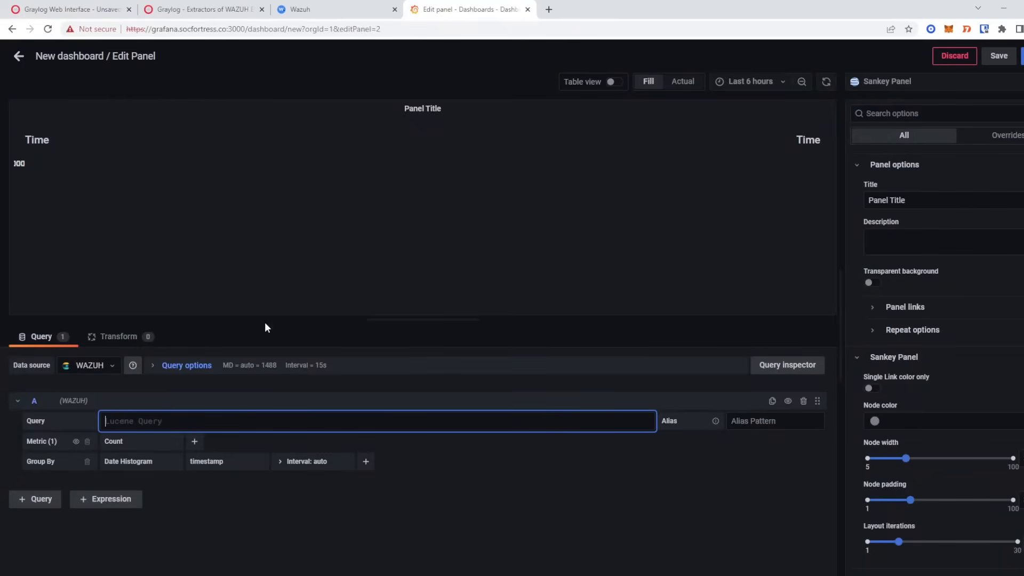
pyautogui.hotkey('ctrl', 'v')
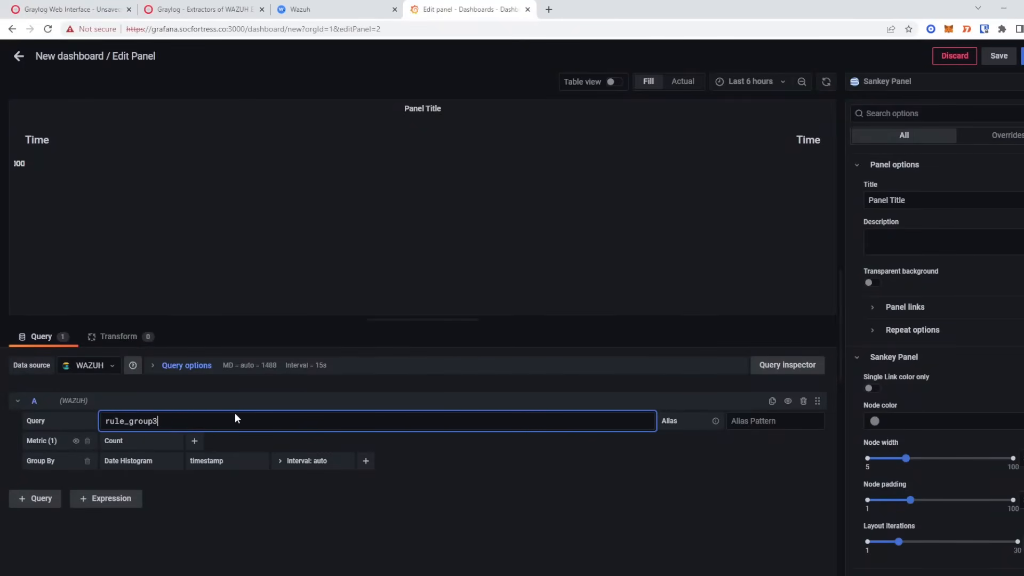
pyautogui.click(107, 9)
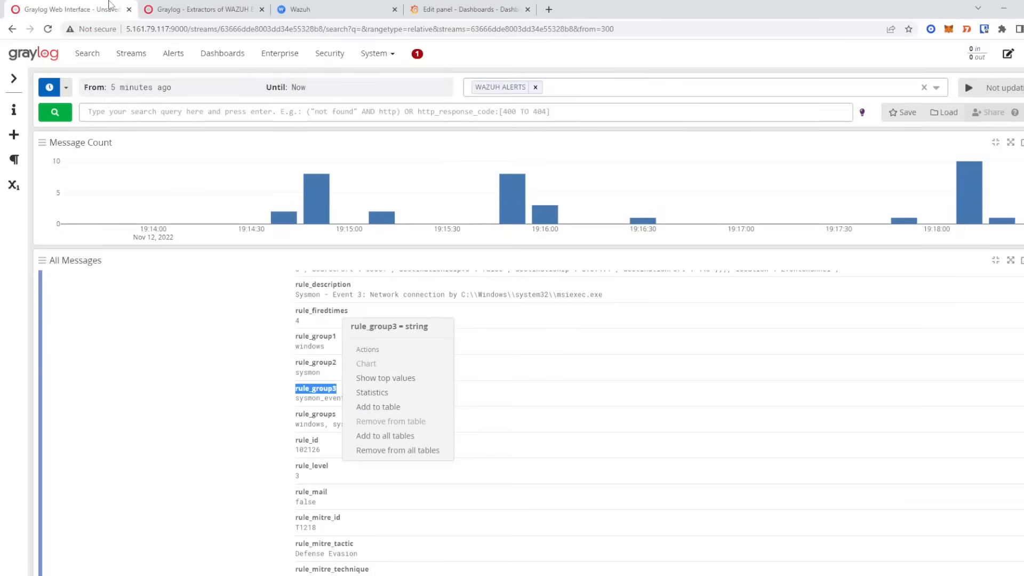
pyautogui.click(300, 404)
pyautogui.moveTo(350, 399); pyautogui.dragTo(300, 405)
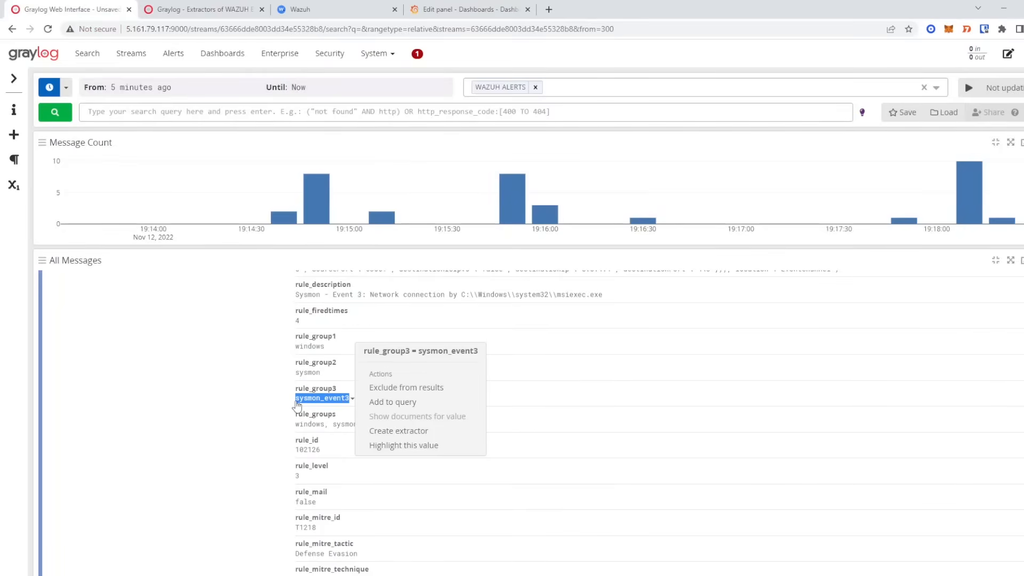
pyautogui.click(486, 9)
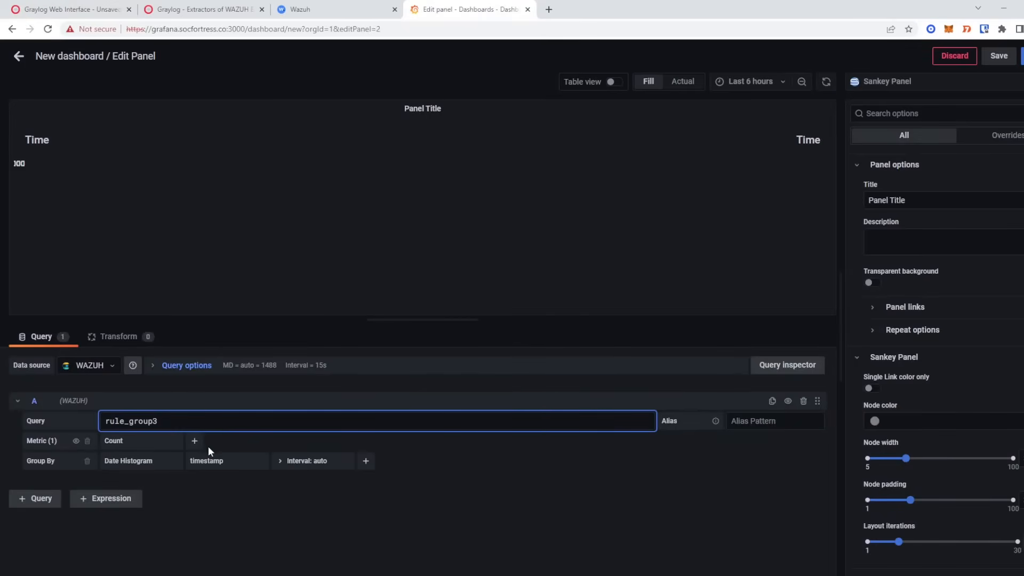
pyautogui.hotkey('ctrl', 'v')
pyautogui.click(124, 464)
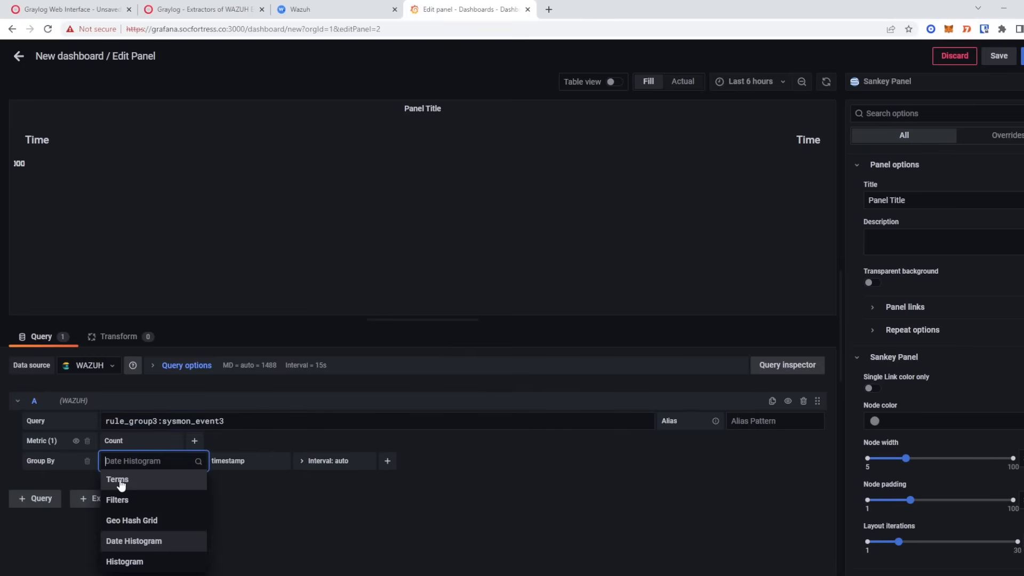
pyautogui.click(119, 480)
# - Filter Graylog to rule_group3:sysmon_event3 over the last hour and expand the first message
pyautogui.click(197, 9)
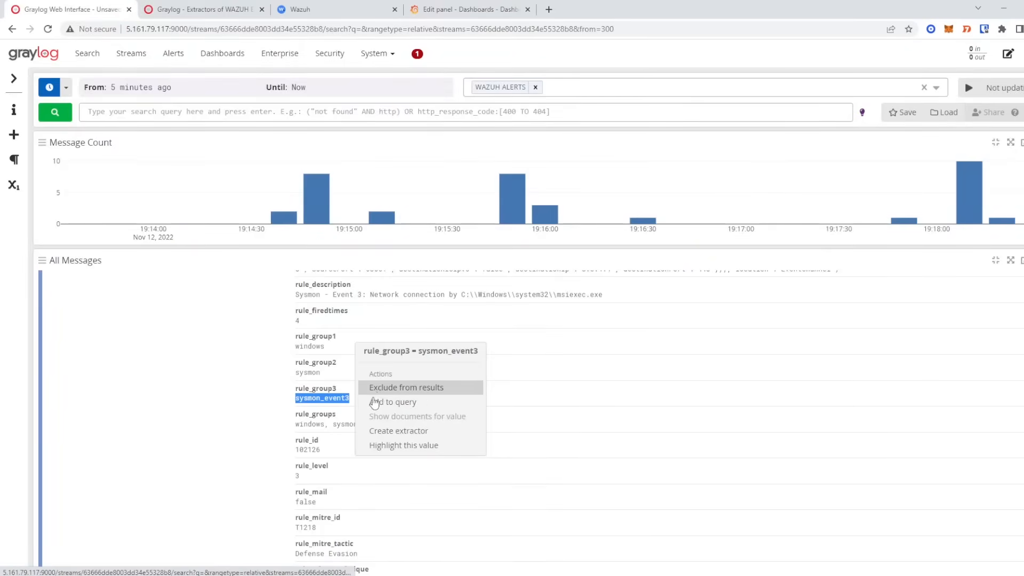
pyautogui.click(375, 402)
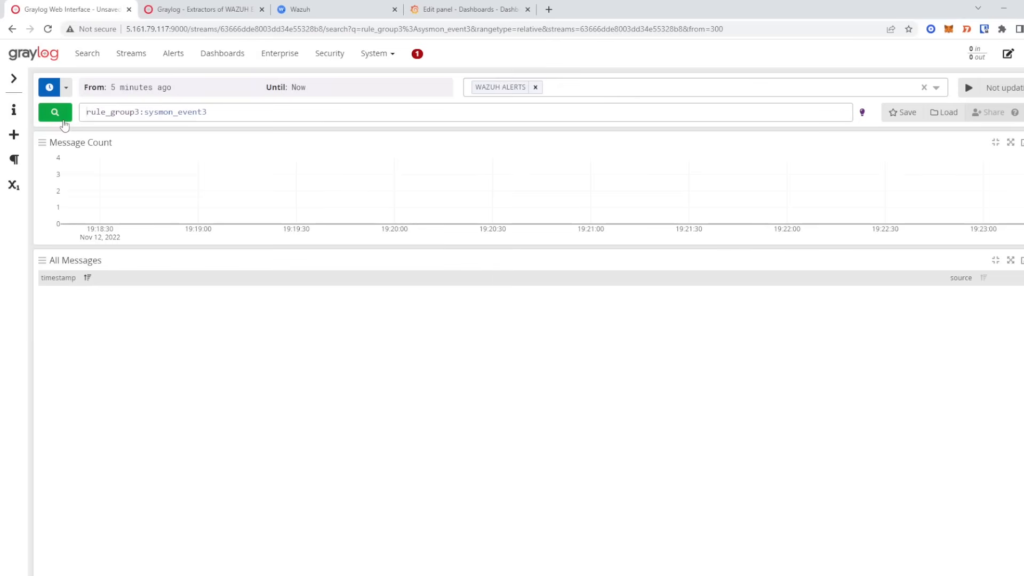
pyautogui.click(66, 88)
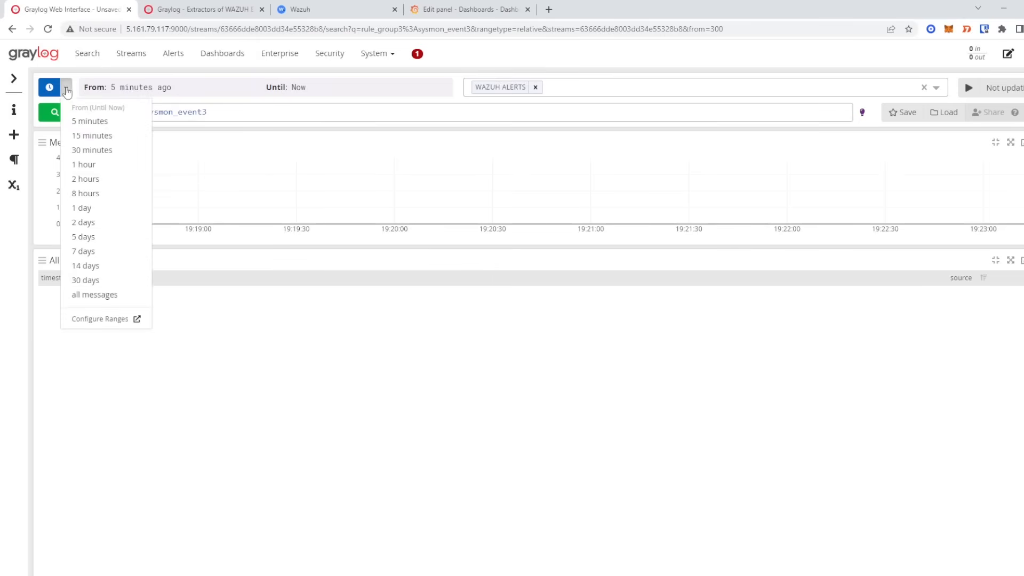
pyautogui.click(83, 164)
pyautogui.click(63, 113)
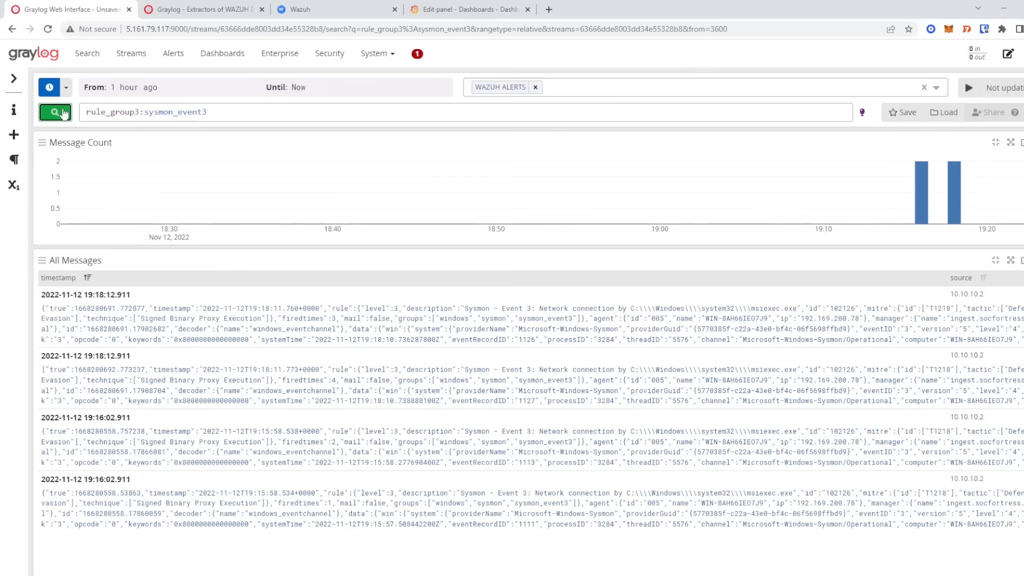
pyautogui.click(588, 329)
# - Copy the data_win_eventdata_sourceIp field name for use in the Grafana panel
pyautogui.scroll(-1, 540, 388)
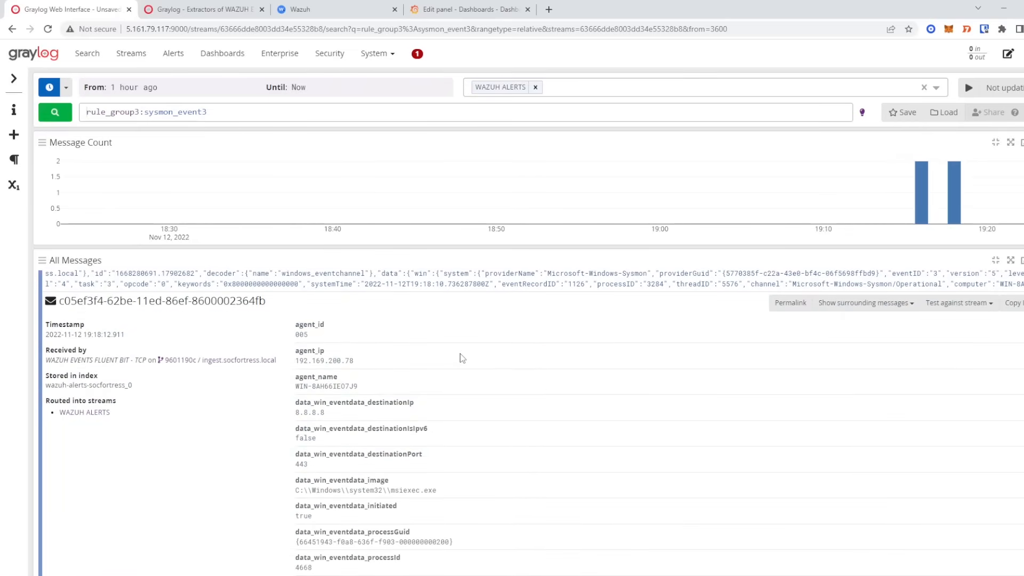
pyautogui.scroll(-4, 451, 358)
pyautogui.scroll(2, 451, 358)
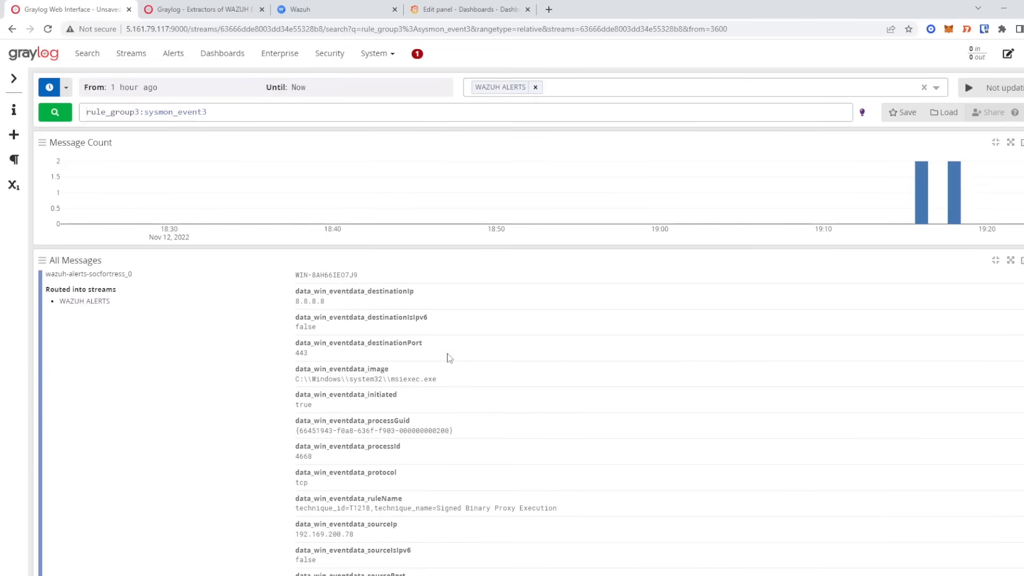
pyautogui.scroll(-2, 377, 385)
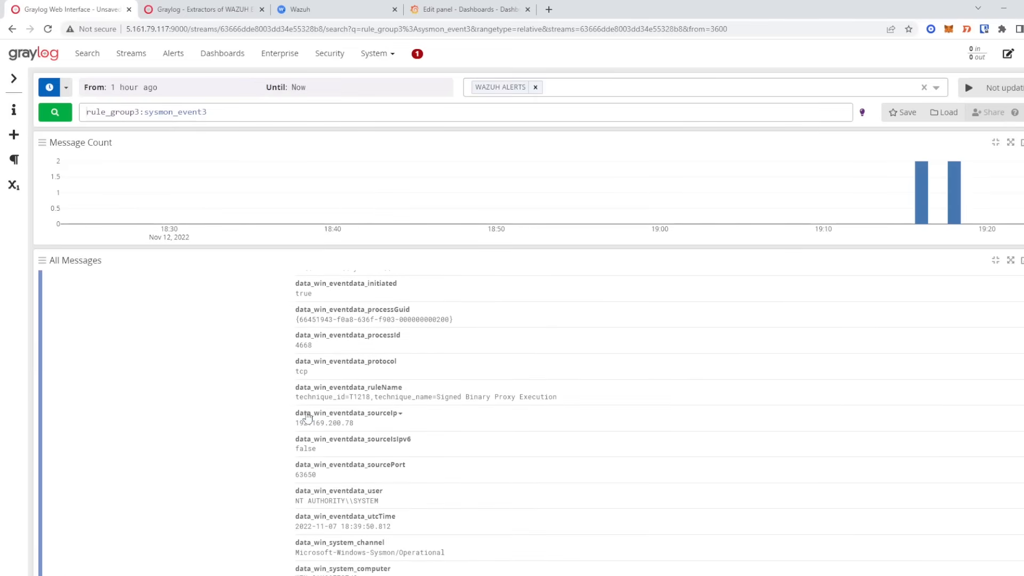
pyautogui.moveTo(299, 414); pyautogui.dragTo(401, 415)
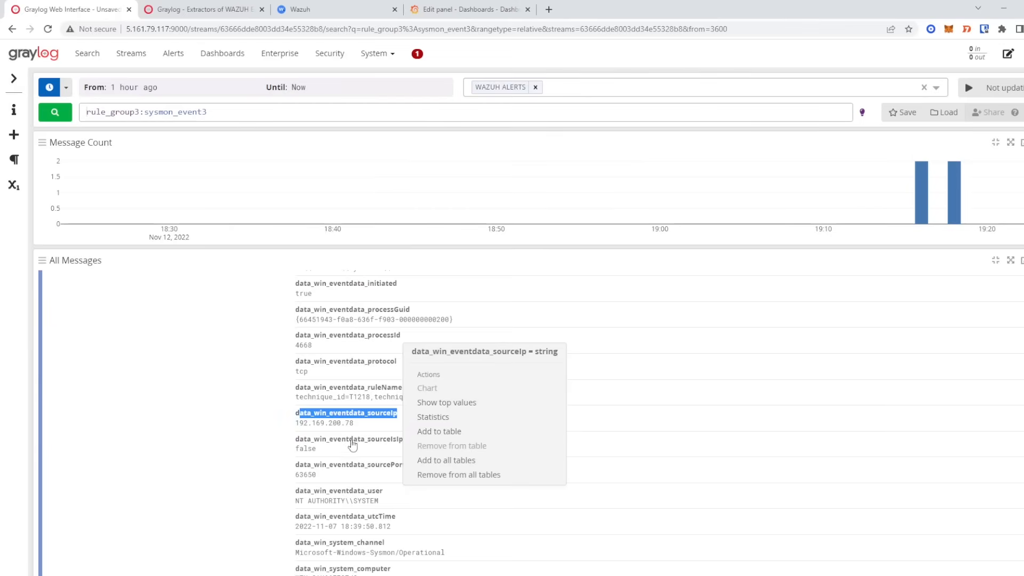
pyautogui.click(268, 416)
pyautogui.moveTo(297, 420); pyautogui.dragTo(393, 420)
pyautogui.hotkey('ctrl', 'c')
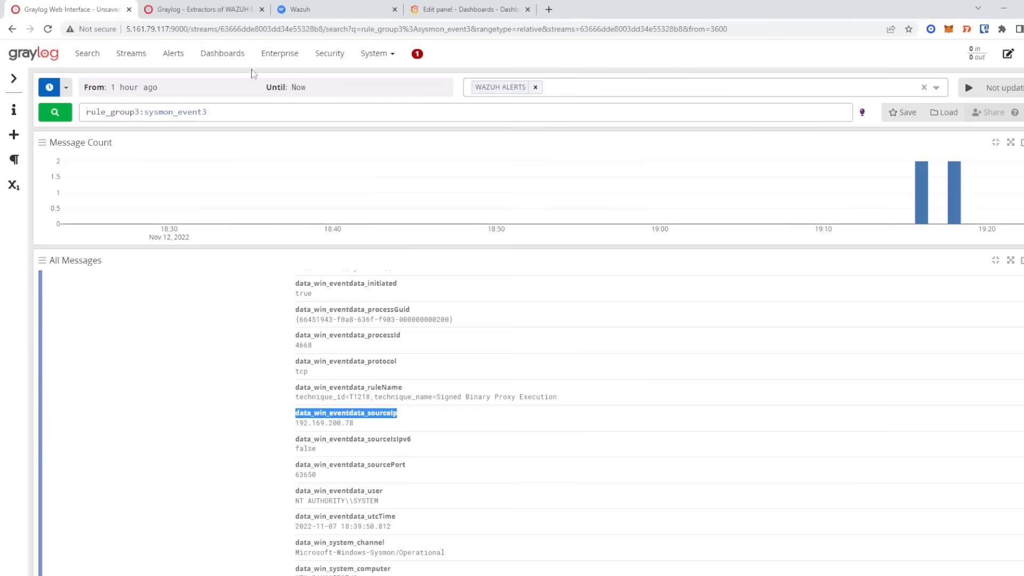
pyautogui.click(469, 9)
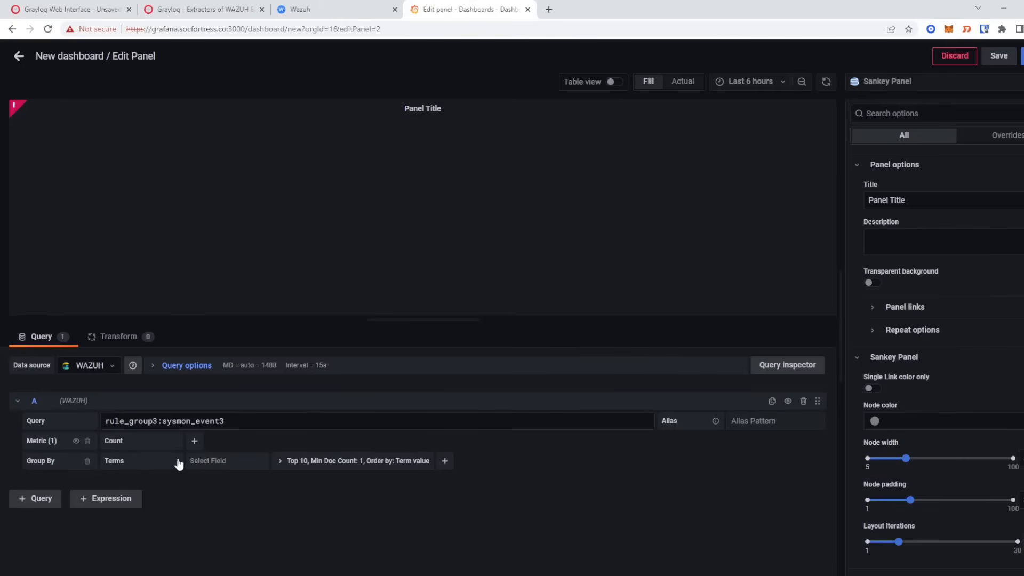
# - Group the Sankey counts by data_win_eventdata_sourceIp
pyautogui.click(209, 461)
pyautogui.hotkey('ctrl', 'v')
pyautogui.click(229, 480)
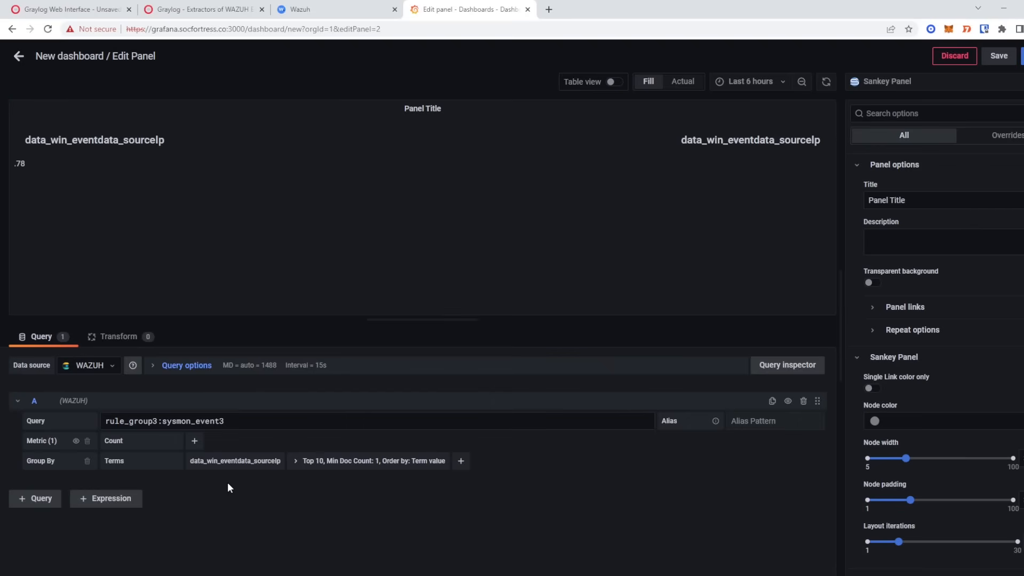
# - Add a Then By grouping on data_win_eventdata_destinationIp, copying the field name from Graylog
pyautogui.click(460, 464)
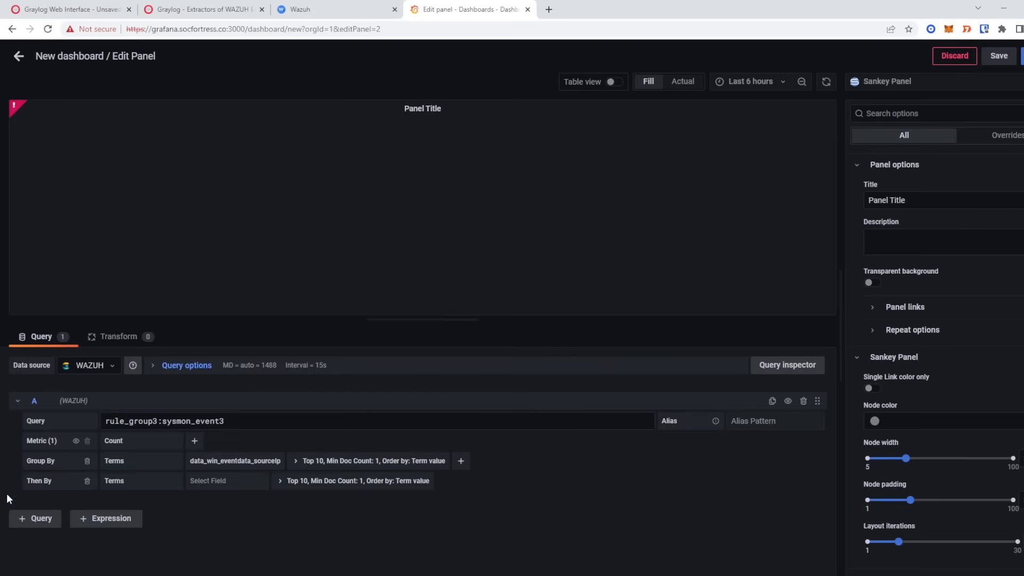
pyautogui.click(75, 9)
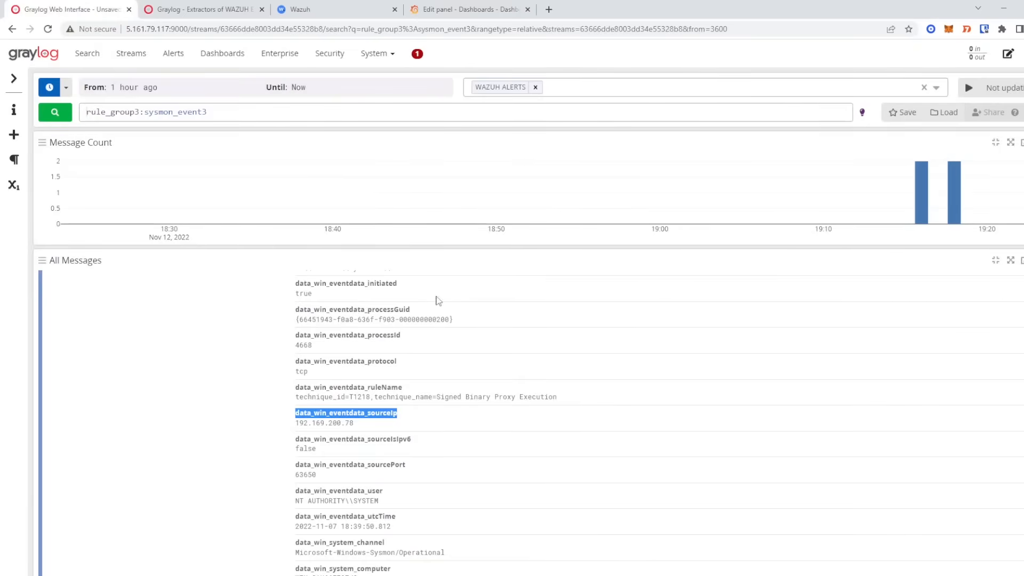
pyautogui.scroll(4, 395, 402)
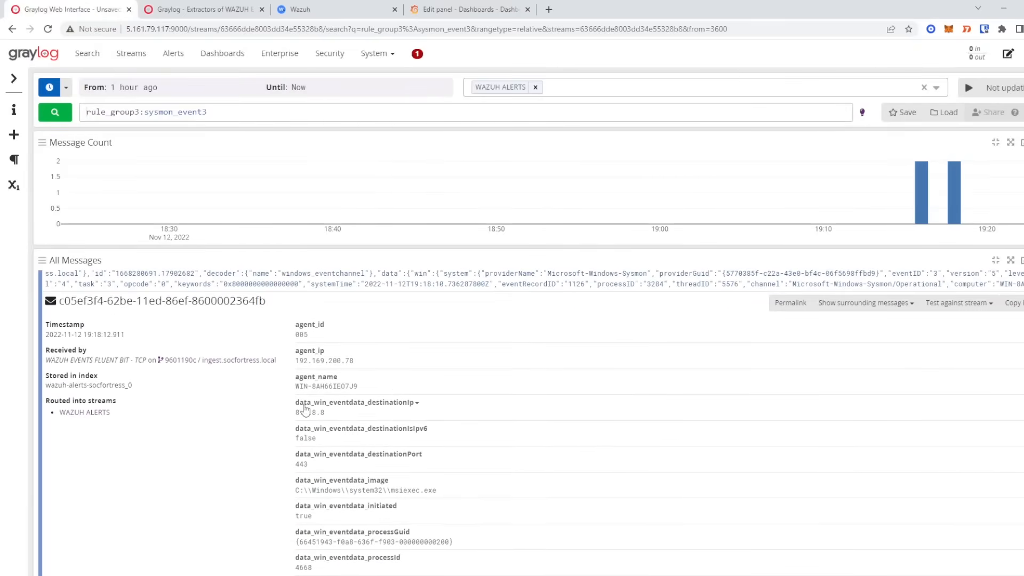
pyautogui.moveTo(296, 403); pyautogui.dragTo(413, 404)
pyautogui.hotkey('ctrl', 'c')
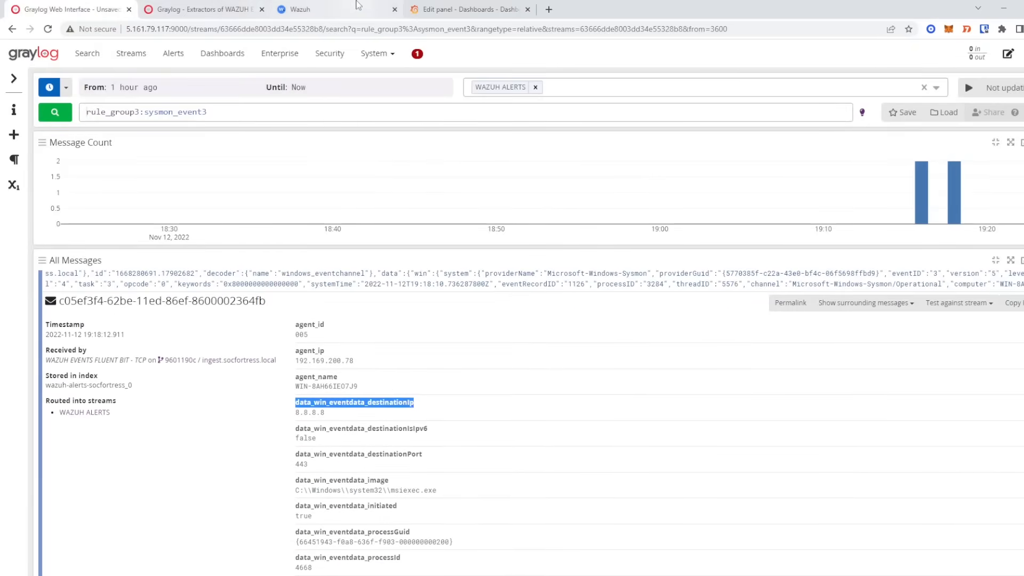
pyautogui.click(471, 7)
pyautogui.click(226, 482)
pyautogui.hotkey('ctrl', 'v')
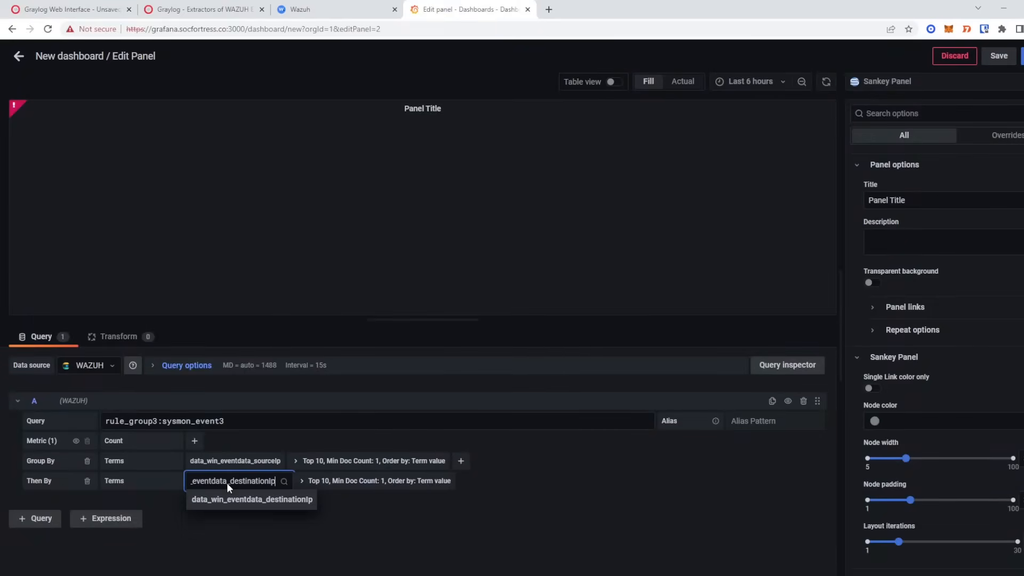
pyautogui.click(227, 505)
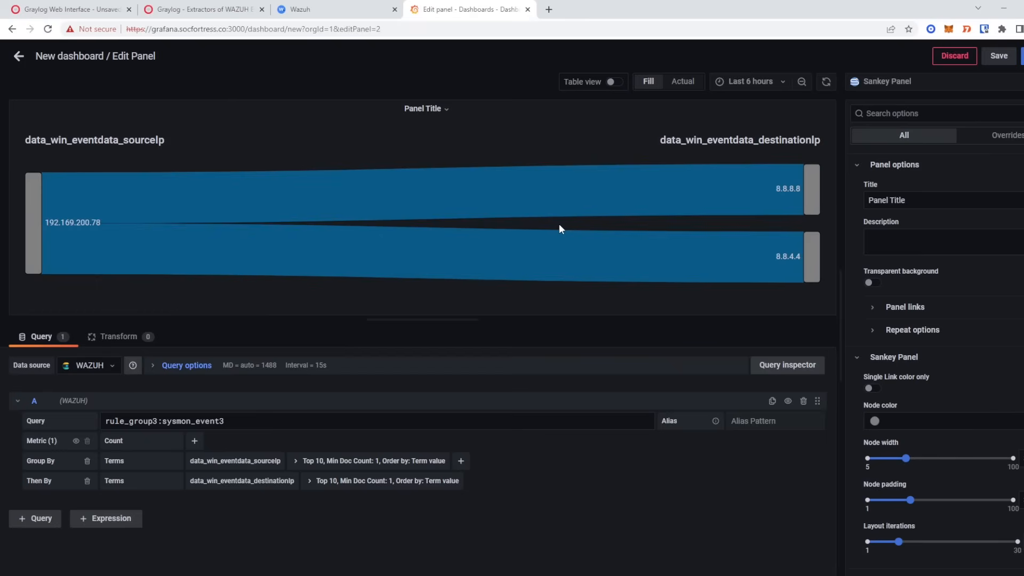
pyautogui.moveTo(784, 193)
pyautogui.click(69, 9)
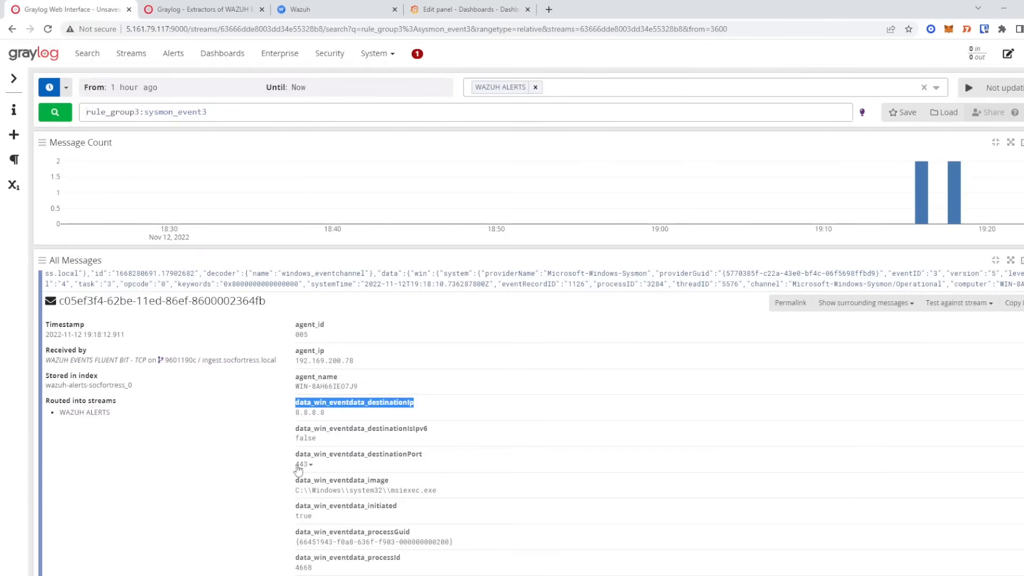
# - Copy destinationPort from Graylog and add it as a third Then By grouping
pyautogui.click(295, 456)
pyautogui.moveTo(297, 460); pyautogui.dragTo(424, 460)
pyautogui.rightClick(420, 457)
pyautogui.click(433, 463)
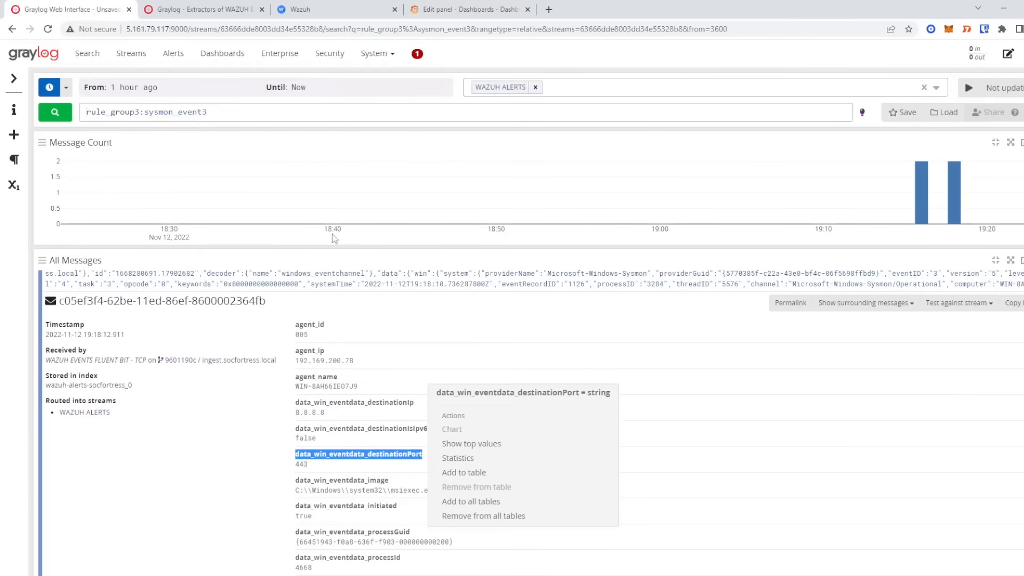
pyautogui.click(197, 9)
pyautogui.click(450, 9)
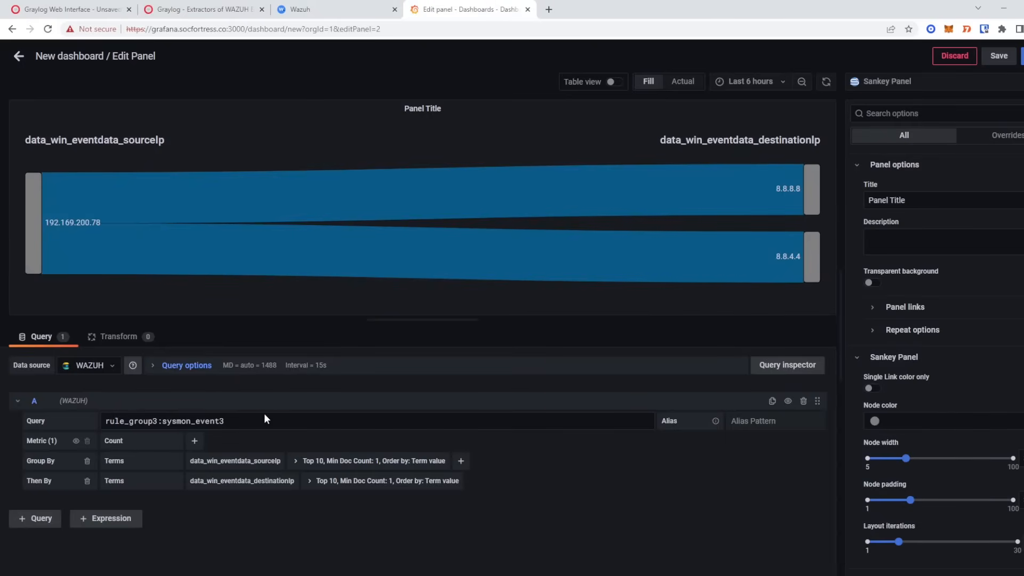
pyautogui.click(461, 461)
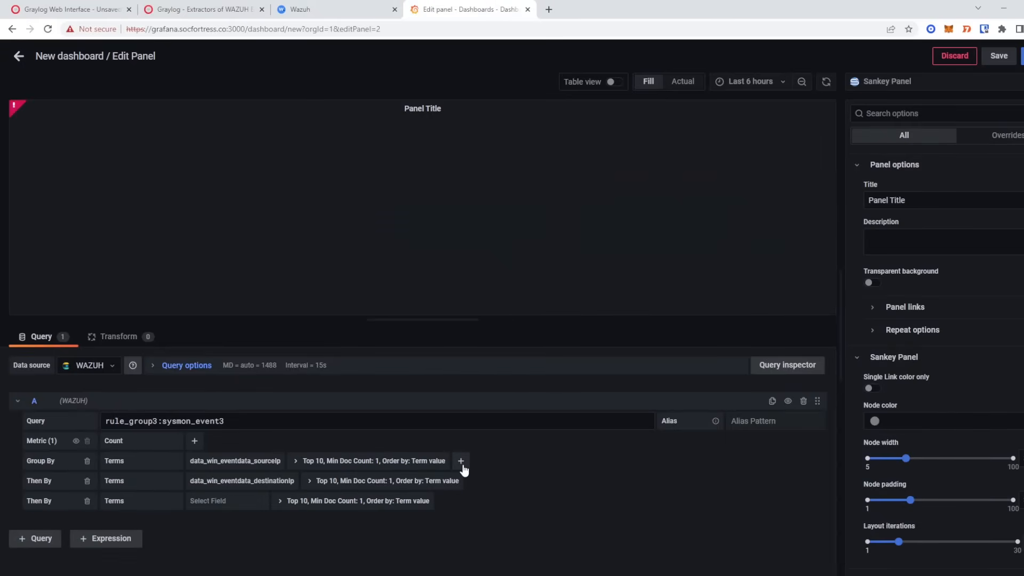
pyautogui.click(224, 501)
pyautogui.hotkey('ctrl', 'v')
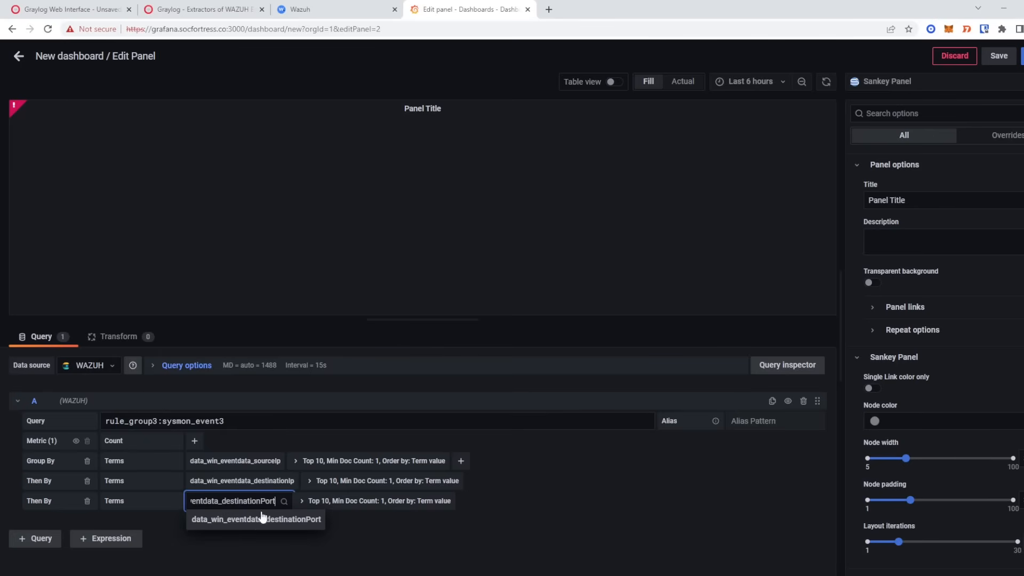
pyautogui.click(258, 518)
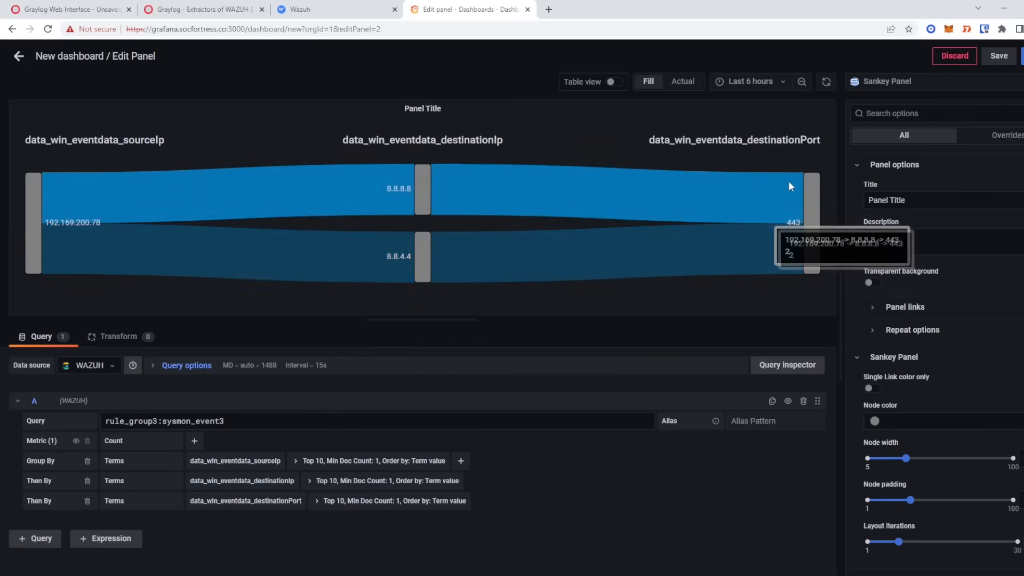
# - Highlight the sourceIp, destinationIp and destinationPort column labels in the Sankey chart
pyautogui.moveTo(775, 214)
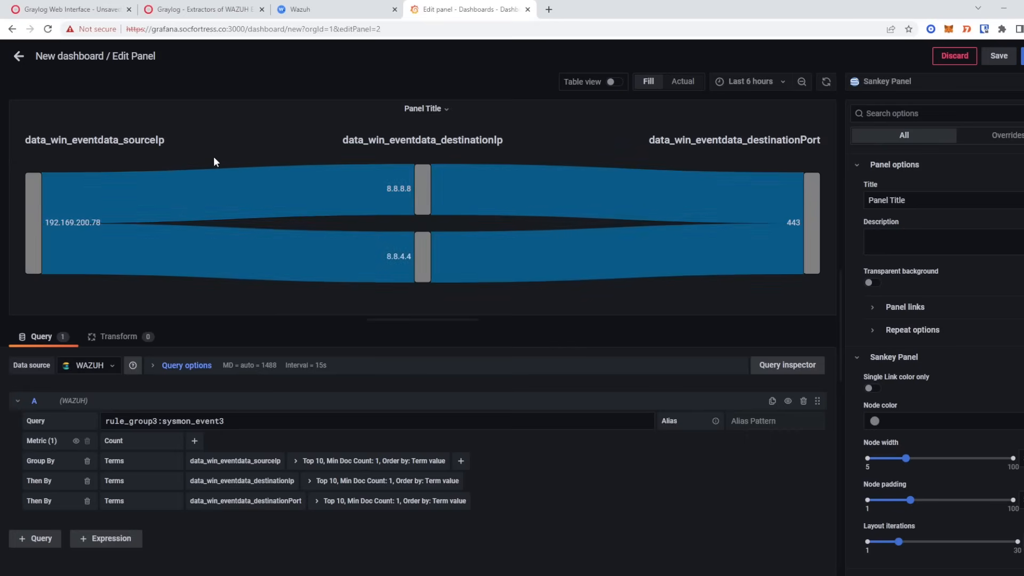
pyautogui.moveTo(25, 137); pyautogui.dragTo(133, 152)
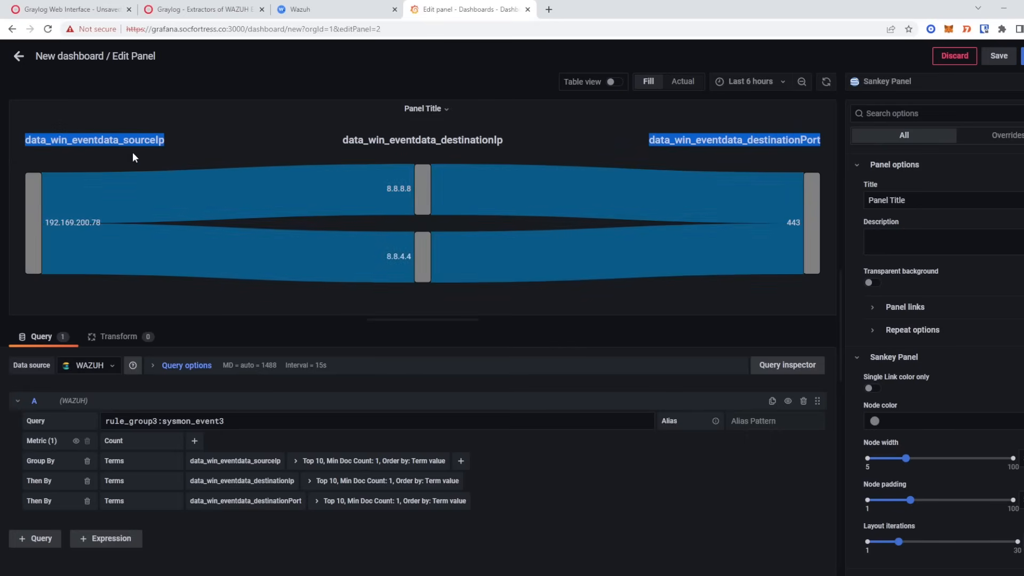
pyautogui.click(92, 140)
pyautogui.moveTo(30, 139); pyautogui.dragTo(159, 140)
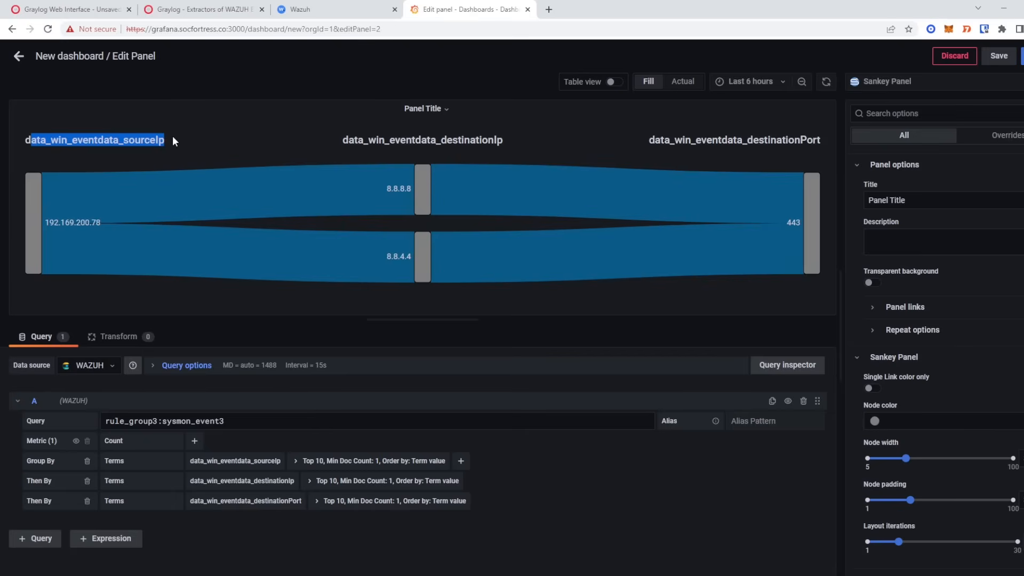
pyautogui.moveTo(364, 140); pyautogui.dragTo(528, 142)
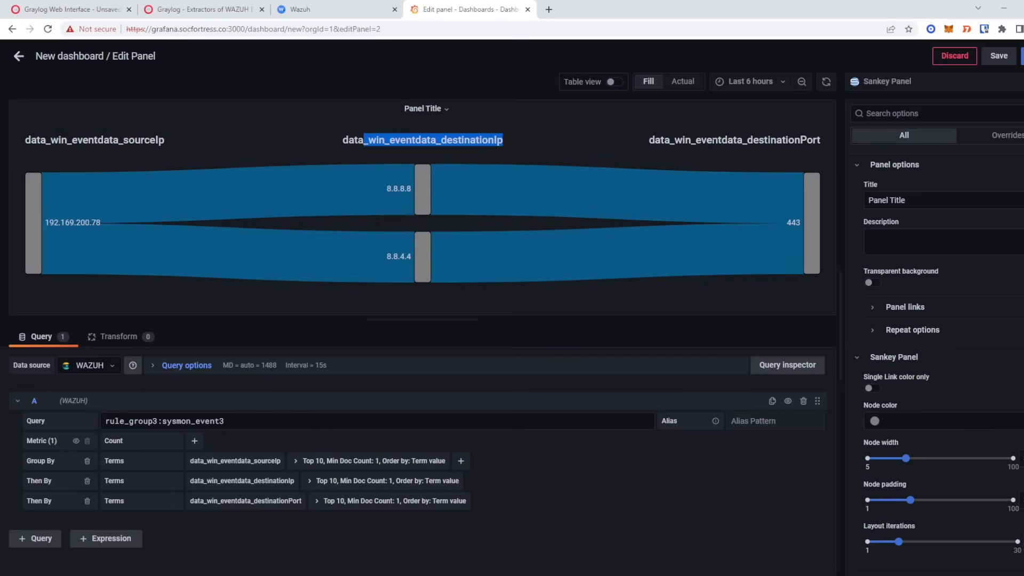
pyautogui.moveTo(712, 140); pyautogui.dragTo(764, 139)
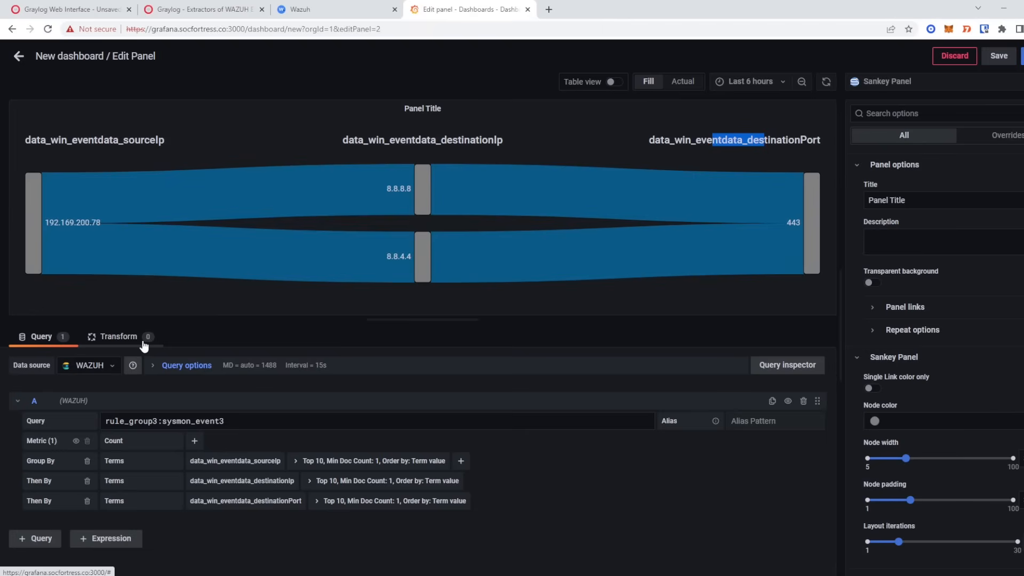
# - Search 'orga' in the panel transformations and add Organize fields
pyautogui.click(129, 339)
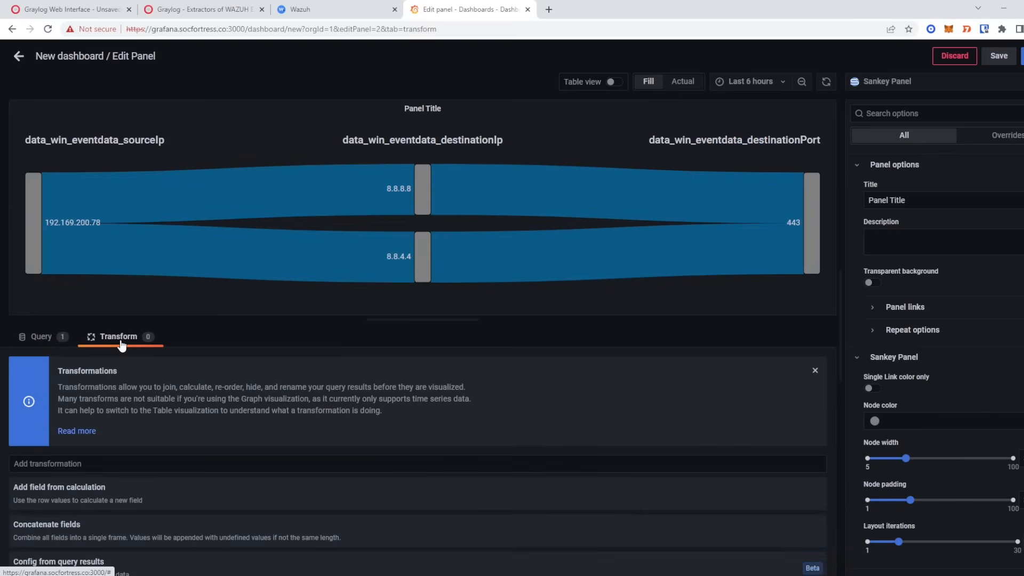
pyautogui.scroll(-3, 153, 502)
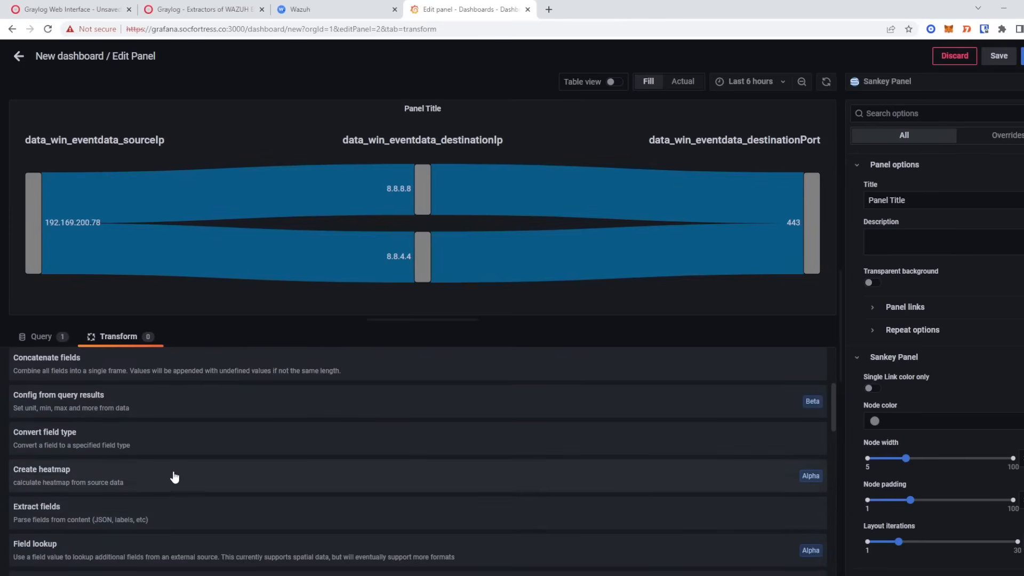
pyautogui.scroll(1, 165, 480)
pyautogui.scroll(2, 161, 473)
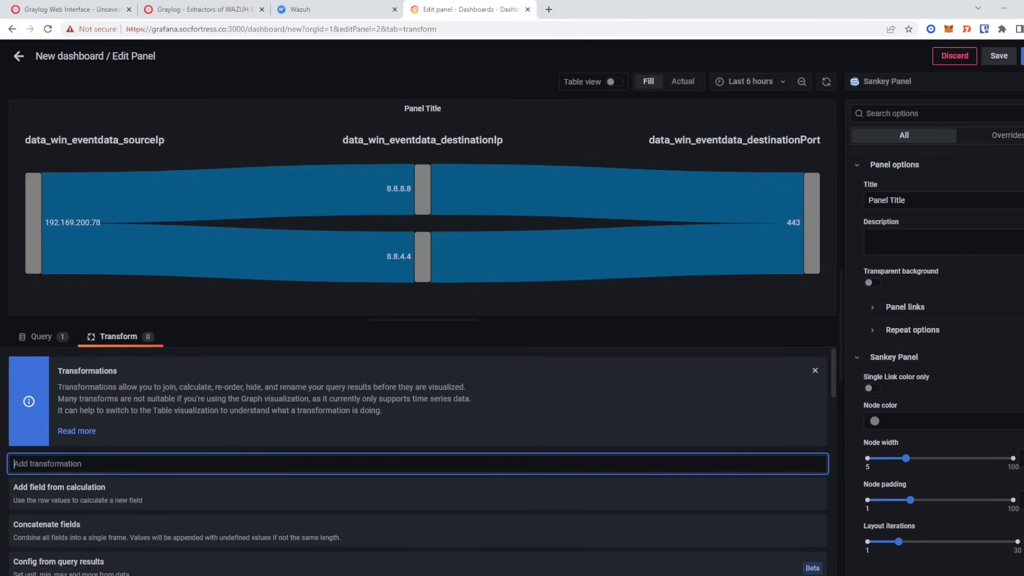
pyautogui.write('orga')
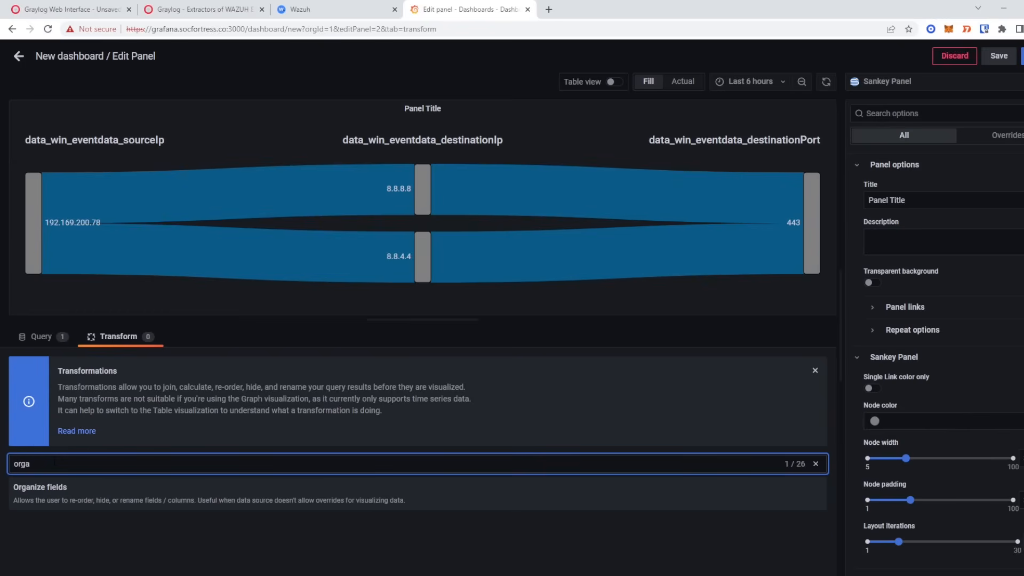
pyautogui.click(79, 501)
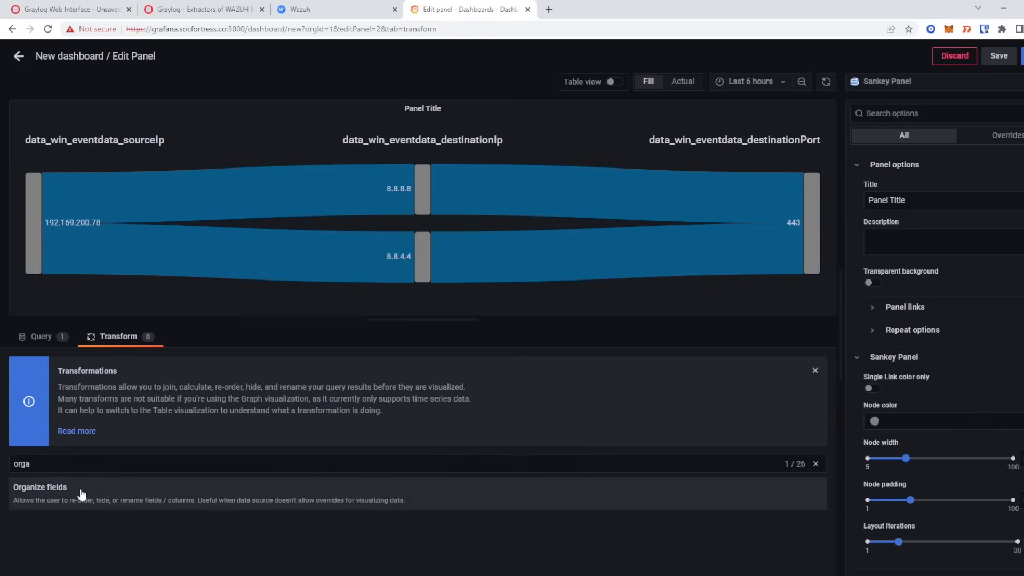
pyautogui.click(69, 490)
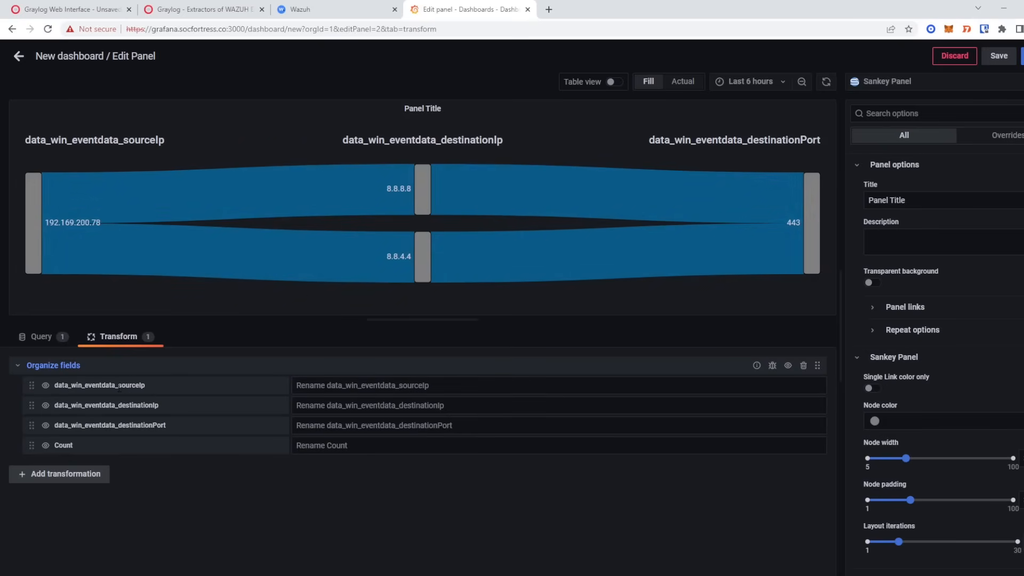
pyautogui.click(354, 386)
# - Rename the fields to SOURCE IP, Destination IP and Destination Port
pyautogui.write('SOURCE IP')
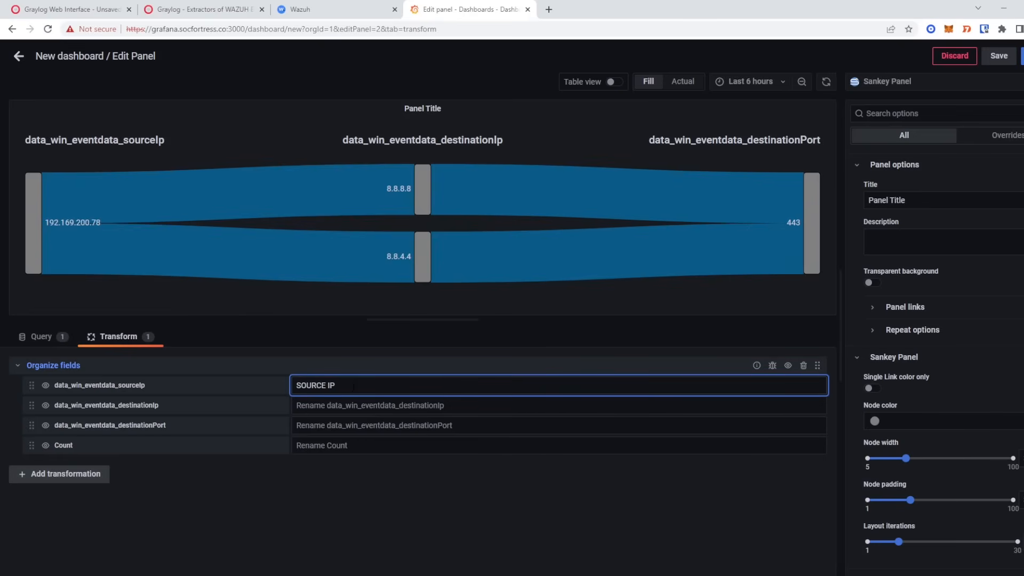
pyautogui.press('Tab')
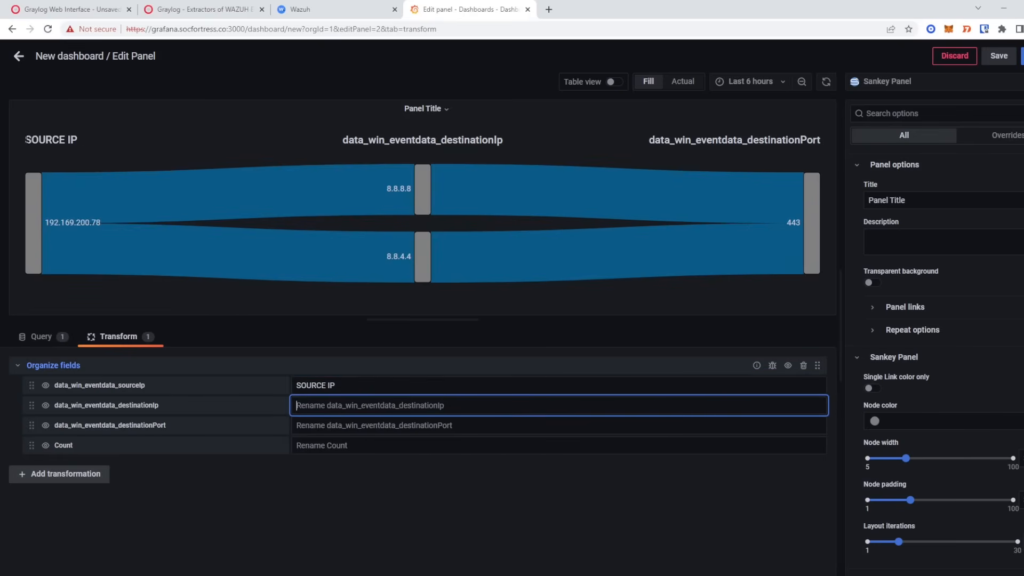
pyautogui.moveTo(25, 139); pyautogui.dragTo(78, 139)
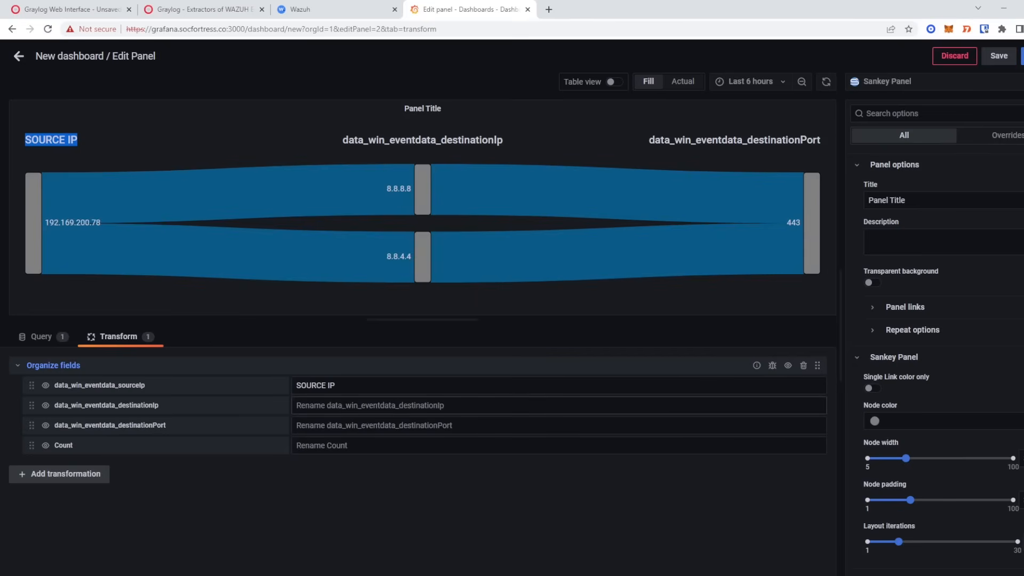
pyautogui.click(345, 406)
pyautogui.write('Destination ')
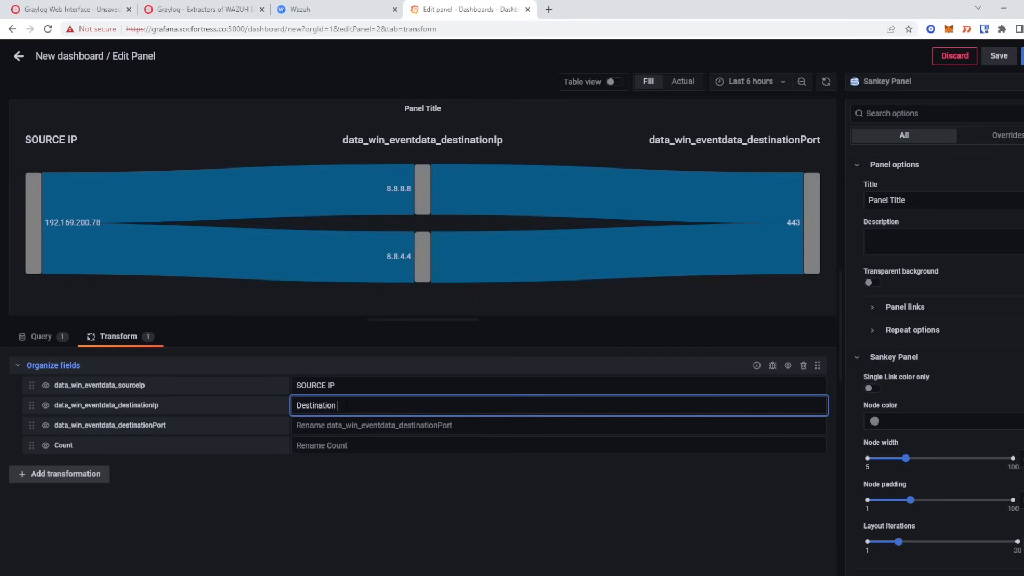
pyautogui.write('IP')
pyautogui.click(364, 425)
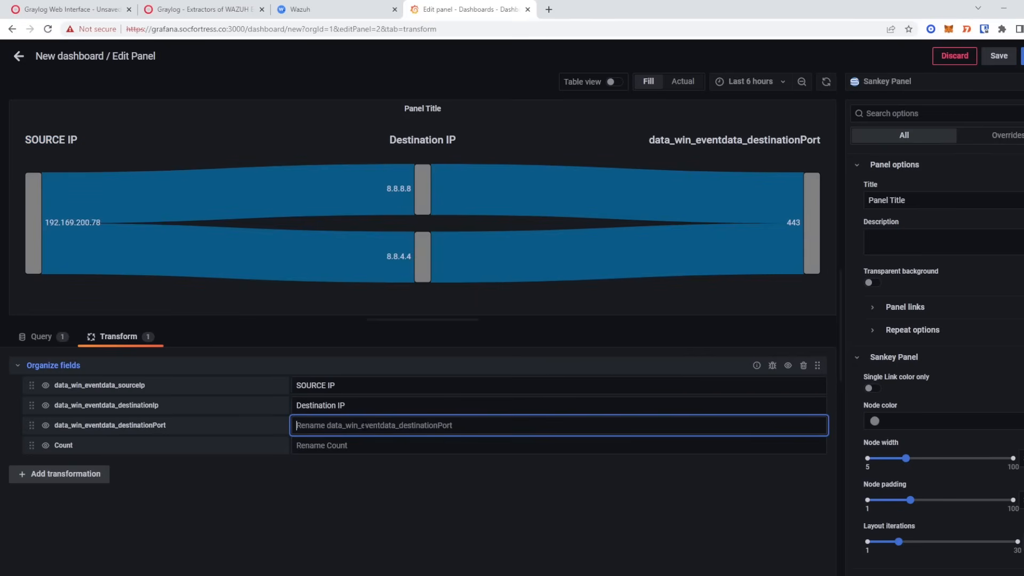
pyautogui.write('Destination ')
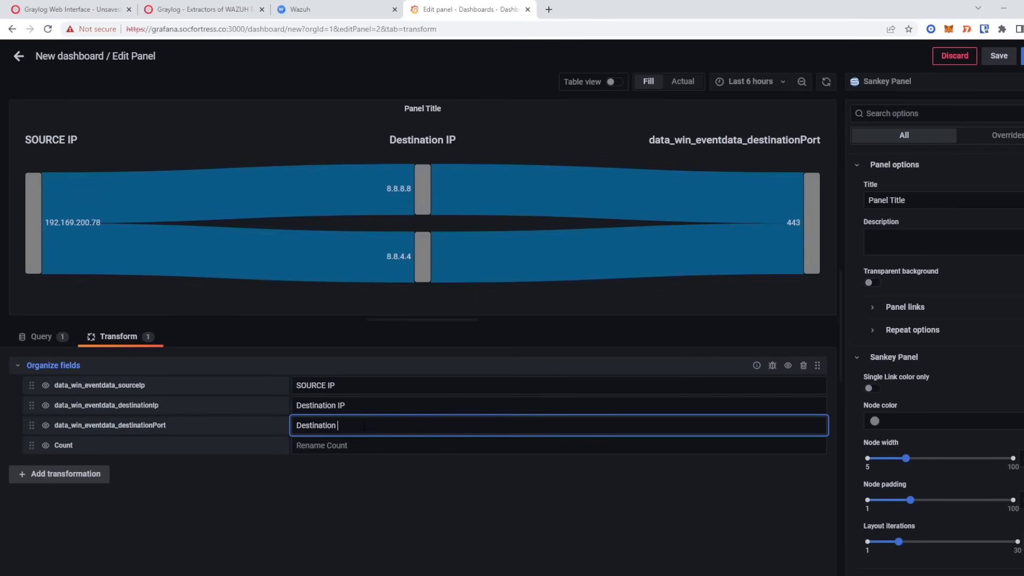
pyautogui.write('Port')
pyautogui.press('Tab')
pyautogui.moveTo(382, 139); pyautogui.dragTo(599, 134)
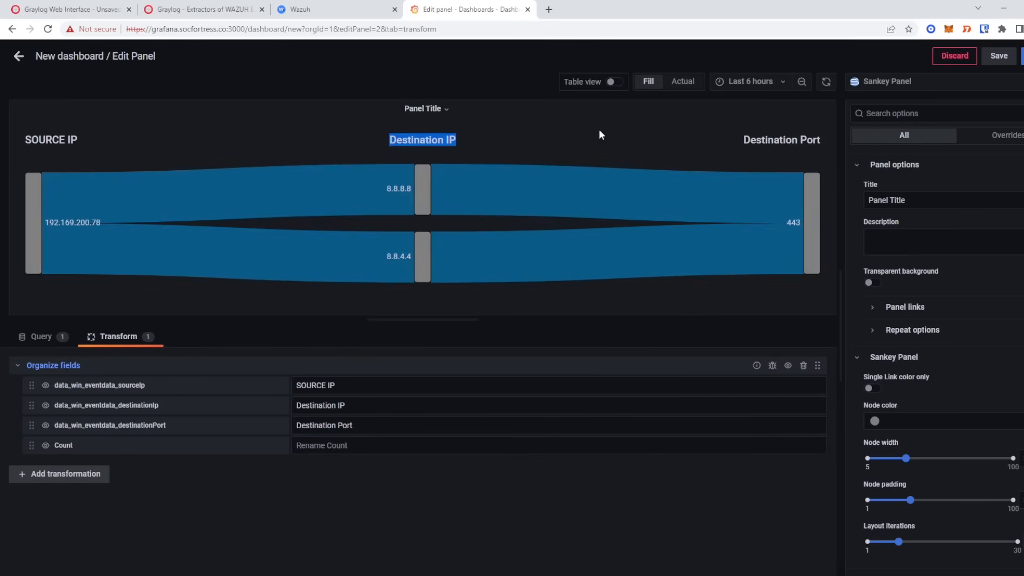
pyautogui.moveTo(823, 139); pyautogui.dragTo(771, 132)
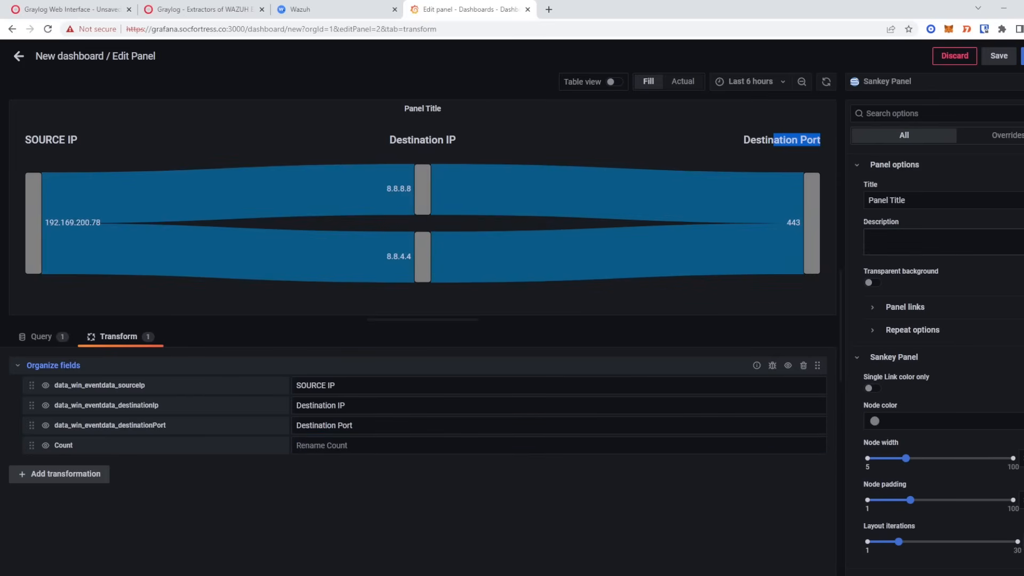
# - Title the panel Network Connections and exit panel editing
pyautogui.doubleClick(421, 108)
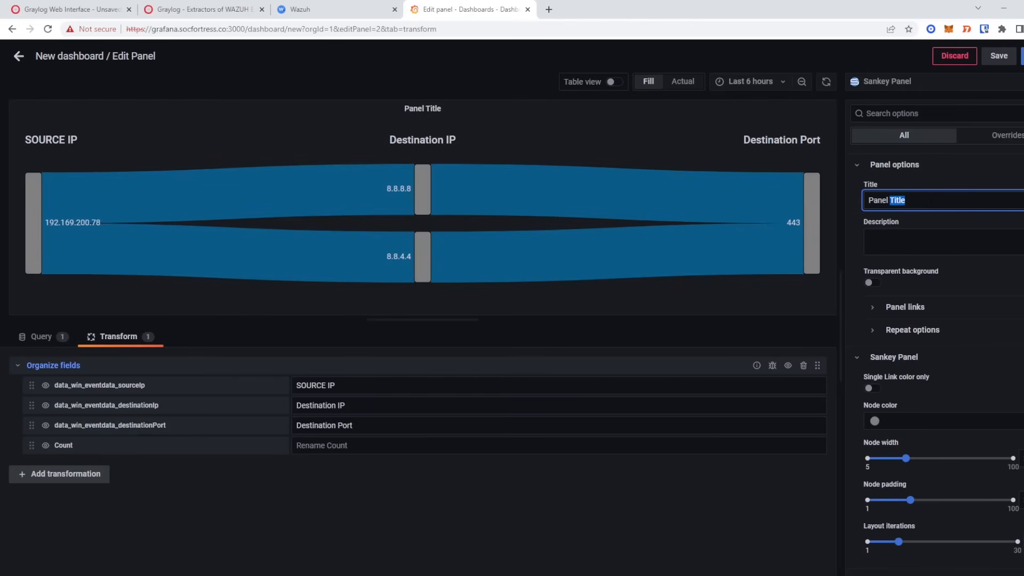
pyautogui.hotkey('ctrl', 'a')
pyautogui.write('Netw')
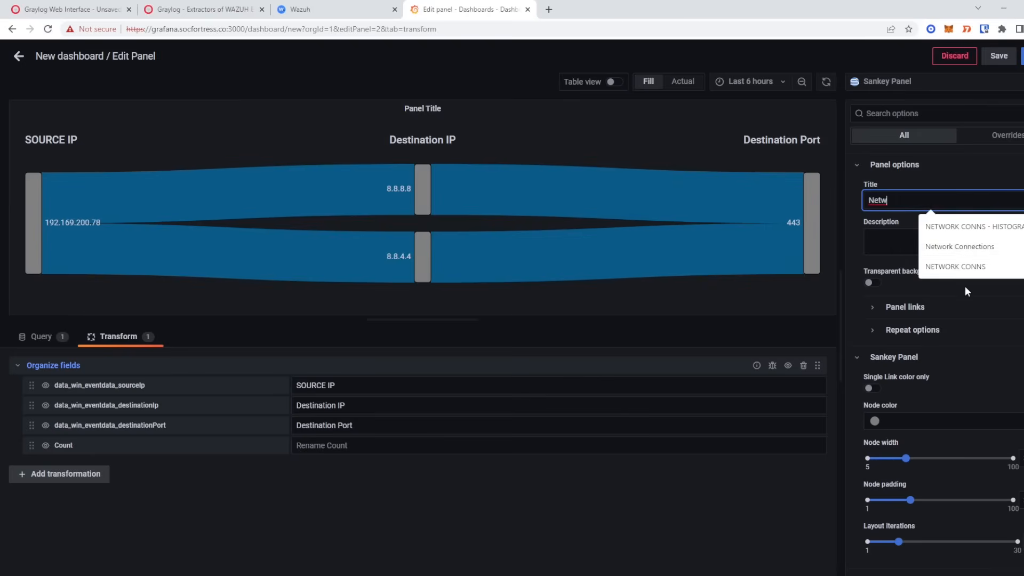
pyautogui.click(964, 246)
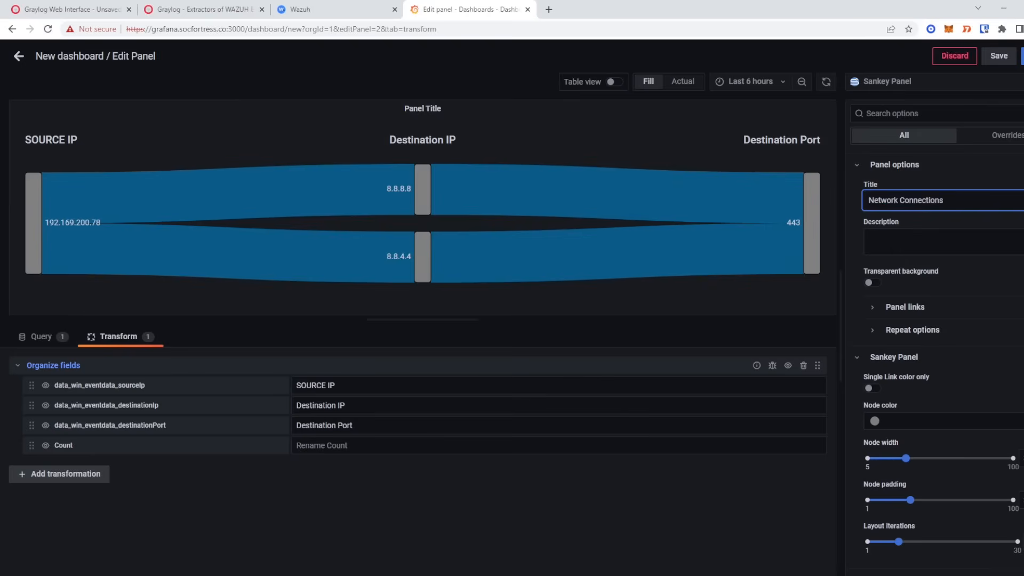
pyautogui.press('Escape')
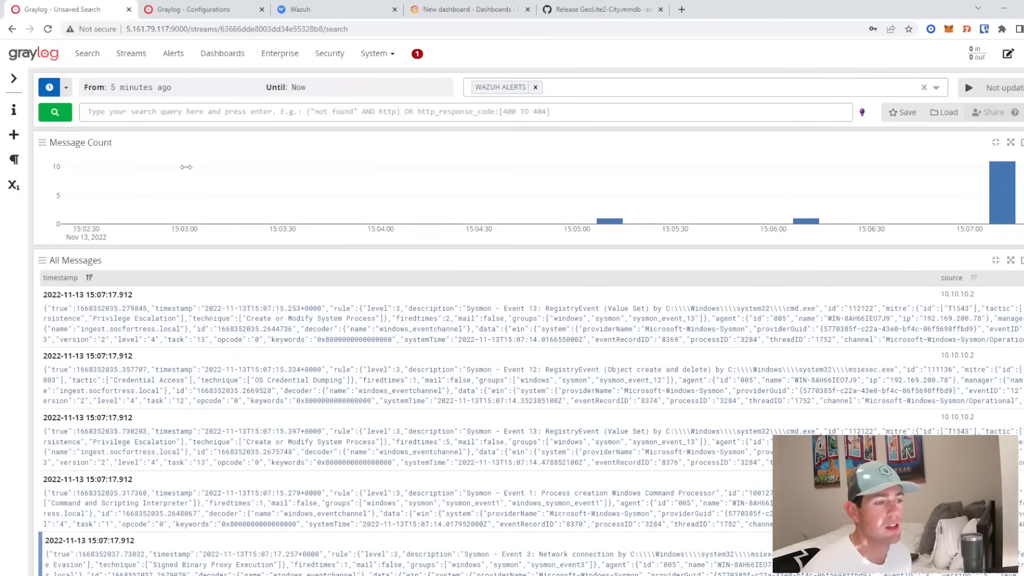
# - Inspect the Sysmon message's destinationIp 5.161.53.178, then open Graylog's System menu
pyautogui.scroll(-6, 269, 274)
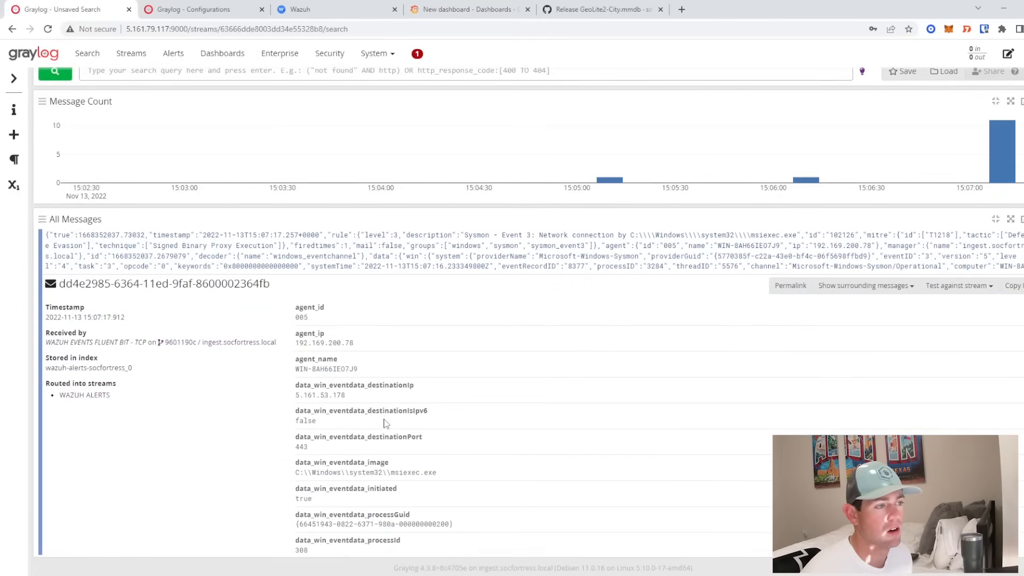
pyautogui.click(356, 385)
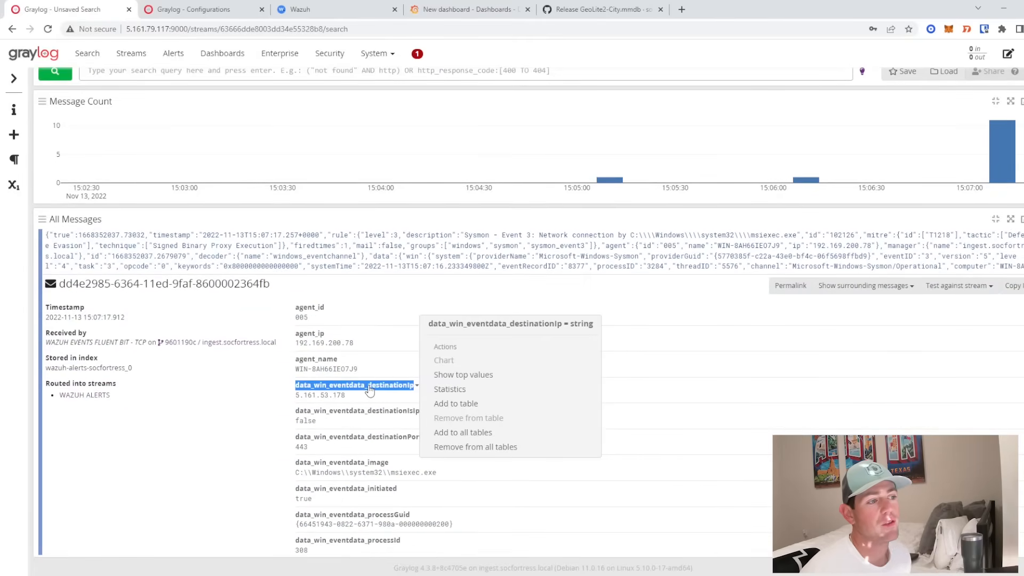
pyautogui.moveTo(295, 395); pyautogui.dragTo(350, 401)
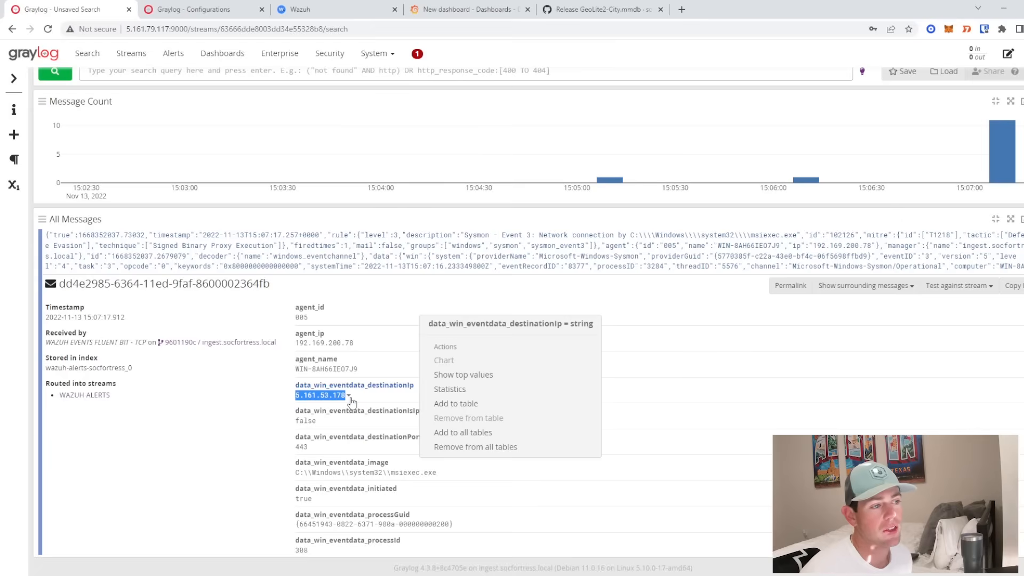
pyautogui.click(349, 397)
pyautogui.click(266, 422)
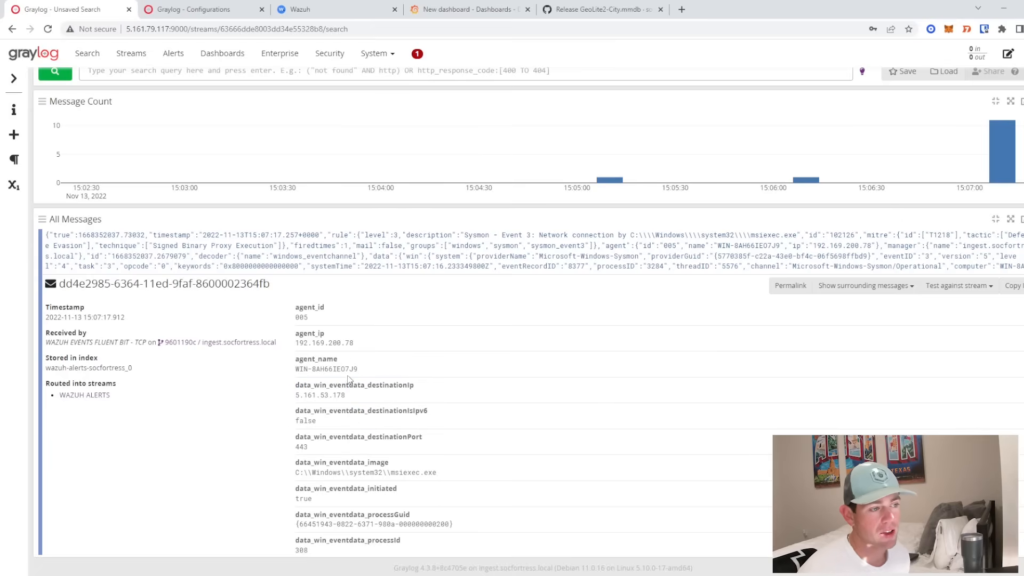
pyautogui.scroll(-2, 347, 379)
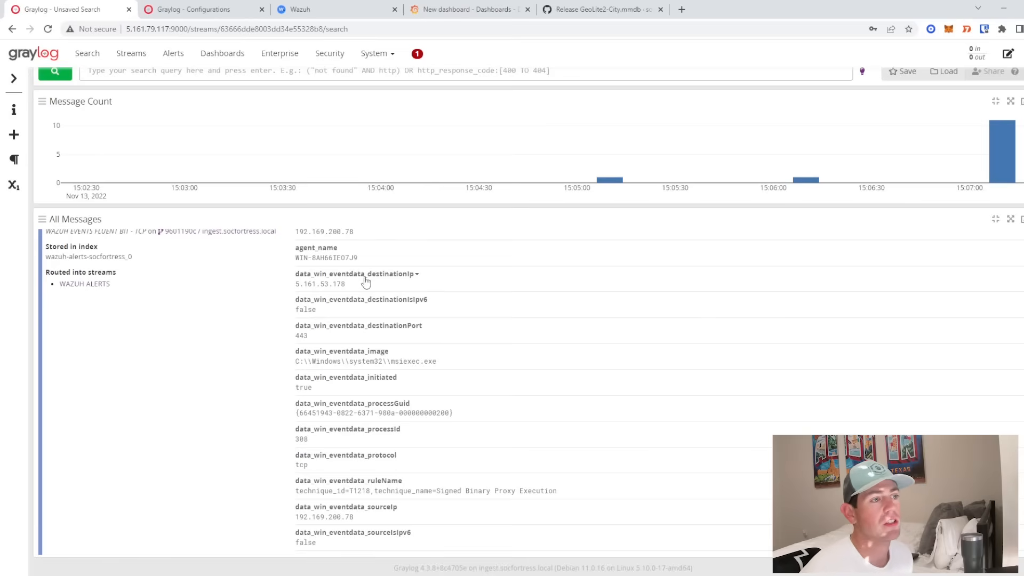
pyautogui.scroll(1, 378, 286)
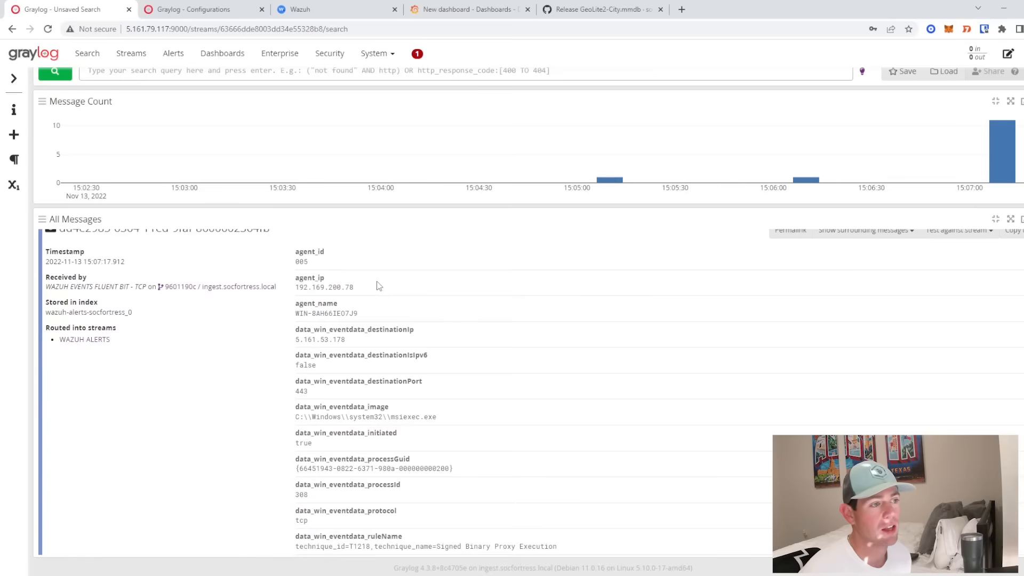
pyautogui.click(376, 58)
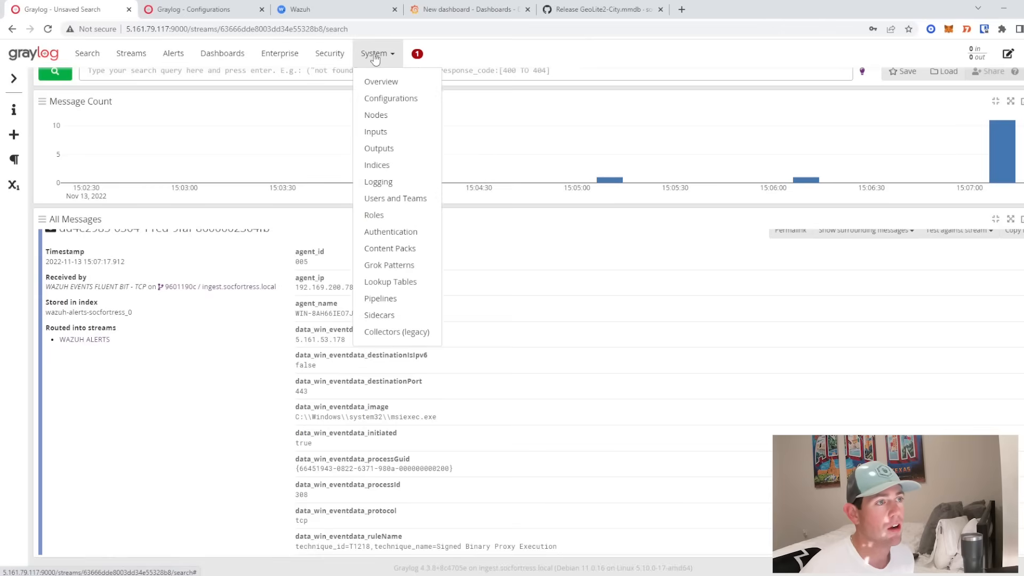
# - Find the still-disabled Geo-Location Processor under System > Configurations and open its Update dialog
pyautogui.click(395, 99)
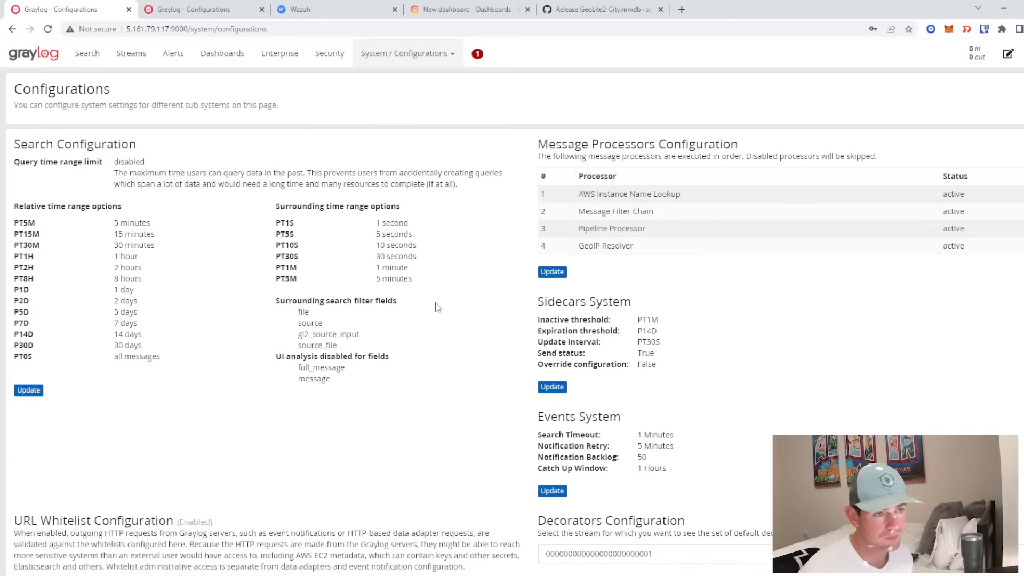
pyautogui.scroll(-6, 513, 272)
pyautogui.scroll(-3, 509, 263)
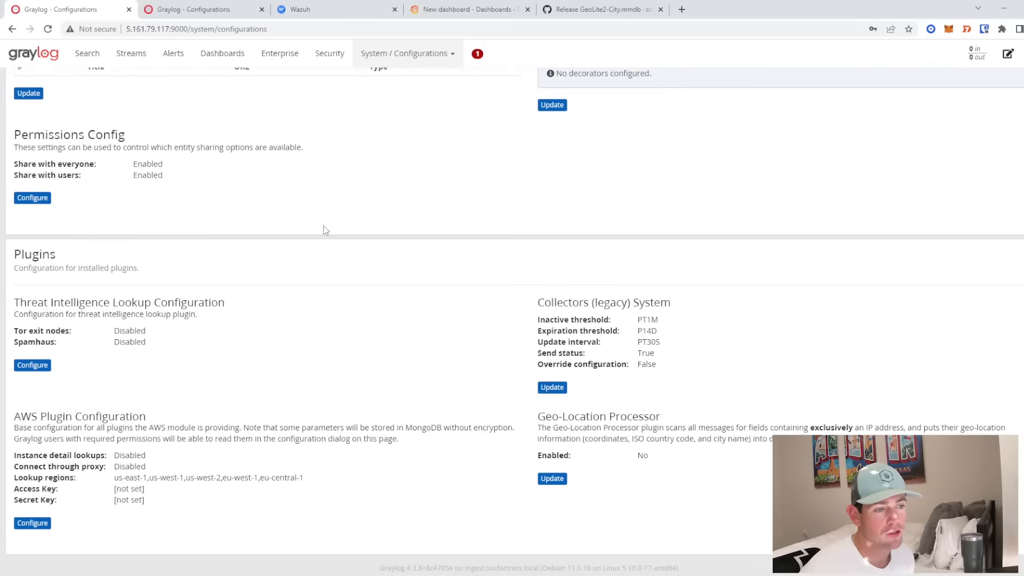
pyautogui.moveTo(538, 416); pyautogui.dragTo(677, 462)
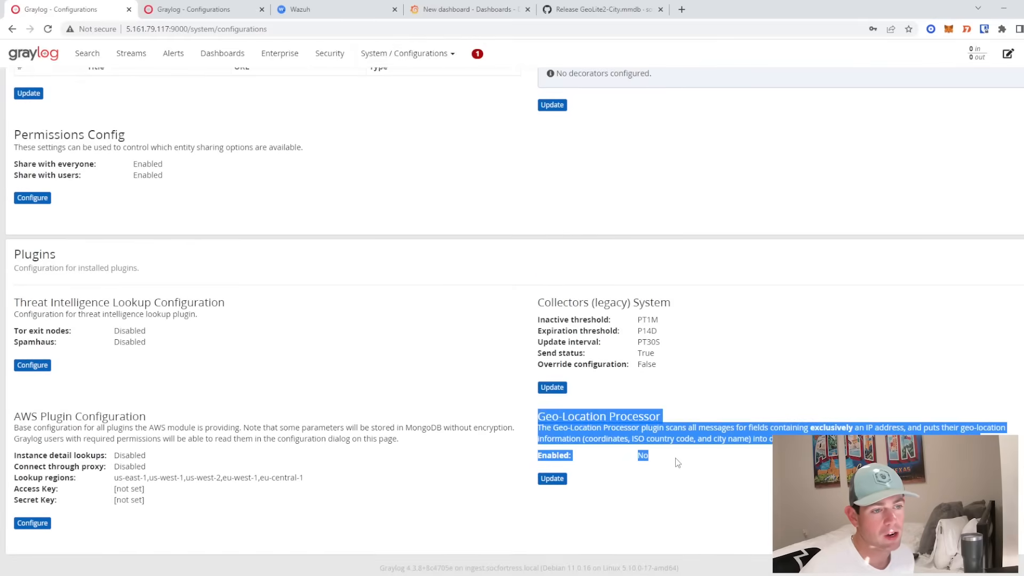
pyautogui.click(553, 479)
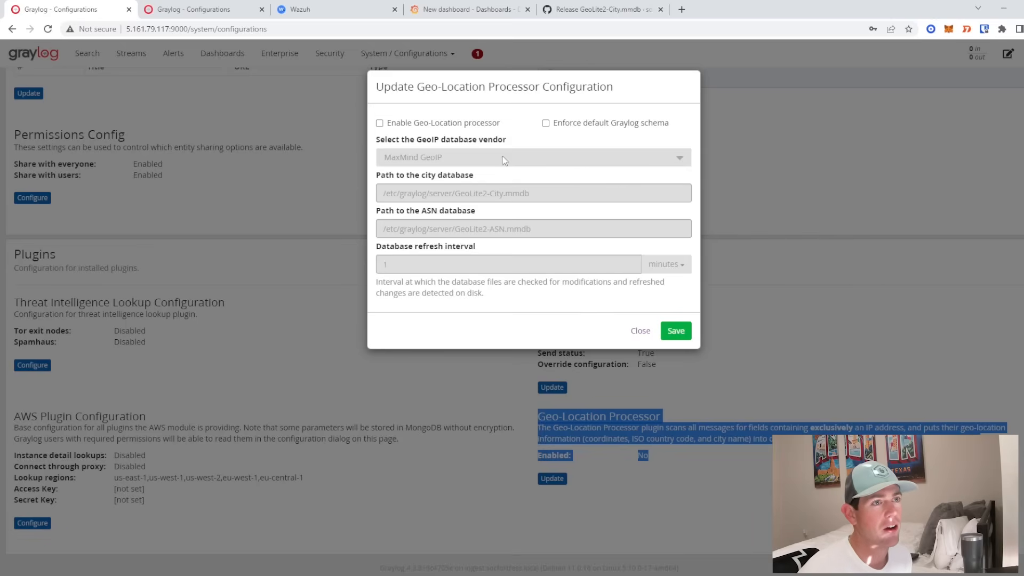
pyautogui.click(597, 9)
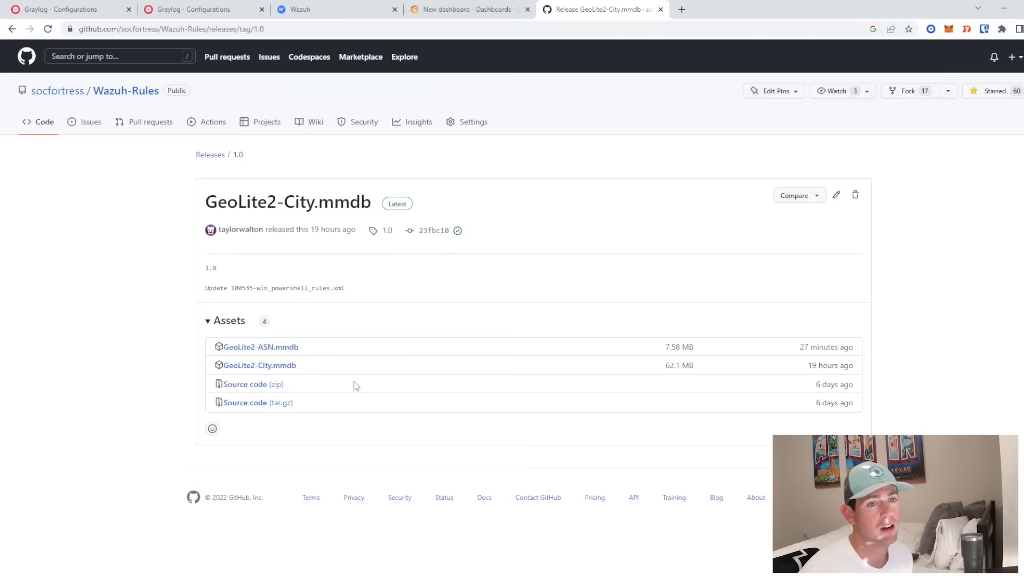
# - Revisit the Wazuh-Rules GeoLite2-City.mmdb release before returning to the Termius terminal
pyautogui.click(140, 93)
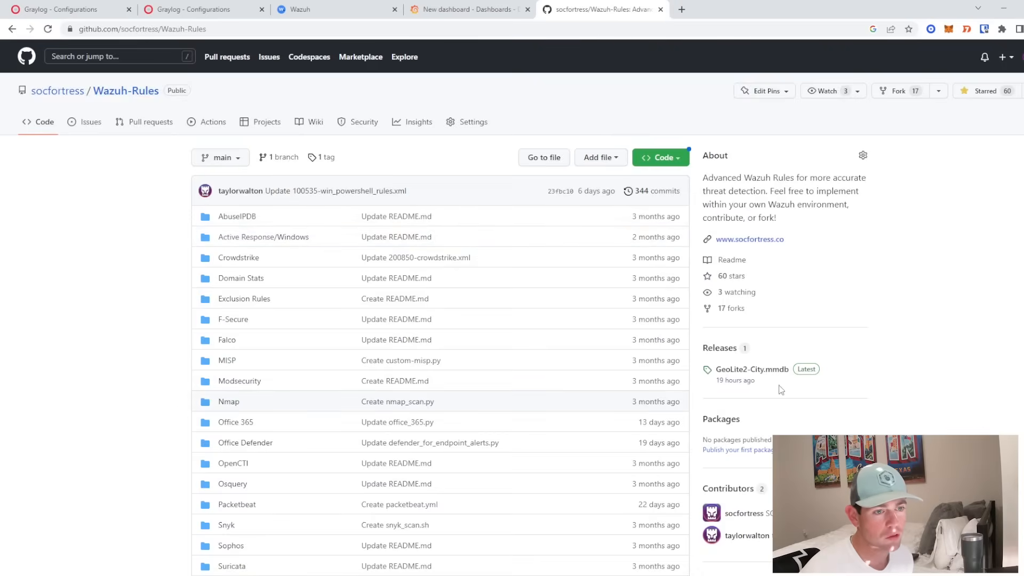
pyautogui.click(768, 372)
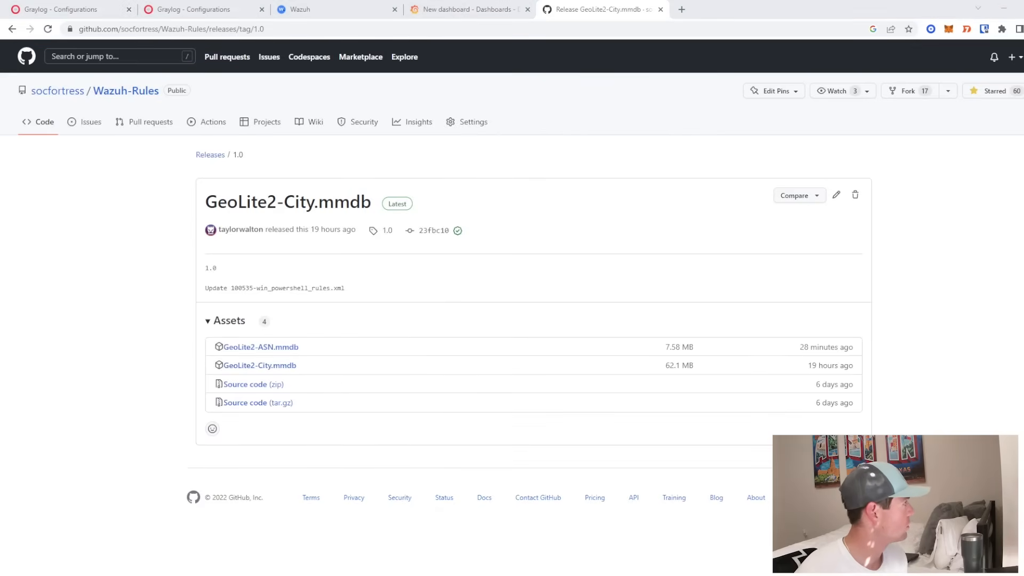
pyautogui.hotkey('alt', 'Tab')
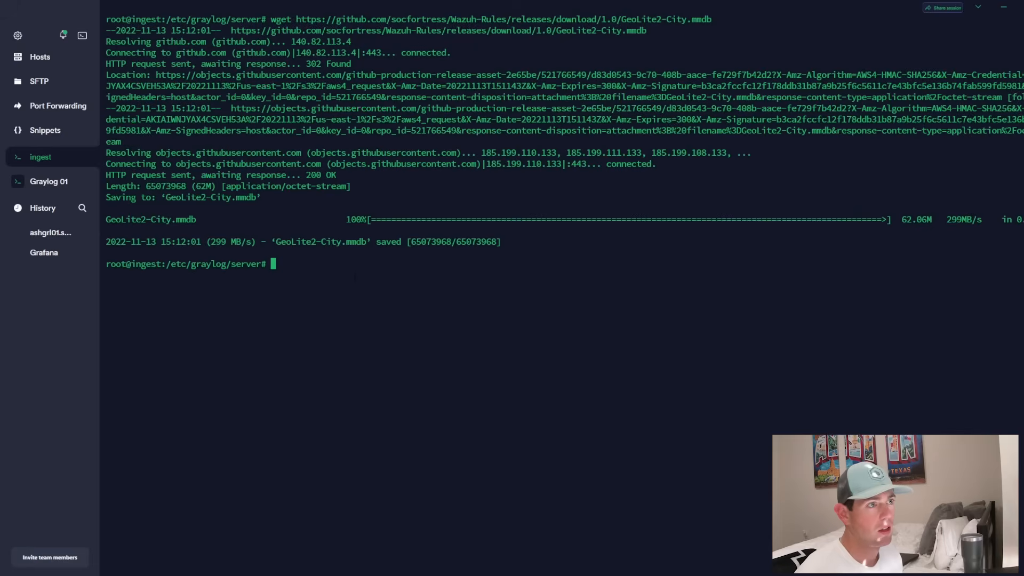
# - List the /etc/graylog/server contents with ls and ls -llh
pyautogui.write('ls')
pyautogui.press('Return')
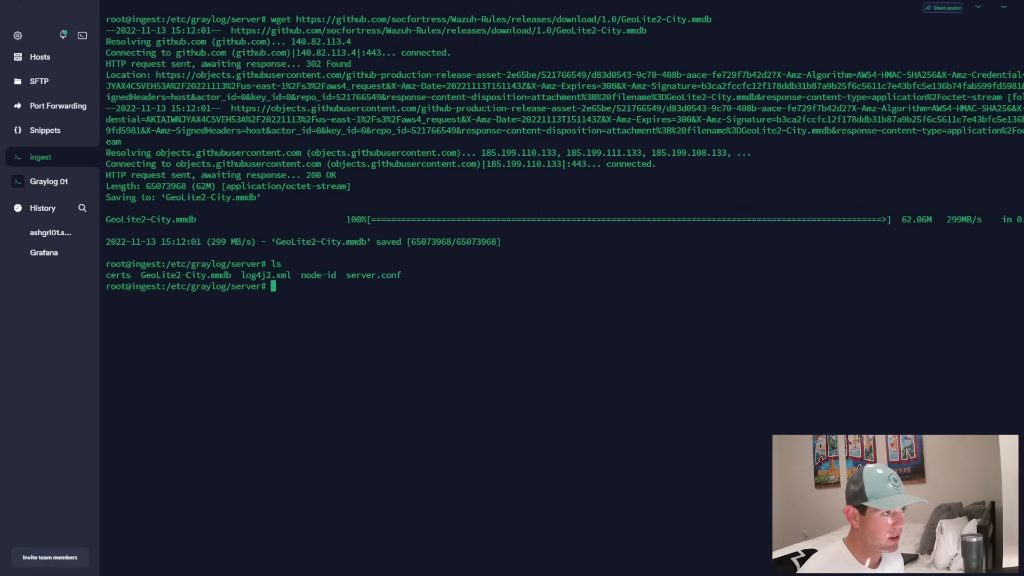
pyautogui.write('ls -llh')
pyautogui.press('Return')
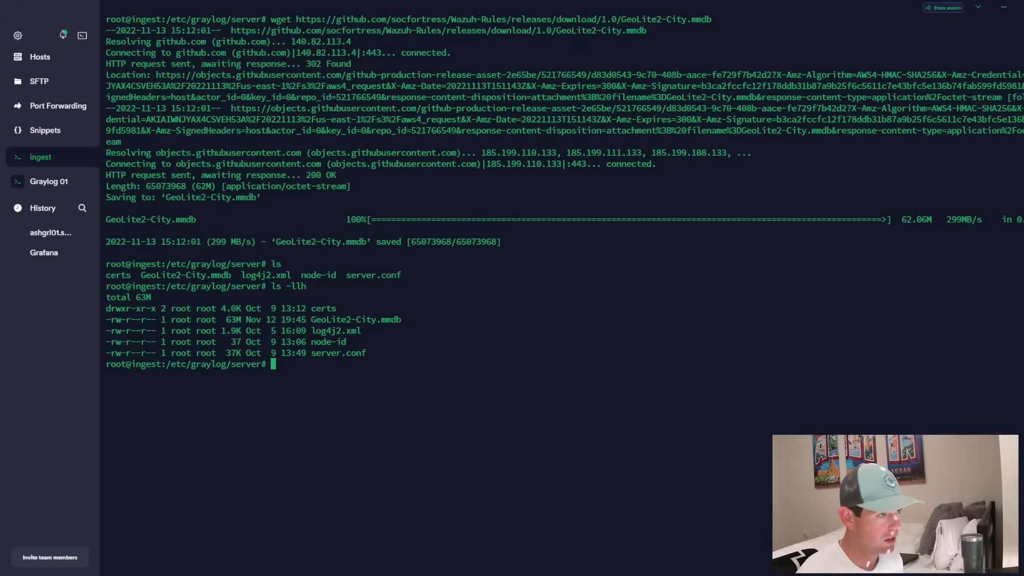
# - Download GeoLite2-ASN.mmdb with wget from the copied GitHub link and confirm it is listed
pyautogui.moveTo(485, 5); pyautogui.dragTo(0, 141)
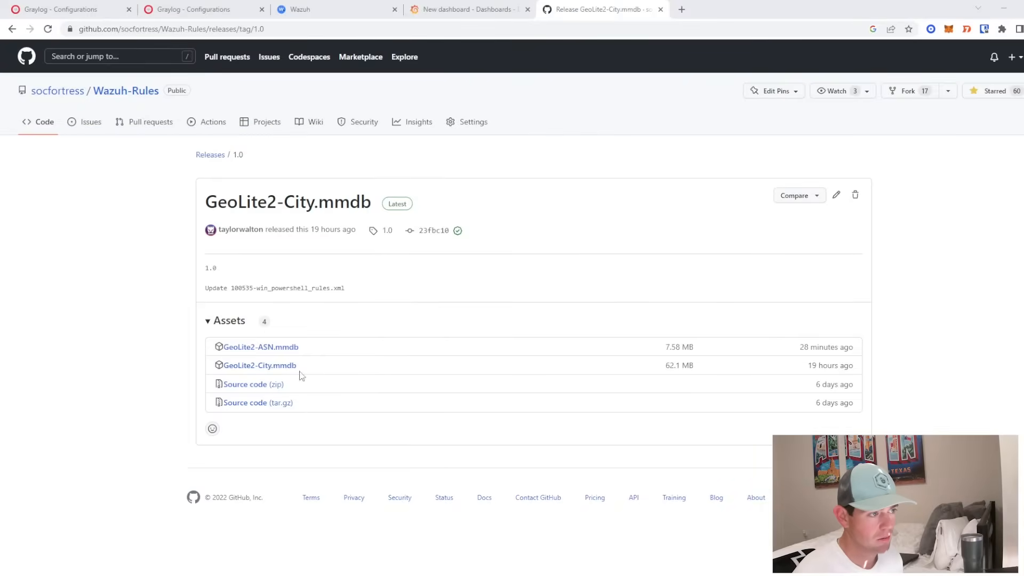
pyautogui.rightClick(281, 349)
pyautogui.click(331, 412)
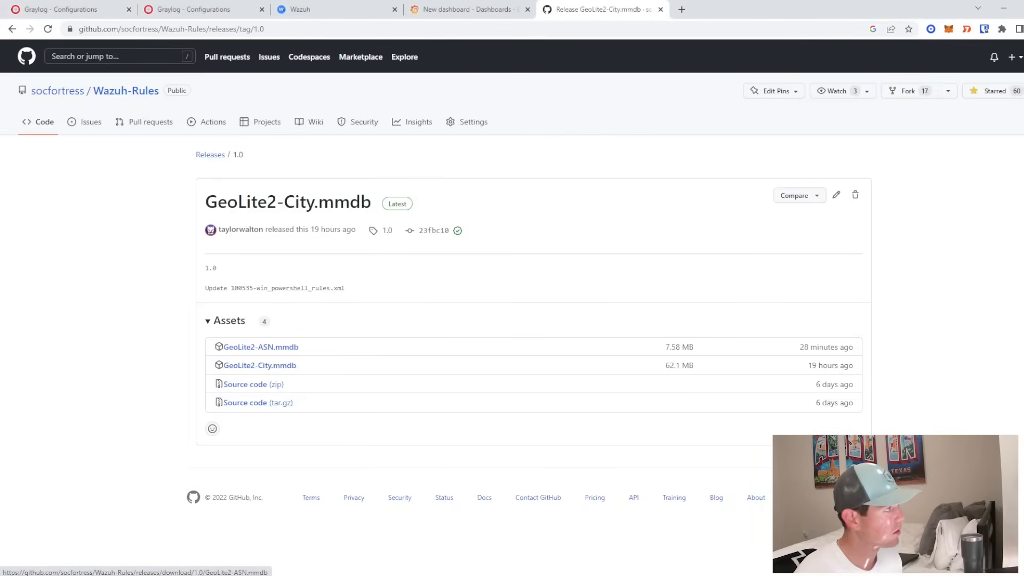
pyautogui.moveTo(0, 142); pyautogui.dragTo(544, 1)
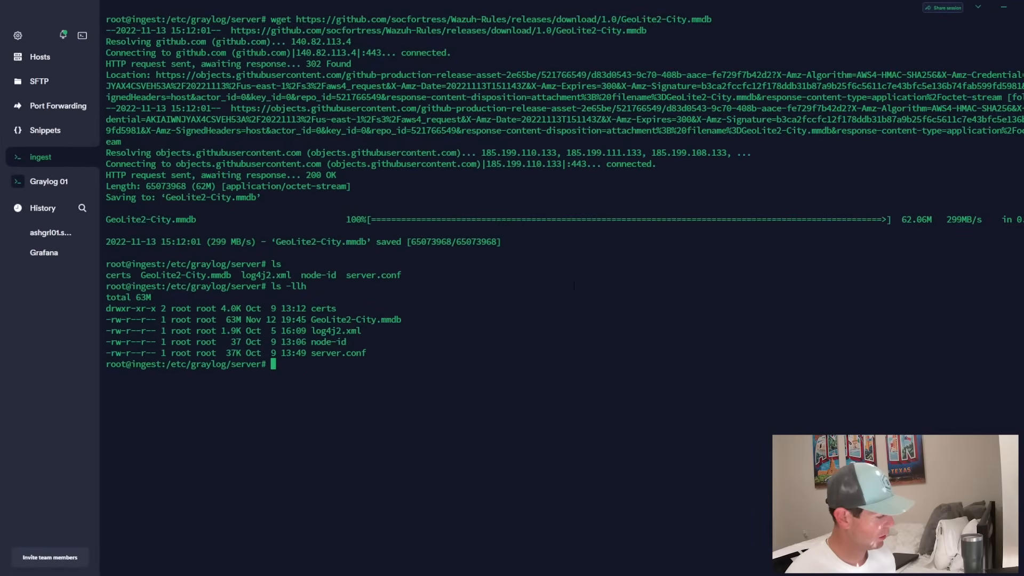
pyautogui.write('wget')
pyautogui.hotkey('ctrl', 'v')
pyautogui.press('Return')
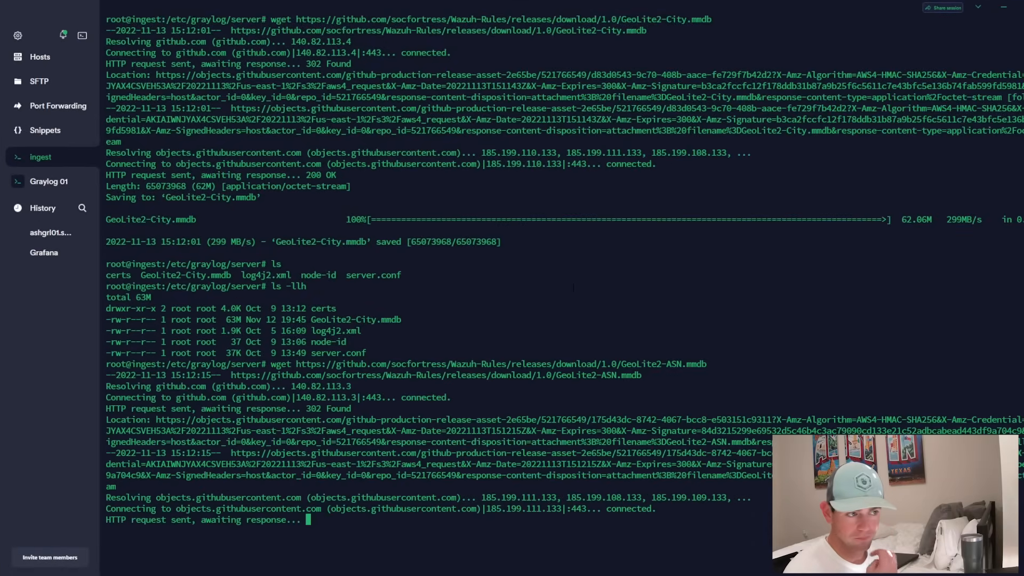
pyautogui.write('ls -llh')
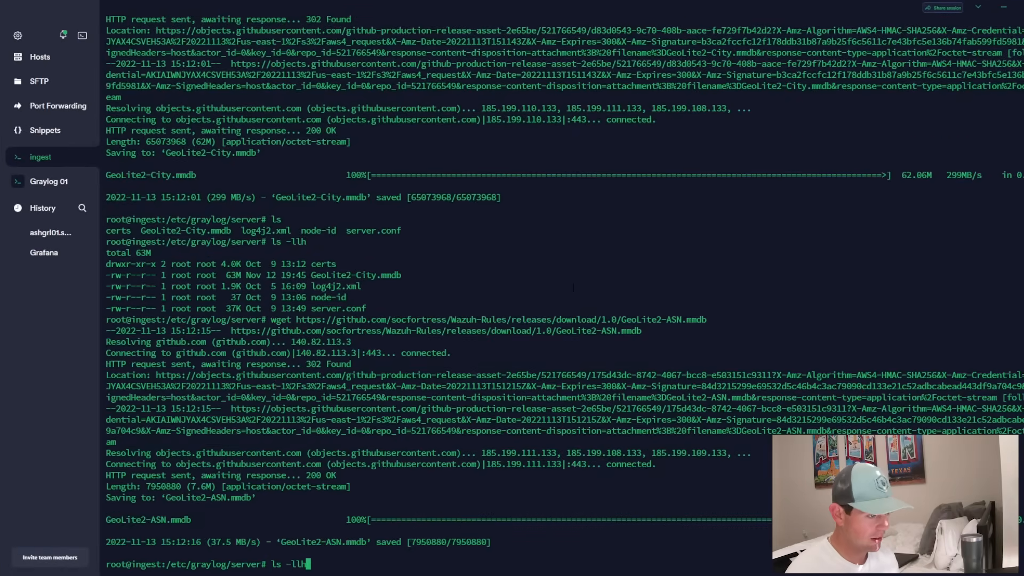
pyautogui.press('Return')
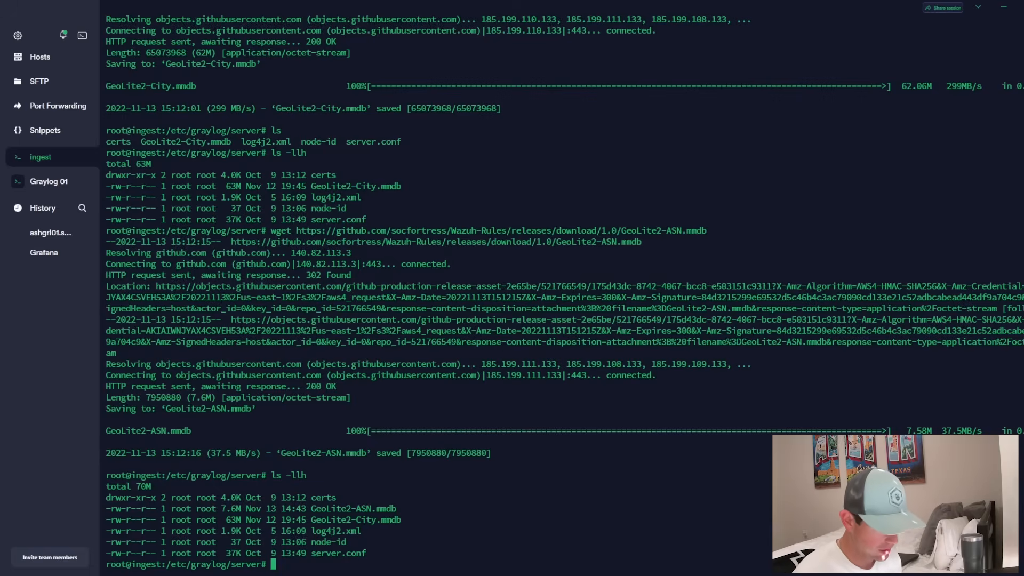
pyautogui.moveTo(485, 5); pyautogui.dragTo(459, 0)
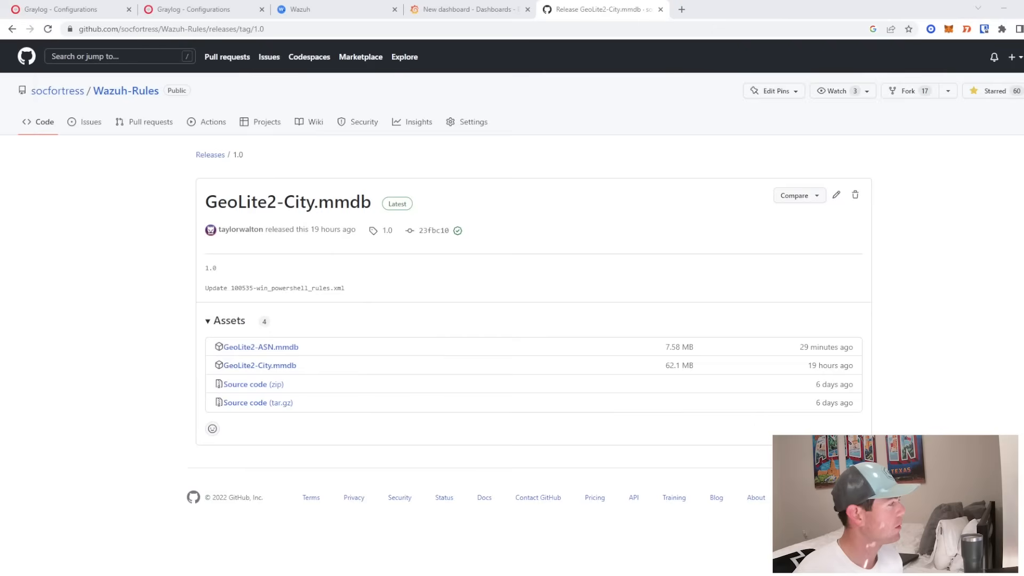
# - Enable the Geo-Location processor, verify the /etc/graylog/server database paths, and save
pyautogui.click(87, 8)
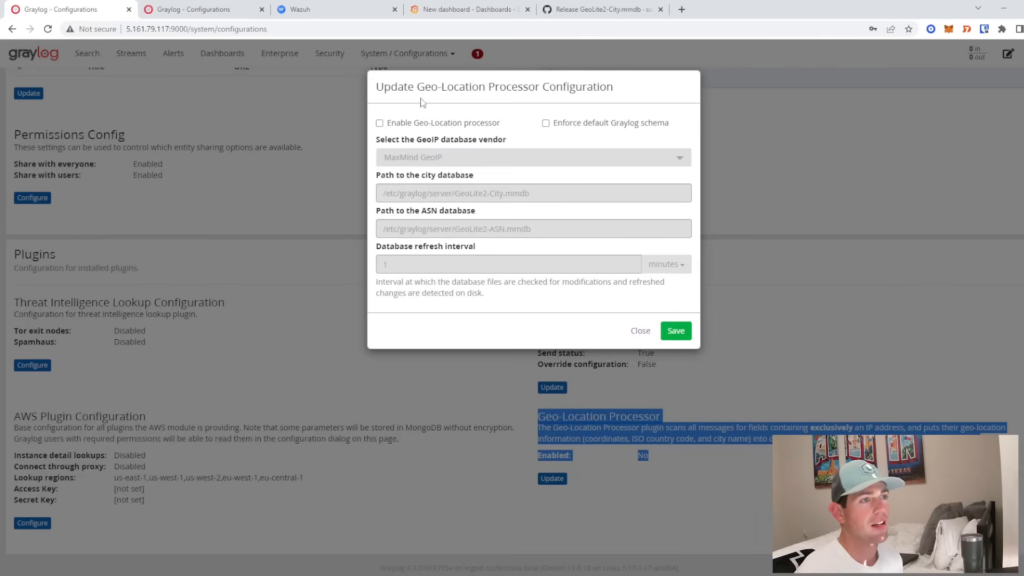
pyautogui.click(418, 128)
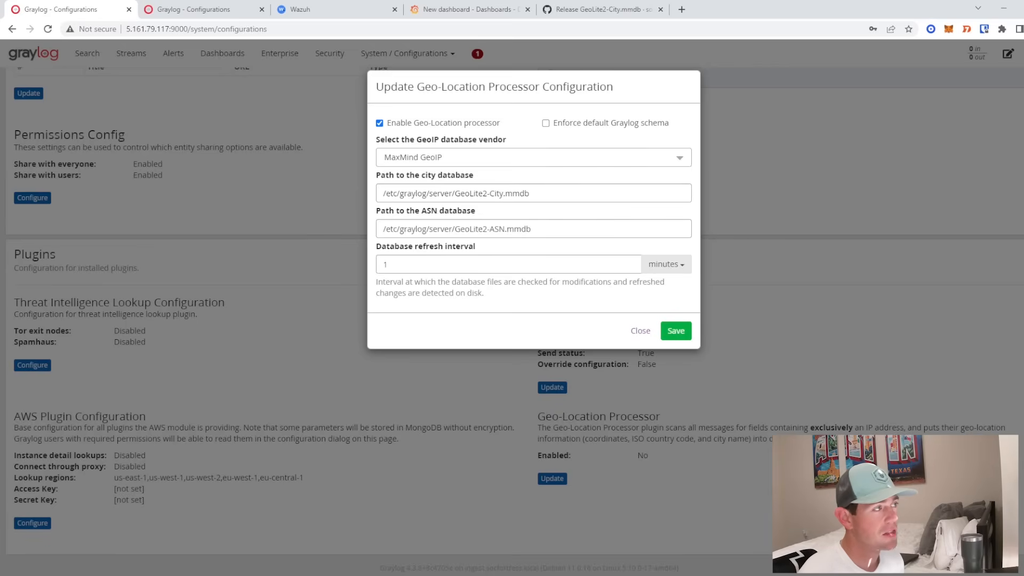
pyautogui.moveTo(741, 575); pyautogui.dragTo(787, 2)
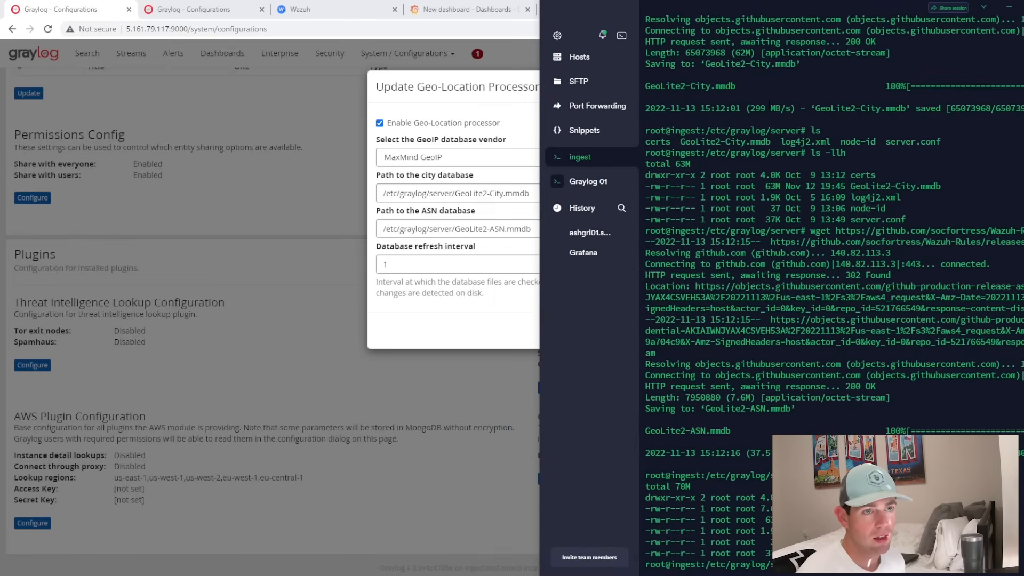
pyautogui.moveTo(706, 130); pyautogui.dragTo(800, 130)
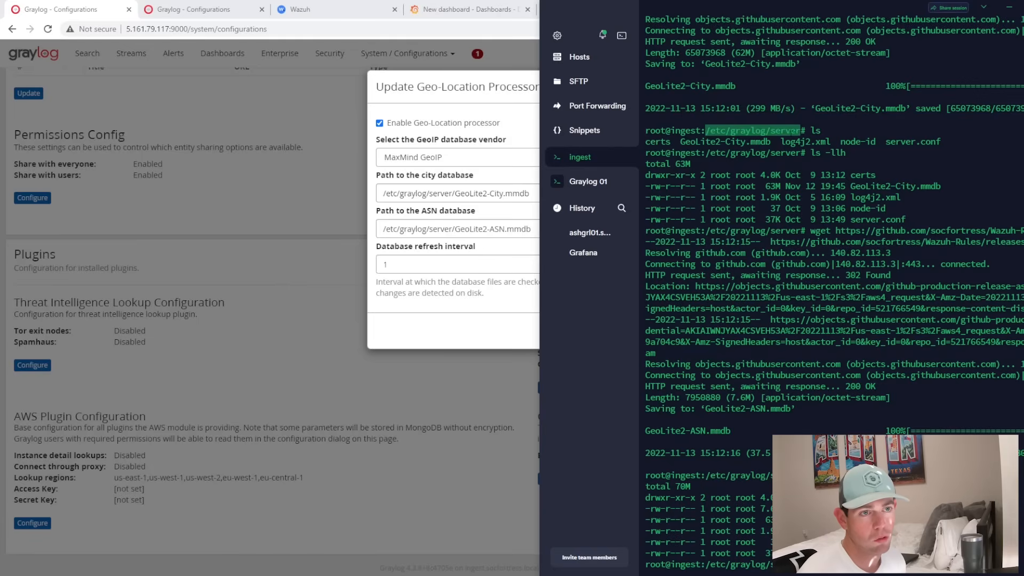
pyautogui.moveTo(731, 7); pyautogui.dragTo(1, 123)
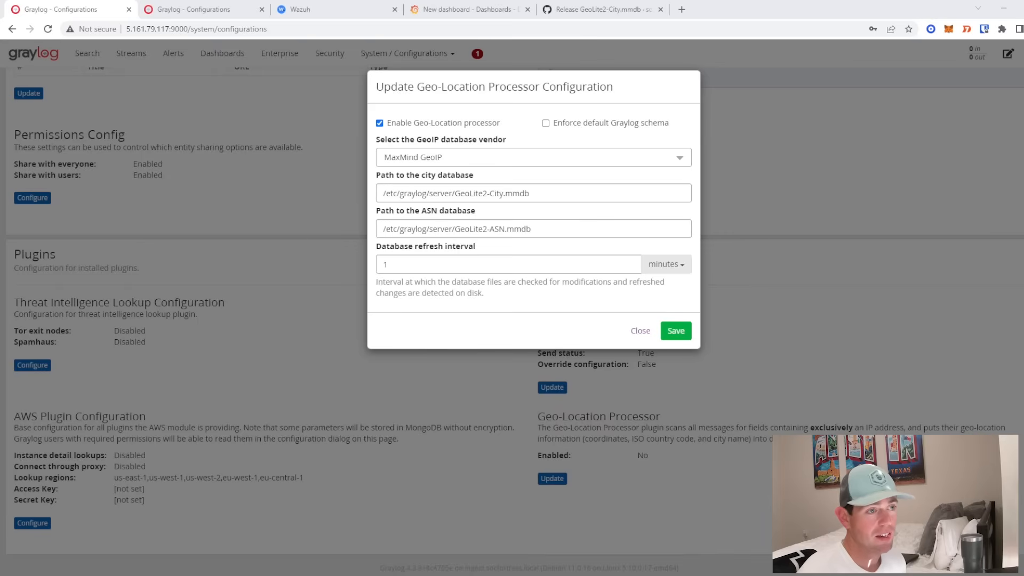
pyautogui.click(676, 331)
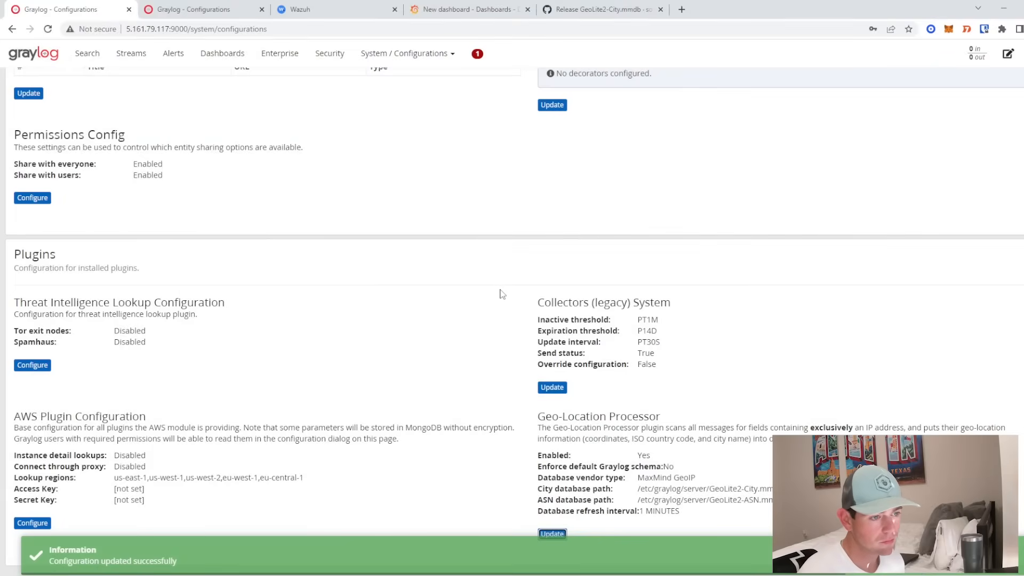
pyautogui.scroll(10, 581, 344)
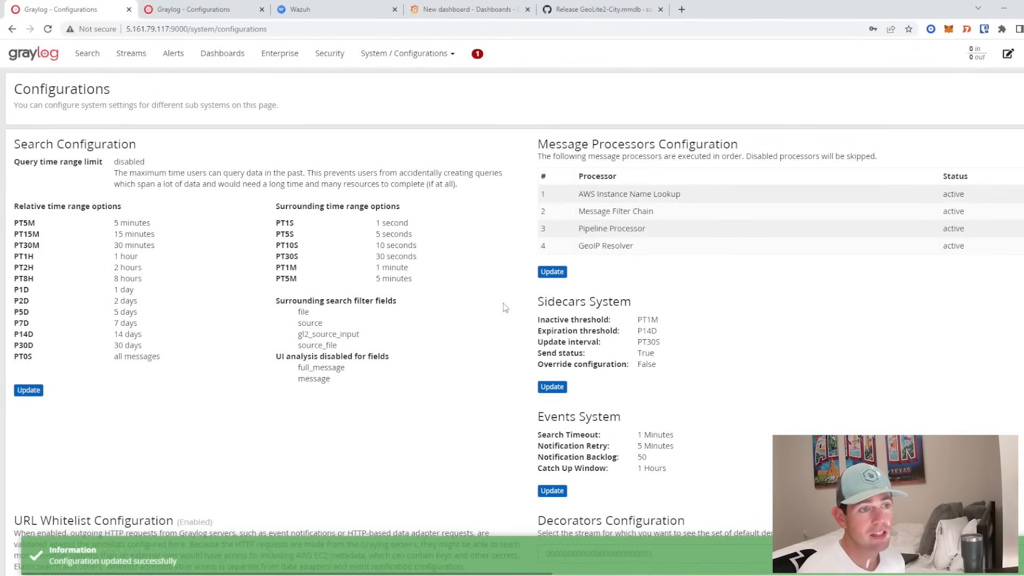
pyautogui.click(547, 278)
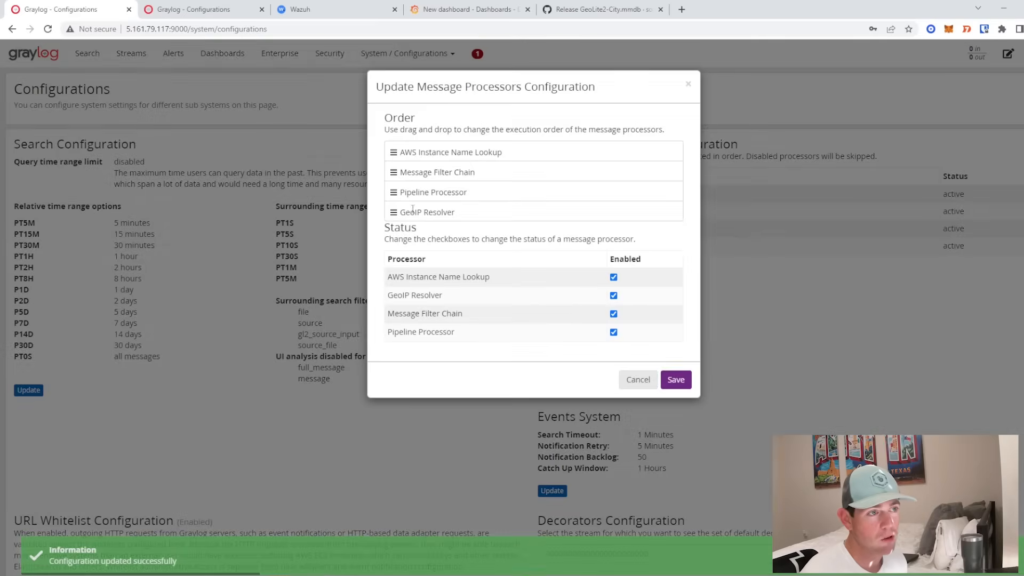
pyautogui.moveTo(393, 186); pyautogui.dragTo(394, 174)
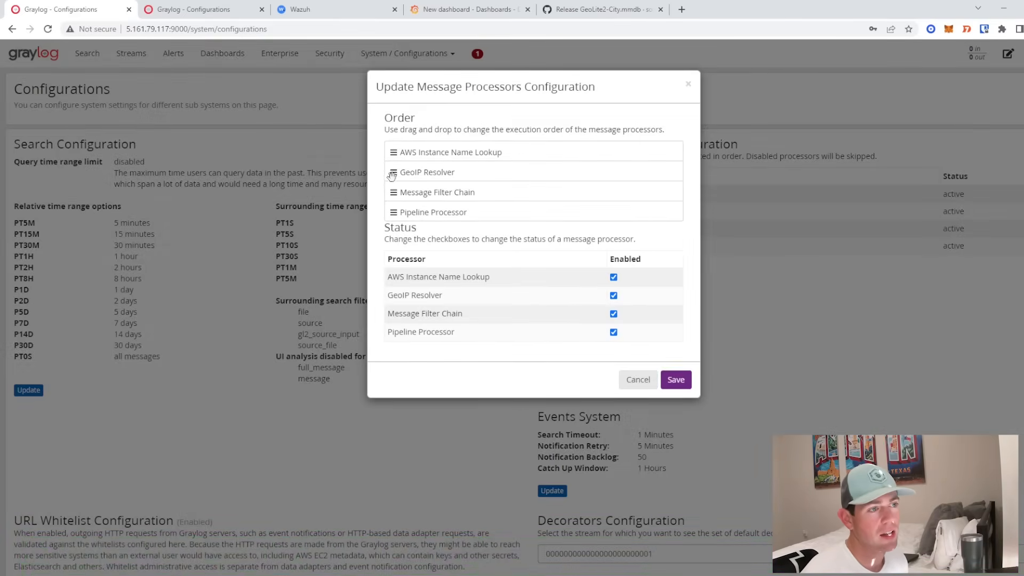
pyautogui.moveTo(392, 173); pyautogui.dragTo(396, 211)
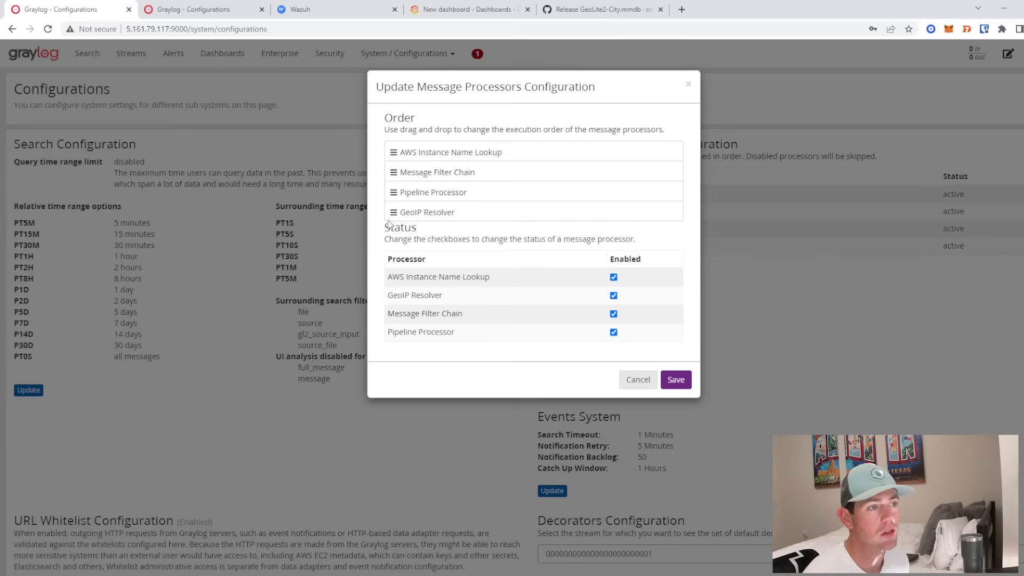
pyautogui.click(687, 382)
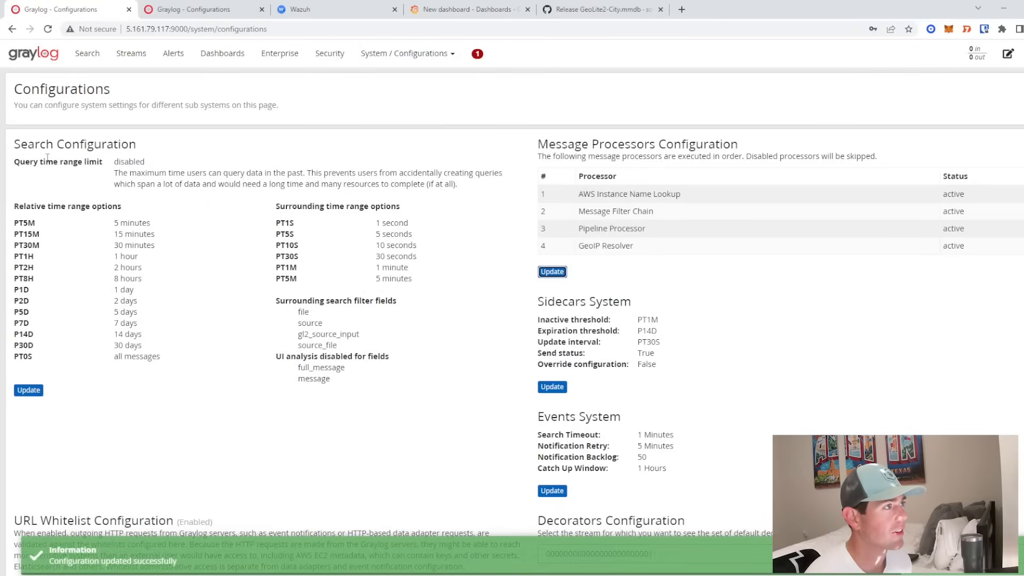
pyautogui.click(131, 54)
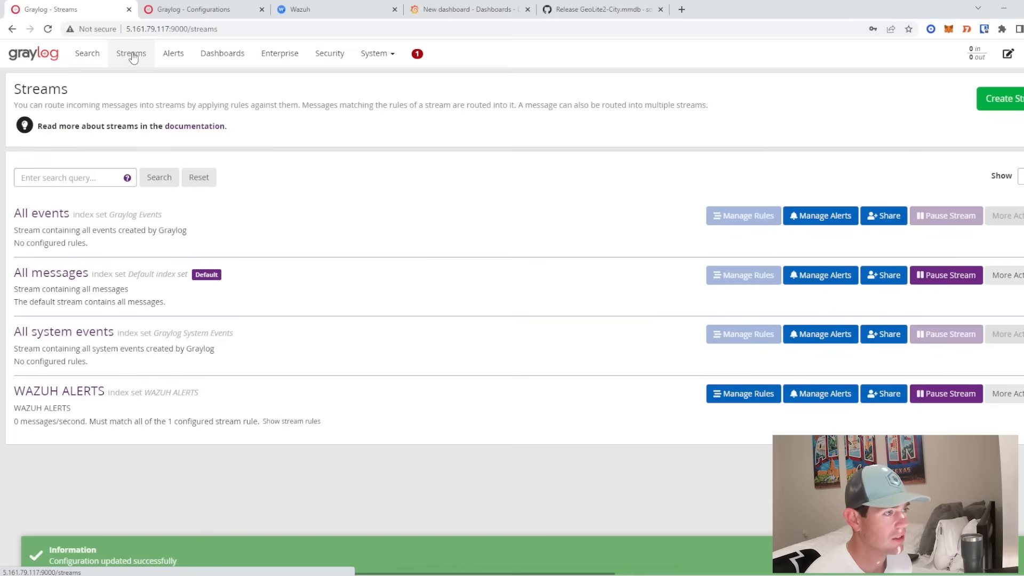
pyautogui.click(81, 392)
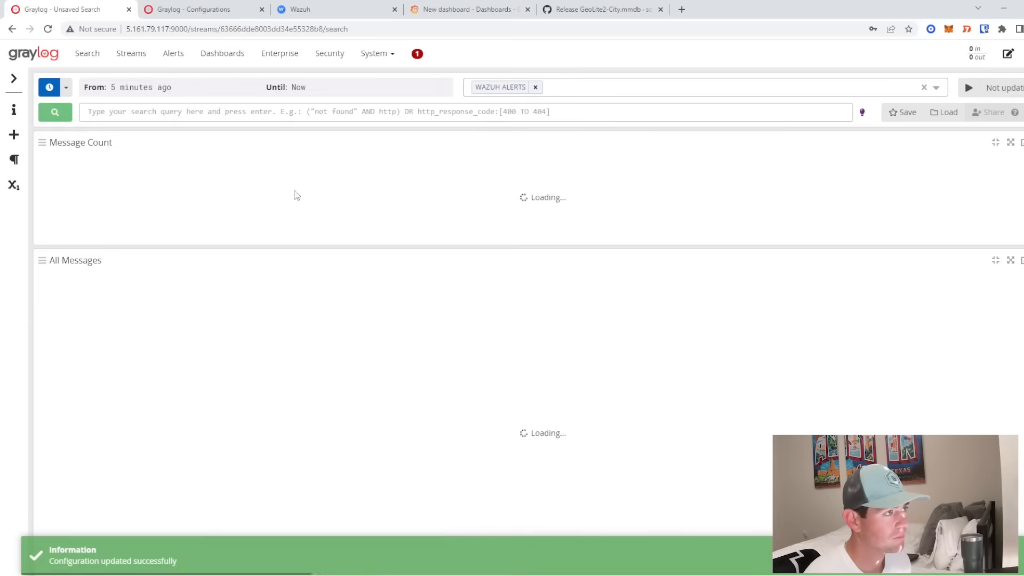
pyautogui.click(968, 88)
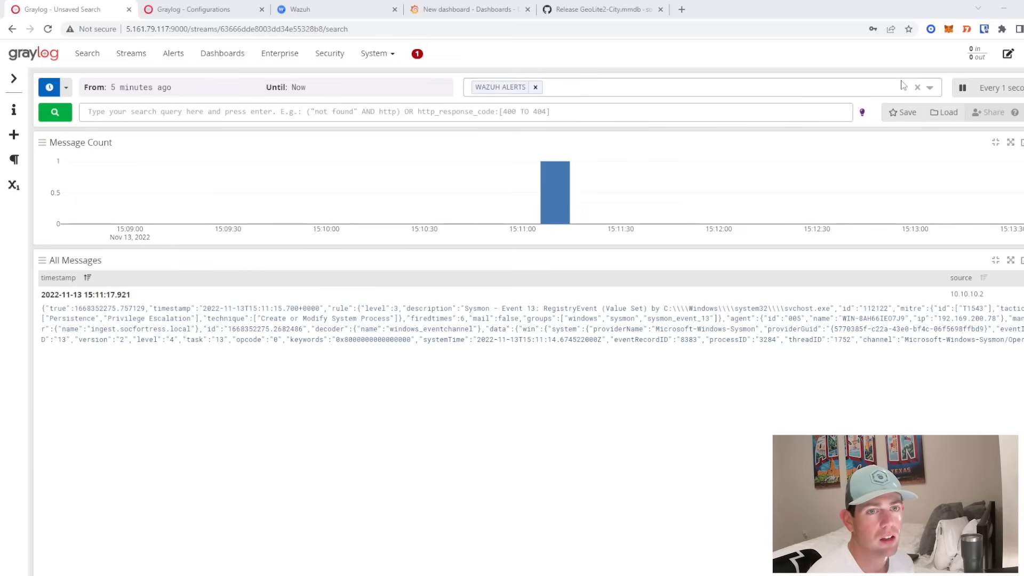
pyautogui.scroll(-2, 593, 384)
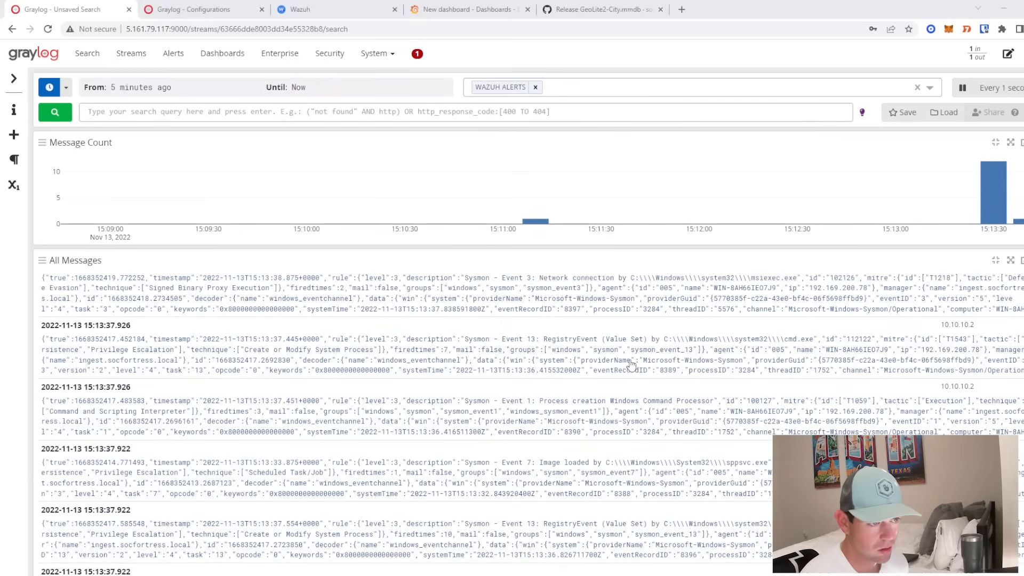
pyautogui.click(497, 329)
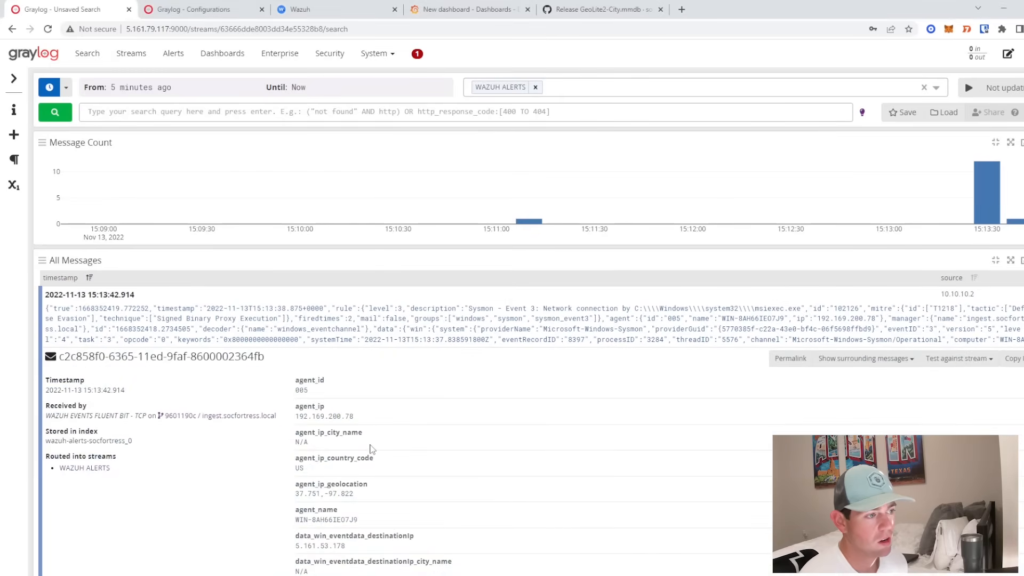
pyautogui.scroll(-2, 372, 449)
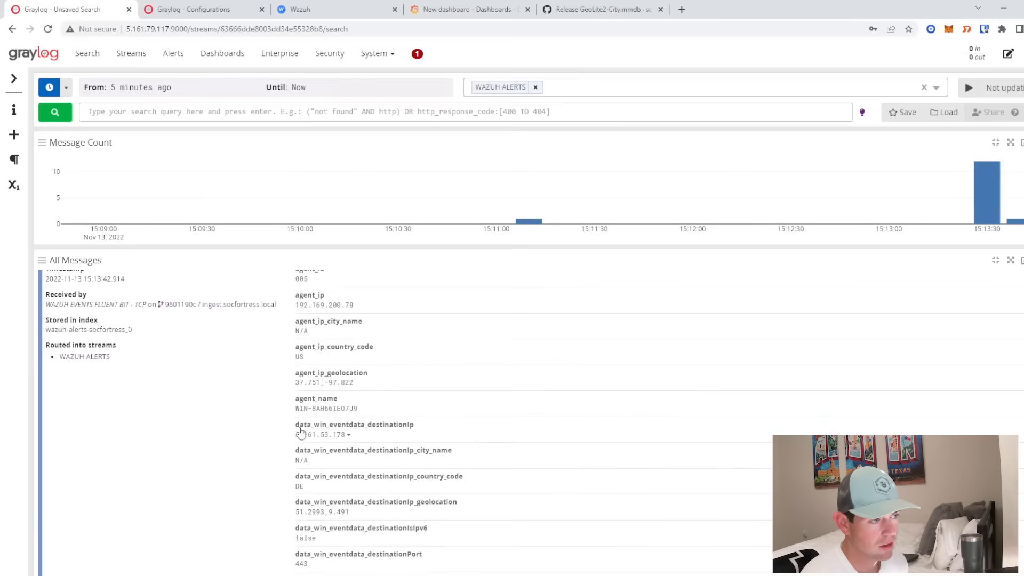
pyautogui.moveTo(294, 435); pyautogui.dragTo(351, 440)
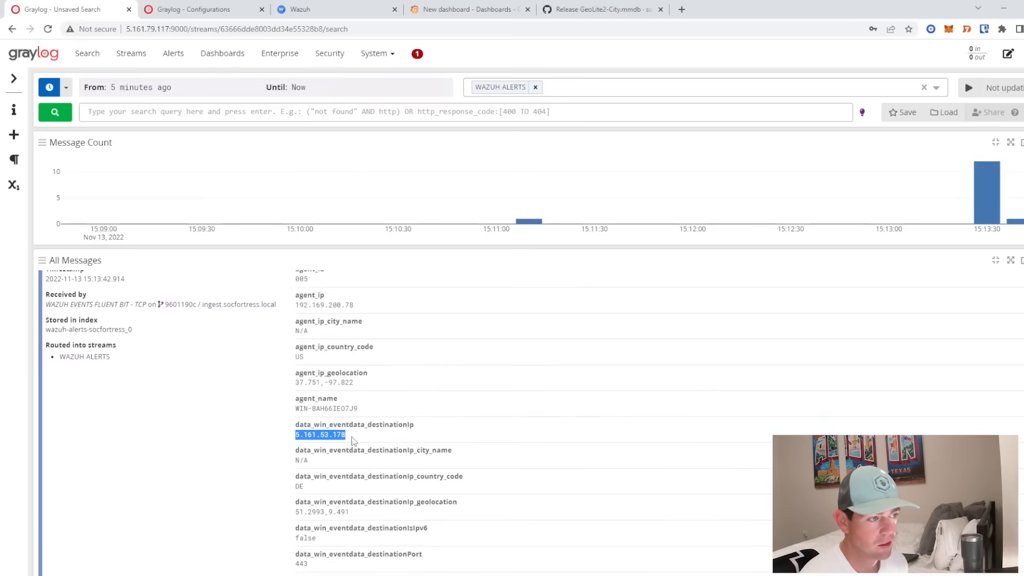
pyautogui.scroll(-1, 353, 442)
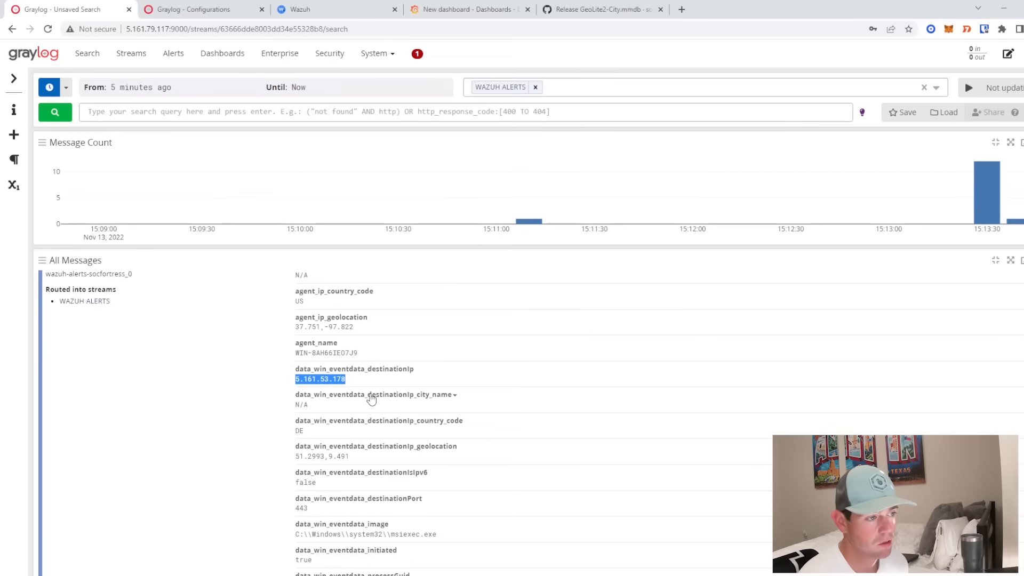
pyautogui.moveTo(295, 456); pyautogui.dragTo(356, 460)
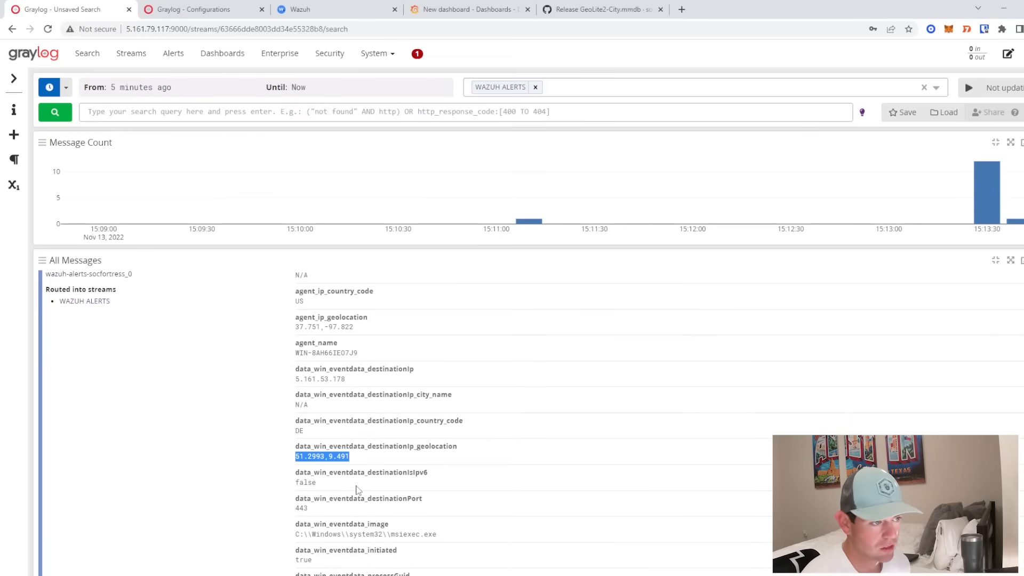
pyautogui.moveTo(292, 432); pyautogui.dragTo(300, 445)
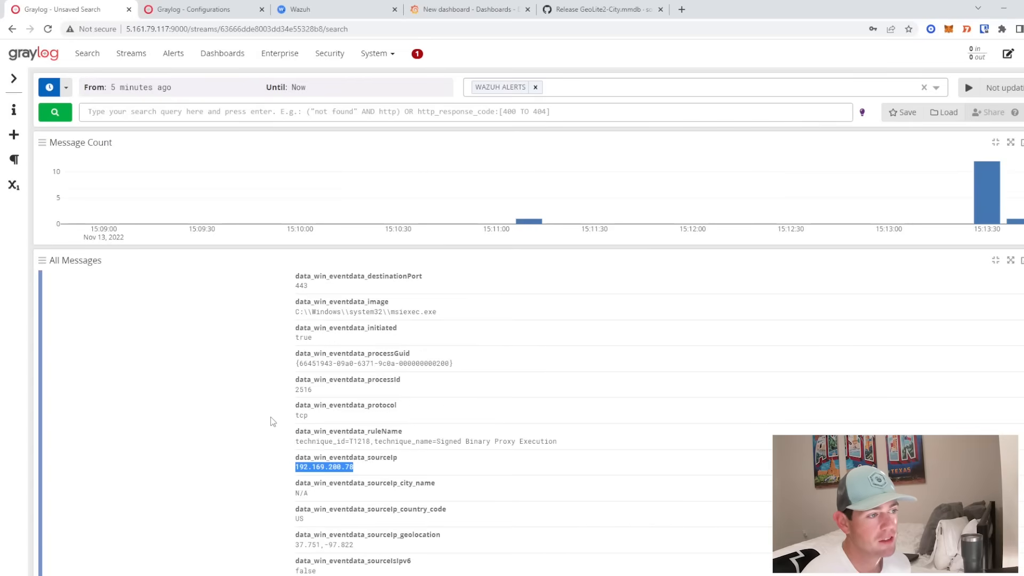
pyautogui.scroll(8, 269, 418)
pyautogui.scroll(-4, 262, 416)
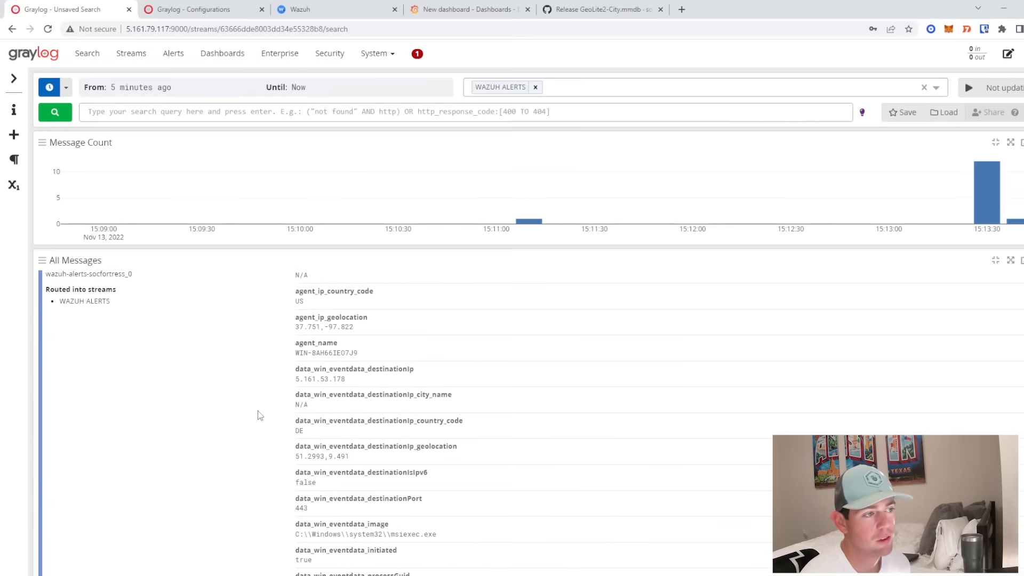
pyautogui.scroll(1, 259, 416)
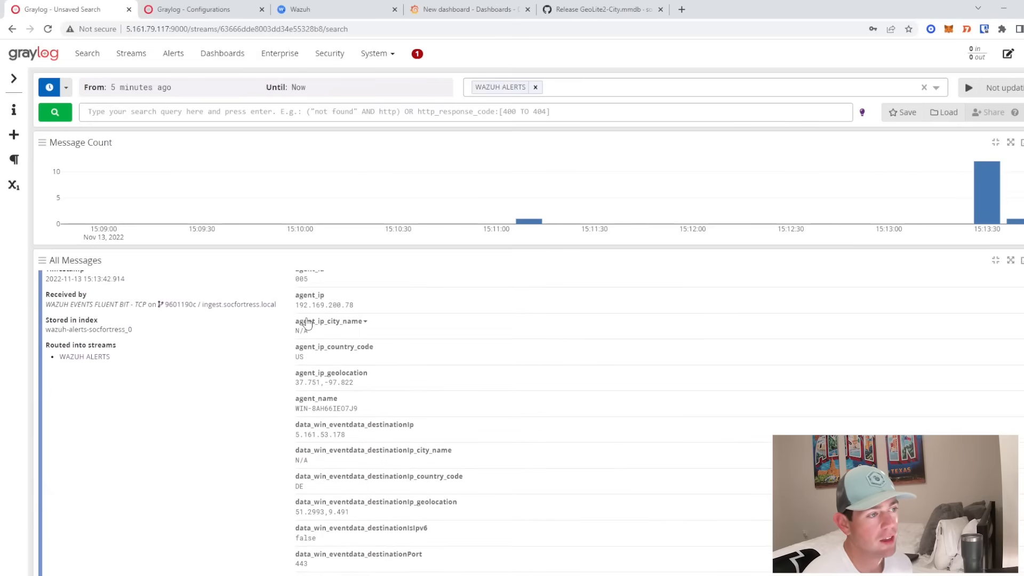
pyautogui.moveTo(296, 295); pyautogui.dragTo(356, 310)
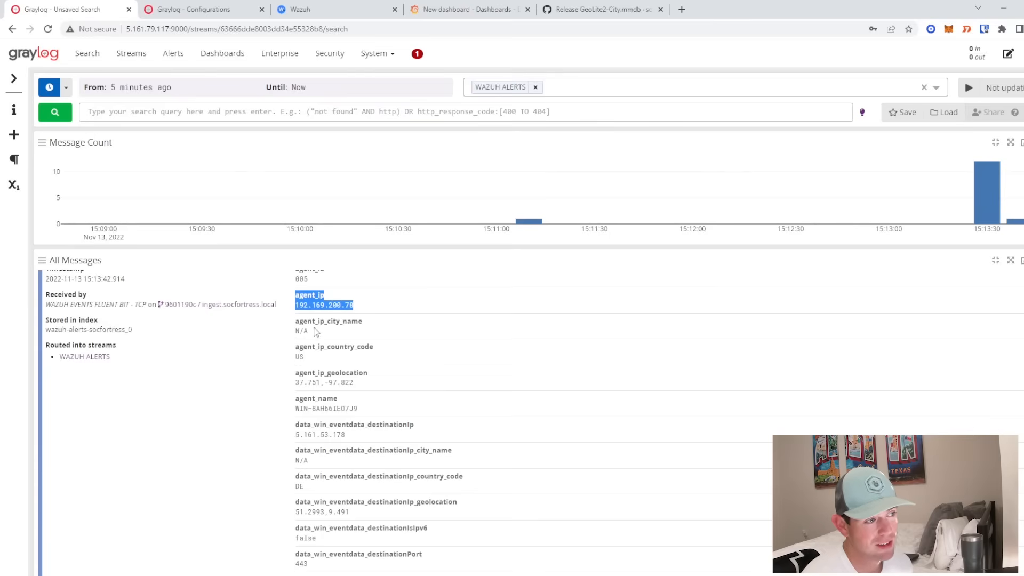
pyautogui.moveTo(326, 348); pyautogui.dragTo(375, 350)
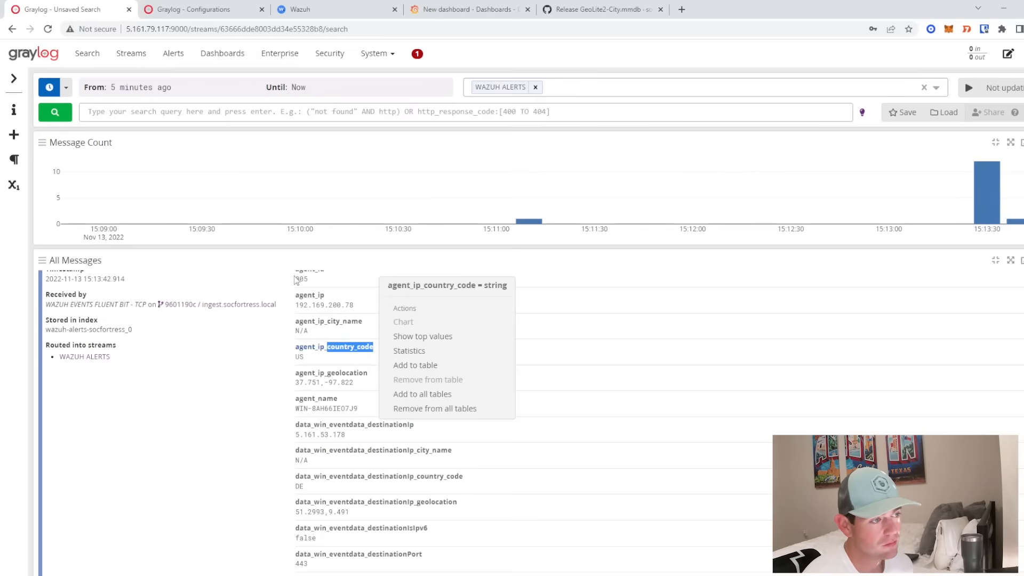
pyautogui.doubleClick(299, 357)
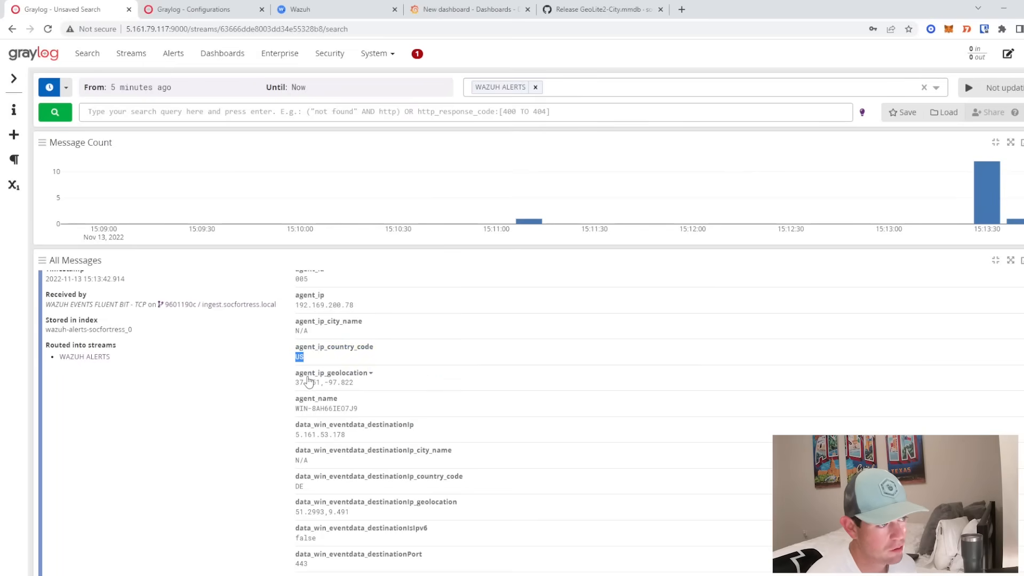
pyautogui.moveTo(295, 382); pyautogui.dragTo(355, 384)
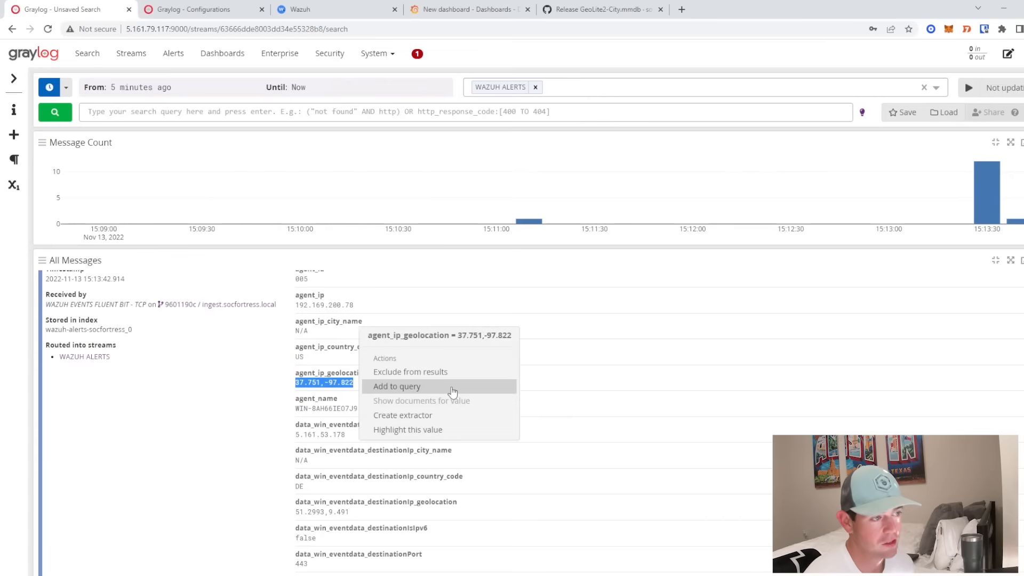
pyautogui.click(187, 438)
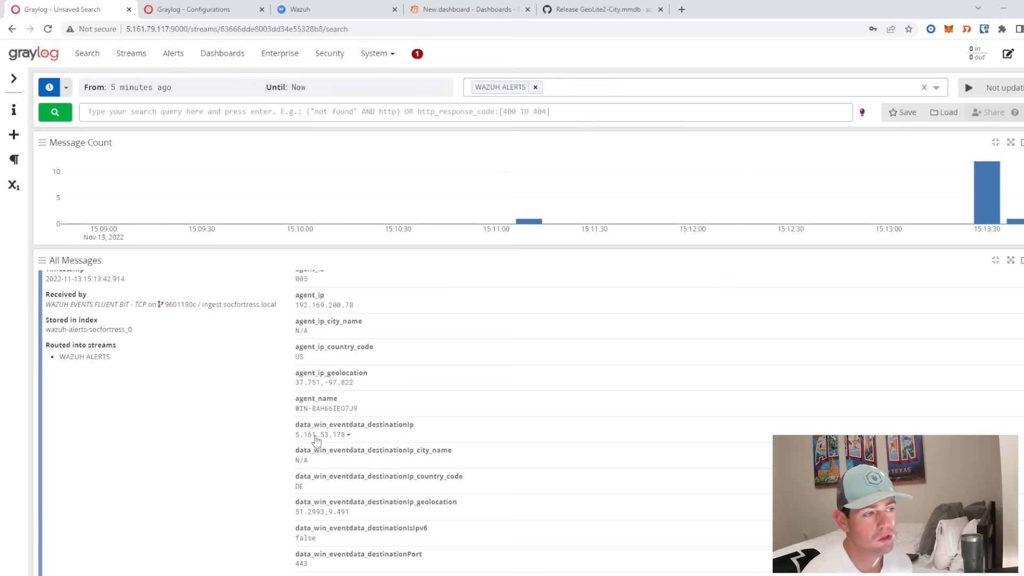
pyautogui.moveTo(294, 434); pyautogui.dragTo(336, 462)
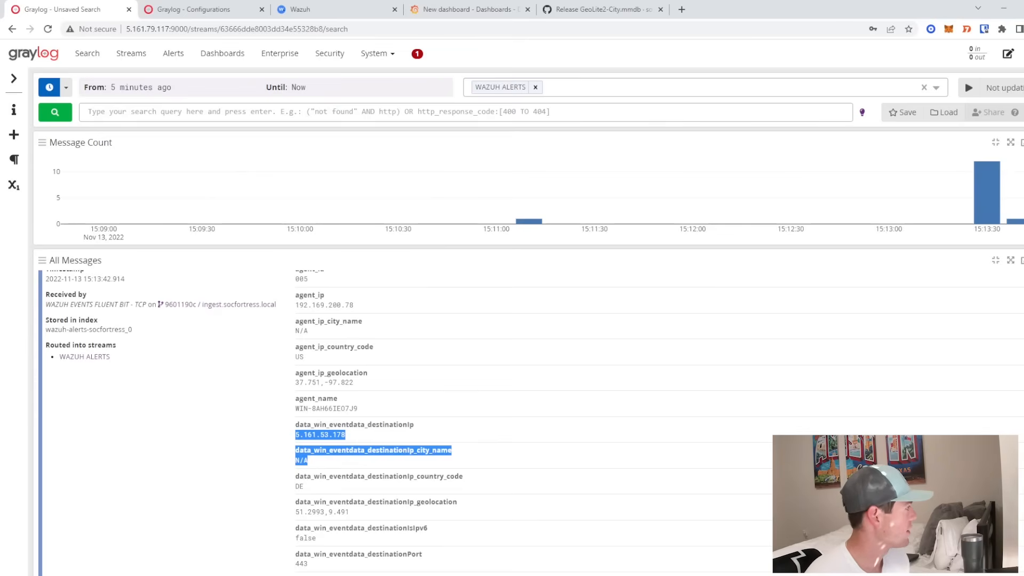
# - Add a new panel, search visualizations for 'world', then return to the dashboard
pyautogui.click(442, 9)
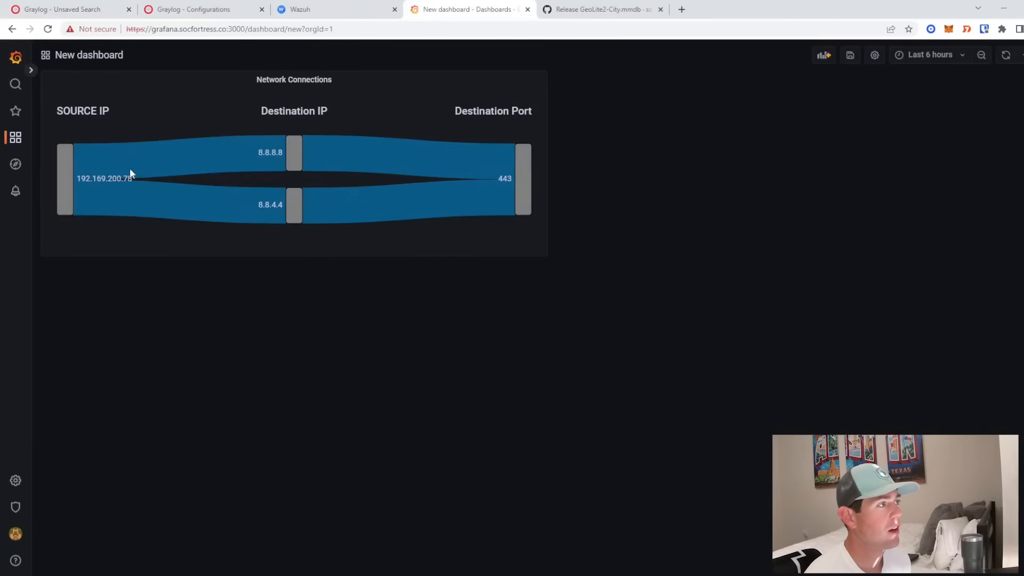
pyautogui.click(824, 55)
pyautogui.click(217, 133)
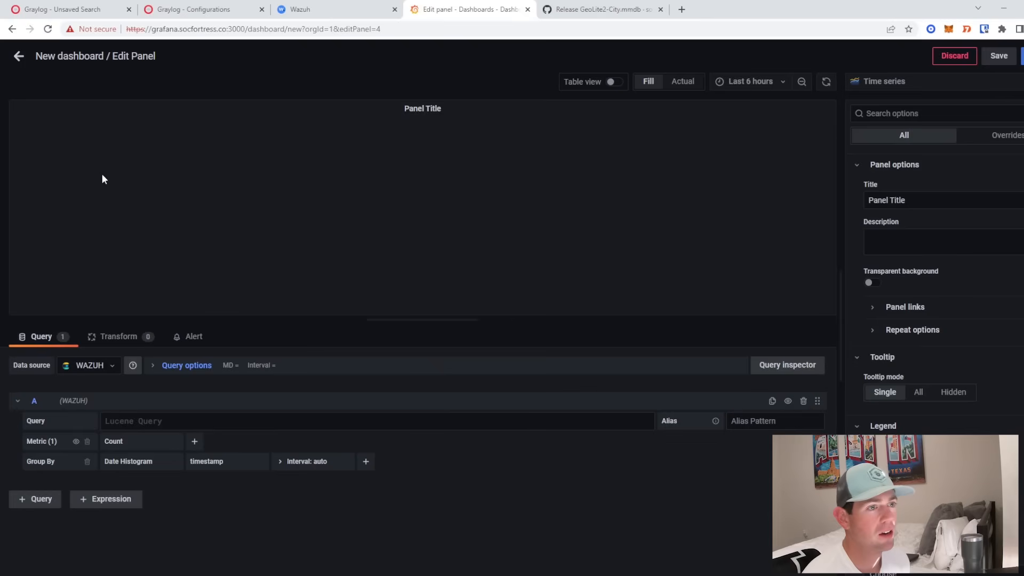
pyautogui.click(880, 81)
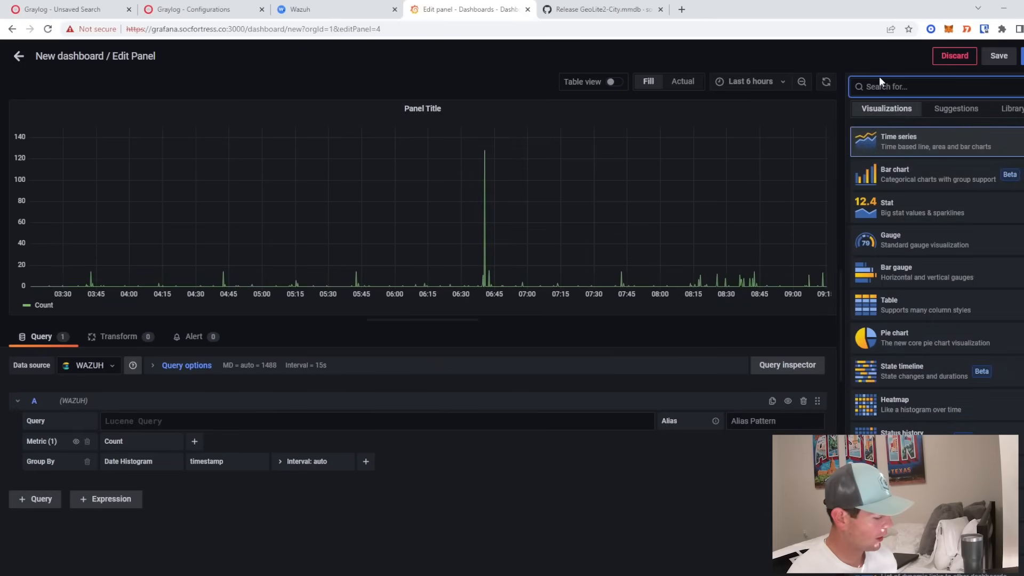
pyautogui.write('world')
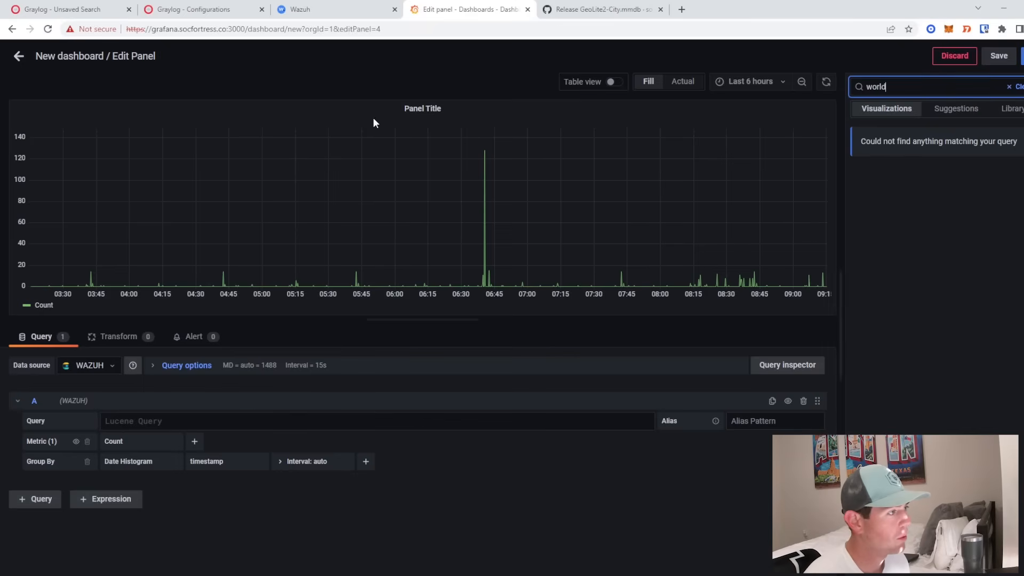
pyautogui.click(19, 56)
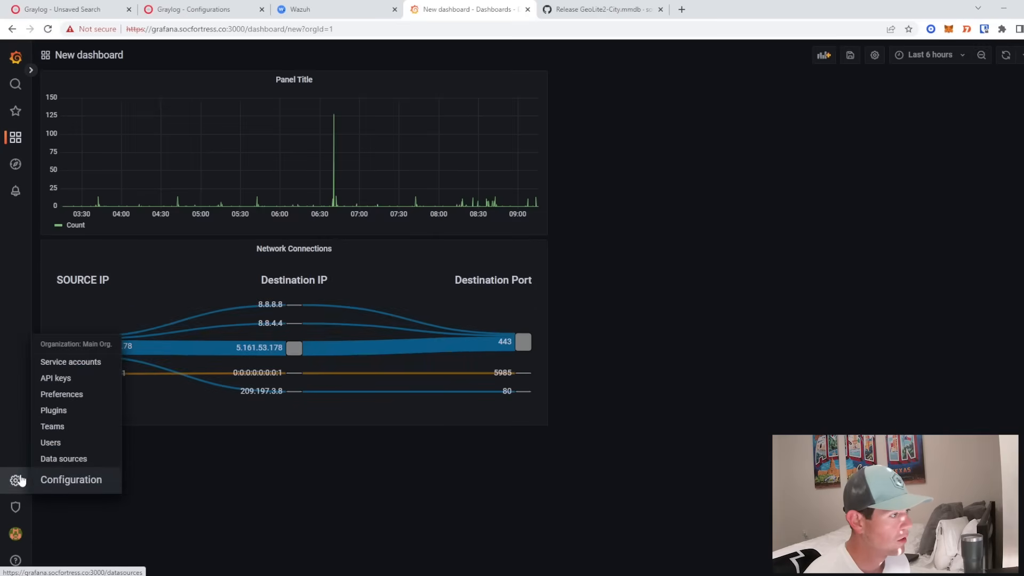
# - Save the dashboard as New dashboard in the General folder
pyautogui.moveTo(15, 487)
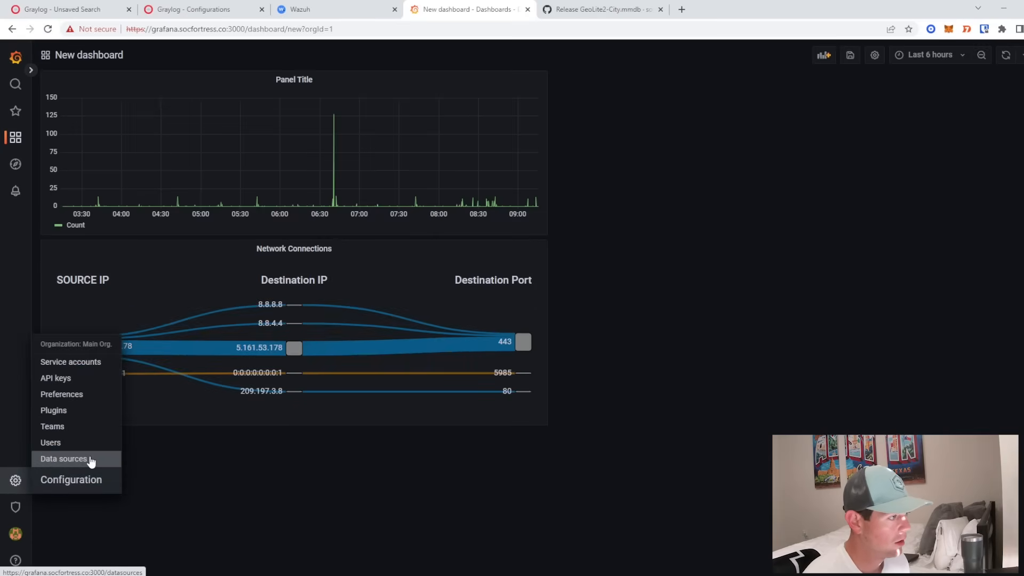
pyautogui.click(77, 411)
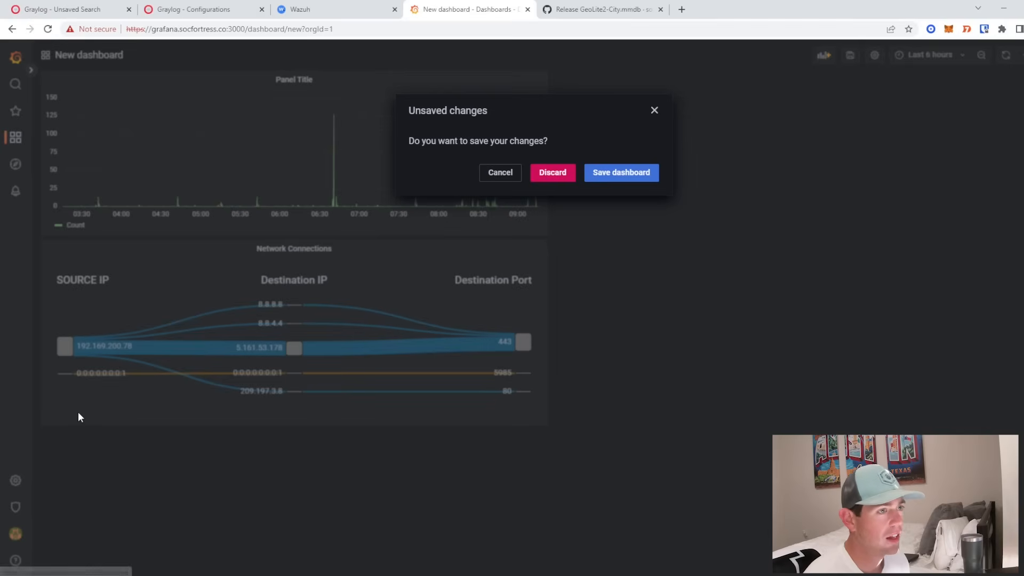
pyautogui.click(632, 174)
pyautogui.click(713, 215)
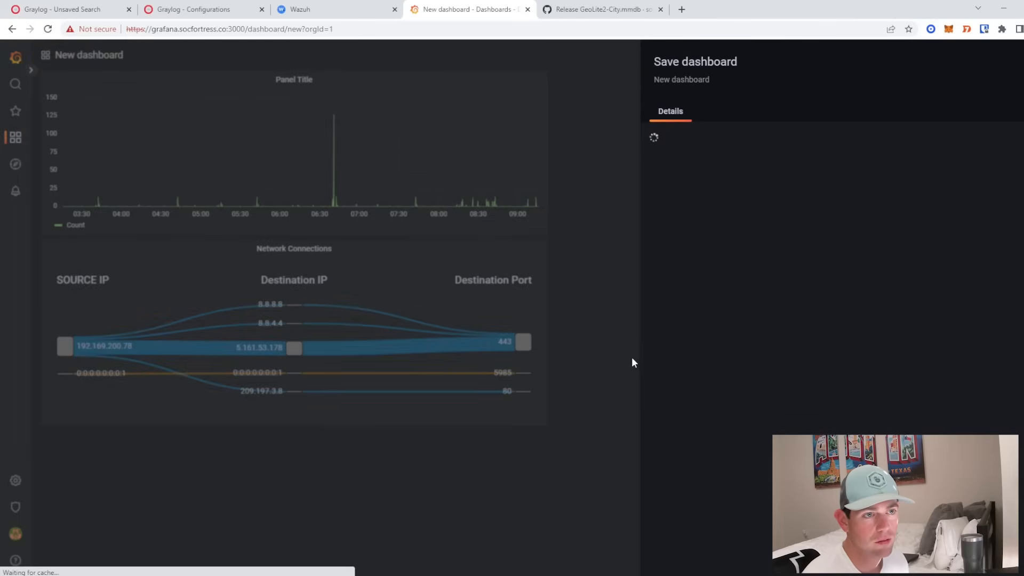
# - Find the Worldmap Panel plugin with a 'world' search in Plugins and try to install it
pyautogui.moveTo(15, 480)
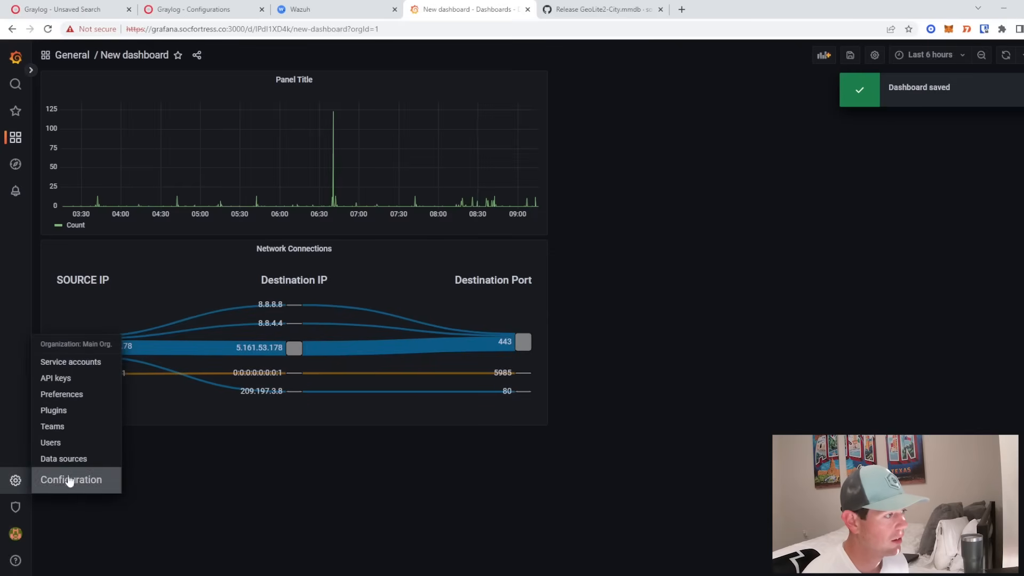
pyautogui.click(60, 412)
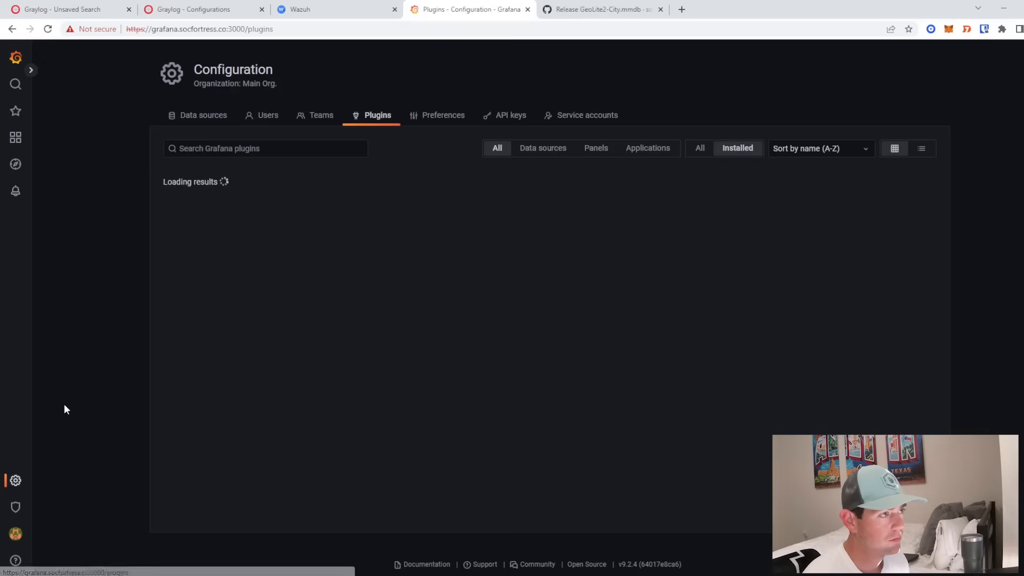
pyautogui.click(275, 149)
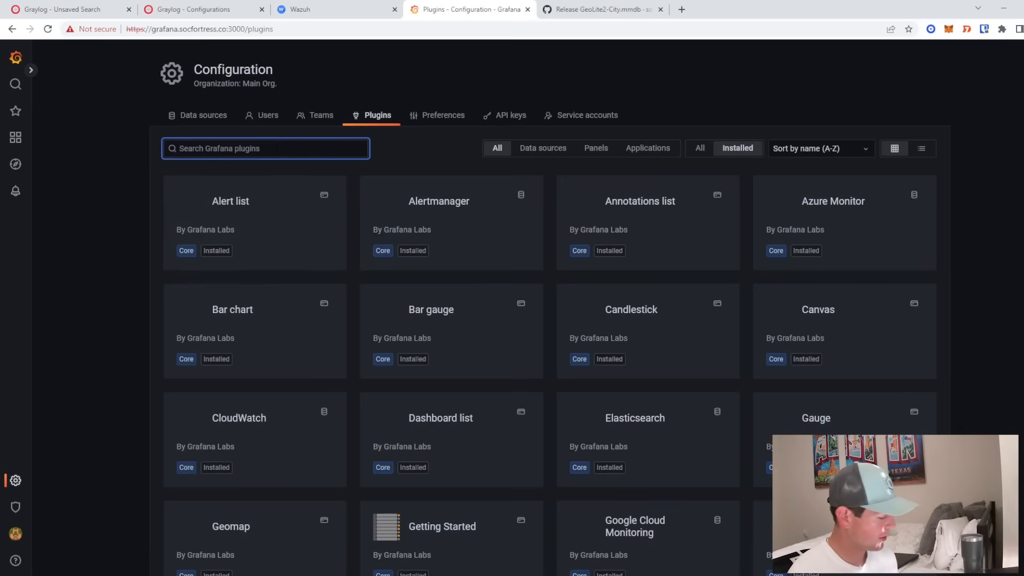
pyautogui.write('world')
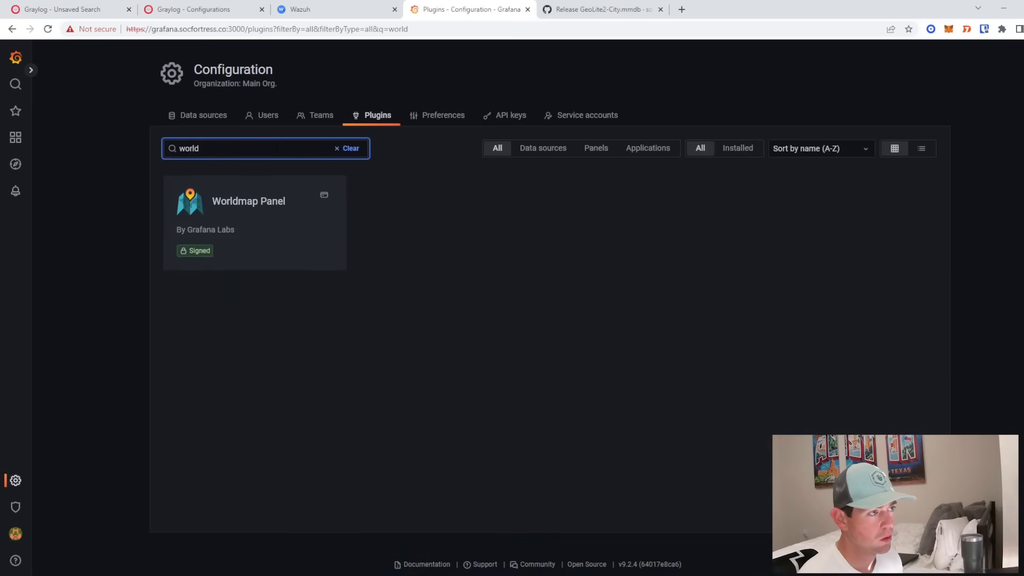
pyautogui.click(254, 209)
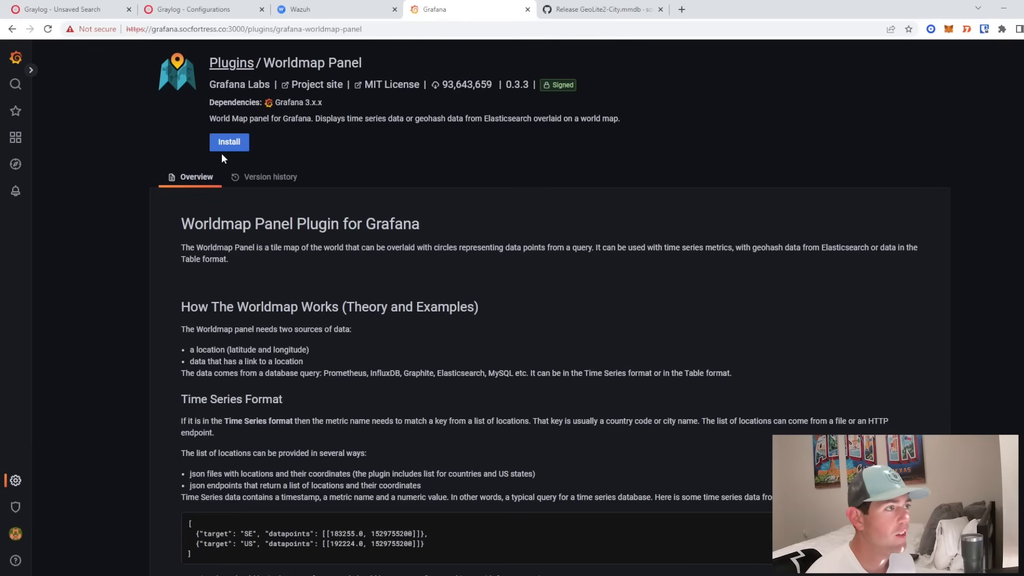
pyautogui.click(228, 142)
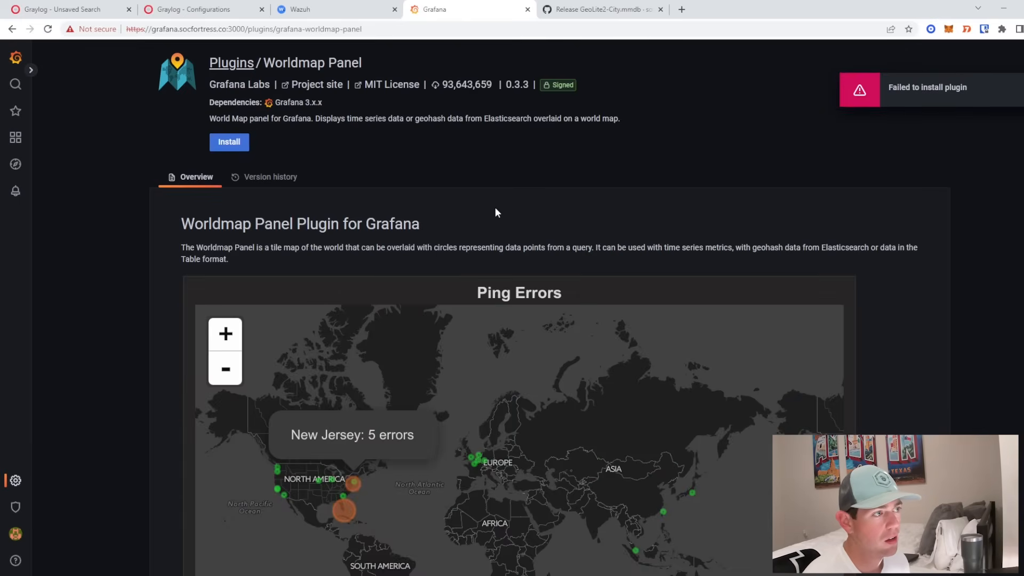
# - Copy the grafana-cli install command from the plugin's Installation page
pyautogui.scroll(-6, 939, 303)
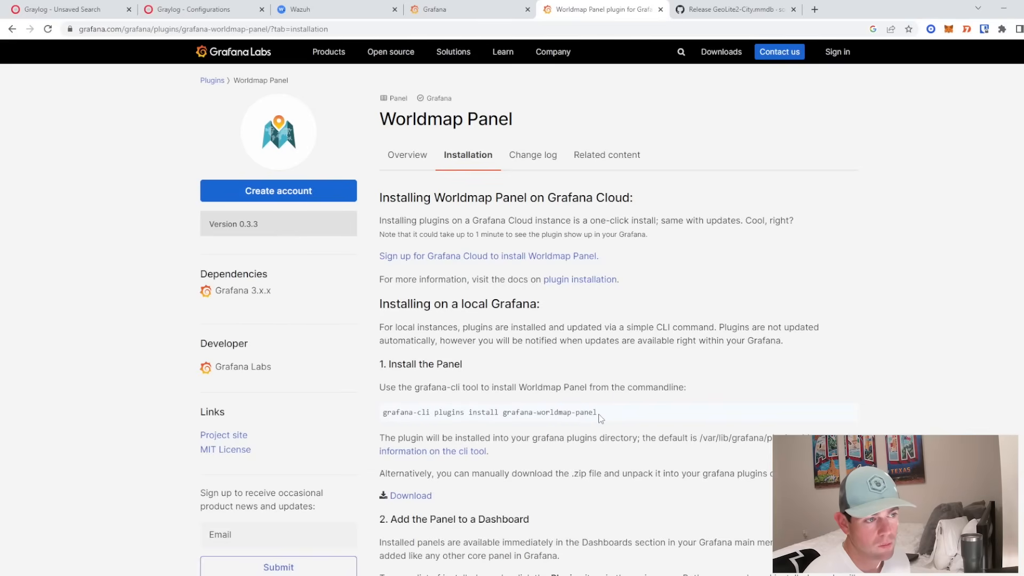
pyautogui.moveTo(613, 413); pyautogui.dragTo(379, 414)
pyautogui.rightClick(410, 411)
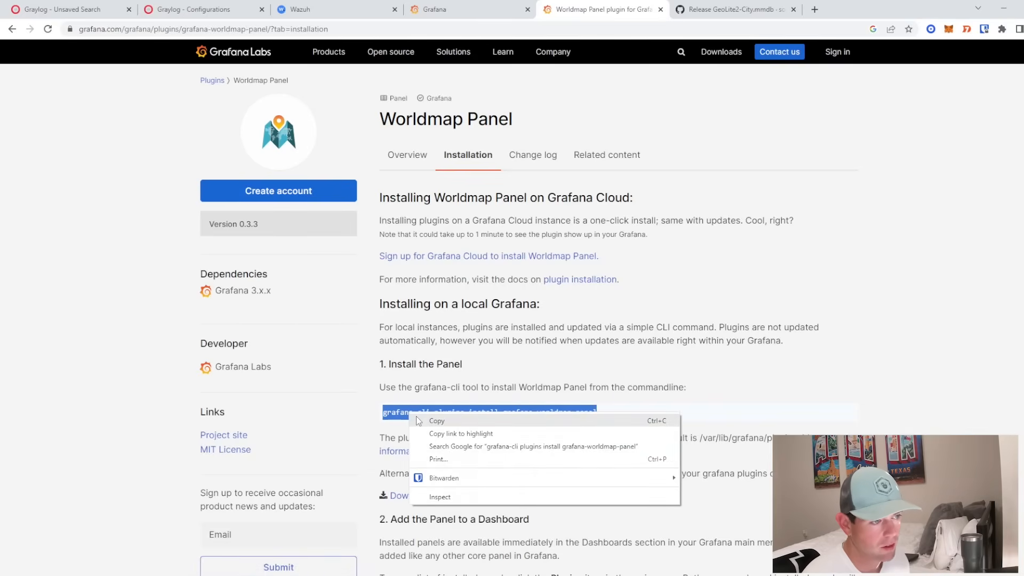
pyautogui.click(419, 419)
pyautogui.hotkey('alt', 'Tab')
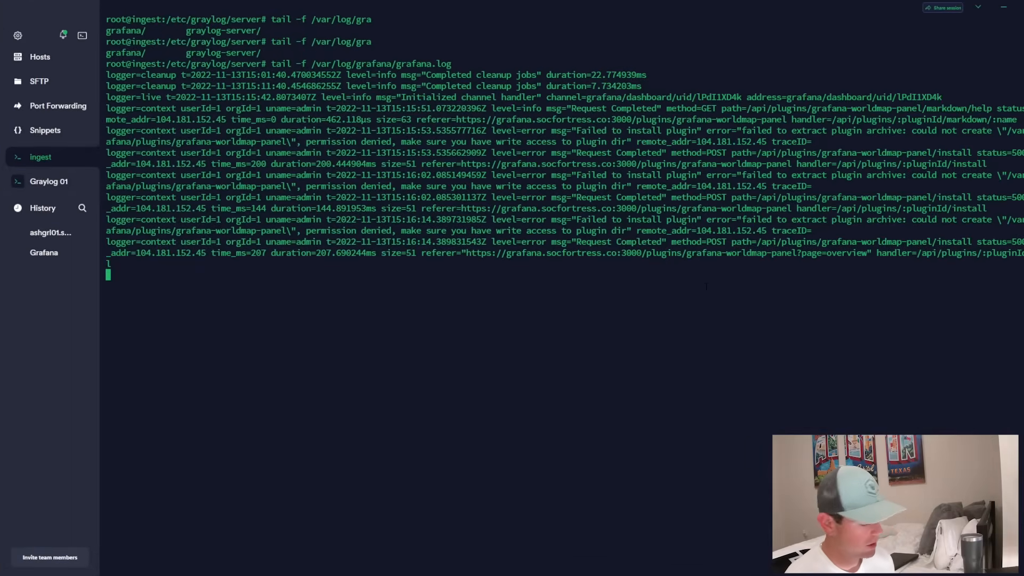
# - Stop the log tail and run 'grafana-cli plugins install grafana-worldmap-panel' on the server
pyautogui.hotkey('ctrl', 'c')
pyautogui.hotkey('ctrl', 'shift', 'v')
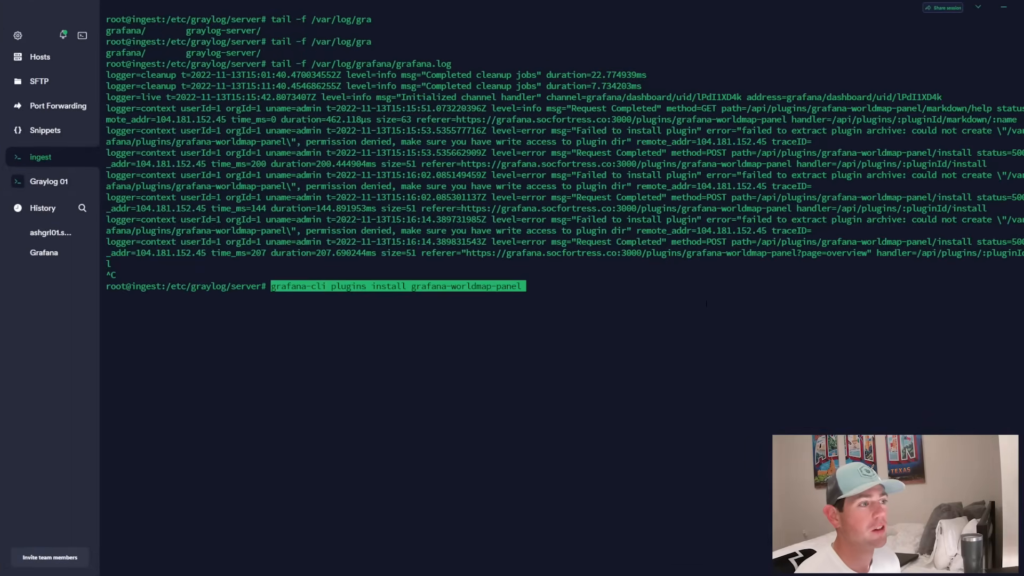
pyautogui.press('Return')
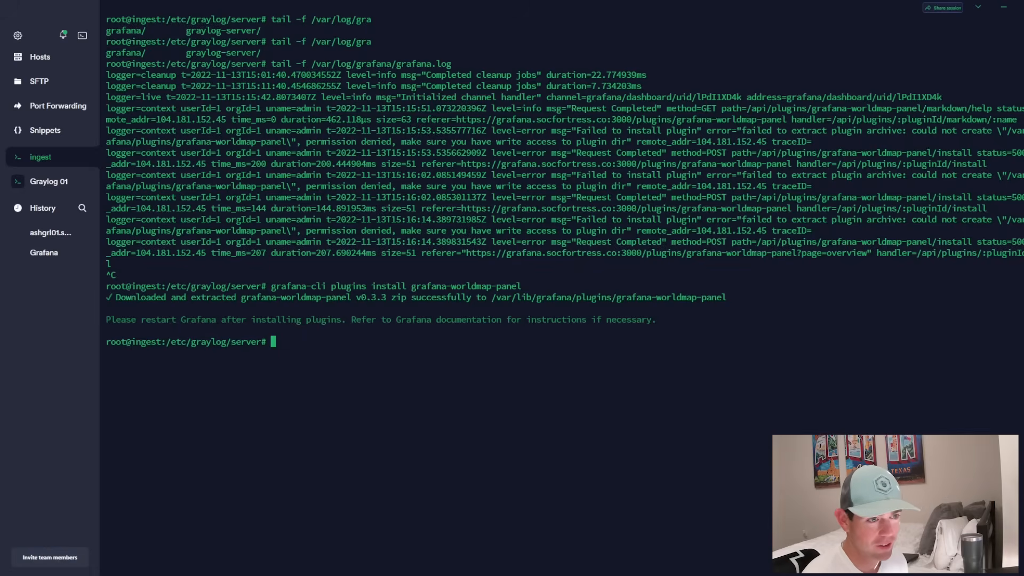
# - Restart grafana-server by recalling 'systemctl restart grafana-server' from shell history
pyautogui.hotkey('ctrl', 'r')
pyautogui.write('res')
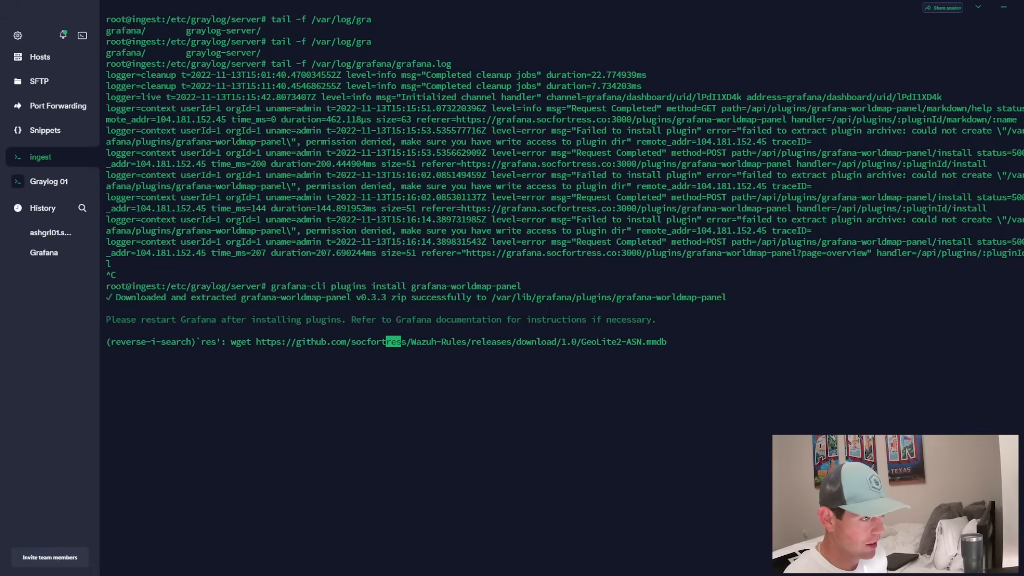
pyautogui.write("tart': systemctl restart graylog-server")
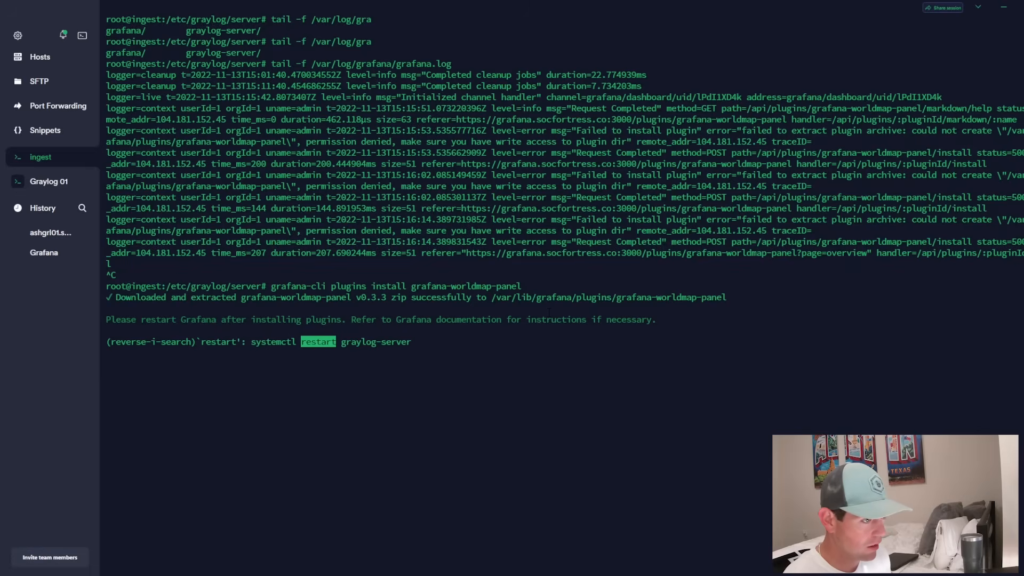
pyautogui.hotkey('ctrl', 'r')
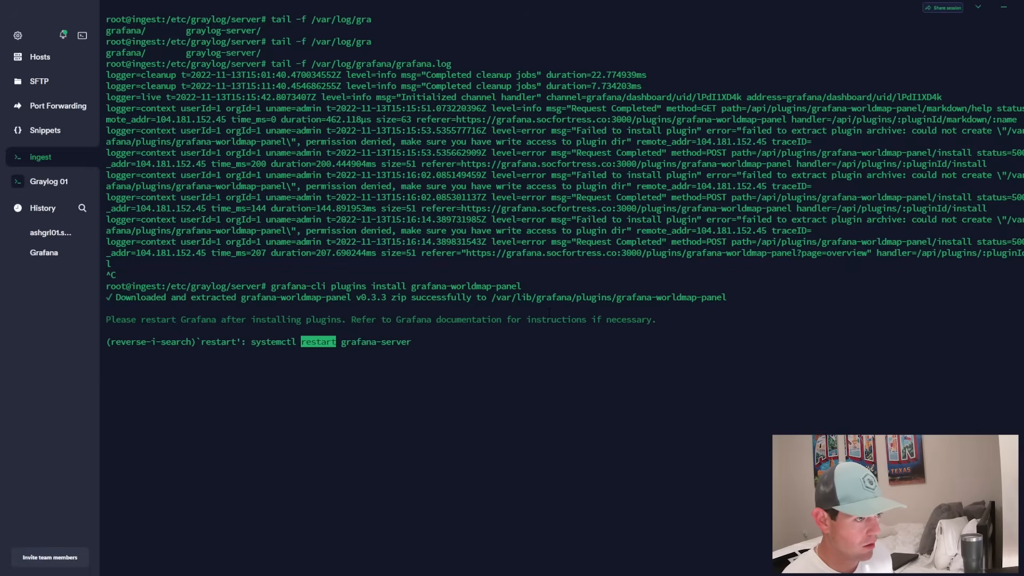
pyautogui.press('Return')
pyautogui.hotkey('alt', 'Tab')
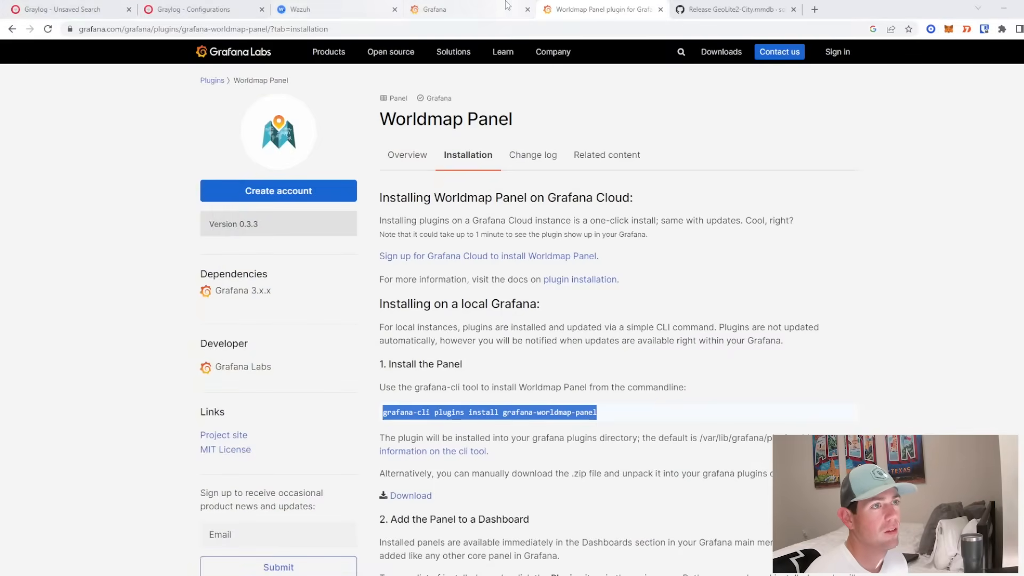
# - Open the saved New dashboard from the General folder in Grafana
pyautogui.click(464, 9)
pyautogui.click(15, 138)
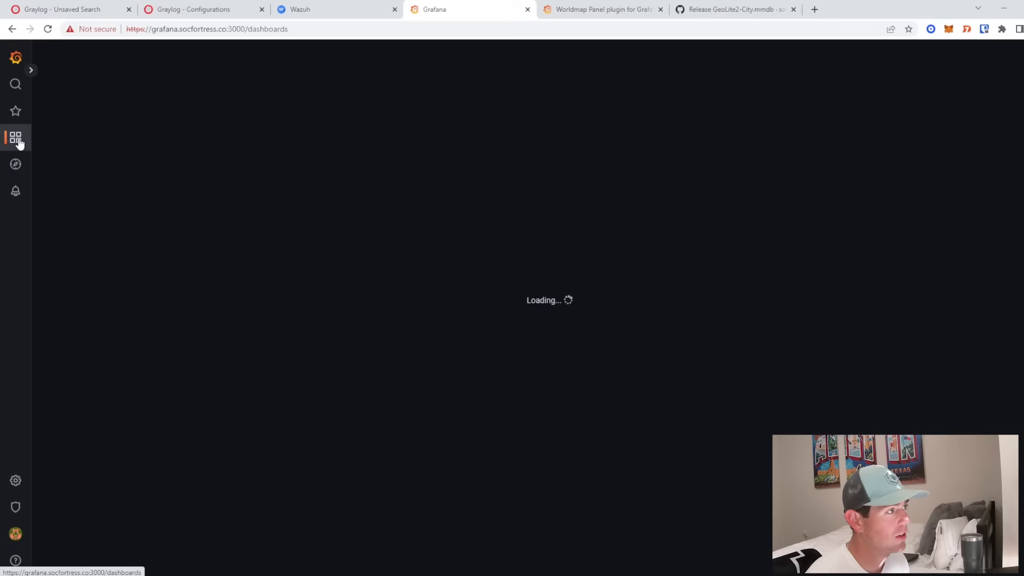
pyautogui.click(220, 211)
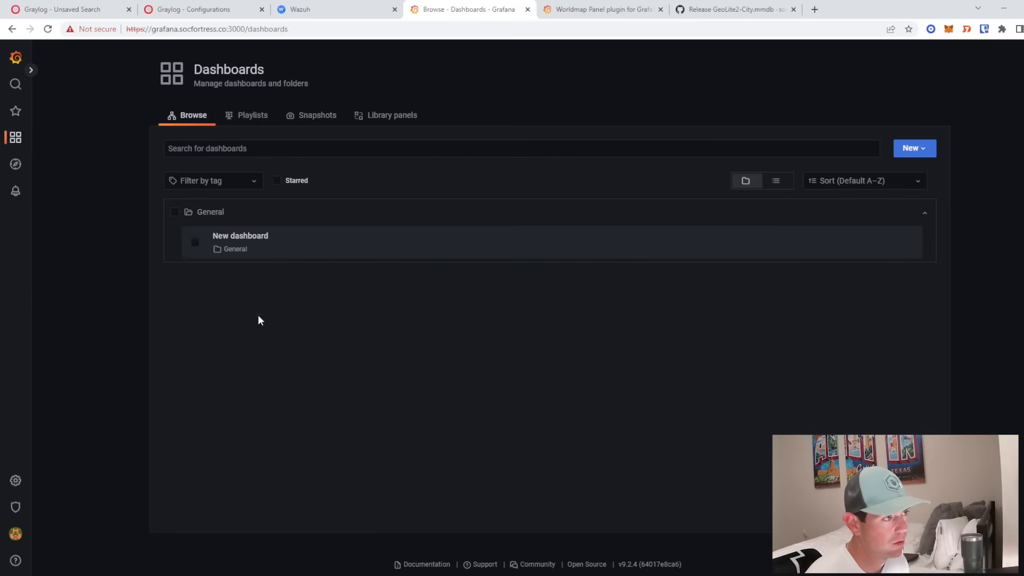
pyautogui.click(218, 237)
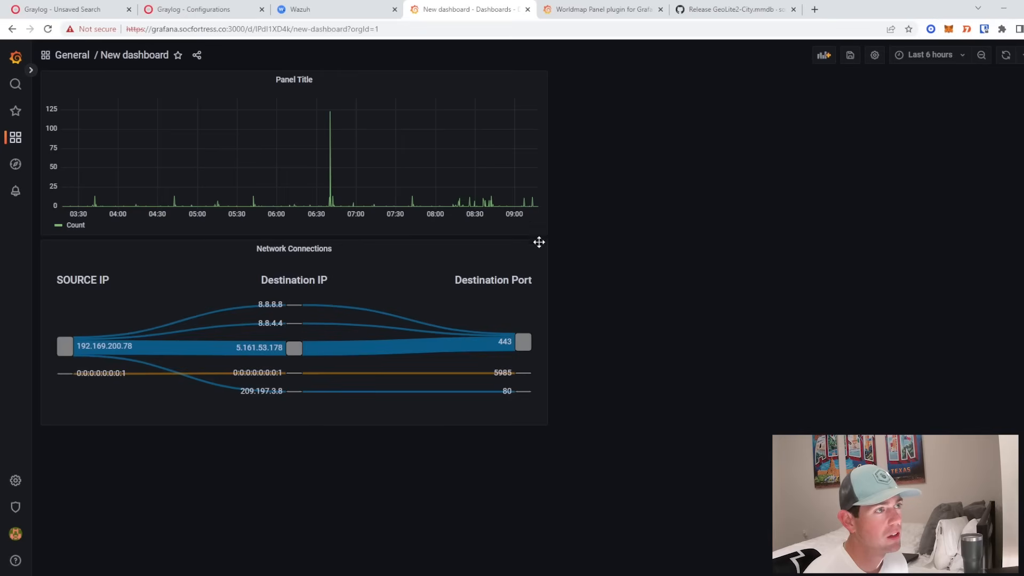
# - Switch the panel to the Worldmap Panel visualization and enter the query 'rule_group3:sysmon_event'
pyautogui.click(306, 79)
pyautogui.moveTo(271, 183)
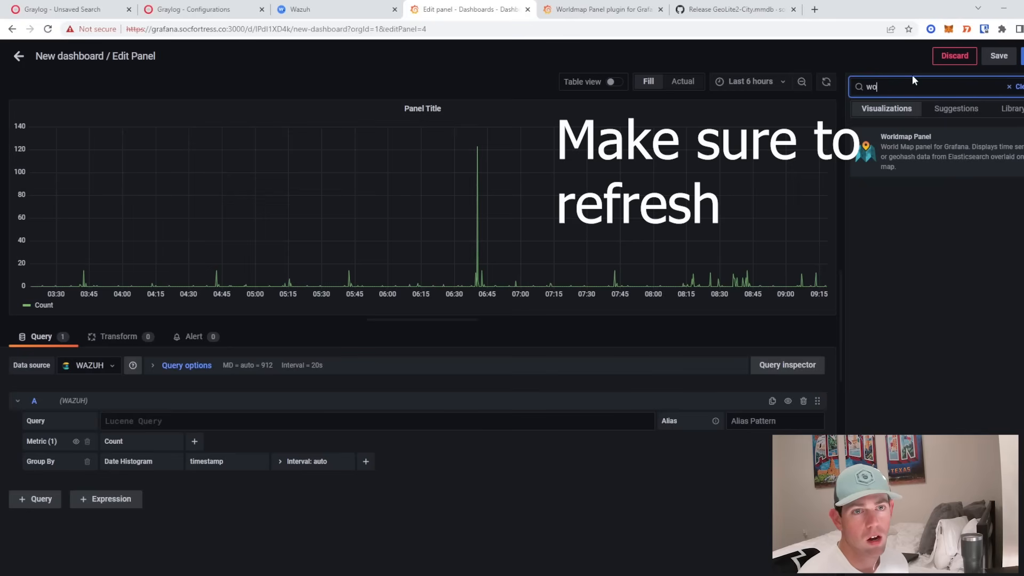
pyautogui.click(917, 148)
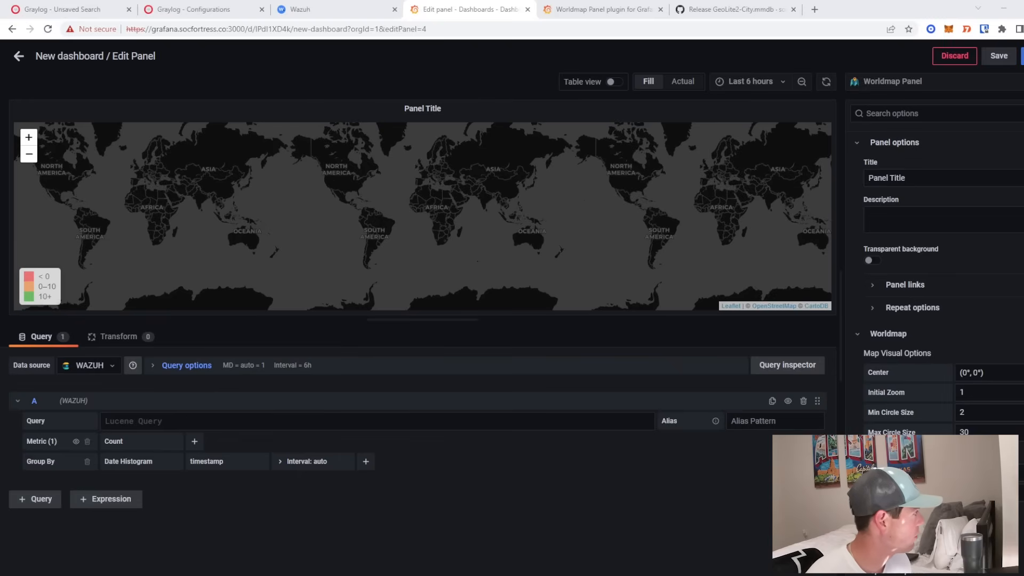
pyautogui.click(184, 420)
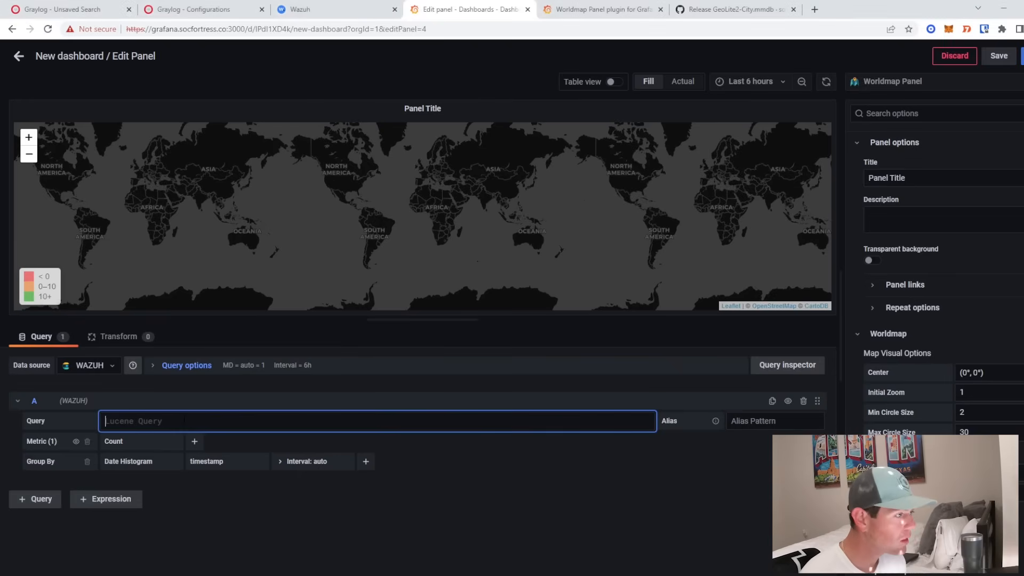
pyautogui.write('rule')
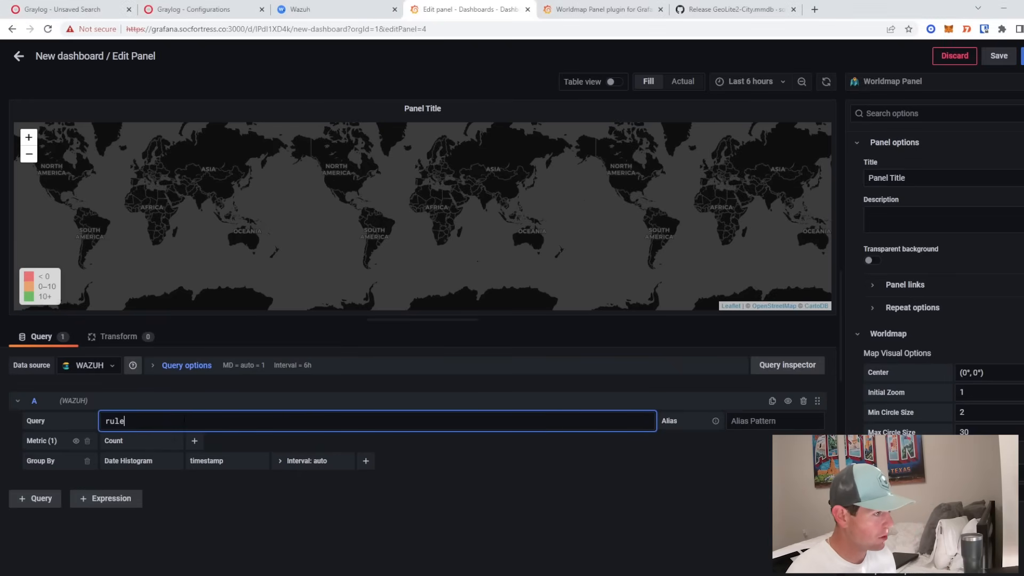
pyautogui.write('_group3:sysmon')
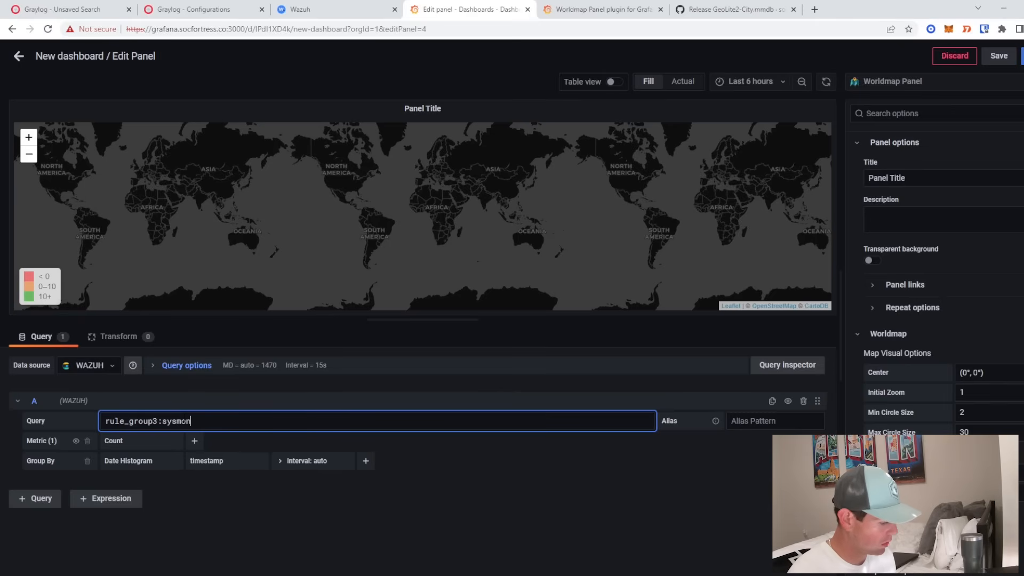
pyautogui.write('_event3')
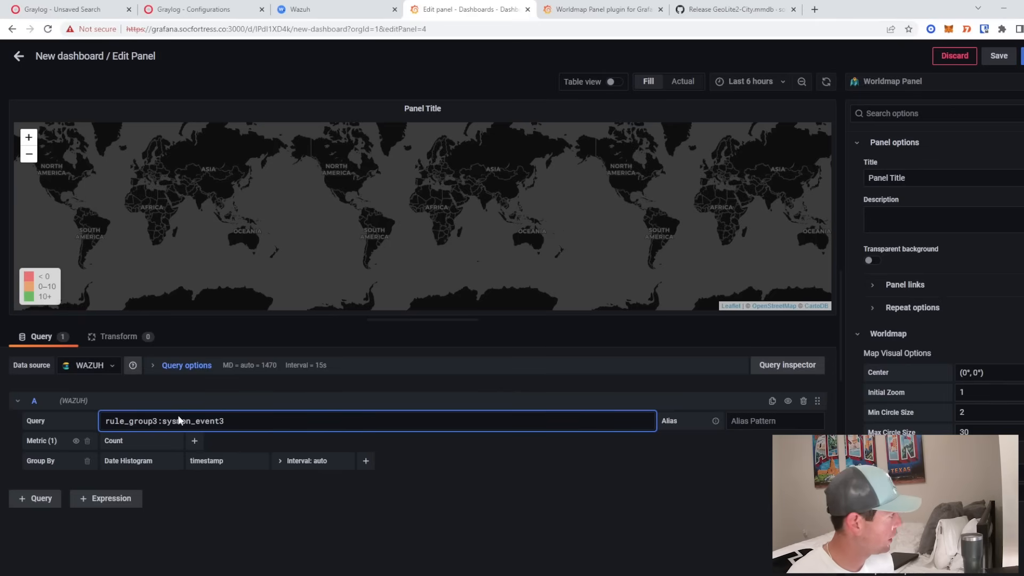
pyautogui.click(193, 9)
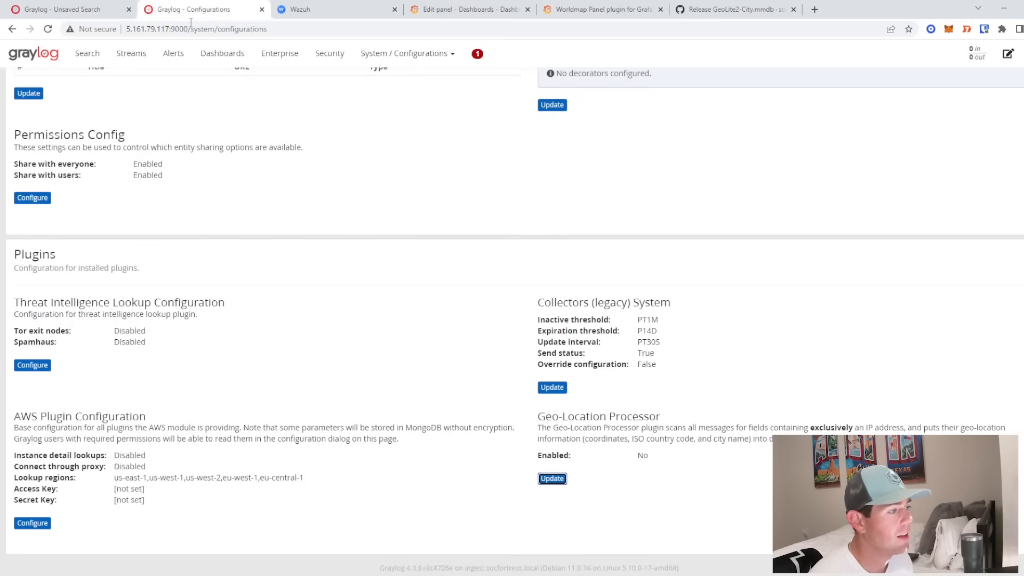
pyautogui.click(63, 9)
pyautogui.scroll(-1, 301, 476)
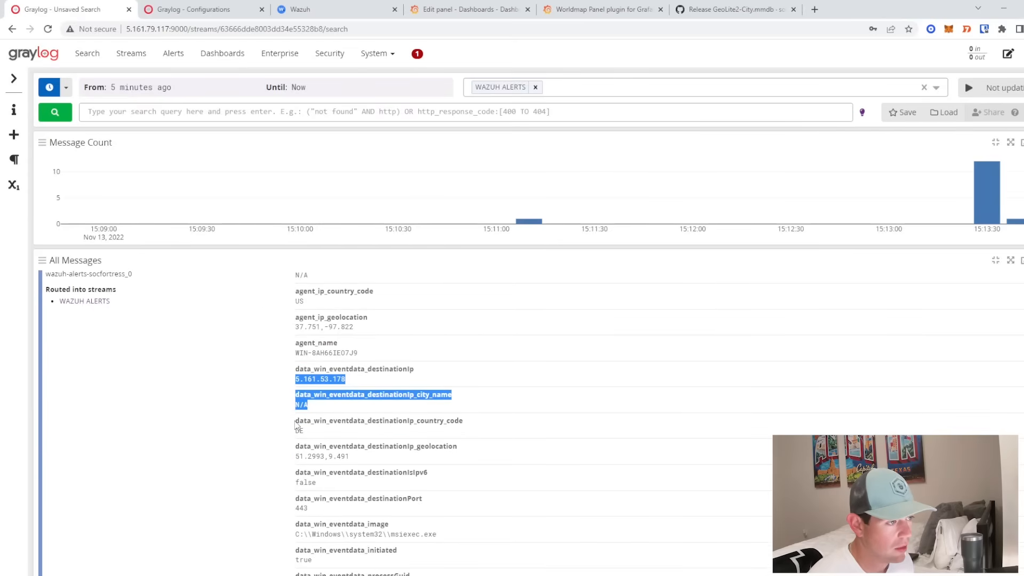
pyautogui.moveTo(297, 422); pyautogui.dragTo(463, 422)
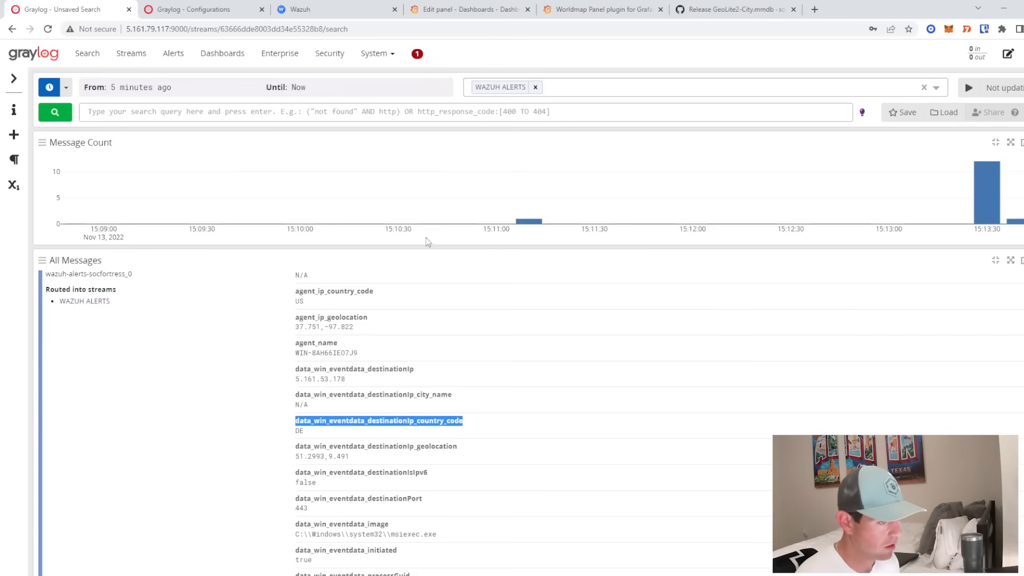
pyautogui.hotkey('ctrl', 'Tab')
pyautogui.hotkey('ctrl', 'Tab')
pyautogui.hotkey('ctrl', 'Tab')
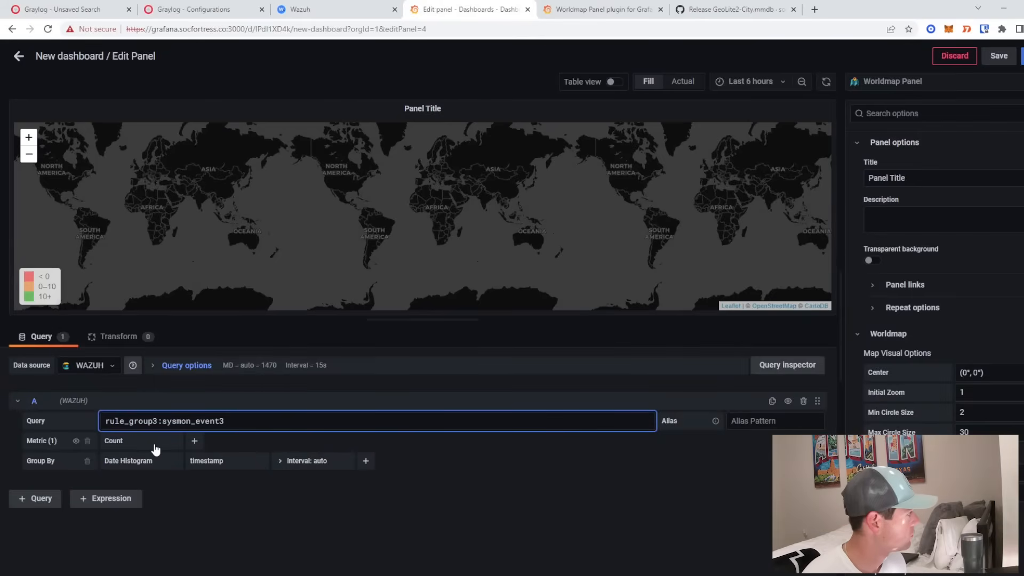
# - Group the map query by Terms on the destinationIp_country_code field
pyautogui.click(140, 462)
pyautogui.click(141, 478)
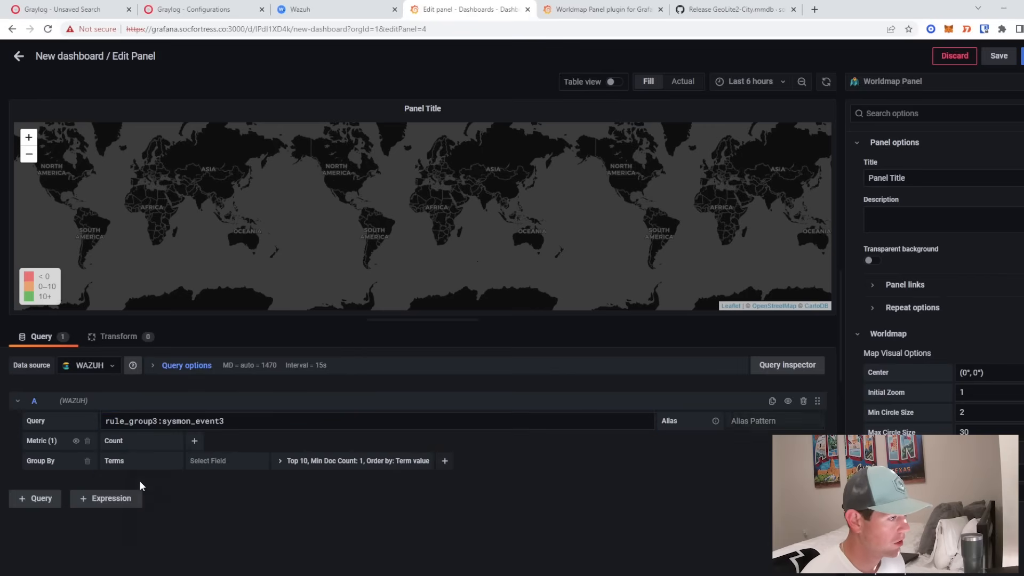
pyautogui.click(239, 467)
pyautogui.write('destinationIp_country_code')
pyautogui.click(232, 479)
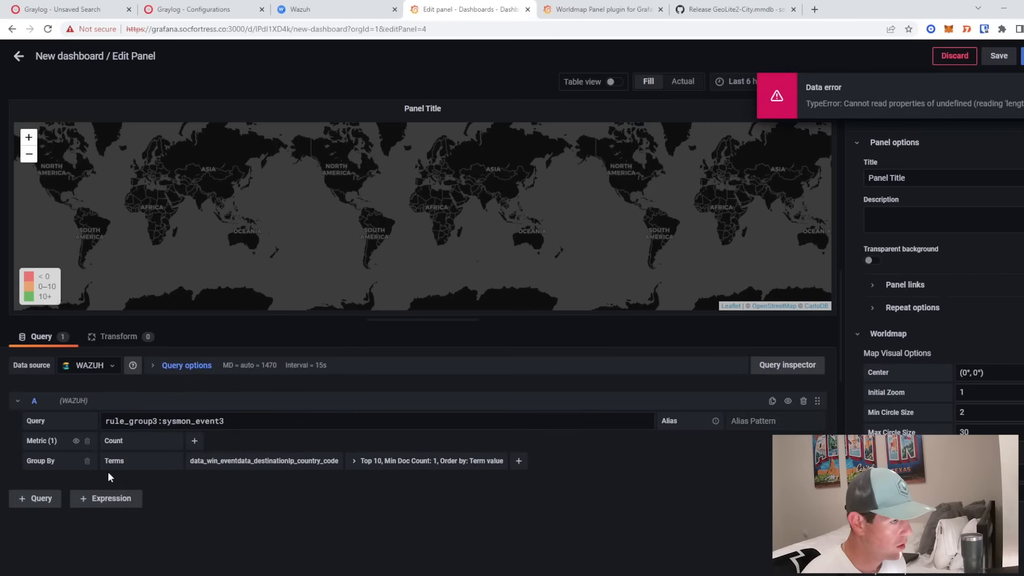
# - Add a Then By Date Histogram grouping on the timestamp field
pyautogui.click(519, 461)
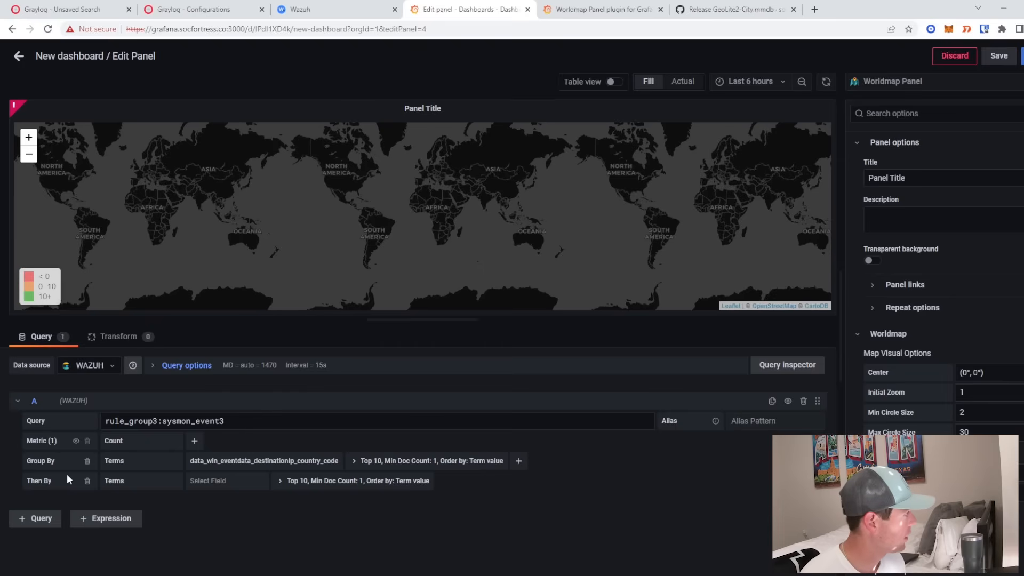
pyautogui.click(122, 481)
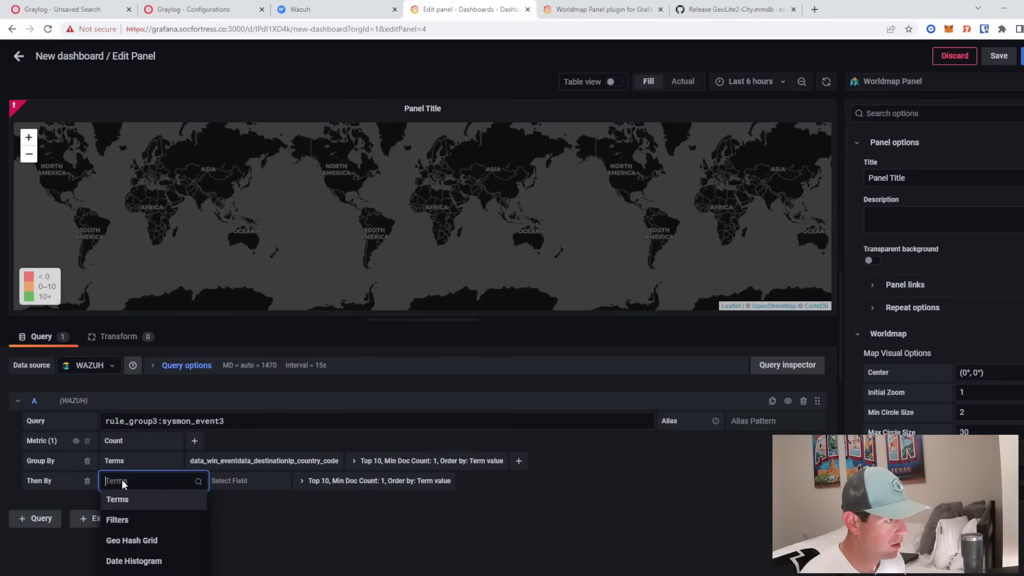
pyautogui.click(141, 560)
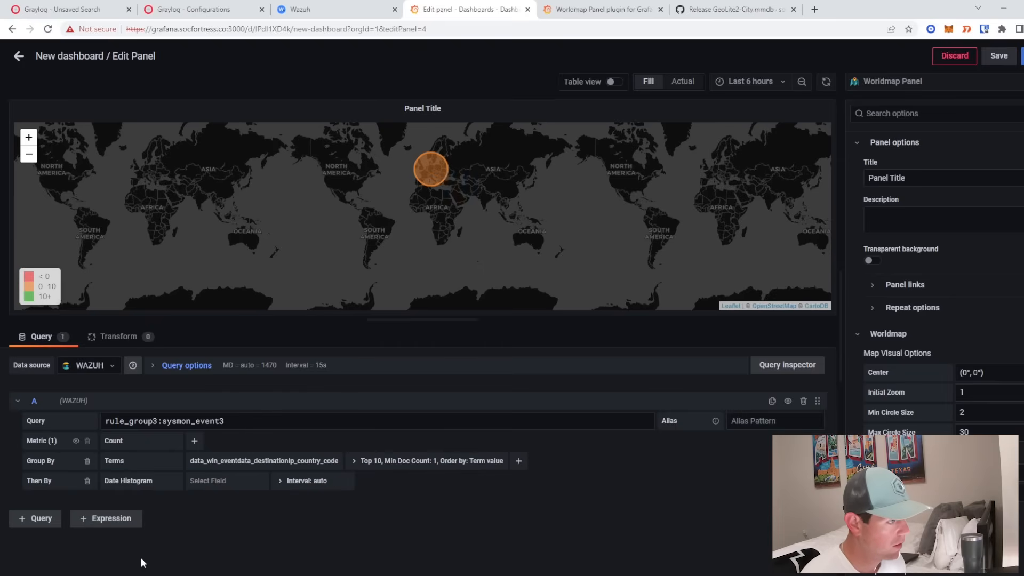
pyautogui.click(240, 481)
pyautogui.write('timesta')
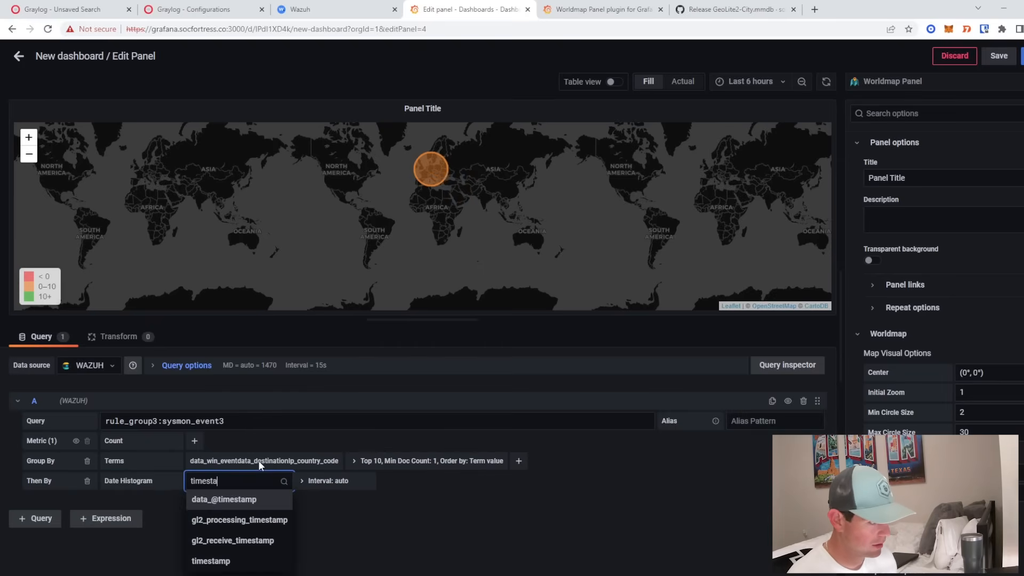
pyautogui.click(236, 559)
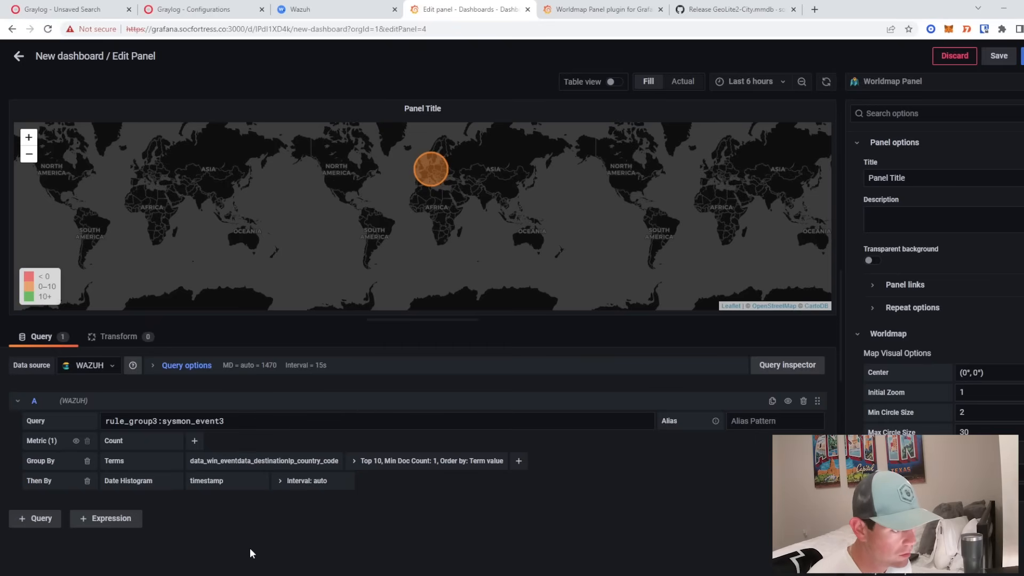
# - Title the panel 'Destination Ips - GeoIP' and apply the changes
pyautogui.tripleClick(900, 178)
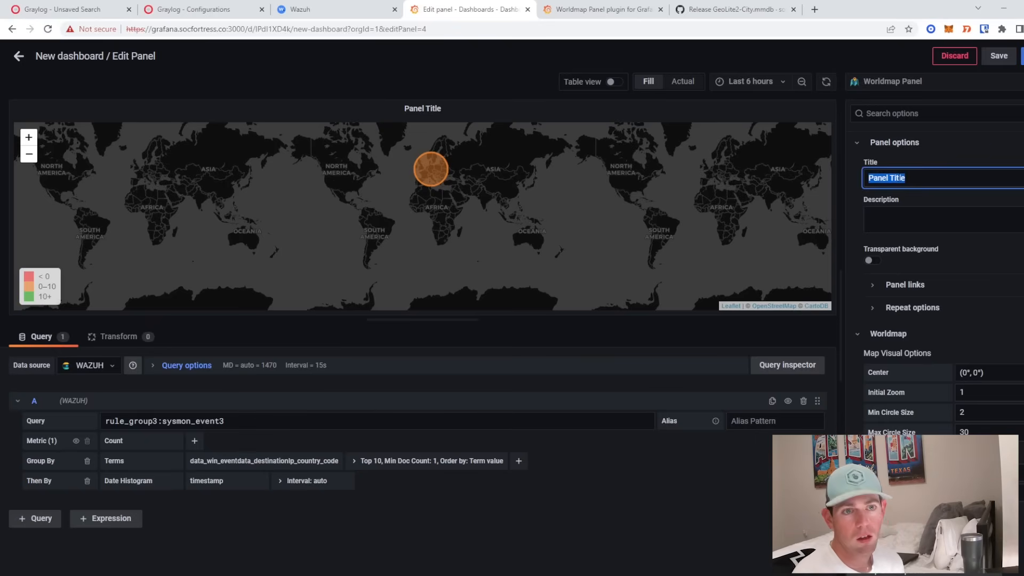
pyautogui.write('Des')
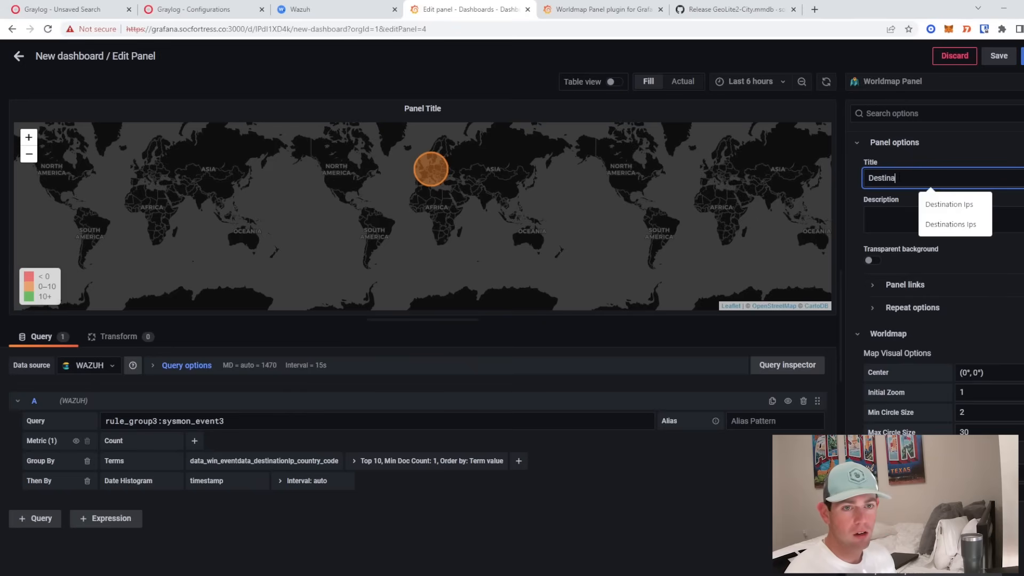
pyautogui.write('tina')
pyautogui.click(970, 203)
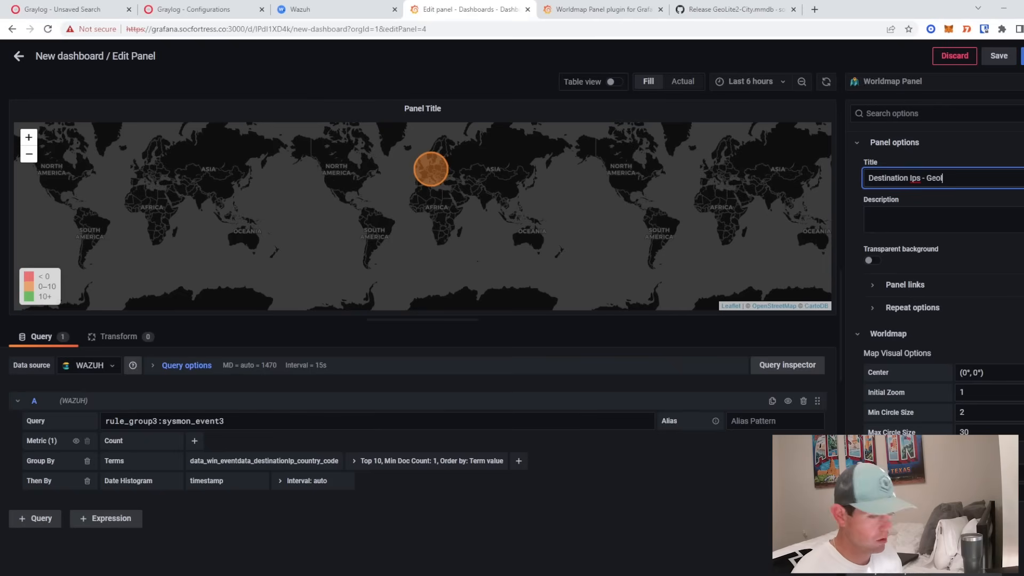
pyautogui.click(1022, 56)
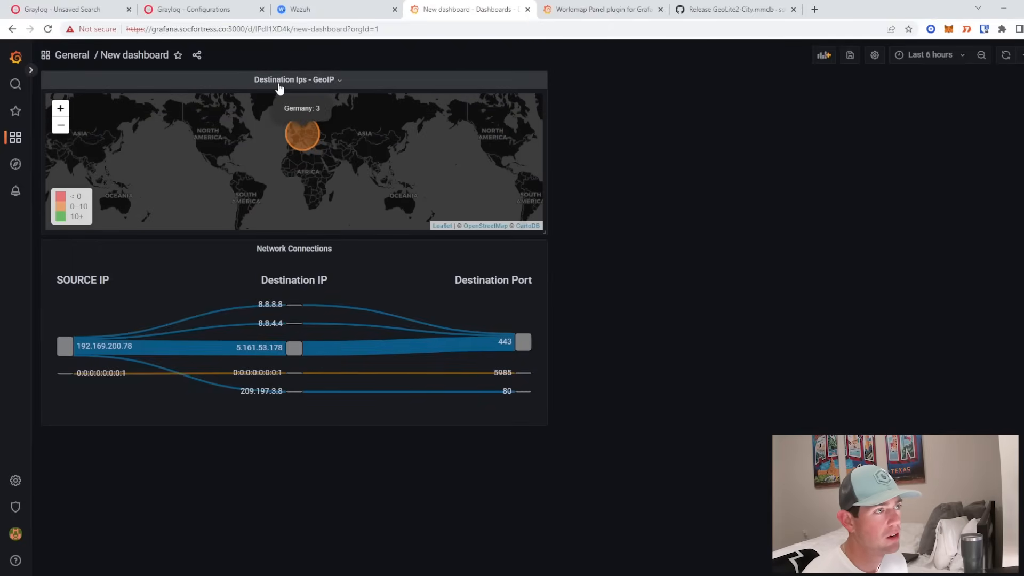
# - Move the GeoIP map panel to the right of the Network Connections panel
pyautogui.click(278, 85)
pyautogui.click(589, 169)
pyautogui.moveTo(312, 136)
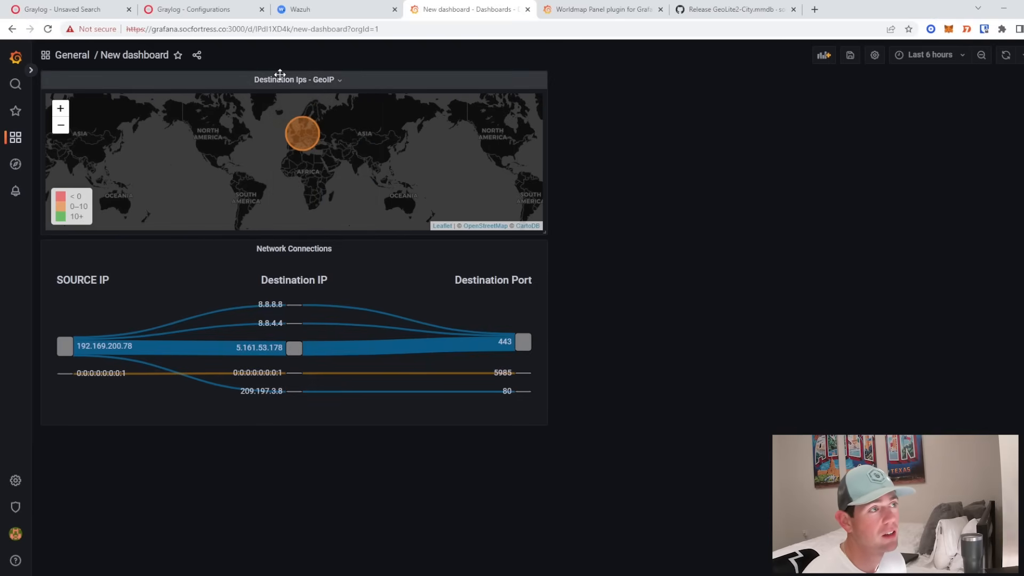
pyautogui.moveTo(280, 74); pyautogui.dragTo(832, 80)
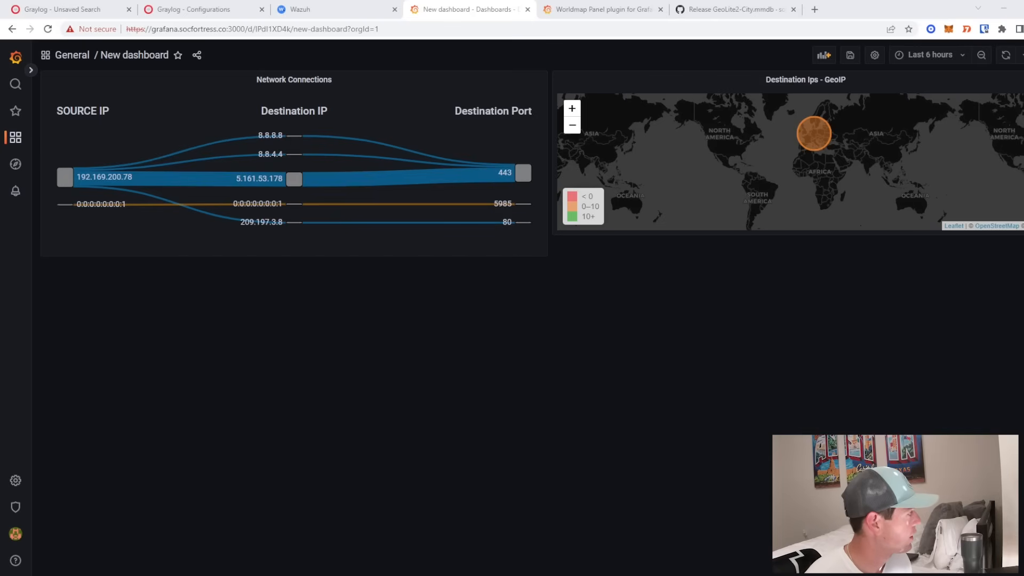
pyautogui.click(190, 10)
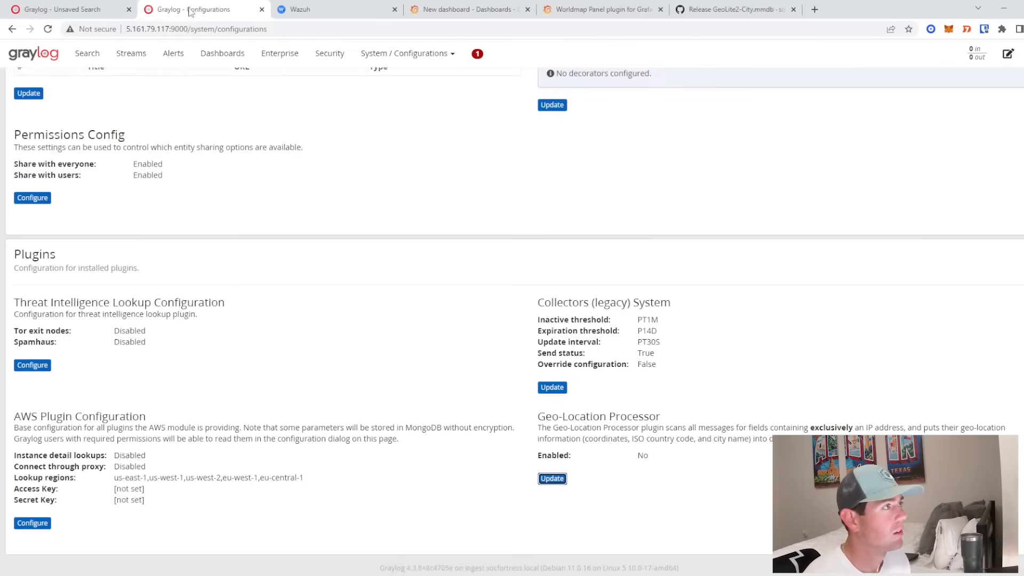
pyautogui.click(77, 6)
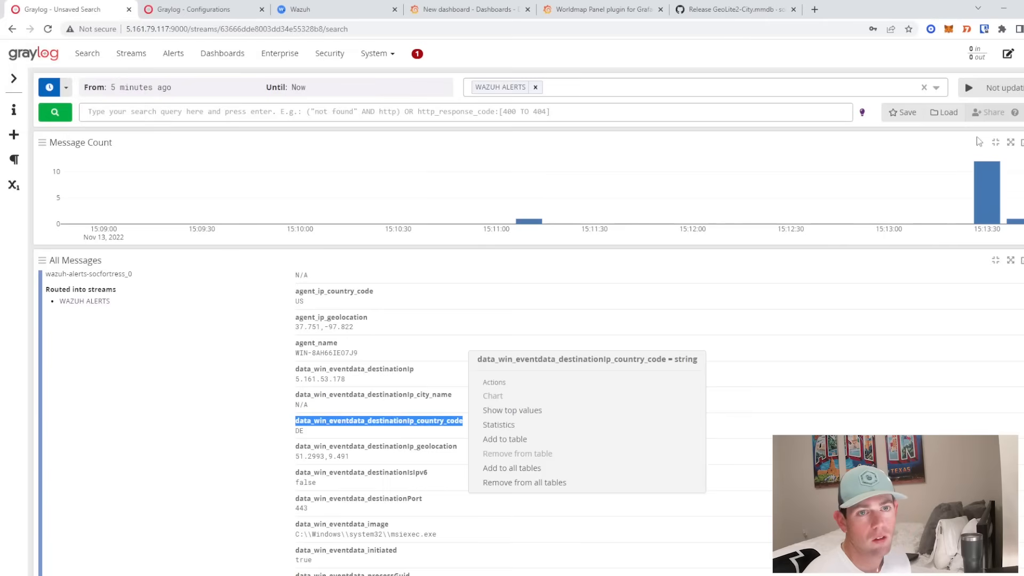
pyautogui.click(969, 89)
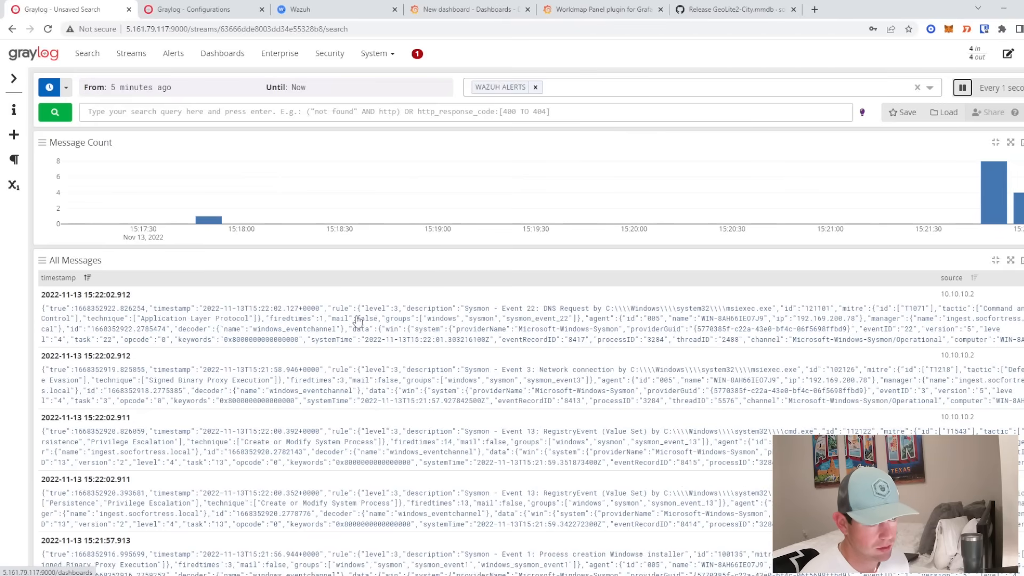
pyautogui.click(469, 389)
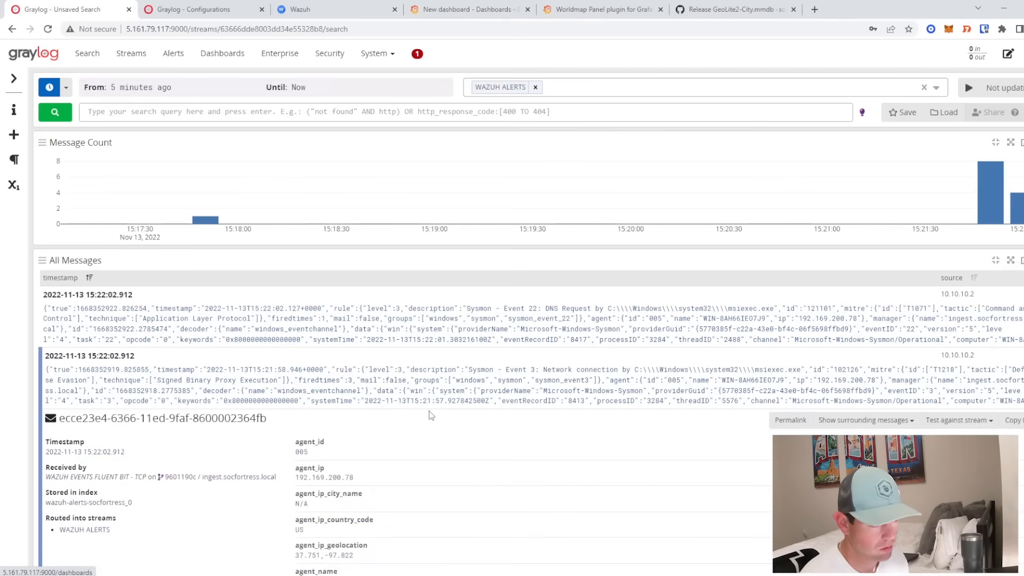
pyautogui.scroll(-5, 431, 418)
pyautogui.scroll(2, 432, 421)
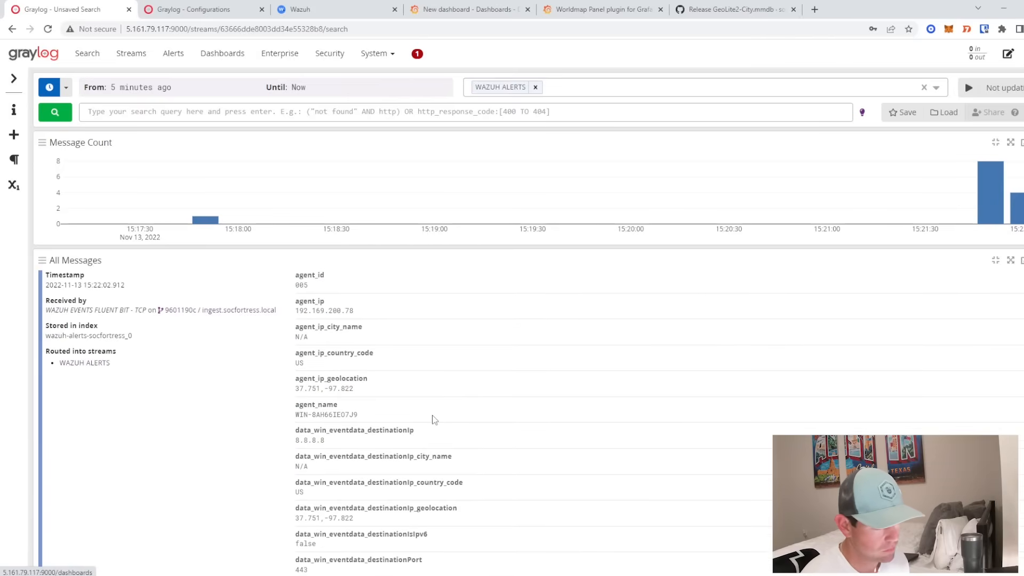
pyautogui.scroll(-1, 433, 420)
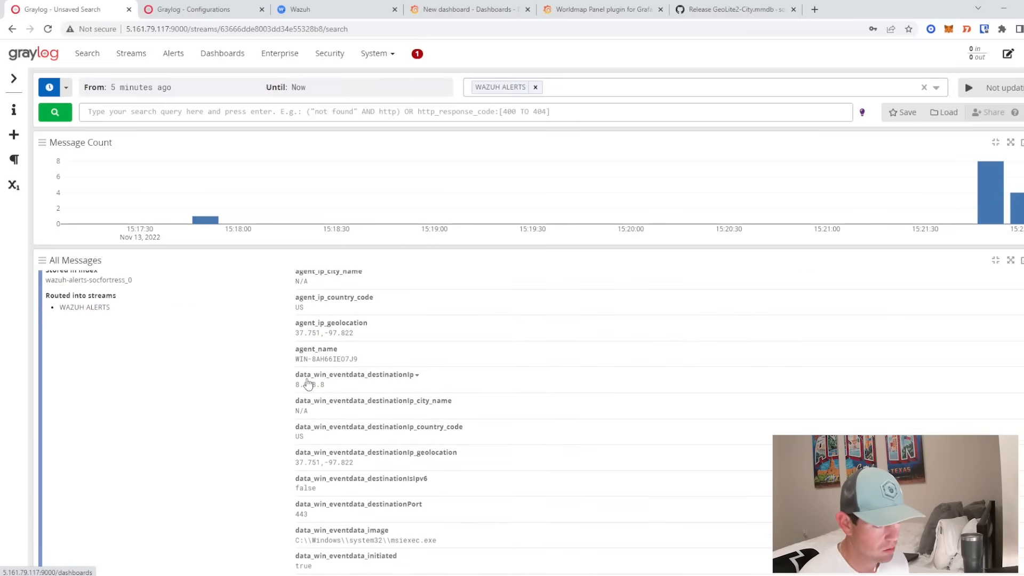
pyautogui.moveTo(295, 436); pyautogui.dragTo(314, 441)
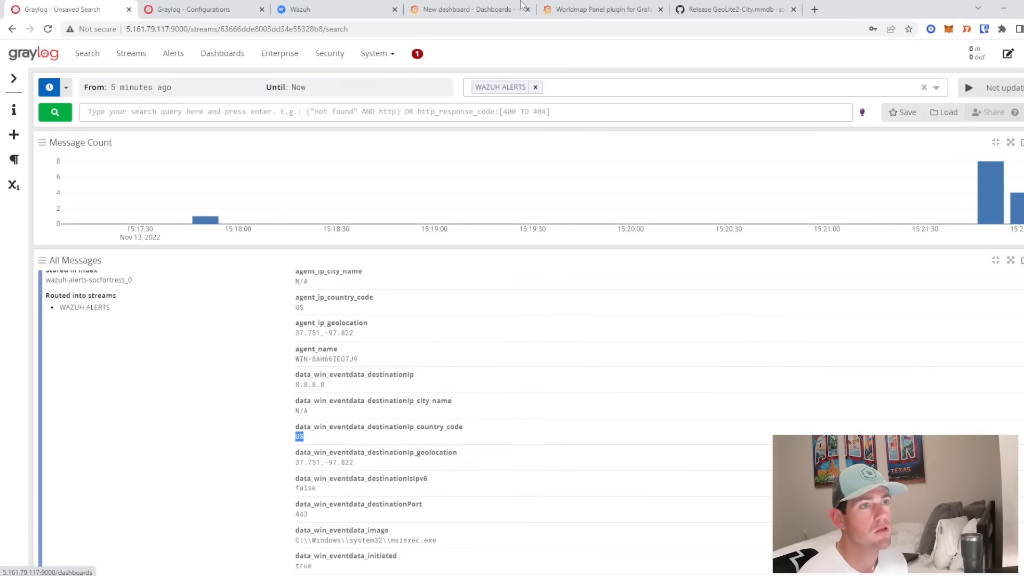
pyautogui.click(586, 9)
pyautogui.click(458, 9)
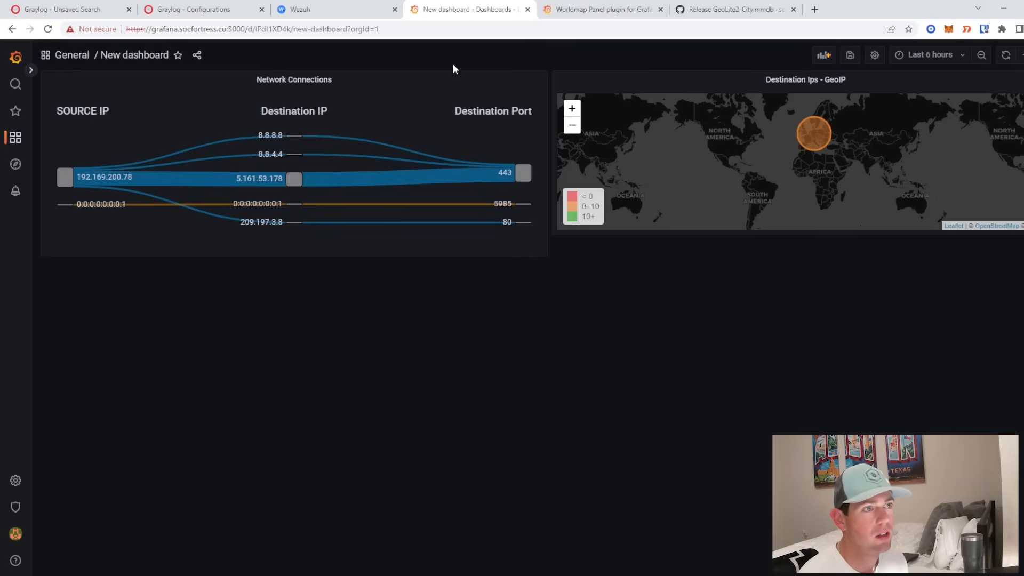
# - Refresh the dashboard and zoom the map toward the new United States marker
pyautogui.click(1005, 56)
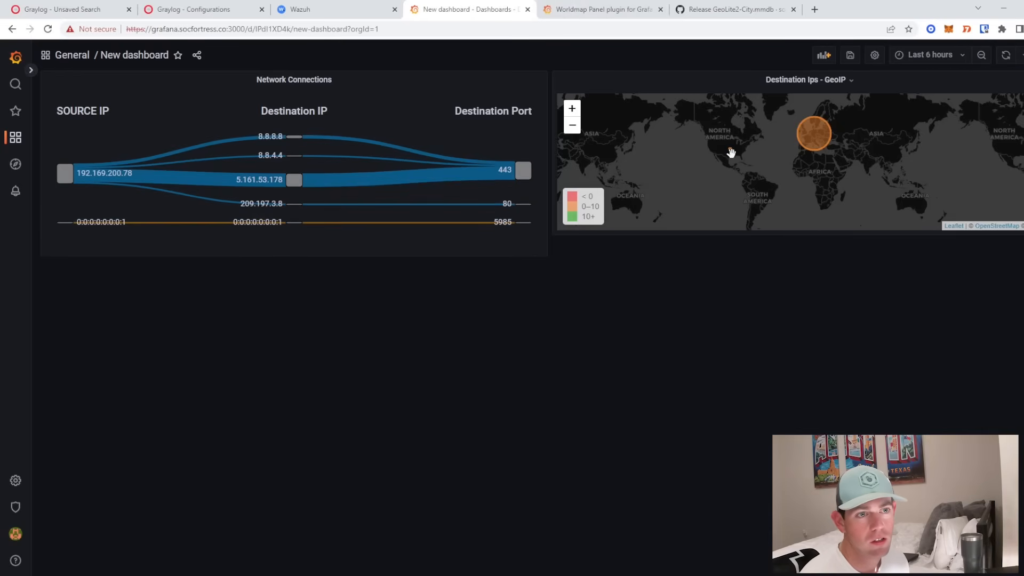
pyautogui.moveTo(731, 154)
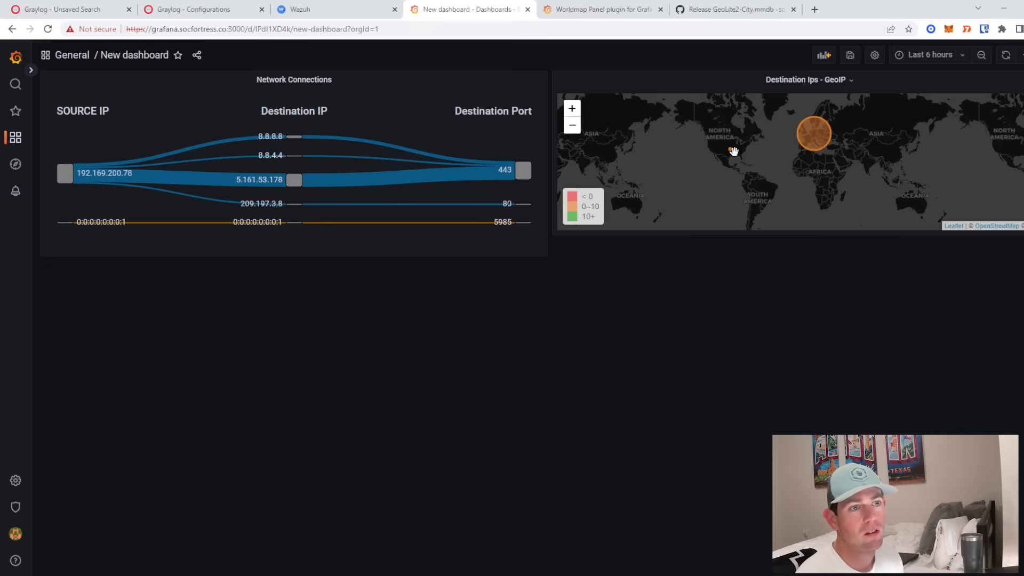
pyautogui.scroll(1, 730, 154)
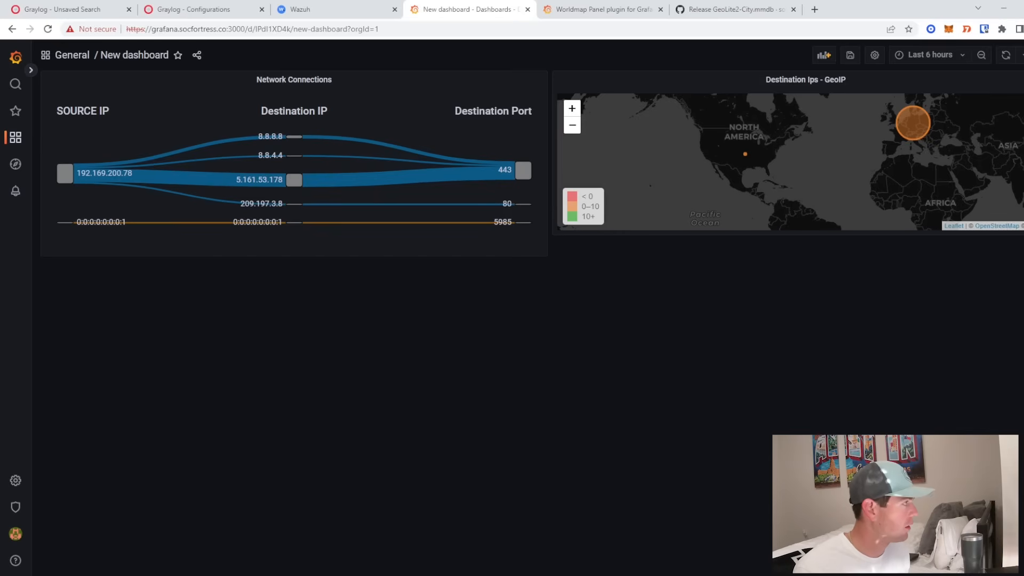
# - Add a new empty panel using the Time series visualization
pyautogui.click(824, 55)
pyautogui.click(205, 121)
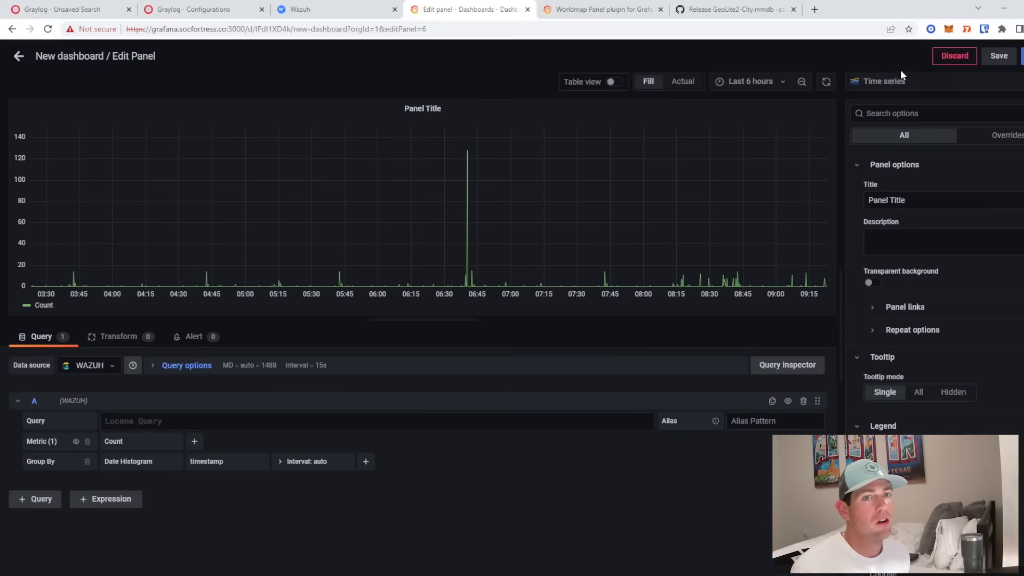
pyautogui.click(886, 85)
pyautogui.write('time')
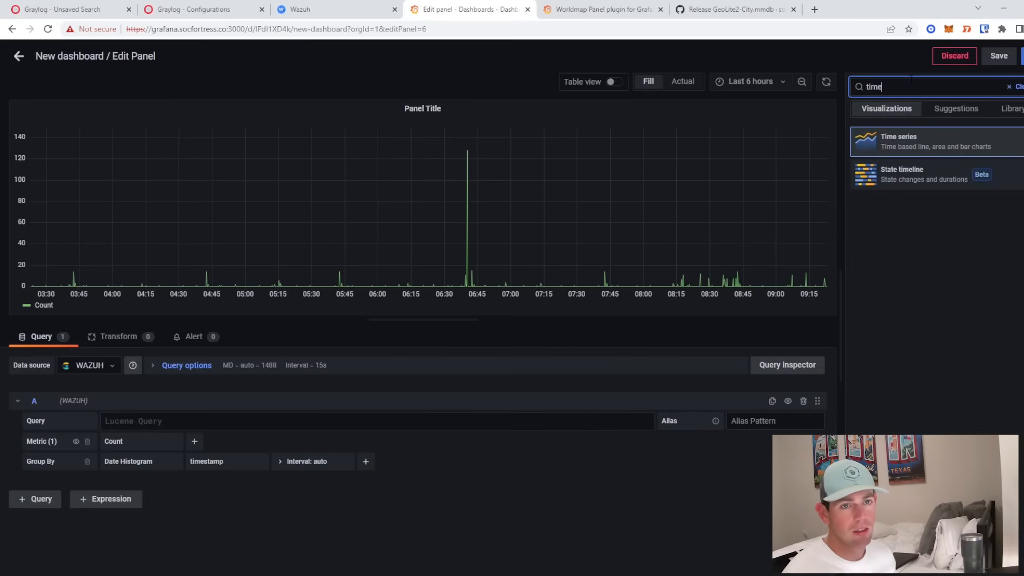
pyautogui.click(914, 140)
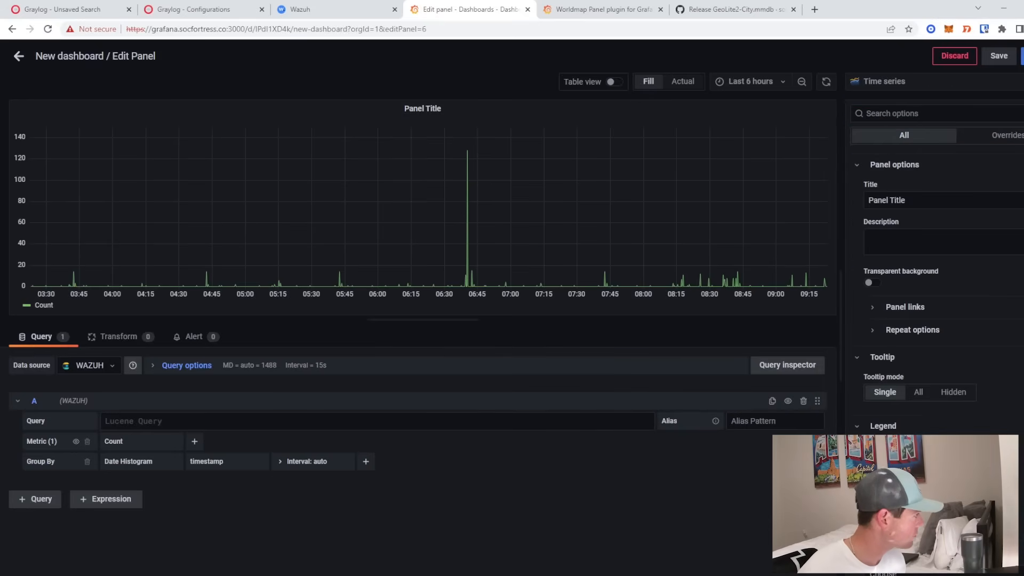
# - Enter the query 'rule_group3:sysmon_event' and set Group By to Terms
pyautogui.click(131, 421)
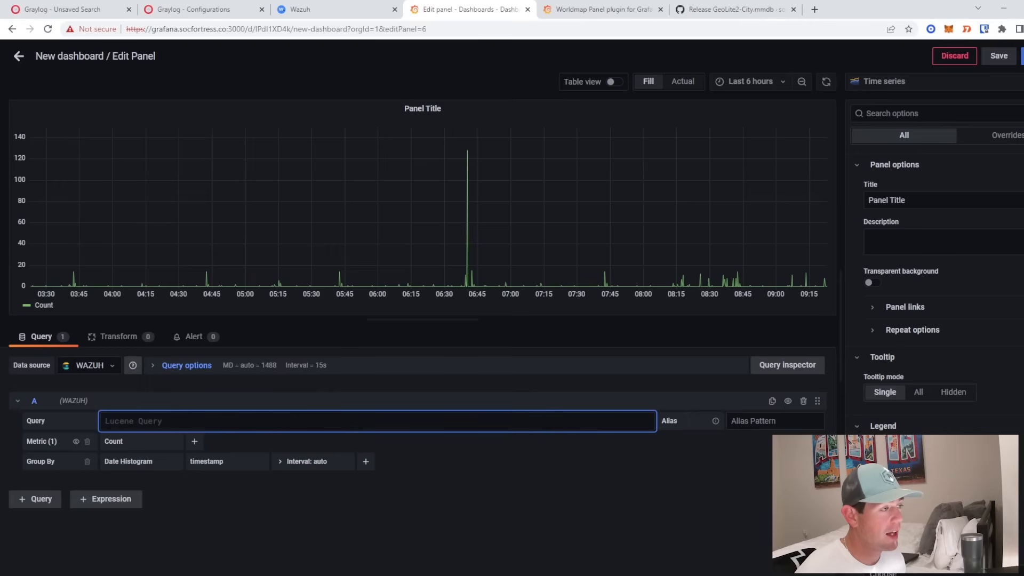
pyautogui.write('rule')
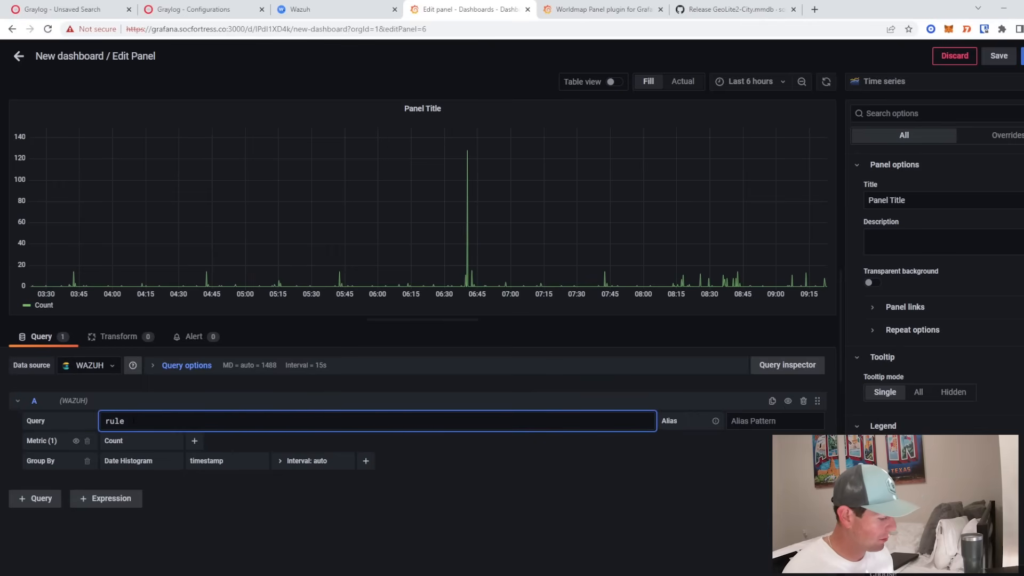
pyautogui.write('_group3:sy')
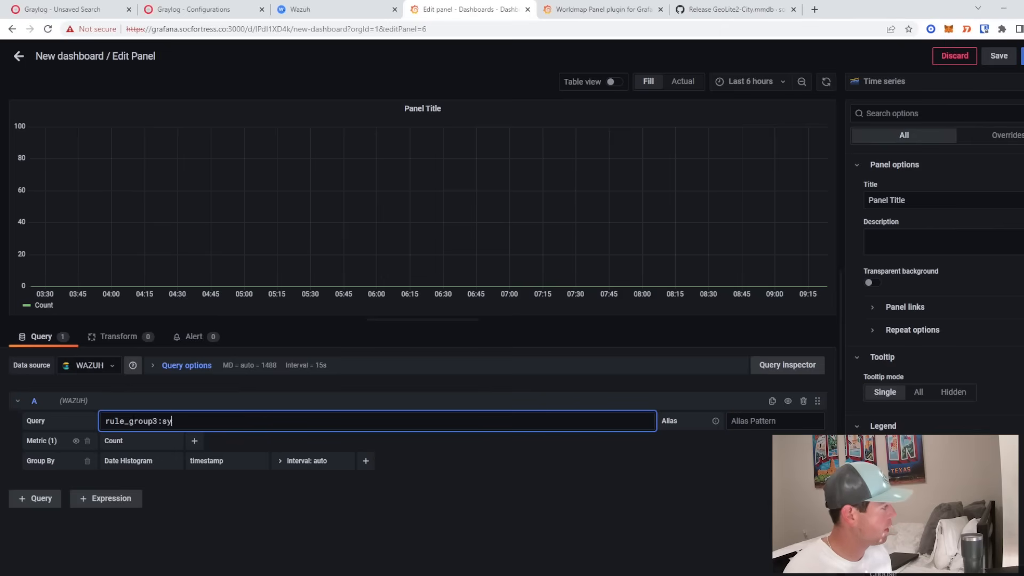
pyautogui.write('smon_event3')
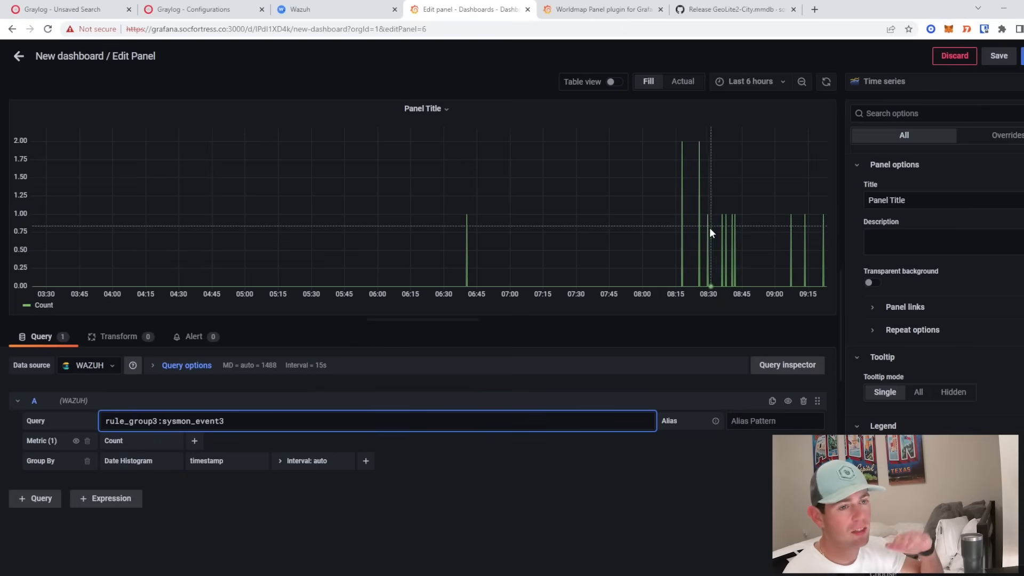
pyautogui.click(139, 463)
pyautogui.click(155, 479)
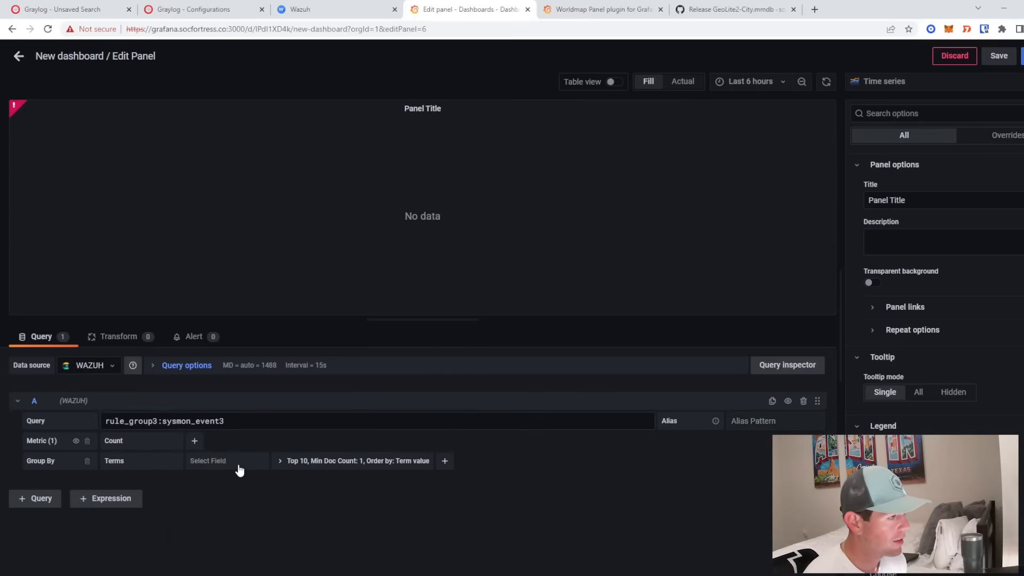
pyautogui.click(66, 9)
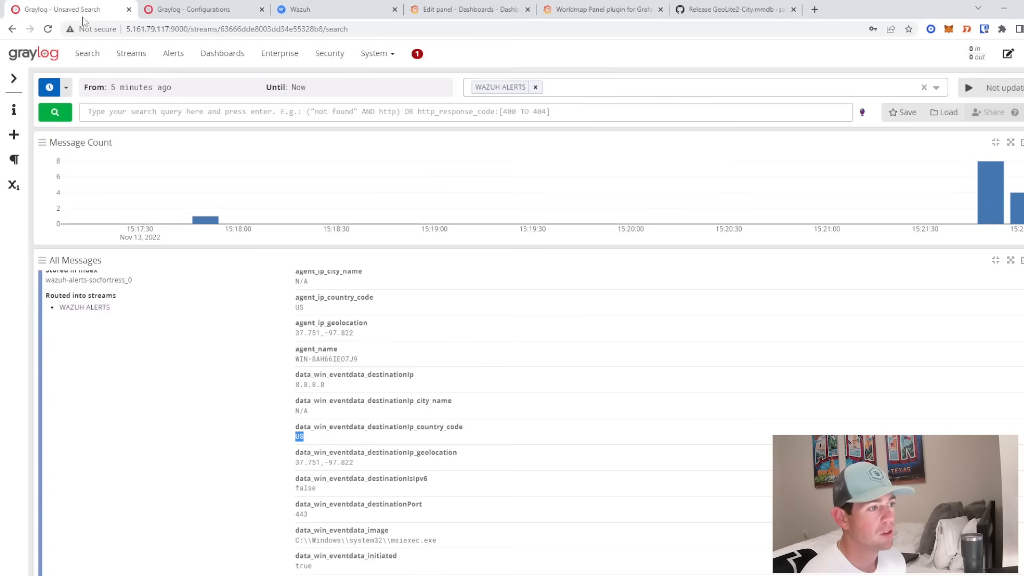
# - Inspect the agent_name field and its actions on the Sysmon network message in Graylog
pyautogui.scroll(-2, 410, 348)
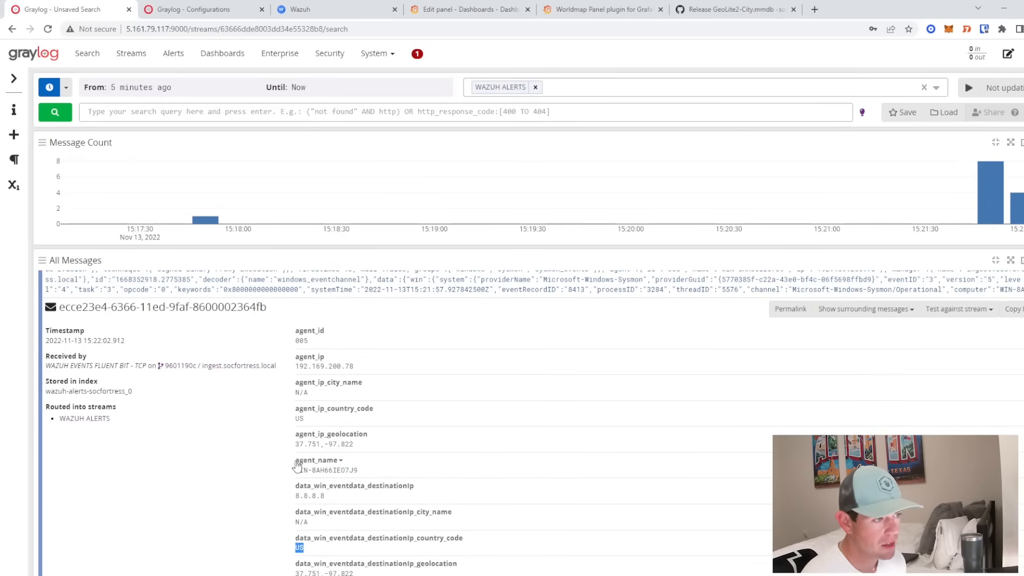
pyautogui.moveTo(295, 459); pyautogui.dragTo(342, 478)
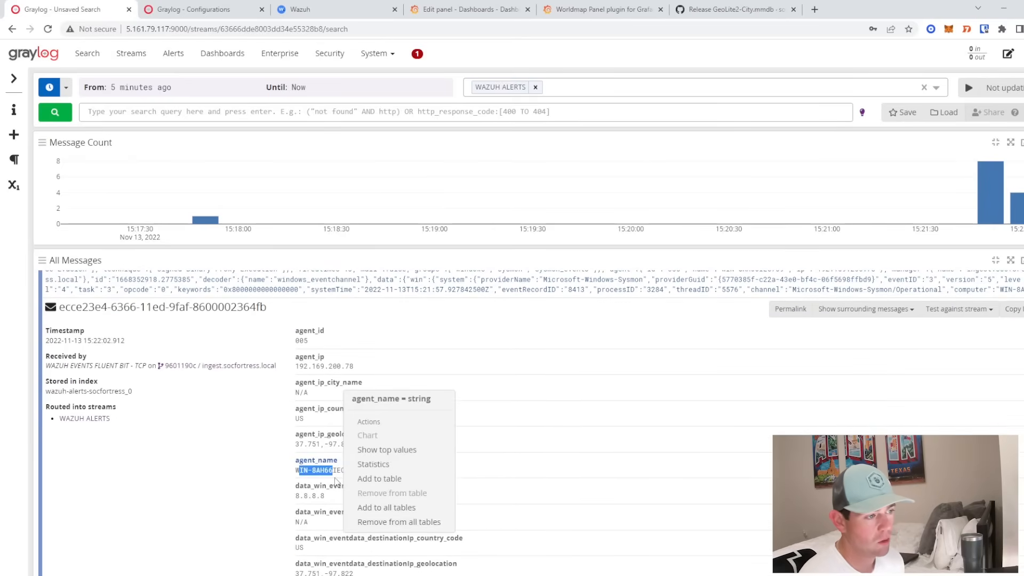
pyautogui.click(235, 476)
pyautogui.moveTo(295, 460); pyautogui.dragTo(338, 462)
pyautogui.hotkey('ctrl', 'c')
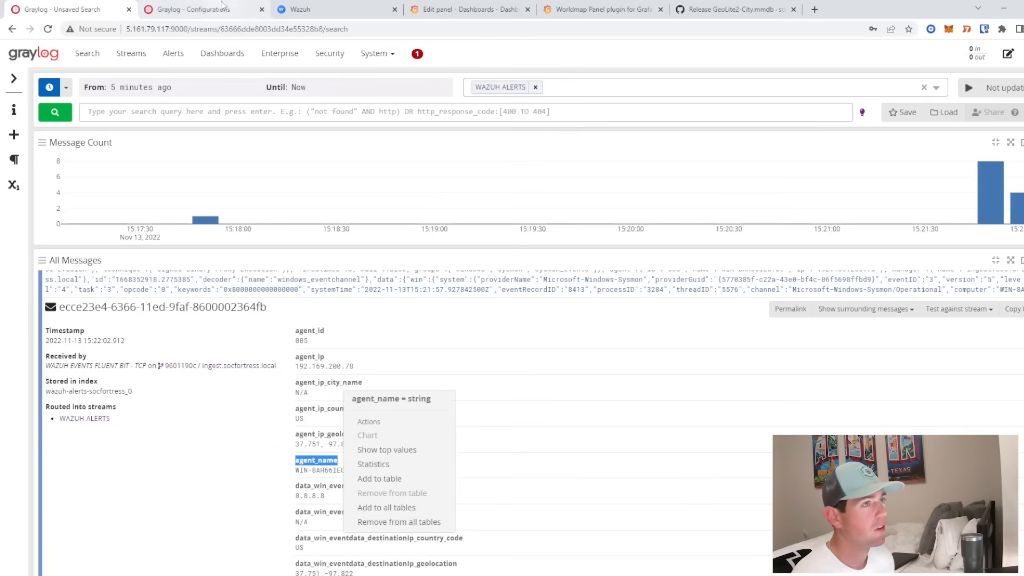
pyautogui.click(480, 8)
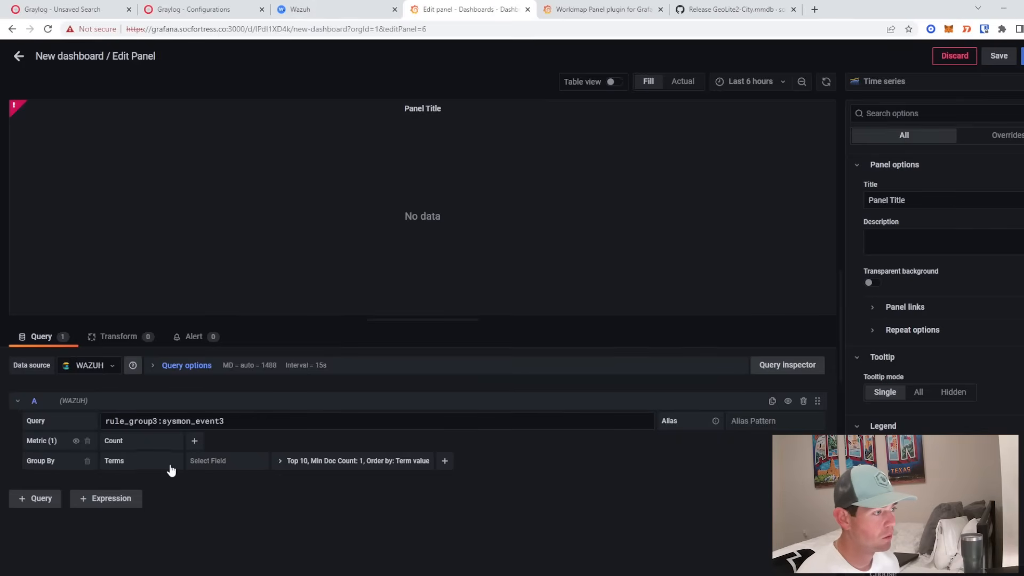
# - Set the Terms grouping field to agent_name
pyautogui.click(206, 462)
pyautogui.hotkey('ctrl', 'v')
pyautogui.click(215, 480)
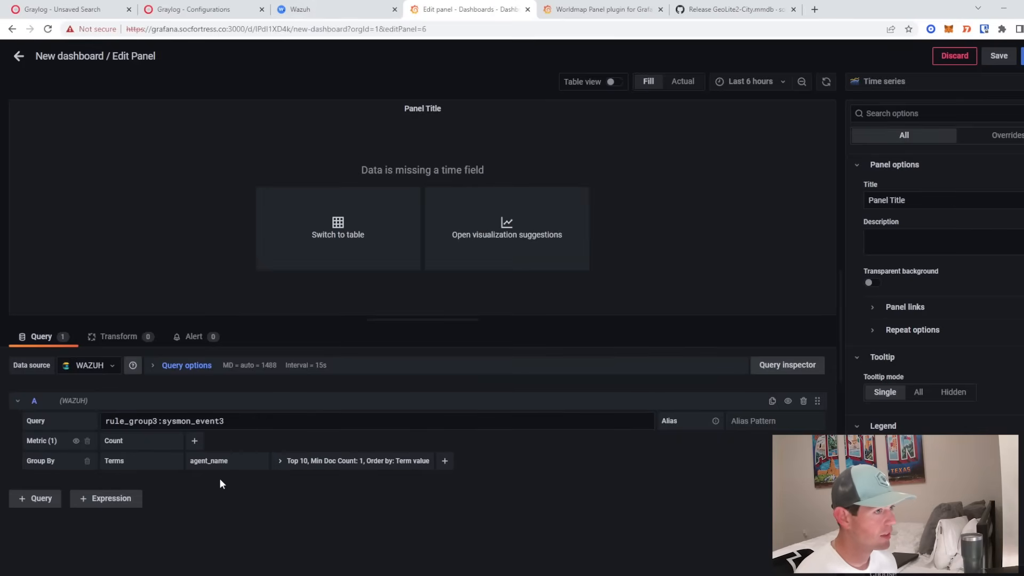
# - Add a Then By Date Histogram on timestamp with a 5m interval
pyautogui.click(445, 461)
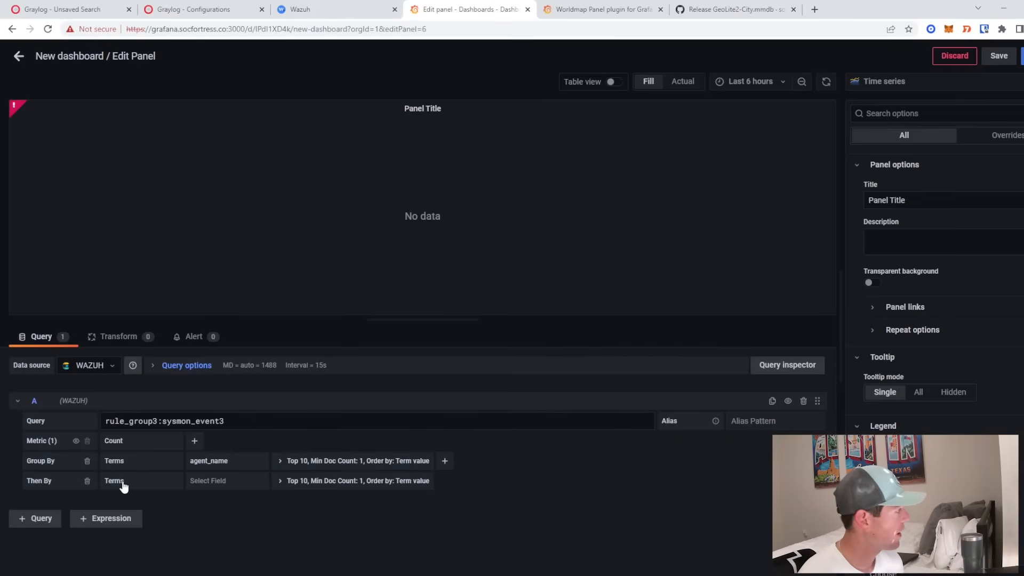
pyautogui.click(121, 481)
pyautogui.write('date')
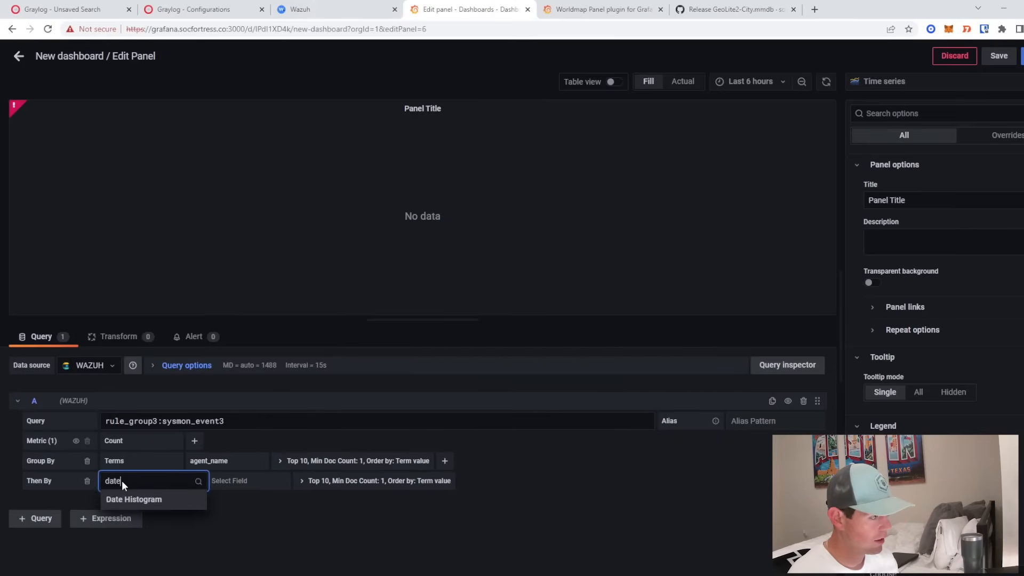
pyautogui.click(162, 501)
pyautogui.click(231, 480)
pyautogui.write('timesta')
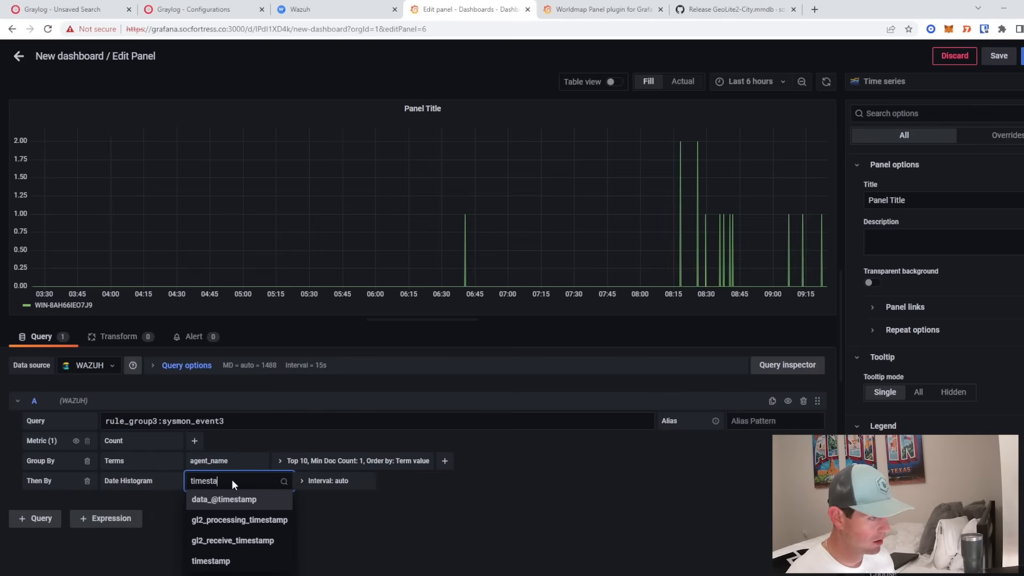
pyautogui.click(244, 558)
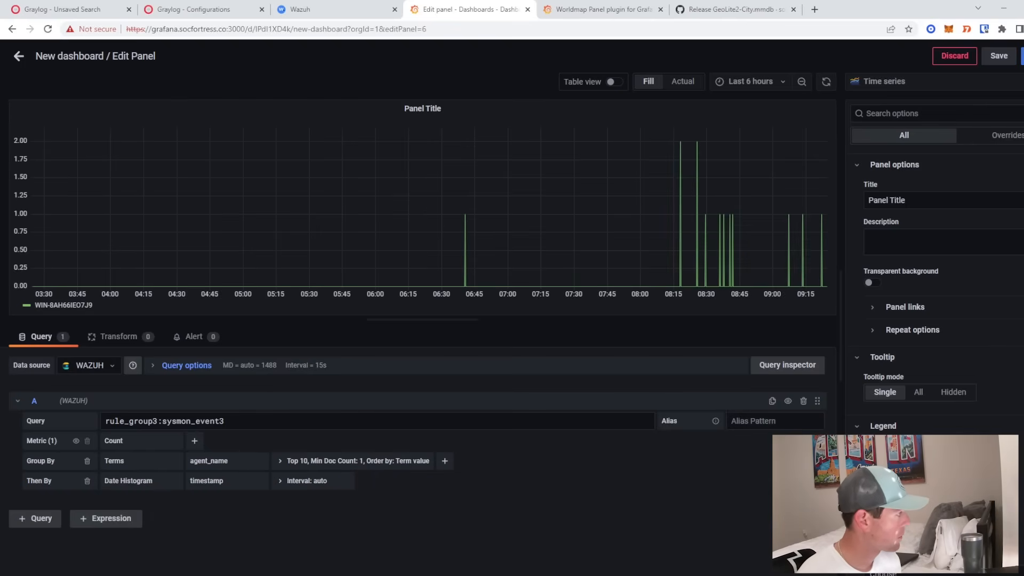
pyautogui.click(303, 480)
pyautogui.click(365, 501)
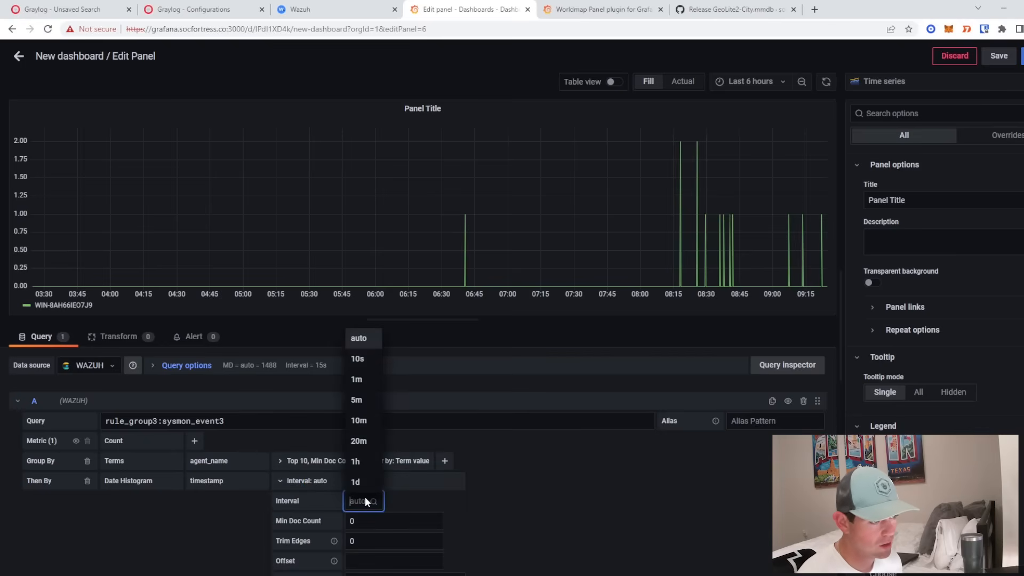
pyautogui.click(365, 409)
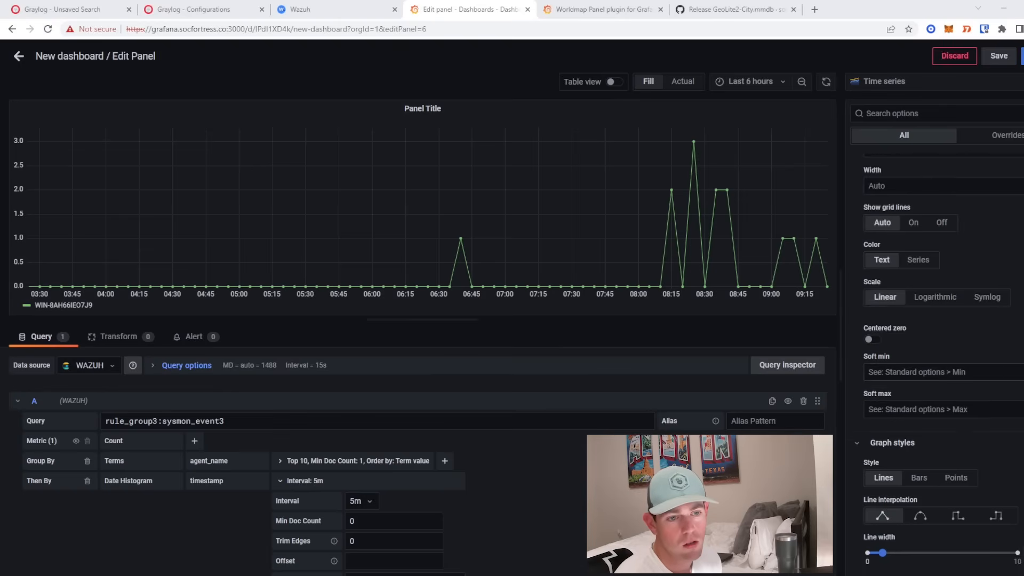
# - Set Graph styles Style to Bars and Legend Placement to Right
pyautogui.scroll(-1, 923, 442)
pyautogui.click(923, 436)
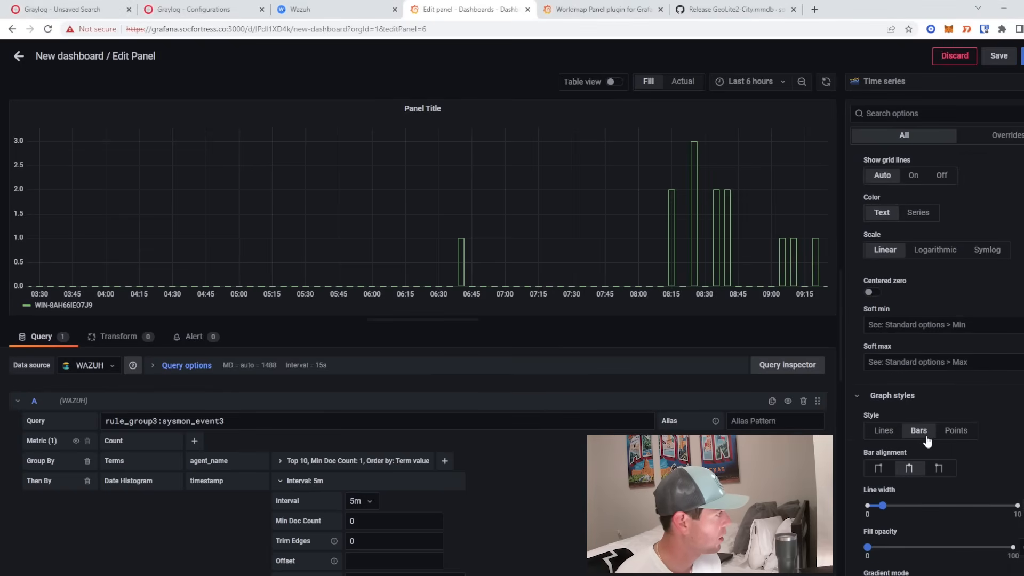
pyautogui.scroll(-2, 968, 405)
pyautogui.scroll(-1, 968, 401)
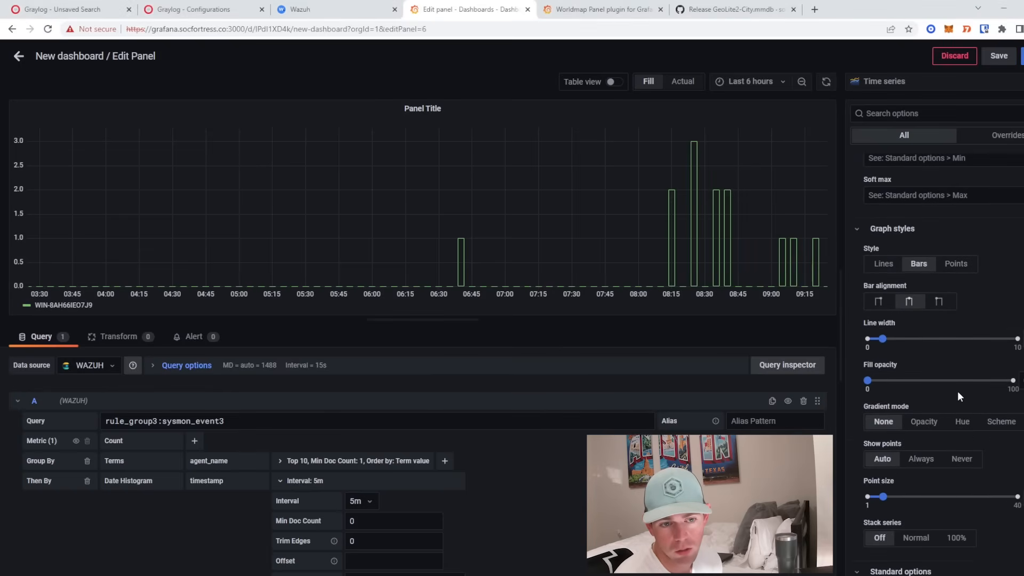
pyautogui.scroll(-1, 955, 392)
pyautogui.scroll(-1, 954, 392)
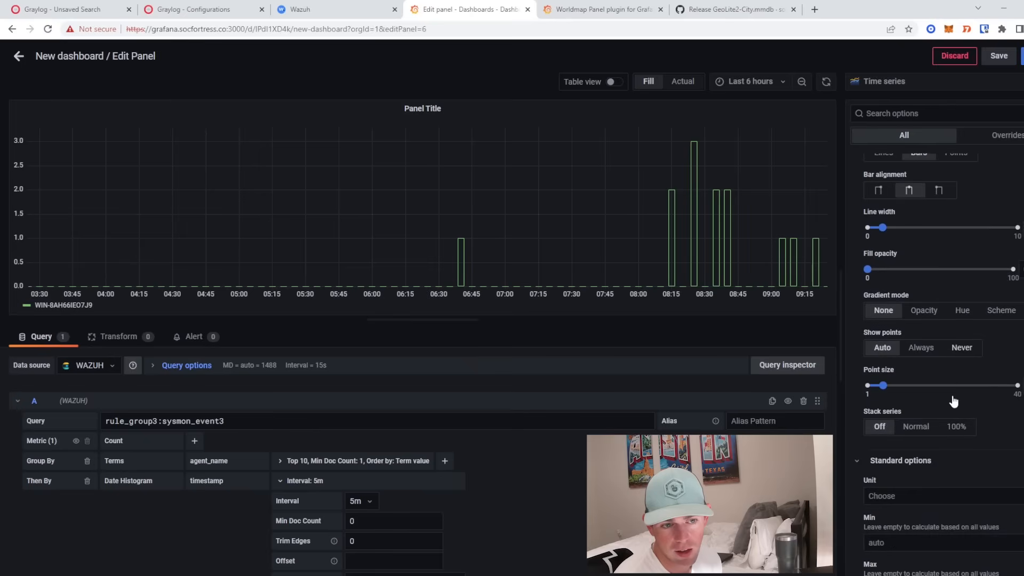
pyautogui.scroll(10, 916, 431)
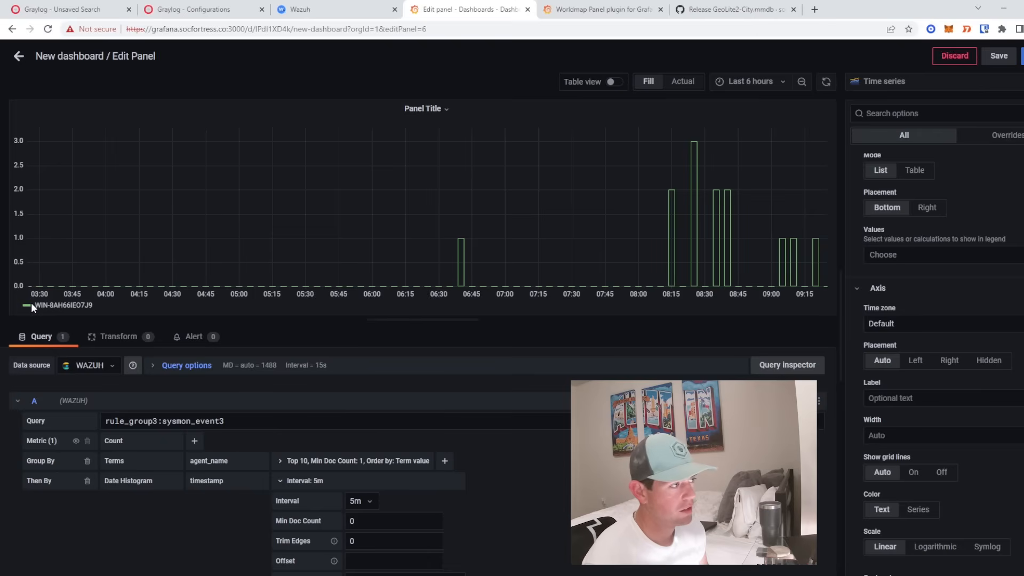
pyautogui.scroll(3, 919, 230)
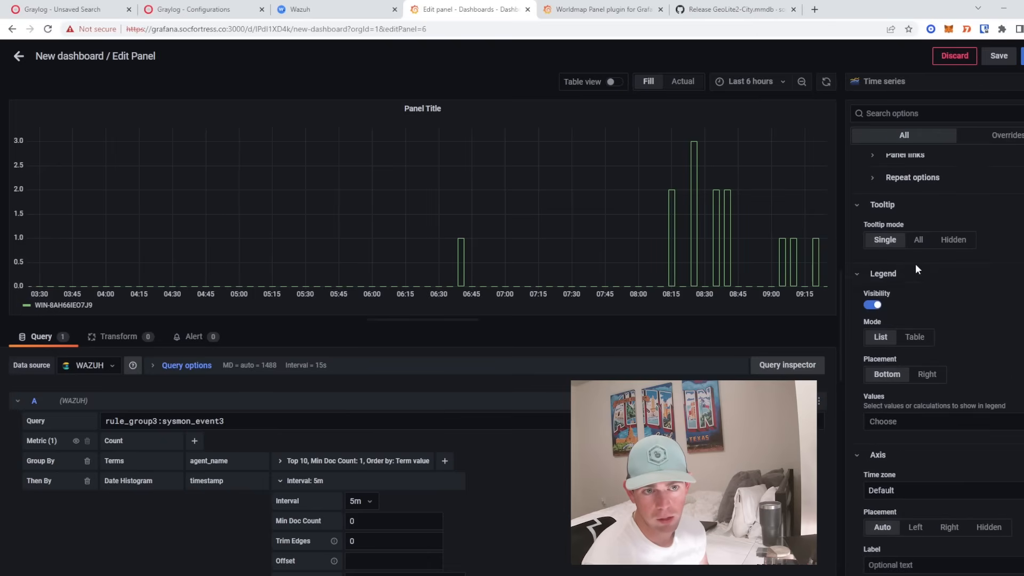
pyautogui.click(927, 374)
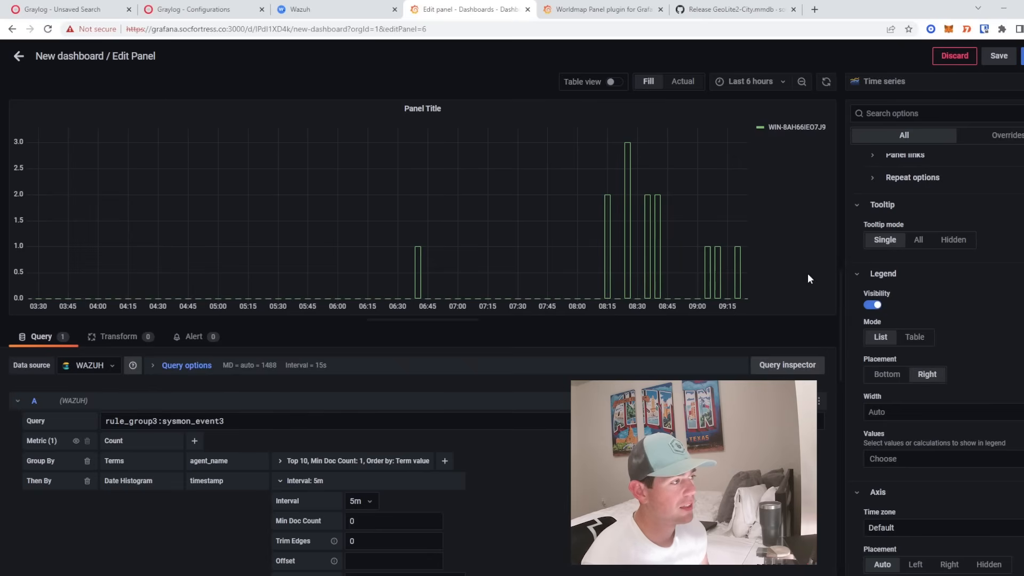
pyautogui.moveTo(737, 248)
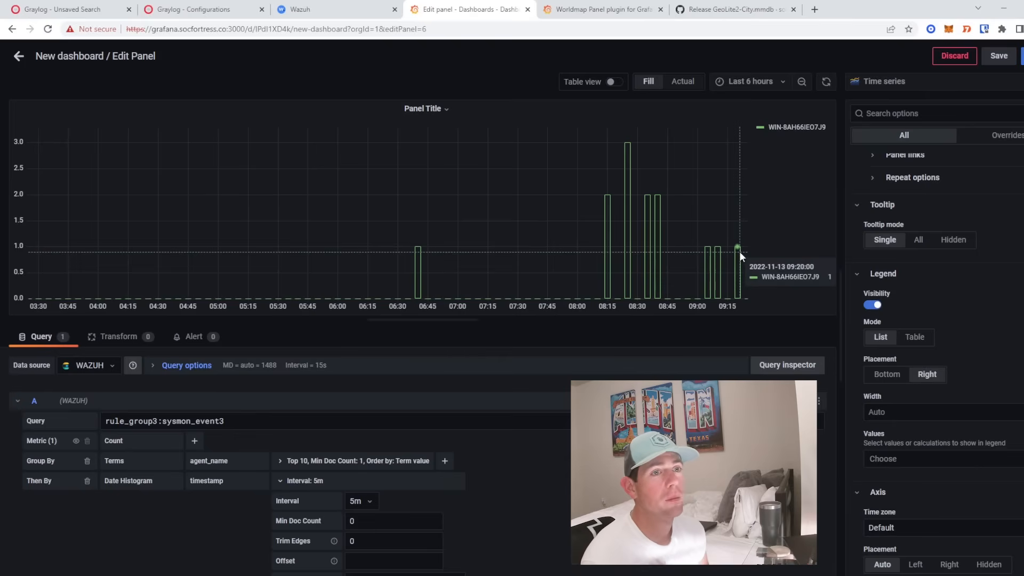
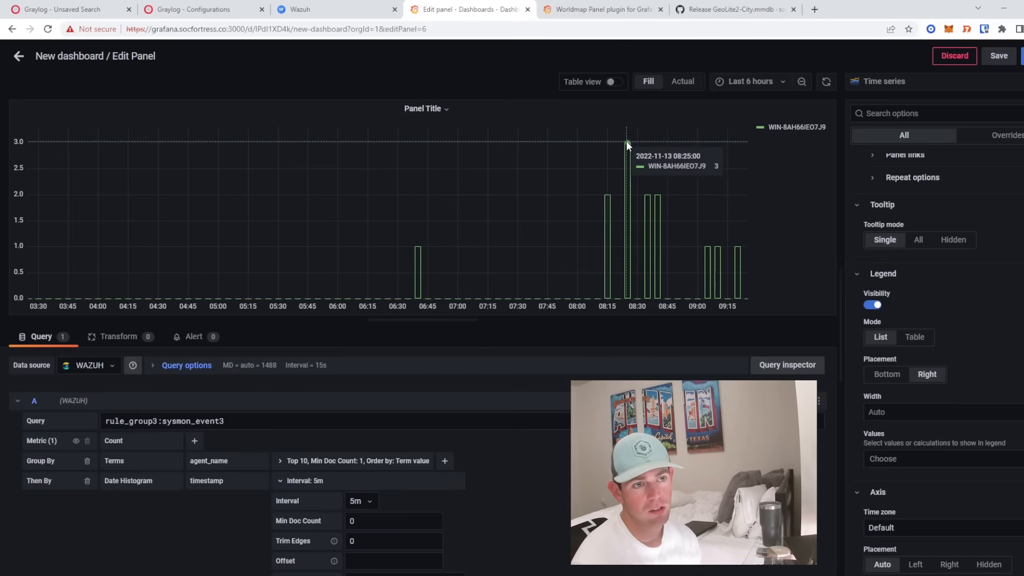
# - Title the histogram panel NETWORK CONNS - HISTOGRAM from the autofill suggestion and return to the dashboard
pyautogui.scroll(2, 975, 245)
pyautogui.scroll(1, 974, 245)
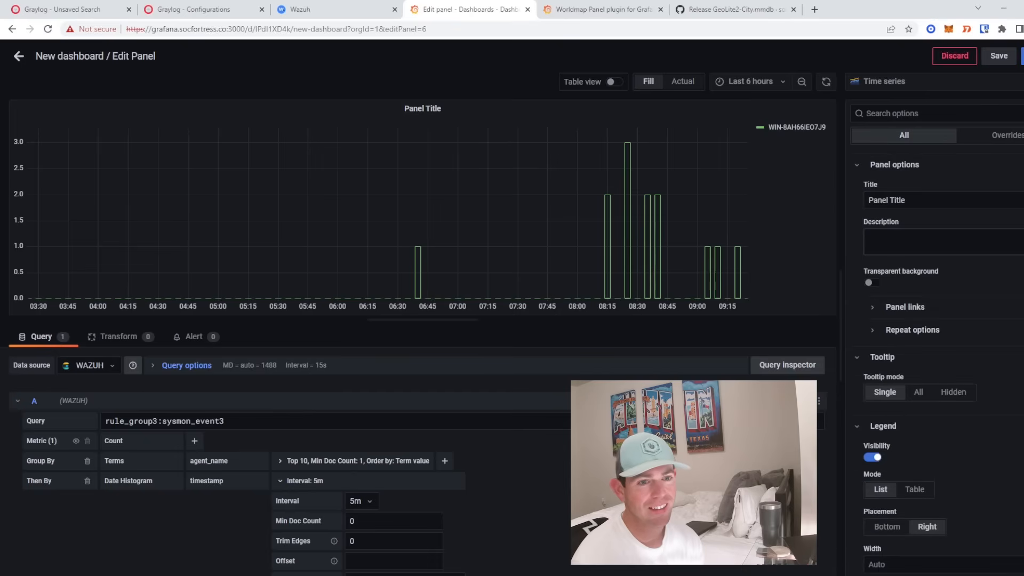
pyautogui.doubleClick(896, 199)
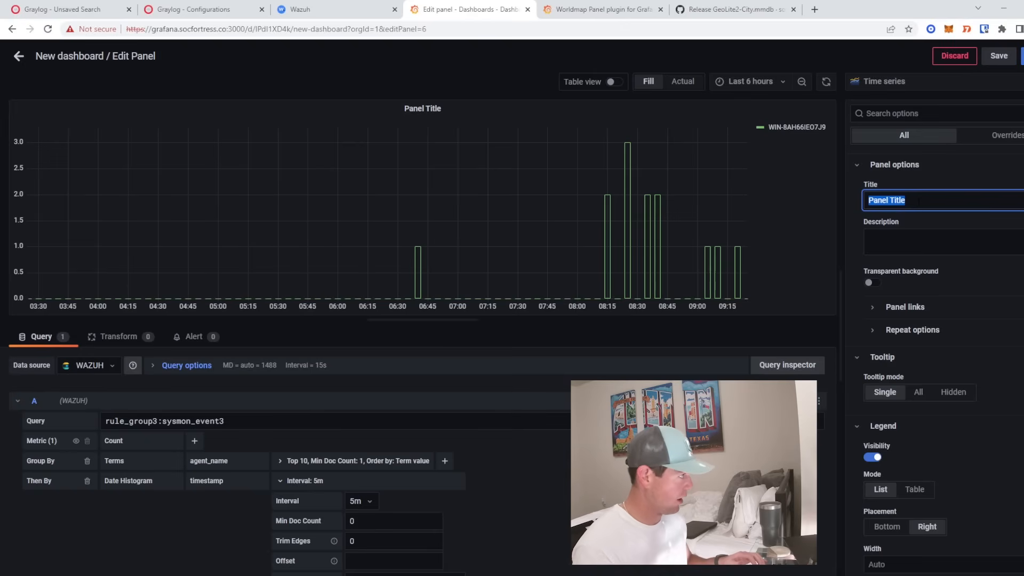
pyautogui.click(918, 201)
pyautogui.click(986, 228)
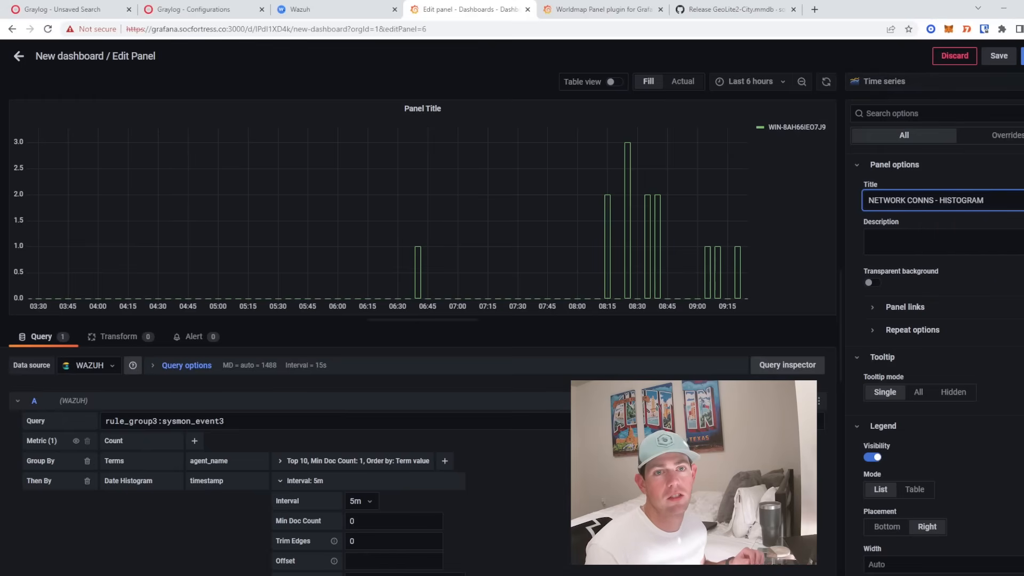
pyautogui.press('Escape')
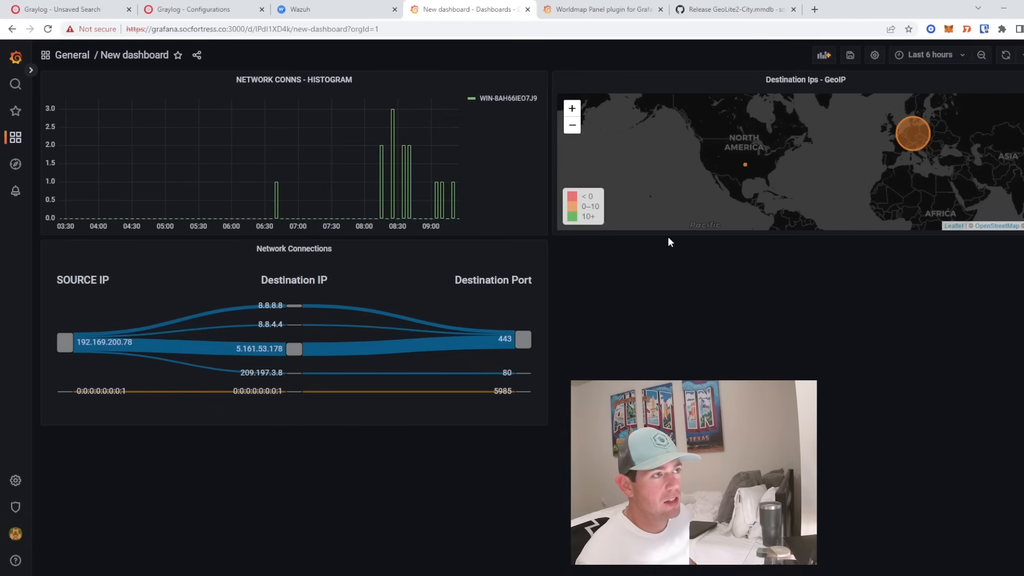
# - In Graylog, copy the data_win_eventdata_image field name from a Sysmon message, then go back to Grafana
pyautogui.click(85, 7)
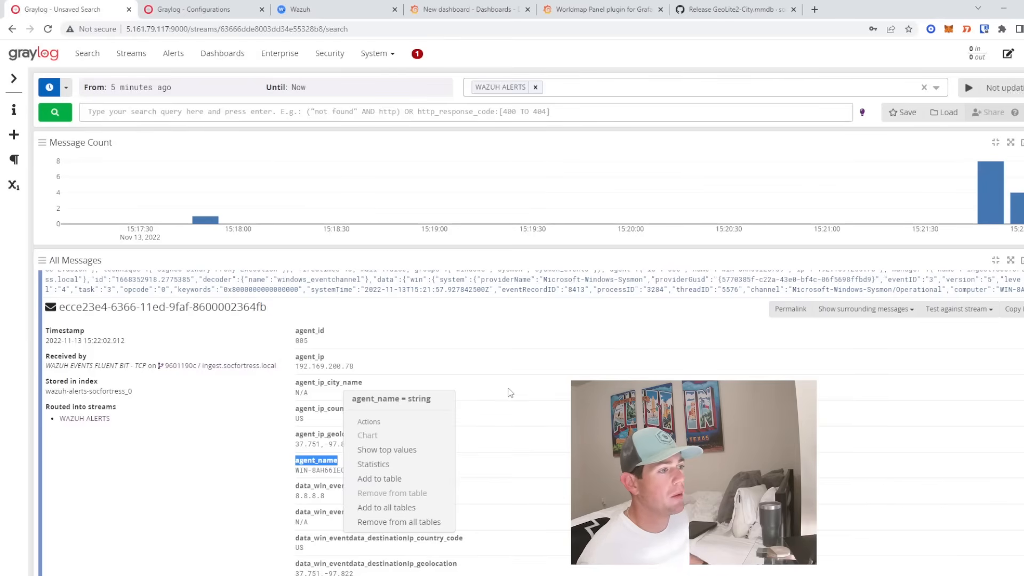
pyautogui.click(432, 317)
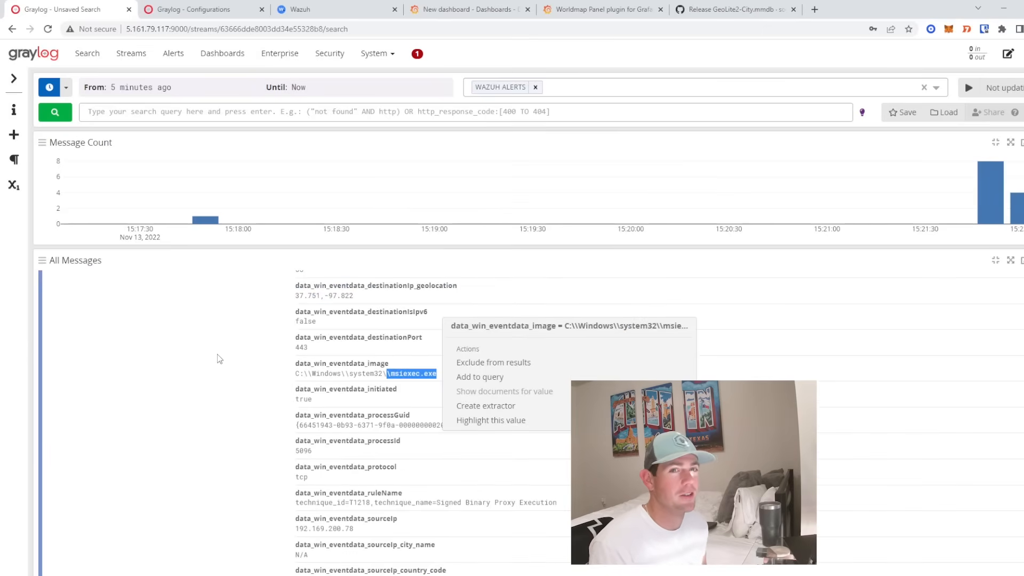
pyautogui.click(220, 357)
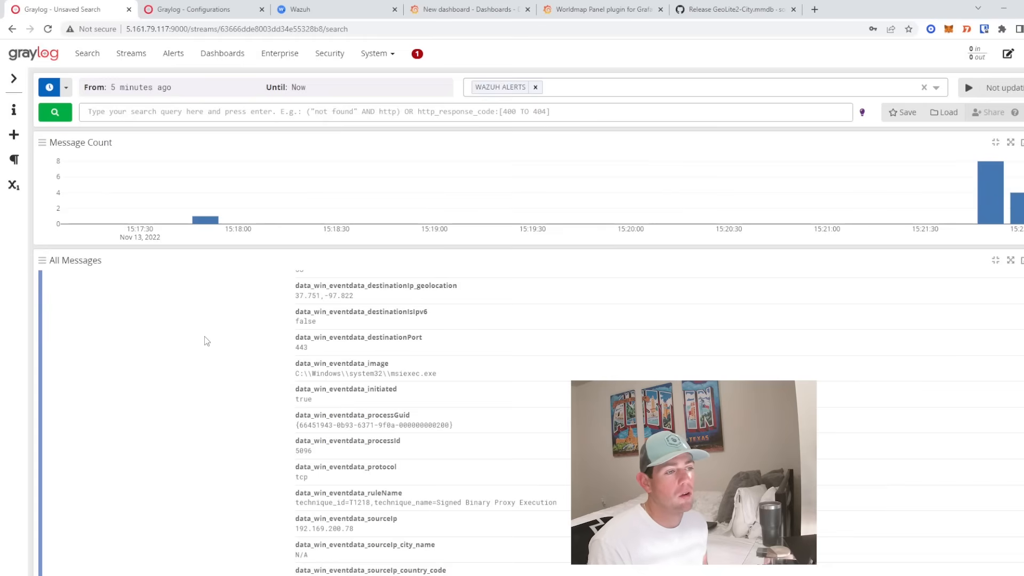
pyautogui.scroll(2, 206, 341)
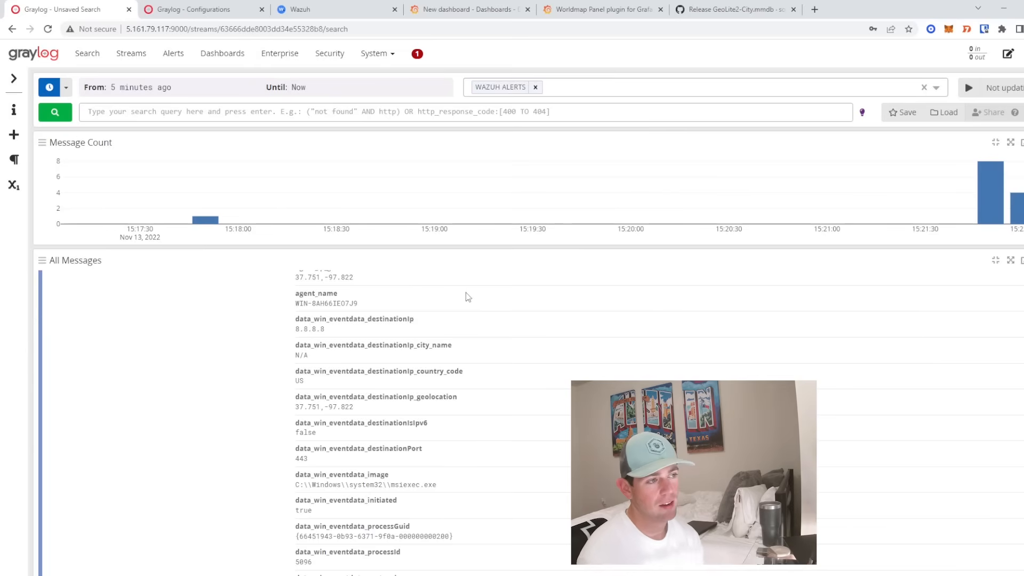
pyautogui.scroll(-1, 334, 338)
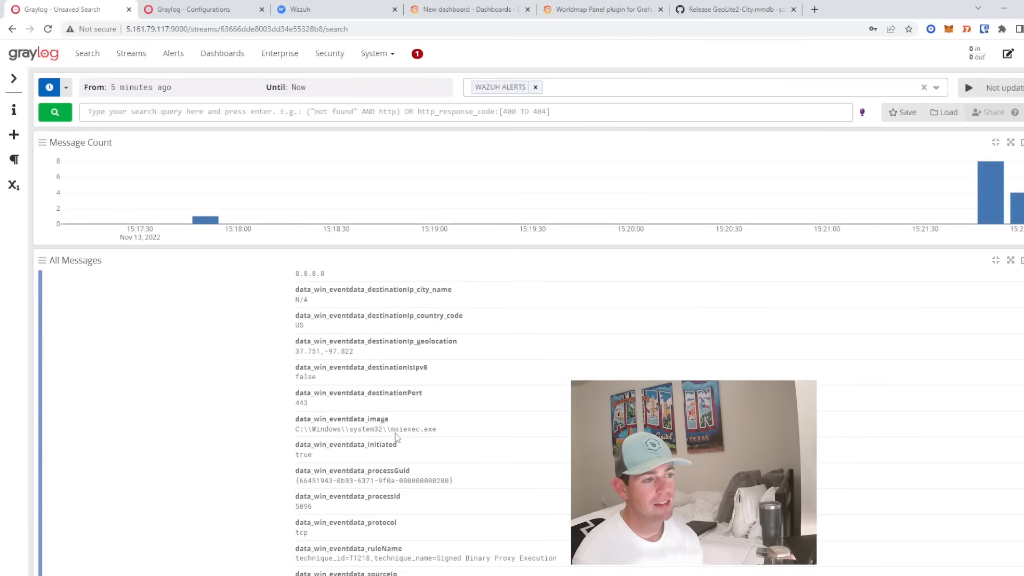
pyautogui.moveTo(293, 421); pyautogui.dragTo(397, 425)
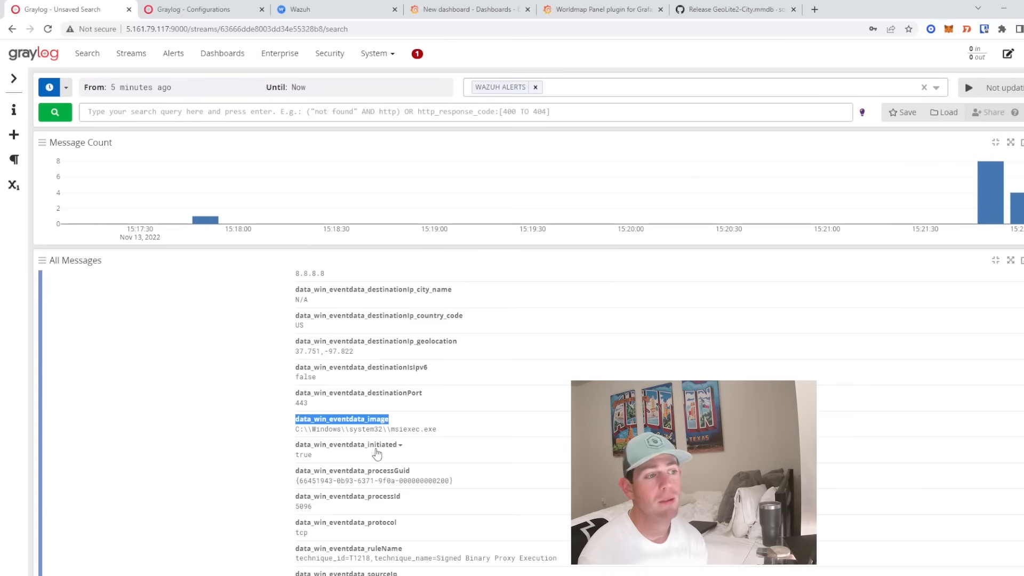
pyautogui.rightClick(322, 421)
pyautogui.click(343, 426)
pyautogui.click(502, 9)
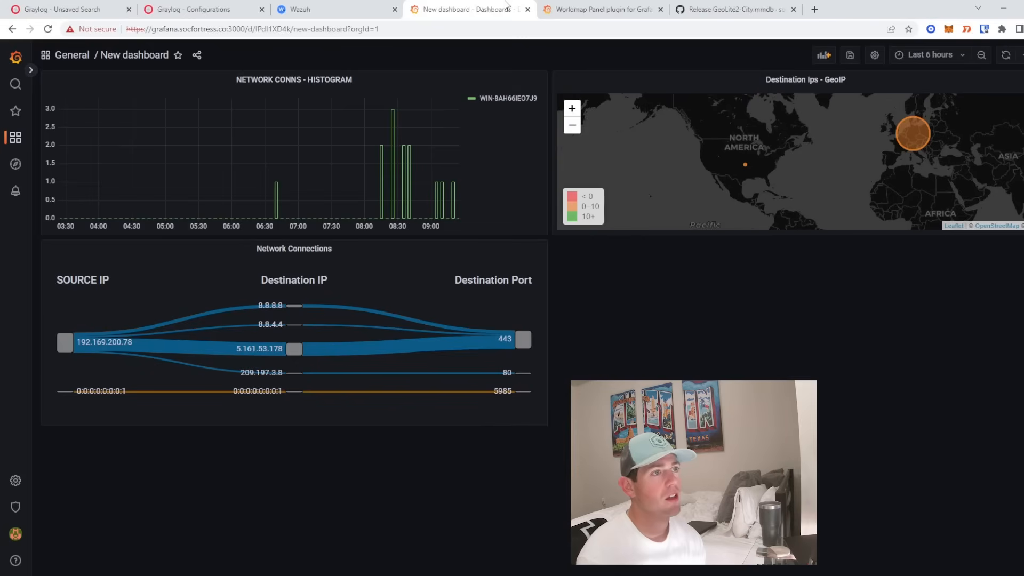
# - Add a new dashboard panel with the Bar gauge visualization
pyautogui.click(822, 56)
pyautogui.click(210, 121)
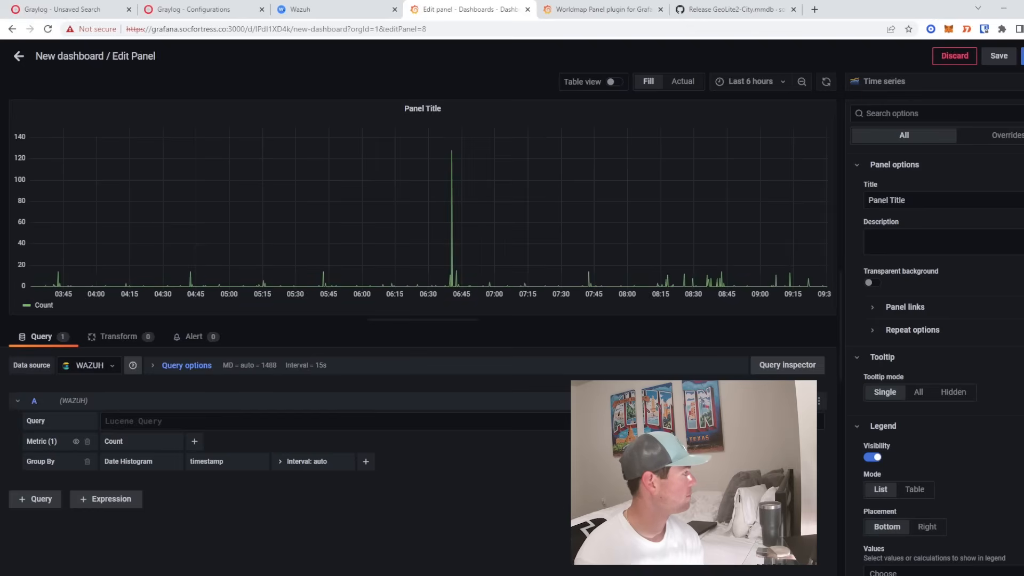
pyautogui.click(879, 81)
pyautogui.write('bar')
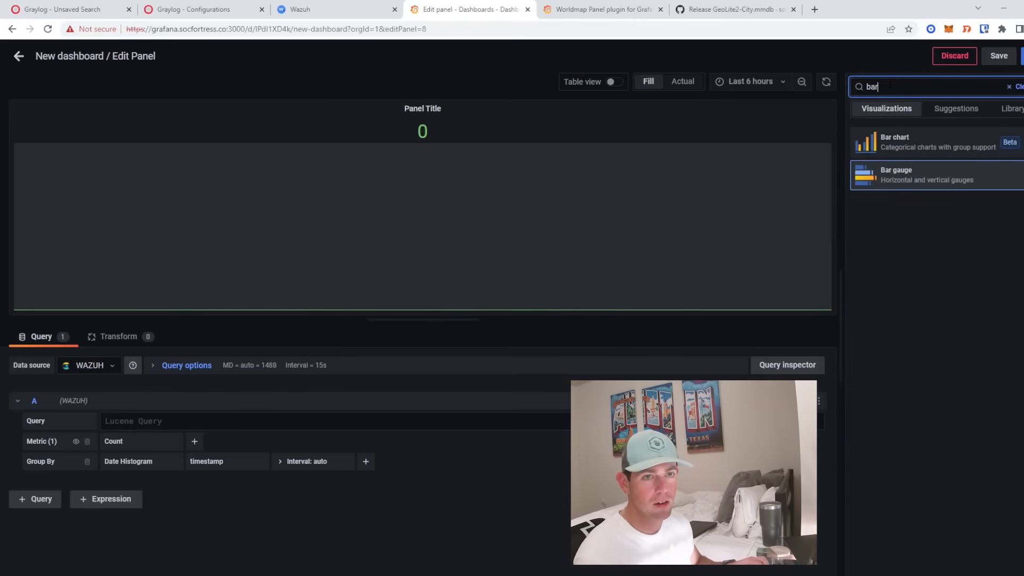
pyautogui.click(908, 184)
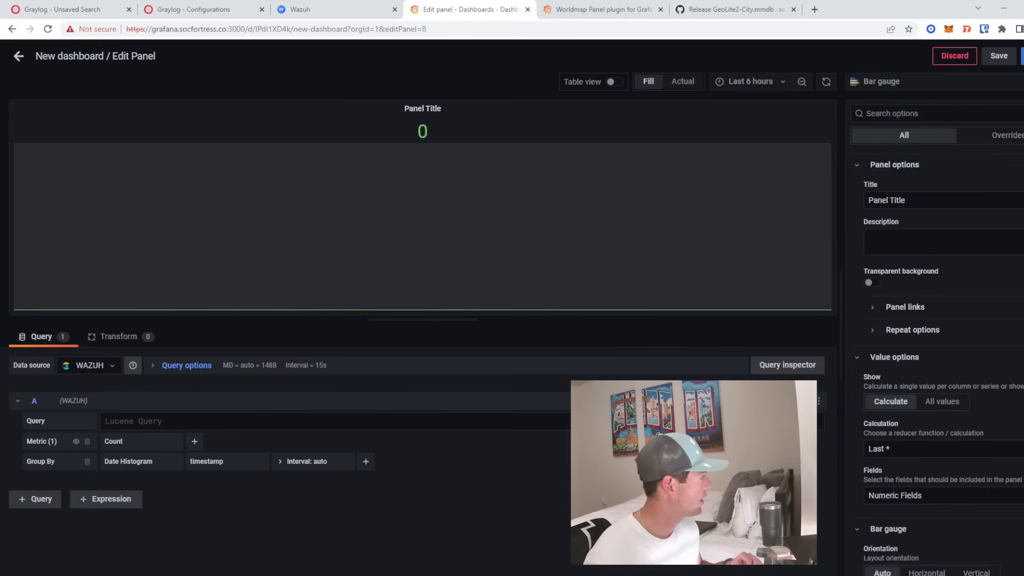
# - Query rule_group3:sysmon_event3 and group by Terms on the pasted data_win_eventdata_image field
pyautogui.click(169, 419)
pyautogui.write('ru')
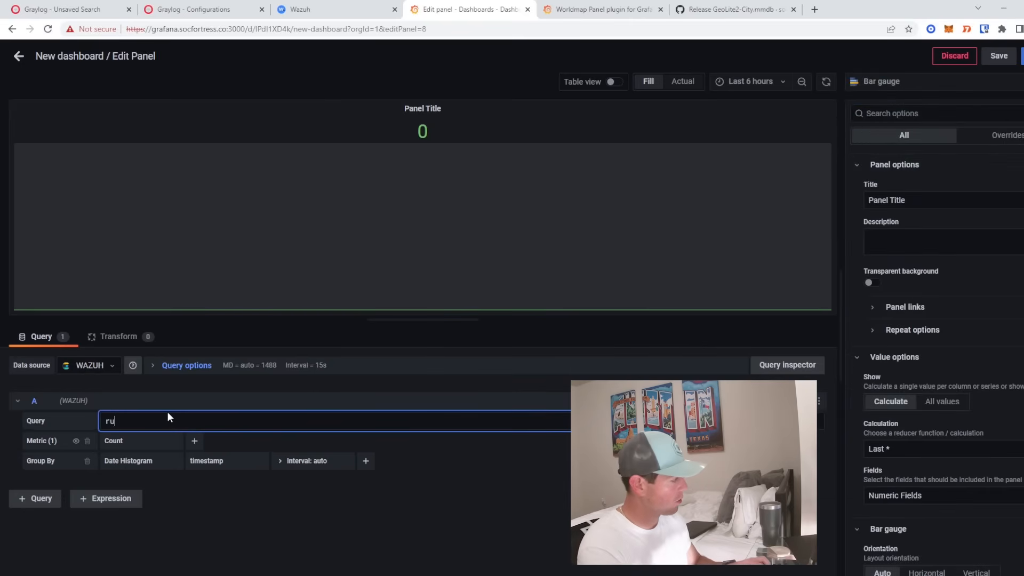
pyautogui.write('le_group3:sysmon_event3')
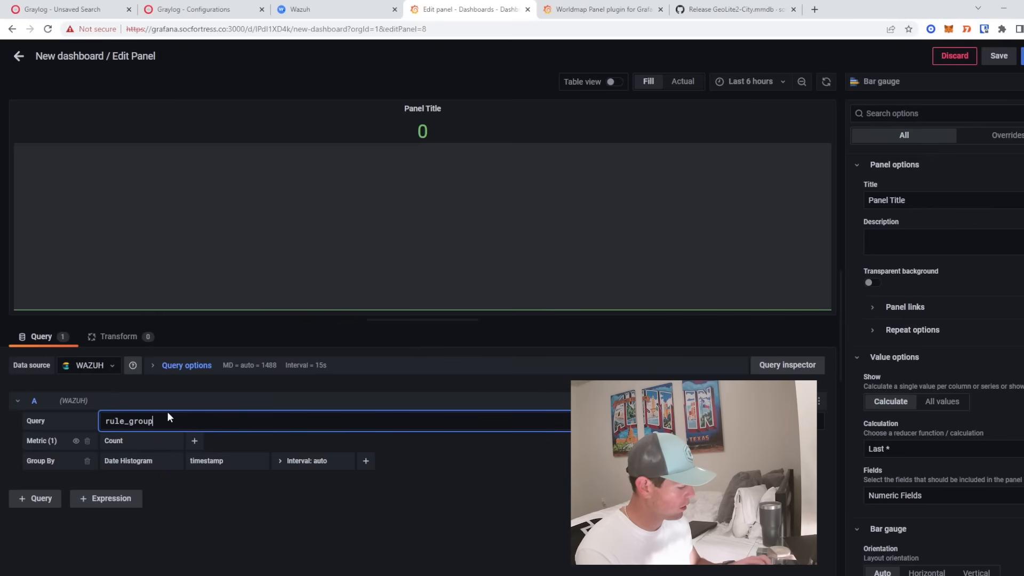
pyautogui.click(127, 462)
pyautogui.click(128, 477)
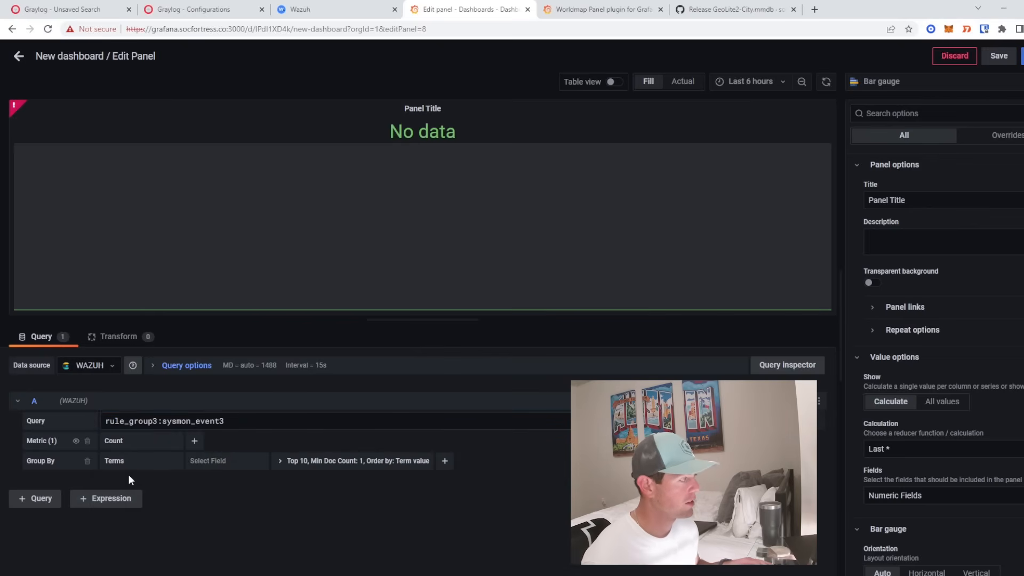
pyautogui.click(234, 460)
pyautogui.hotkey('ctrl', 'v')
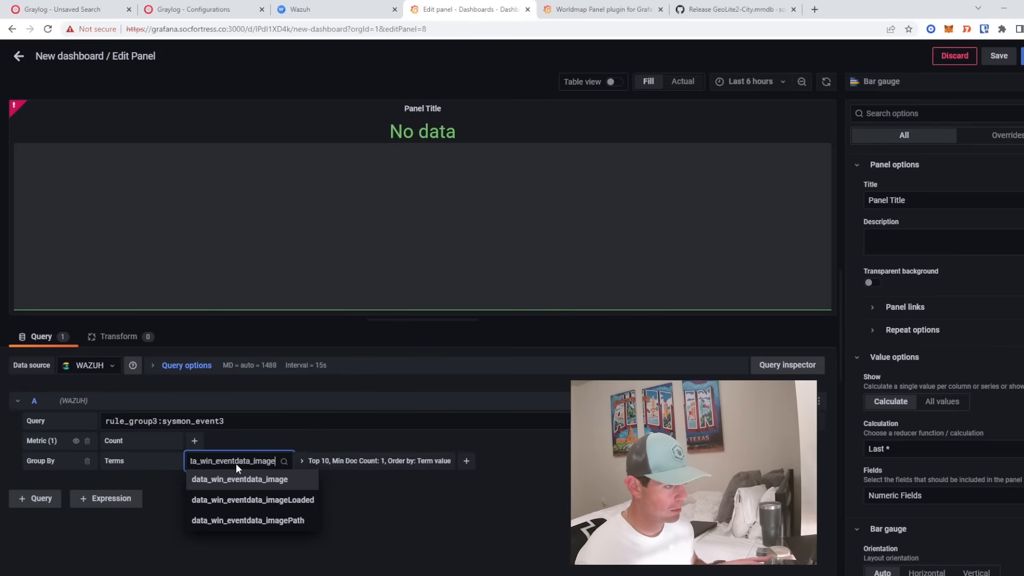
pyautogui.click(255, 482)
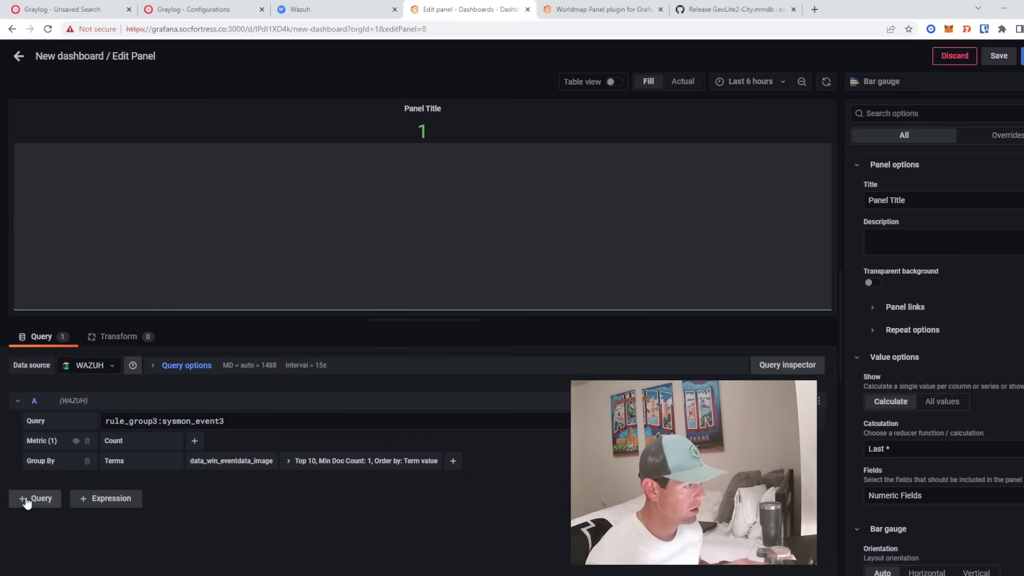
# - Add a Then By Date Histogram grouping on timestamp
pyautogui.click(453, 460)
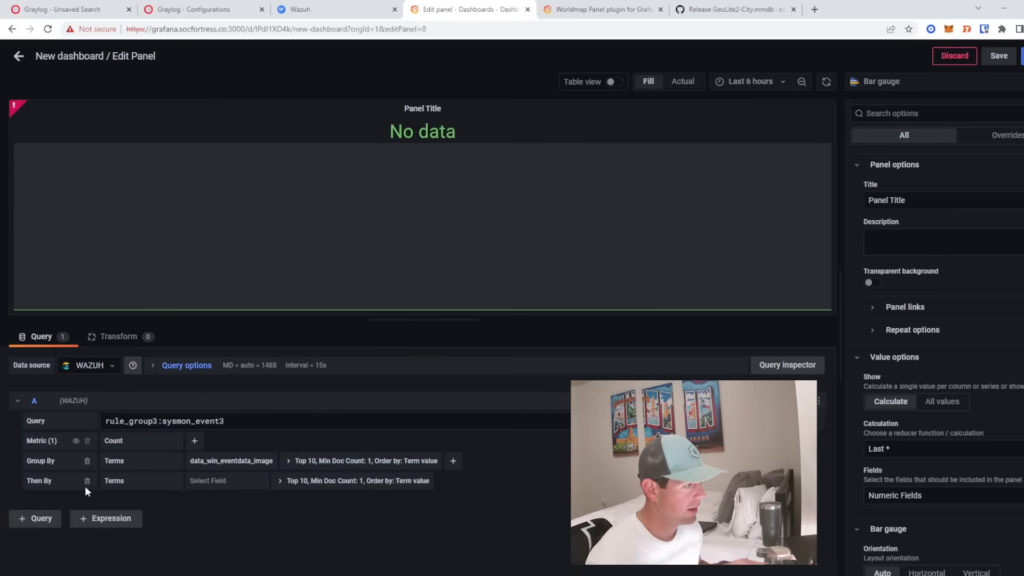
pyautogui.click(119, 479)
pyautogui.write('date')
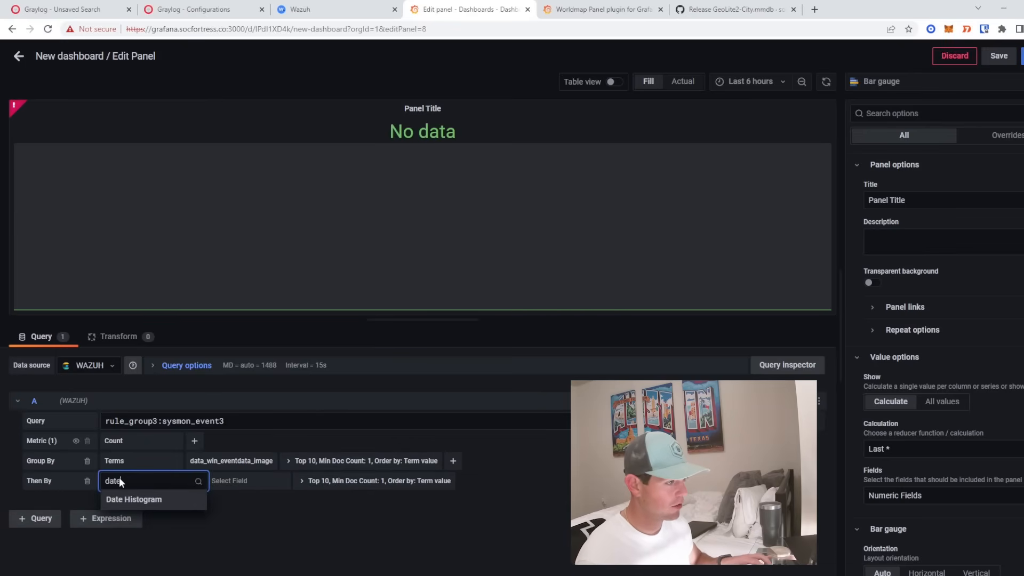
pyautogui.click(120, 501)
pyautogui.click(254, 477)
pyautogui.write('tim')
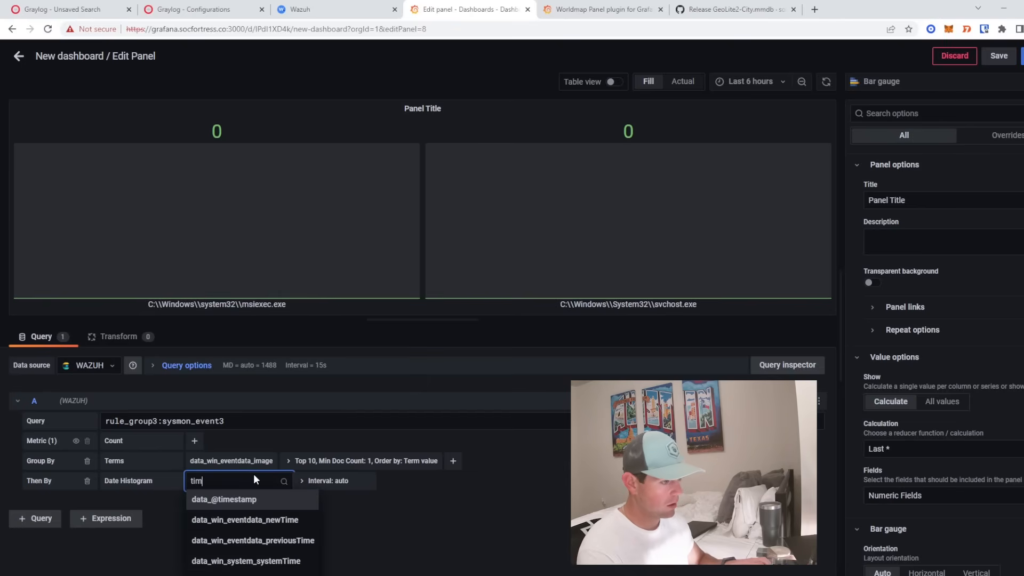
pyautogui.write('estamp')
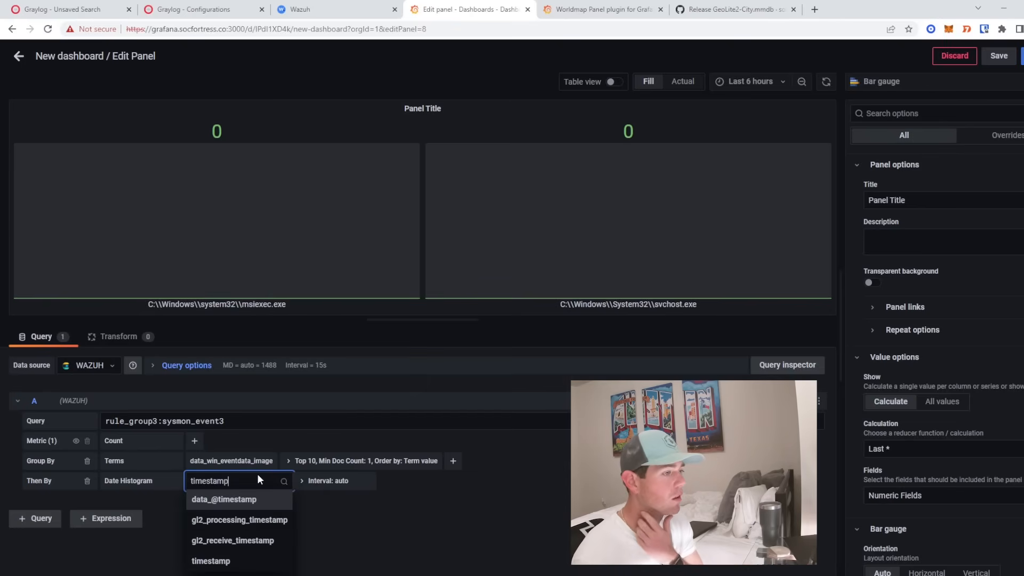
pyautogui.click(237, 561)
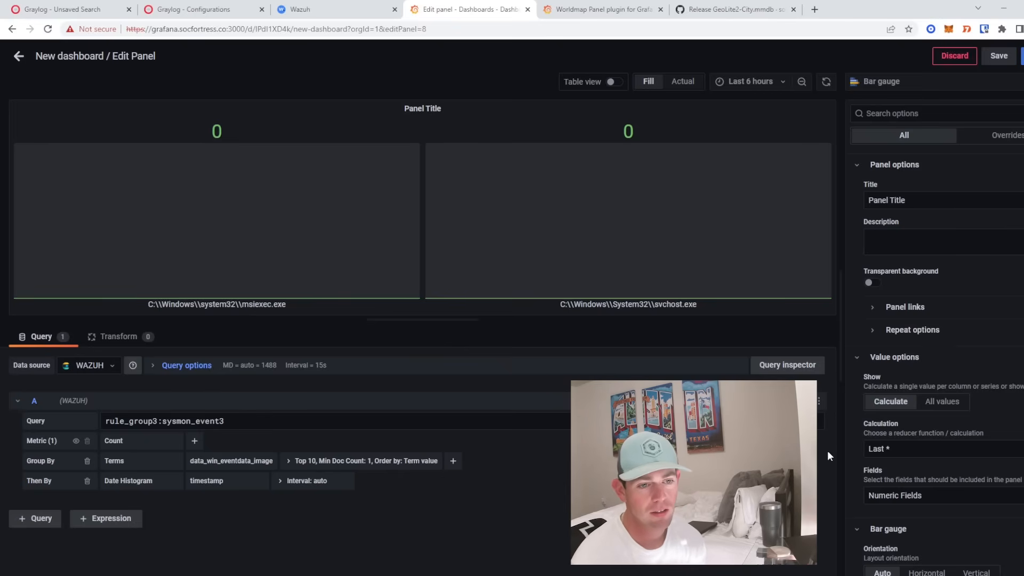
# - Set the bar gauge Calculation to Total
pyautogui.click(924, 450)
pyautogui.scroll(-6, 930, 488)
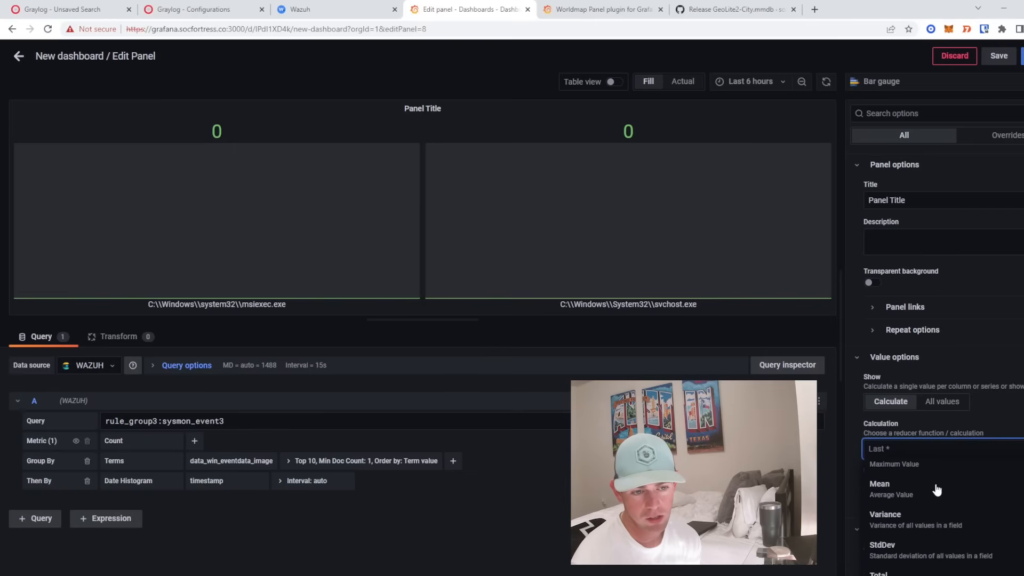
pyautogui.scroll(2, 930, 488)
pyautogui.click(918, 470)
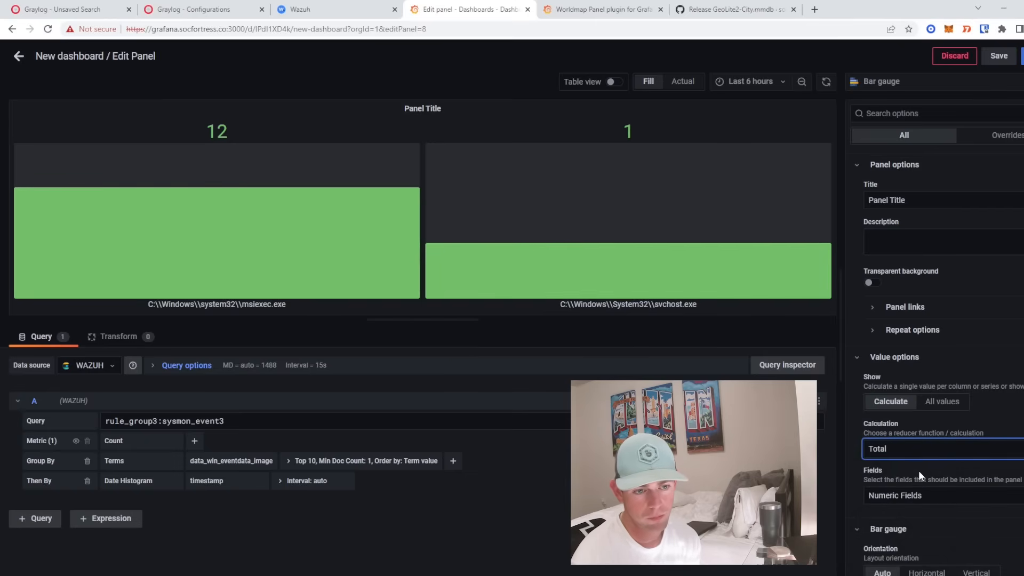
# - Set Orientation to Horizontal and Display mode to Retro LCD after trying the alternatives
pyautogui.scroll(-2, 918, 470)
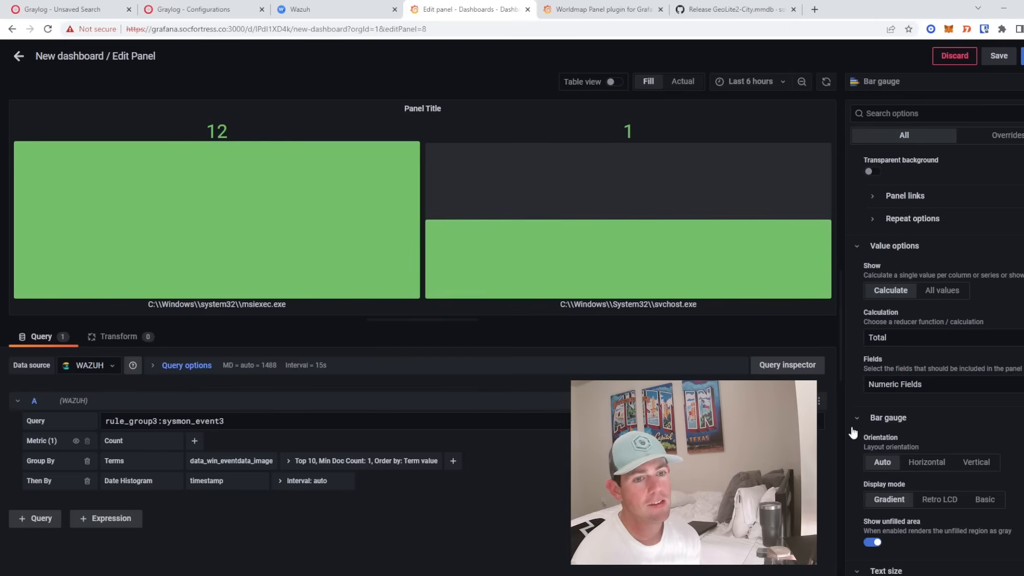
pyautogui.click(932, 468)
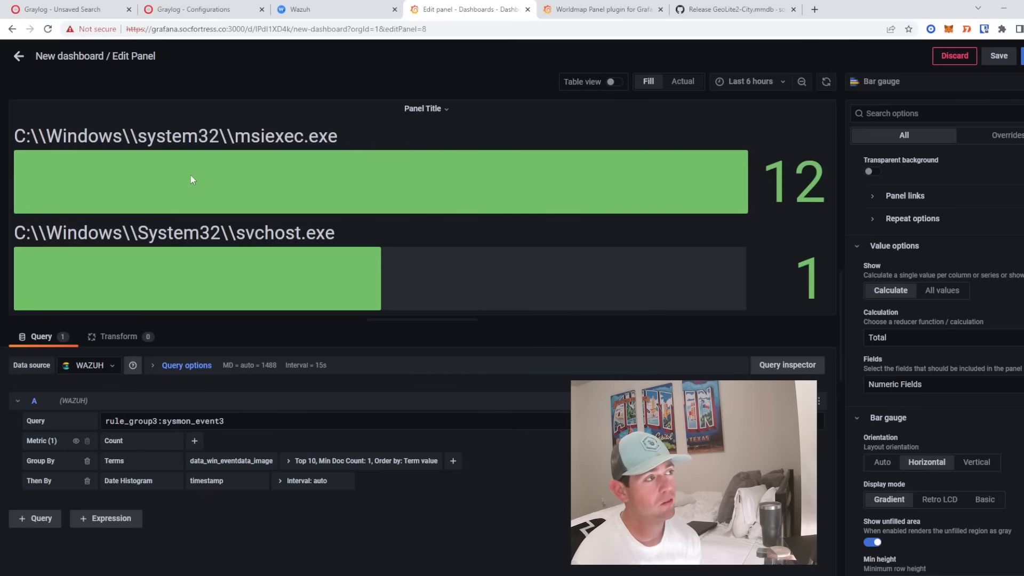
pyautogui.click(976, 462)
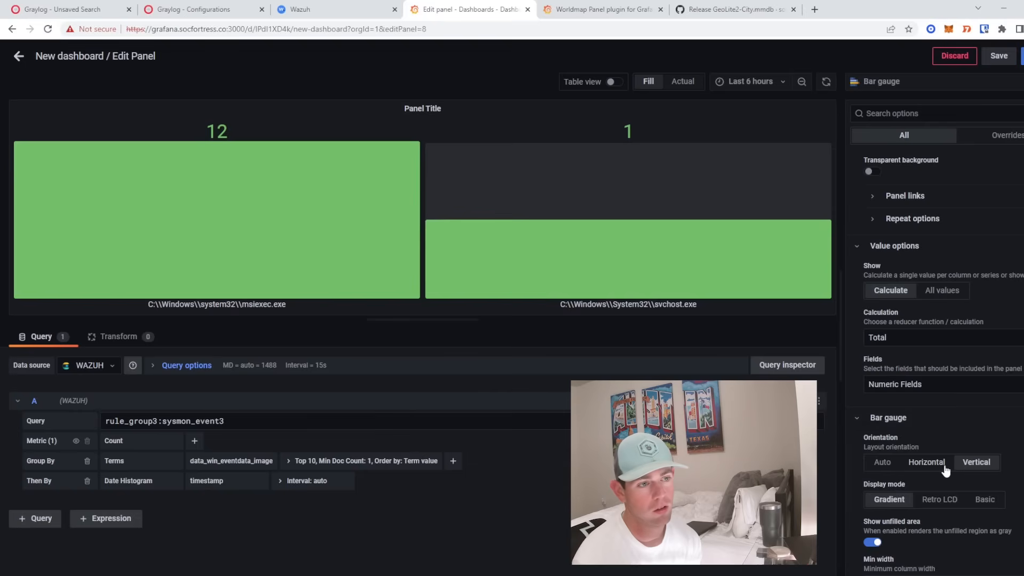
pyautogui.click(906, 460)
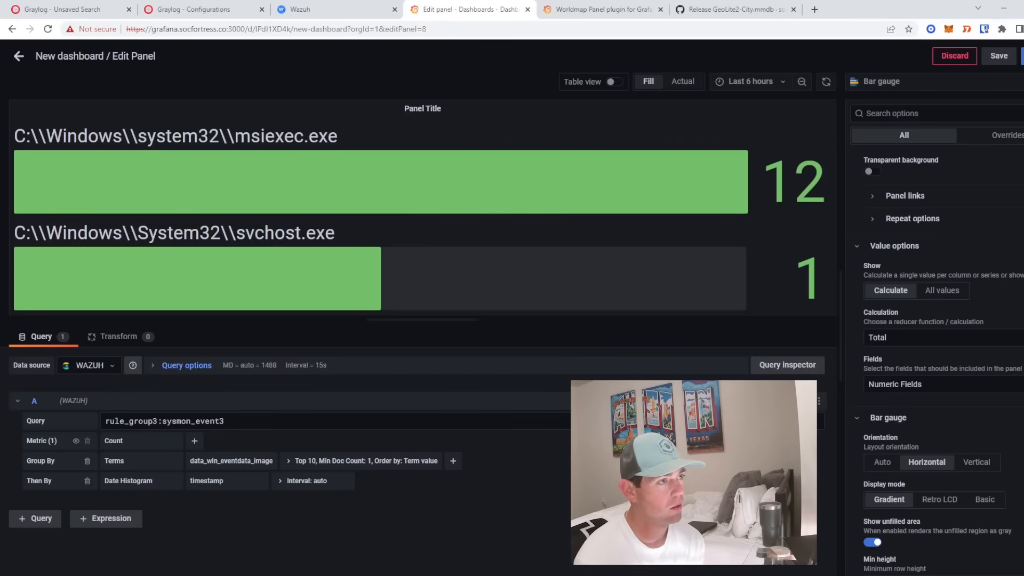
pyautogui.click(940, 499)
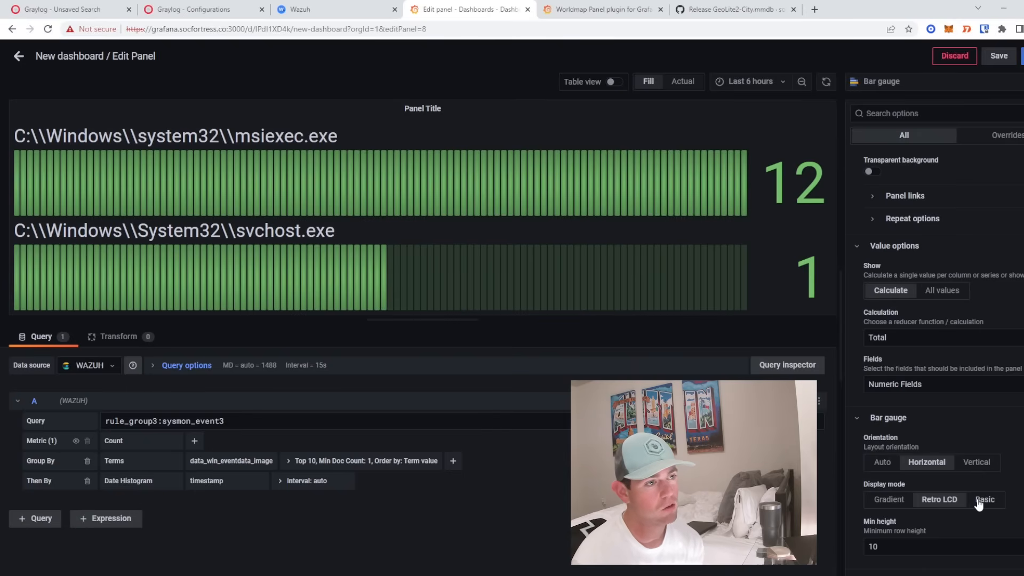
pyautogui.click(976, 498)
pyautogui.click(938, 500)
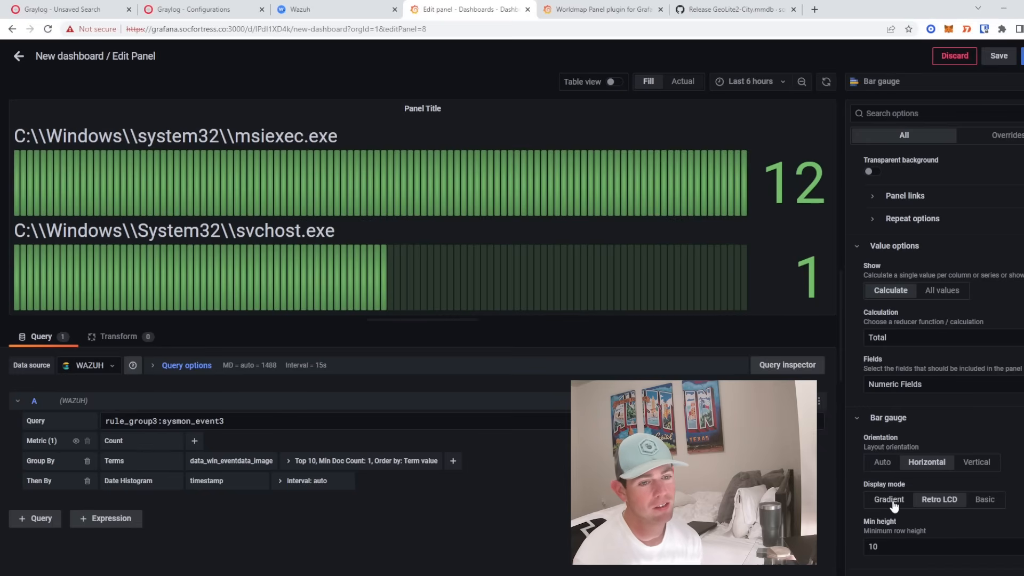
pyautogui.scroll(-3, 917, 480)
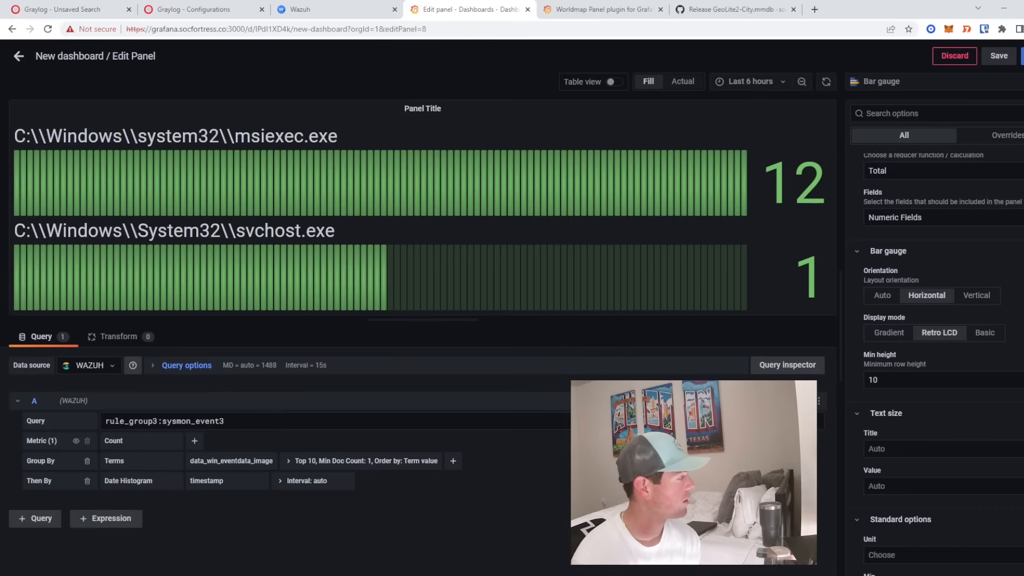
pyautogui.scroll(-8, 938, 373)
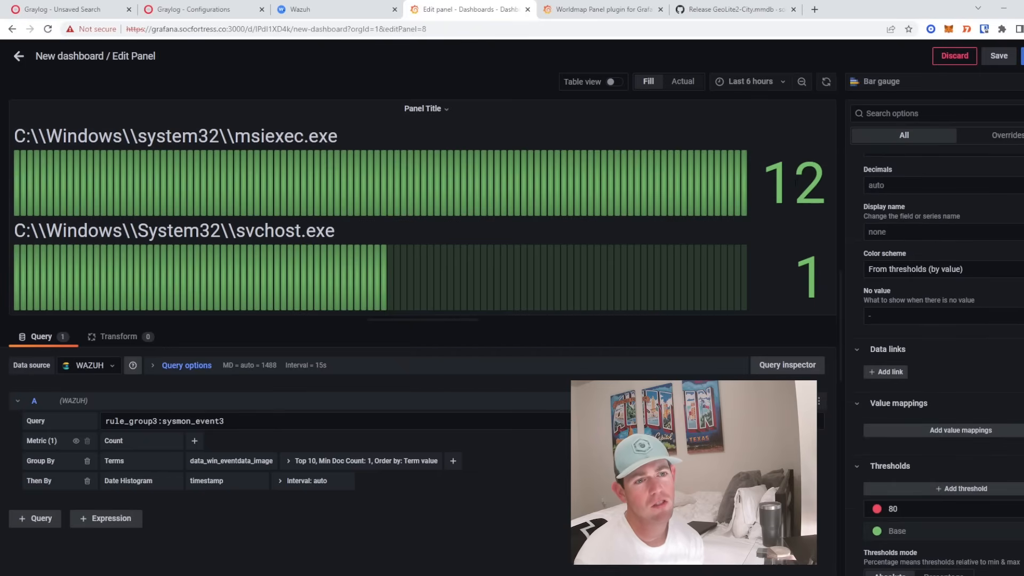
# - Lower the red threshold from 80 to 10
pyautogui.moveTo(766, 169); pyautogui.dragTo(816, 185)
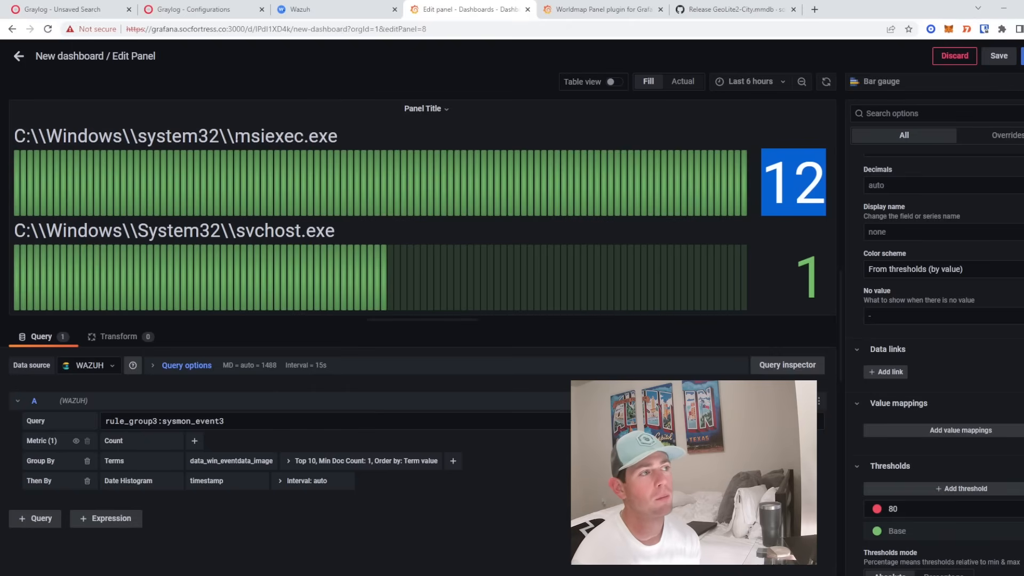
pyautogui.moveTo(235, 137); pyautogui.dragTo(336, 138)
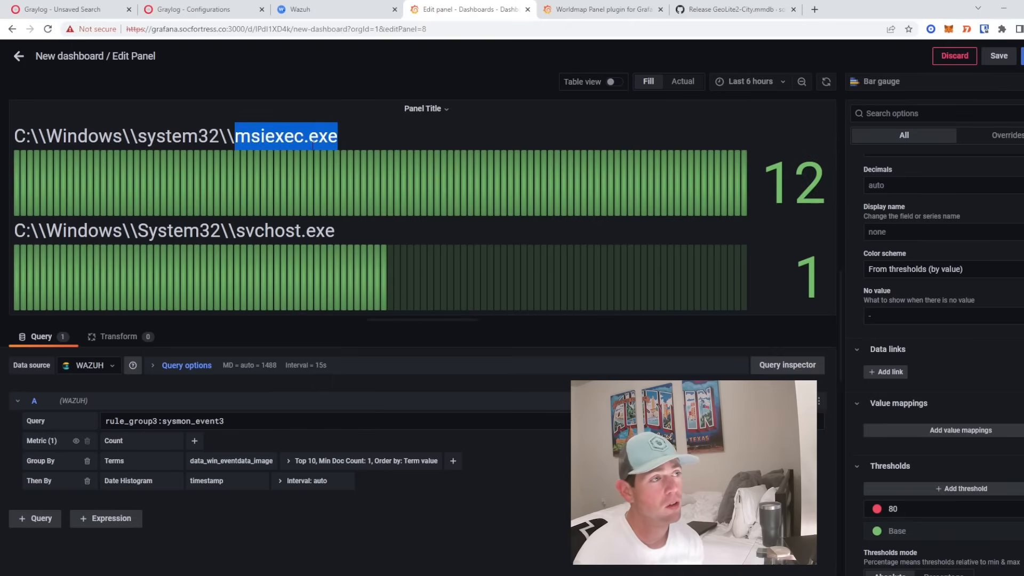
pyautogui.doubleClick(285, 231)
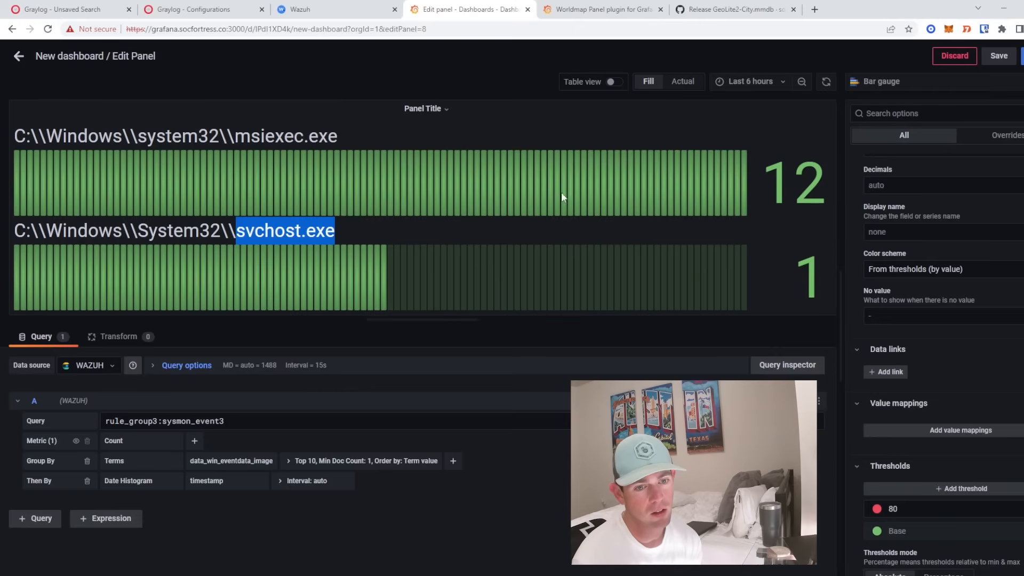
pyautogui.click(992, 509)
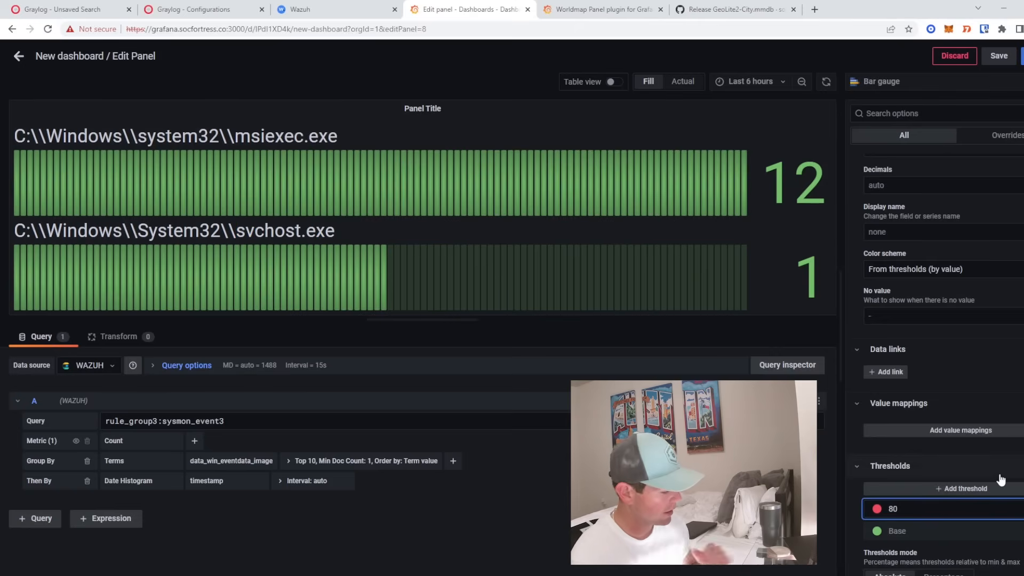
pyautogui.press('BackSpace')
pyautogui.press('BackSpace')
pyautogui.write('10')
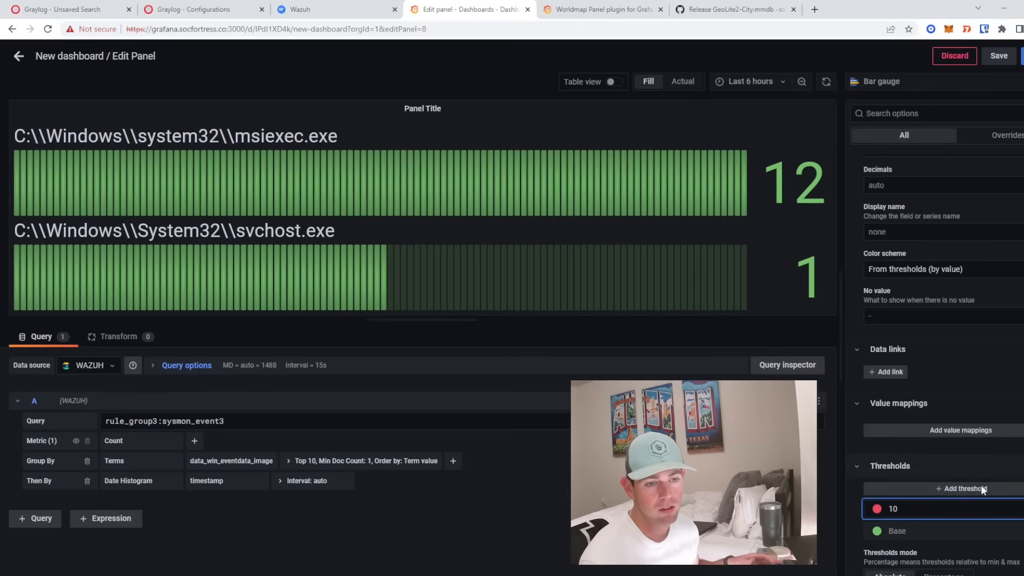
pyautogui.press('Tab')
# - Title the bar gauge PROCESSORS INFO and return to the dashboard
pyautogui.moveTo(770, 178); pyautogui.dragTo(824, 188)
pyautogui.click(801, 234)
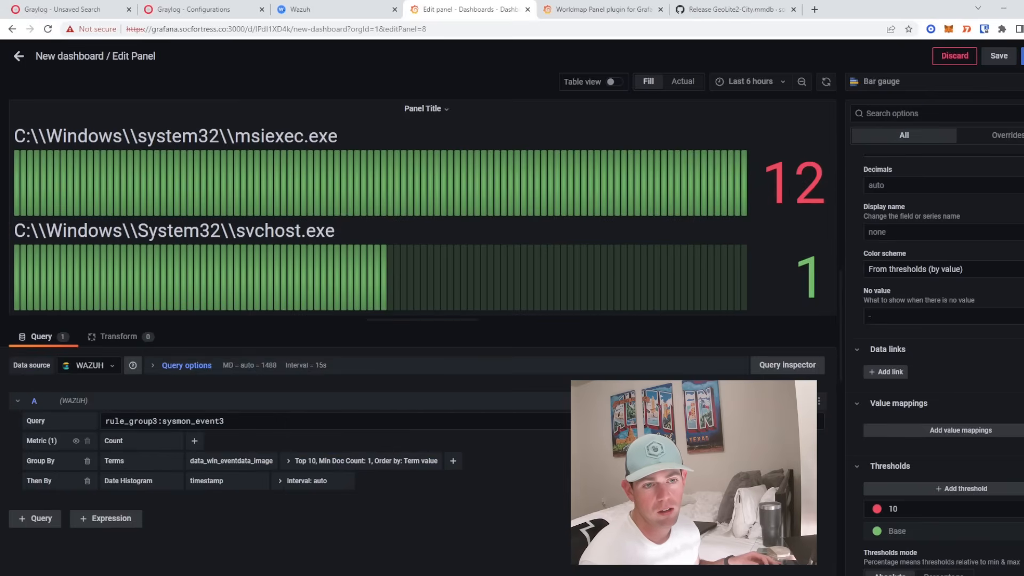
pyautogui.scroll(-1, 887, 450)
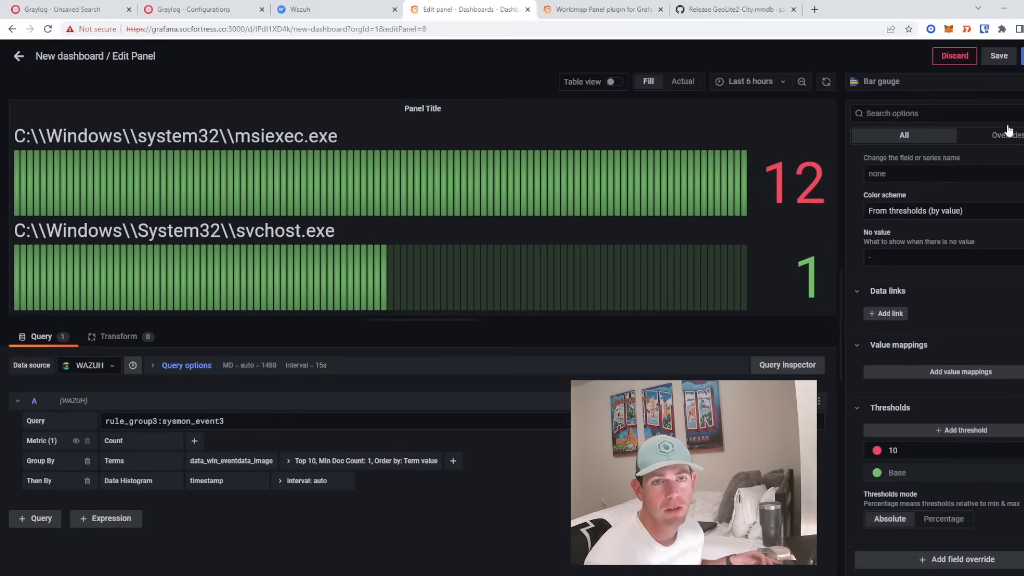
pyautogui.scroll(6, 997, 234)
pyautogui.scroll(6, 997, 235)
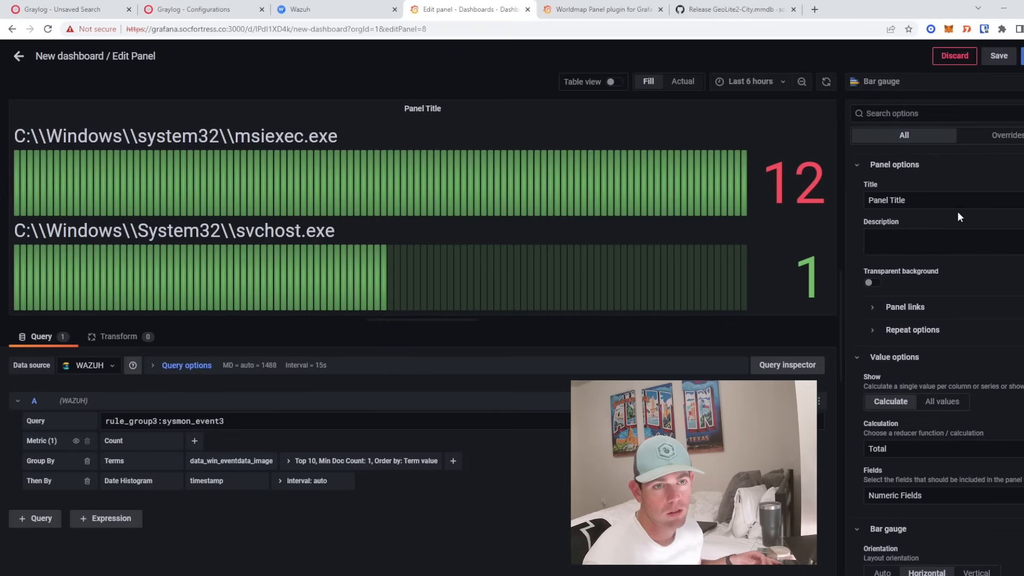
pyautogui.tripleClick(944, 202)
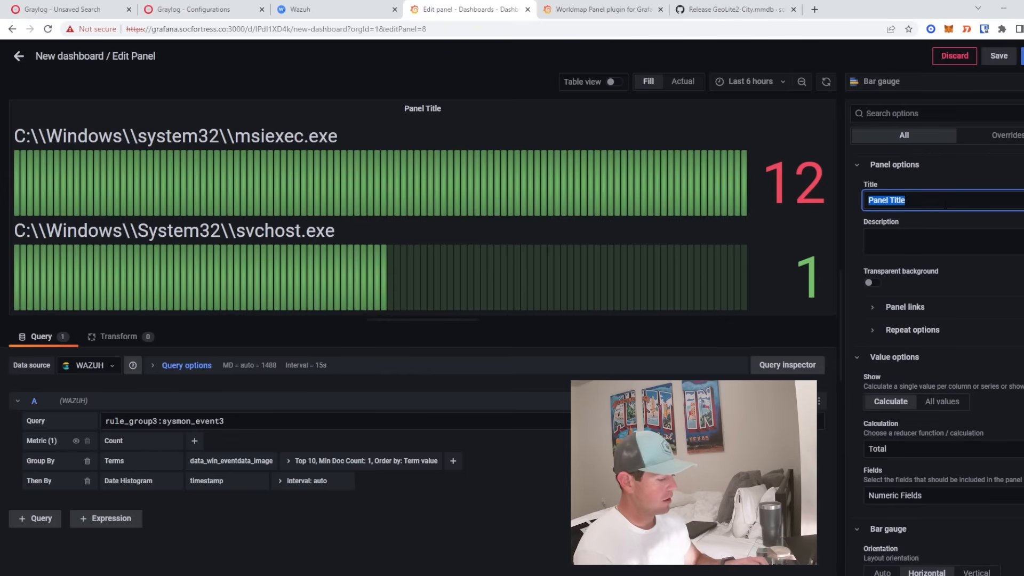
pyautogui.write('Pro')
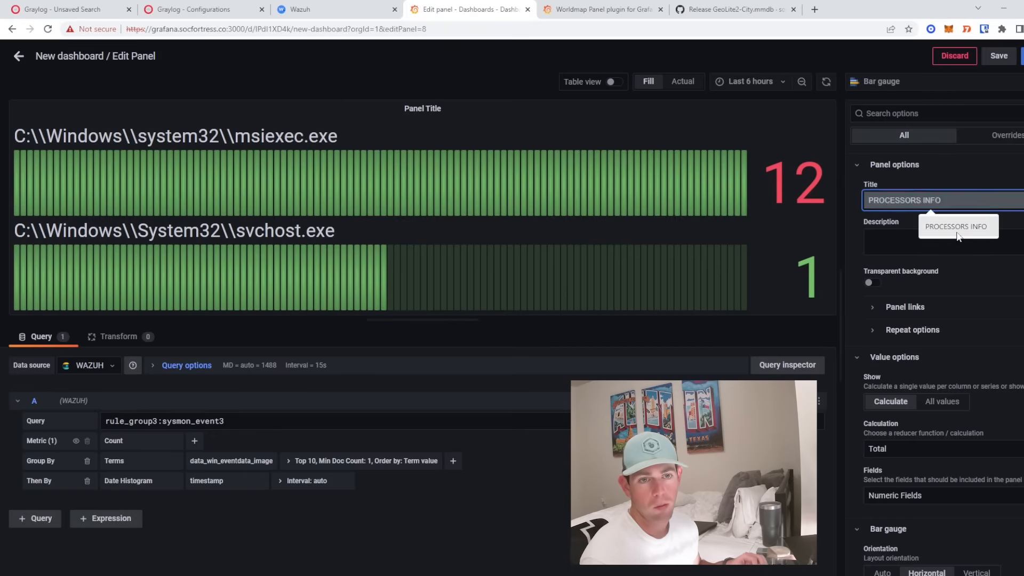
pyautogui.click(955, 226)
pyautogui.press('Escape')
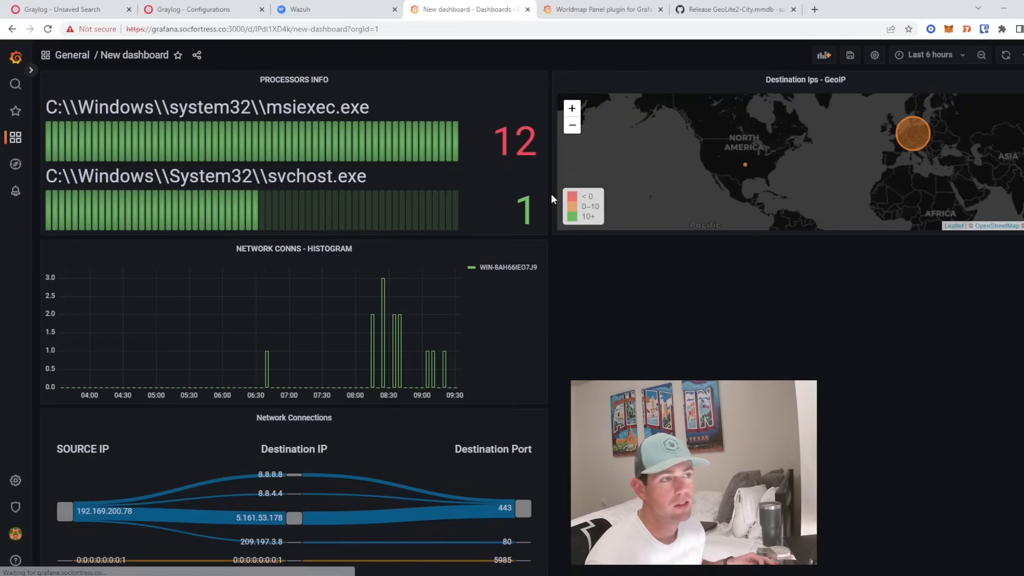
# - Move PROCESSORS INFO under the GeoIP map, then inspect the newest powershell.exe alert in Graylog
pyautogui.moveTo(277, 82); pyautogui.dragTo(751, 251)
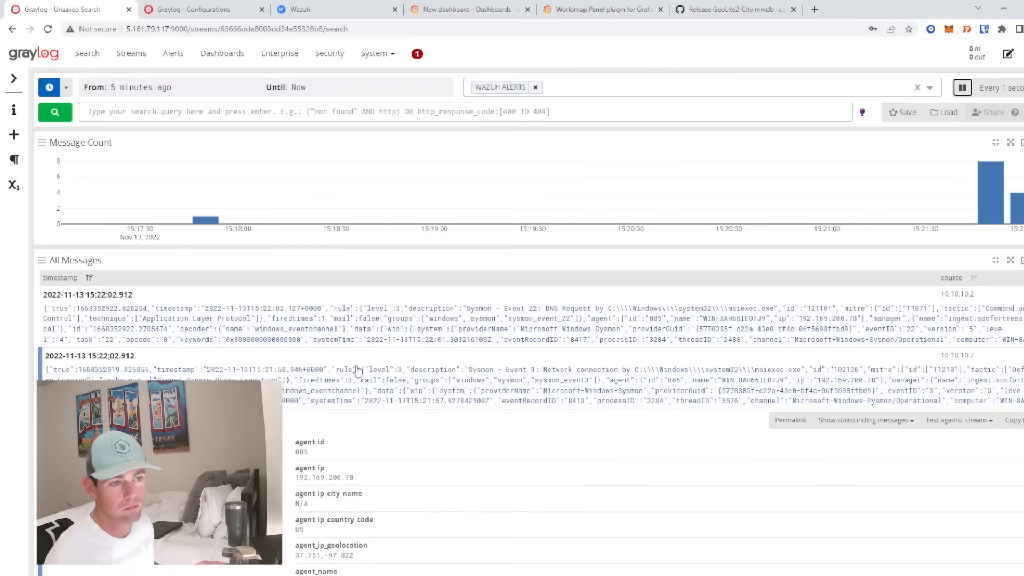
pyautogui.click(446, 330)
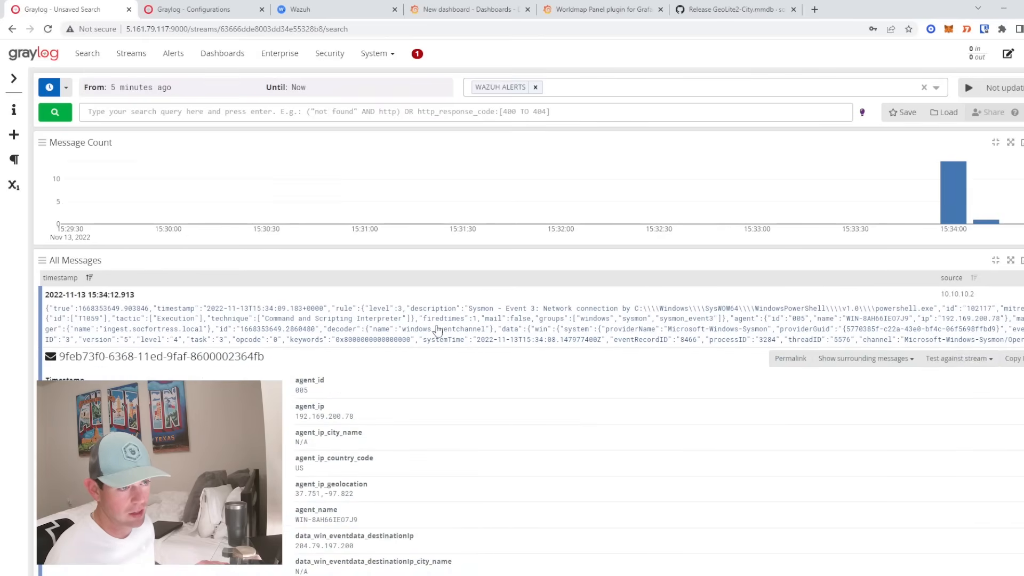
pyautogui.scroll(-5, 542, 331)
pyautogui.scroll(5, 512, 312)
pyautogui.scroll(-5, 499, 303)
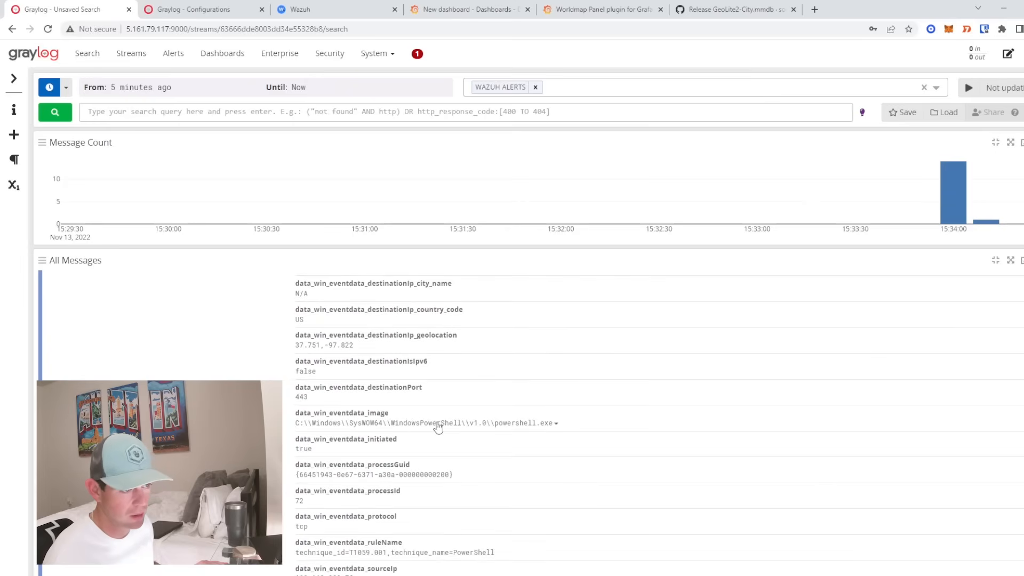
pyautogui.moveTo(420, 423); pyautogui.dragTo(551, 425)
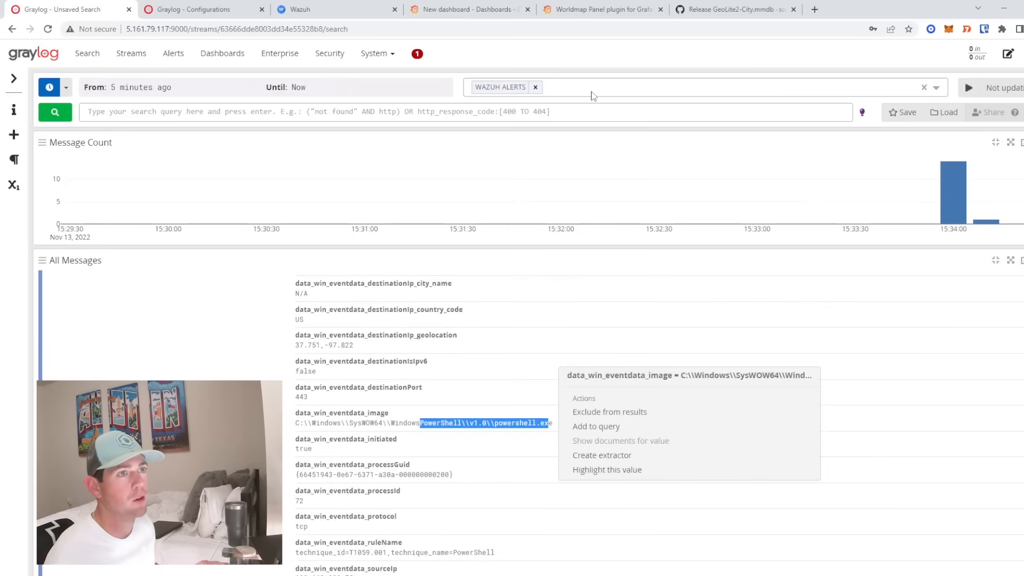
pyautogui.click(592, 9)
pyautogui.click(504, 9)
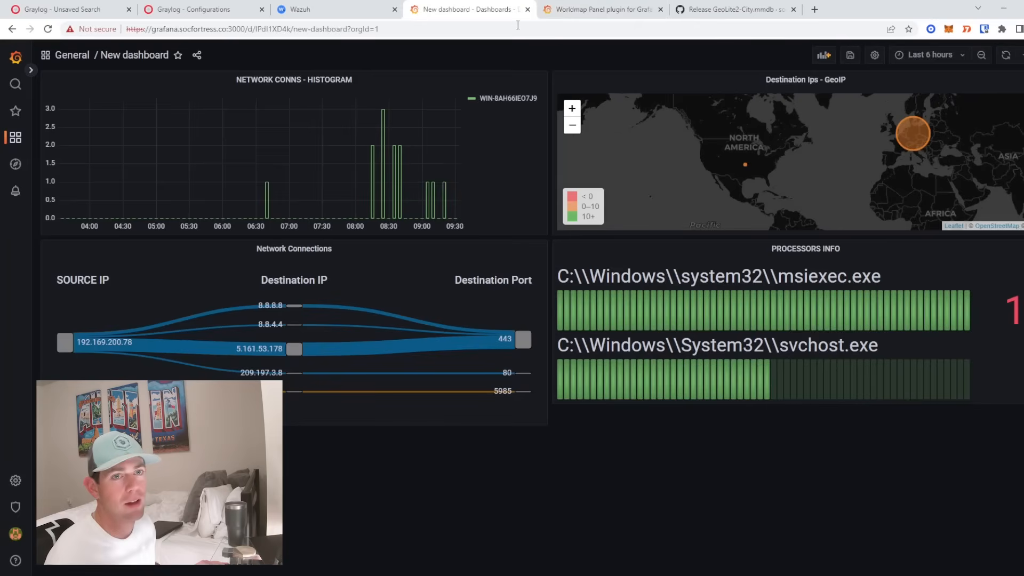
# - Refresh the dashboard so PROCESSORS INFO lists powershell.exe, then add an empty panel slot
pyautogui.click(1007, 59)
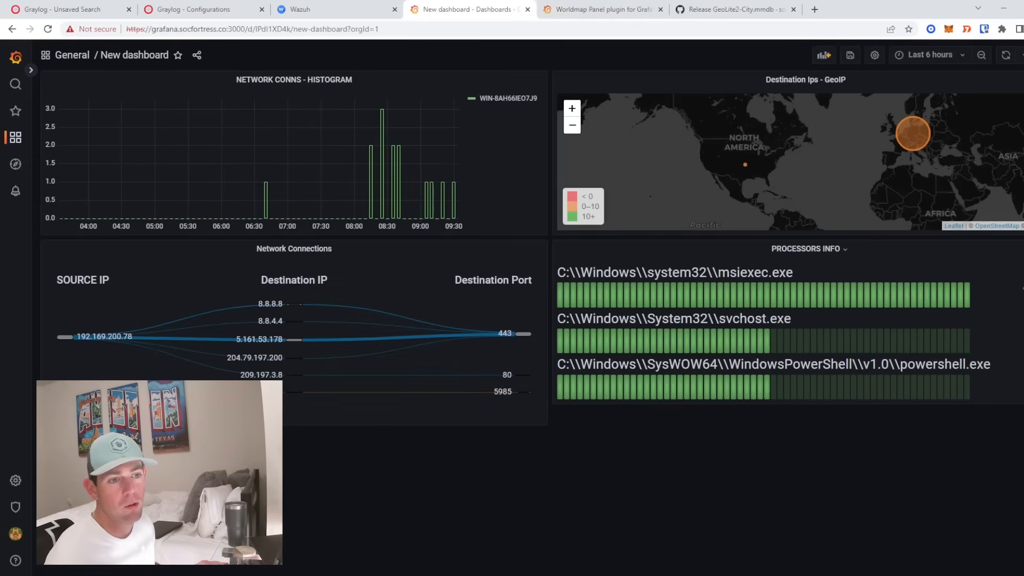
pyautogui.moveTo(593, 365); pyautogui.dragTo(1021, 421)
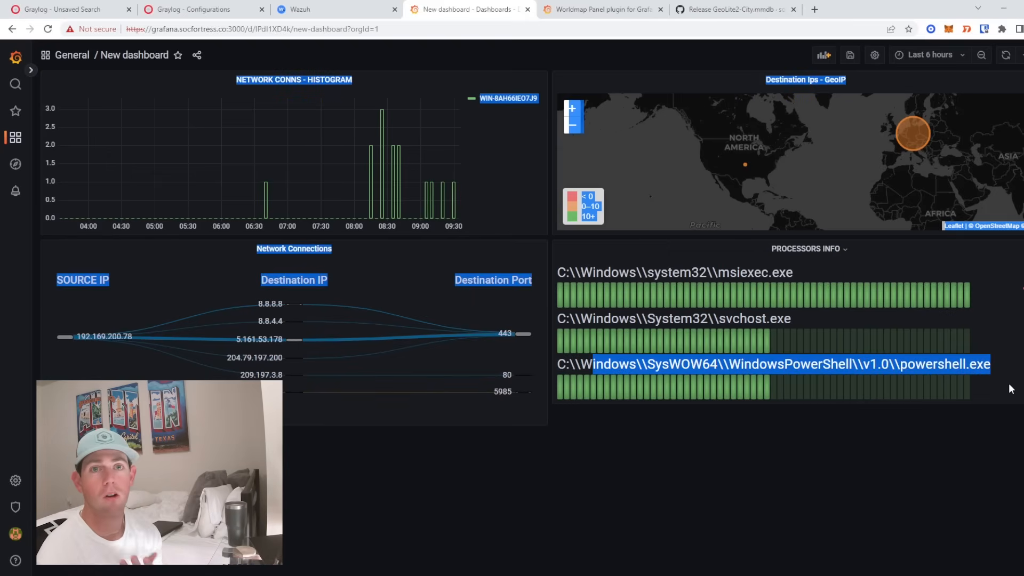
pyautogui.click(876, 438)
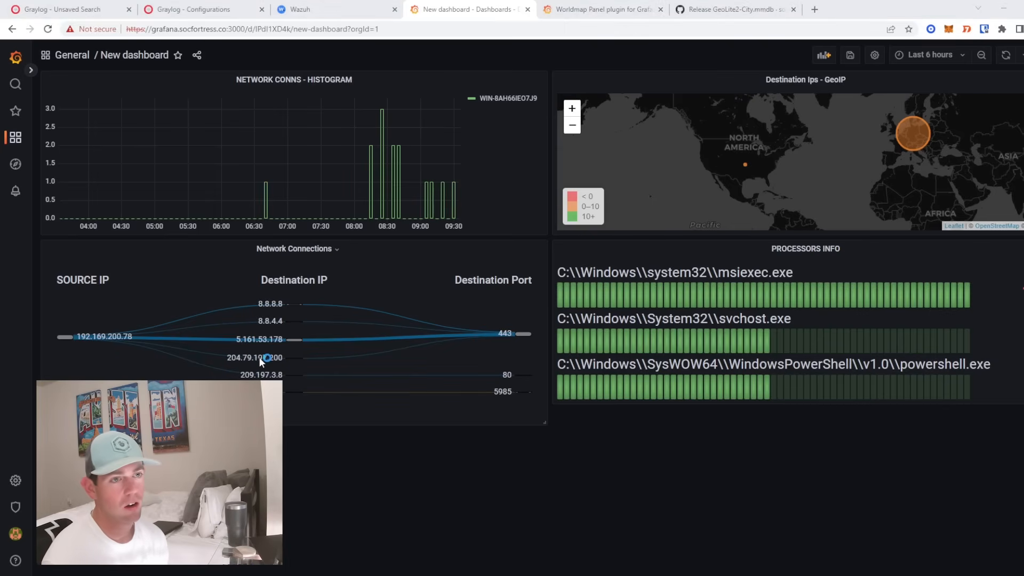
pyautogui.moveTo(224, 358); pyautogui.dragTo(280, 359)
pyautogui.click(280, 359)
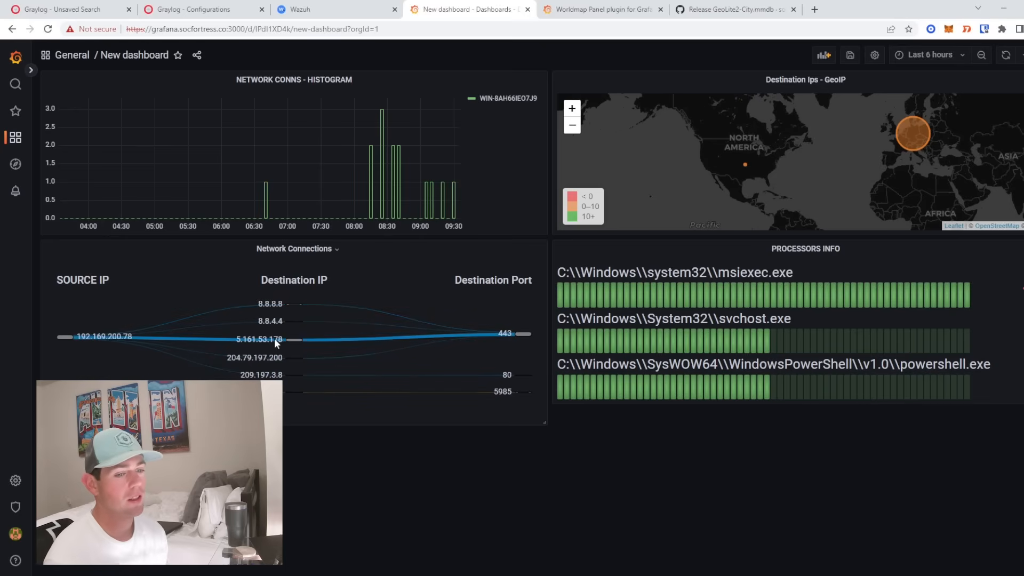
pyautogui.moveTo(273, 340)
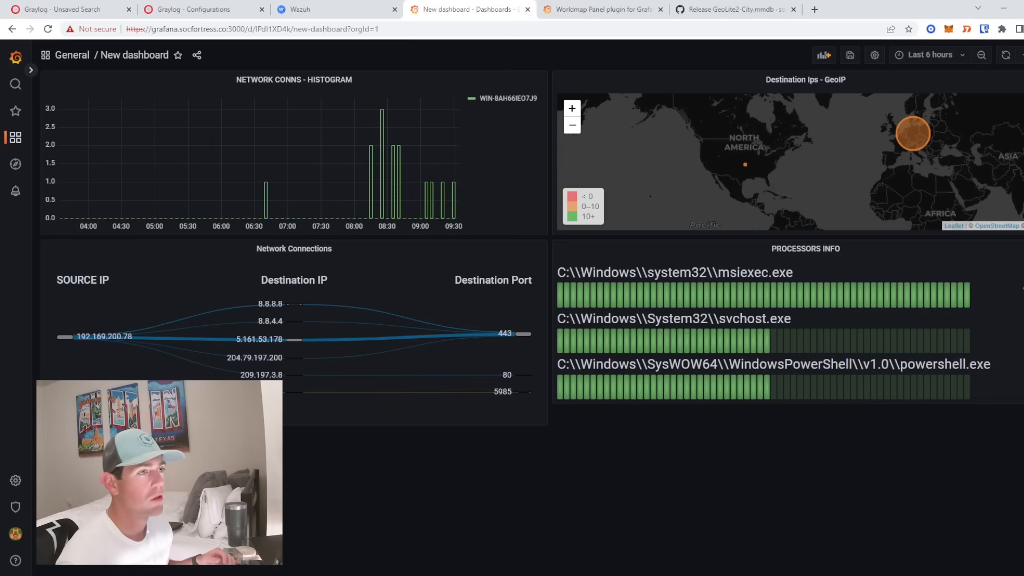
pyautogui.click(824, 54)
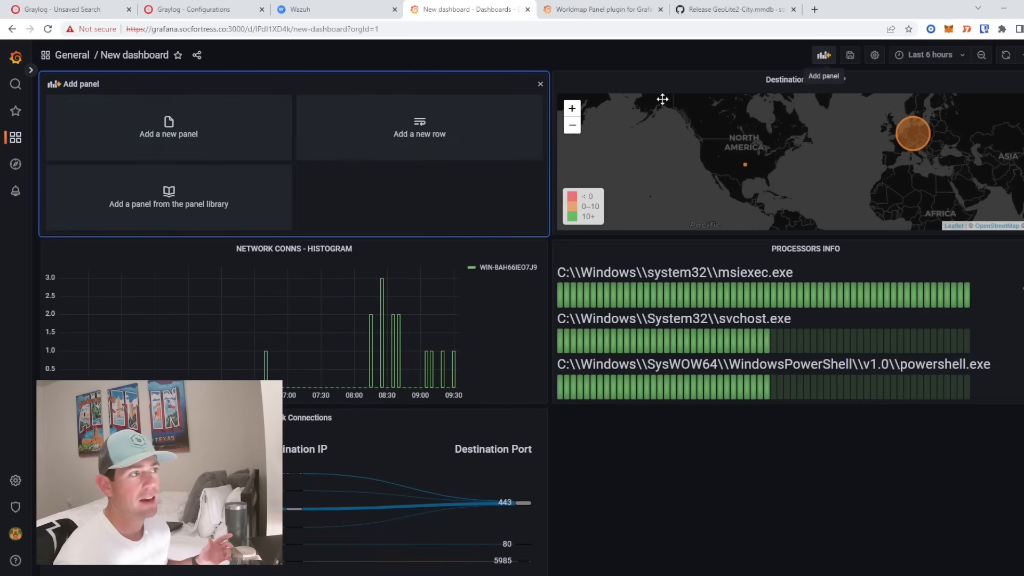
# - Create a new panel using the Table visualization
pyautogui.click(187, 137)
pyautogui.click(885, 83)
pyautogui.write('ta')
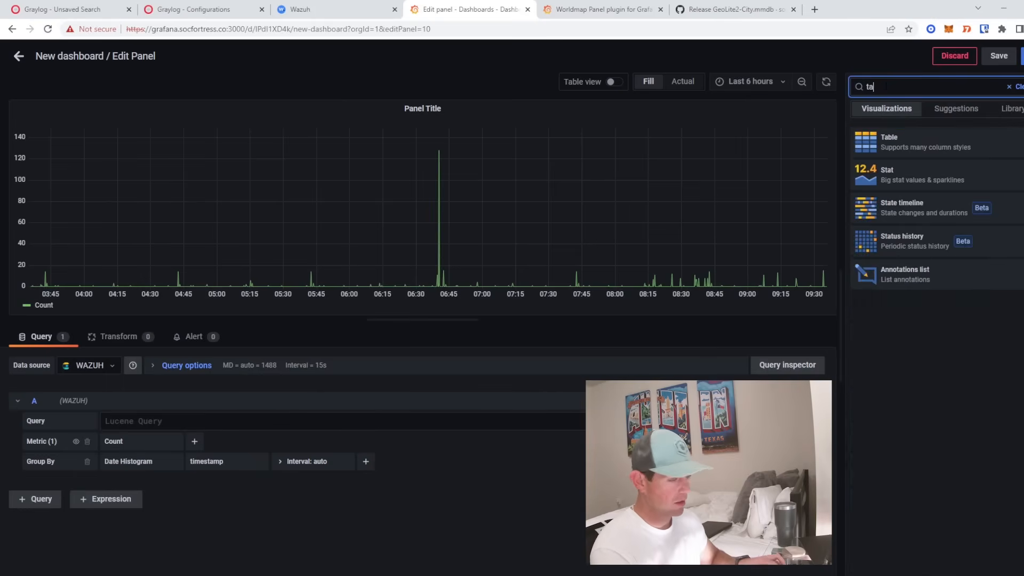
pyautogui.write('ble')
pyautogui.click(906, 151)
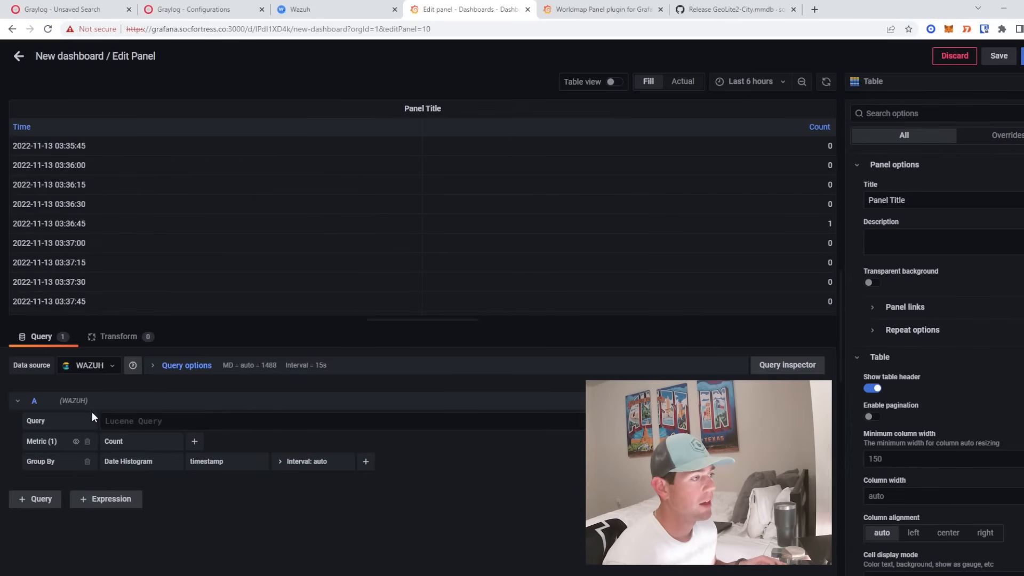
# - Query rule_group3:sysmon_event3 grouped by Terms on data_win_eventdata_destinationIp
pyautogui.click(138, 421)
pyautogui.write('rule')
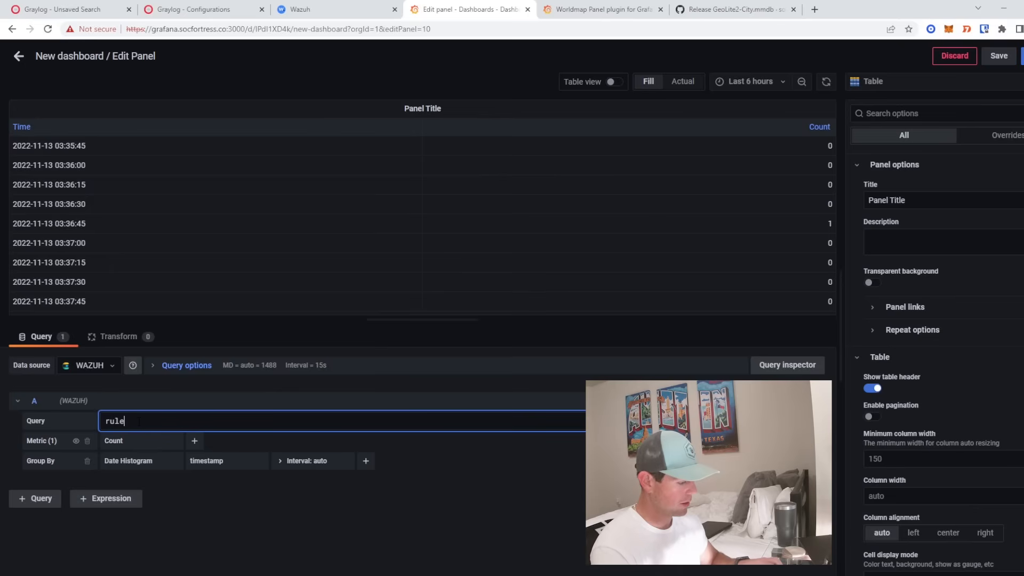
pyautogui.write('_group3:')
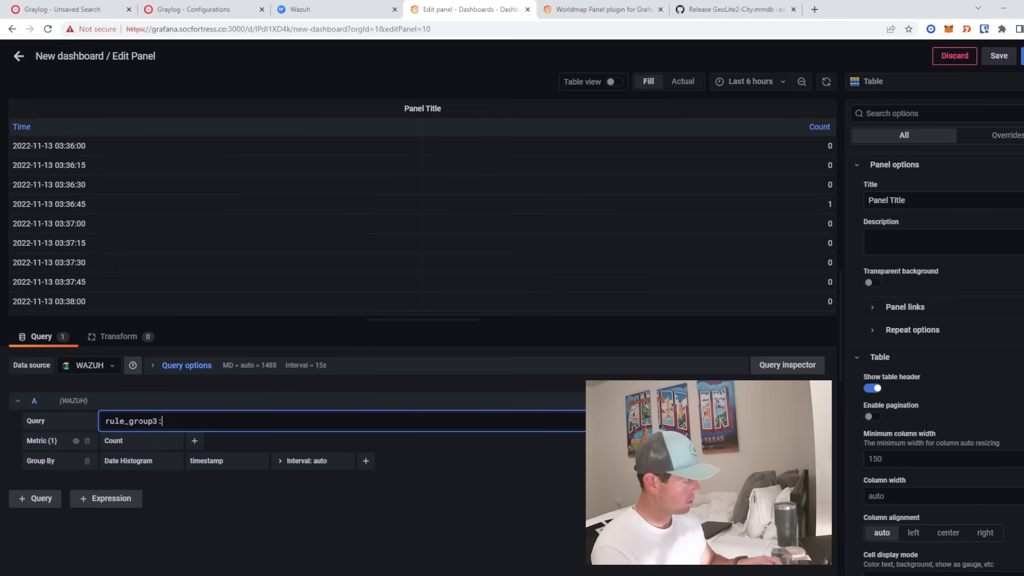
pyautogui.write('sysmon_event3')
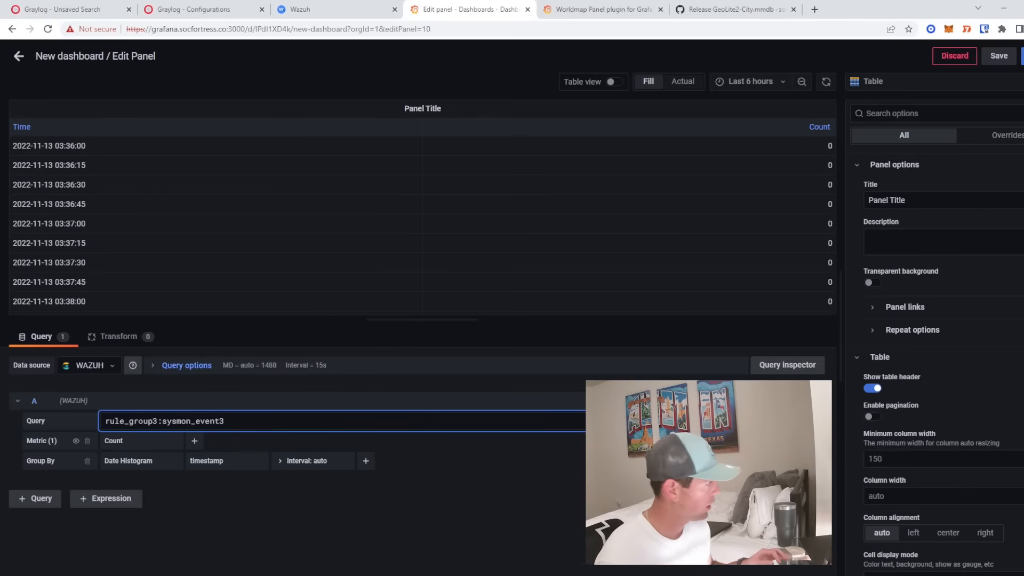
pyautogui.click(142, 460)
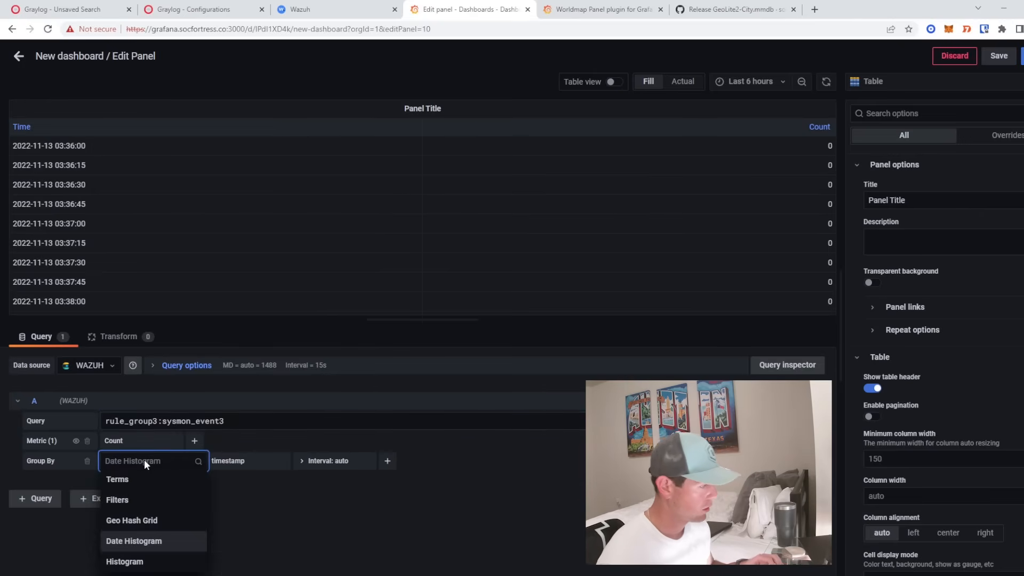
pyautogui.click(143, 480)
pyautogui.click(245, 461)
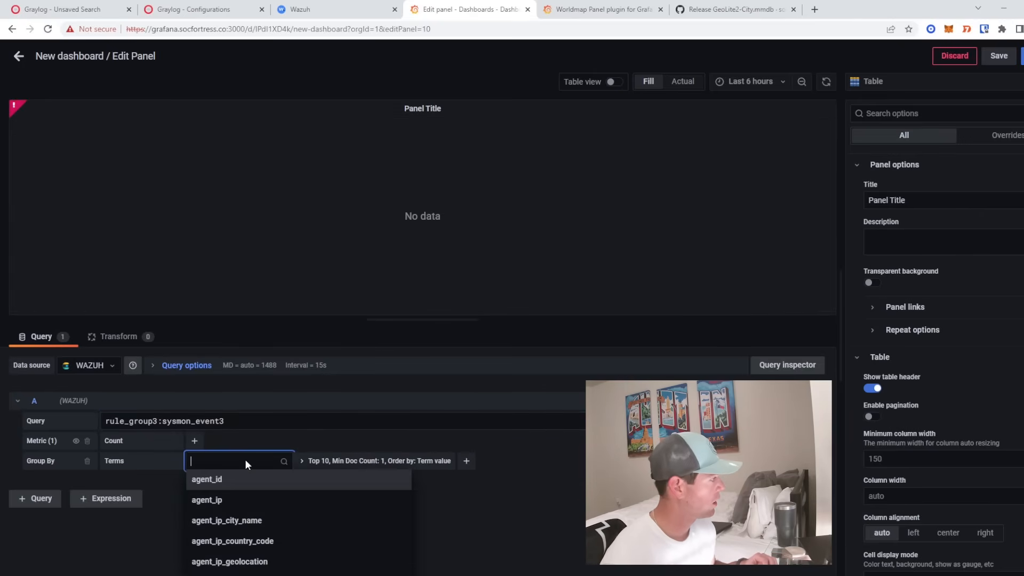
pyautogui.click(192, 9)
pyautogui.click(70, 9)
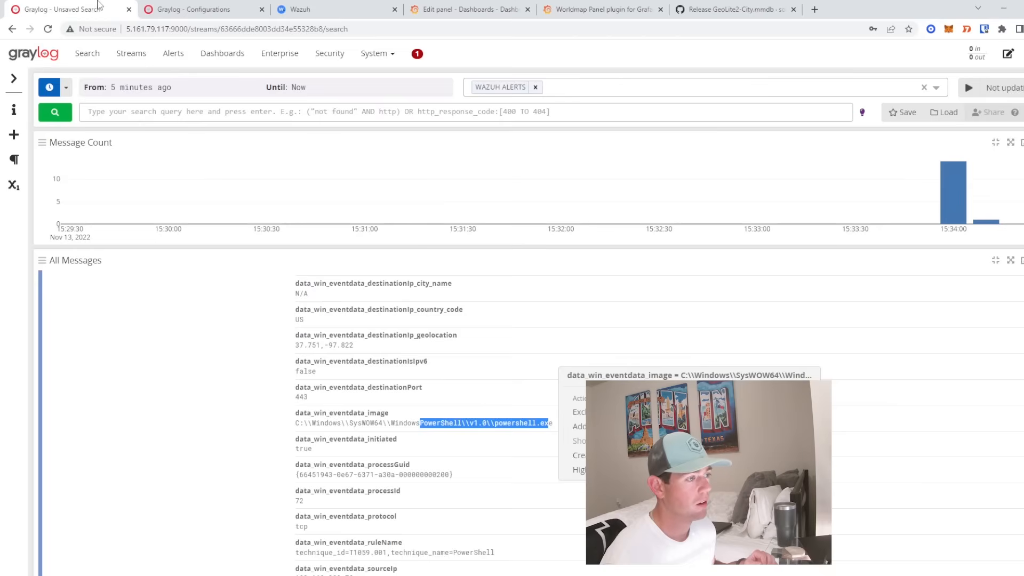
pyautogui.scroll(2, 298, 363)
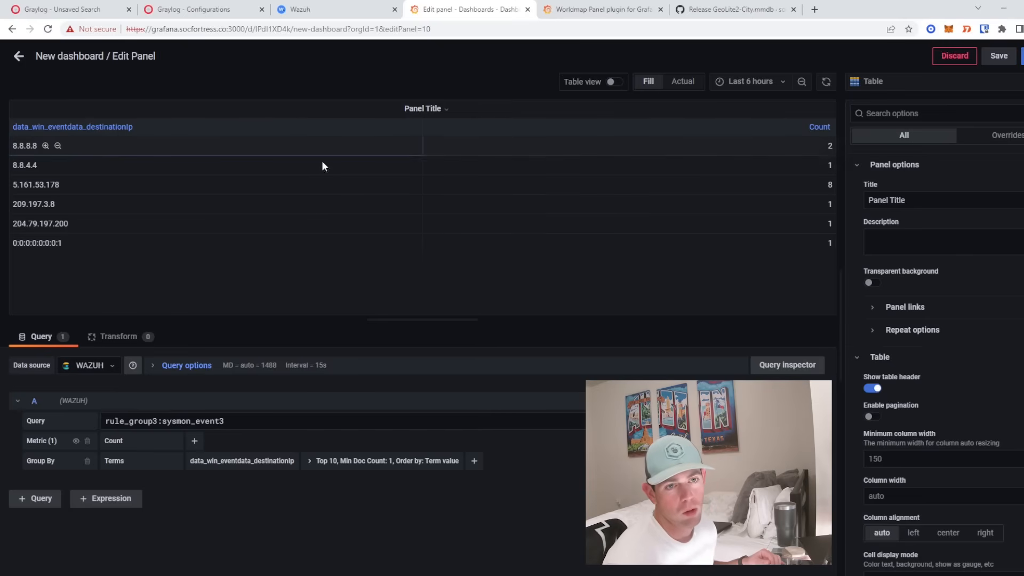
pyautogui.click(998, 137)
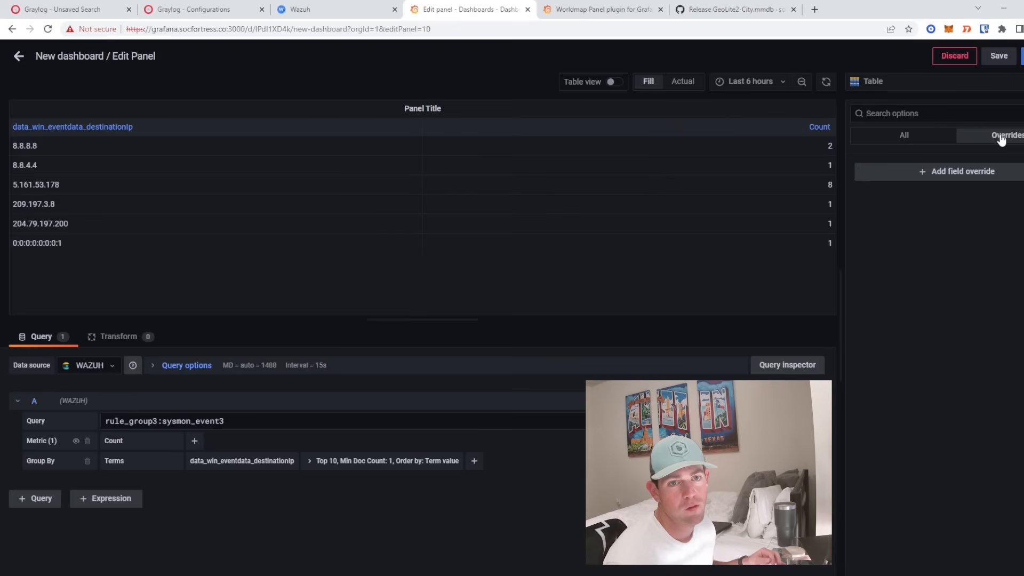
# - Add a Fields with name override targeting data_win_eventdata_destinationIp
pyautogui.click(971, 172)
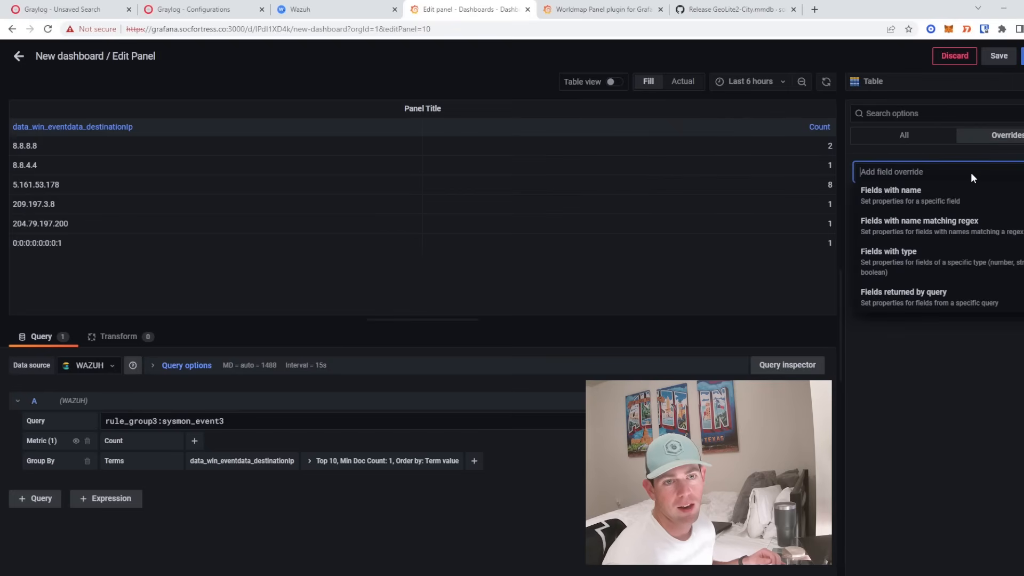
pyautogui.click(878, 202)
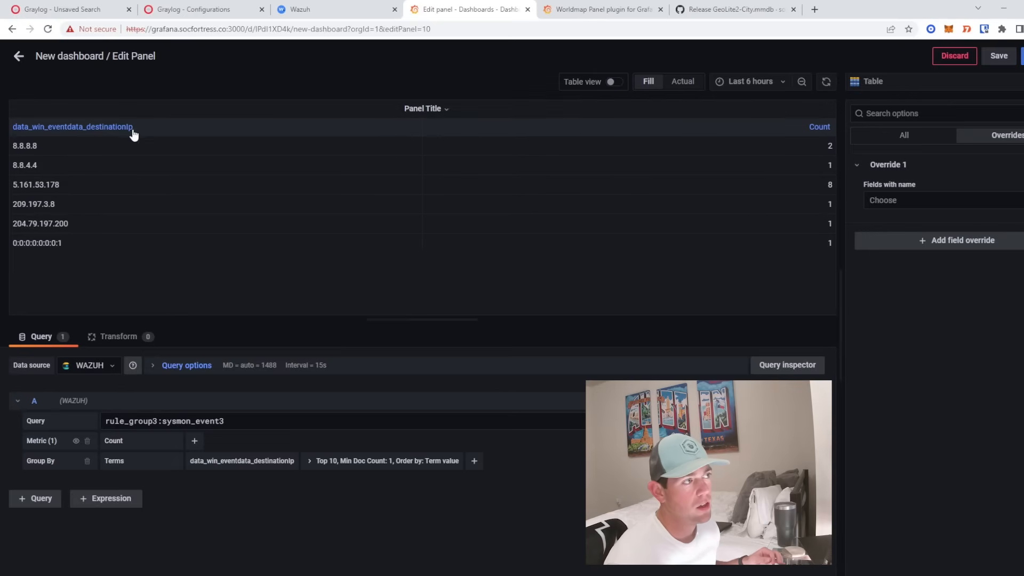
pyautogui.moveTo(142, 128); pyautogui.dragTo(13, 133)
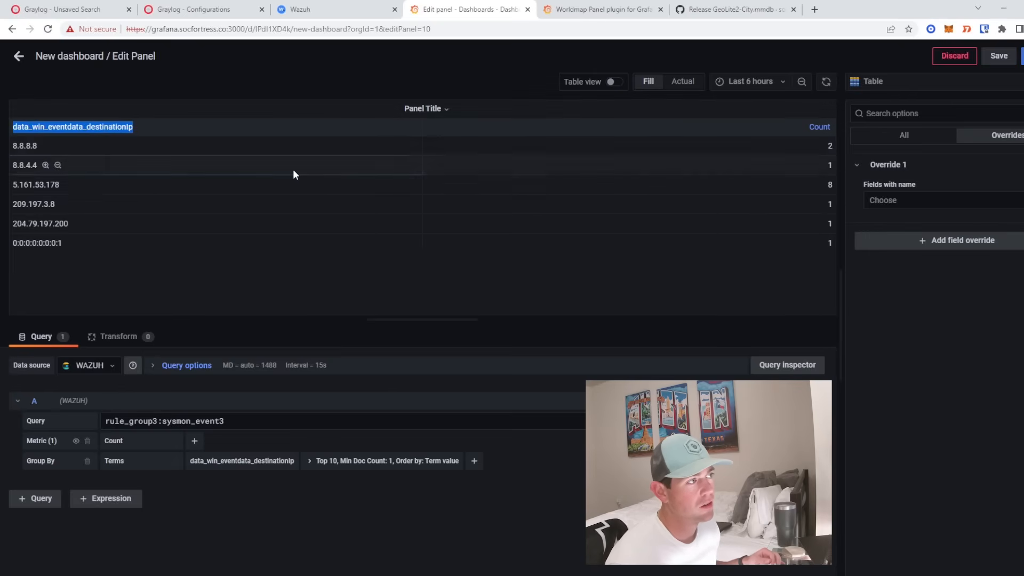
pyautogui.click(893, 208)
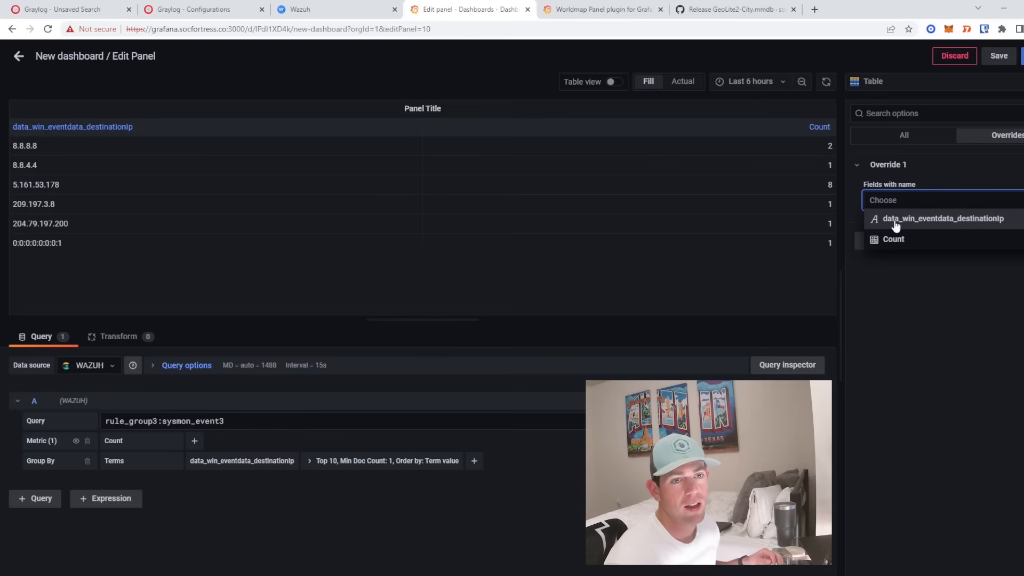
pyautogui.click(934, 226)
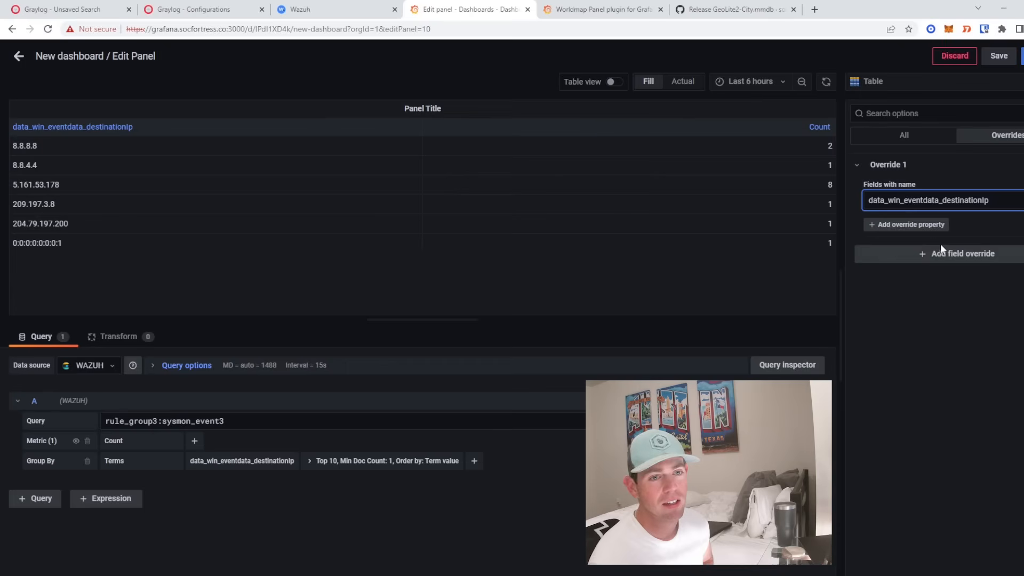
# - Give the override a Data links property and start a new link
pyautogui.click(930, 230)
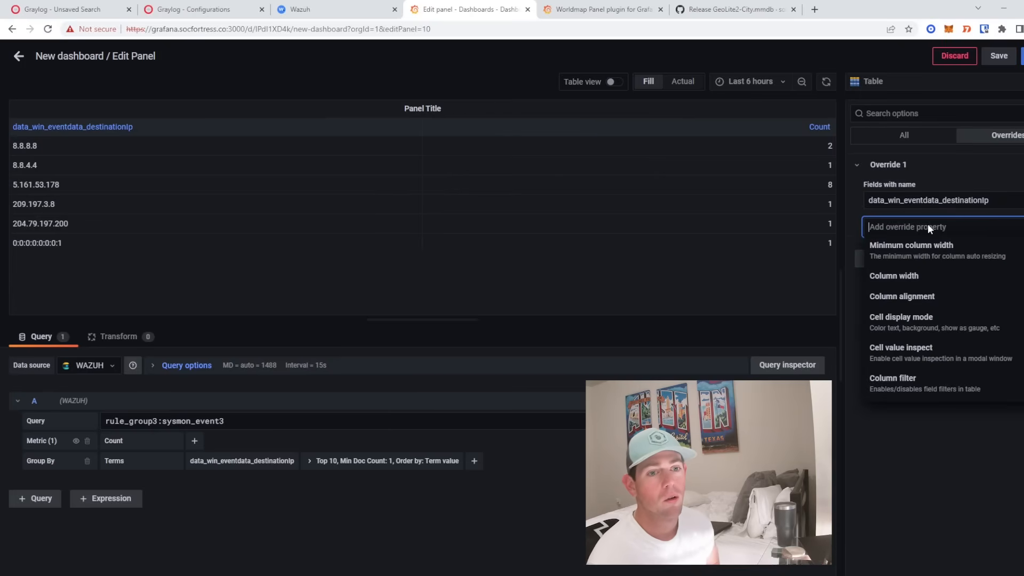
pyautogui.click(906, 318)
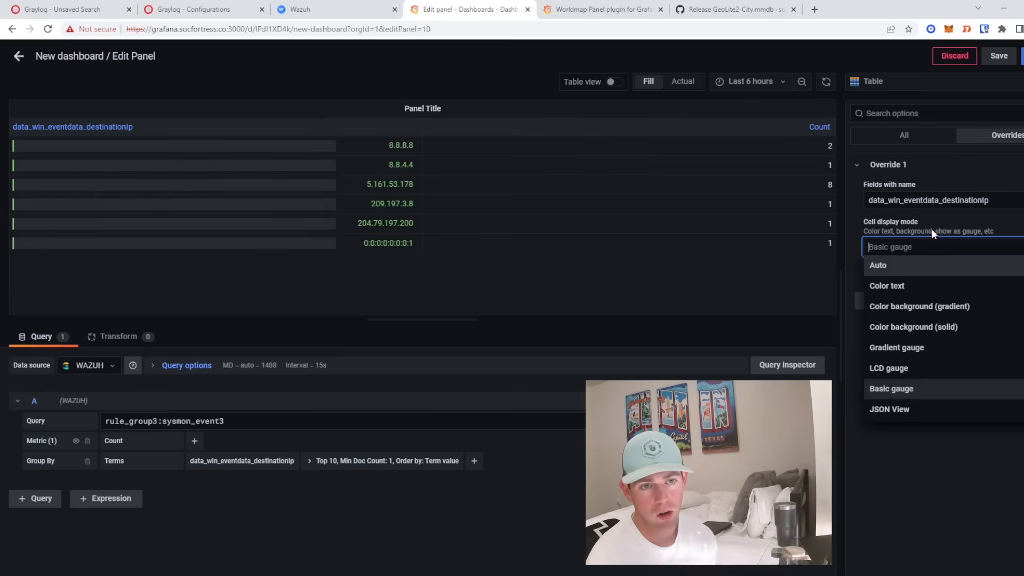
pyautogui.click(1021, 222)
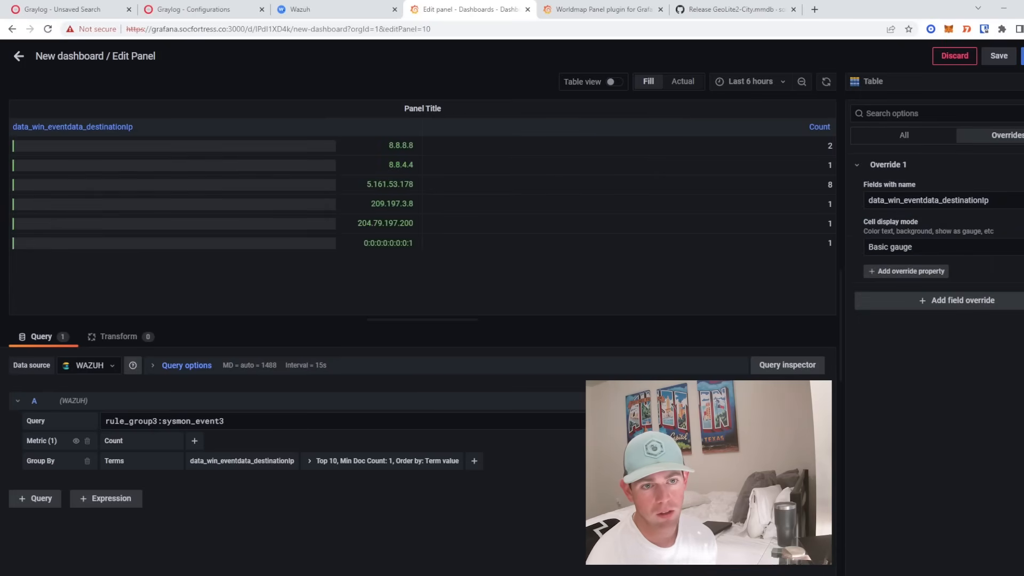
pyautogui.click(1021, 222)
pyautogui.click(932, 224)
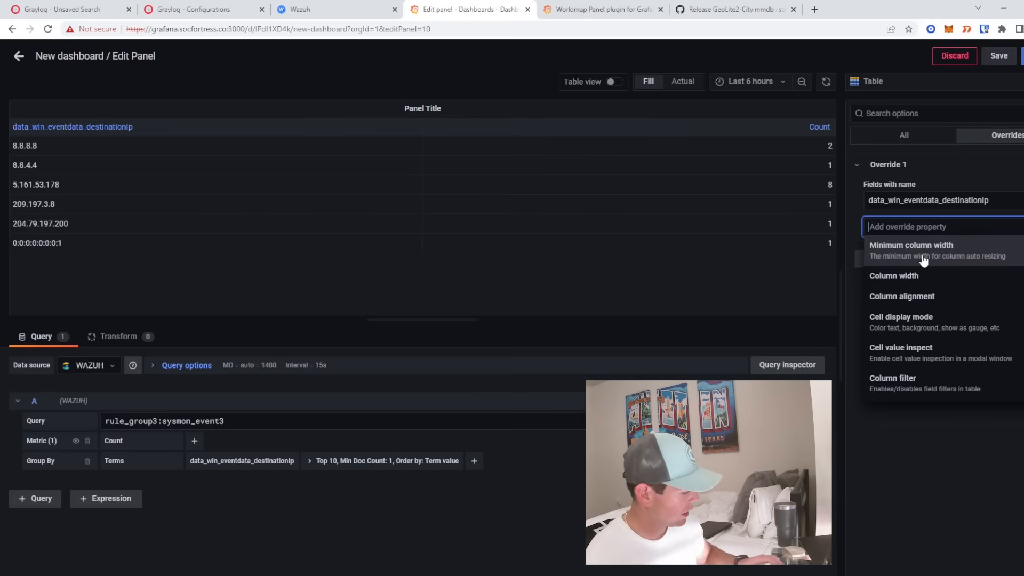
pyautogui.write('data')
pyautogui.click(925, 245)
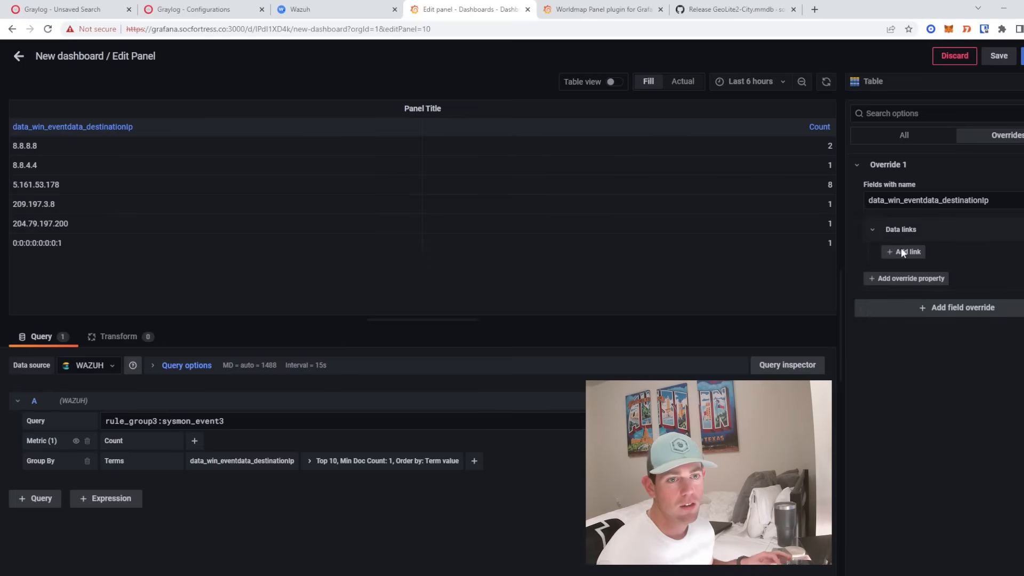
pyautogui.click(902, 253)
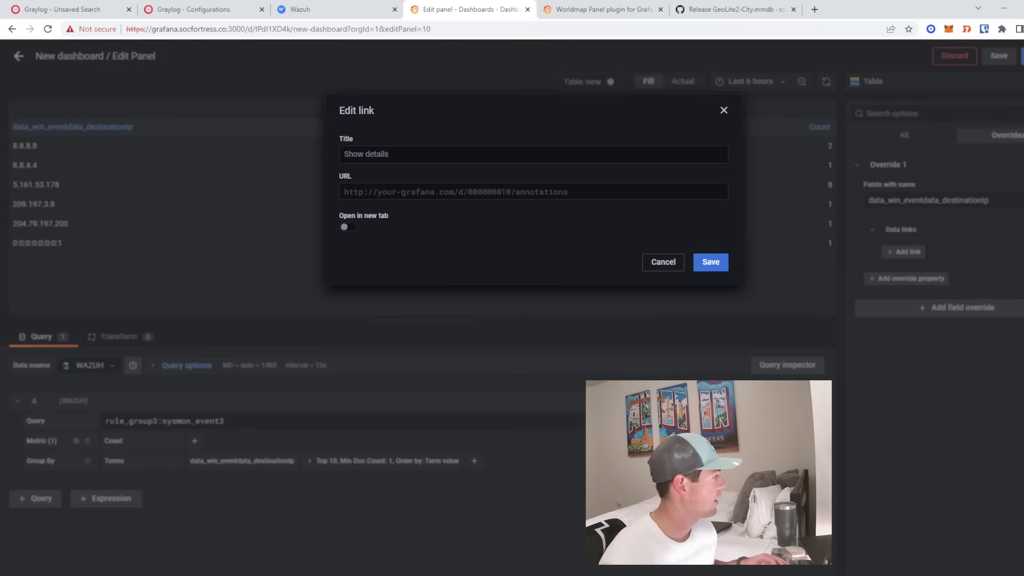
# - Copy the Talos lookup URL from the article into the link's URL field
pyautogui.moveTo(0, 130); pyautogui.dragTo(518, 144)
pyautogui.doubleClick(517, 145)
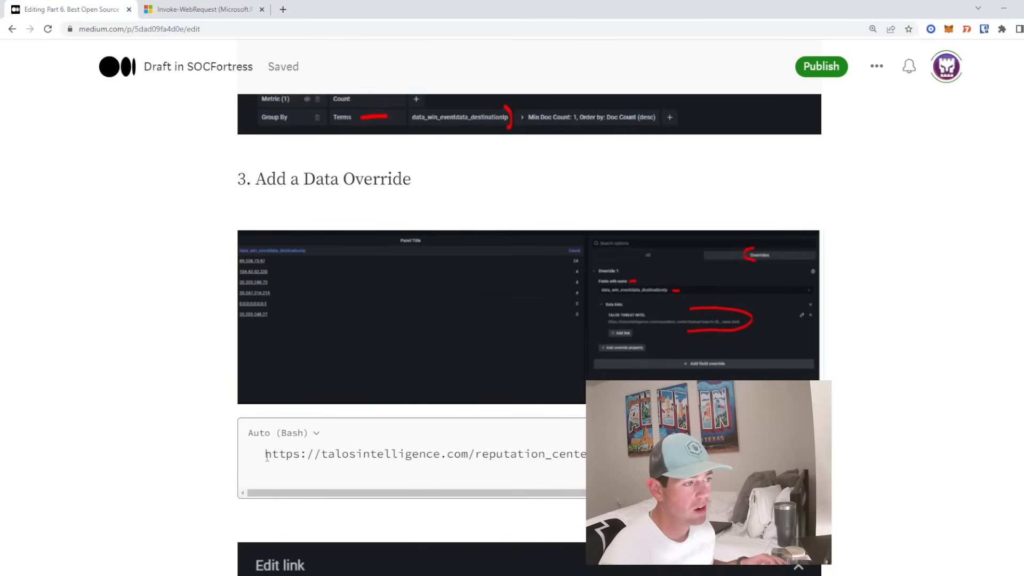
pyautogui.moveTo(265, 456); pyautogui.dragTo(602, 471)
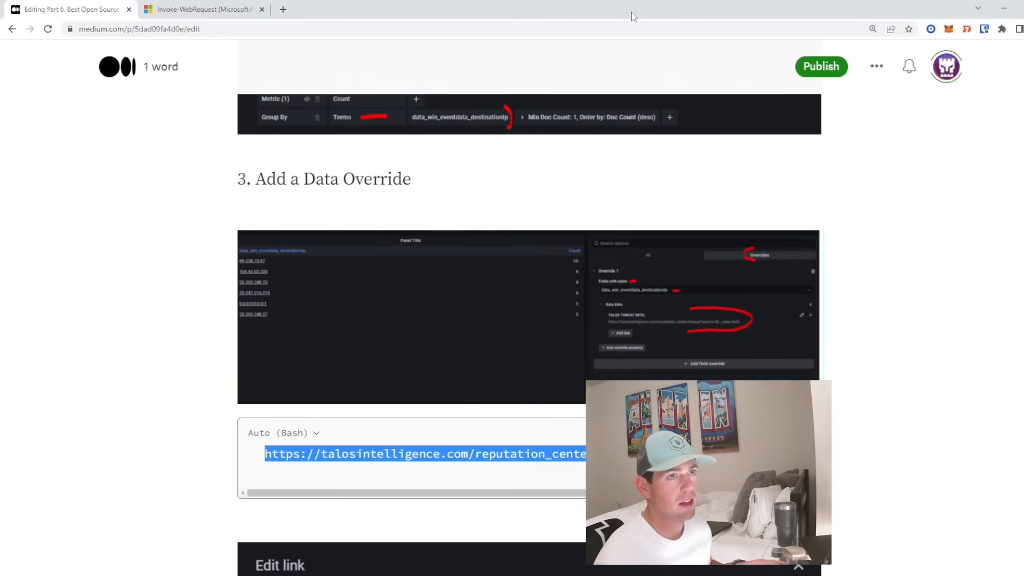
pyautogui.moveTo(633, 16); pyautogui.dragTo(0, 133)
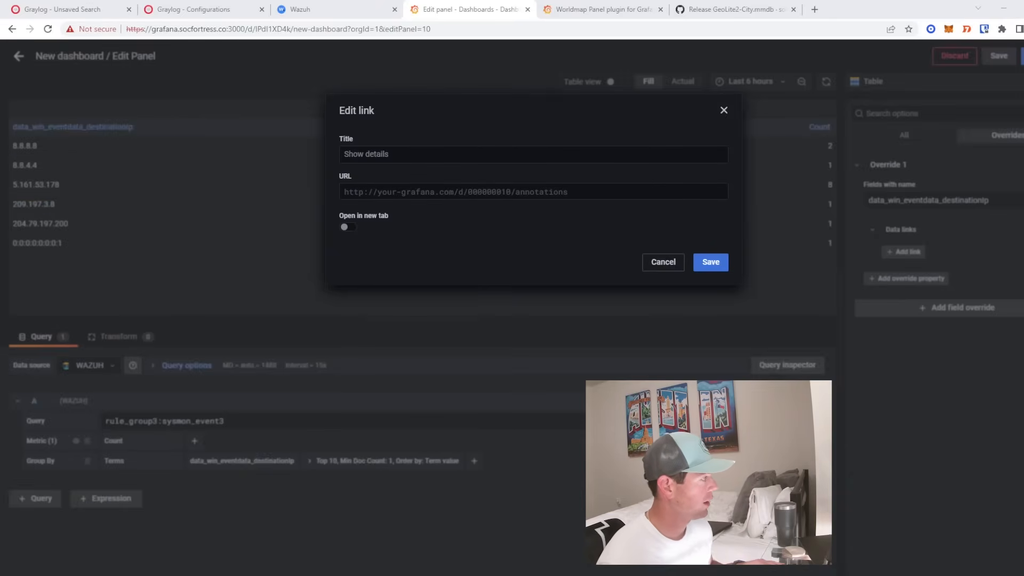
pyautogui.click(491, 191)
pyautogui.write('https://talosintelligence.com/reputation_center/lookup?search=${__value.text}')
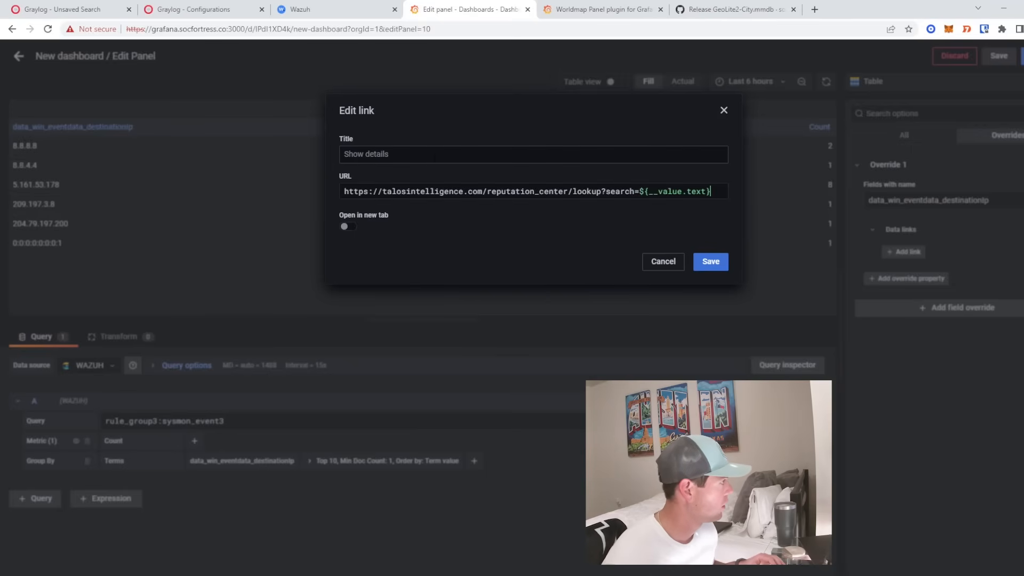
# - Title the data link TALOS THREAT INTEL
pyautogui.click(435, 155)
pyautogui.write('TALSO')
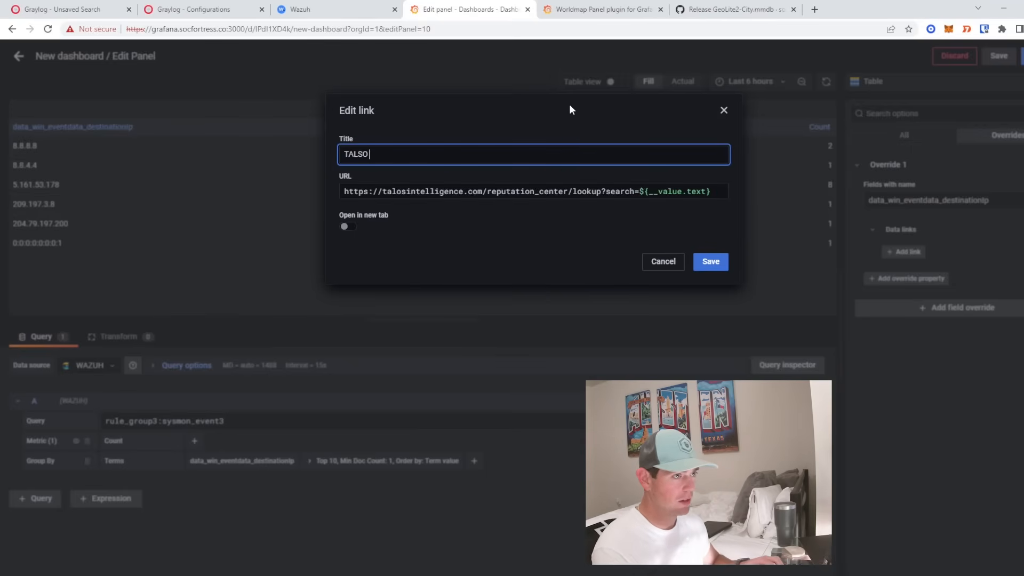
pyautogui.press('BackSpace')
pyautogui.press('BackSpace')
pyautogui.press('BackSpace')
pyautogui.write('OS THREAT INTEL')
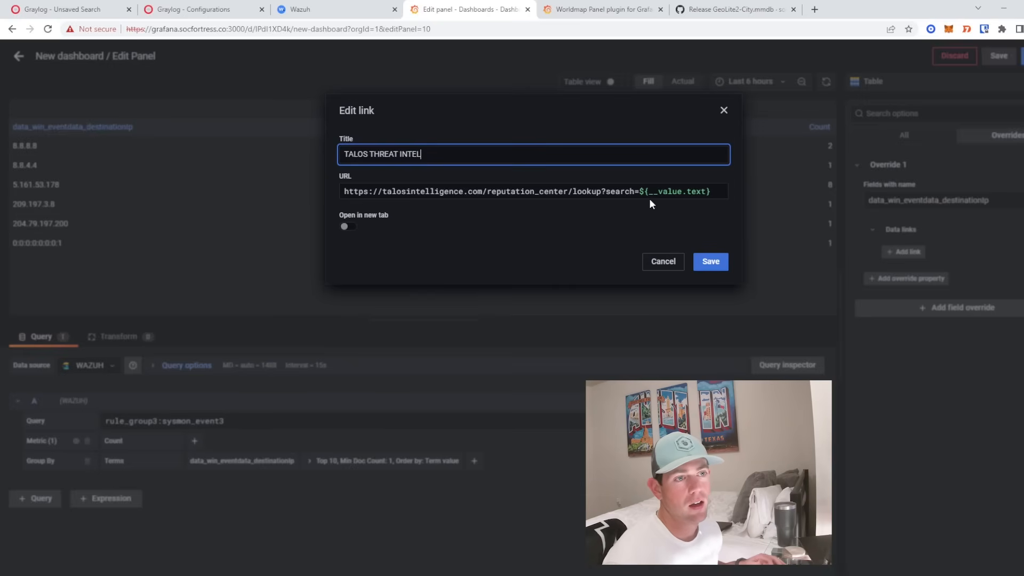
# - Keep the value placeholder at the end of the Talos URL after testing 8.8.8.8
pyautogui.moveTo(639, 191); pyautogui.dragTo(710, 190)
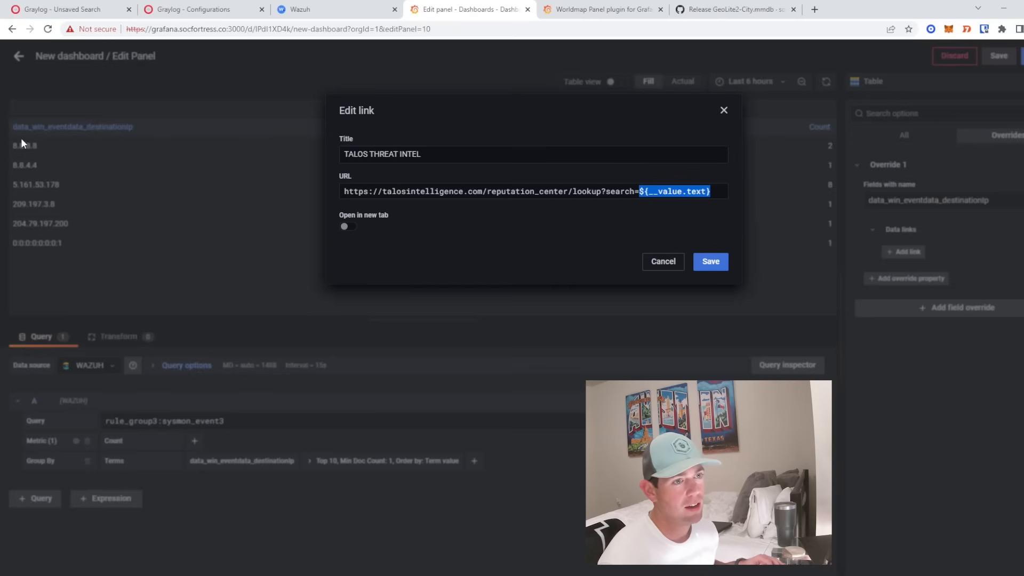
pyautogui.click(643, 191)
pyautogui.moveTo(640, 192); pyautogui.dragTo(717, 191)
pyautogui.hotkey('ctrl', 'c')
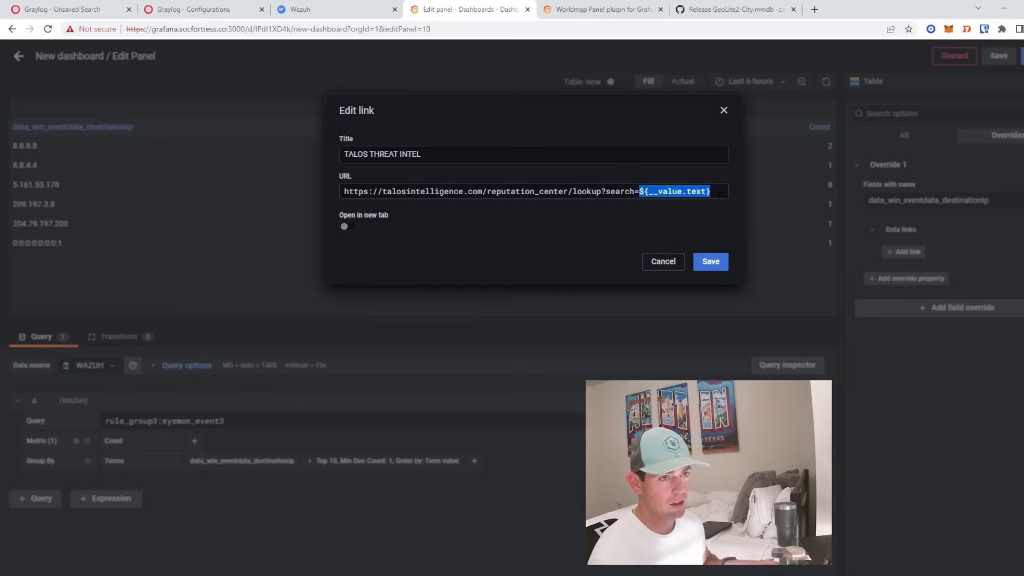
pyautogui.press('BackSpace')
pyautogui.write('8.8.8.8')
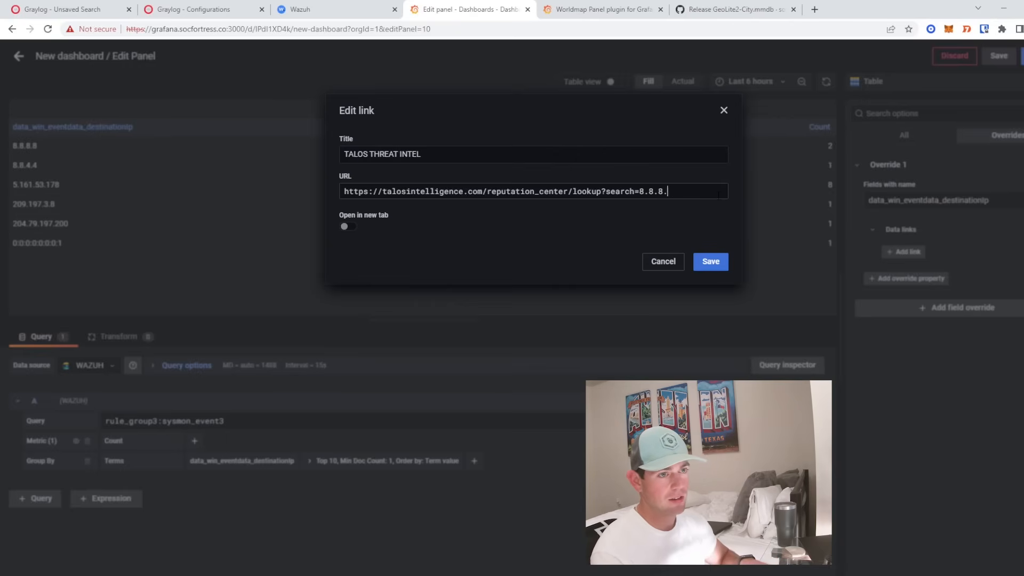
pyautogui.press('BackSpace')
pyautogui.press('BackSpace')
pyautogui.press('BackSpace')
pyautogui.press('BackSpace')
pyautogui.press('BackSpace')
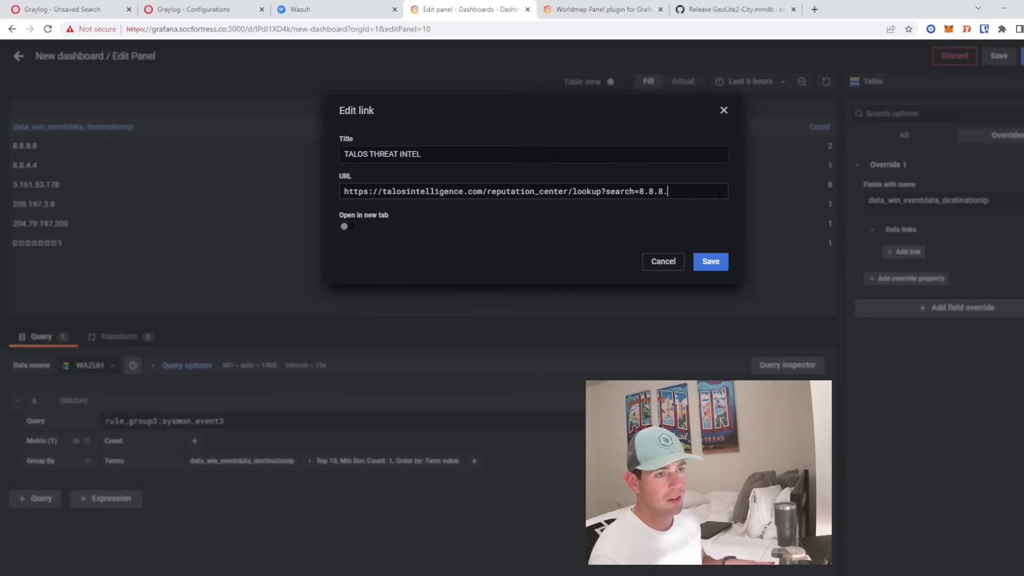
pyautogui.press('BackSpace')
pyautogui.press('BackSpace')
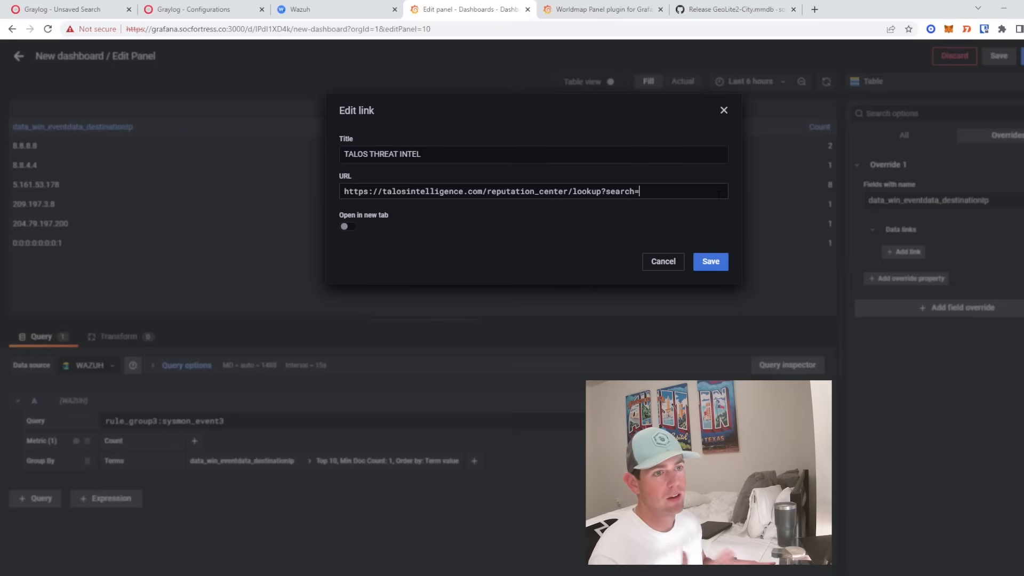
pyautogui.hotkey('ctrl', 'v')
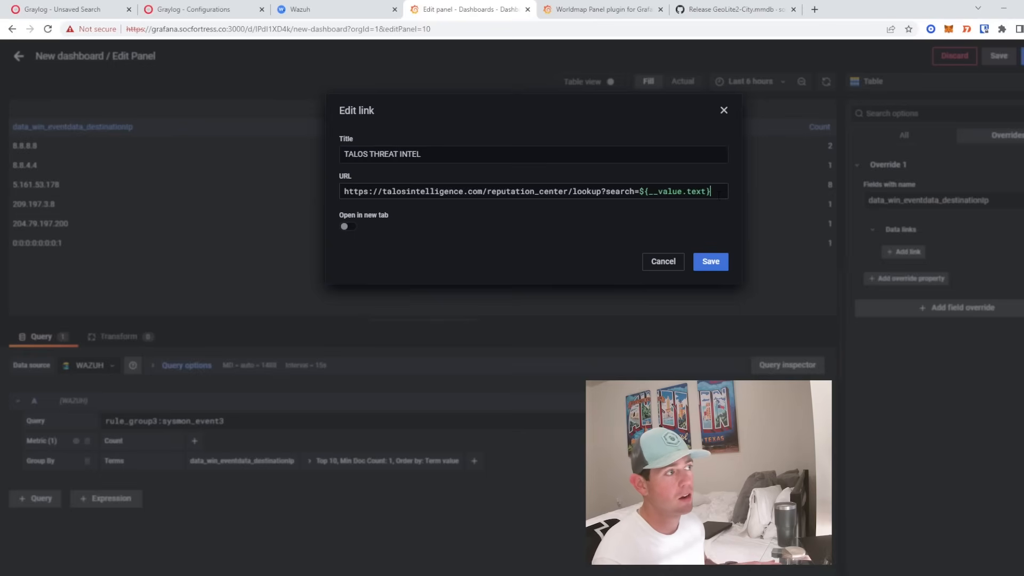
# - Make the link open in a new tab, save it, and return to the dashboard
pyautogui.click(348, 227)
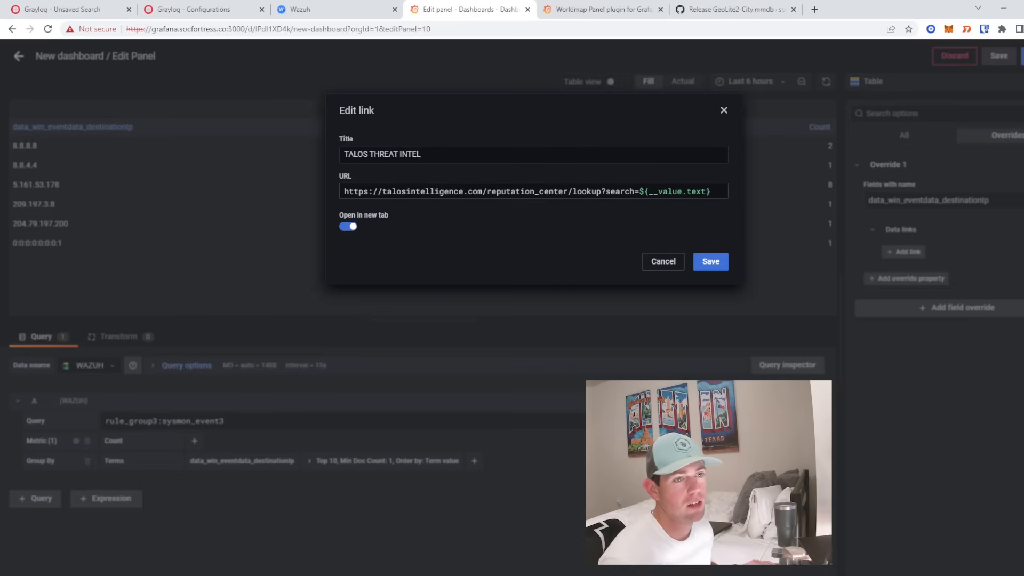
pyautogui.click(723, 264)
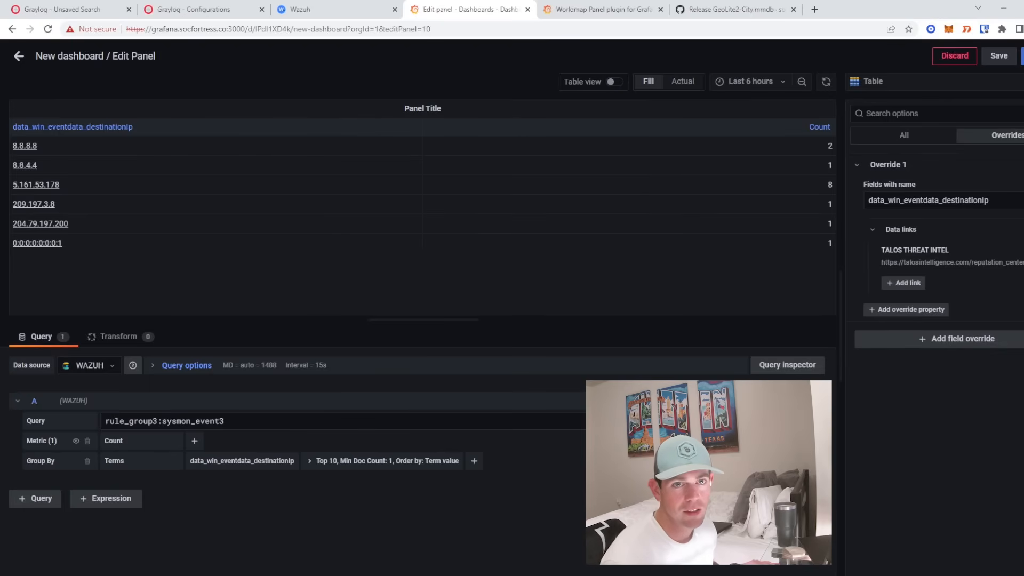
pyautogui.click(19, 56)
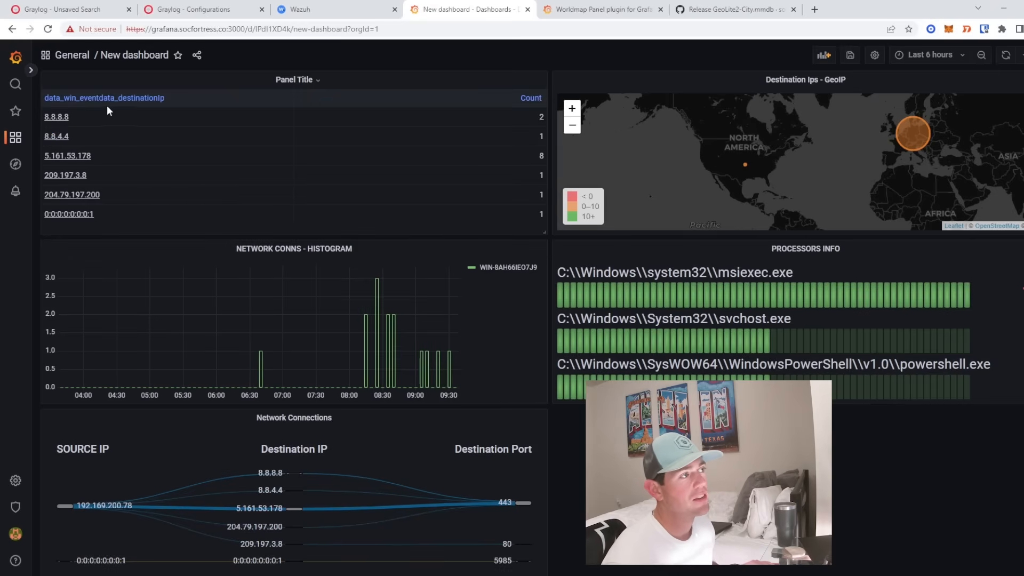
pyautogui.click(60, 119)
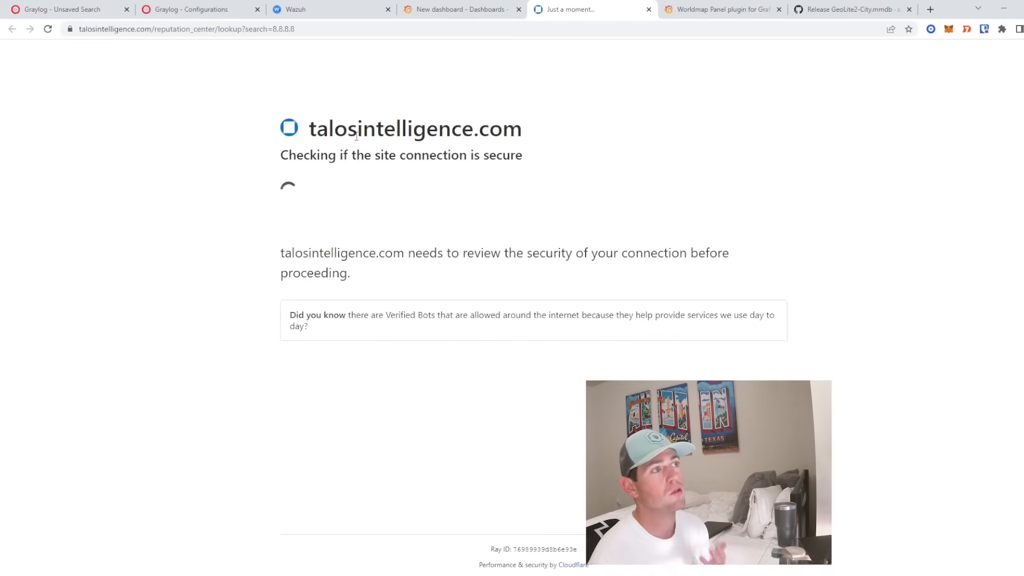
pyautogui.click(252, 29)
pyautogui.moveTo(253, 29); pyautogui.dragTo(296, 29)
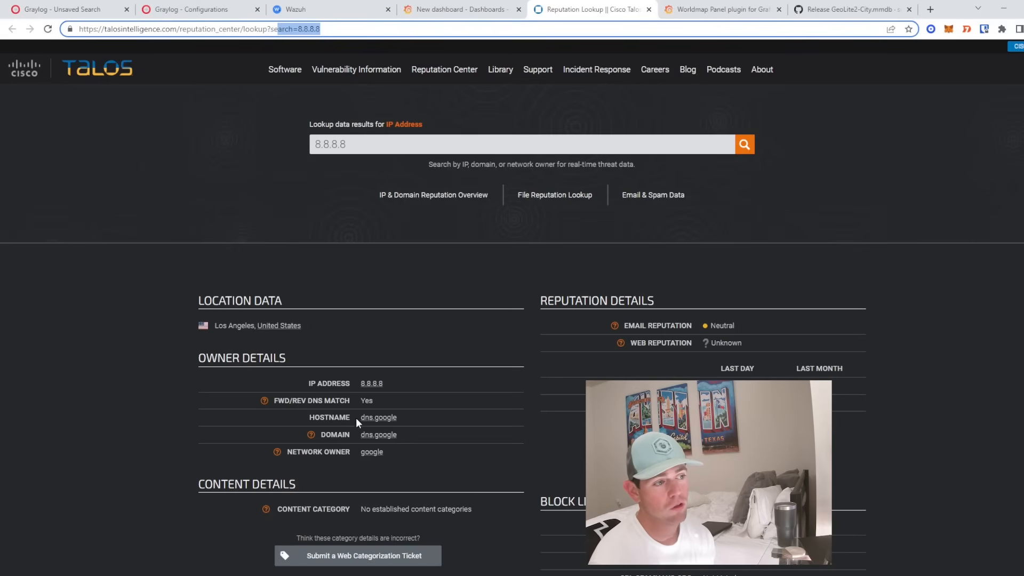
pyautogui.moveTo(358, 418); pyautogui.dragTo(404, 422)
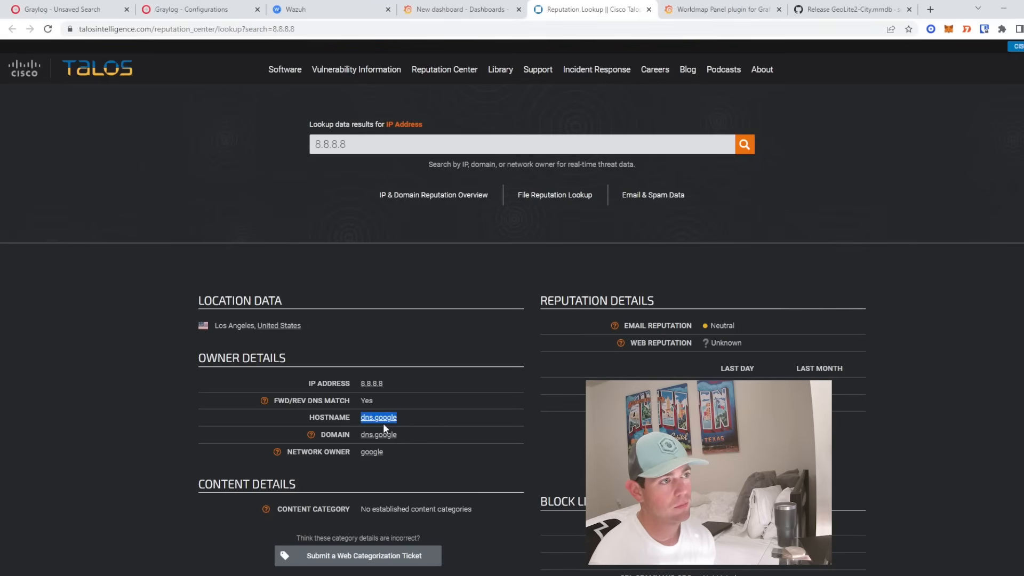
pyautogui.click(328, 143)
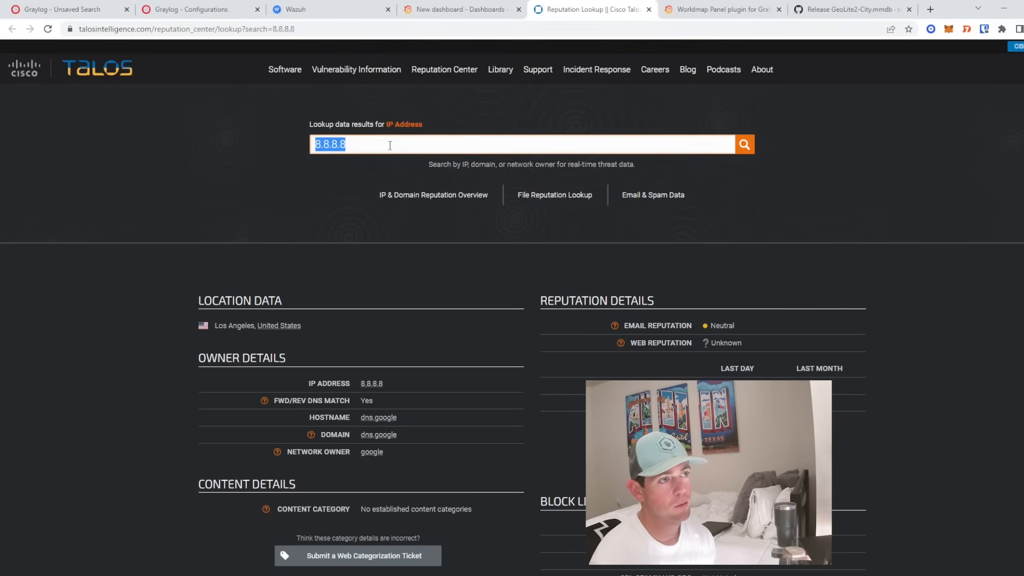
pyautogui.click(649, 10)
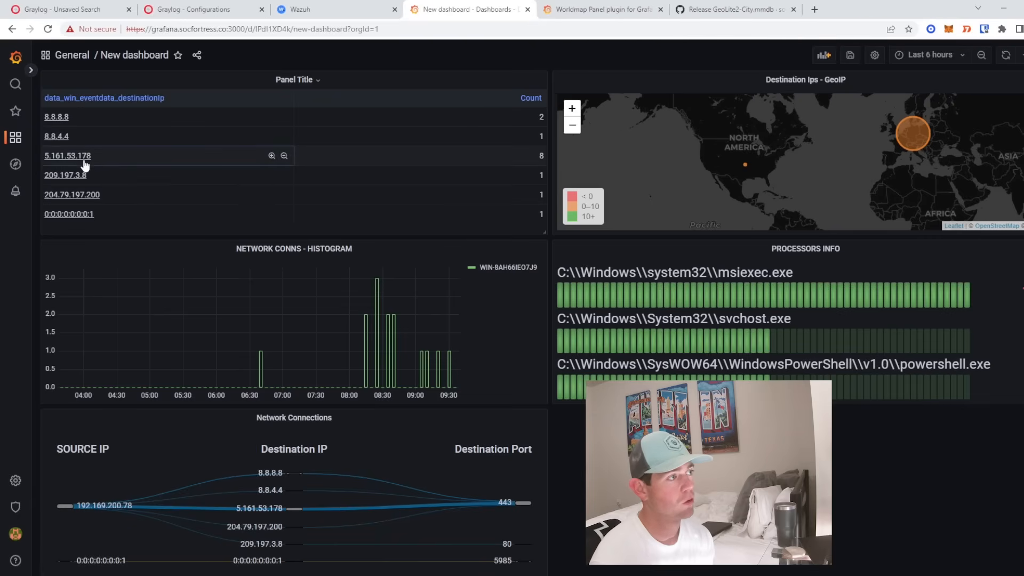
pyautogui.click(78, 176)
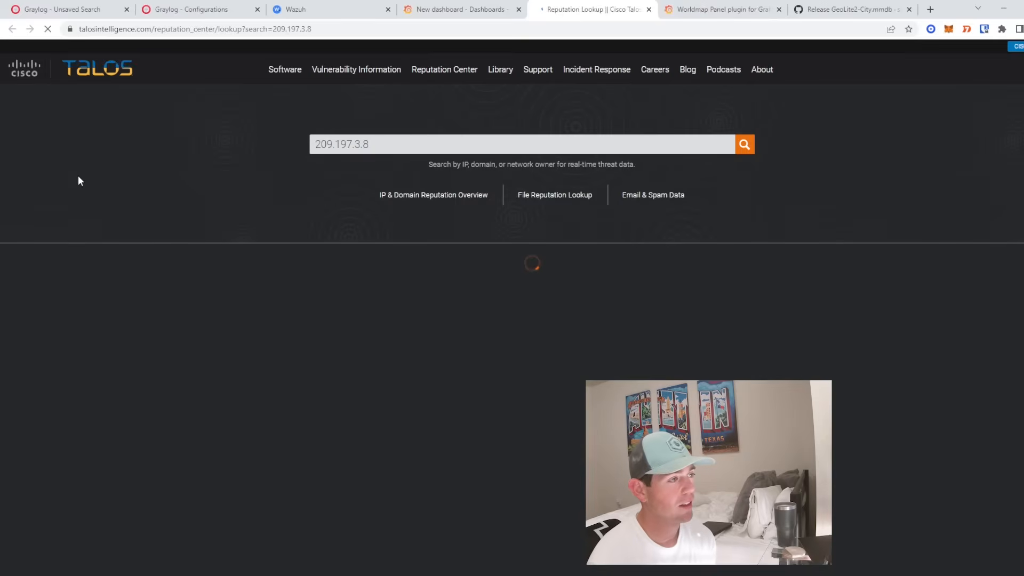
pyautogui.moveTo(268, 29); pyautogui.dragTo(352, 41)
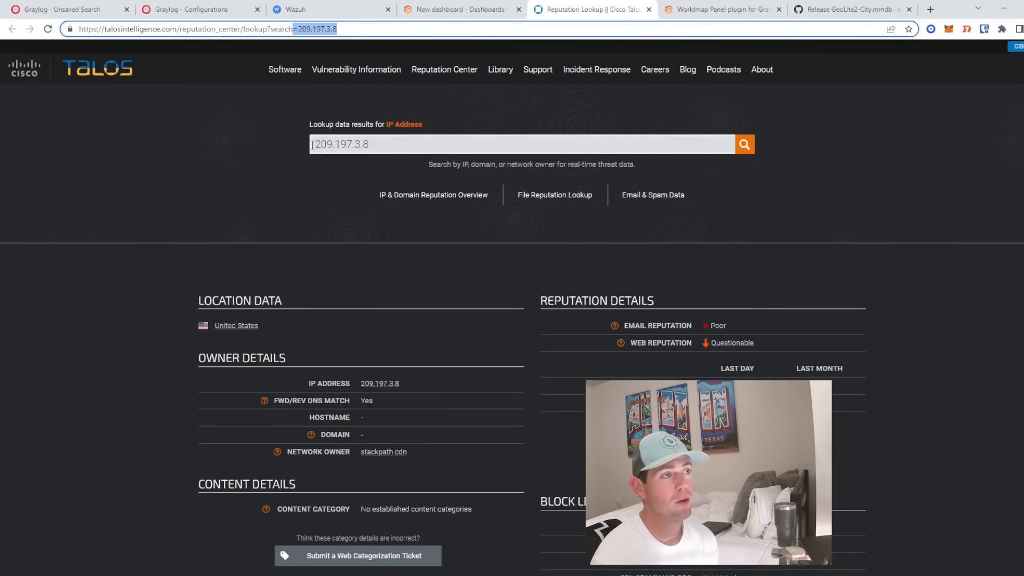
pyautogui.doubleClick(349, 144)
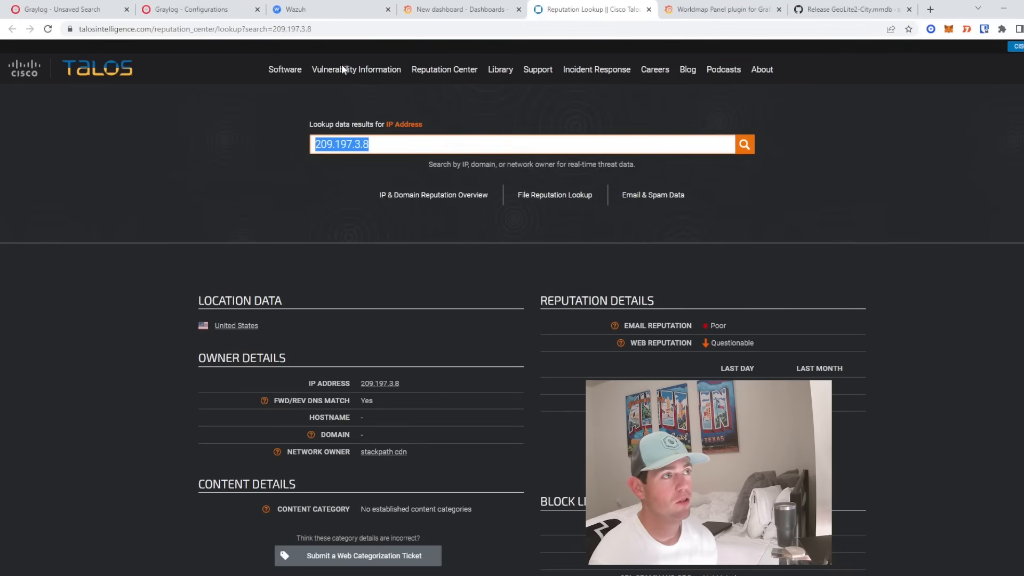
pyautogui.click(649, 9)
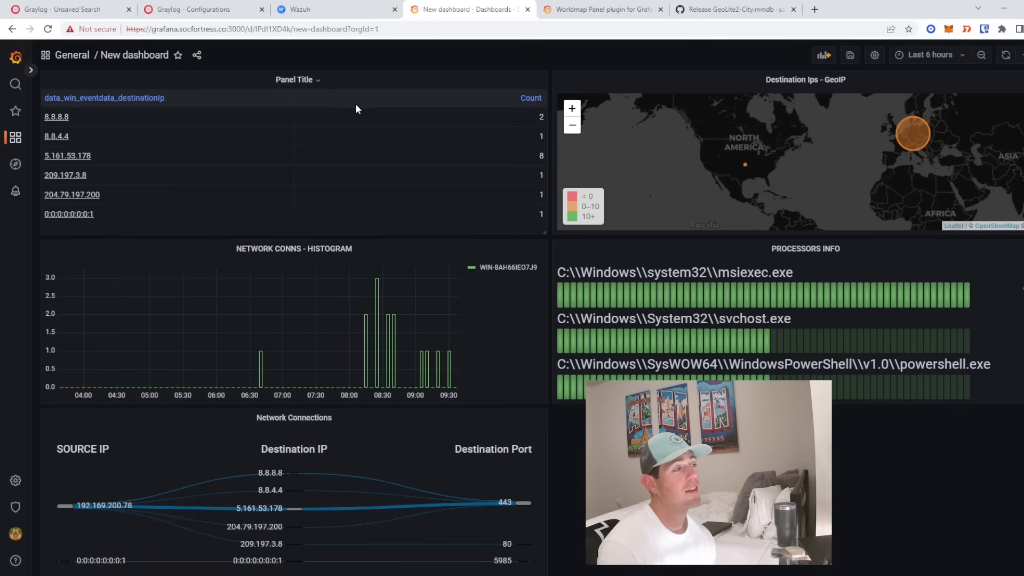
pyautogui.click(67, 156)
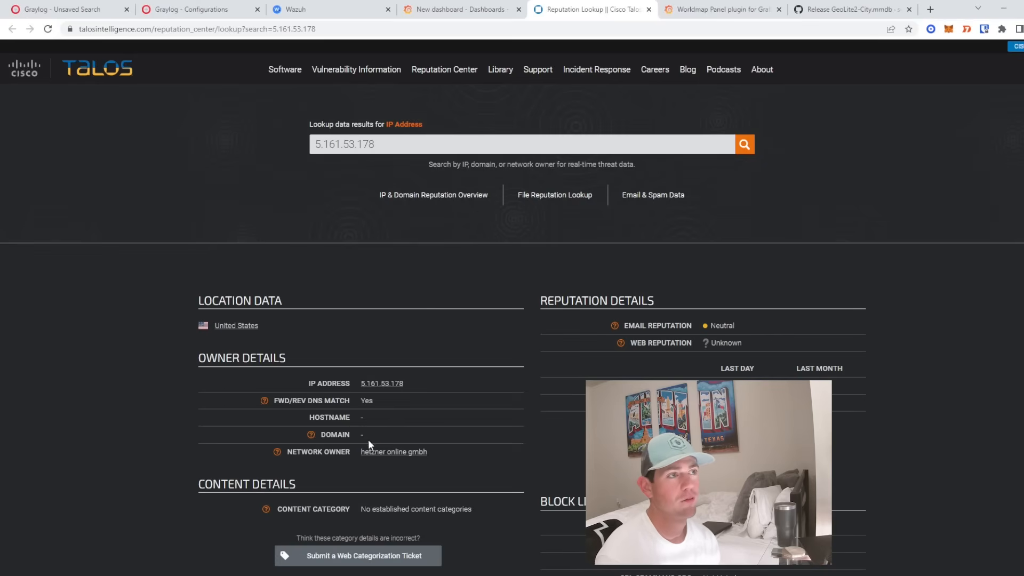
pyautogui.scroll(-1, 368, 440)
pyautogui.scroll(-2, 369, 414)
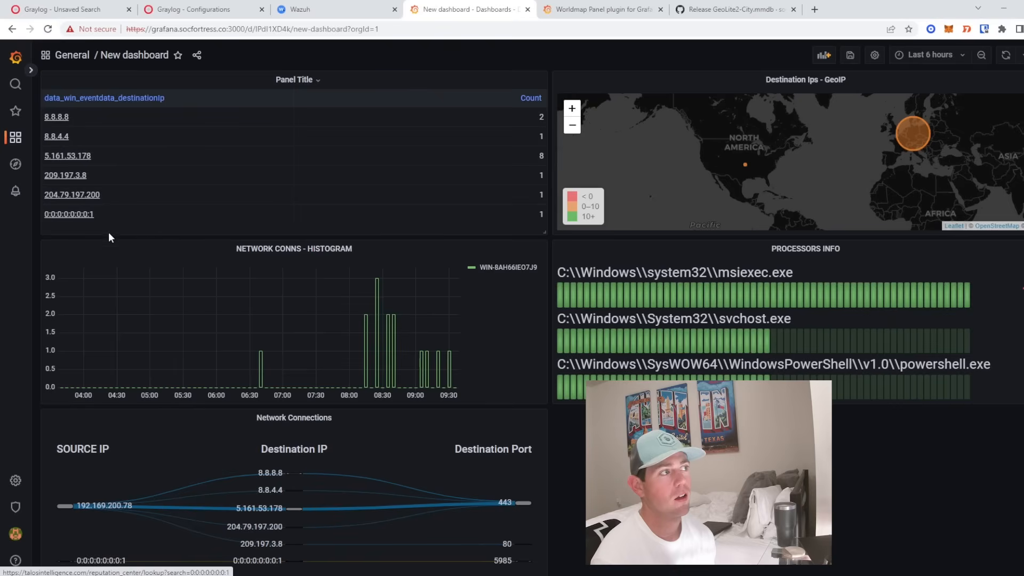
# - Close the 5.161.53.178 lookup and open the Talos lookup for 8.8.4.4 from the table
pyautogui.click(648, 9)
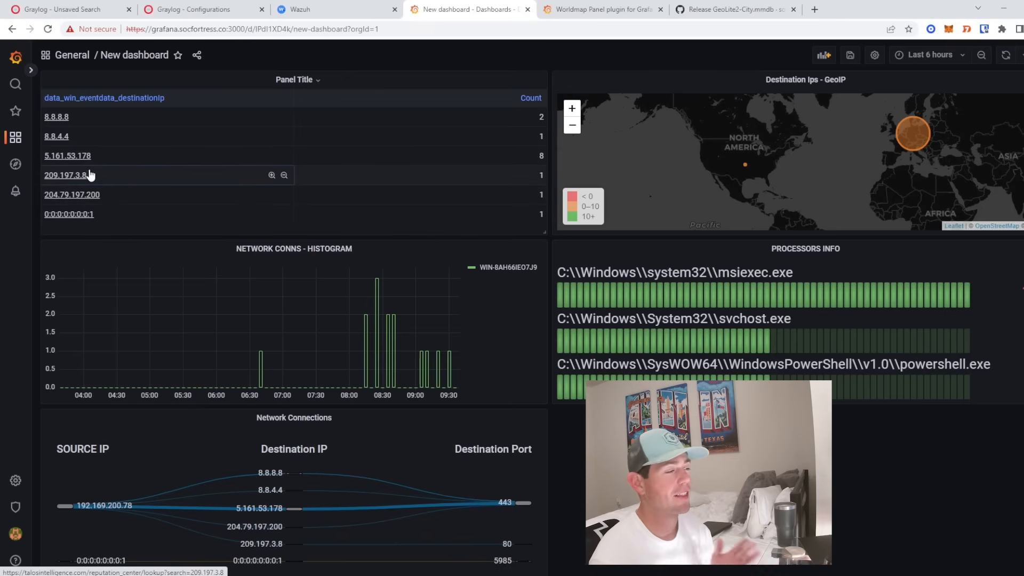
pyautogui.click(56, 136)
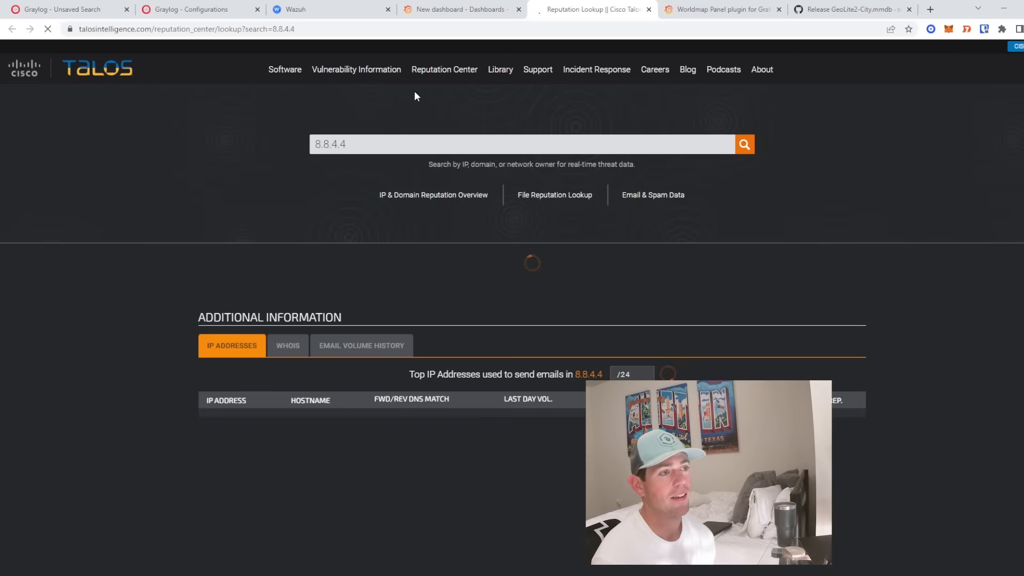
pyautogui.click(472, 9)
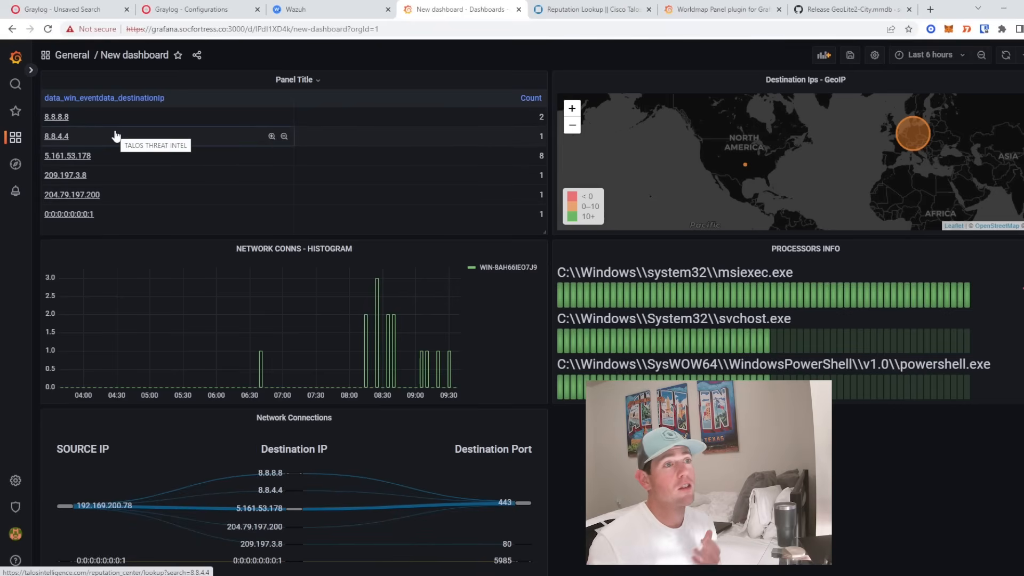
# - Compare the 8.8.4.4 Talos results (owner lumen, hostname dns.google) with the dashboard, ending on Grafana
pyautogui.click(585, 9)
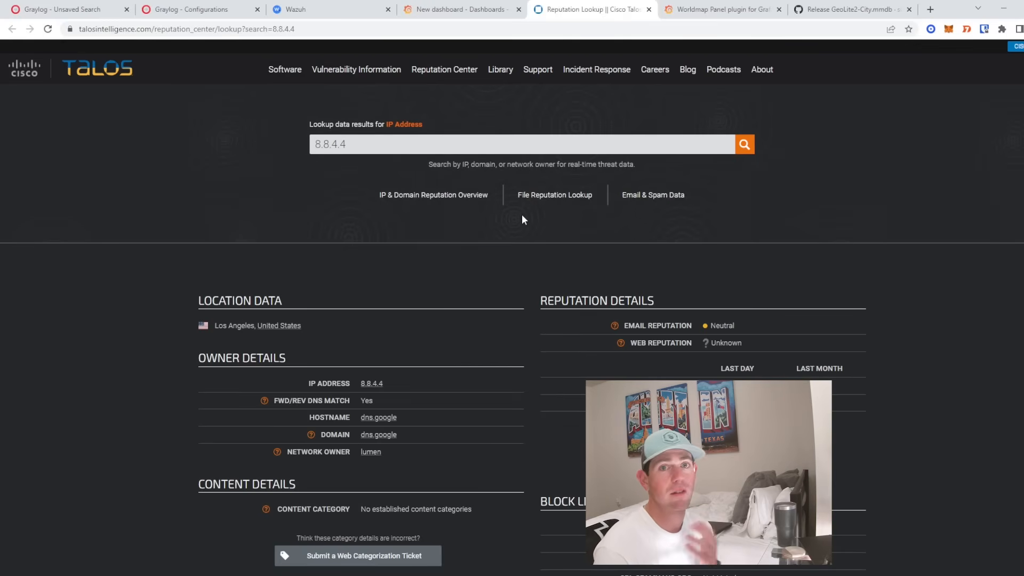
pyautogui.click(458, 9)
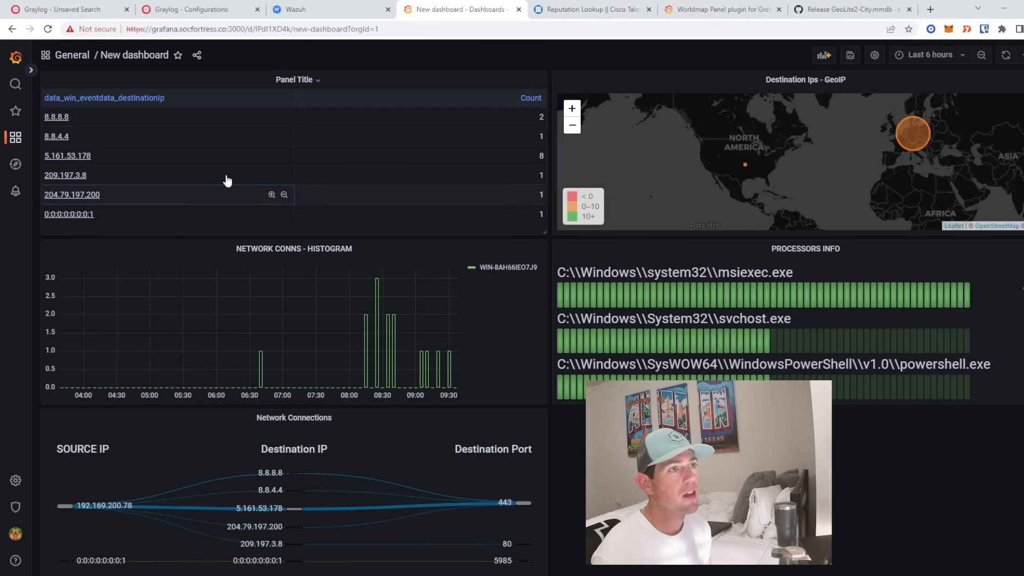
pyautogui.click(565, 9)
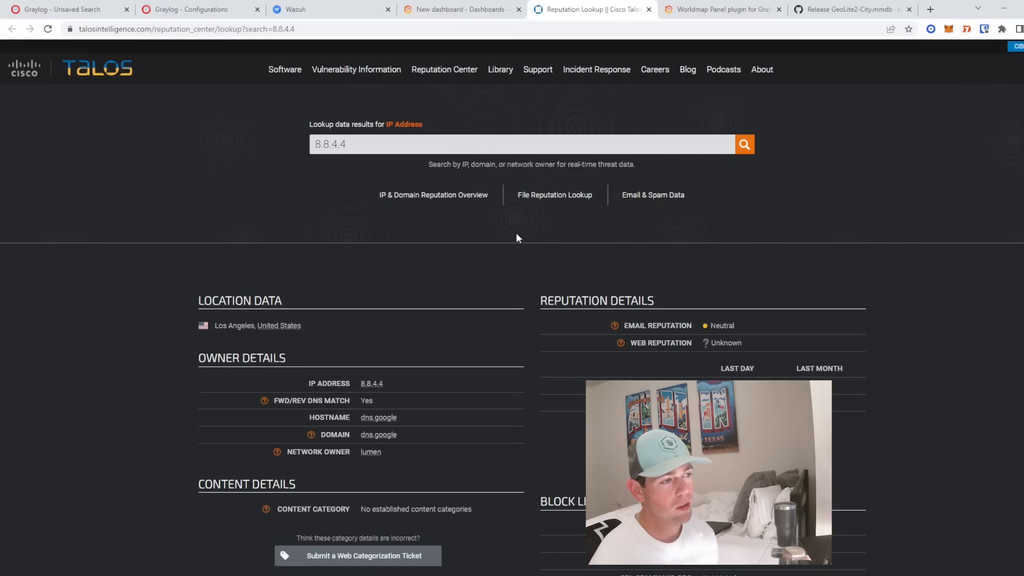
pyautogui.scroll(-4, 384, 222)
pyautogui.click(459, 9)
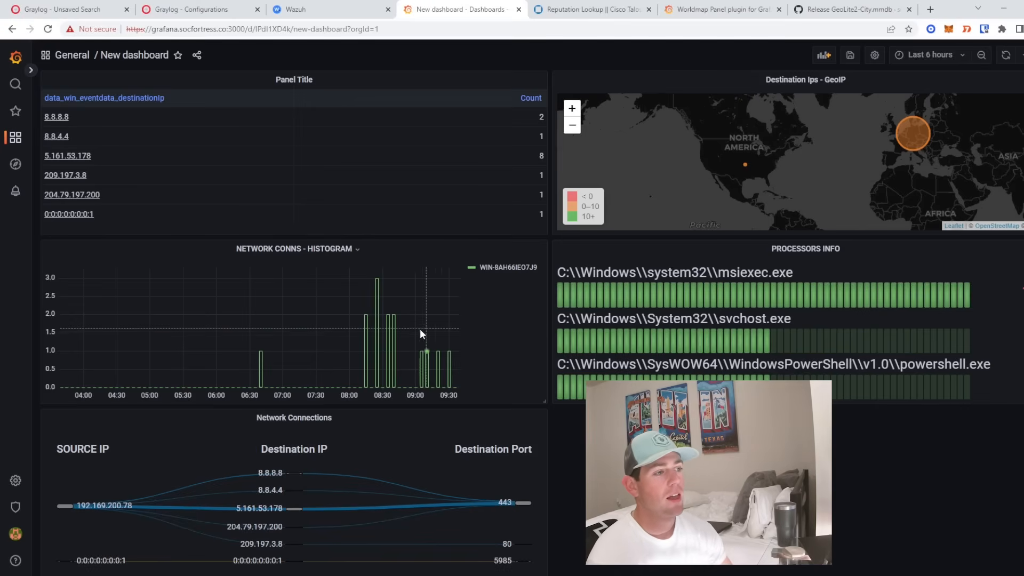
# - Move the histogram to the top right and put a full-width PROCESSORS INFO below Network Connections
pyautogui.moveTo(425, 81); pyautogui.dragTo(292, 69)
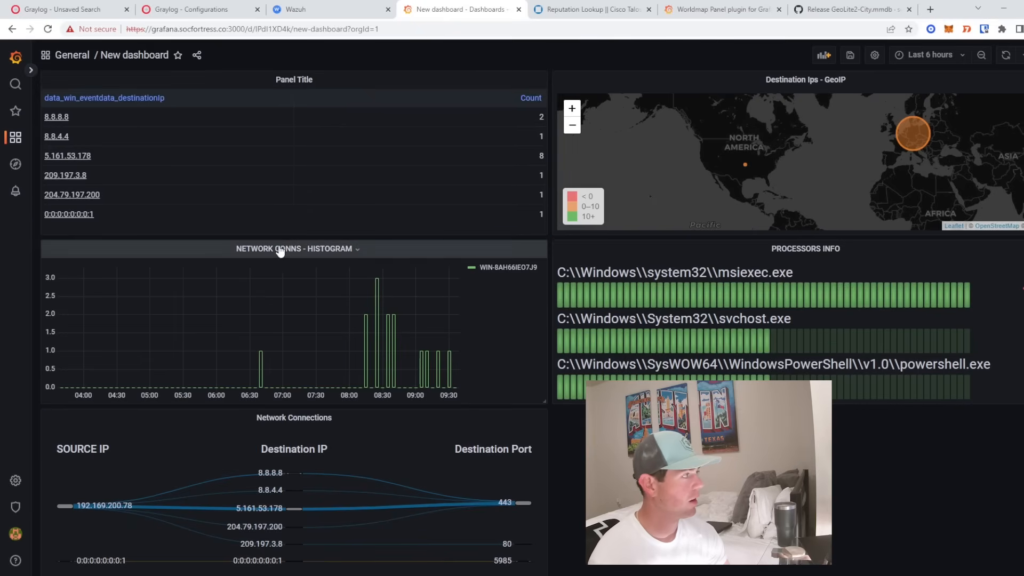
pyautogui.moveTo(279, 252); pyautogui.dragTo(786, 71)
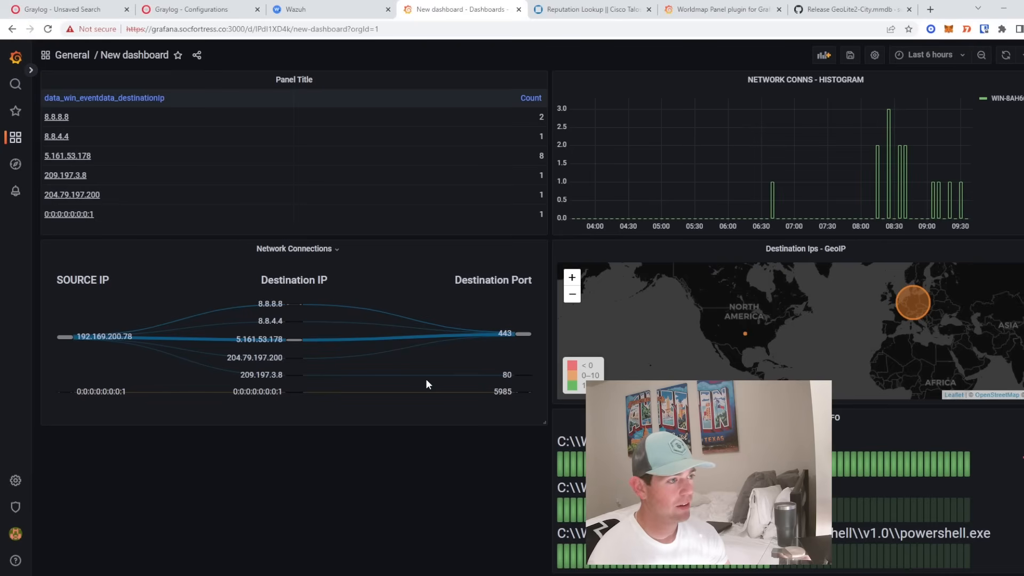
pyautogui.moveTo(655, 418); pyautogui.dragTo(137, 443)
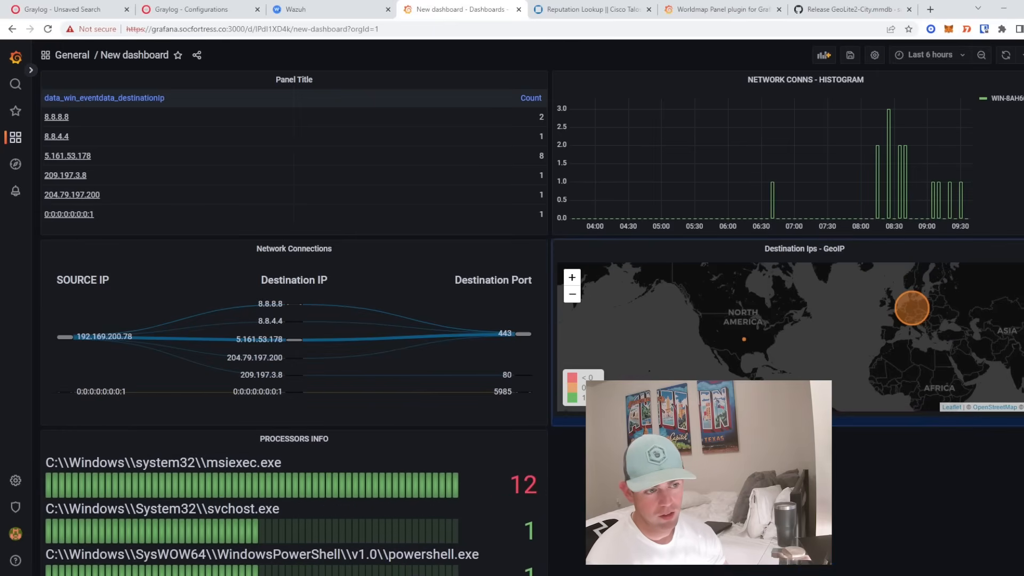
pyautogui.scroll(-1, 532, 325)
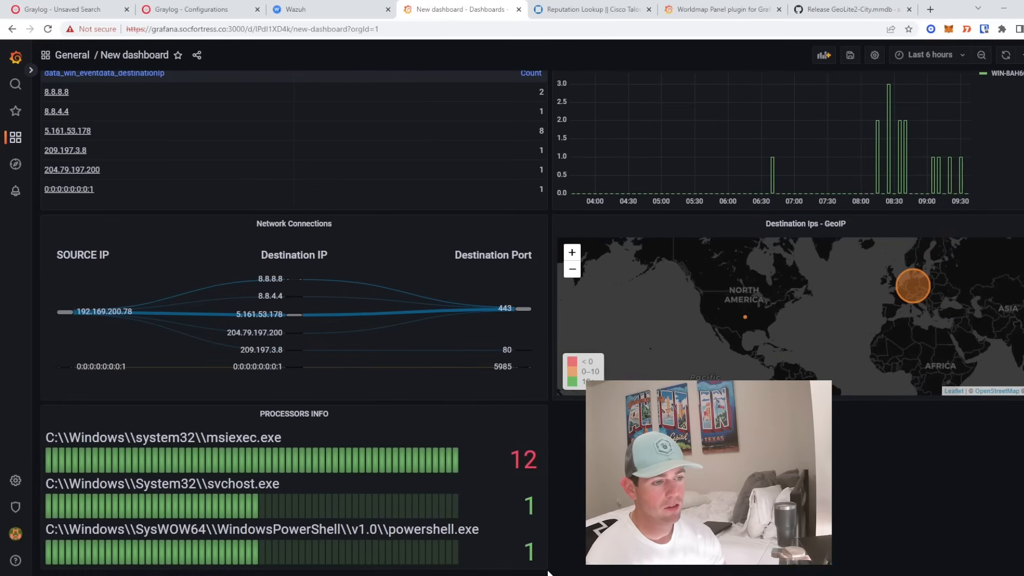
pyautogui.moveTo(547, 571); pyautogui.dragTo(1021, 568)
pyautogui.scroll(1, 639, 256)
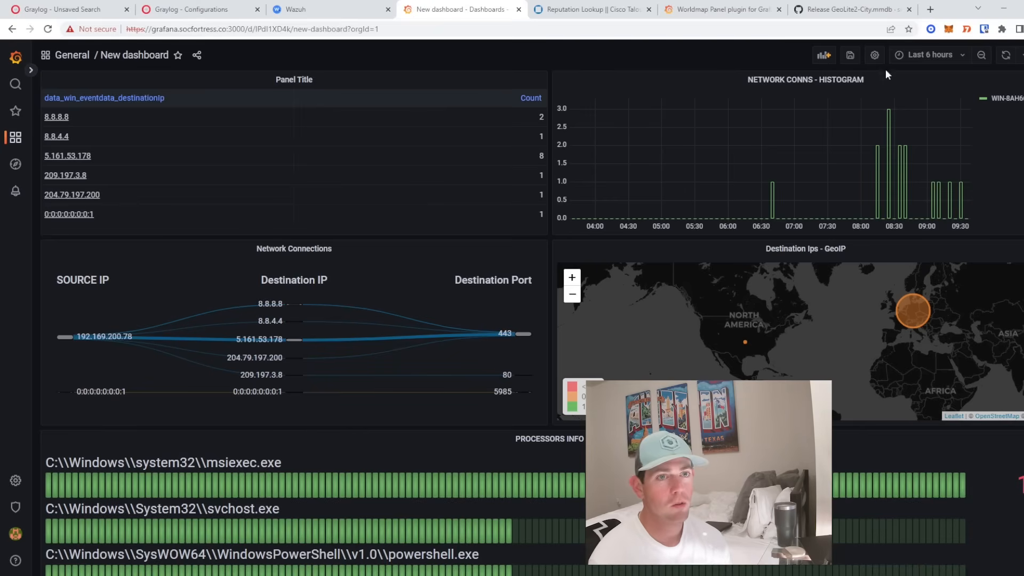
# - Save the rearranged New dashboard with all 68 changes
pyautogui.click(849, 60)
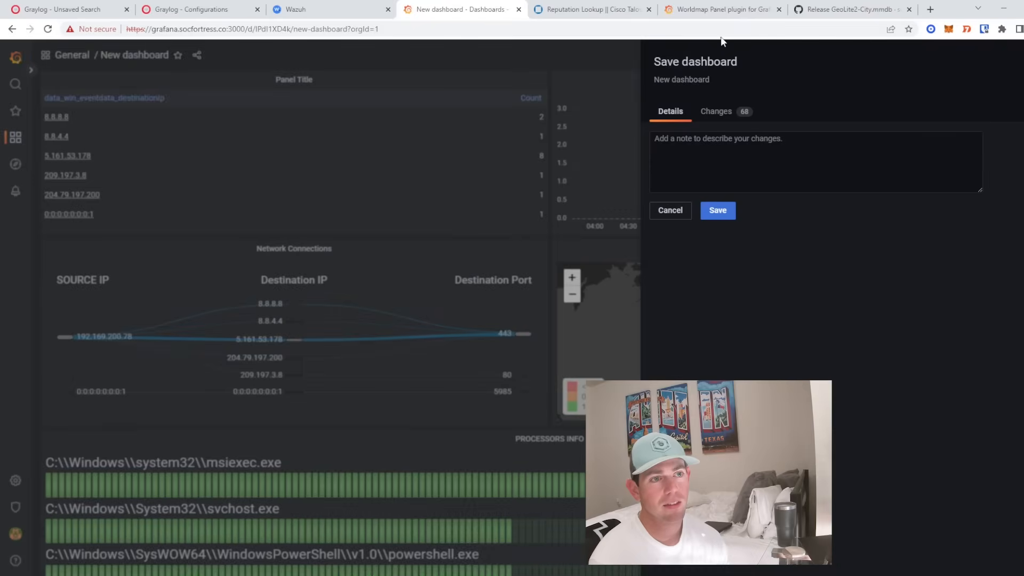
pyautogui.moveTo(652, 80); pyautogui.dragTo(750, 86)
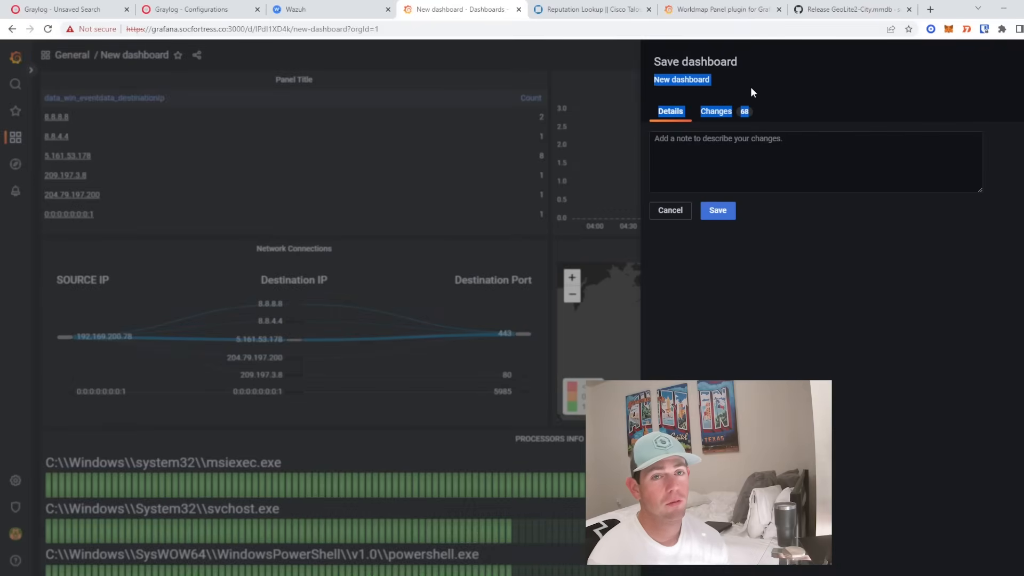
pyautogui.click(697, 79)
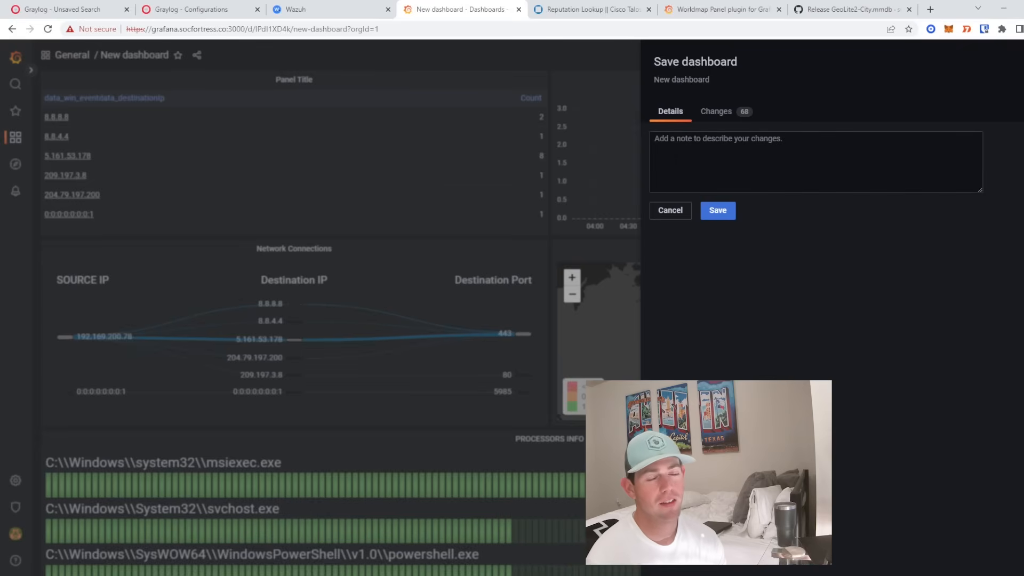
pyautogui.click(719, 212)
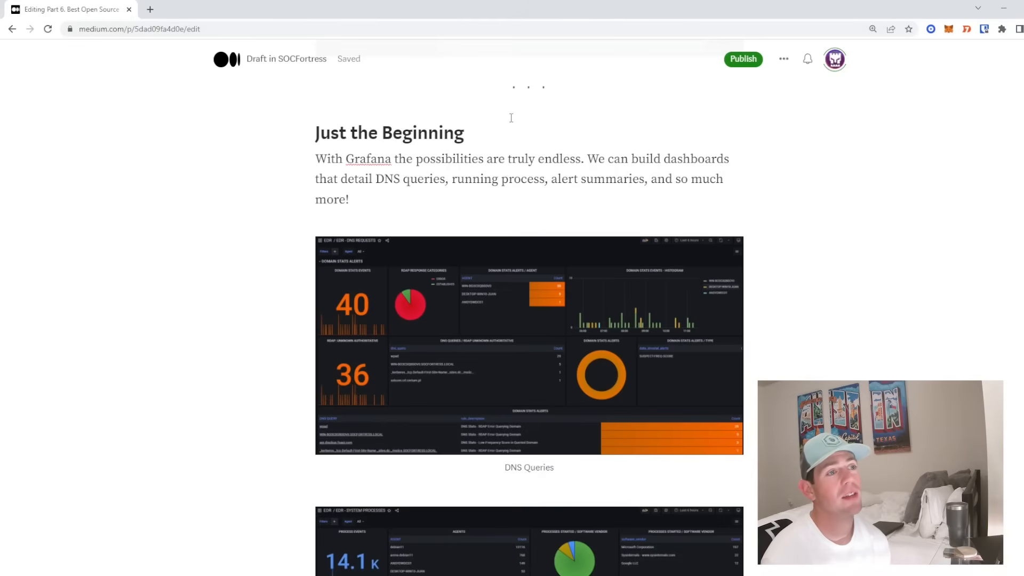
pyautogui.scroll(-1, 507, 114)
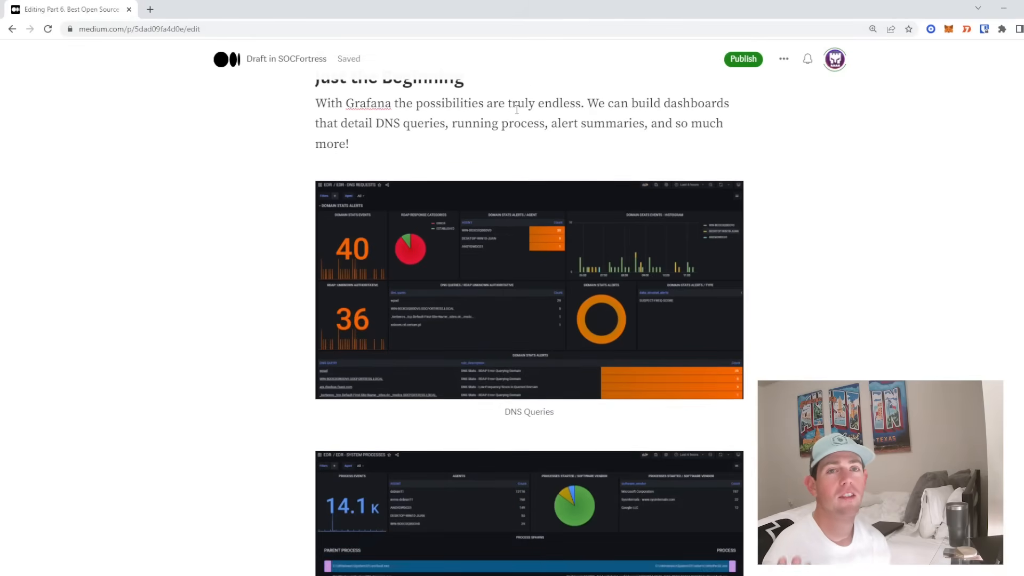
pyautogui.scroll(-20, 490, 197)
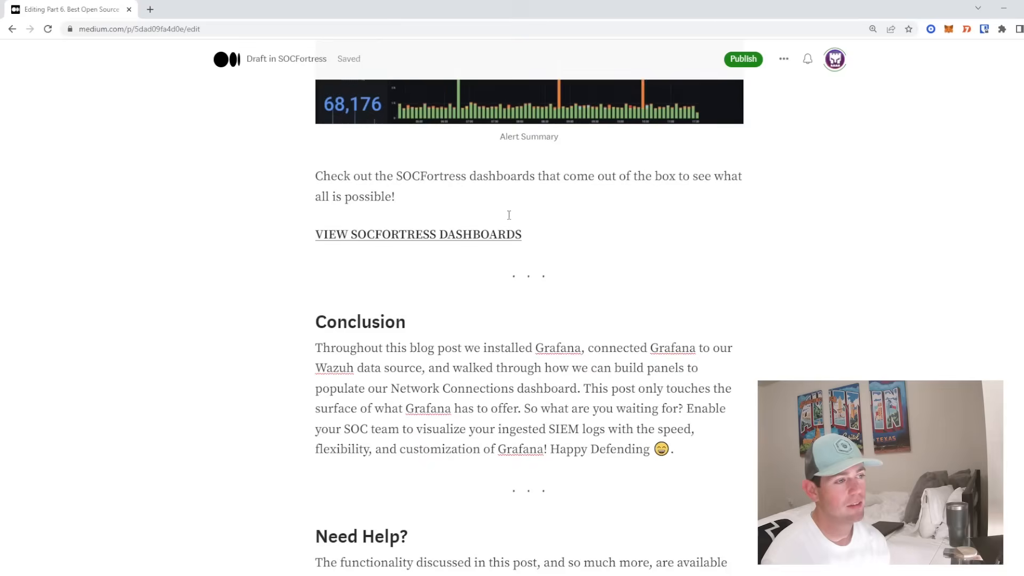
pyautogui.scroll(15, 380, 232)
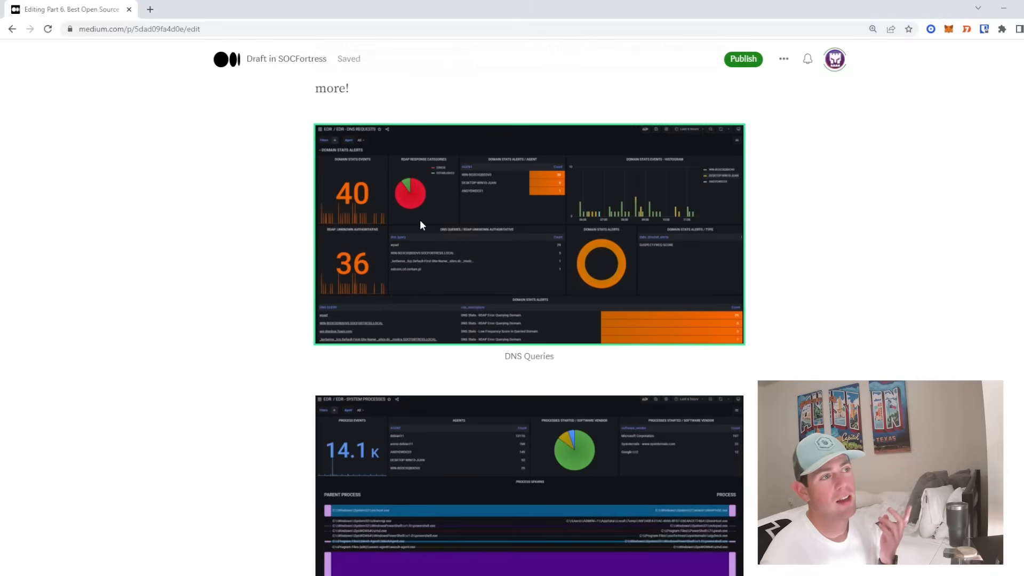
pyautogui.scroll(-1, 339, 191)
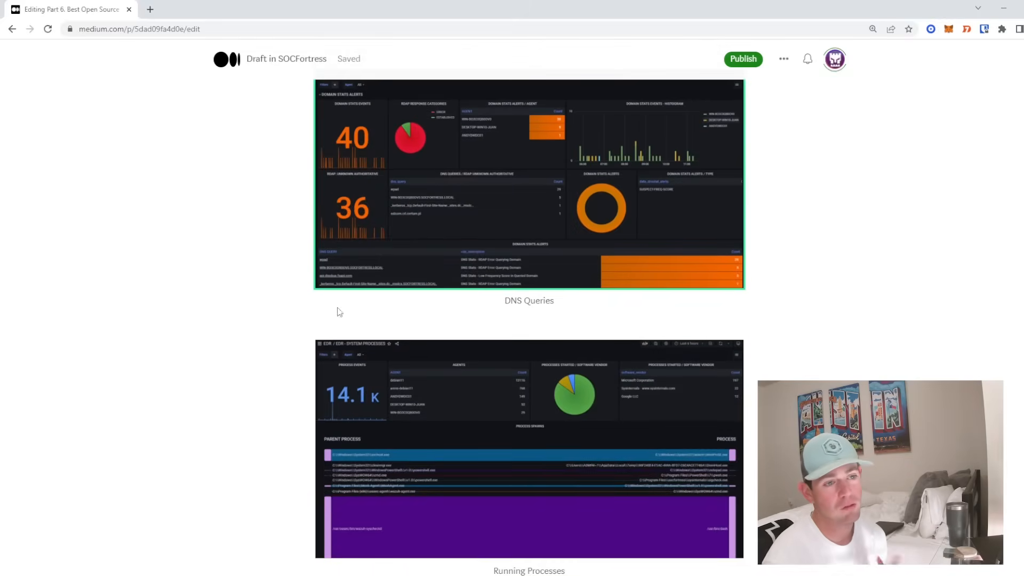
pyautogui.scroll(-6, 417, 403)
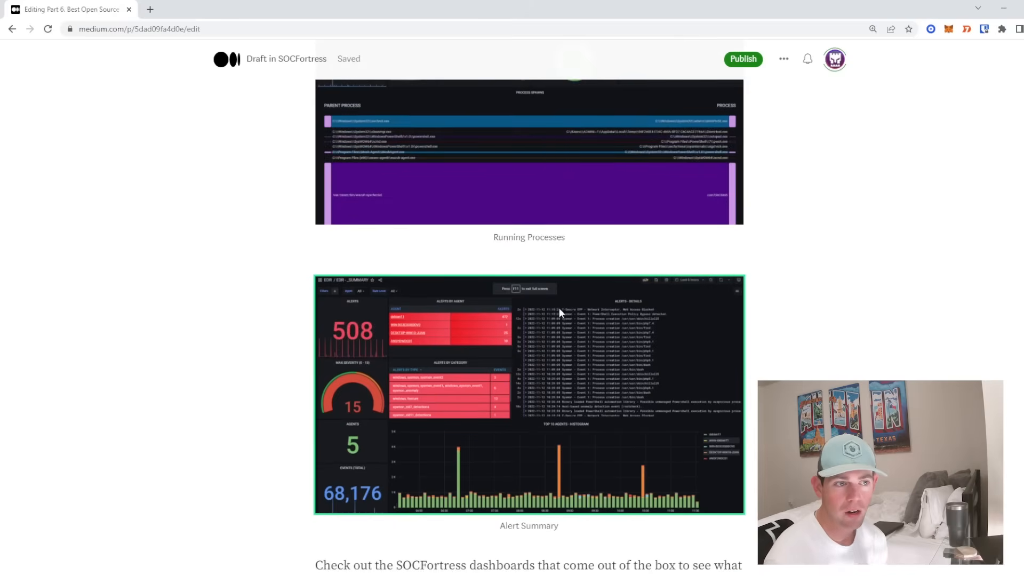
pyautogui.scroll(-1, 492, 331)
pyautogui.scroll(2, 491, 322)
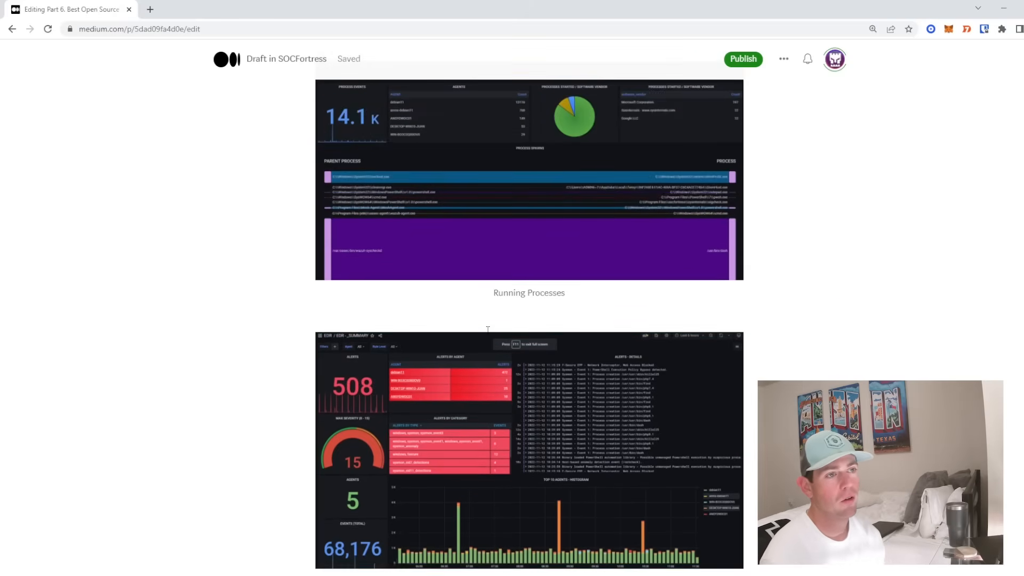
pyautogui.scroll(-3, 831, 254)
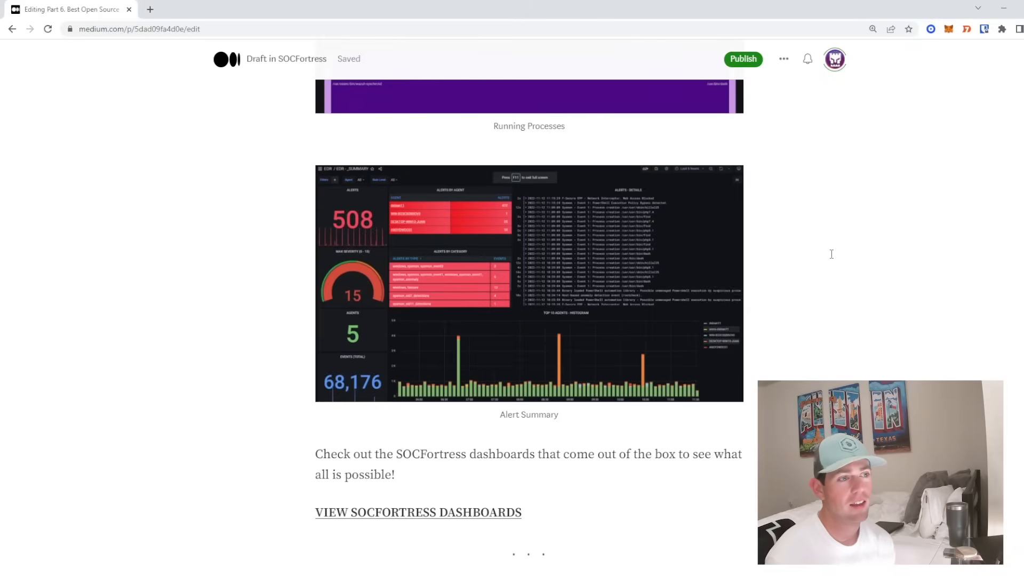
pyautogui.scroll(-5, 840, 261)
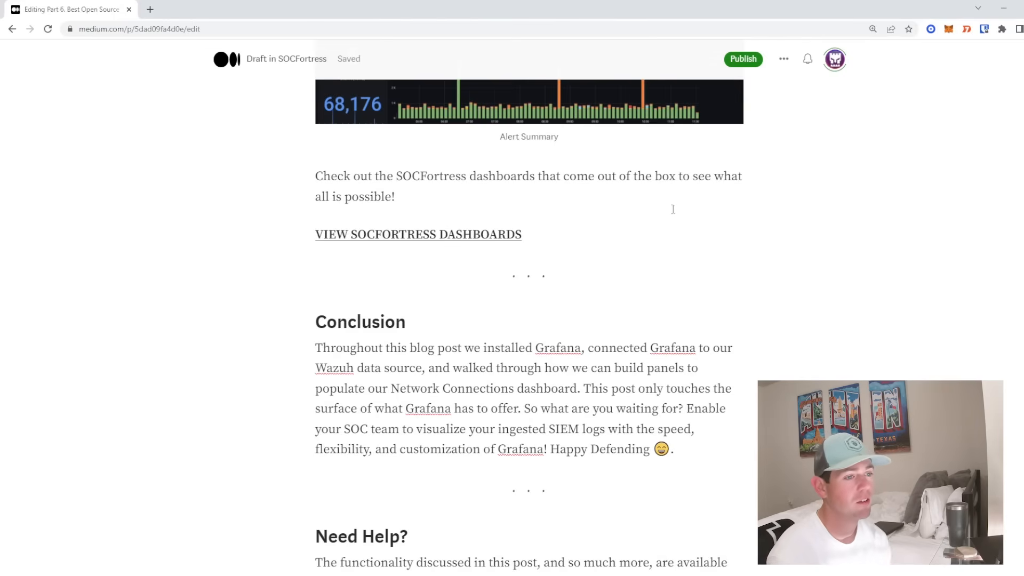
pyautogui.scroll(-2, 670, 207)
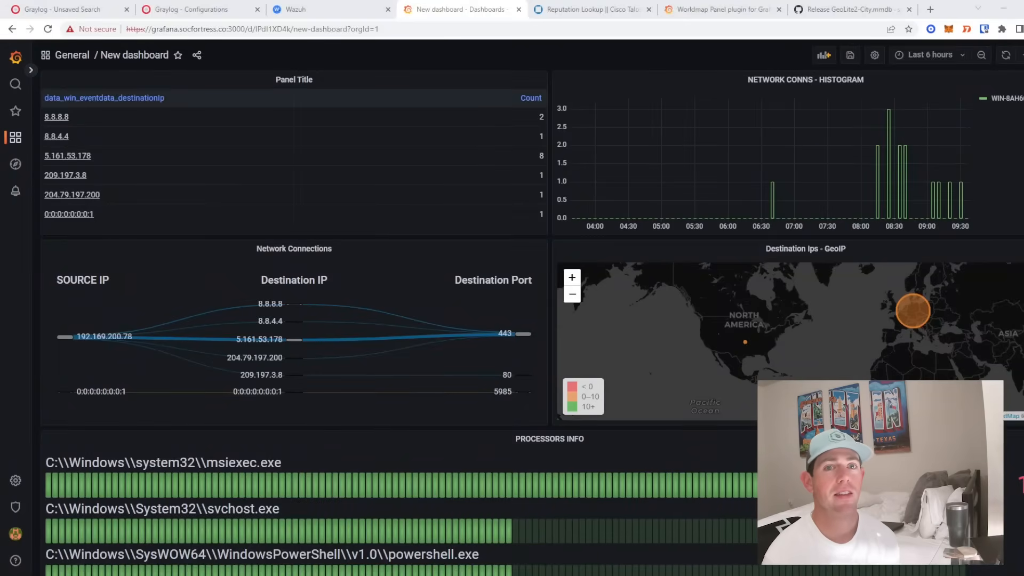